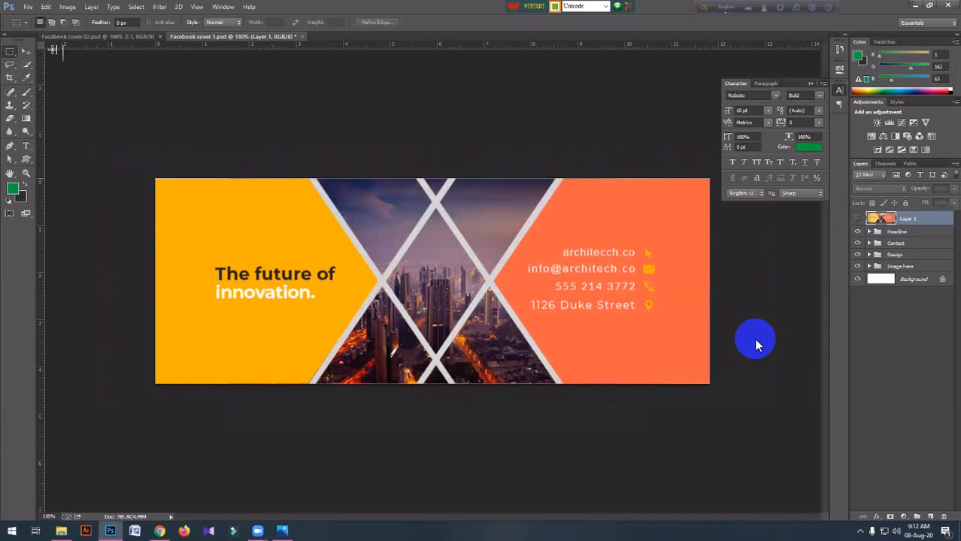
# Step: Recolor the cursor icon beside the website address to white (ffffff)
pyautogui.click(26, 51)
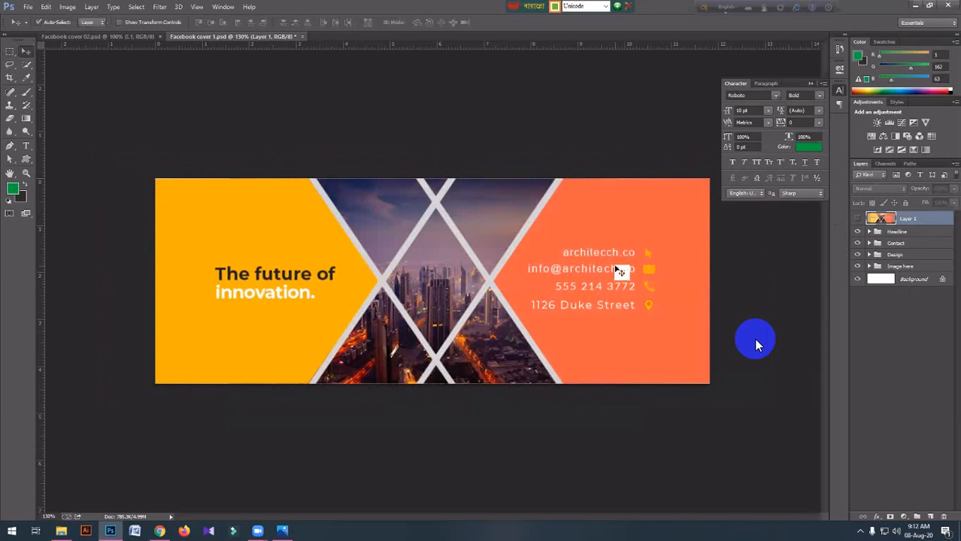
pyautogui.scroll(6, 615, 267)
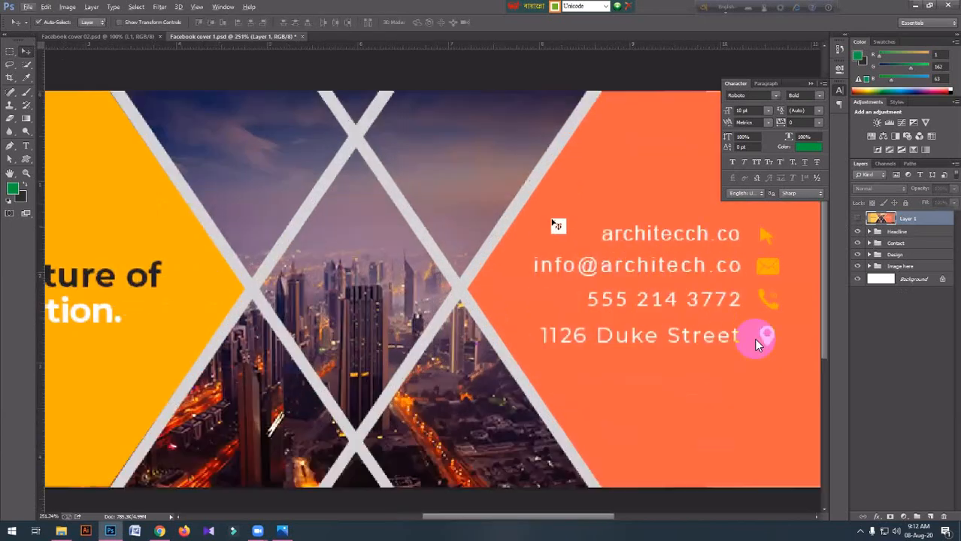
pyautogui.click(511, 212)
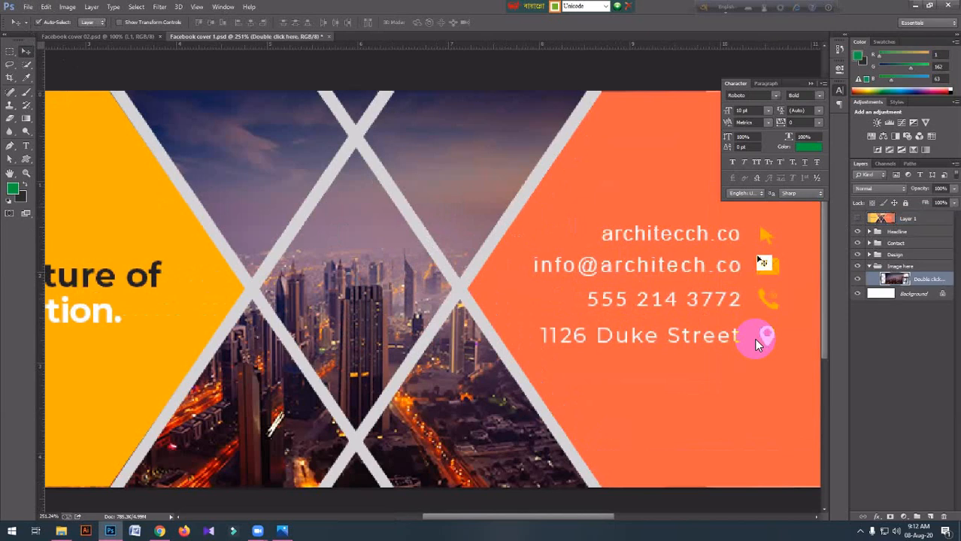
pyautogui.click(758, 344)
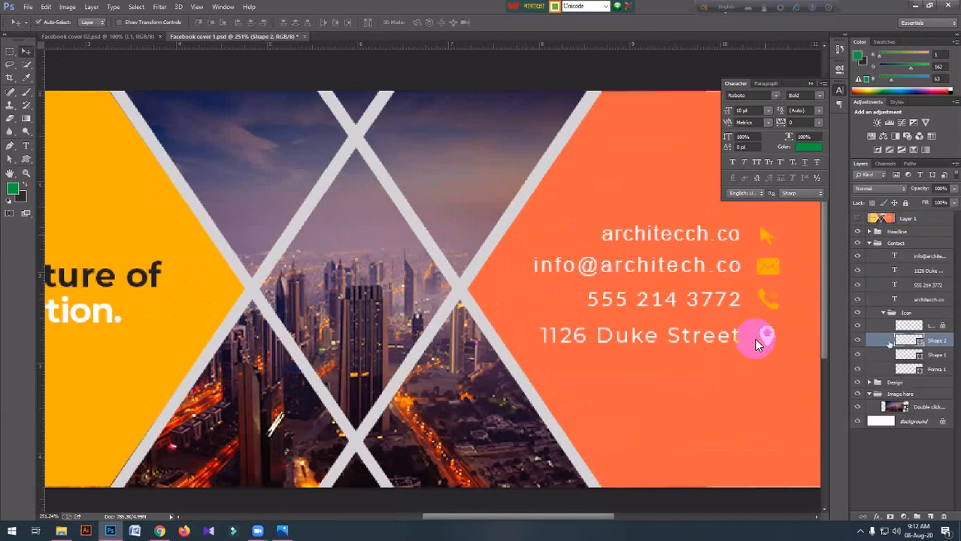
pyautogui.doubleClick(899, 338)
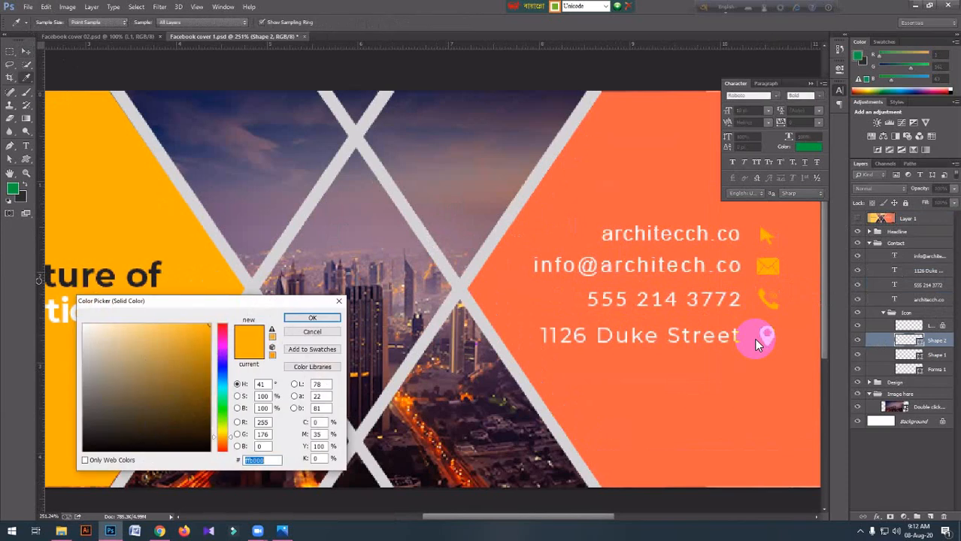
pyautogui.click(84, 325)
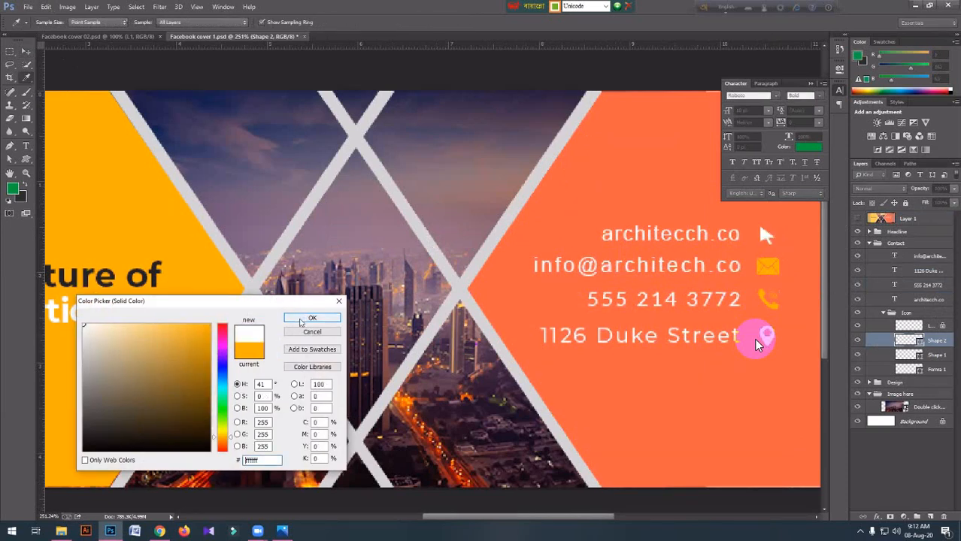
pyautogui.click(302, 318)
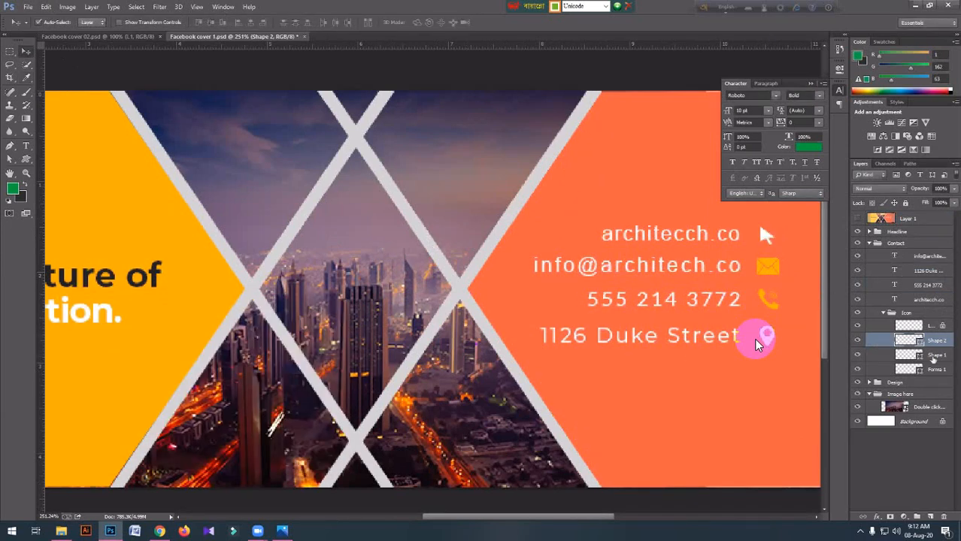
# Step: Recolor the envelope icon beside the e-mail line to white (ffffff)
pyautogui.click(932, 356)
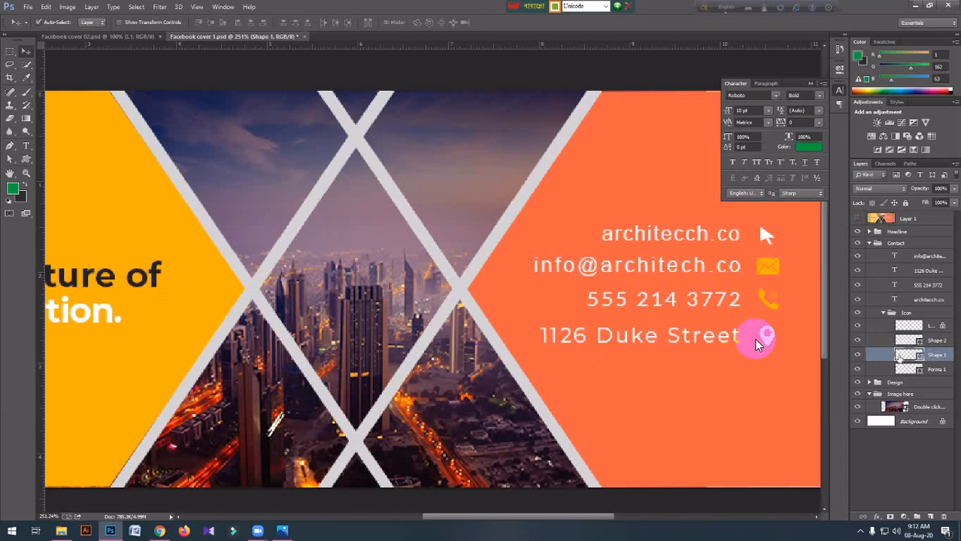
pyautogui.doubleClick(900, 358)
pyautogui.write('ffffff')
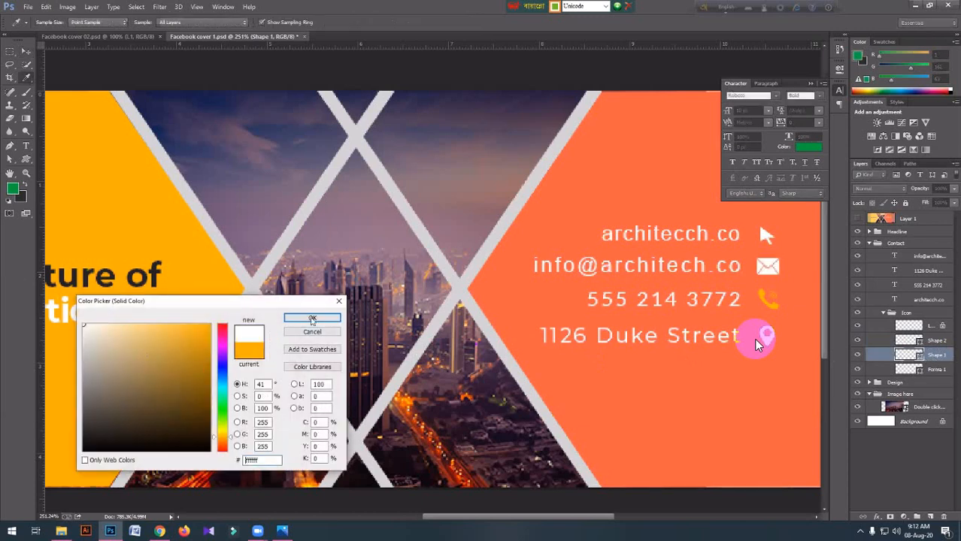
pyautogui.press('Return')
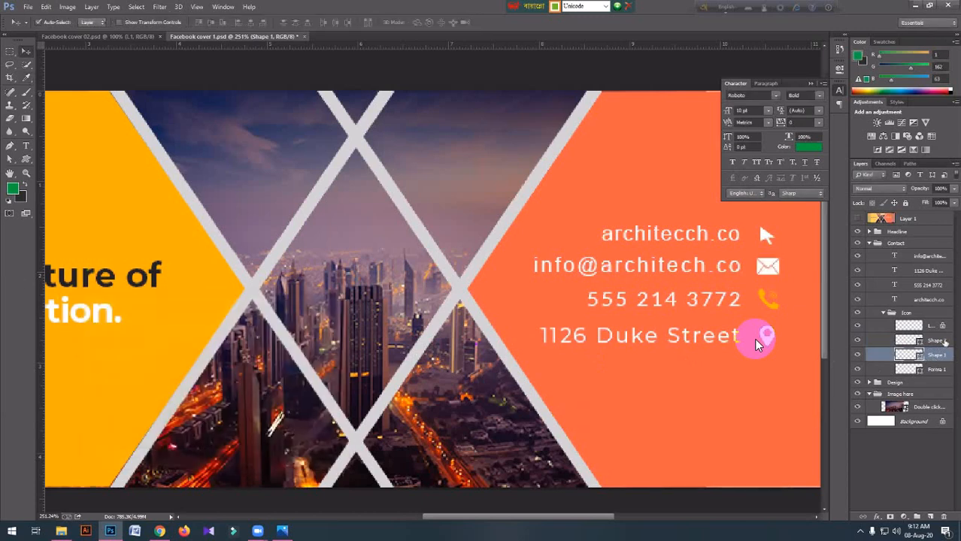
# Step: Recolor the phone icon beside the phone number to white (ffffff)
pyautogui.doubleClick(934, 369)
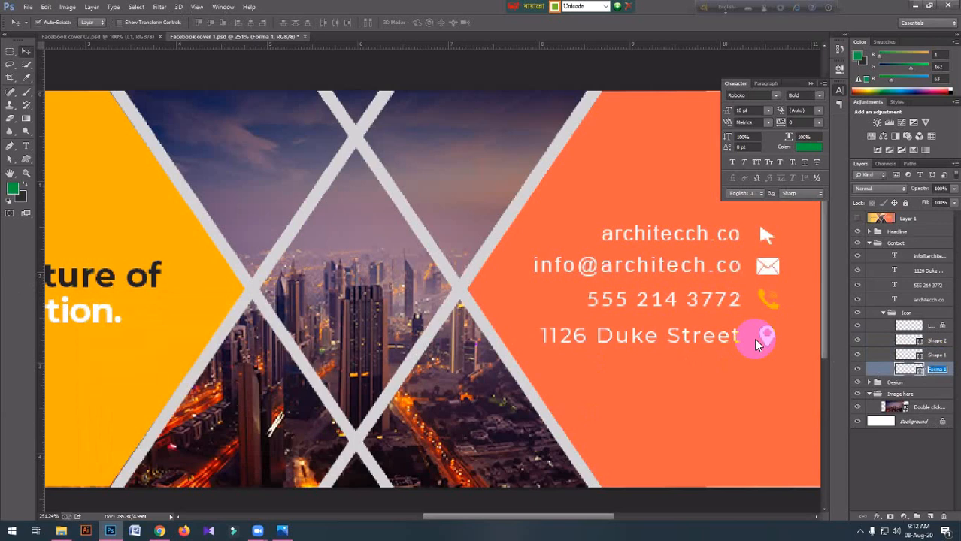
pyautogui.press('Return')
pyautogui.doubleClick(905, 370)
pyautogui.moveTo(98, 335); pyautogui.dragTo(66, 298)
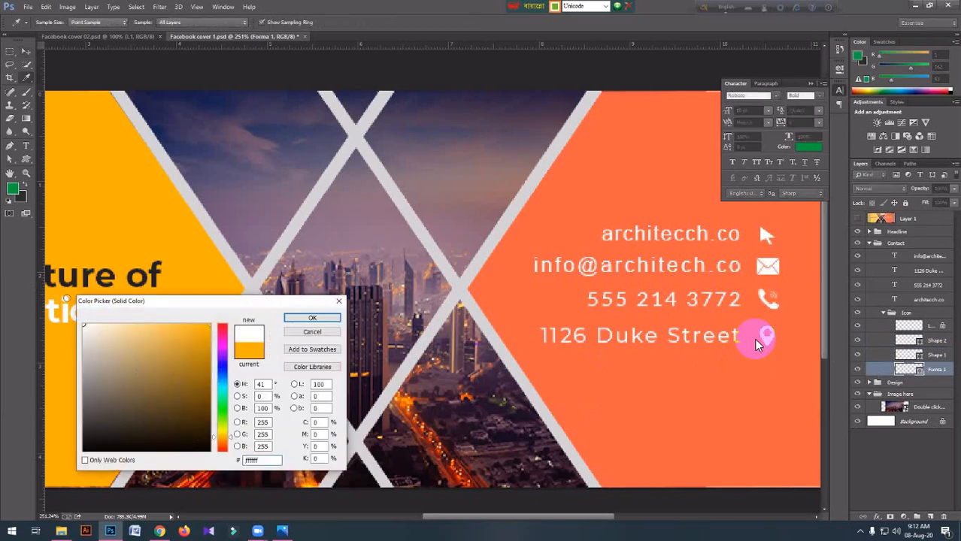
pyautogui.press('Return')
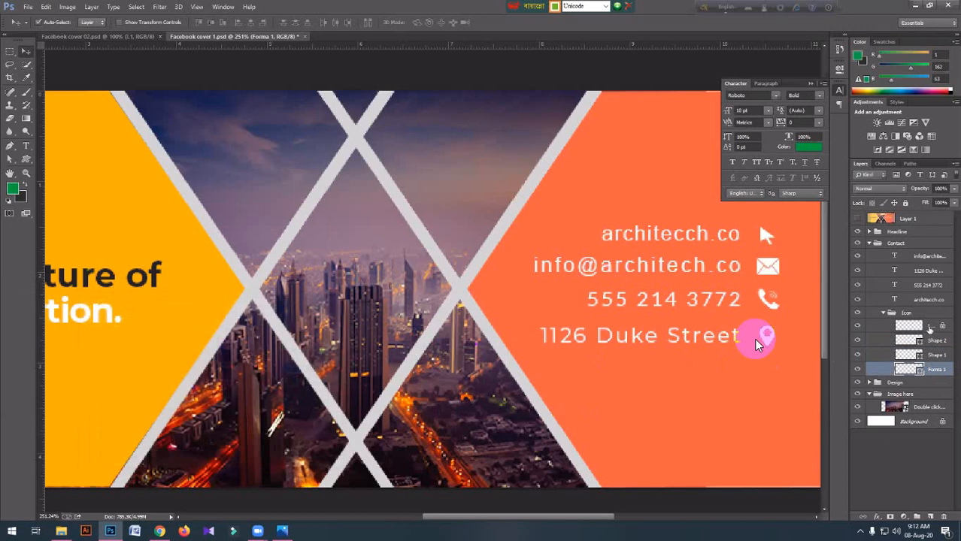
# Step: Load the location pin's outline as a selection, set the foreground color to white and make the pin's layer active
pyautogui.keyDown('ctrl'); pyautogui.click(908, 326); pyautogui.keyUp('ctrl')
pyautogui.click(13, 188)
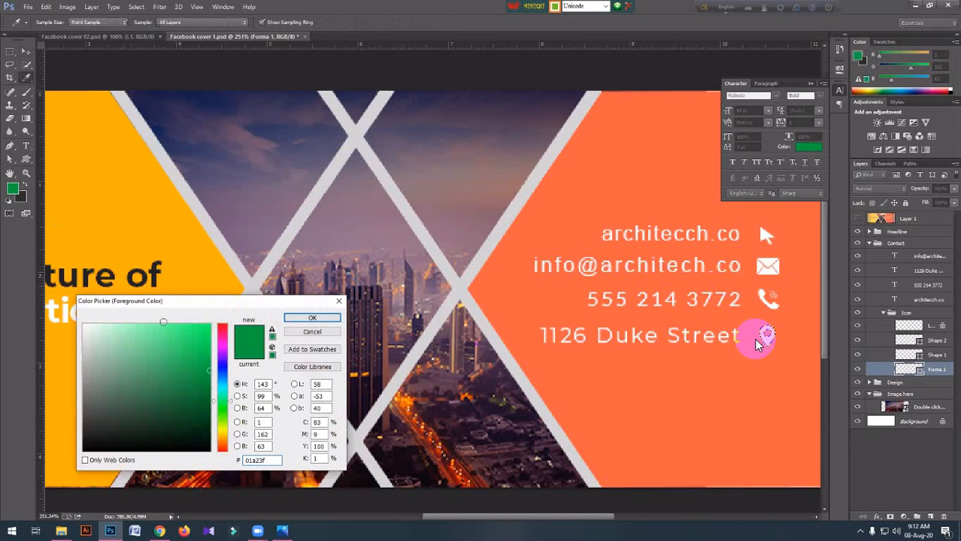
pyautogui.moveTo(114, 334); pyautogui.dragTo(20, 306)
pyautogui.click(330, 323)
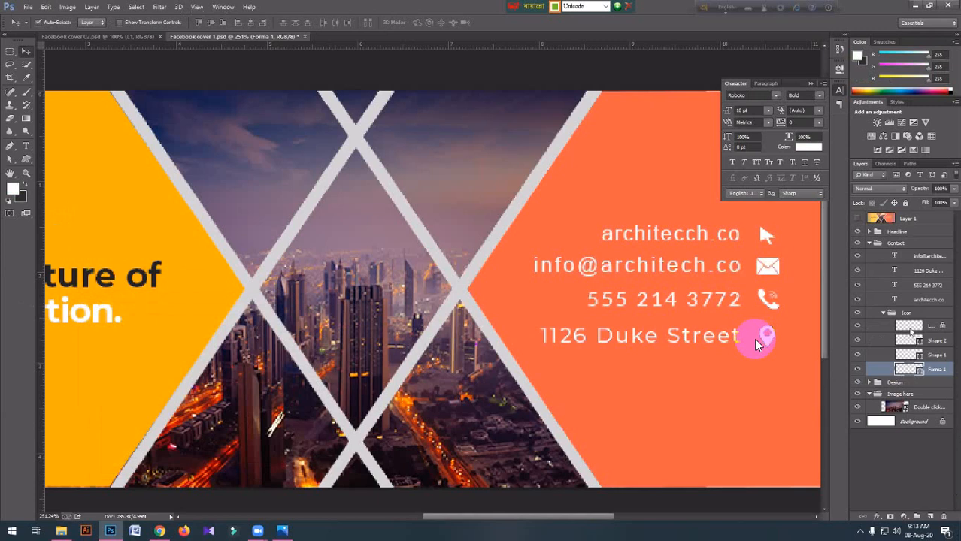
pyautogui.rightClick(909, 327)
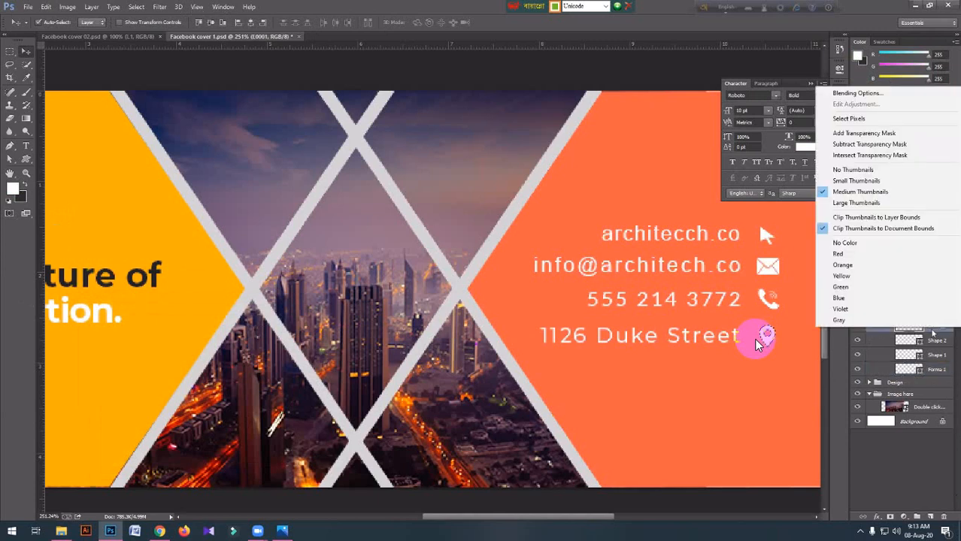
pyautogui.click(930, 330)
pyautogui.rightClick(931, 330)
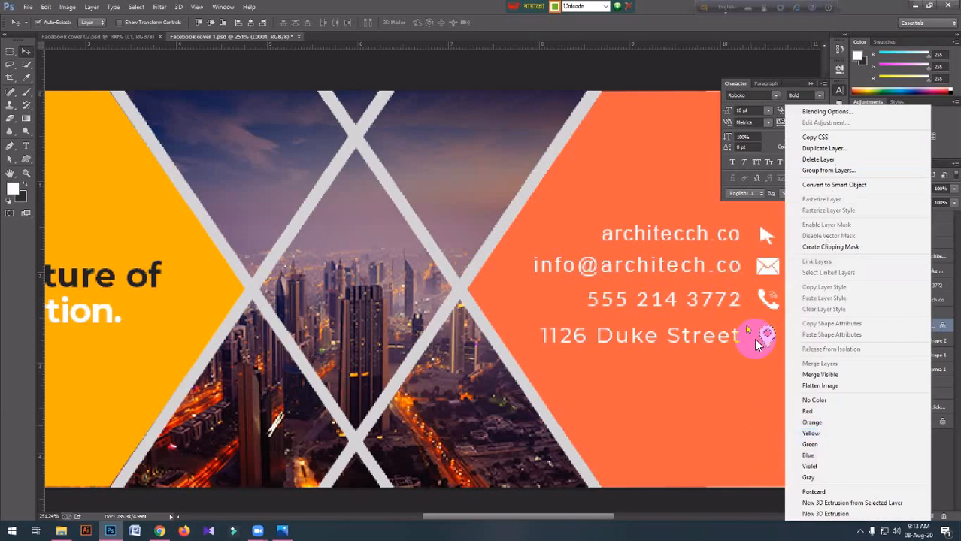
pyautogui.click(734, 411)
pyautogui.rightClick(931, 329)
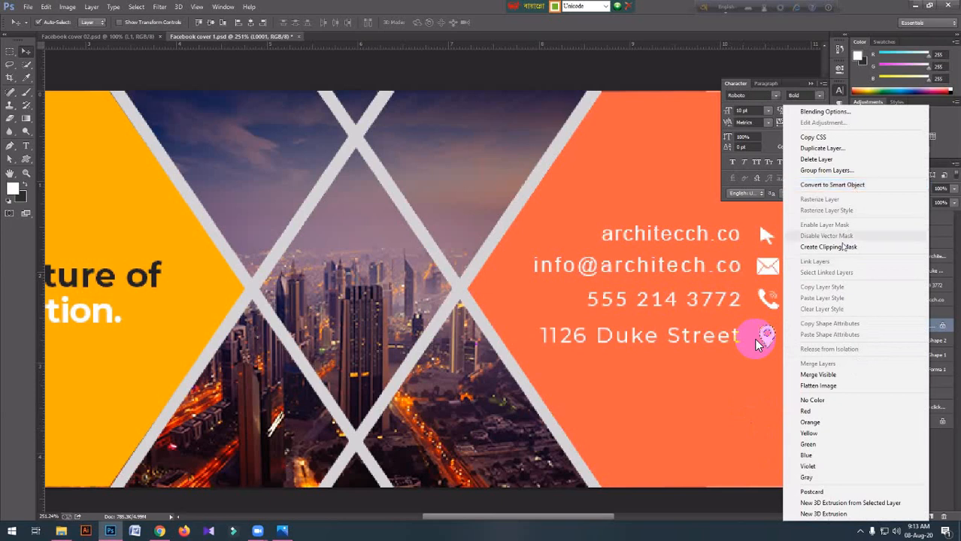
pyautogui.click(734, 376)
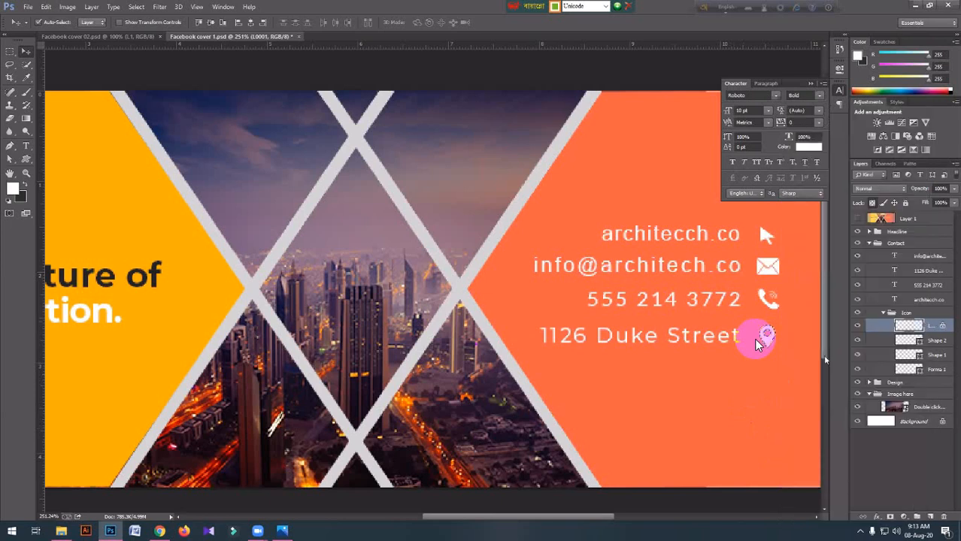
# Step: Fill the selected location pin with the white foreground color and collapse the Icon layer group
pyautogui.hotkey('alt', 'BackSpace')
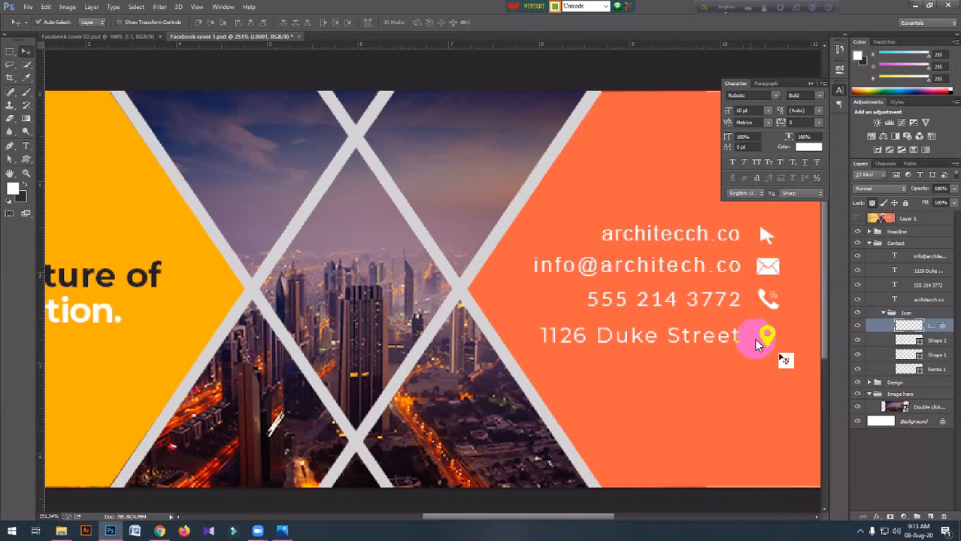
pyautogui.scroll(-4, 757, 344)
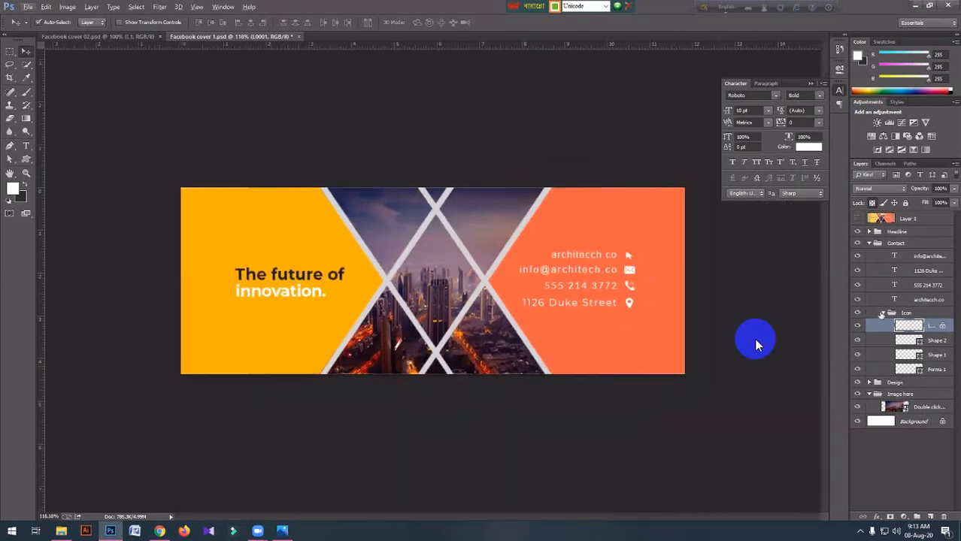
pyautogui.click(881, 314)
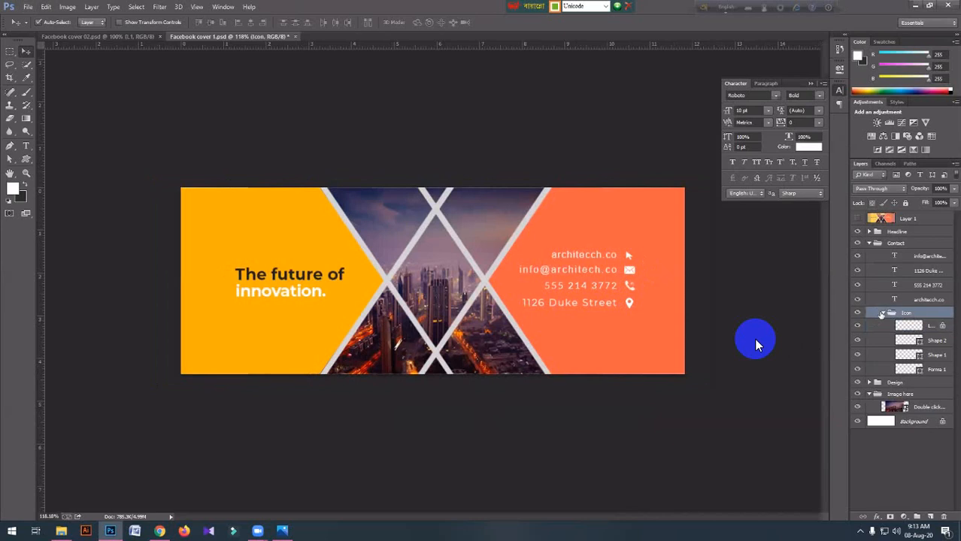
pyautogui.click(881, 314)
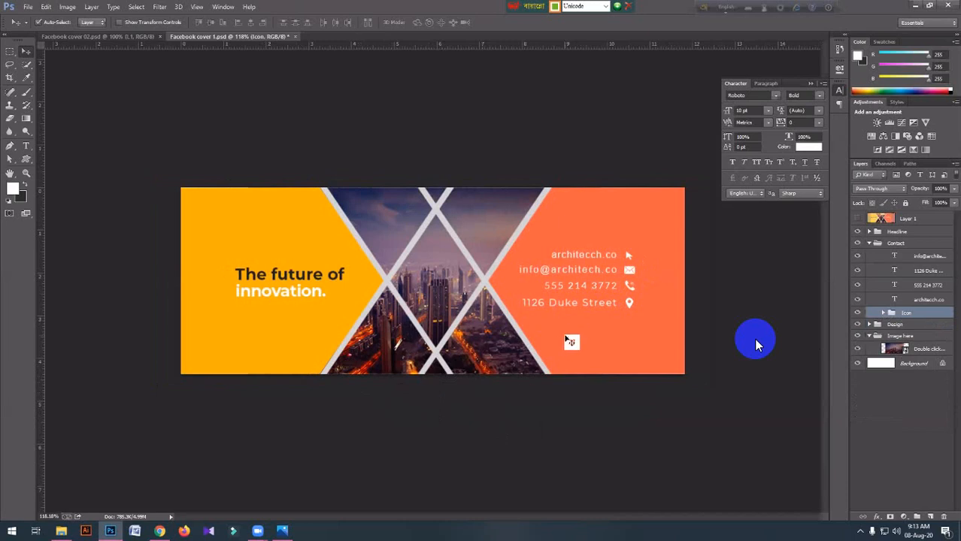
pyautogui.moveTo(565, 339); pyautogui.dragTo(698, 360)
# Step: Switch to Facebook cover 02.psd, collapse the Ellipse & icon group and select the city photo's layer
pyautogui.moveTo(227, 37); pyautogui.dragTo(717, 329)
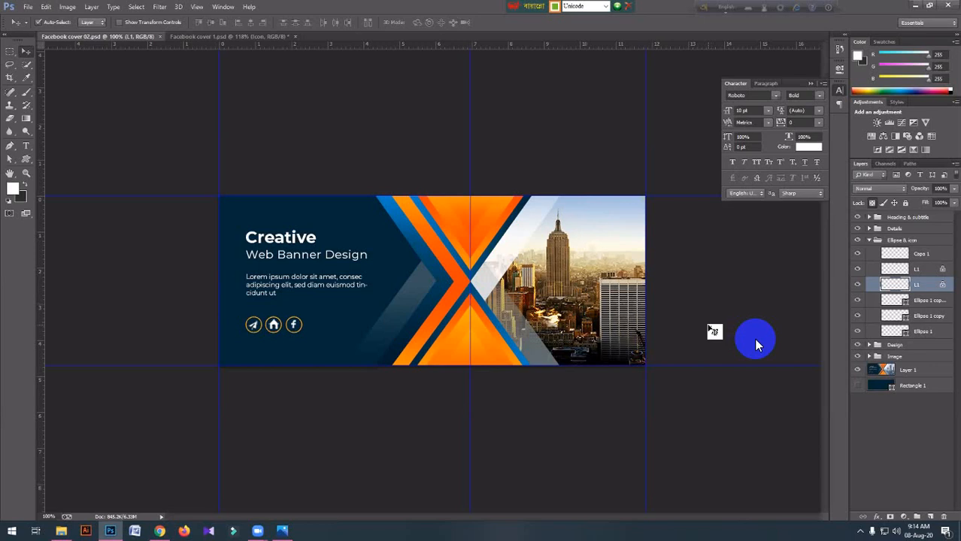
pyautogui.click(866, 241)
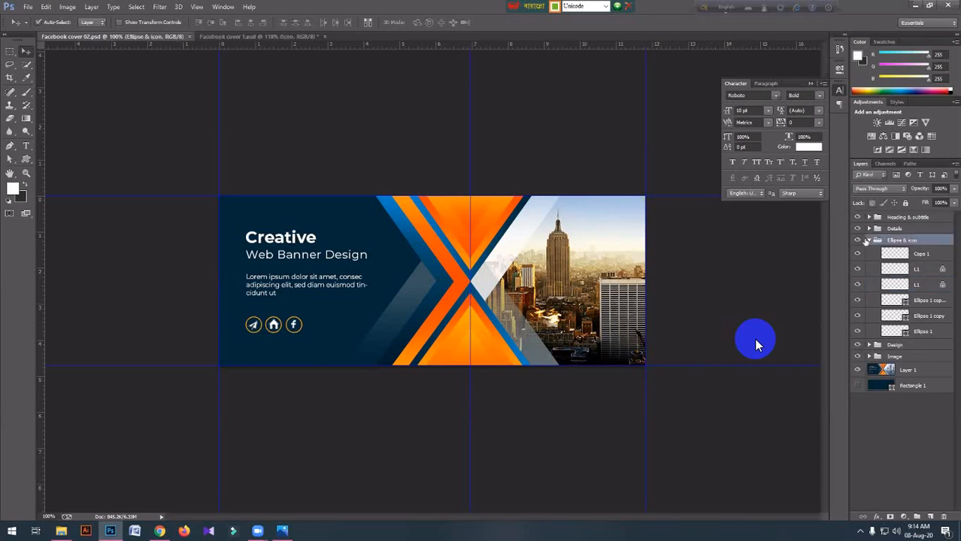
pyautogui.click(868, 241)
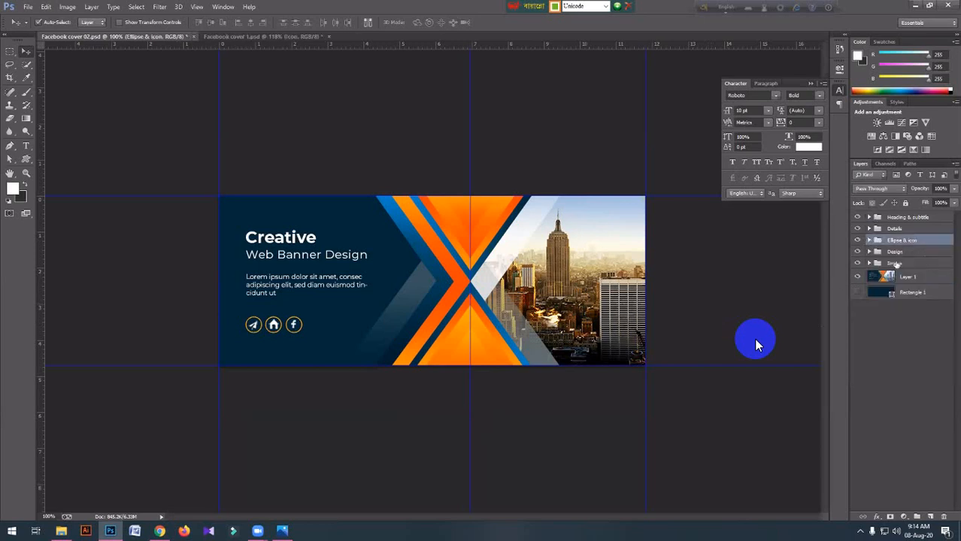
pyautogui.click(890, 217)
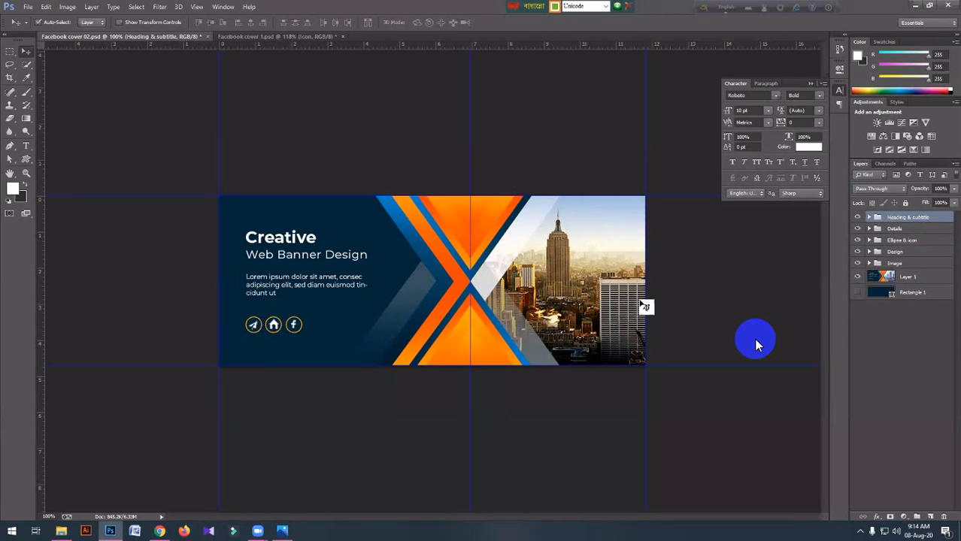
pyautogui.click(606, 278)
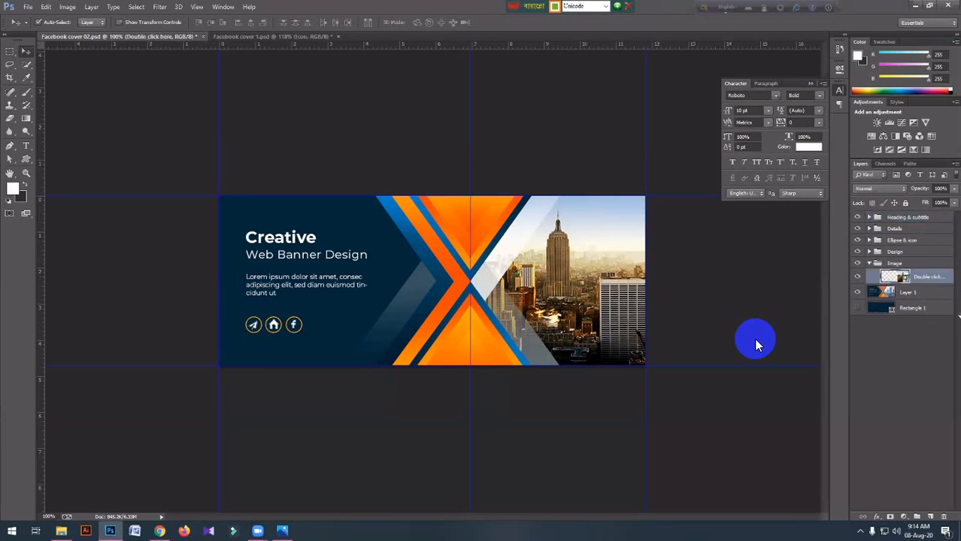
# Step: Add an empty layer above the city photo in the Image group and delete it again
pyautogui.click(929, 517)
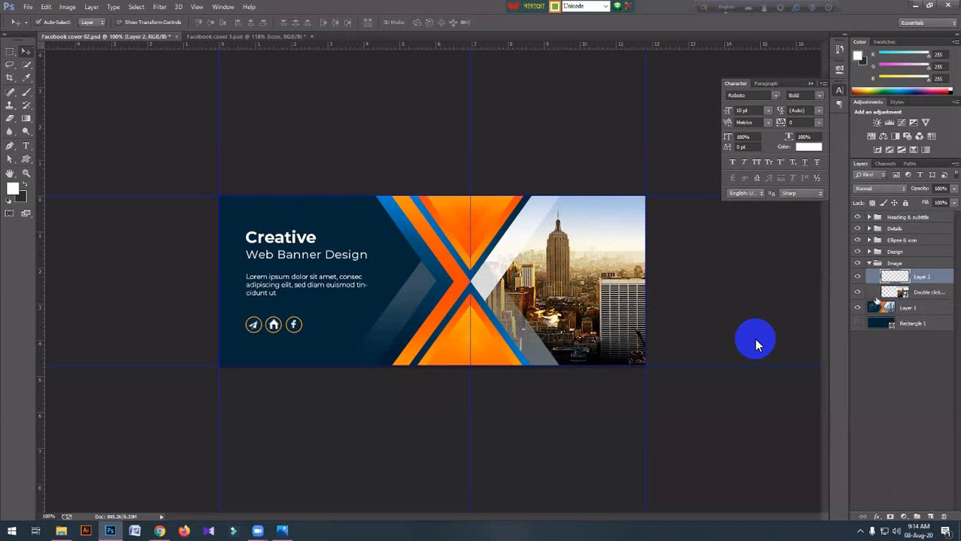
pyautogui.click(858, 276)
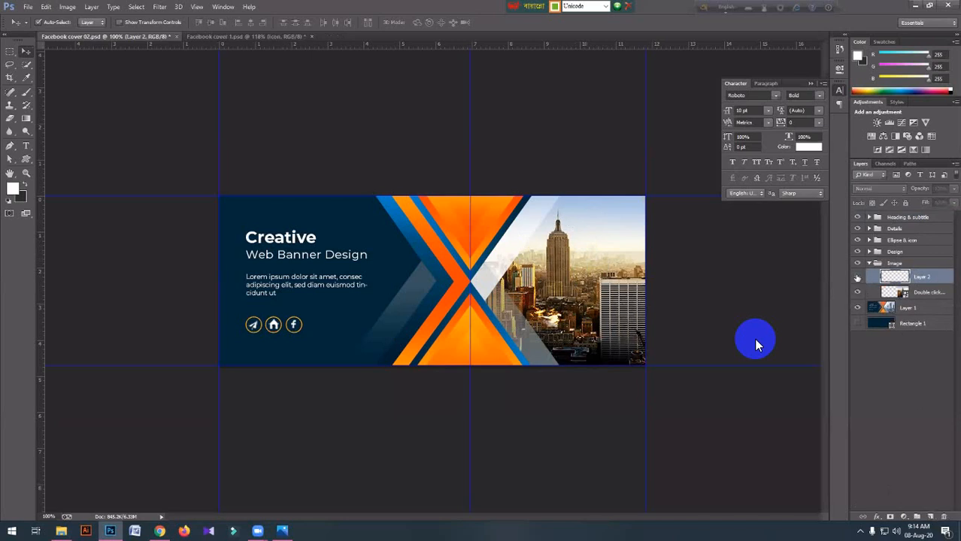
pyautogui.moveTo(929, 347); pyautogui.dragTo(946, 517)
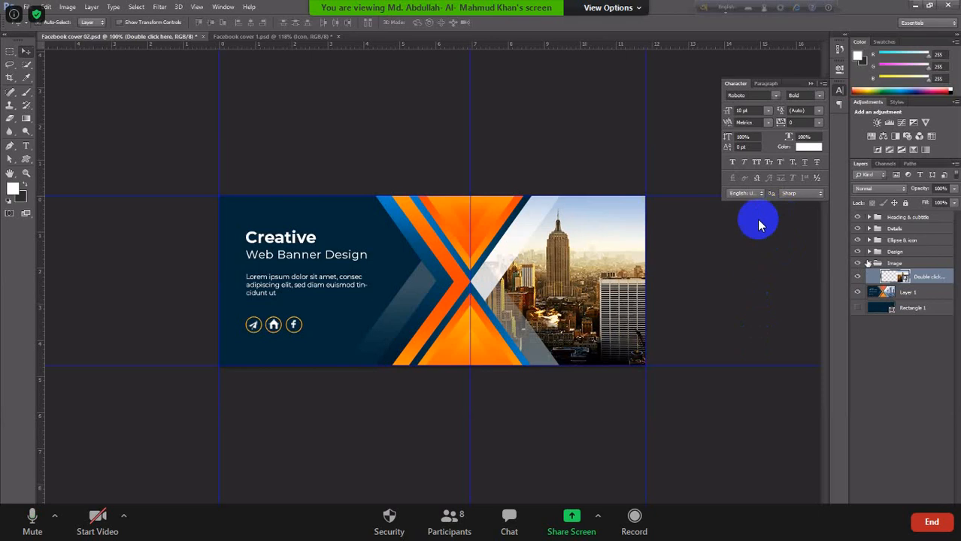
# Step: Review the full participant list of the Zoom meeting and minimize it
pyautogui.click(450, 519)
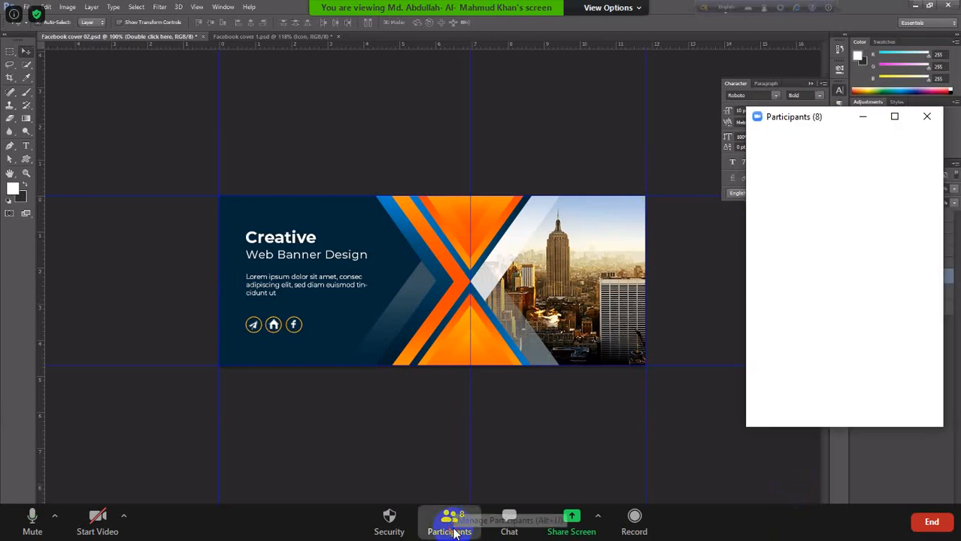
pyautogui.moveTo(818, 427); pyautogui.dragTo(820, 470)
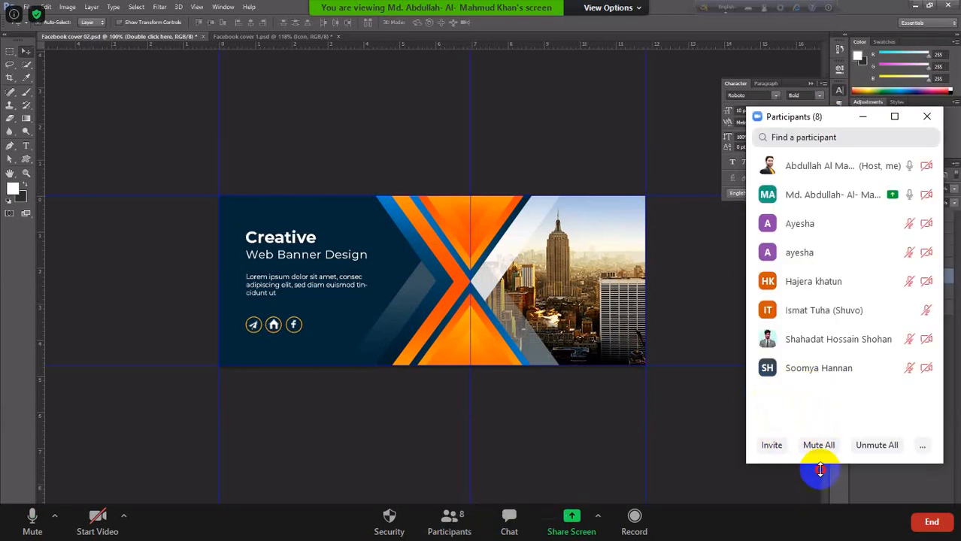
pyautogui.click(864, 117)
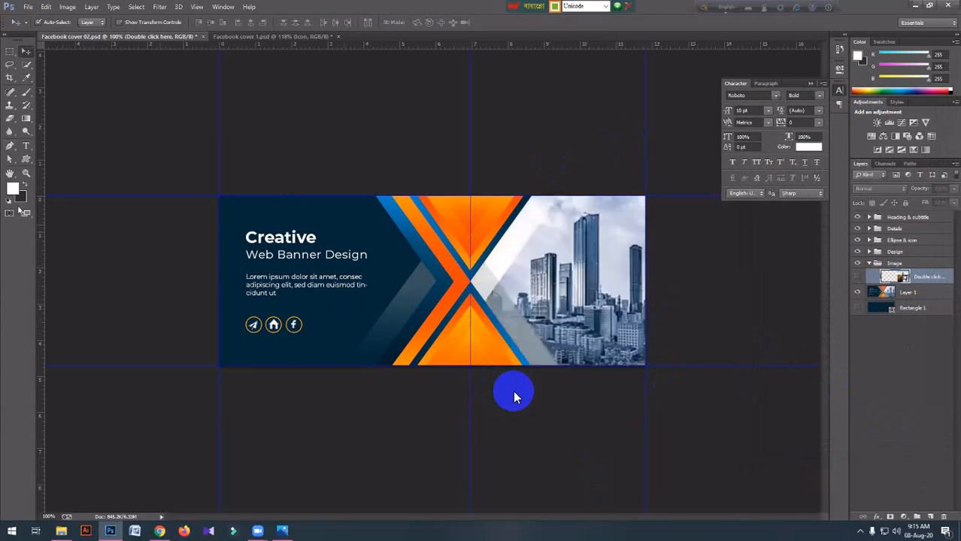
# Step: Draw a six-sided polygon about 277 by 320 px over the banner's chevrons in the Image group
pyautogui.click(25, 160)
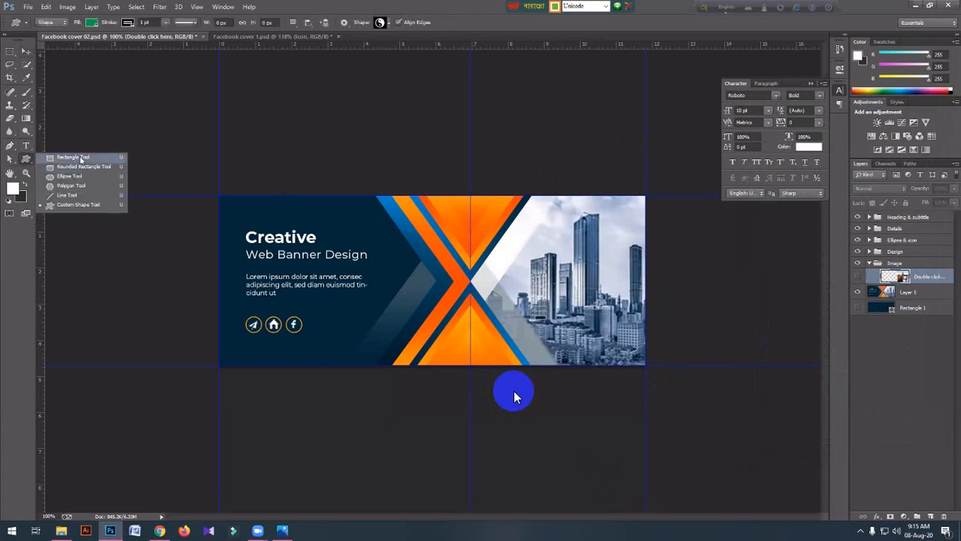
pyautogui.click(81, 158)
pyautogui.click(27, 160)
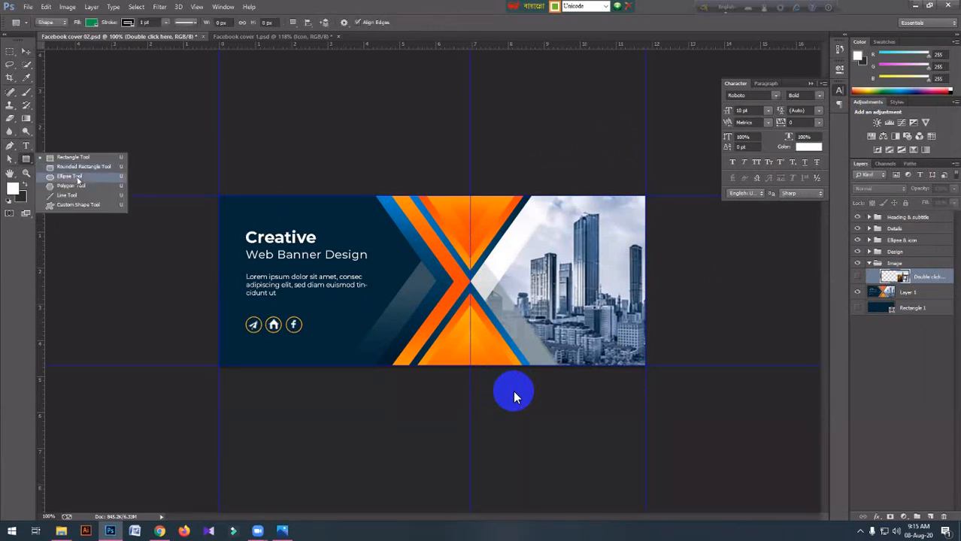
pyautogui.click(81, 186)
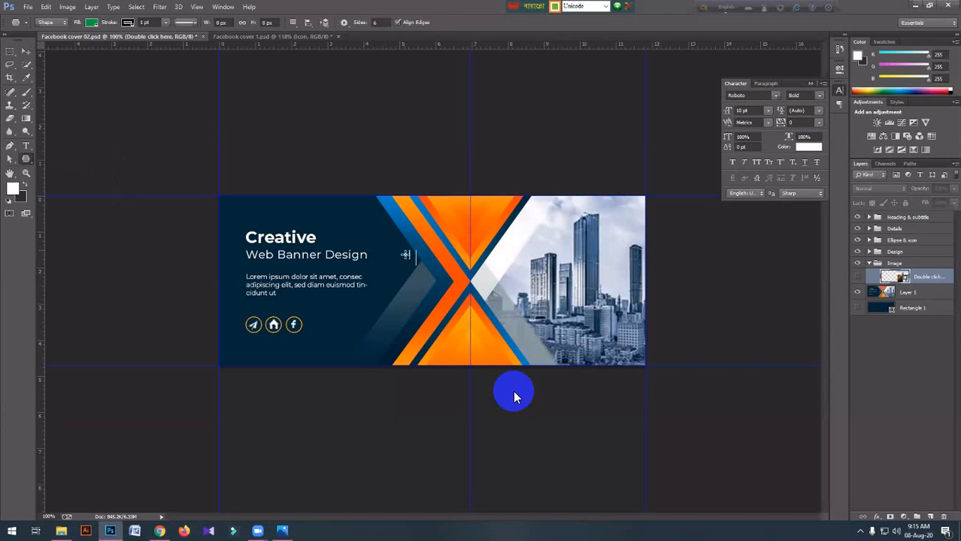
pyautogui.moveTo(391, 238); pyautogui.dragTo(419, 319)
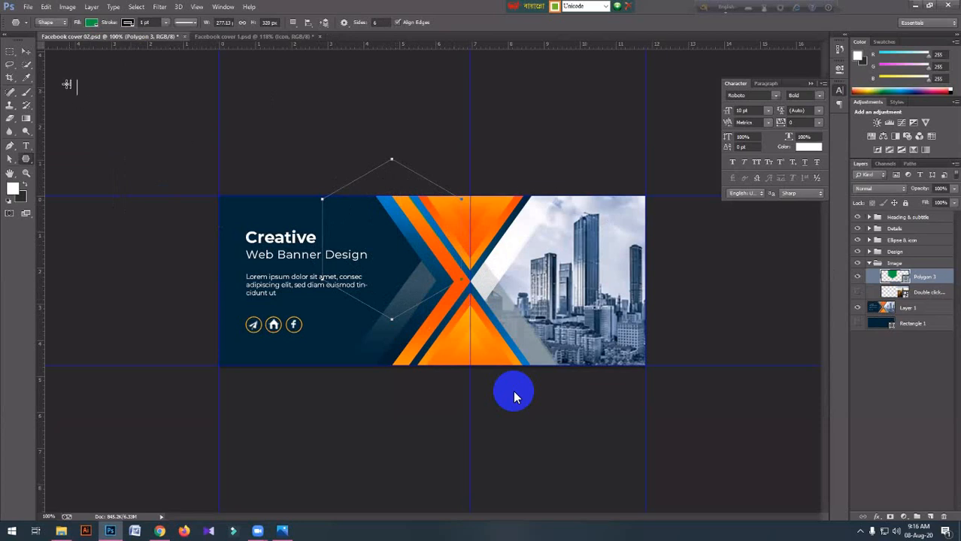
# Step: Move the hexagon over the city photo, flush with the banner's right edge, and apply the transformation
pyautogui.click(25, 52)
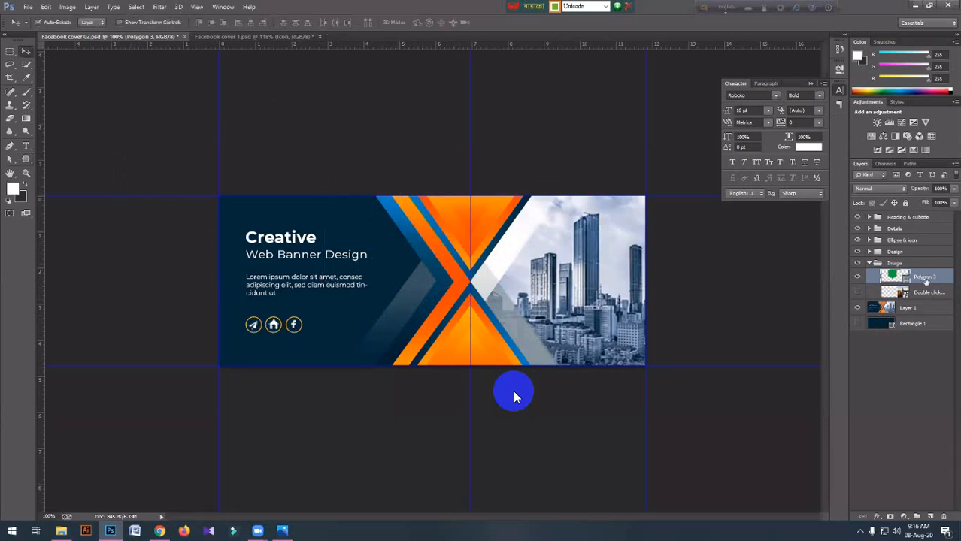
pyautogui.hotkey('ctrl', 't')
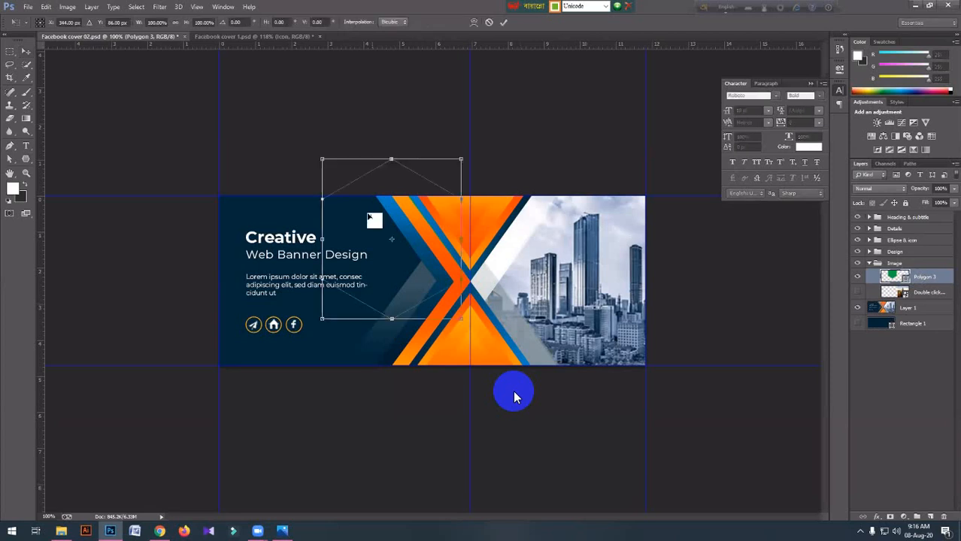
pyautogui.moveTo(368, 218); pyautogui.dragTo(551, 259)
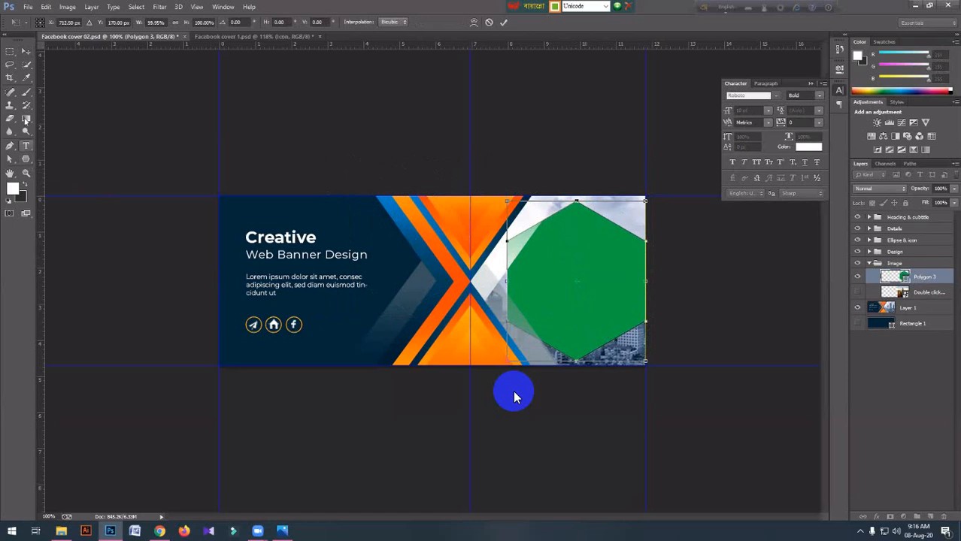
pyautogui.click(9, 147)
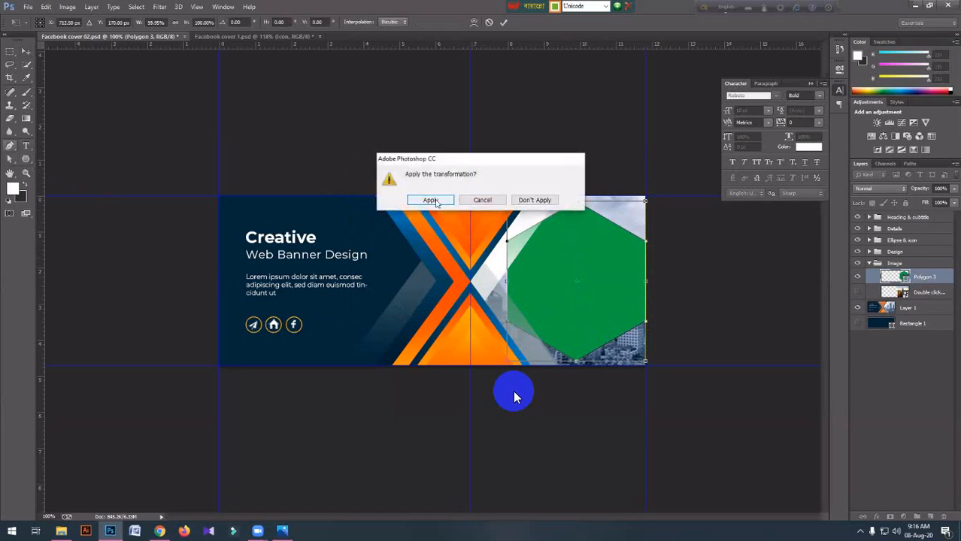
pyautogui.click(431, 200)
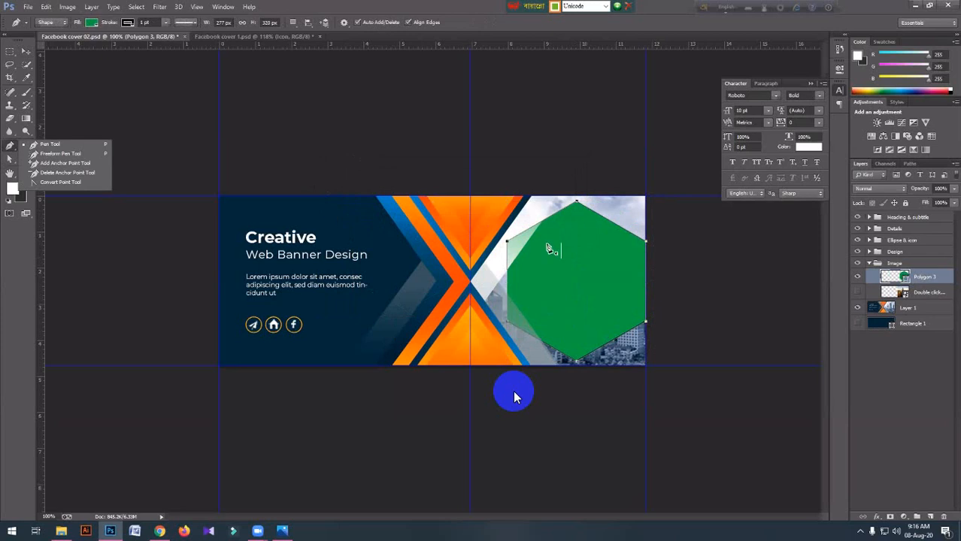
# Step: Rotate the green hexagon 90 degrees so that its points face left and right
pyautogui.hotkey('ctrl', 't')
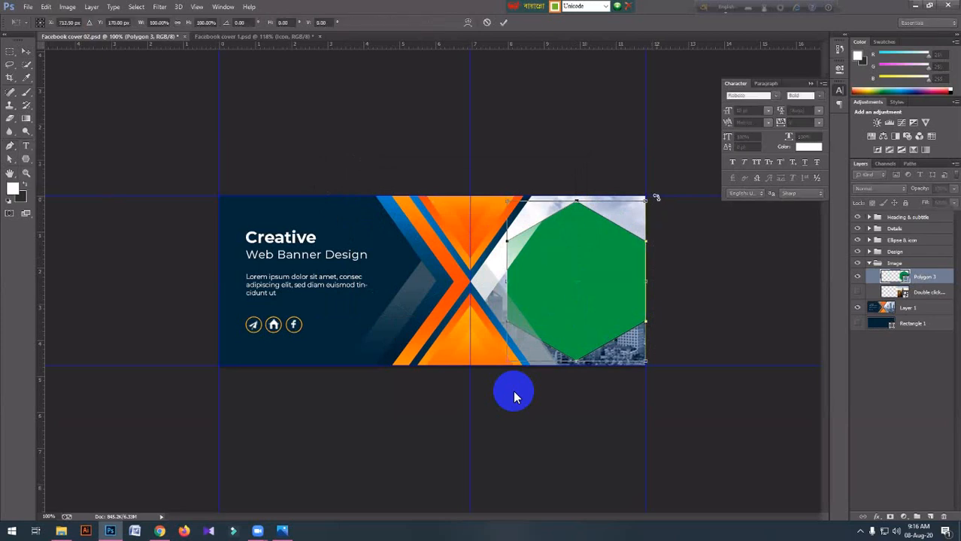
pyautogui.moveTo(682, 225); pyautogui.dragTo(644, 327)
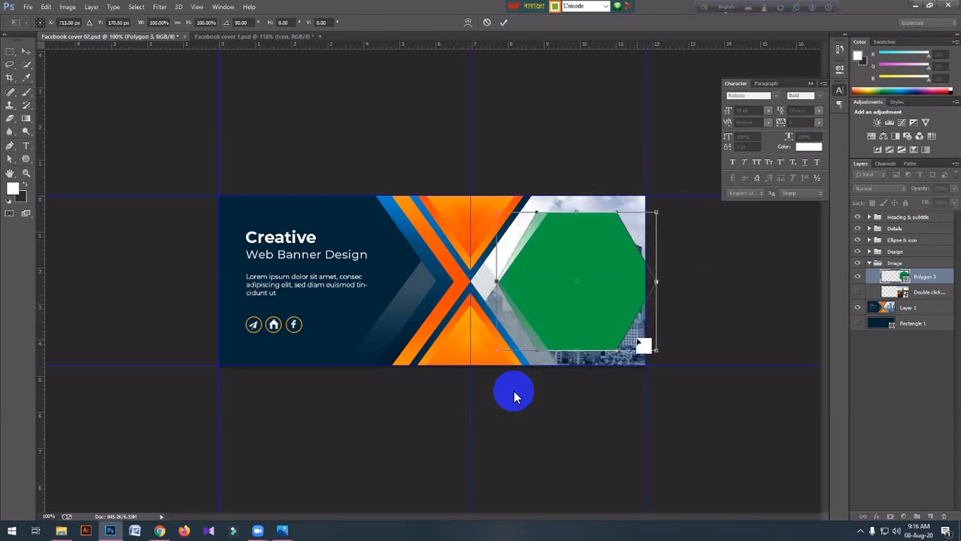
pyautogui.press('Return')
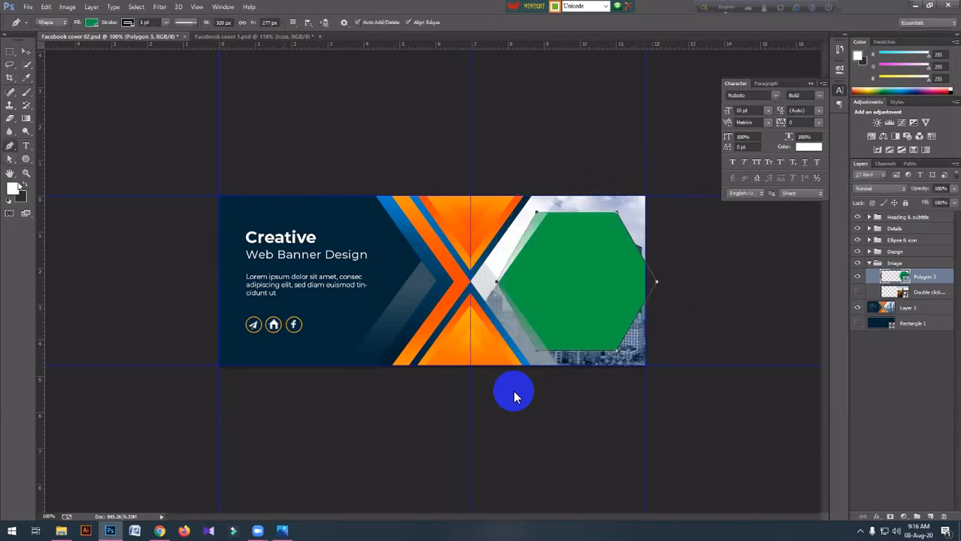
# Step: Delete the rightmost anchor point of the green hexagon to give it a straight vertical right side
pyautogui.rightClick(9, 149)
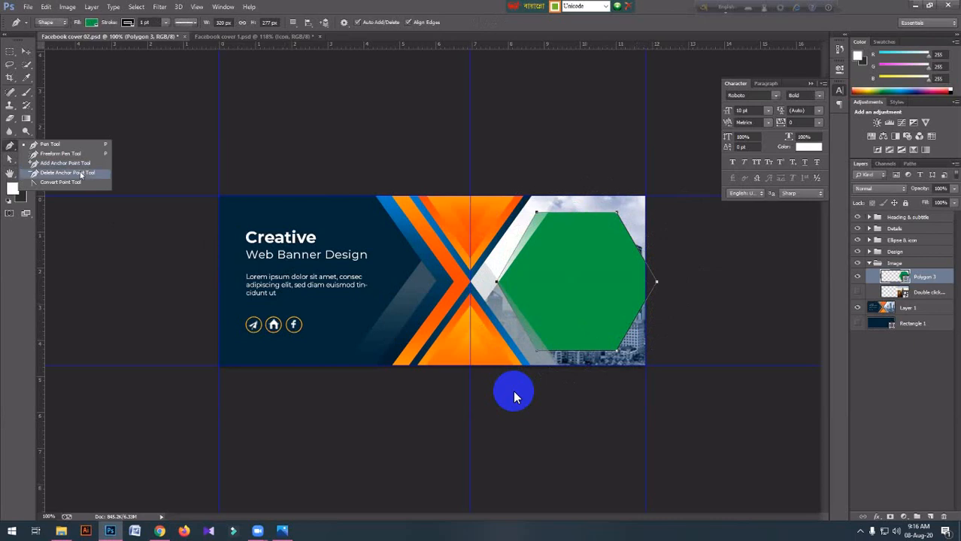
pyautogui.click(81, 173)
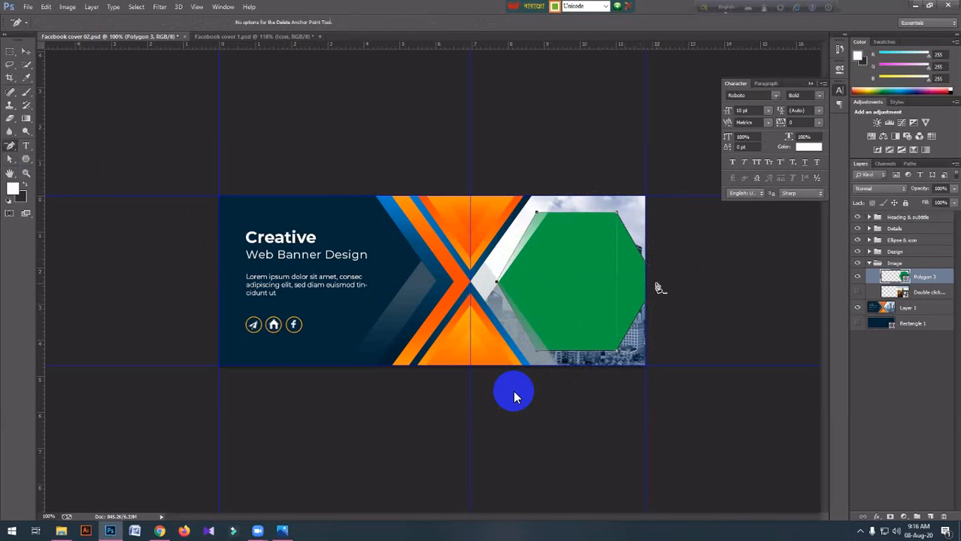
pyautogui.click(655, 284)
pyautogui.scroll(3, 571, 357)
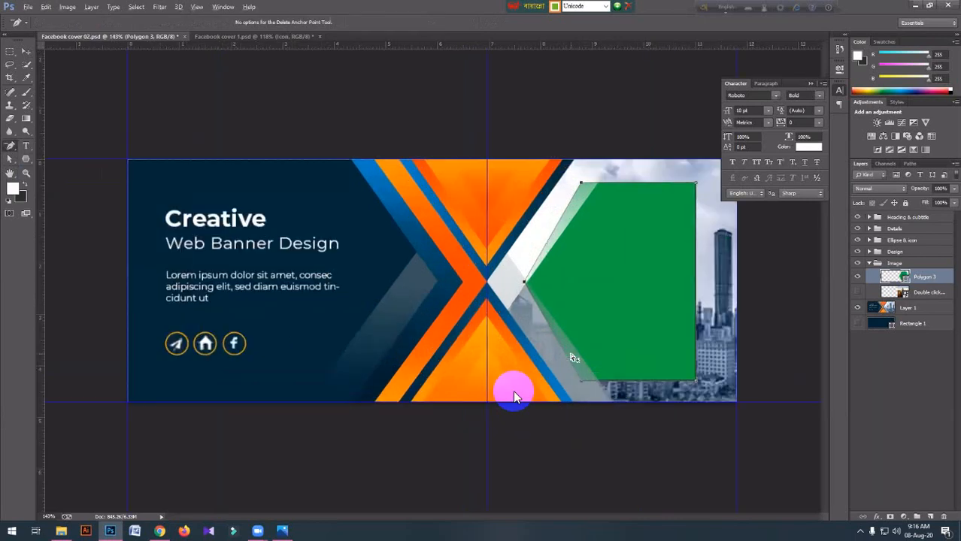
pyautogui.scroll(3, 539, 283)
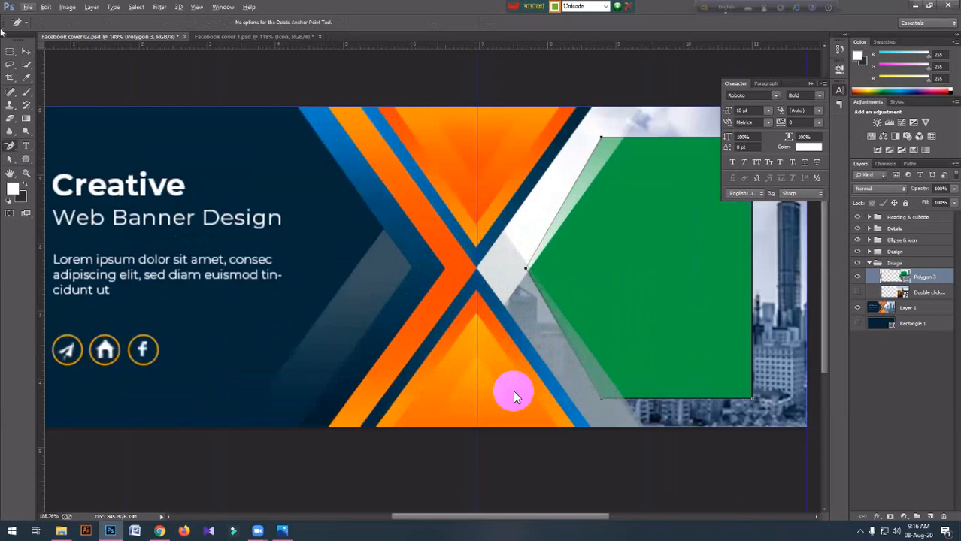
# Step: Select a chevron shape, reselect the green polygon and collapse the Design layer group
pyautogui.click(31, 51)
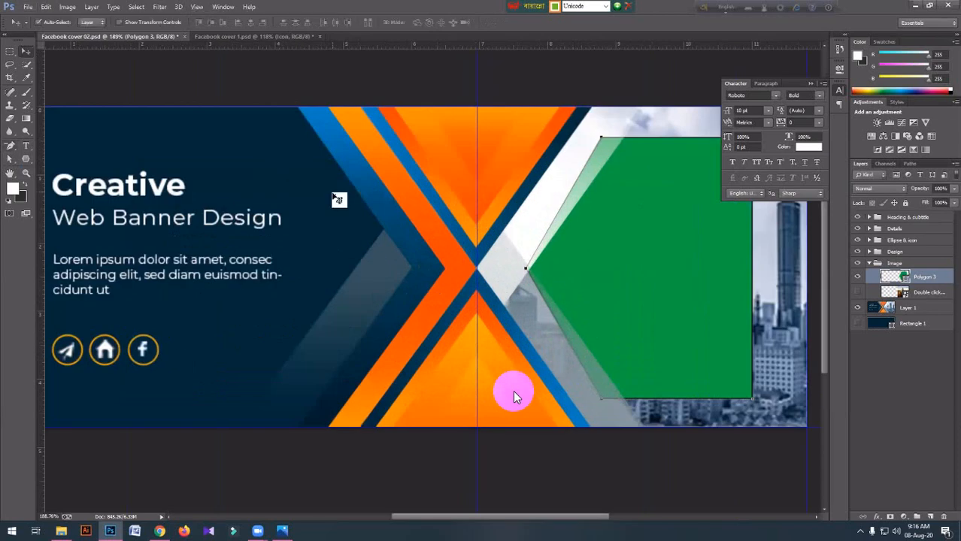
pyautogui.click(334, 197)
pyautogui.click(701, 242)
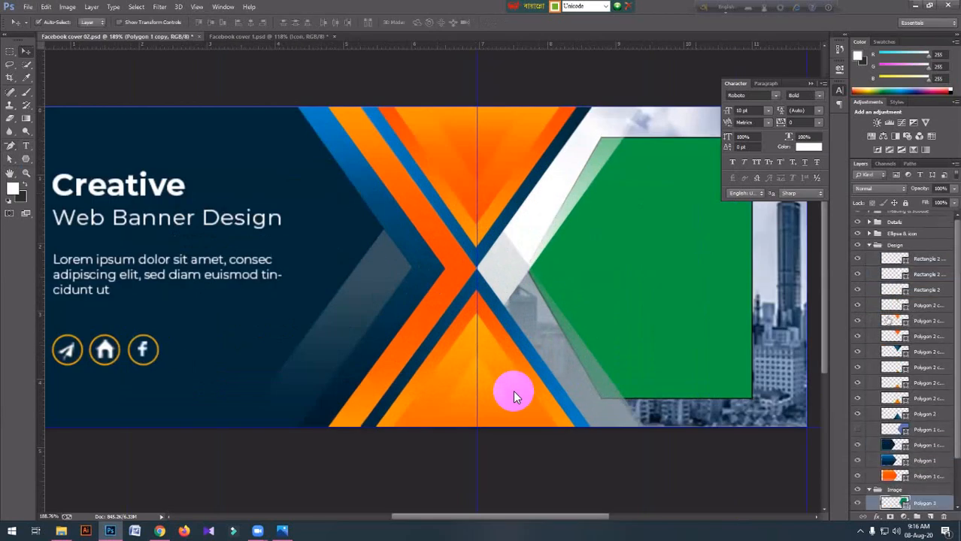
pyautogui.click(869, 246)
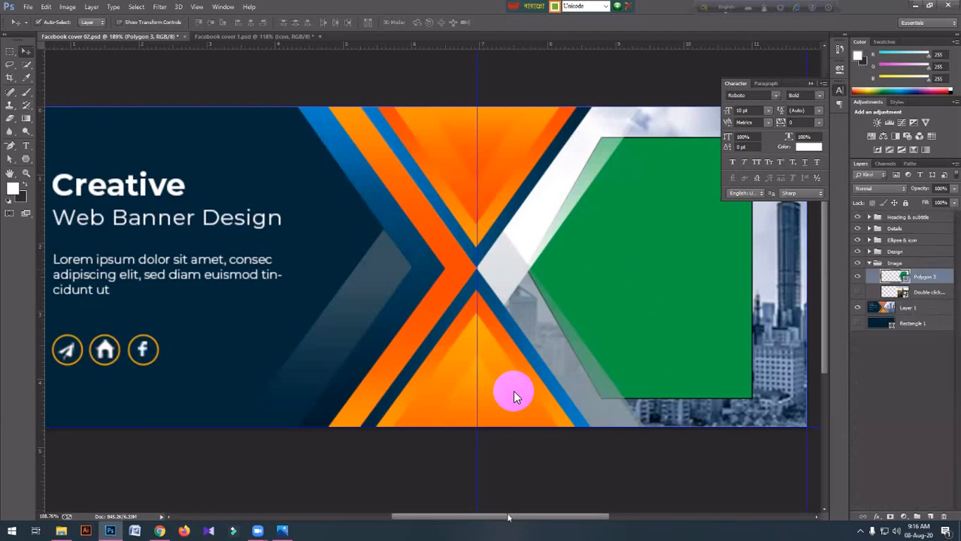
# Step: Remove the black stroke from the green polygon by setting its stroke to none
pyautogui.moveTo(515, 516); pyautogui.dragTo(608, 513)
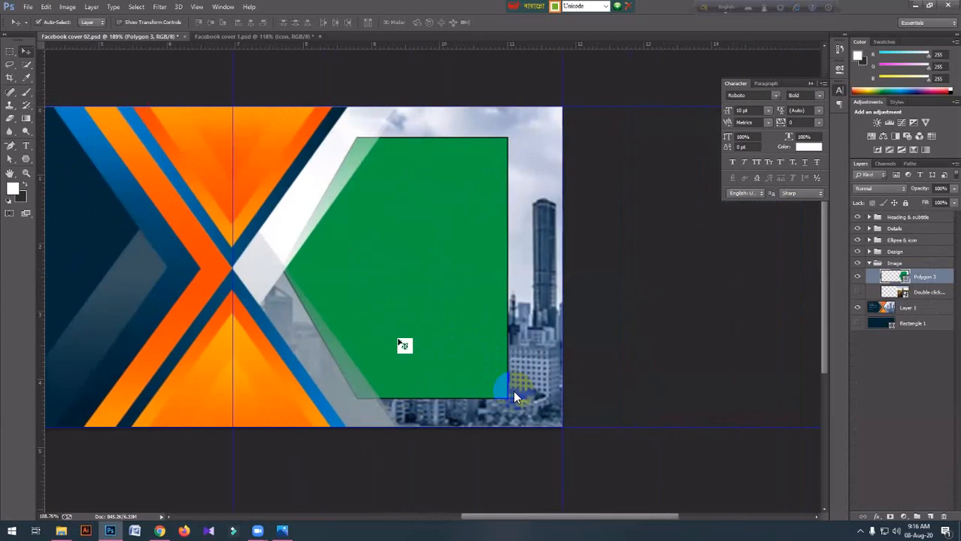
pyautogui.press('u')
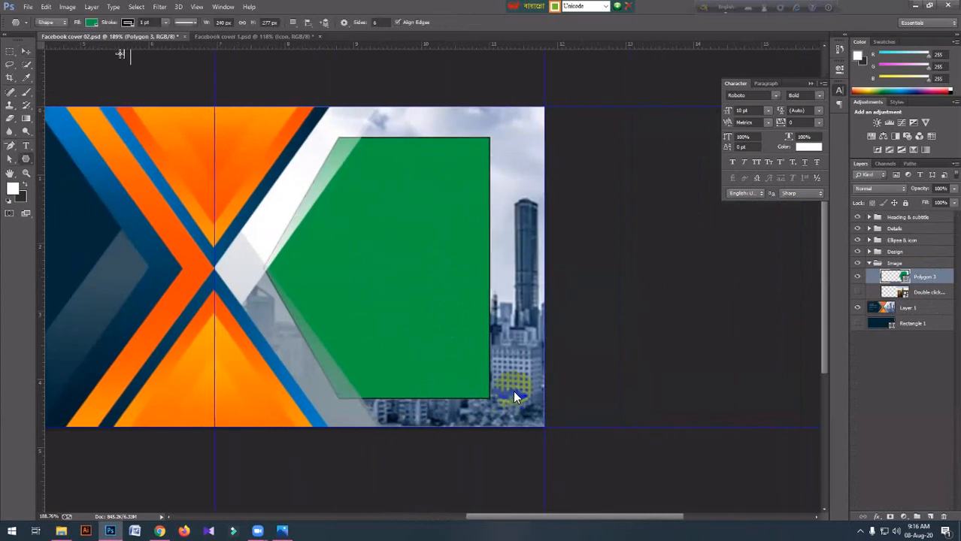
pyautogui.click(132, 23)
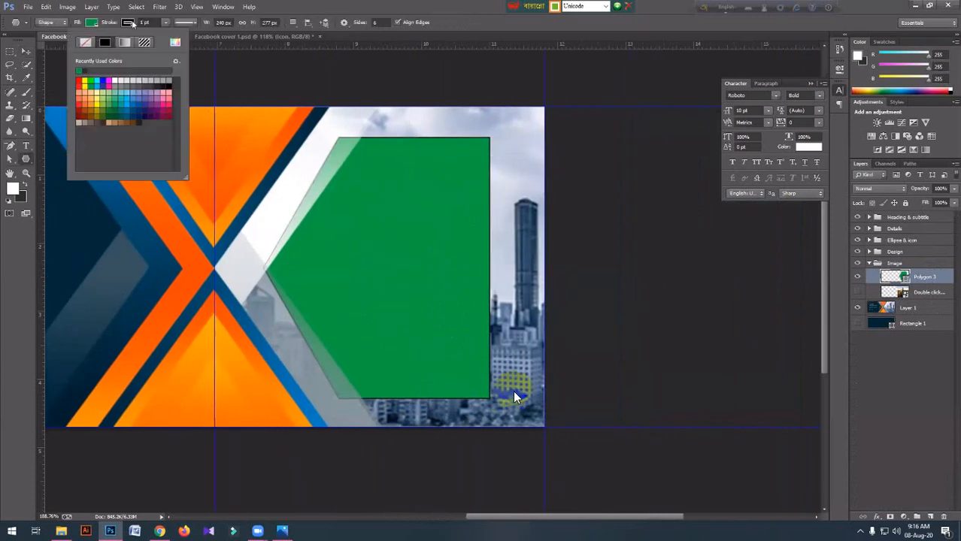
pyautogui.click(85, 43)
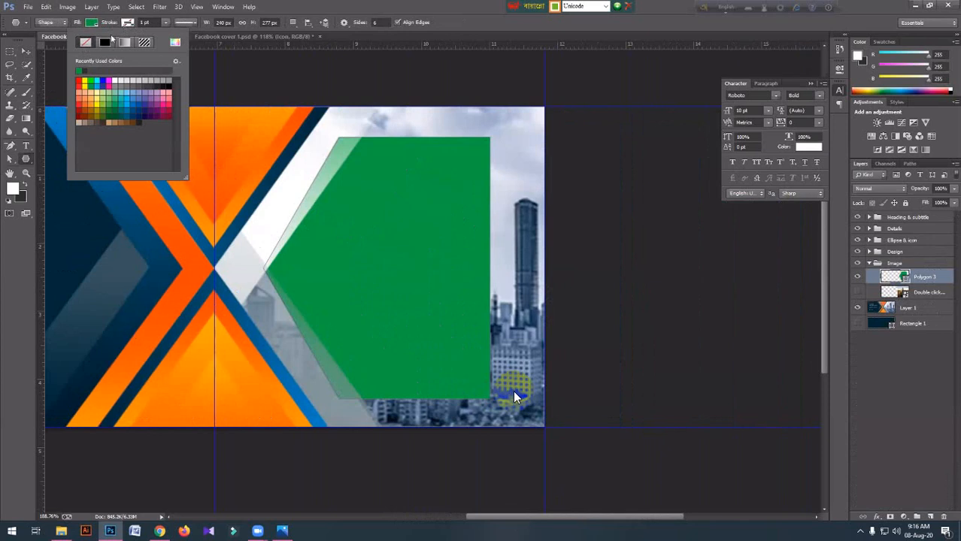
pyautogui.click(482, 243)
# Step: Align the green polygon to the banner's right edge and stretch it to about 341 by 339 px, filling the area beside the chevrons
pyautogui.hotkey('ctrl', 't')
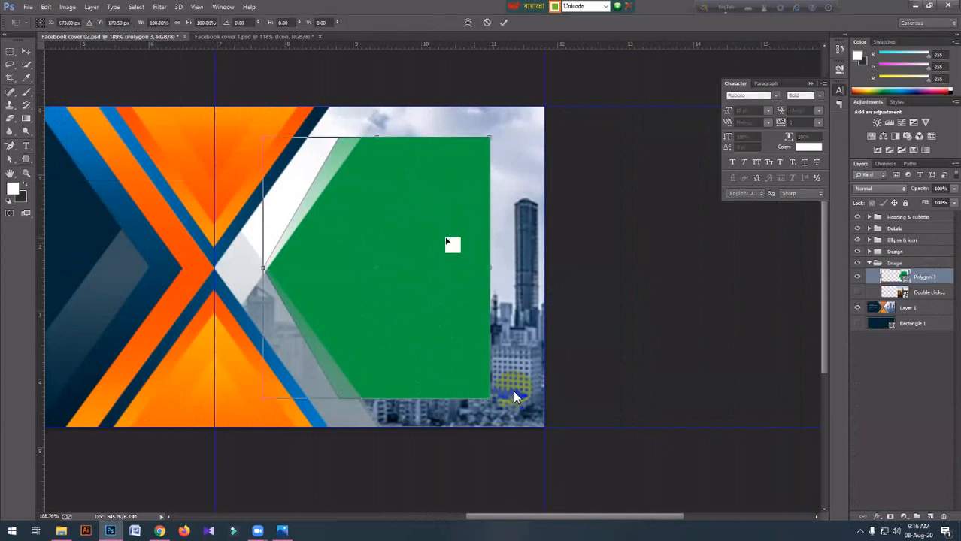
pyautogui.moveTo(453, 239); pyautogui.dragTo(499, 236)
pyautogui.moveTo(431, 133); pyautogui.dragTo(431, 107)
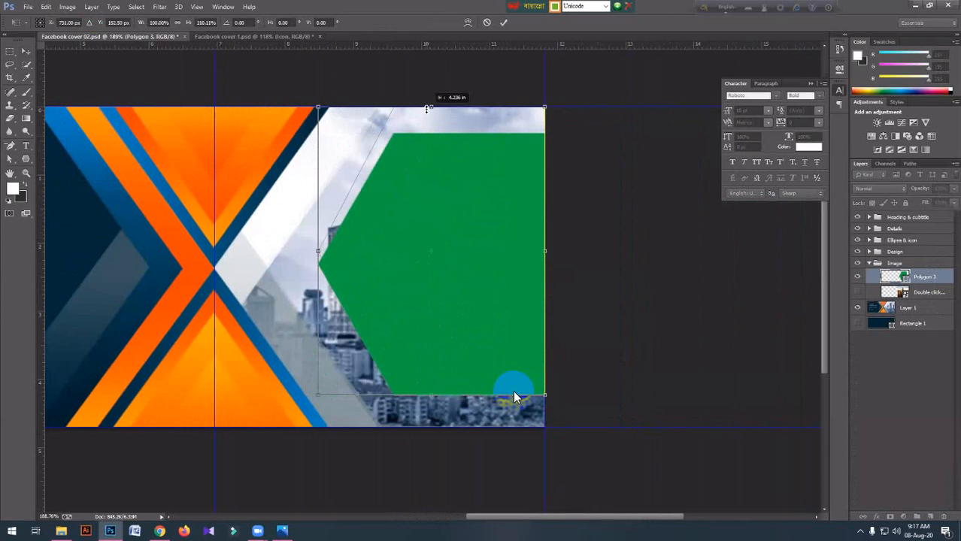
pyautogui.moveTo(431, 393); pyautogui.dragTo(432, 427)
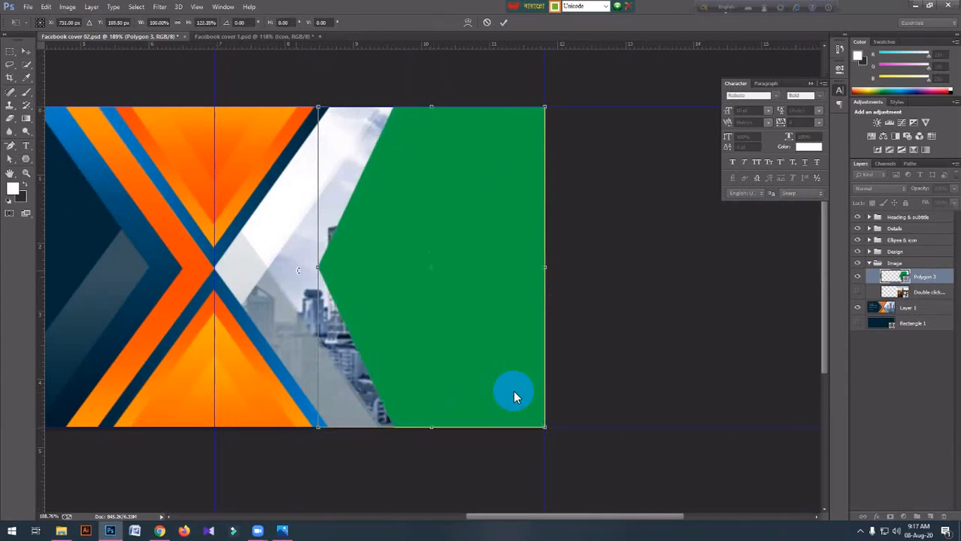
pyautogui.moveTo(317, 269); pyautogui.dragTo(220, 260)
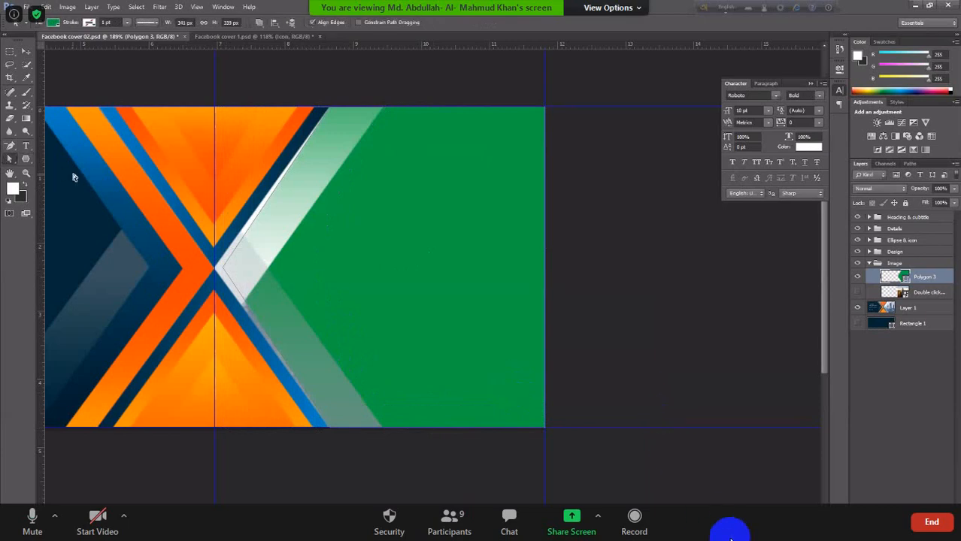
# Step: Exit the full-screen view of the participant's shared screen in the Zoom meeting
pyautogui.click(637, 12)
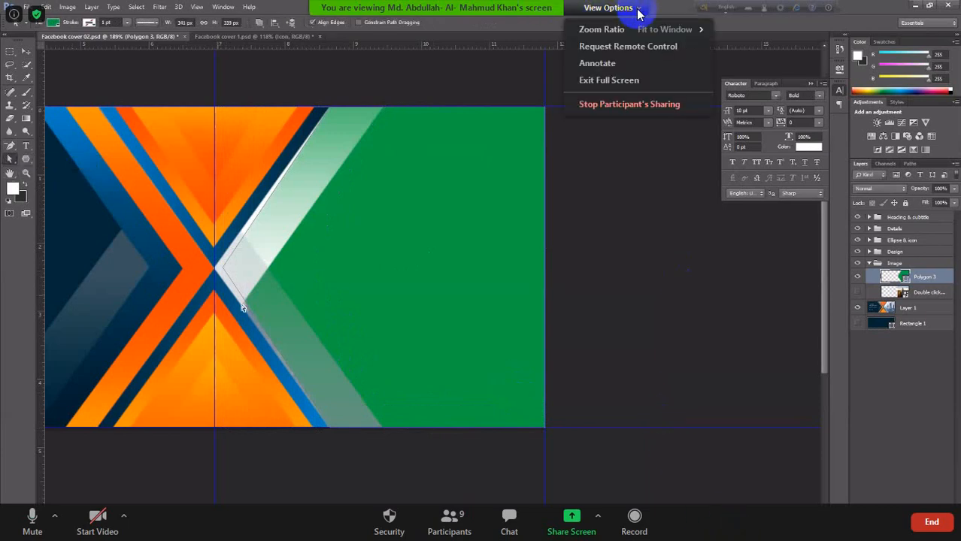
pyautogui.click(613, 81)
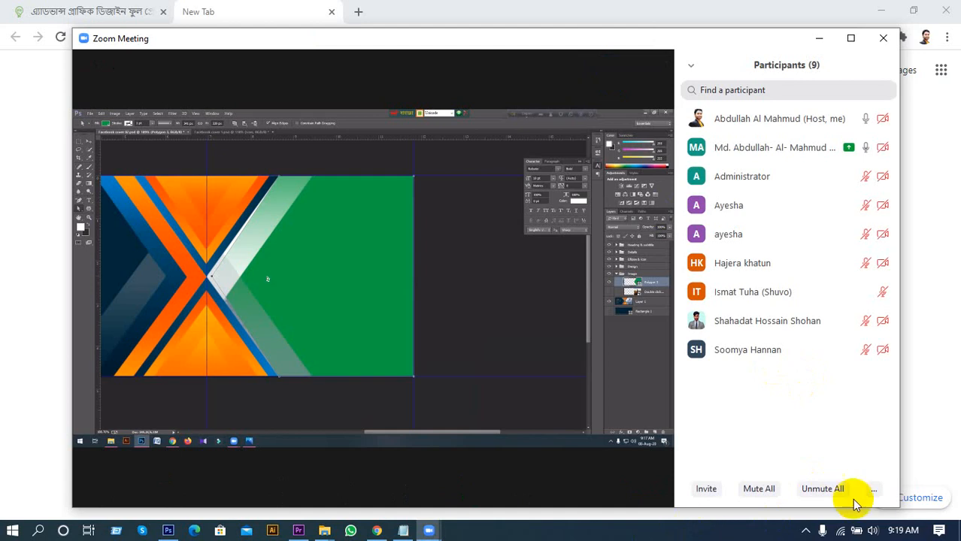
pyautogui.click(805, 531)
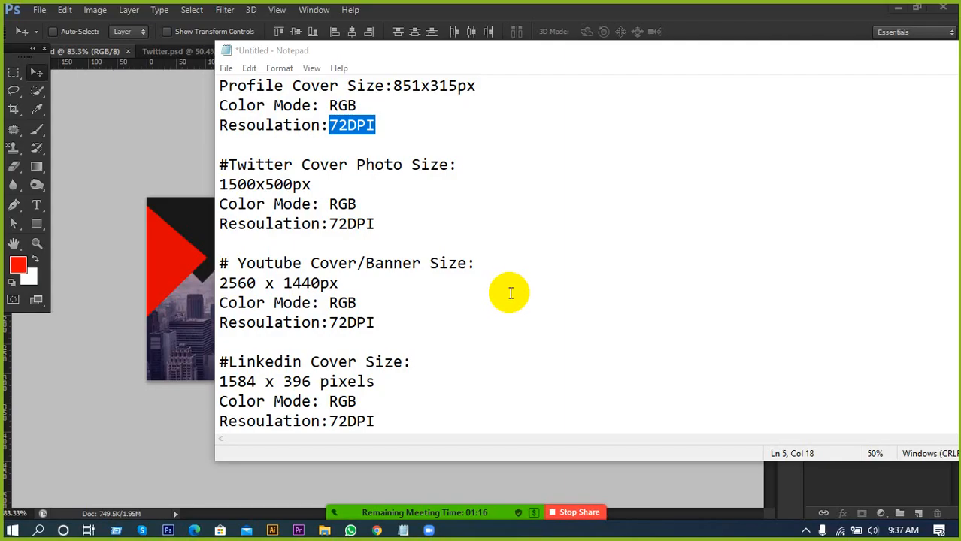
# Step: Review the social media cover sizes listed in the Notepad notes and minimize the window
pyautogui.click(467, 149)
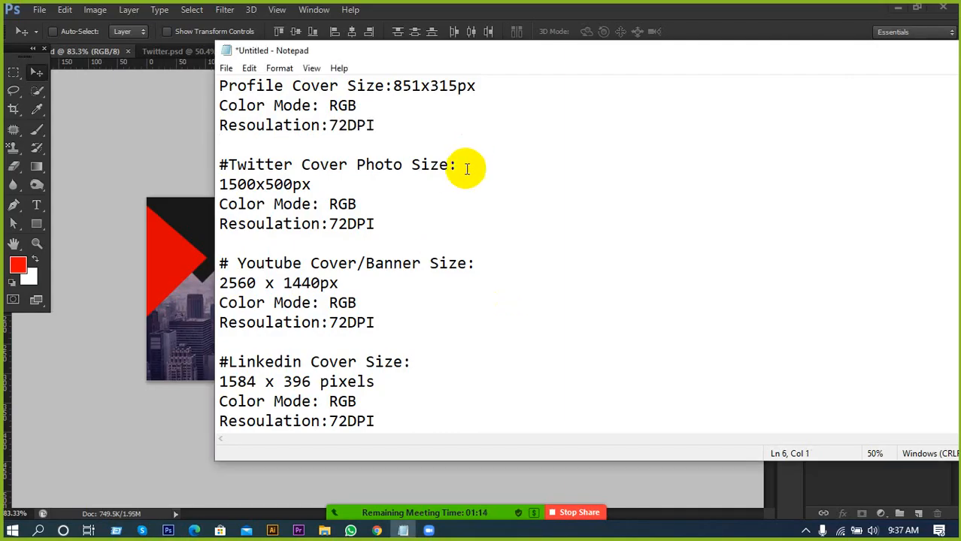
pyautogui.scroll(1, 530, 218)
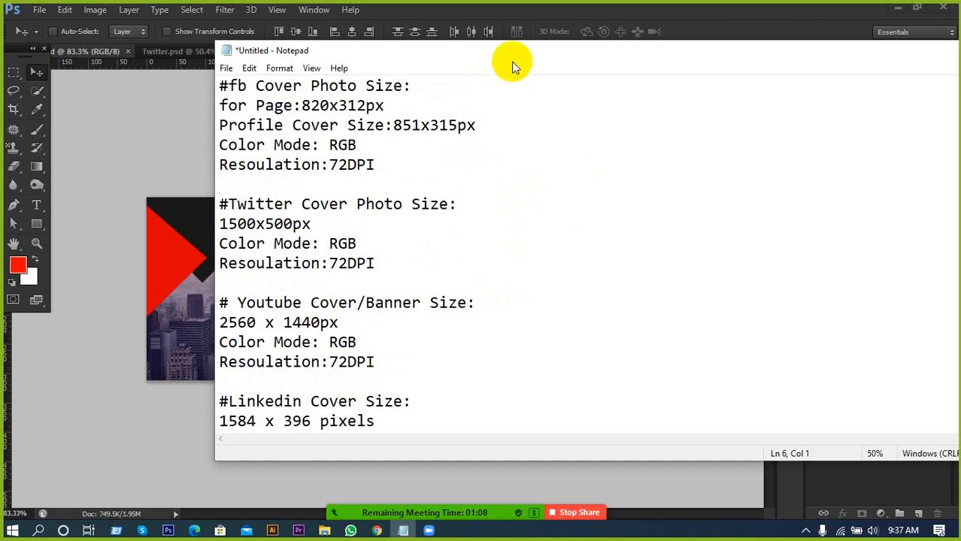
pyautogui.moveTo(513, 58); pyautogui.dragTo(434, 71)
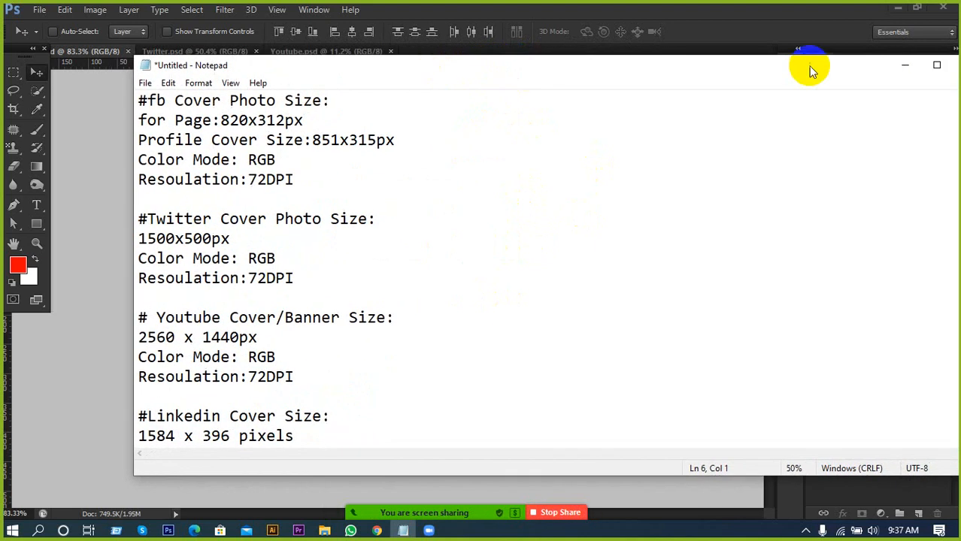
pyautogui.click(904, 64)
# Step: Switch to Chrome and search Google for "facebook cover photo size 2020"
pyautogui.click(377, 530)
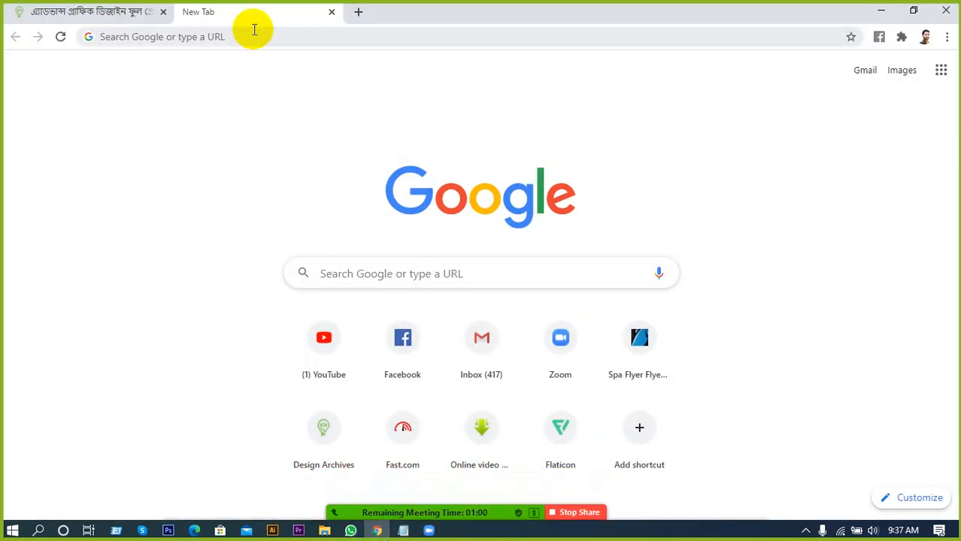
pyautogui.click(244, 28)
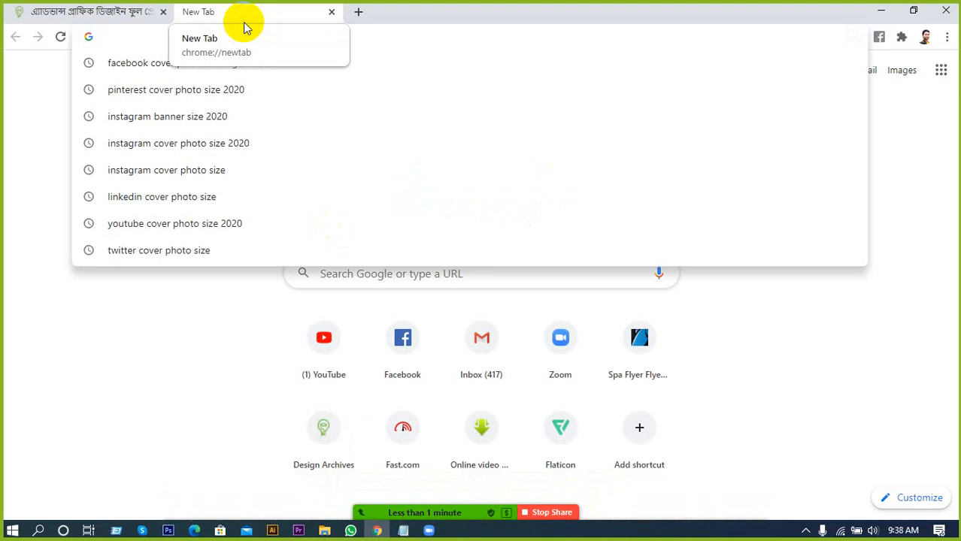
pyautogui.write('f')
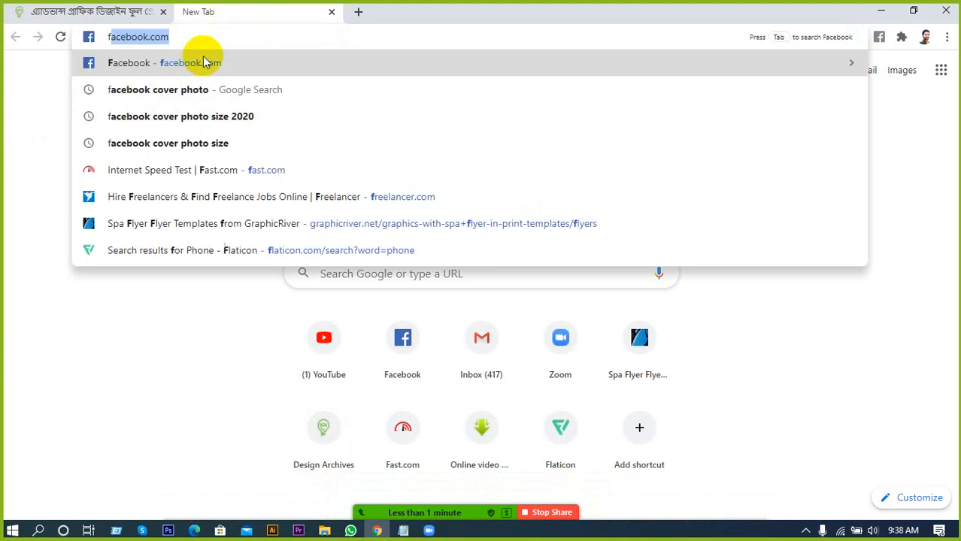
pyautogui.press('End')
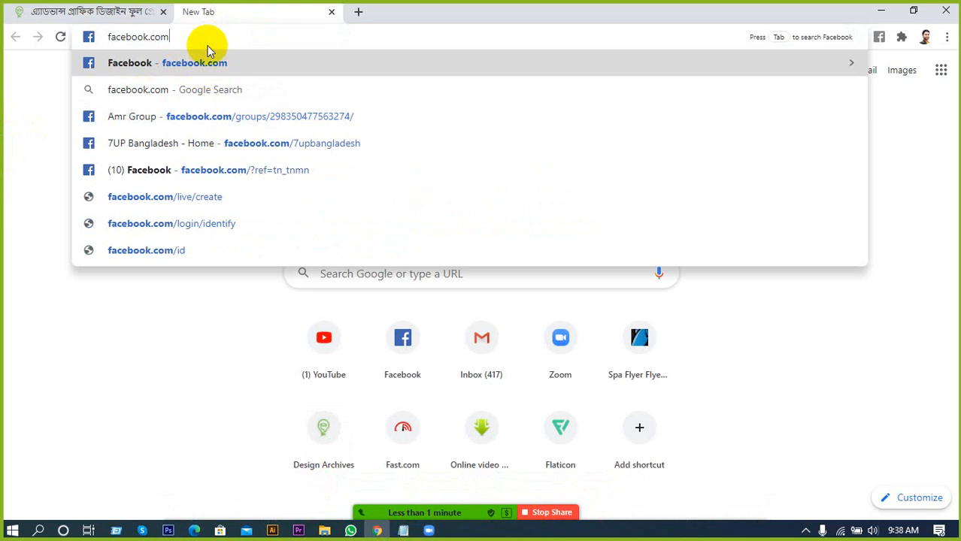
pyautogui.press('BackSpace')
pyautogui.press('BackSpace')
pyautogui.press('BackSpace')
pyautogui.press('BackSpace')
pyautogui.press('BackSpace')
pyautogui.press('BackSpace')
pyautogui.press('BackSpace')
pyautogui.press('BackSpace')
pyautogui.press('BackSpace')
pyautogui.press('BackSpace')
pyautogui.press('BackSpace')
pyautogui.press('BackSpace')
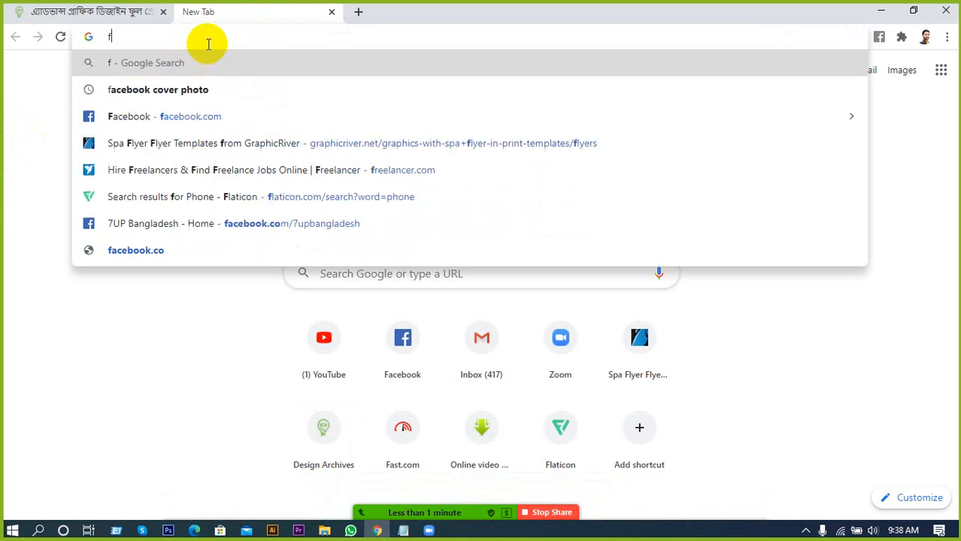
pyautogui.write('facebook.com')
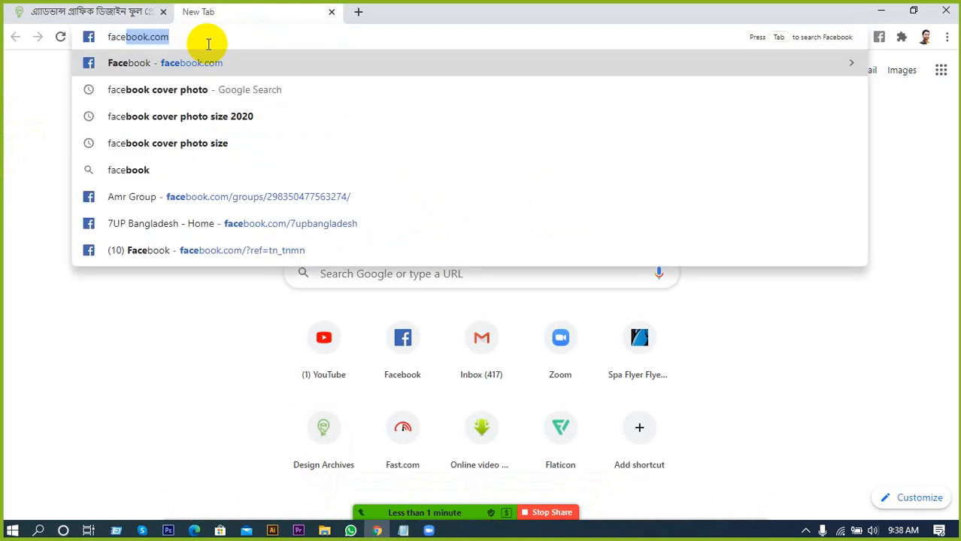
pyautogui.click(215, 122)
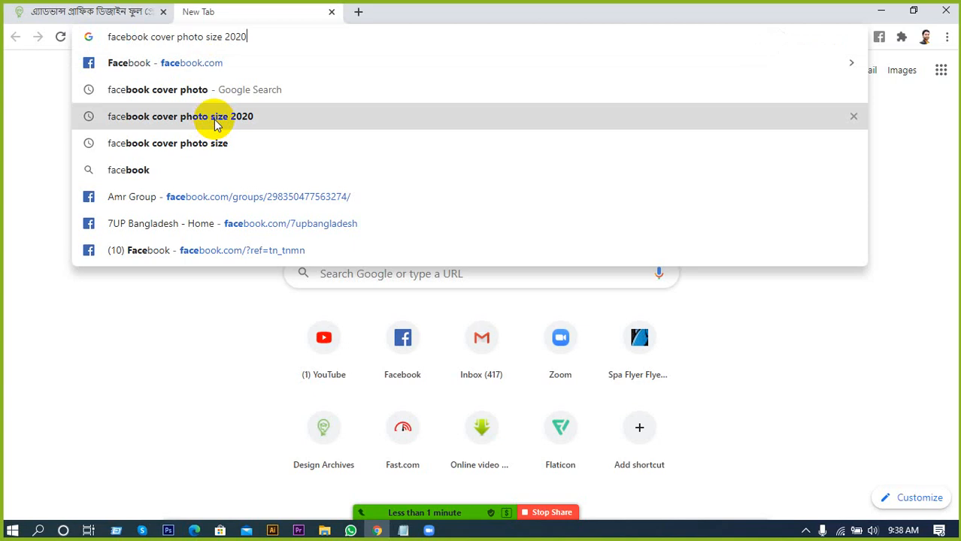
pyautogui.click(215, 122)
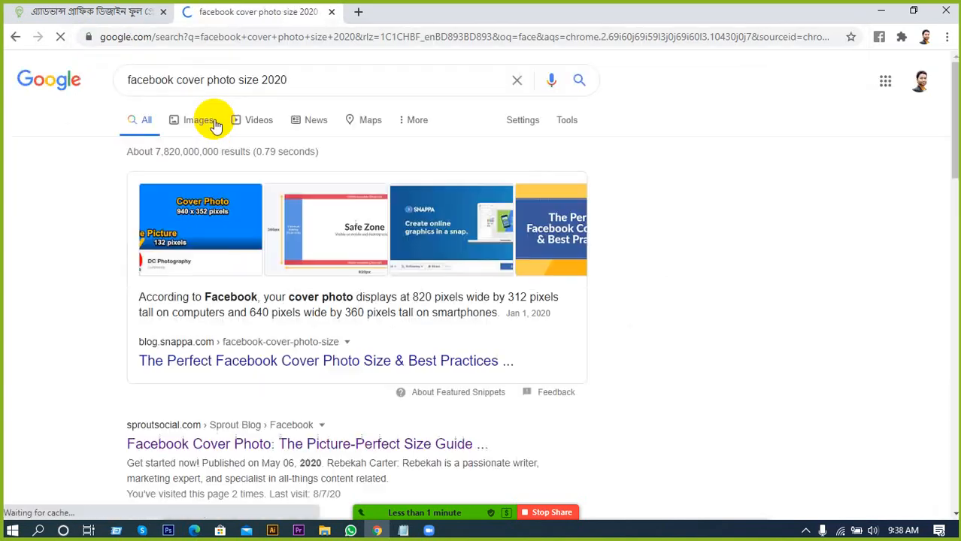
# Step: Open Snappa's Facebook cover photo size article from the search results and read its cover photo dimensions section
pyautogui.scroll(-2, 264, 157)
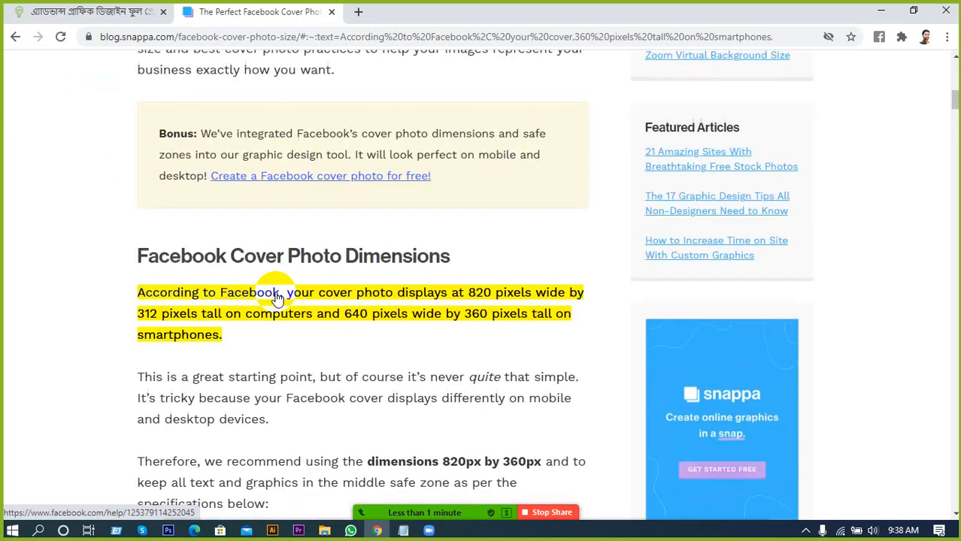
pyautogui.scroll(-1, 288, 315)
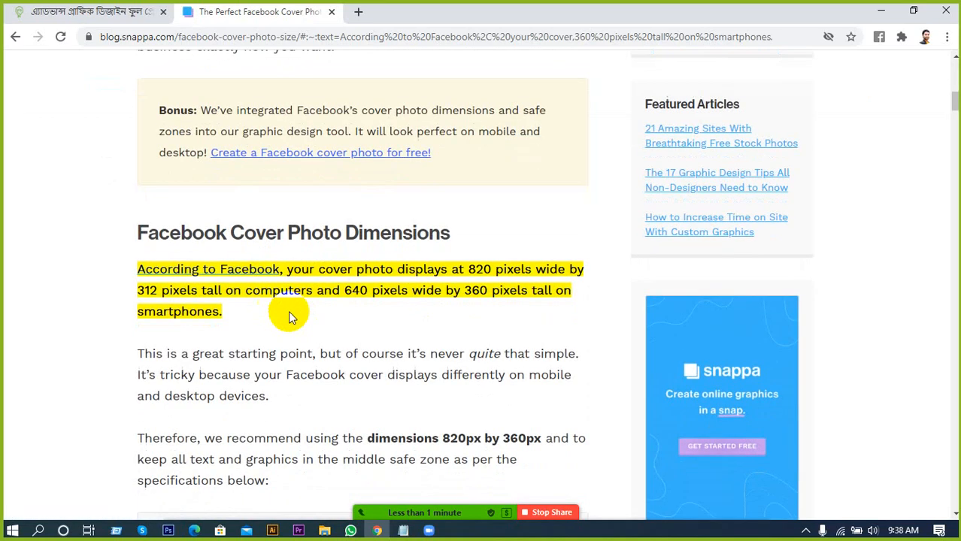
pyautogui.scroll(-1, 414, 296)
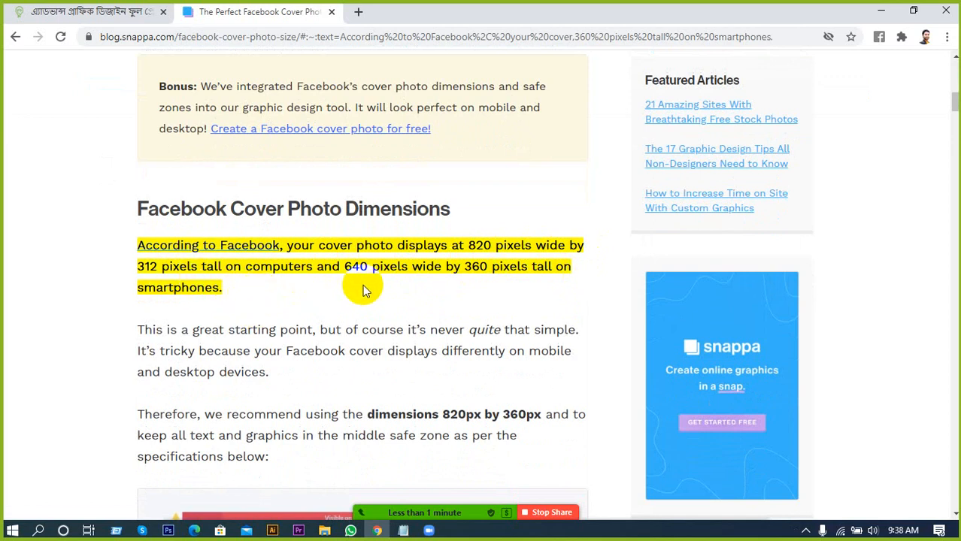
pyautogui.scroll(-1, 344, 284)
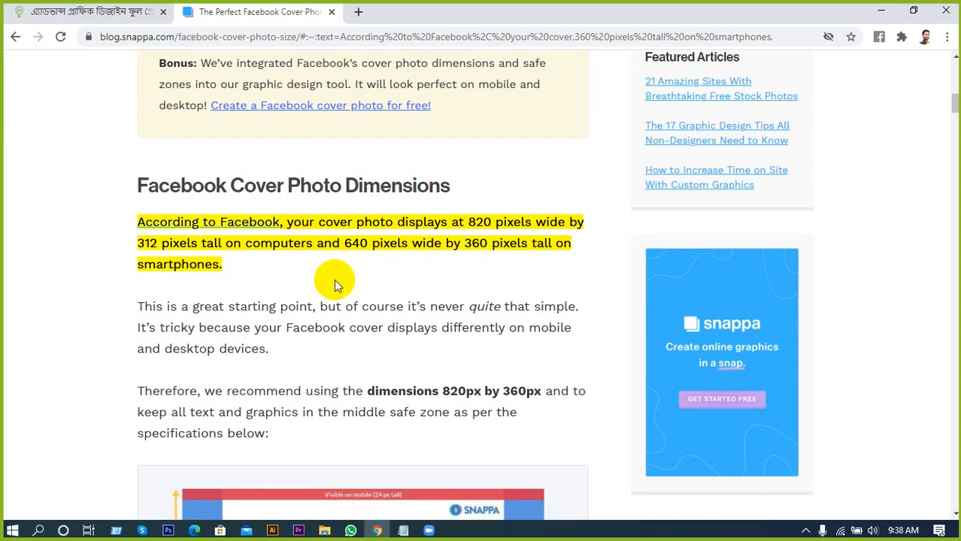
pyautogui.scroll(-1, 332, 280)
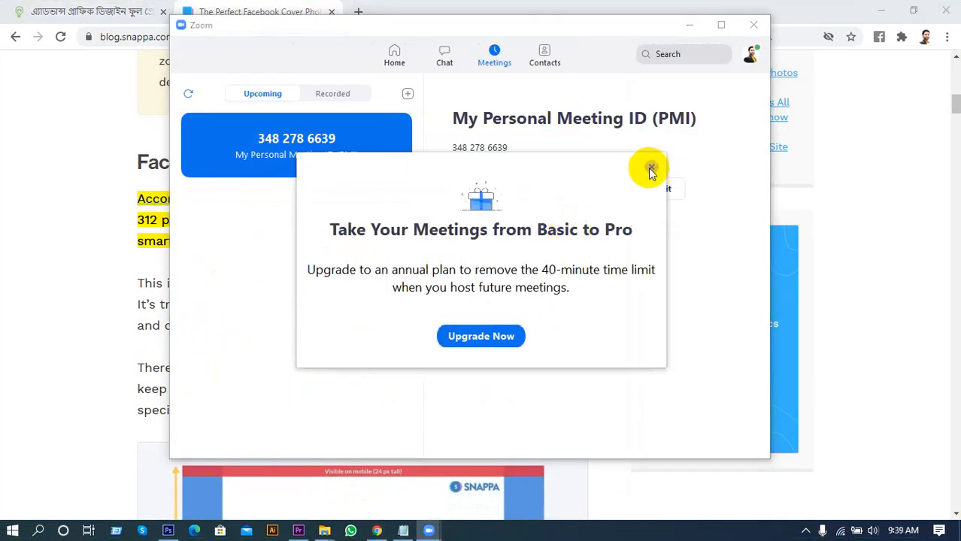
# Step: Dismiss Zoom's Pro upgrade offer and start the personal meeting again to resume screen sharing
pyautogui.click(651, 167)
pyautogui.click(484, 192)
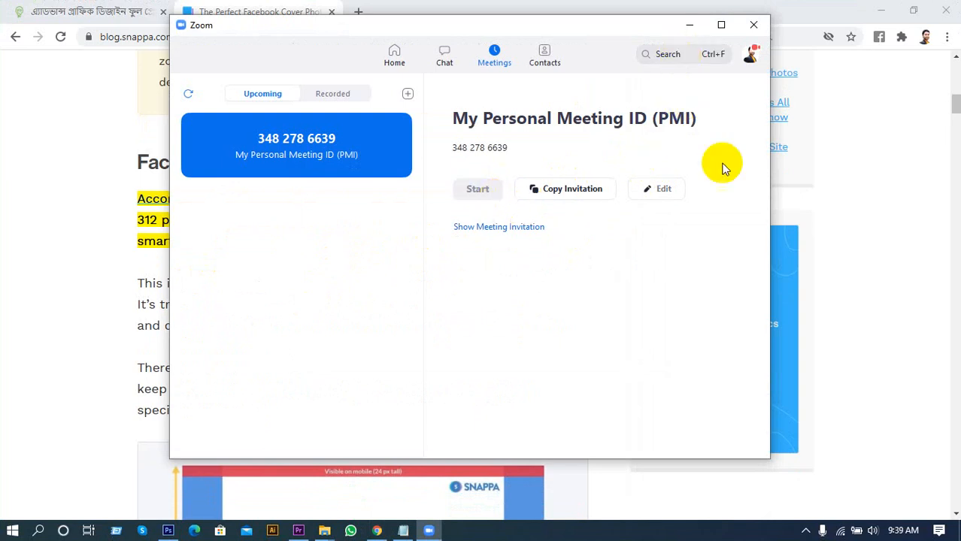
pyautogui.click(806, 532)
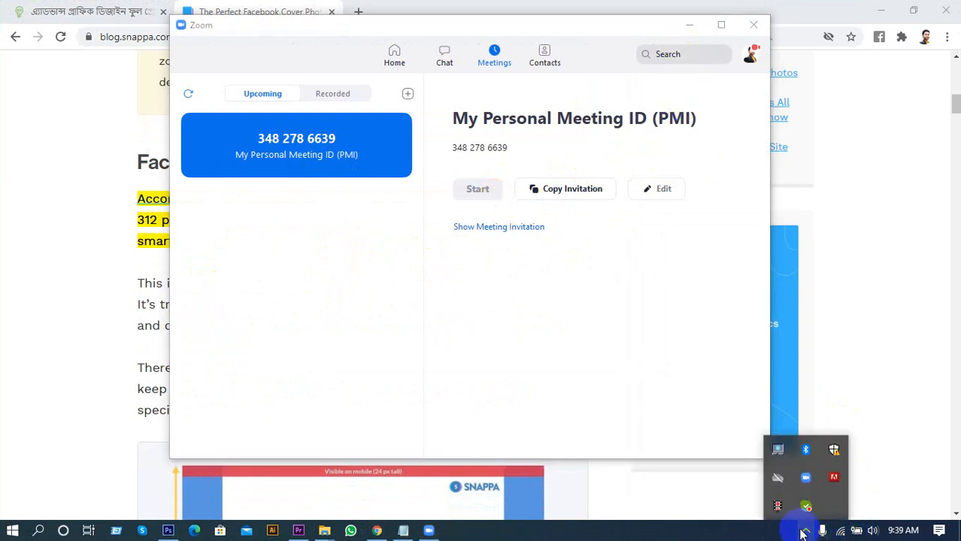
pyautogui.click(782, 507)
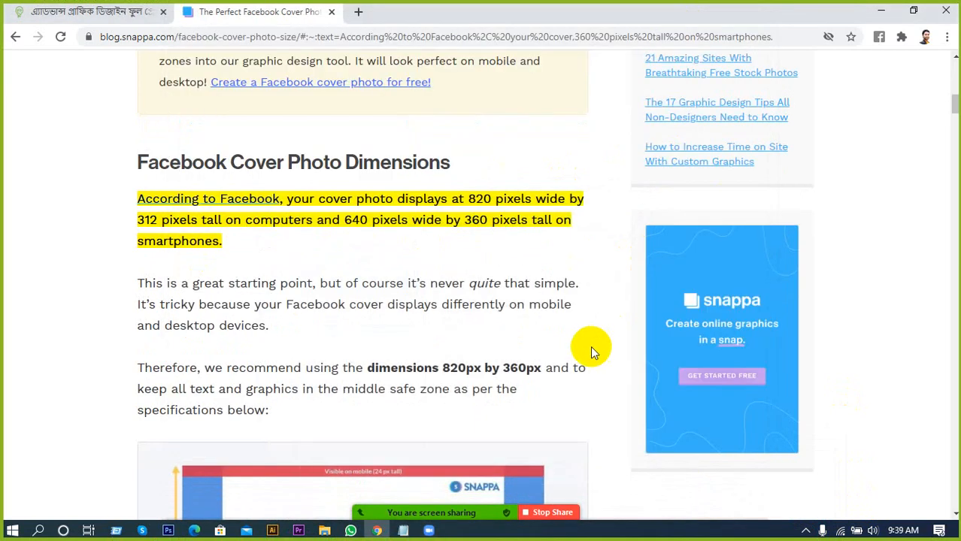
# Step: Examine the Snappa article's safe zone diagram and desktop versus mobile section, and return to the article's beginning
pyautogui.scroll(-3, 197, 387)
pyautogui.scroll(-2, 213, 382)
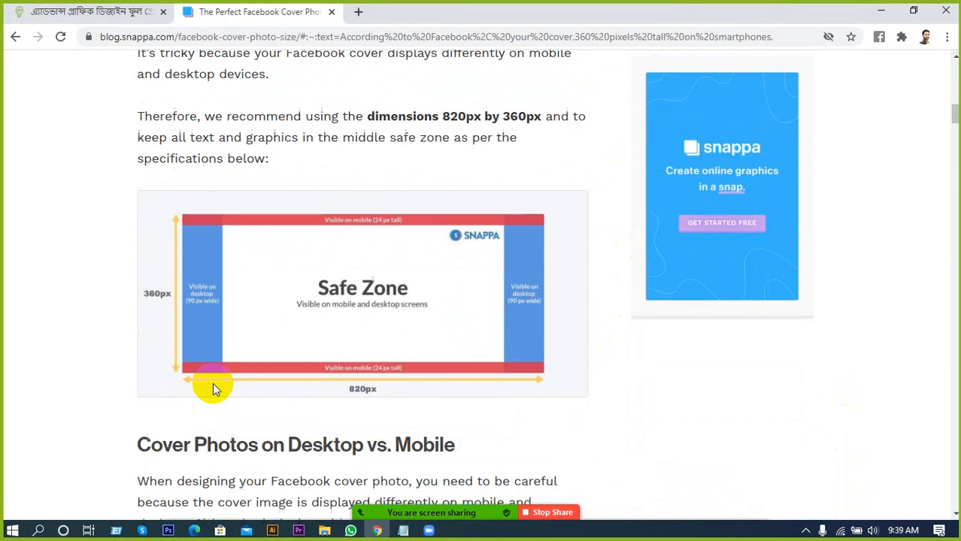
pyautogui.scroll(-1, 213, 382)
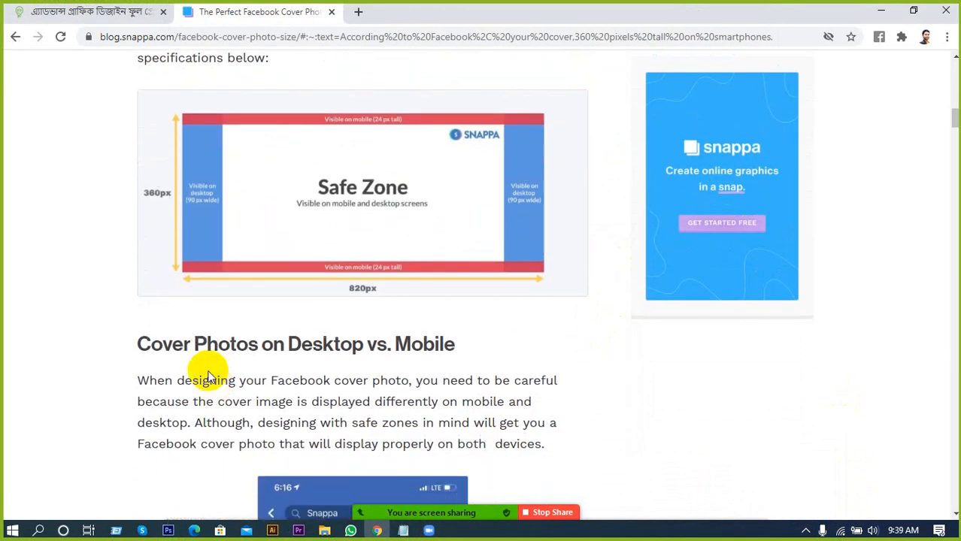
pyautogui.scroll(-3, 213, 375)
pyautogui.scroll(9, 221, 349)
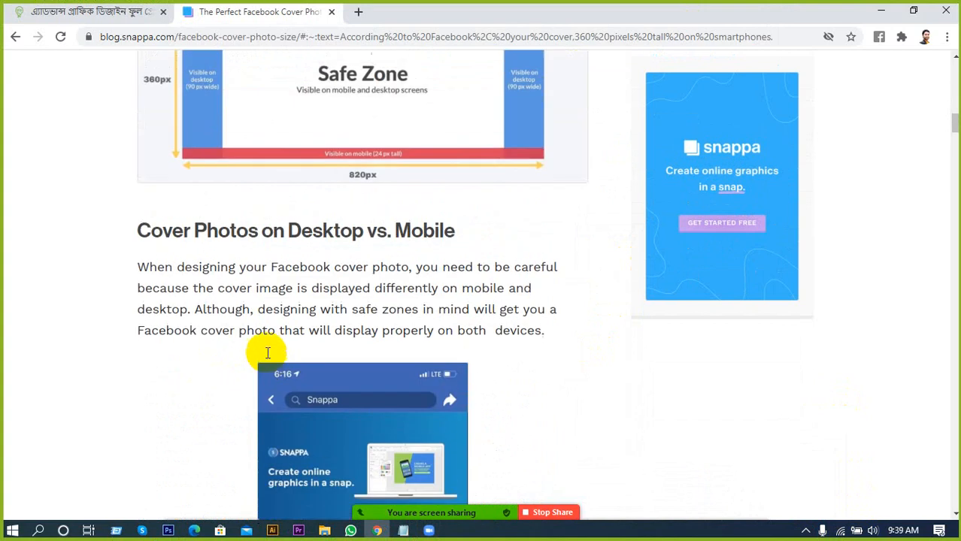
pyautogui.scroll(3, 288, 267)
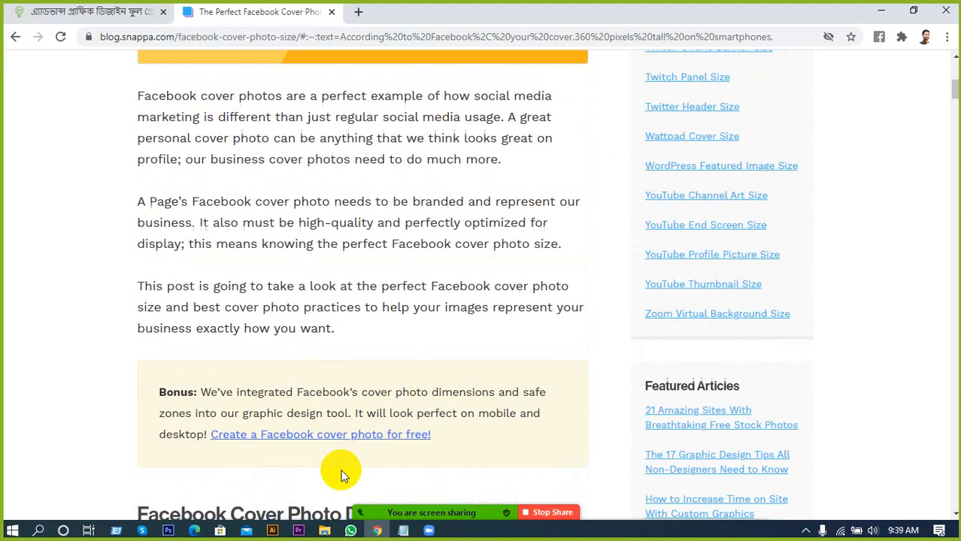
pyautogui.scroll(1, 257, 414)
pyautogui.scroll(5, 280, 399)
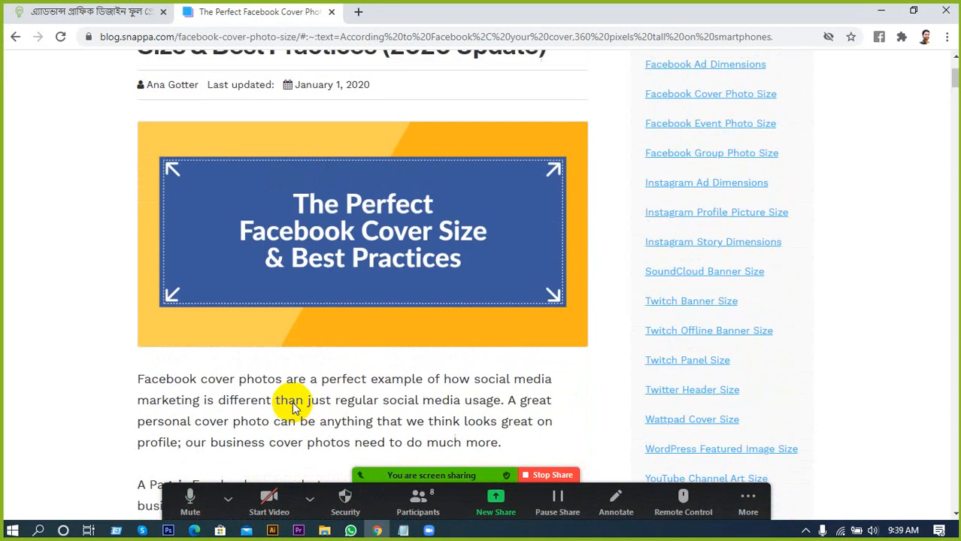
# Step: Return to the Google results and open Sprout Social's Facebook cover photo size guide
pyautogui.click(13, 41)
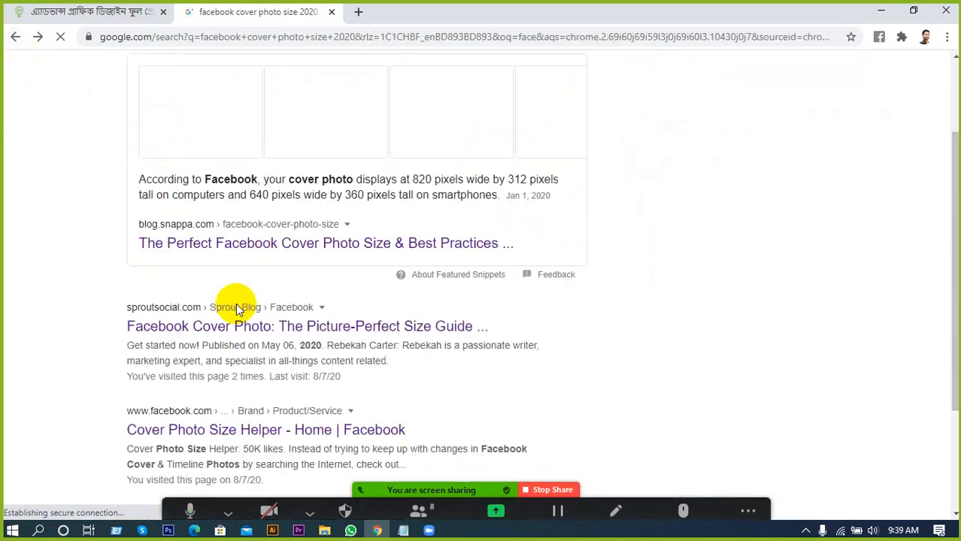
pyautogui.scroll(1, 357, 347)
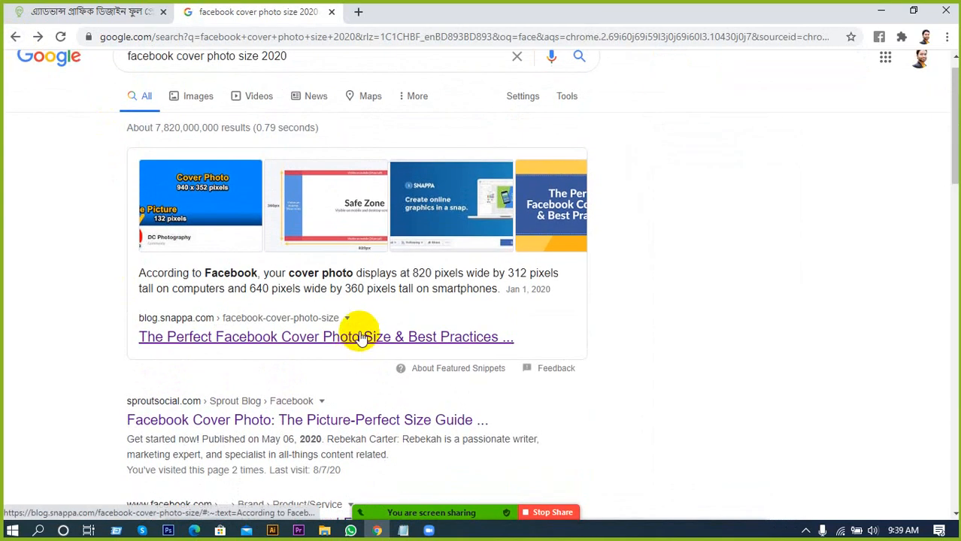
pyautogui.scroll(-2, 304, 329)
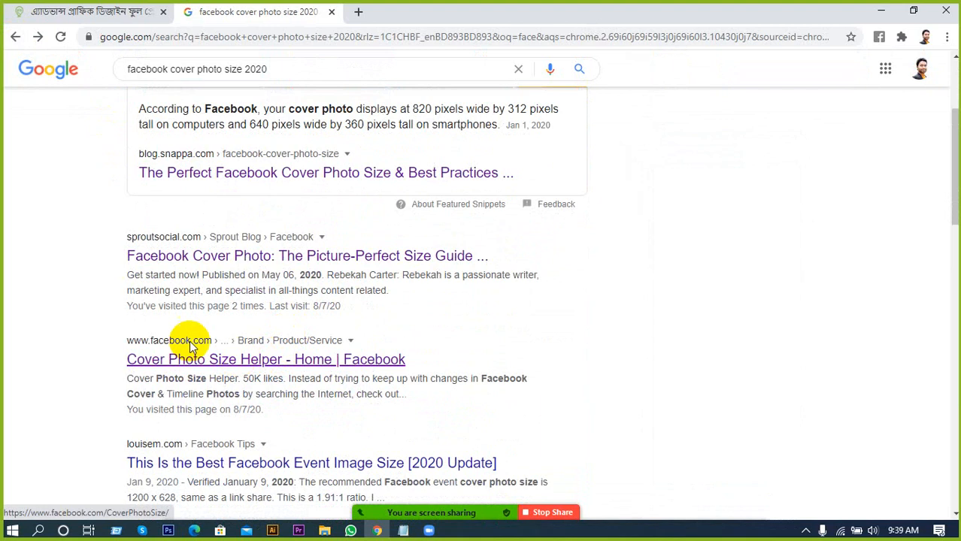
pyautogui.click(181, 257)
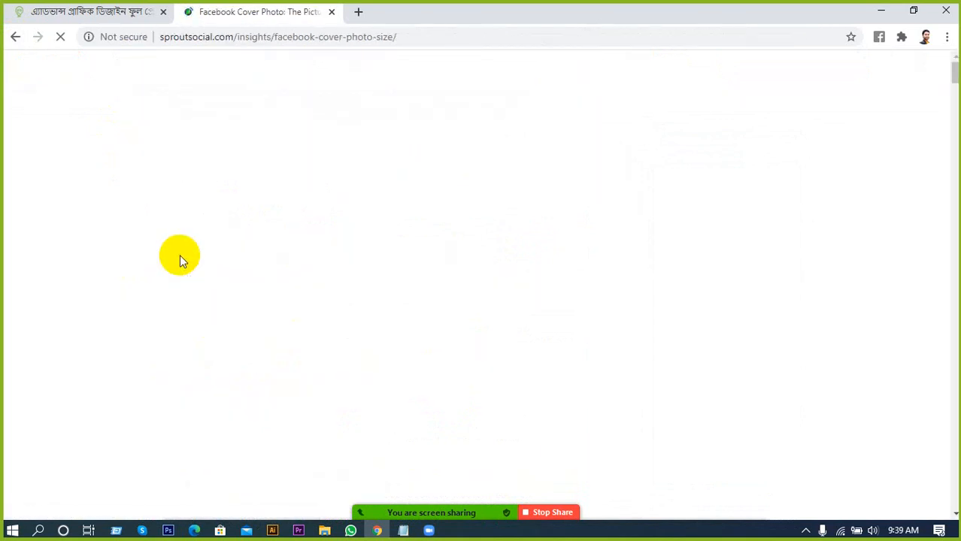
# Step: Review the Sprout Social guide's recommended Facebook cover photo size, highlighting the desktop width, and return to the article's title
pyautogui.scroll(-9, 187, 259)
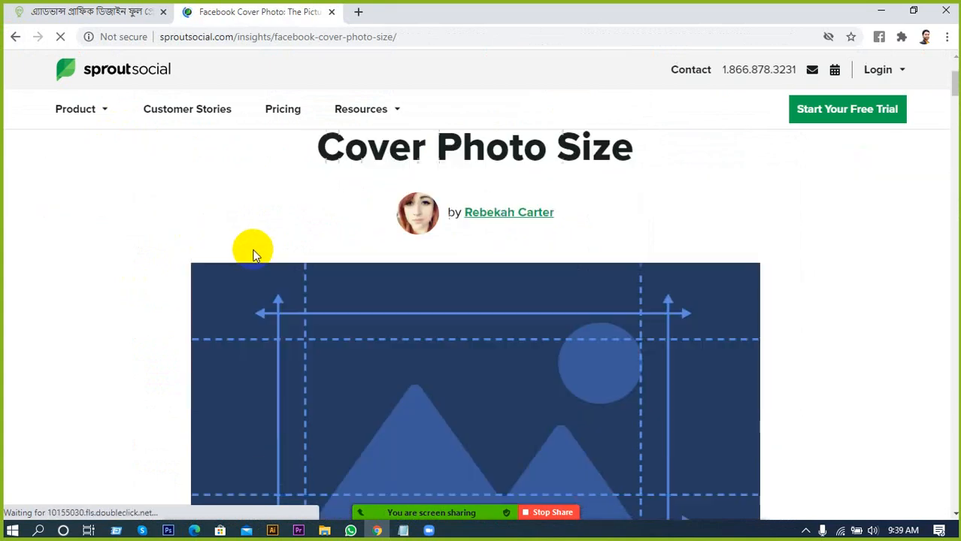
pyautogui.scroll(-8, 314, 307)
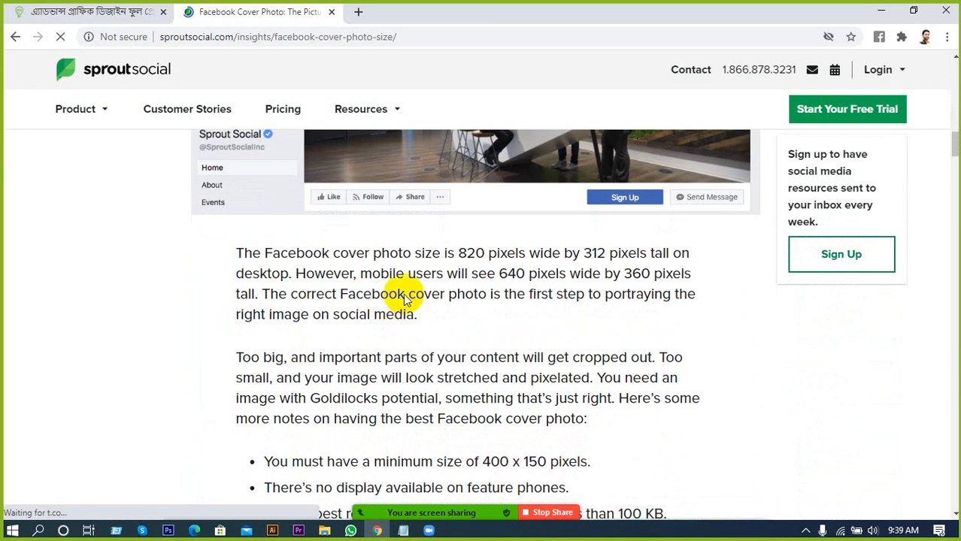
pyautogui.moveTo(456, 252); pyautogui.dragTo(490, 254)
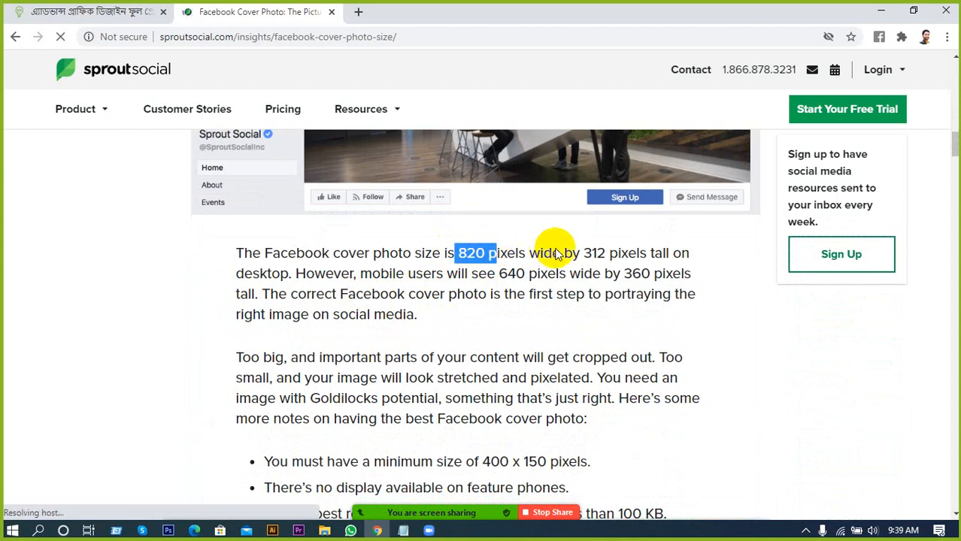
pyautogui.click(601, 251)
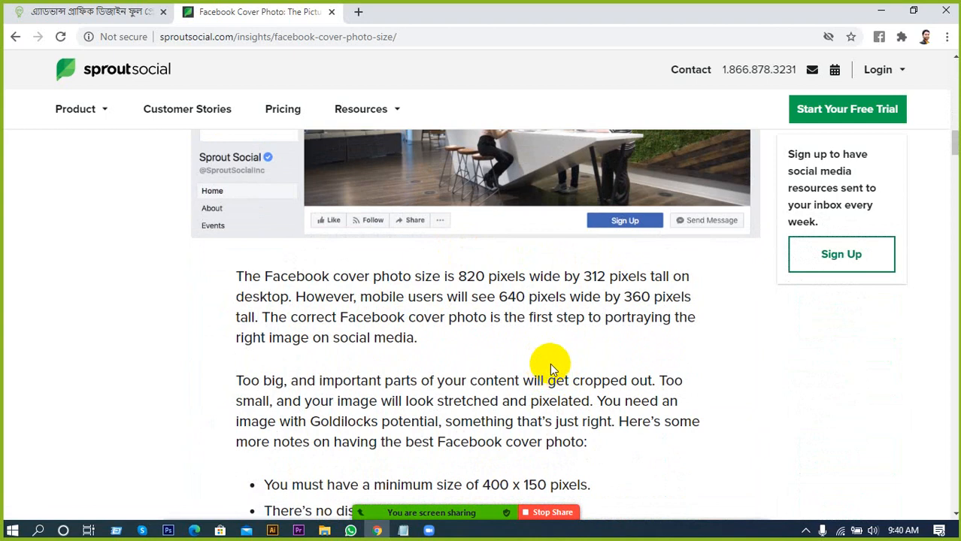
pyautogui.scroll(5, 546, 374)
pyautogui.scroll(4, 554, 346)
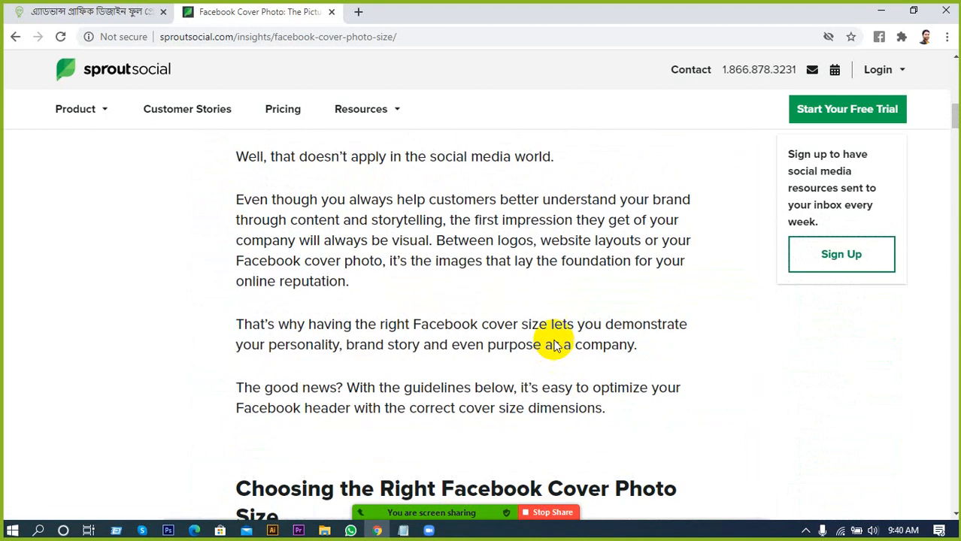
pyautogui.scroll(-5, 563, 333)
pyautogui.scroll(-5, 556, 327)
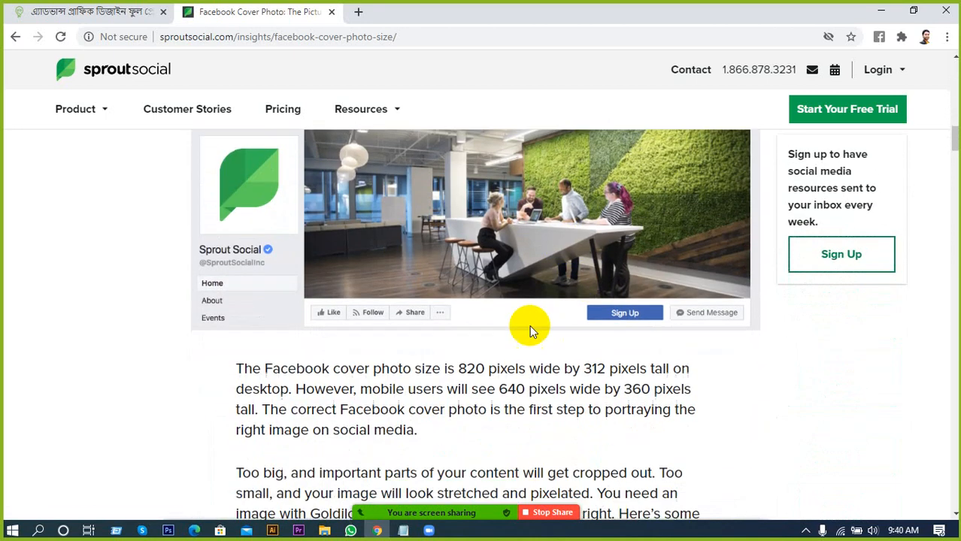
pyautogui.scroll(5, 536, 350)
pyautogui.scroll(12, 547, 336)
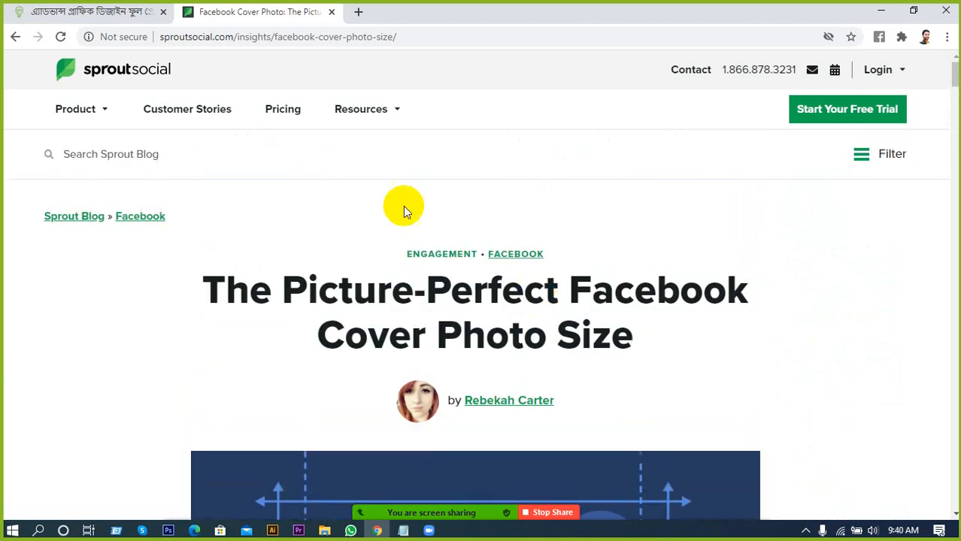
# Step: Open facebook.com in a new browser tab
pyautogui.click(359, 12)
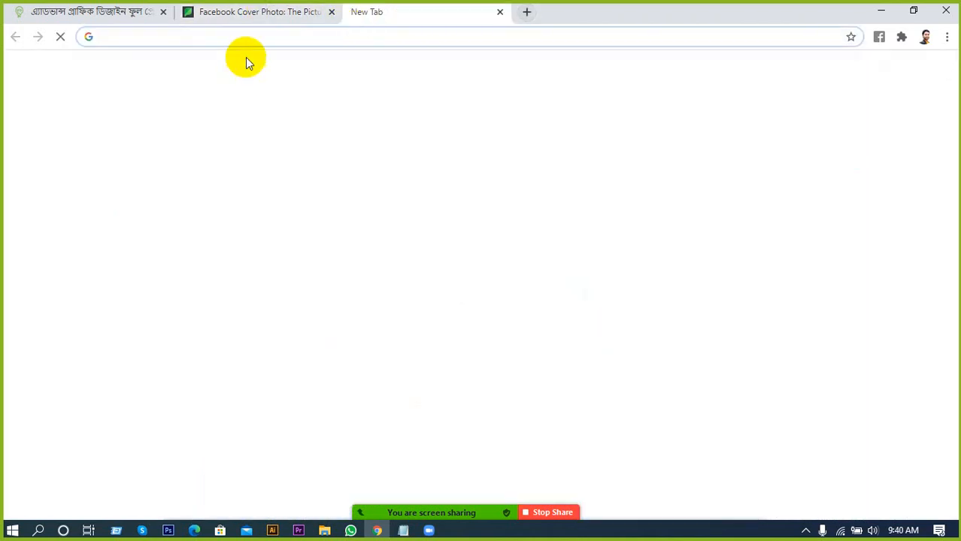
pyautogui.click(257, 40)
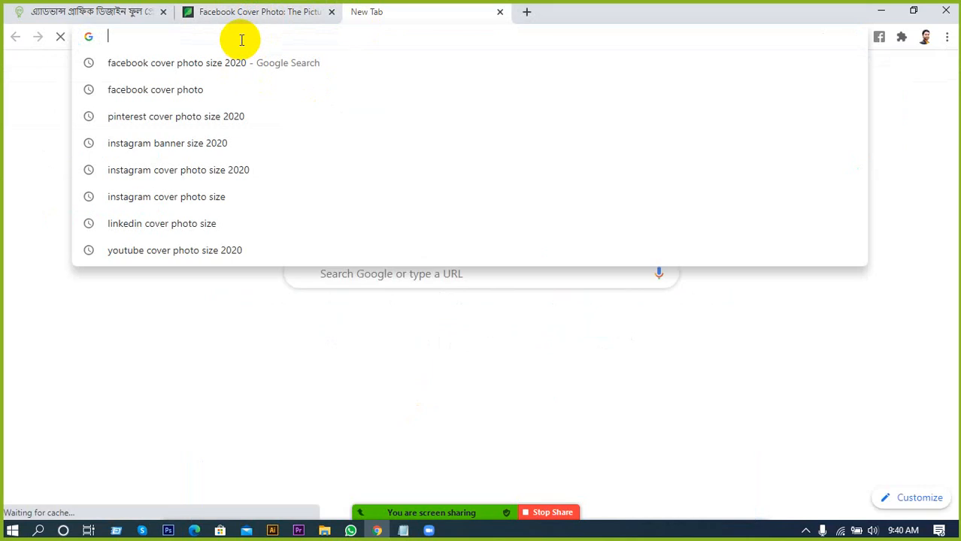
pyautogui.write('fa')
pyautogui.press('Return')
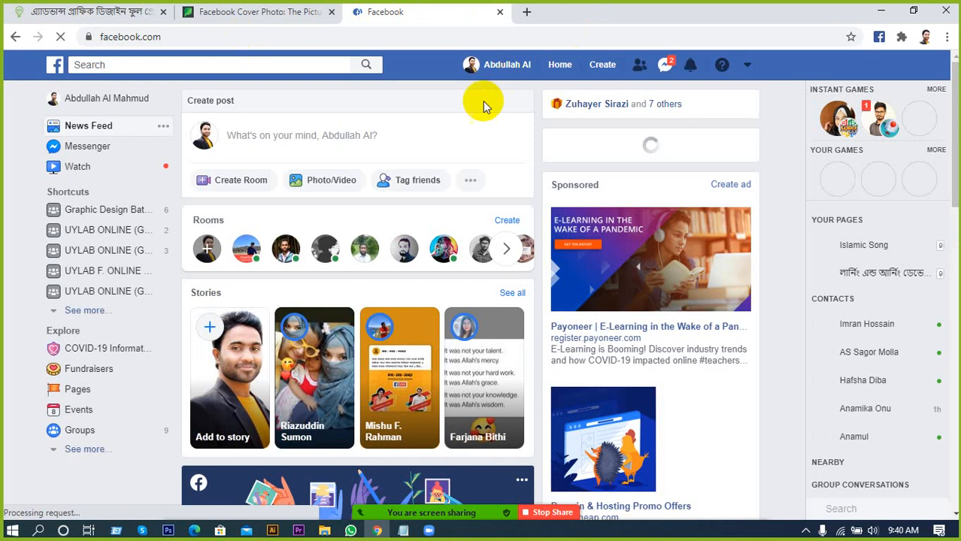
# Step: Open the Facebook account settings and go from there to the Help Centre
pyautogui.click(748, 69)
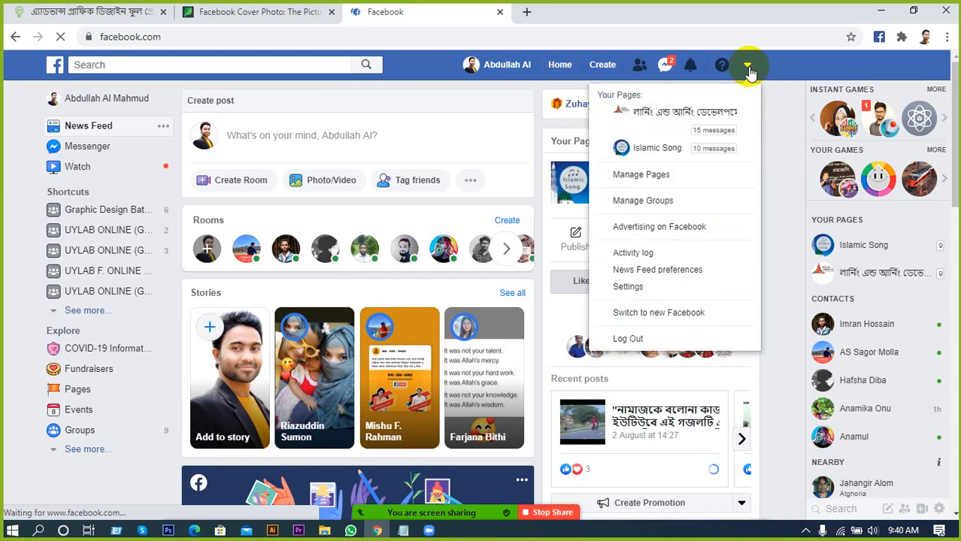
pyautogui.click(627, 287)
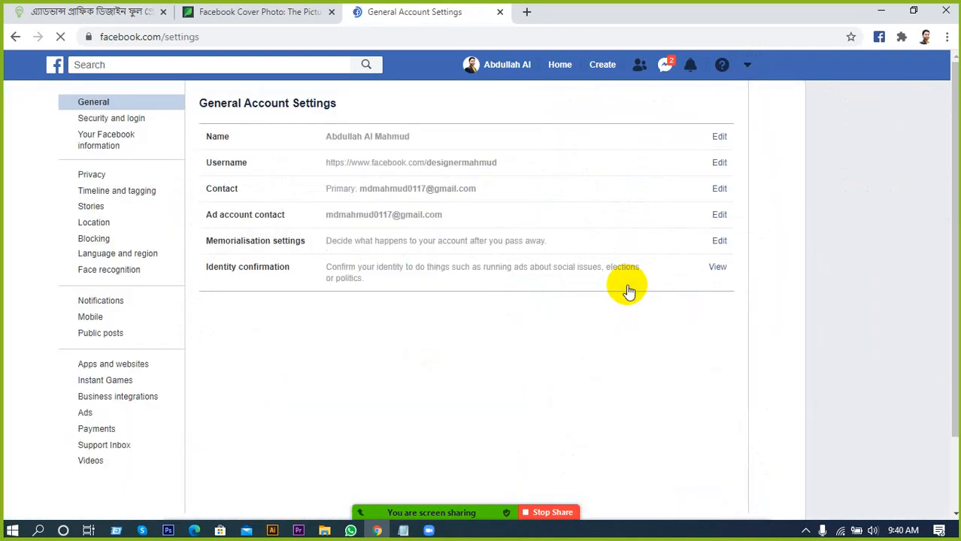
pyautogui.scroll(-2, 660, 319)
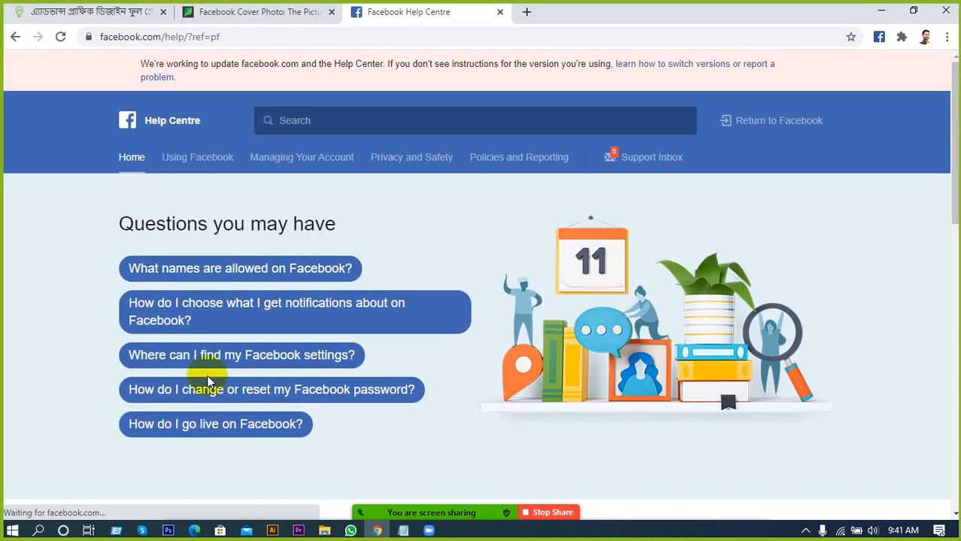
# Step: Search the Help Centre for "facebook cover photo size" and open the article on Page profile picture and cover photo dimensions
pyautogui.click(315, 121)
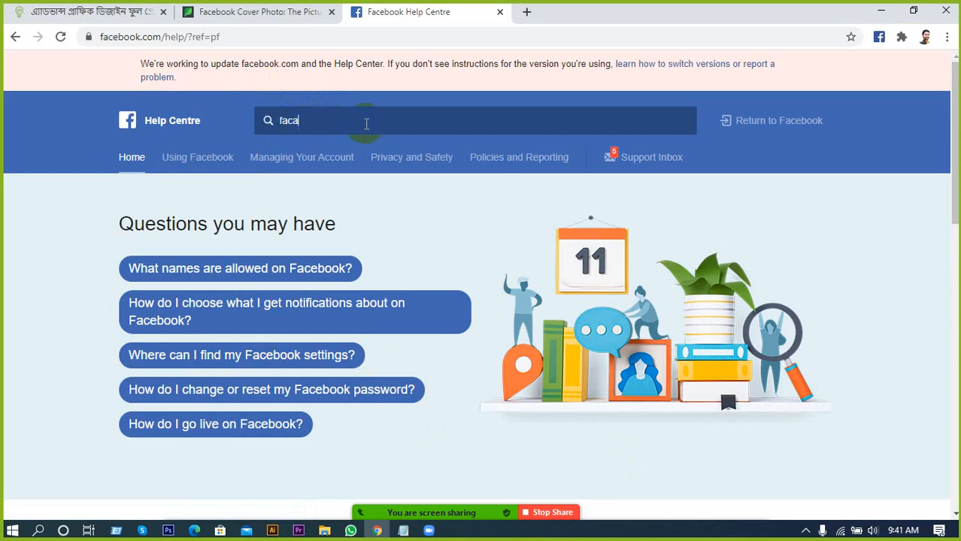
pyautogui.write('faca')
pyautogui.press('BackSpace')
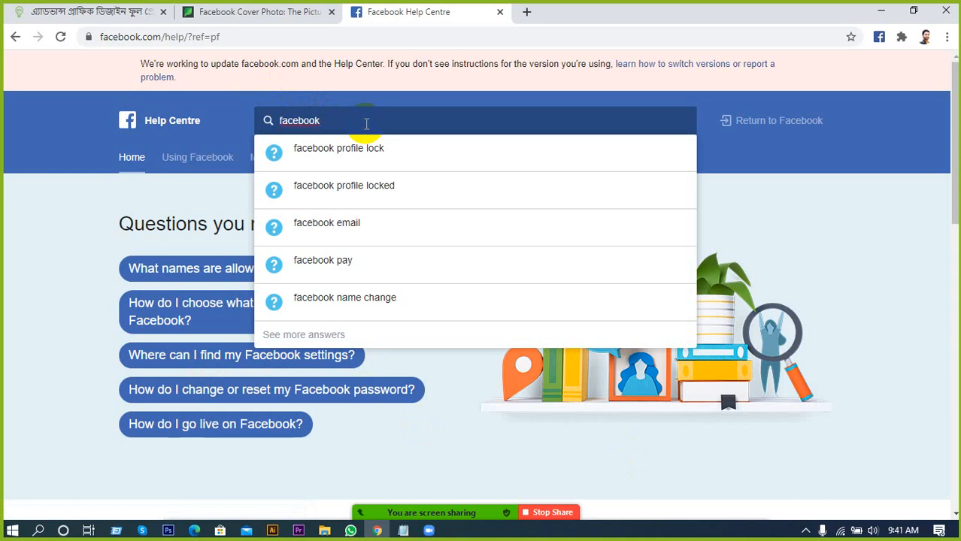
pyautogui.write('ebook cover')
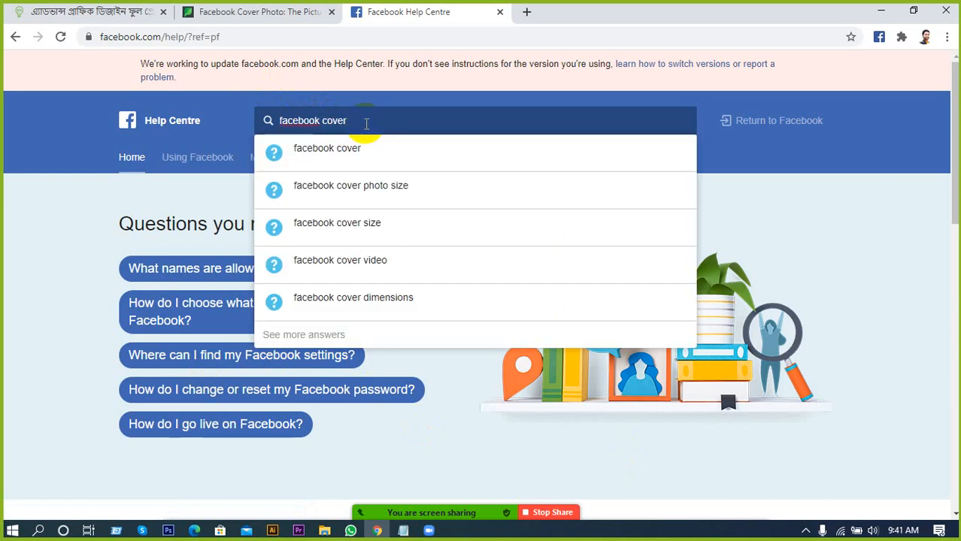
pyautogui.click(367, 188)
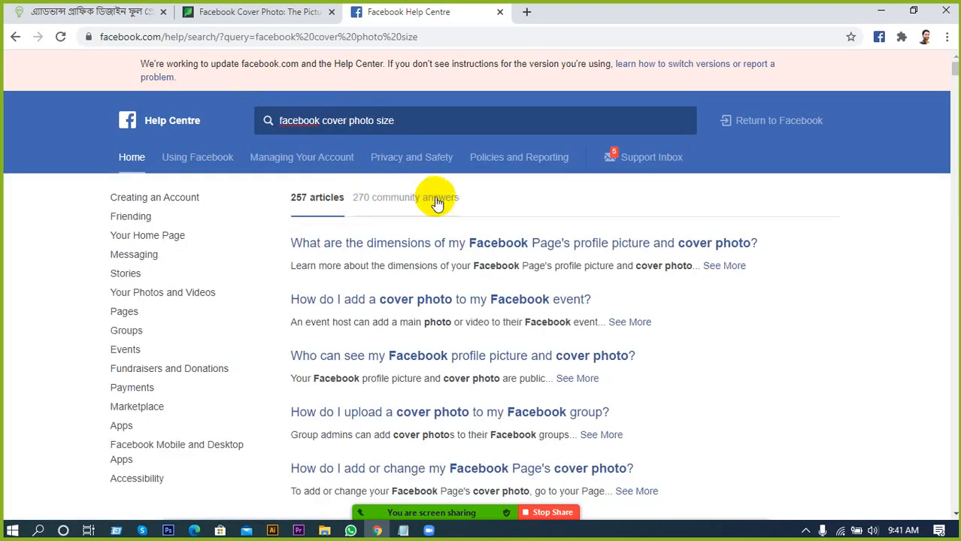
pyautogui.click(536, 251)
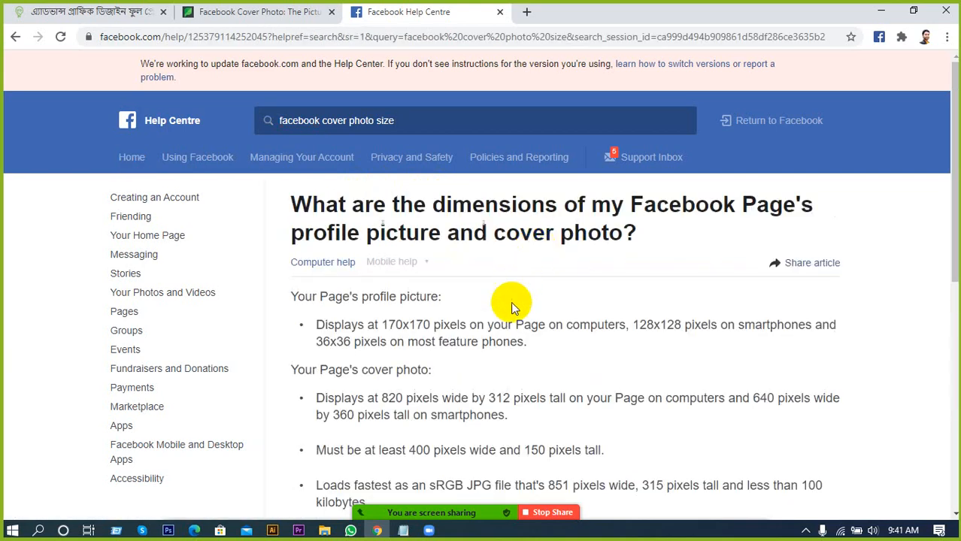
# Step: Review the article's cover photo display size for computers, highlighting its width and height
pyautogui.scroll(-1, 504, 350)
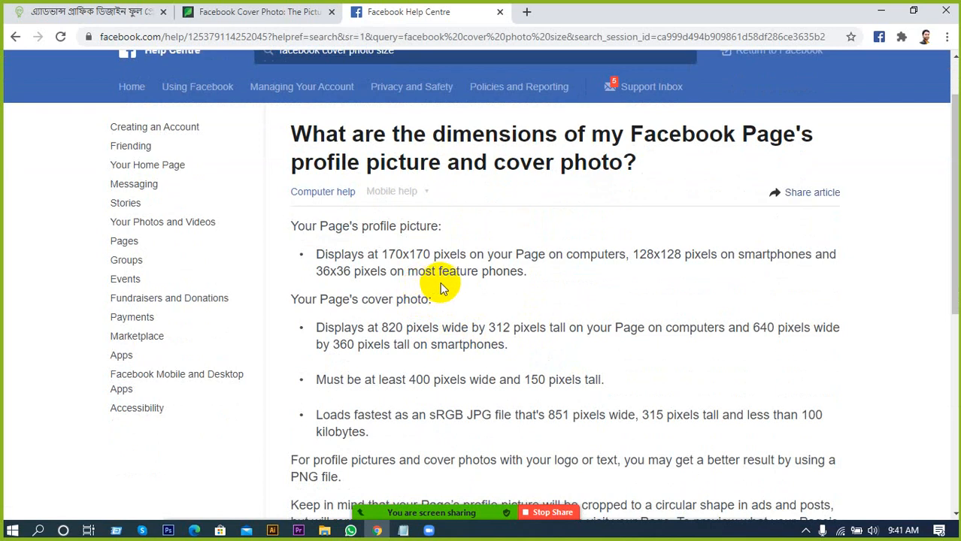
pyautogui.scroll(-1, 451, 305)
pyautogui.moveTo(351, 282); pyautogui.dragTo(452, 294)
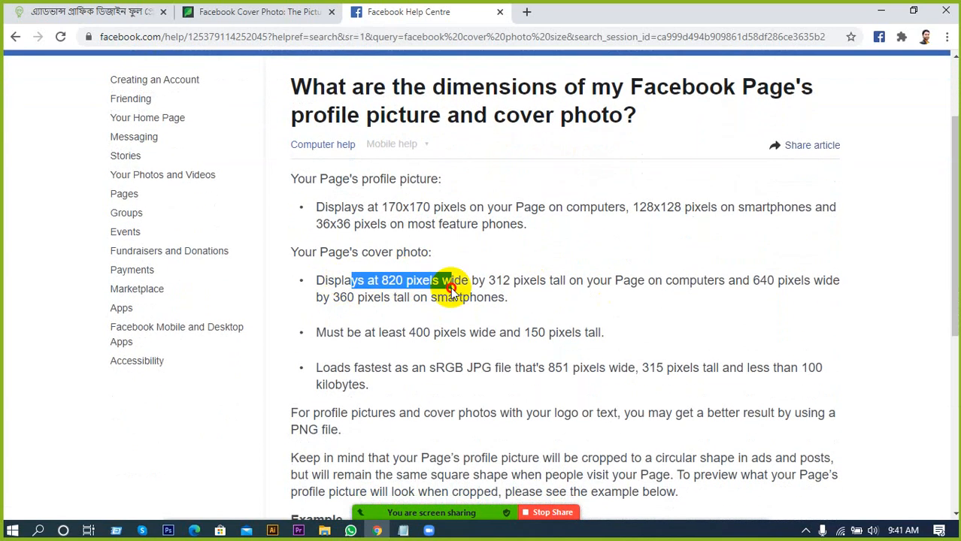
pyautogui.click(383, 298)
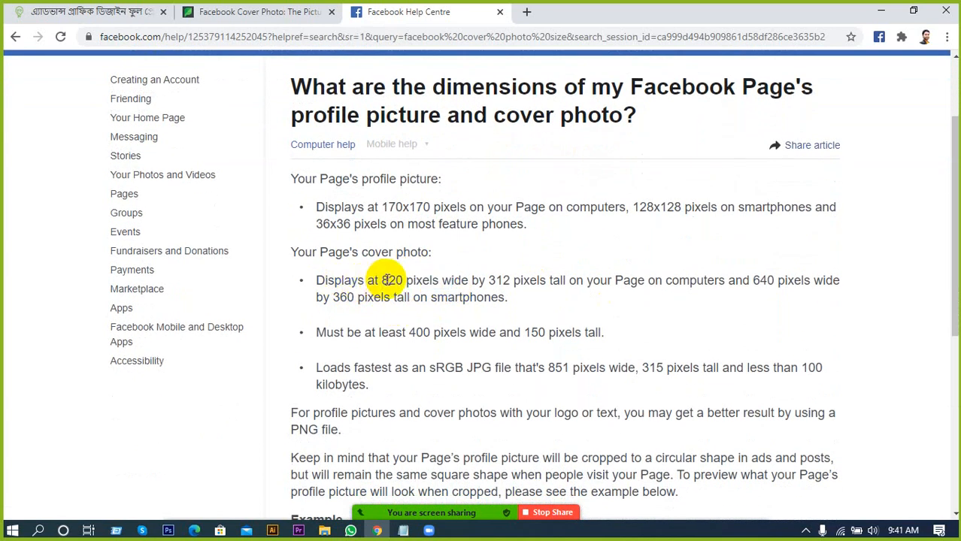
pyautogui.scroll(-1, 392, 279)
pyautogui.moveTo(344, 257); pyautogui.dragTo(425, 254)
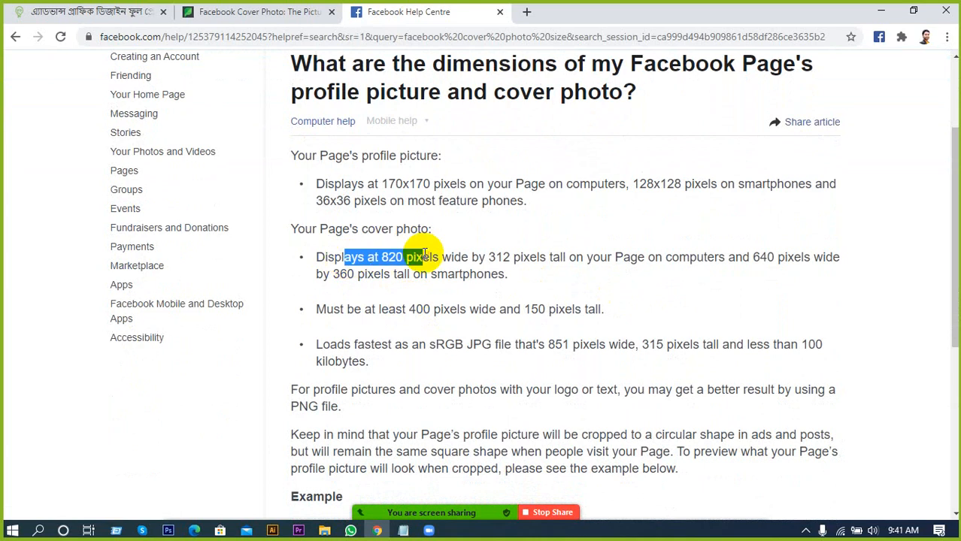
pyautogui.click(396, 255)
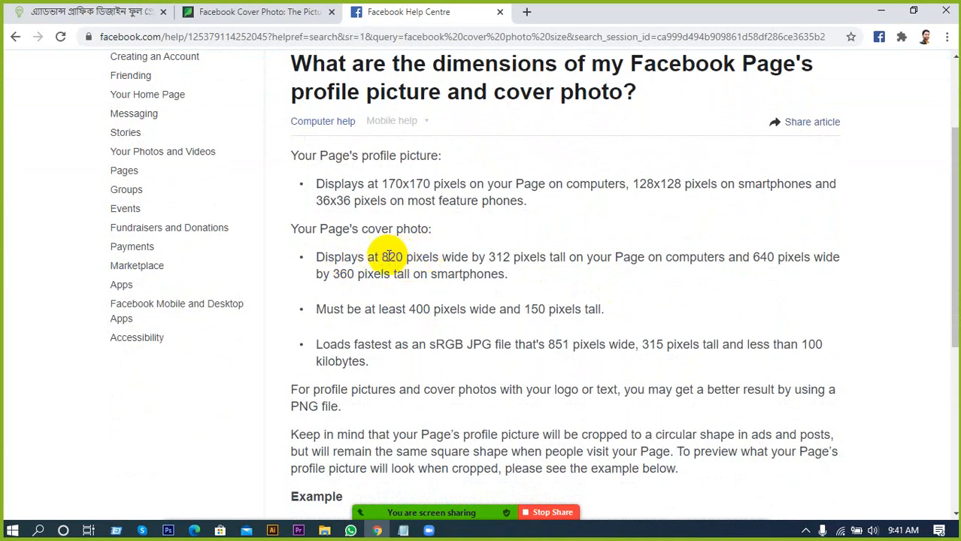
pyautogui.doubleClick(392, 257)
pyautogui.moveTo(489, 257); pyautogui.dragTo(511, 257)
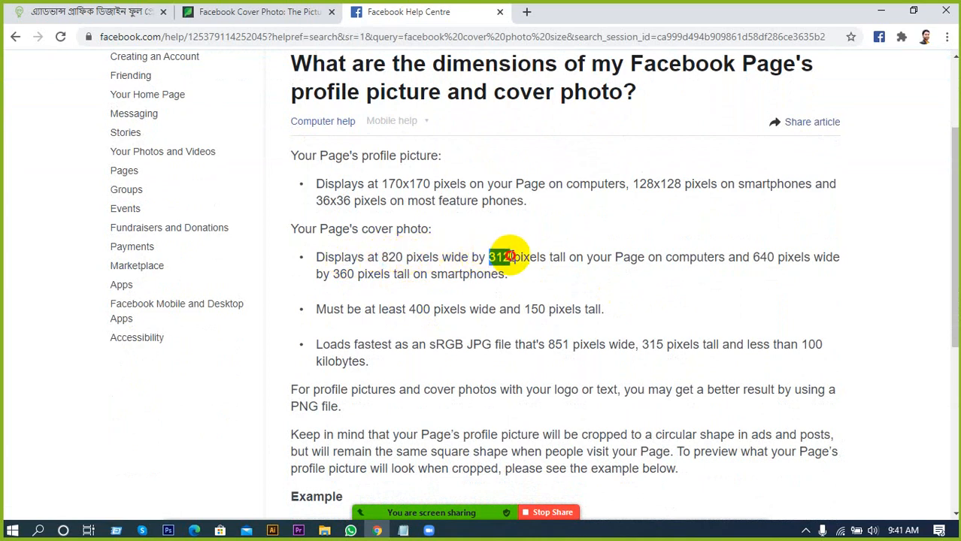
# Step: Review the fastest-loading sRGB JPG cover size, highlighting its width and height, and return to the article's title
pyautogui.scroll(-2, 514, 281)
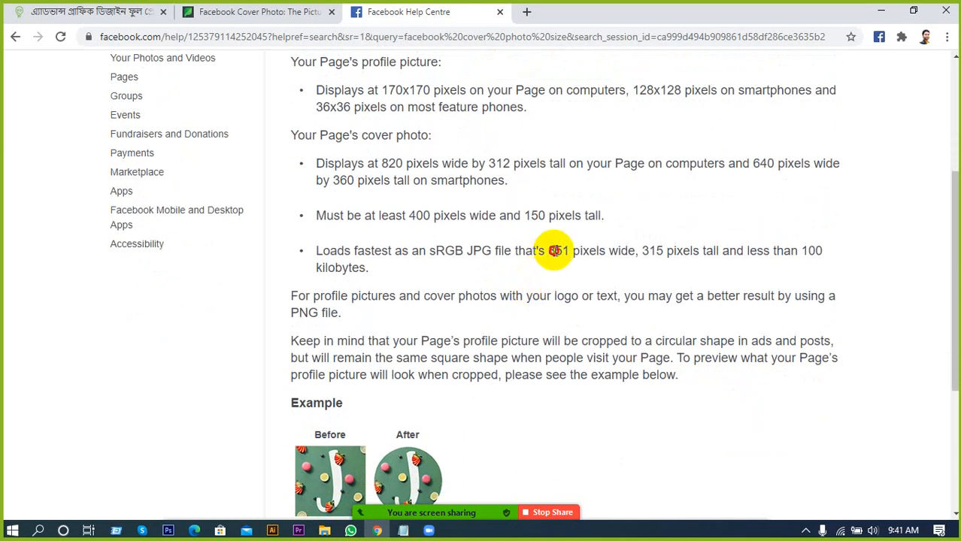
pyautogui.moveTo(547, 251); pyautogui.dragTo(563, 251)
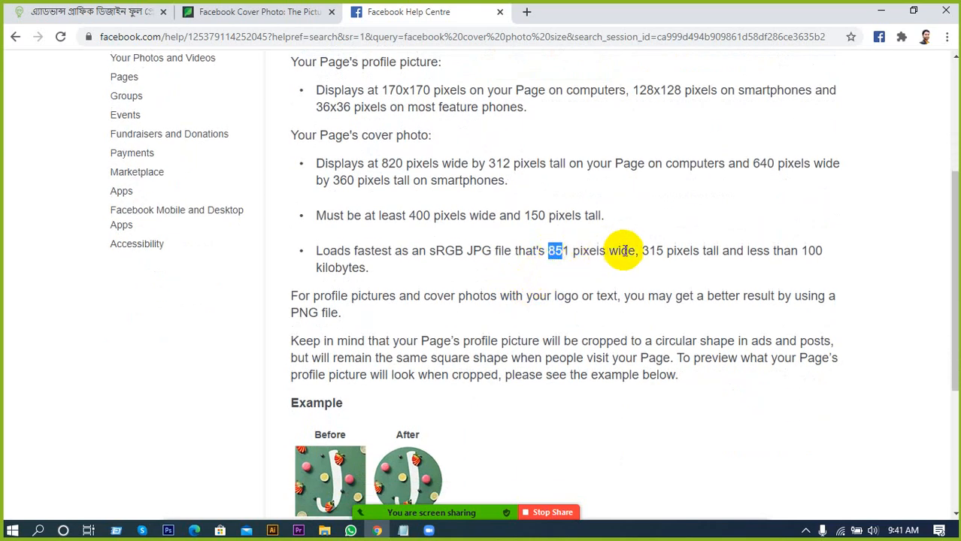
pyautogui.moveTo(642, 251); pyautogui.dragTo(661, 250)
pyautogui.click(648, 251)
pyautogui.moveTo(547, 252); pyautogui.dragTo(564, 252)
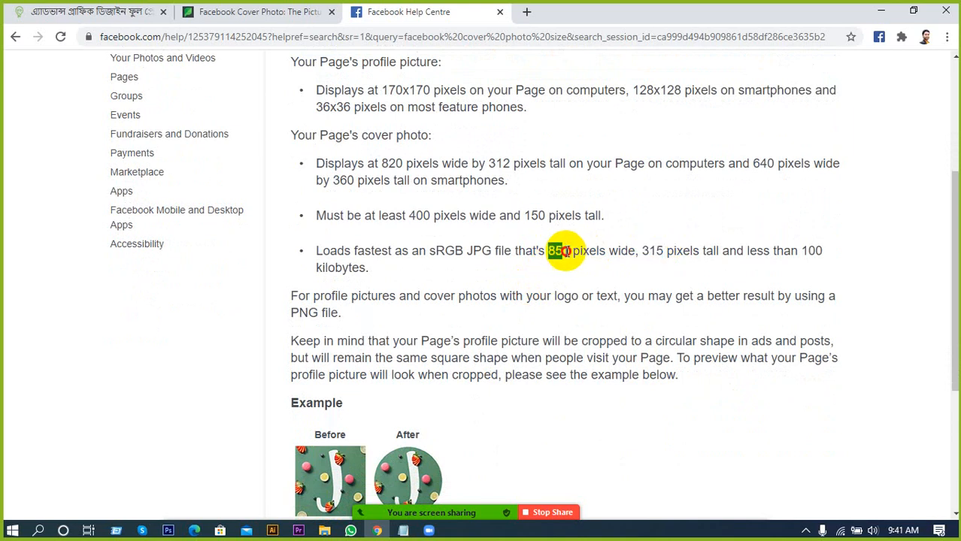
pyautogui.click(648, 249)
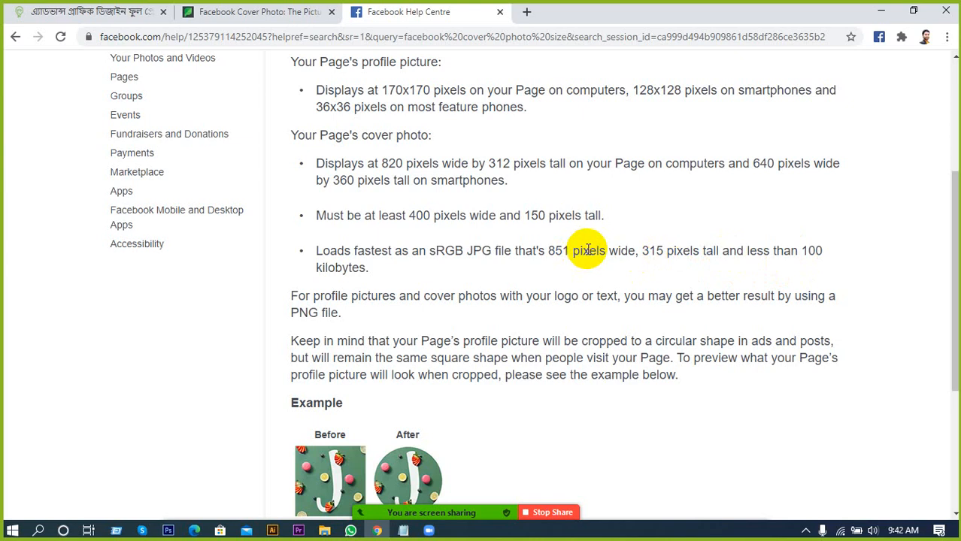
pyautogui.scroll(3, 571, 248)
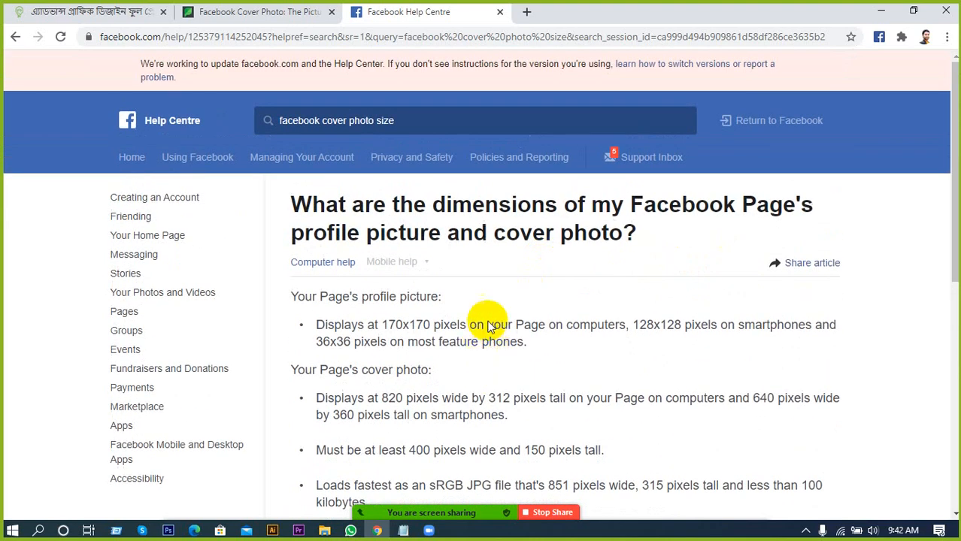
pyautogui.scroll(-2, 500, 308)
pyautogui.scroll(2, 481, 293)
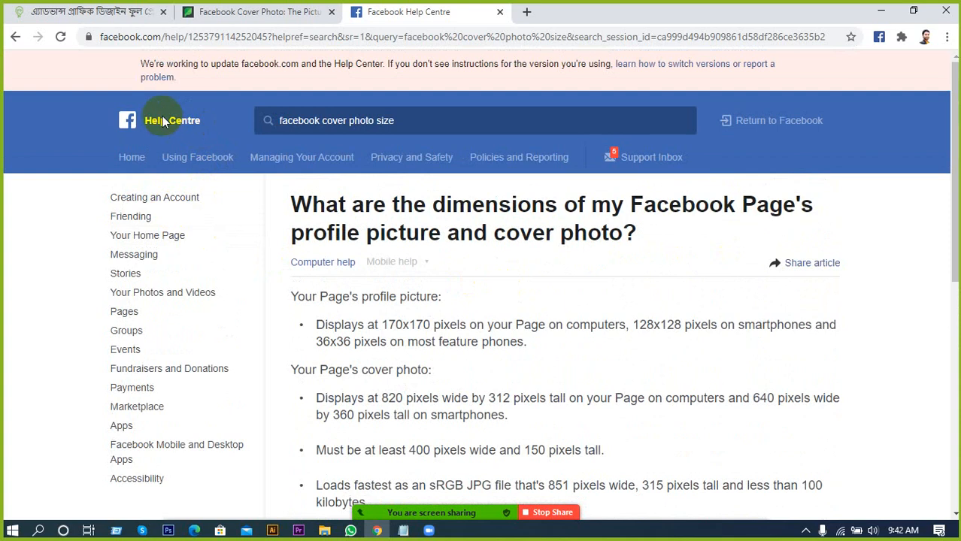
# Step: Leave the Help Centre pages and open the account's own Facebook profile
pyautogui.click(18, 36)
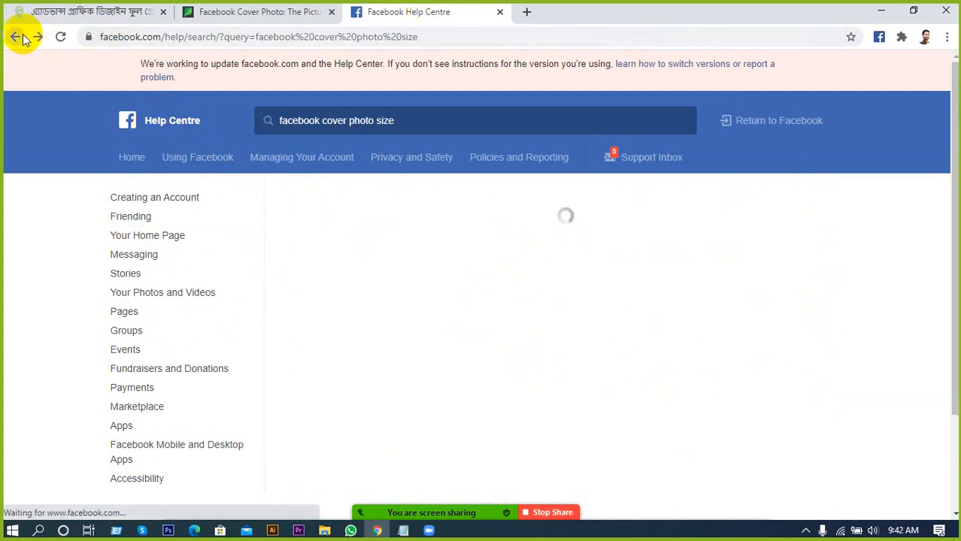
pyautogui.click(20, 37)
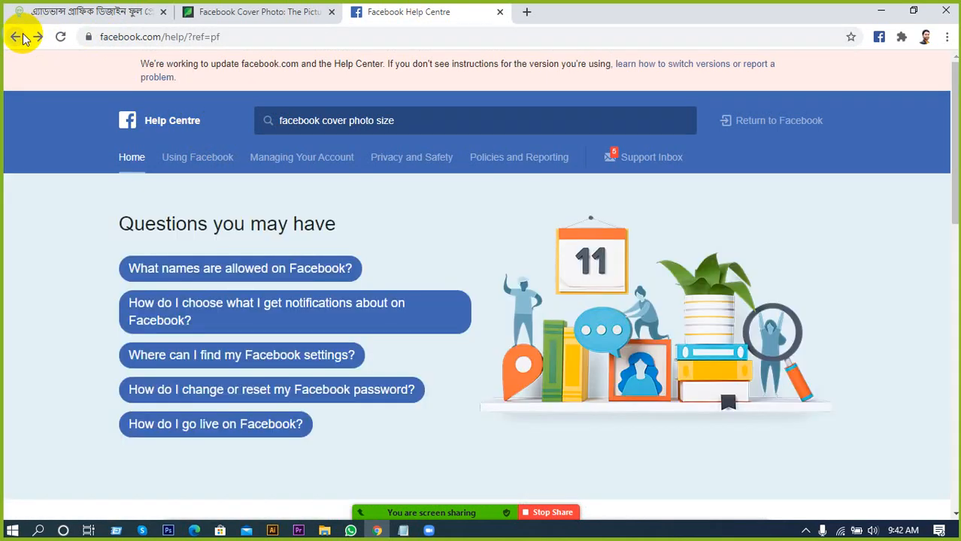
pyautogui.click(23, 37)
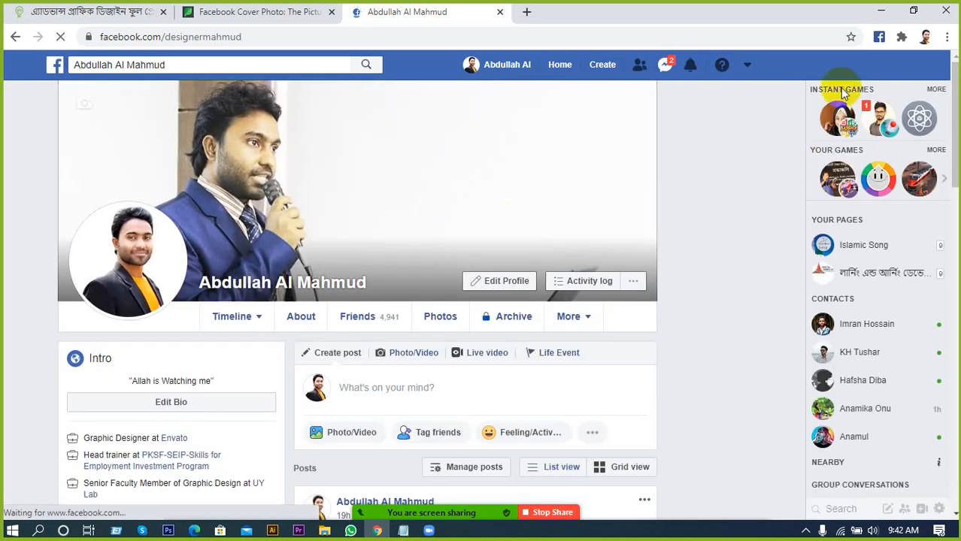
# Step: Inspect the profile page in the browser's developer tools and widen the tools pane
pyautogui.rightClick(709, 203)
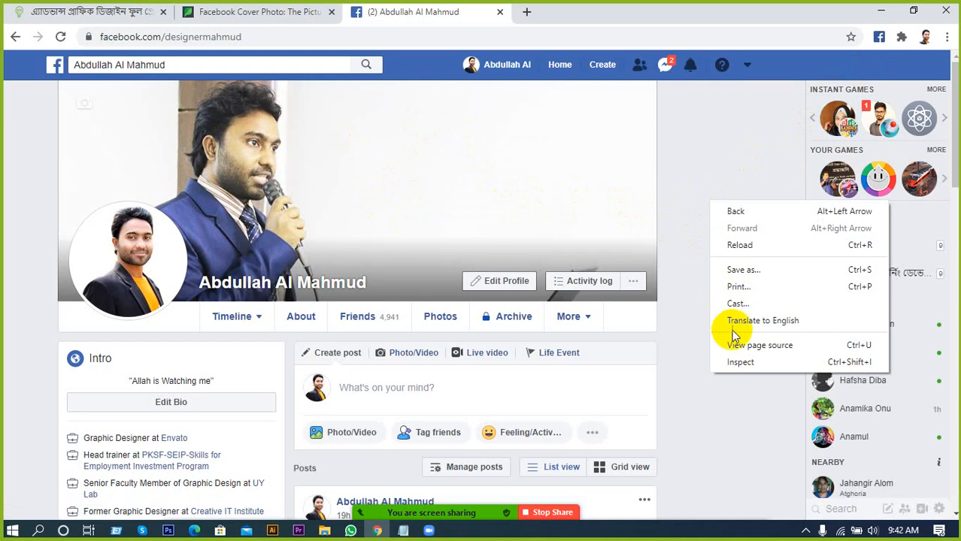
pyautogui.click(738, 362)
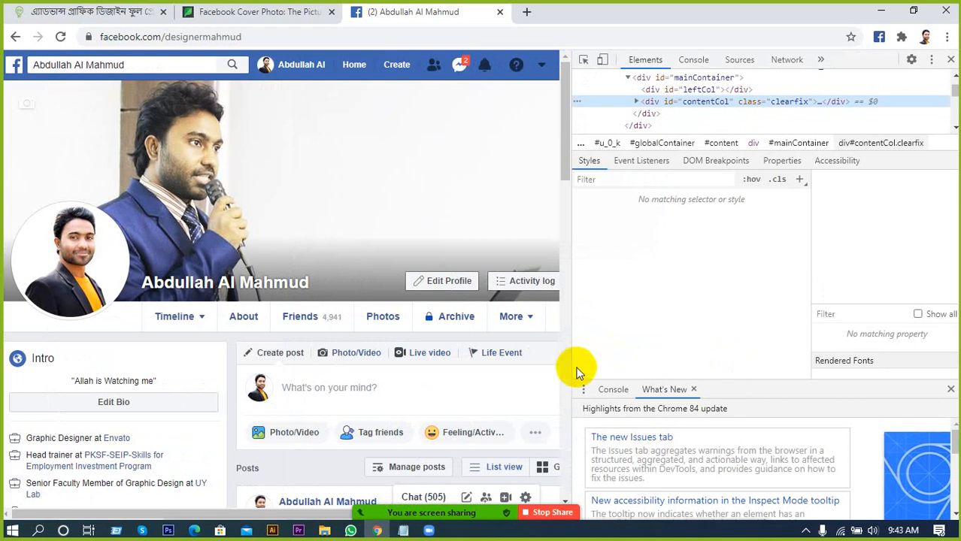
pyautogui.moveTo(569, 372); pyautogui.dragTo(536, 380)
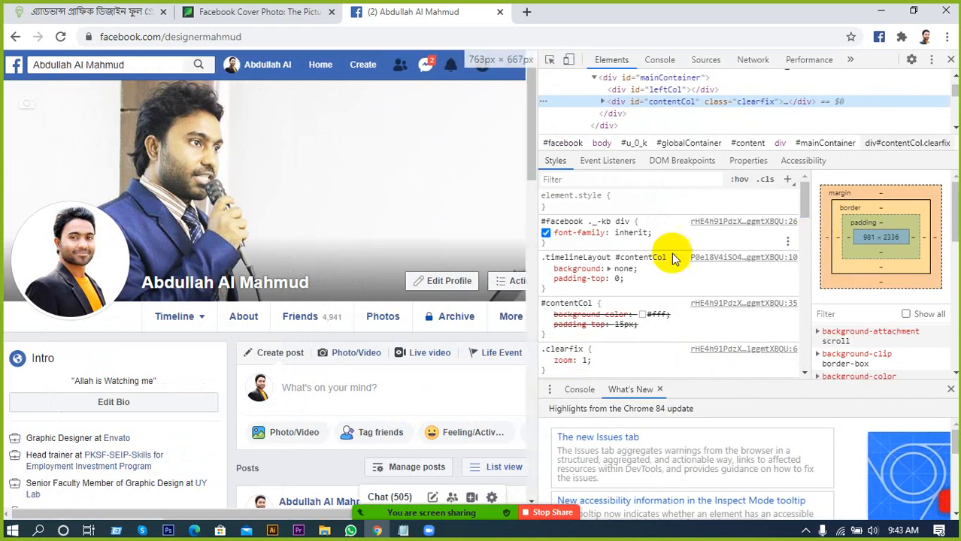
pyautogui.scroll(-2, 616, 254)
pyautogui.scroll(2, 627, 252)
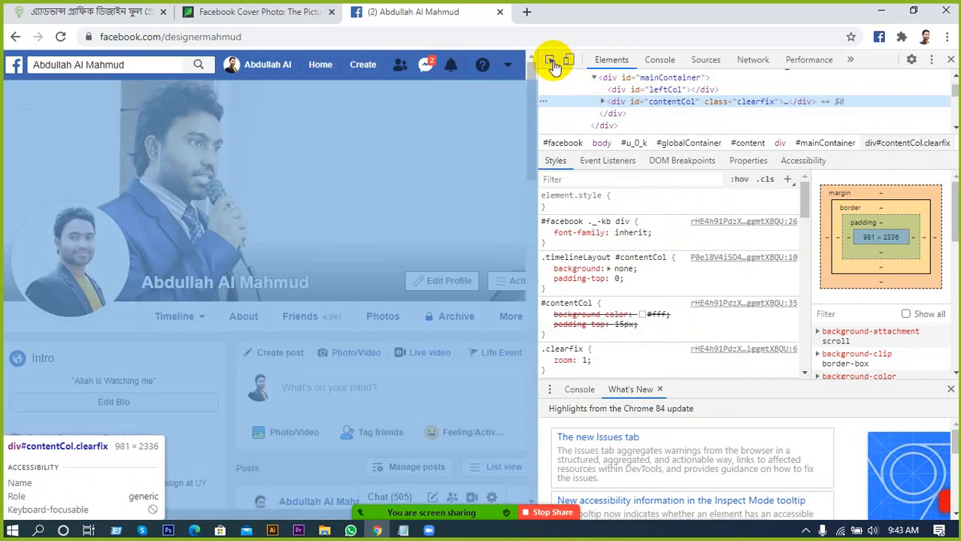
# Step: Inspect the profile page's elements with the element picker, select the search field, and close the developer tools
pyautogui.click(551, 61)
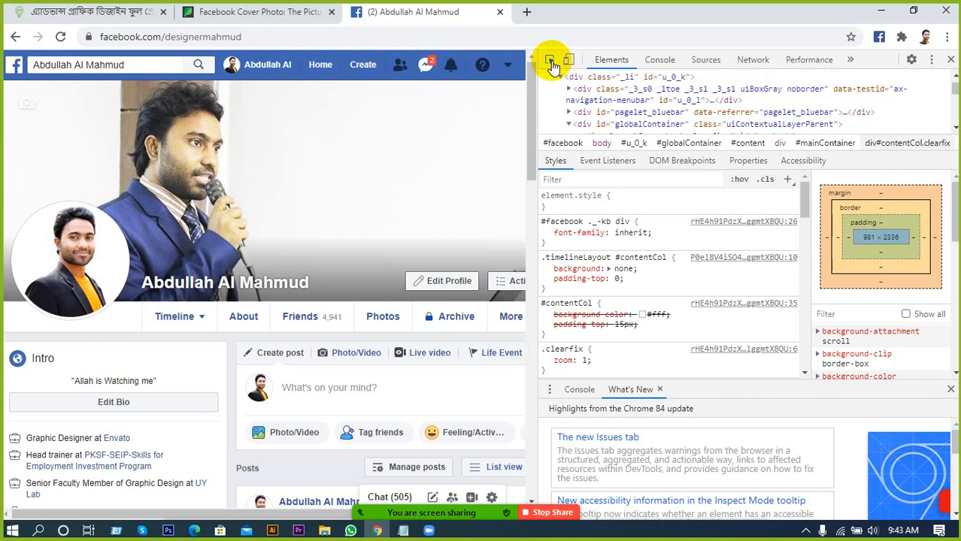
pyautogui.click(551, 61)
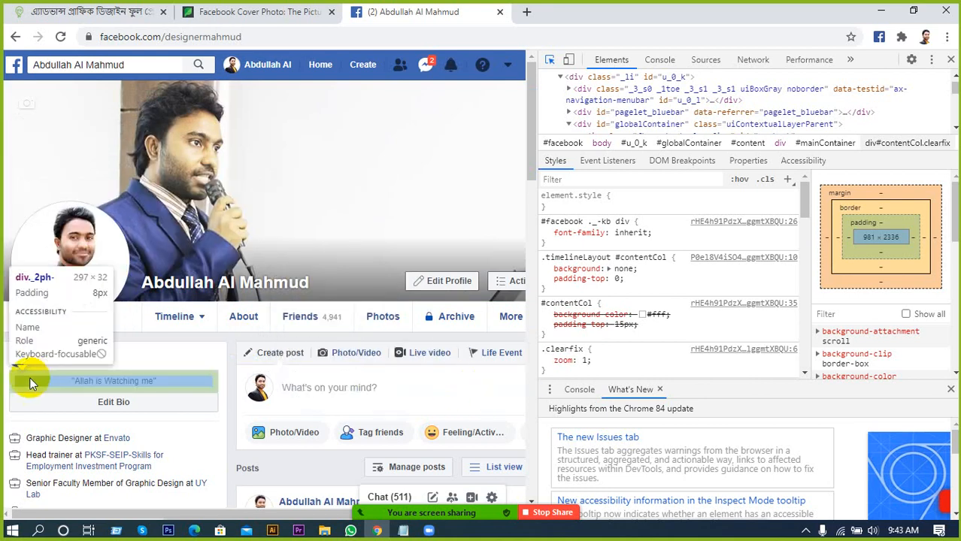
pyautogui.click(145, 71)
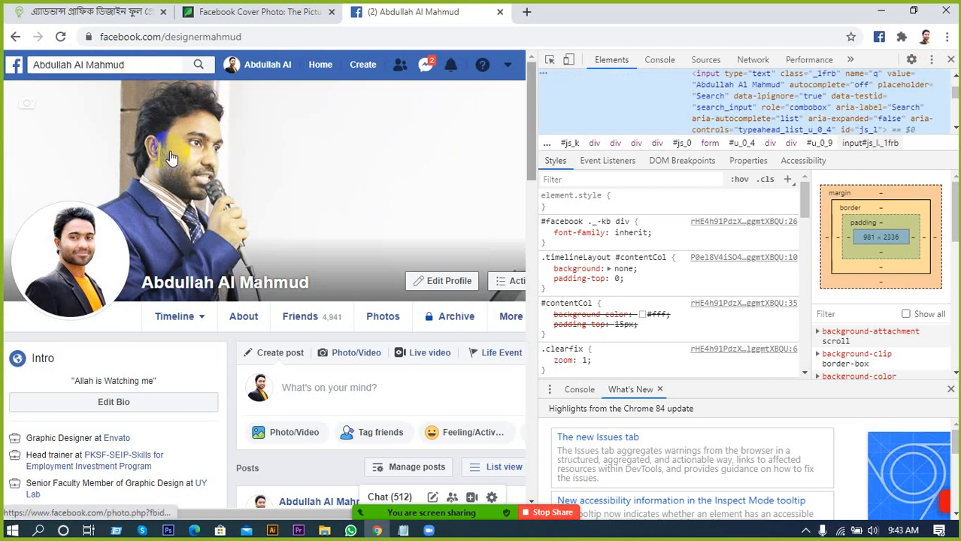
pyautogui.press('F12')
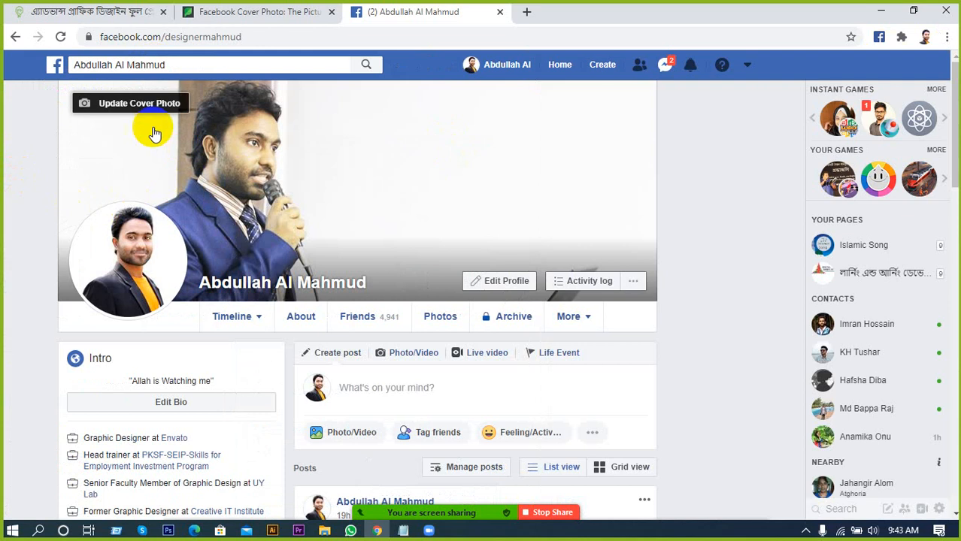
pyautogui.click(180, 66)
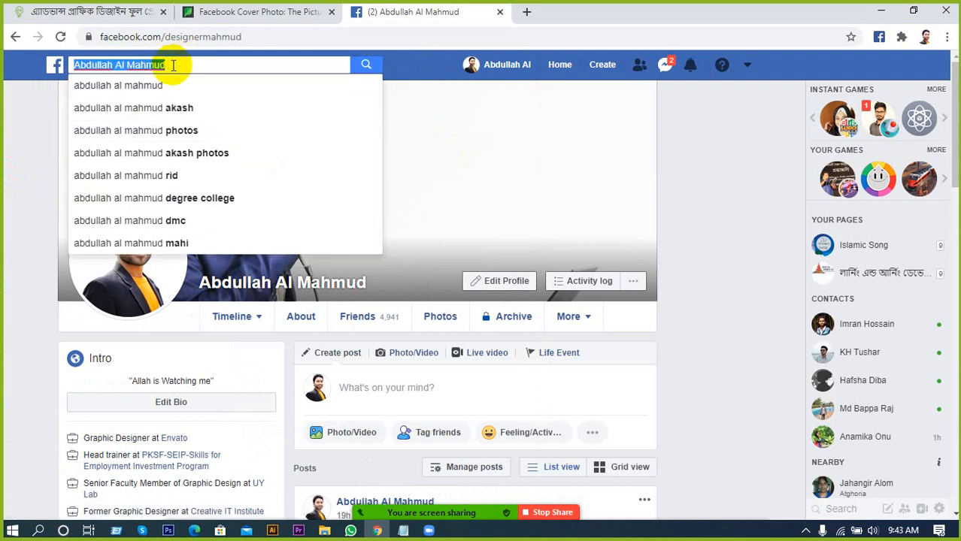
pyautogui.press('BackSpace')
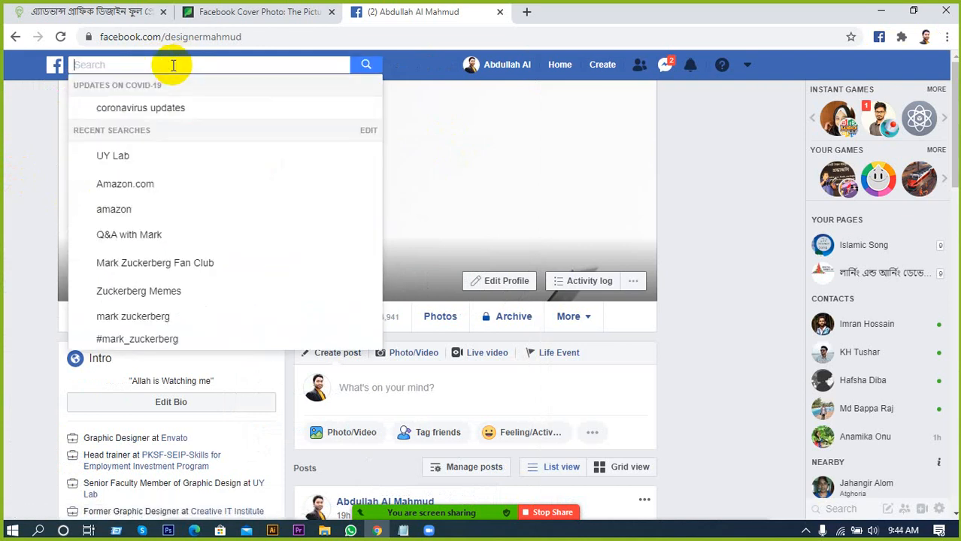
pyautogui.write('zu')
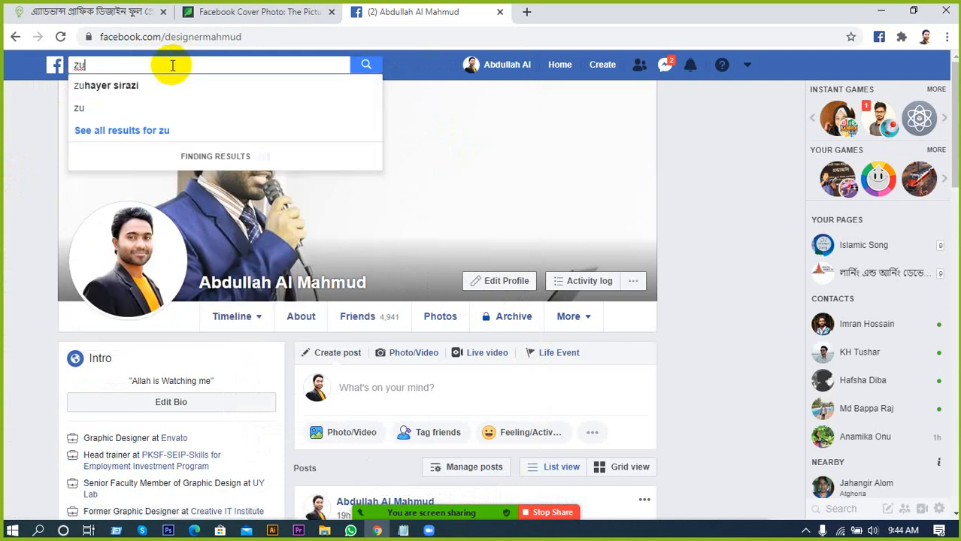
pyautogui.write('ck')
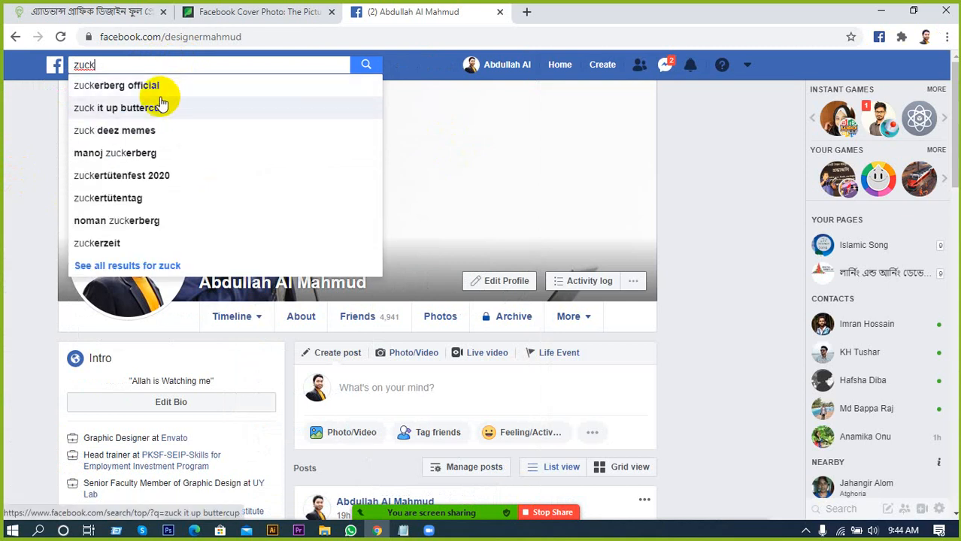
pyautogui.click(160, 105)
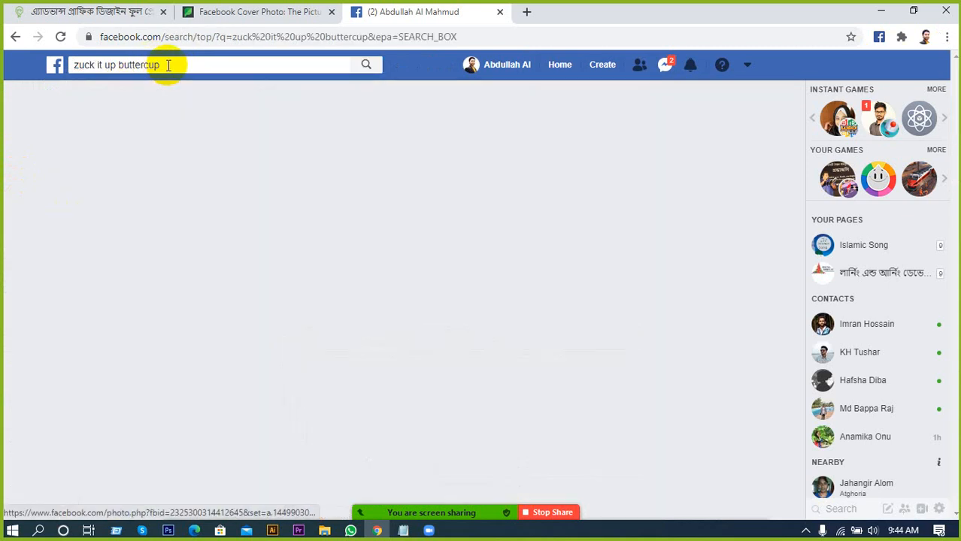
# Step: Replace the Facebook search text with "zuck" and run the suggested search "zuckerberg official"
pyautogui.click(168, 65)
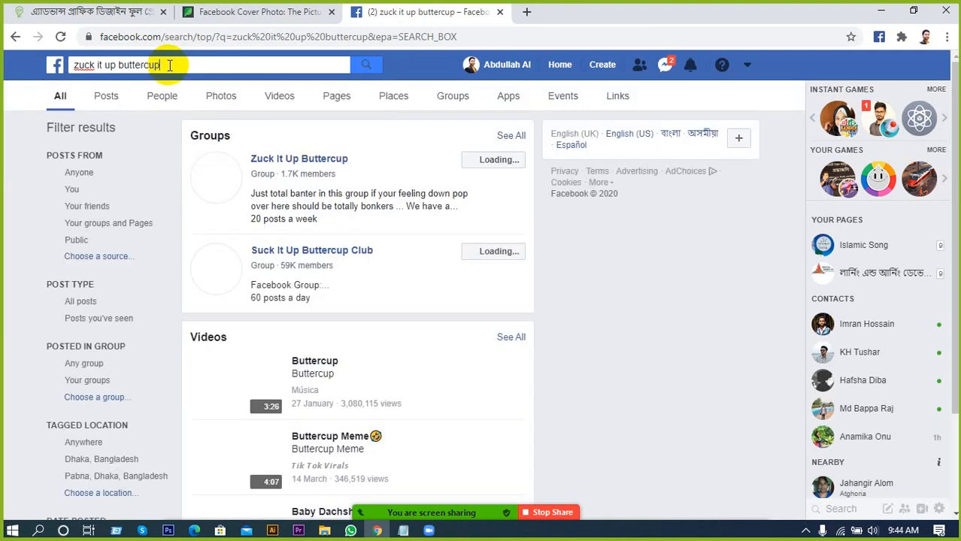
pyautogui.moveTo(170, 66); pyautogui.dragTo(78, 66)
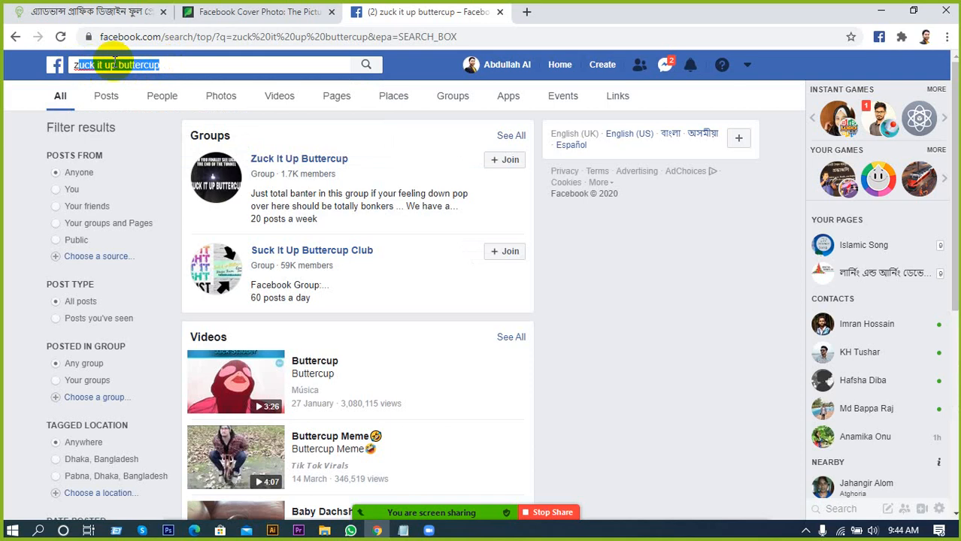
pyautogui.tripleClick(167, 65)
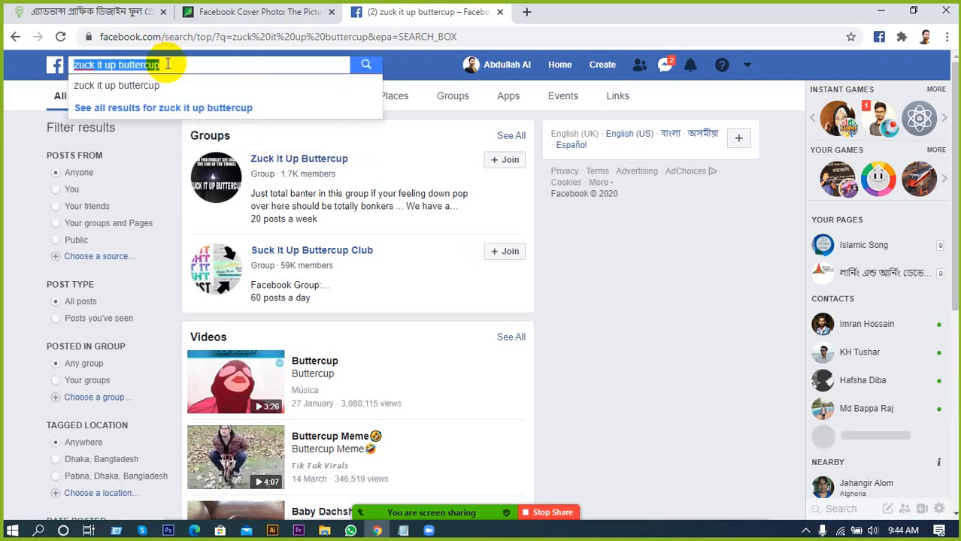
pyautogui.press('BackSpace')
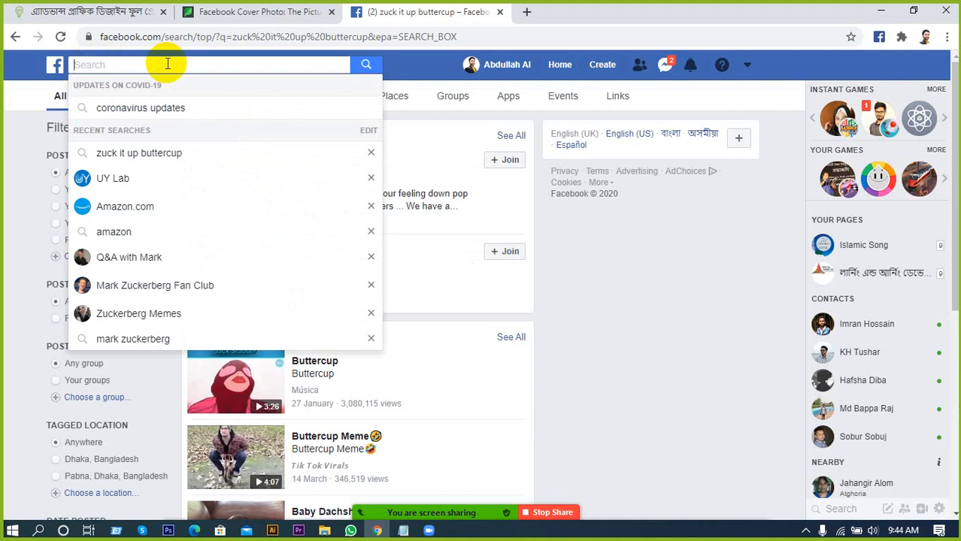
pyautogui.write('zu')
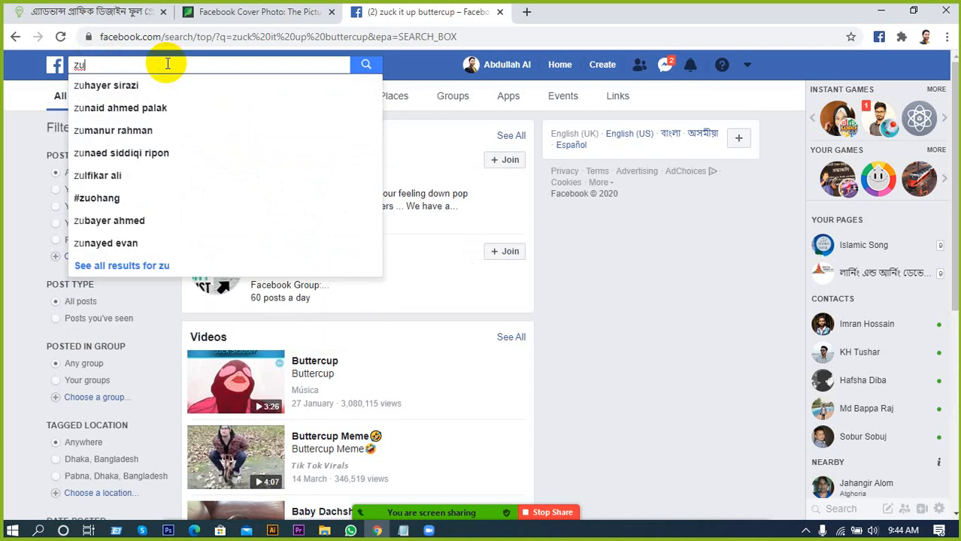
pyautogui.write('c')
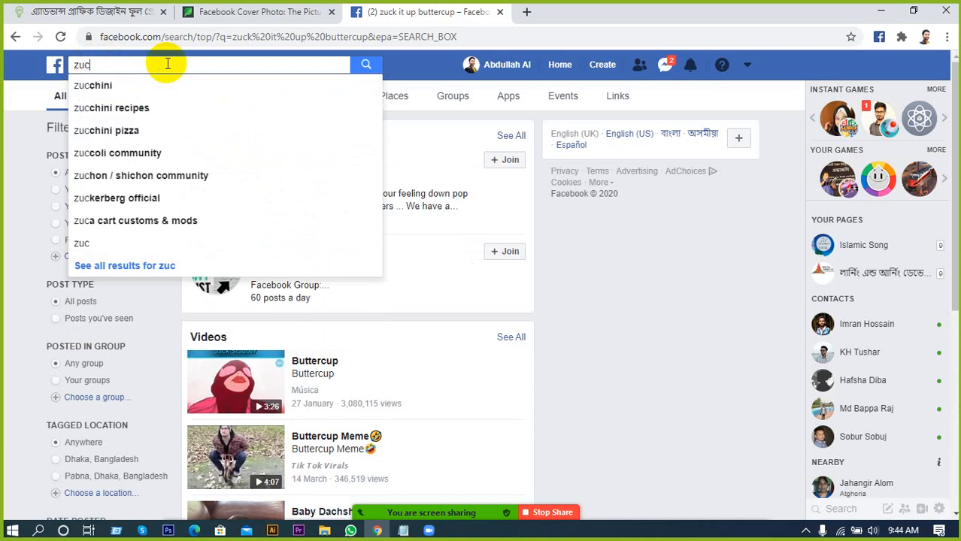
pyautogui.write('k')
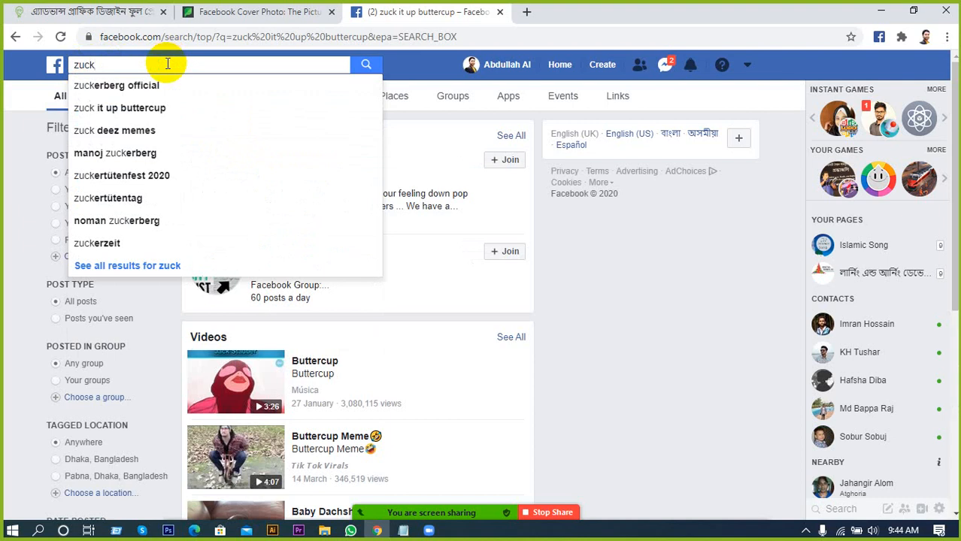
pyautogui.click(109, 86)
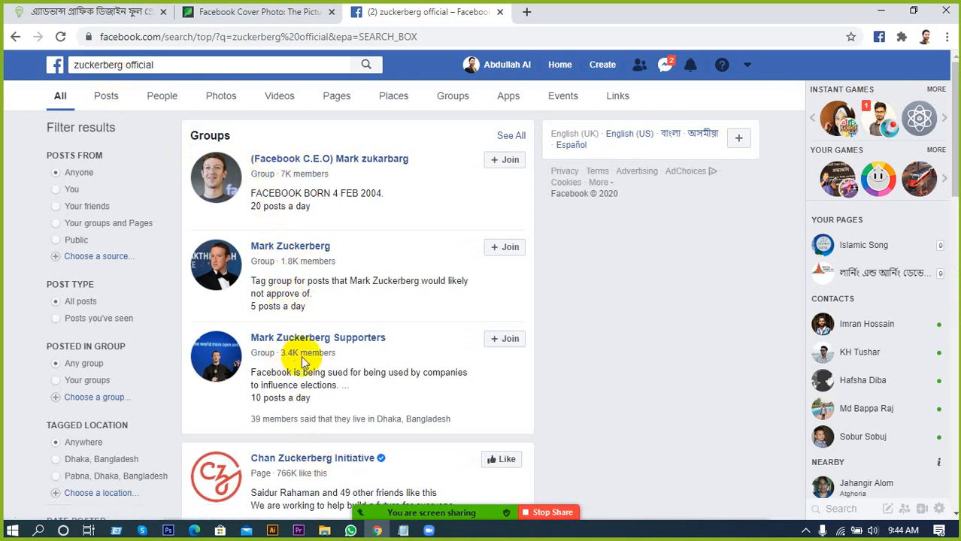
# Step: Filter the "zuckerberg official" search results to people and look through the listed profiles
pyautogui.scroll(-1, 225, 324)
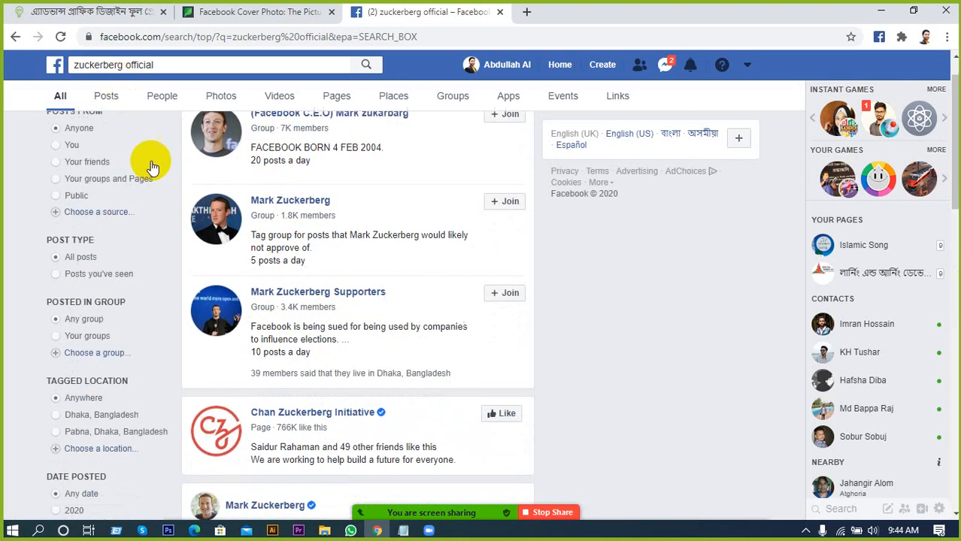
pyautogui.click(152, 100)
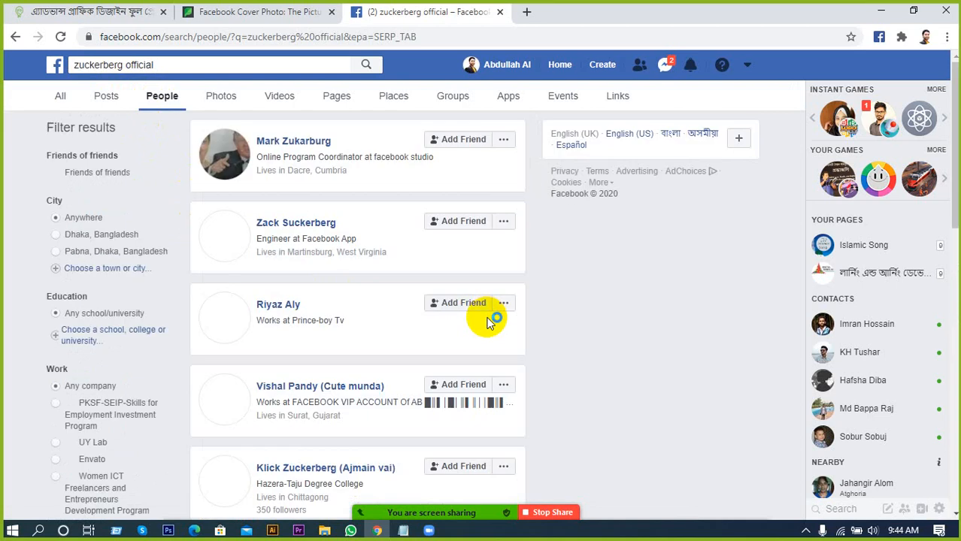
pyautogui.scroll(-2, 583, 331)
pyautogui.scroll(2, 590, 339)
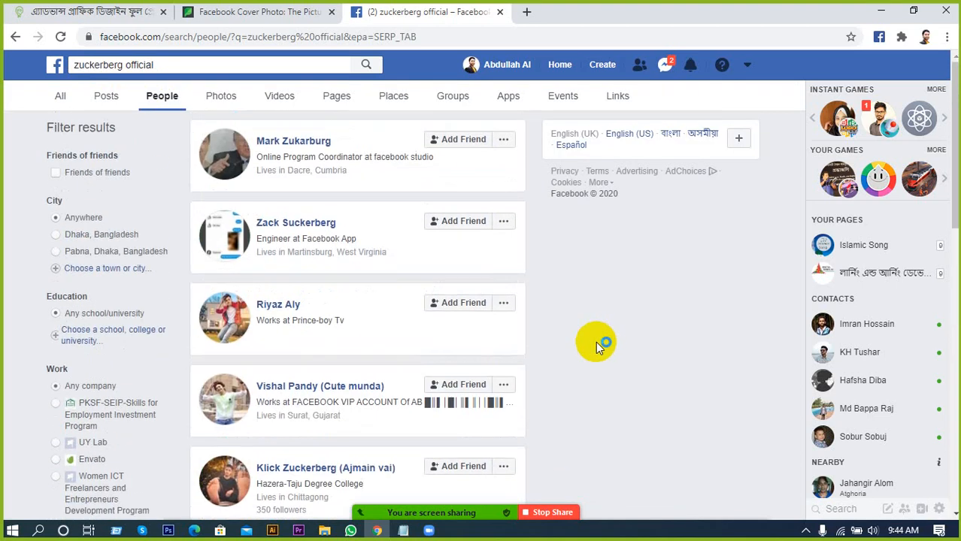
pyautogui.scroll(-2, 593, 339)
pyautogui.scroll(2, 385, 257)
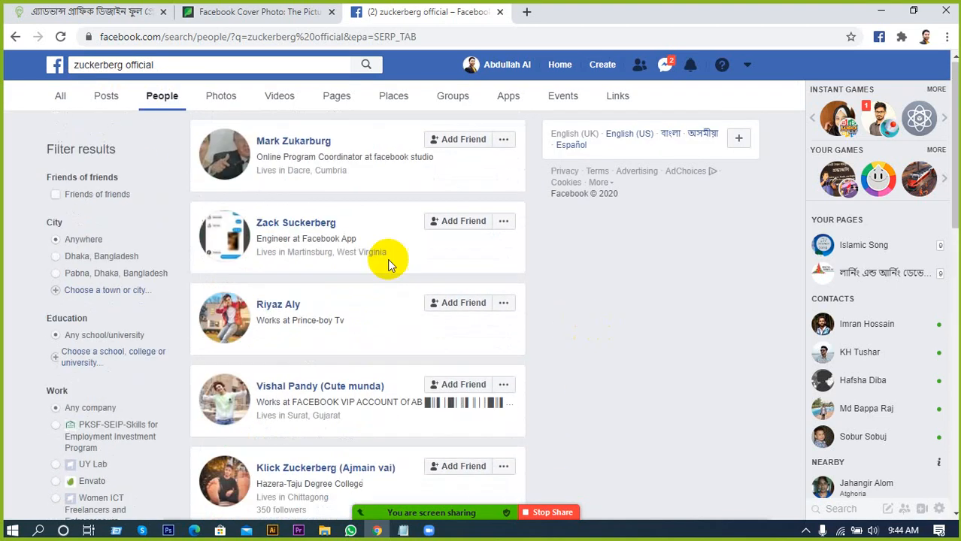
# Step: Return to all search results and open Mark Zuckerberg's verified profile to view its cover photo
pyautogui.click(62, 98)
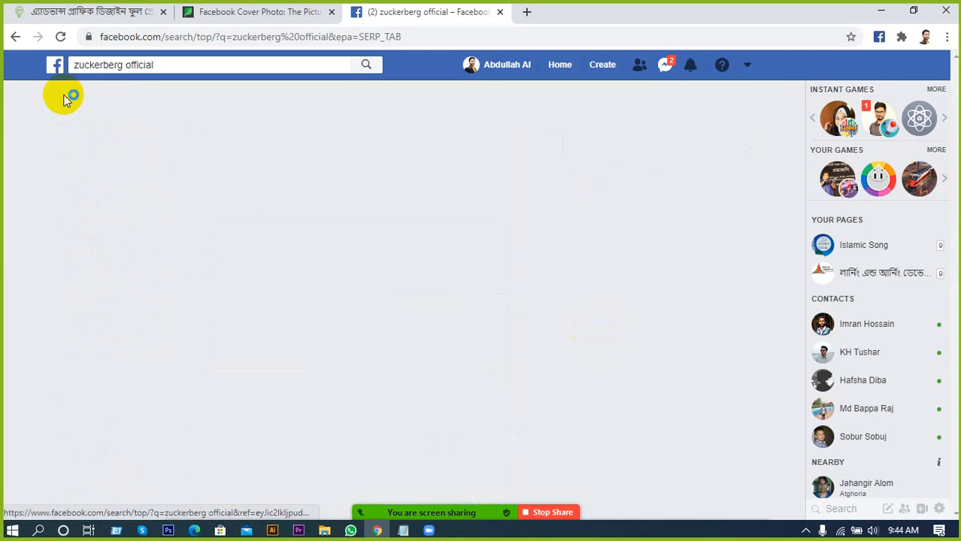
pyautogui.scroll(-3, 138, 250)
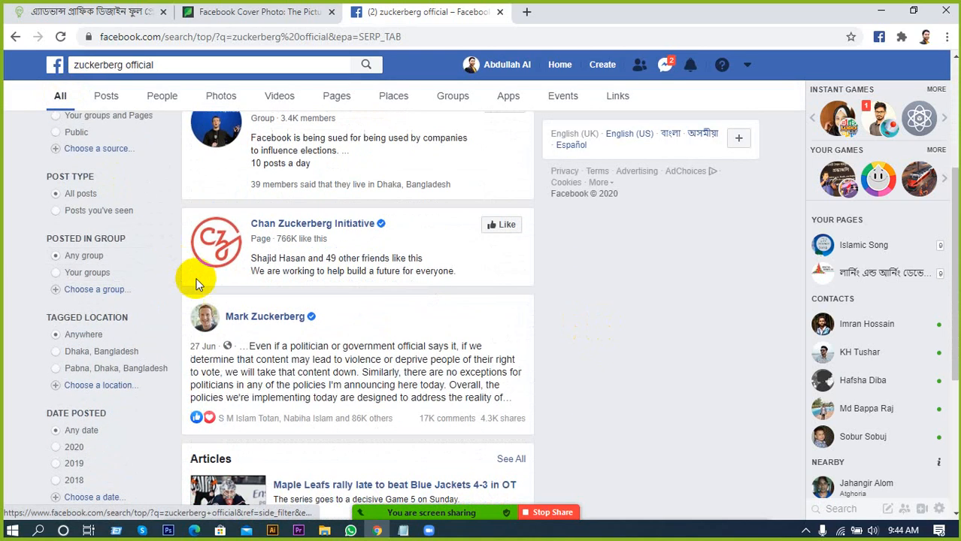
pyautogui.click(272, 317)
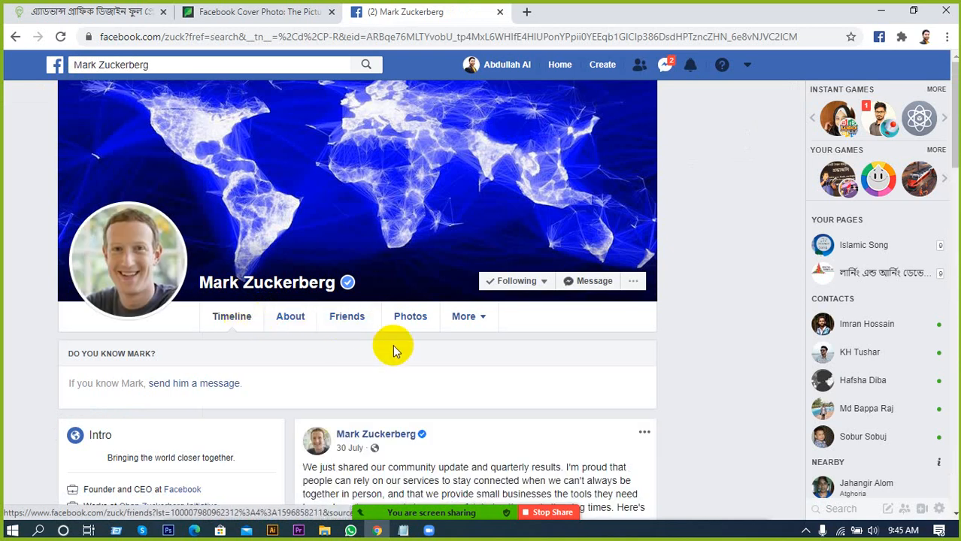
pyautogui.scroll(-1, 396, 352)
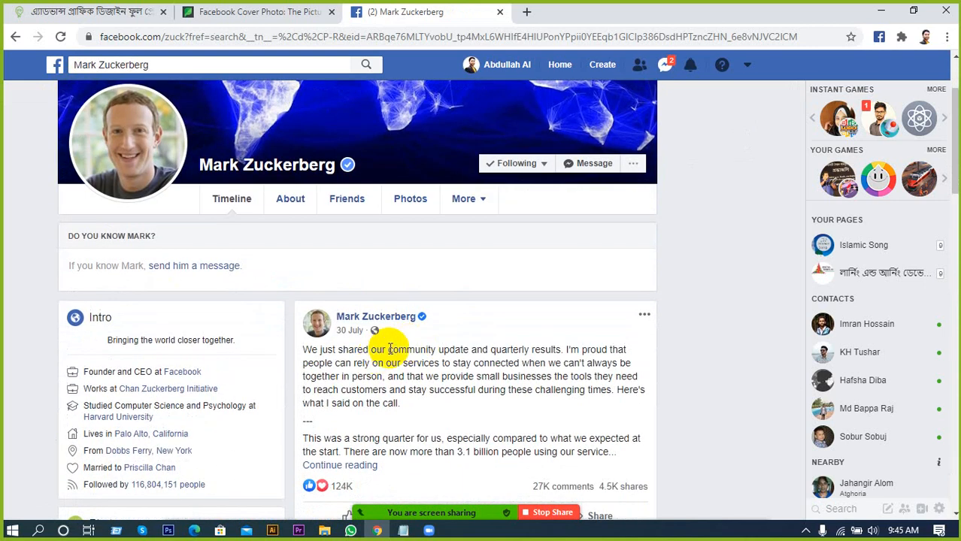
pyautogui.scroll(1, 375, 349)
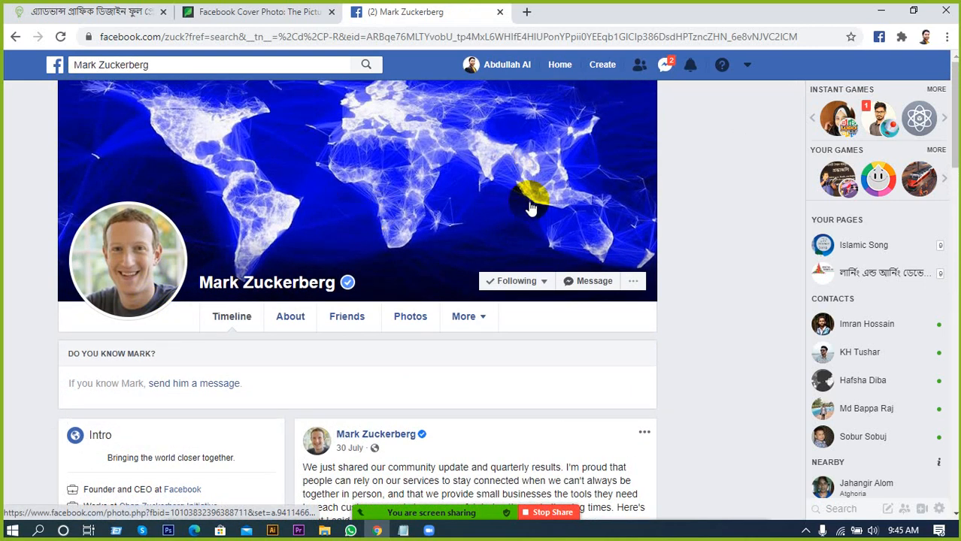
# Step: Examine the pixel dimensions of the profile's cover area with the developer tools' element picker, and close the developer tools
pyautogui.rightClick(733, 141)
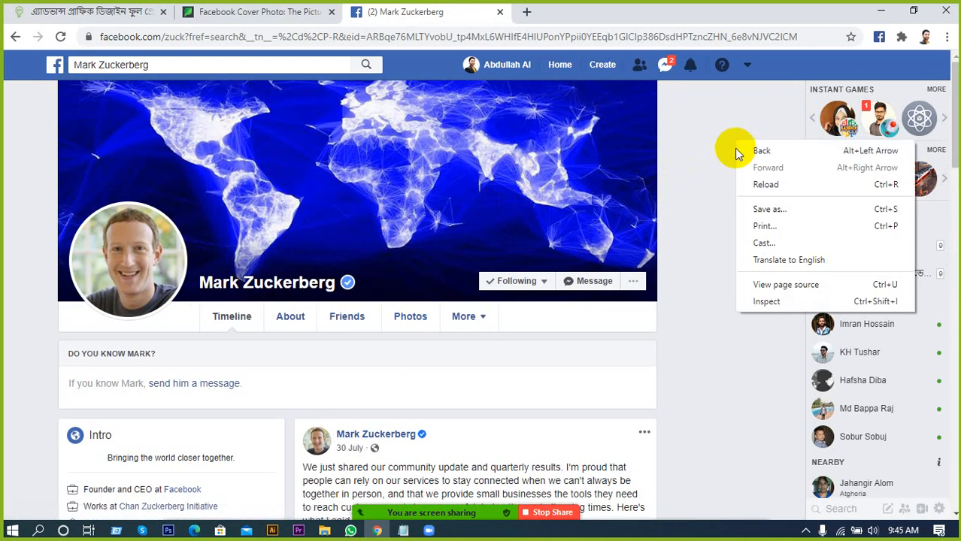
pyautogui.click(767, 303)
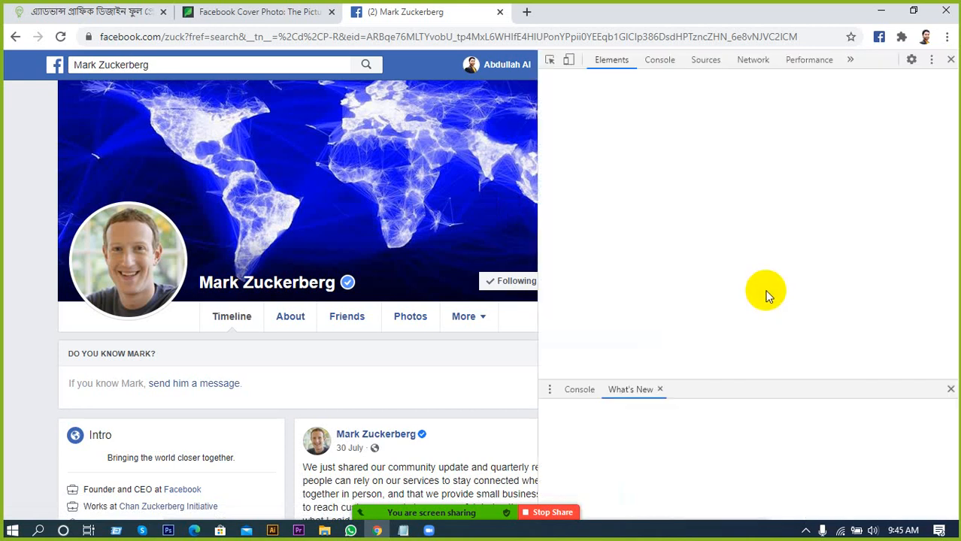
pyautogui.click(552, 63)
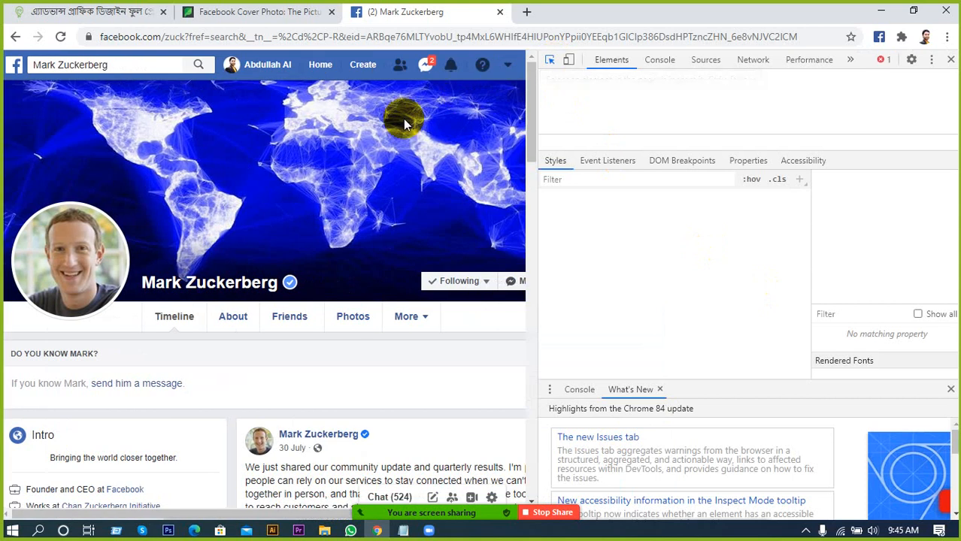
pyautogui.click(335, 158)
pyautogui.click(548, 60)
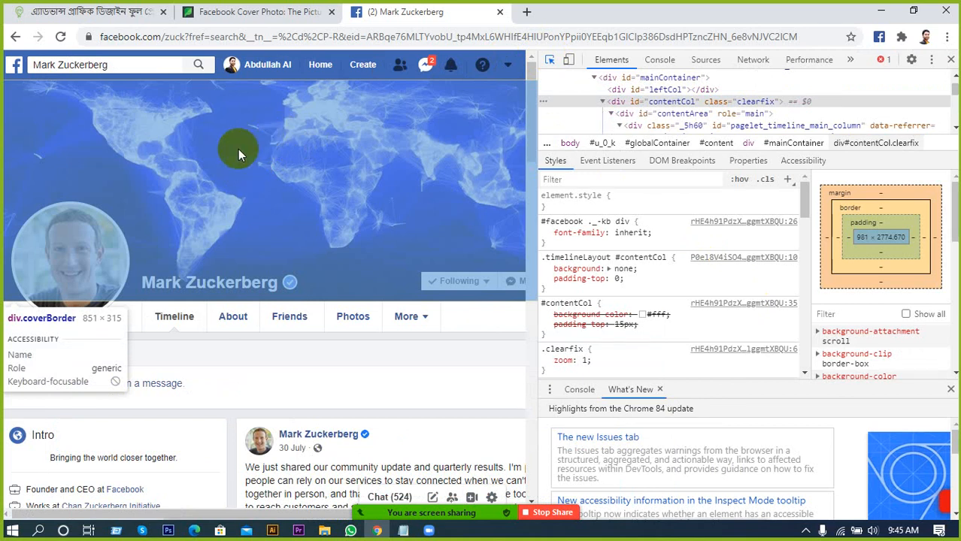
pyautogui.click(550, 60)
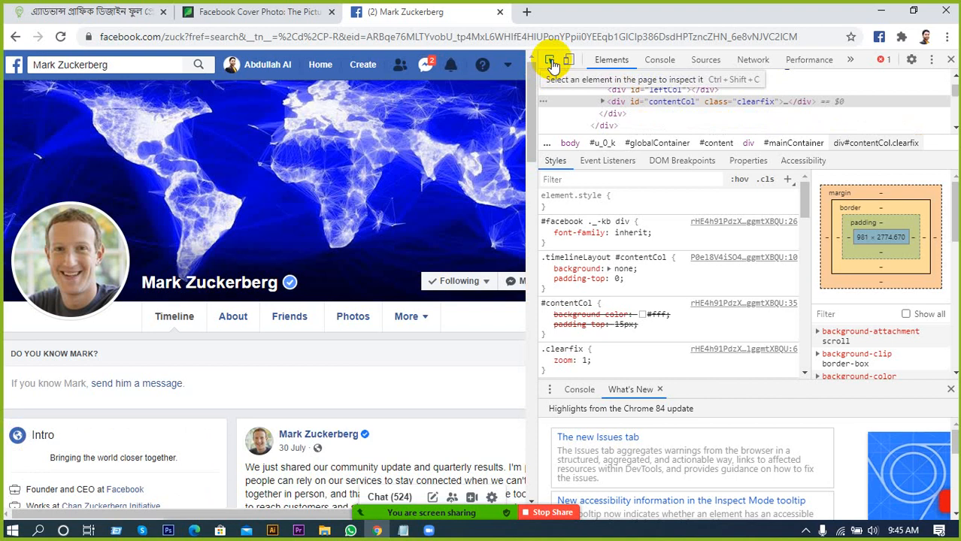
pyautogui.click(949, 62)
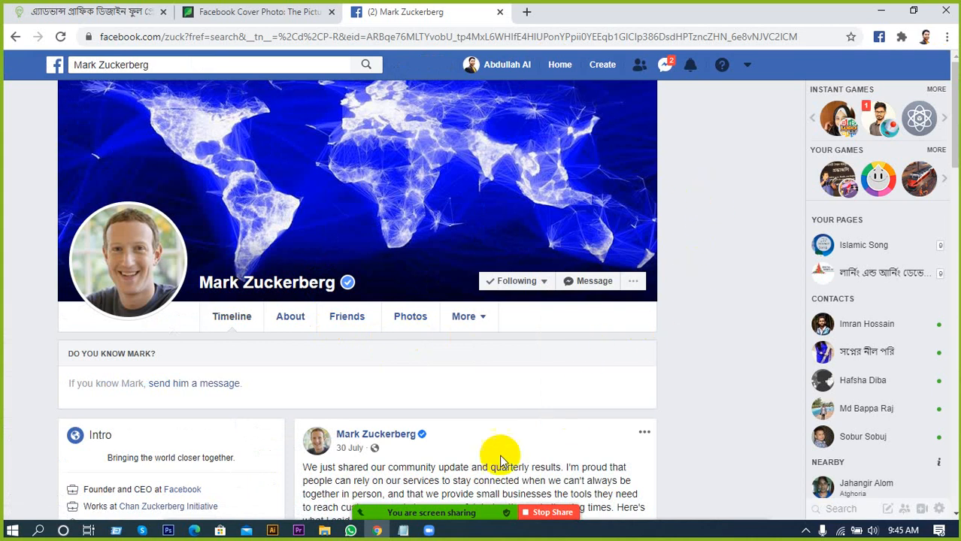
# Step: Open the Zoom meeting's participants list, move and resize its window to show all attendees, and minimise it
pyautogui.moveTo(407, 535)
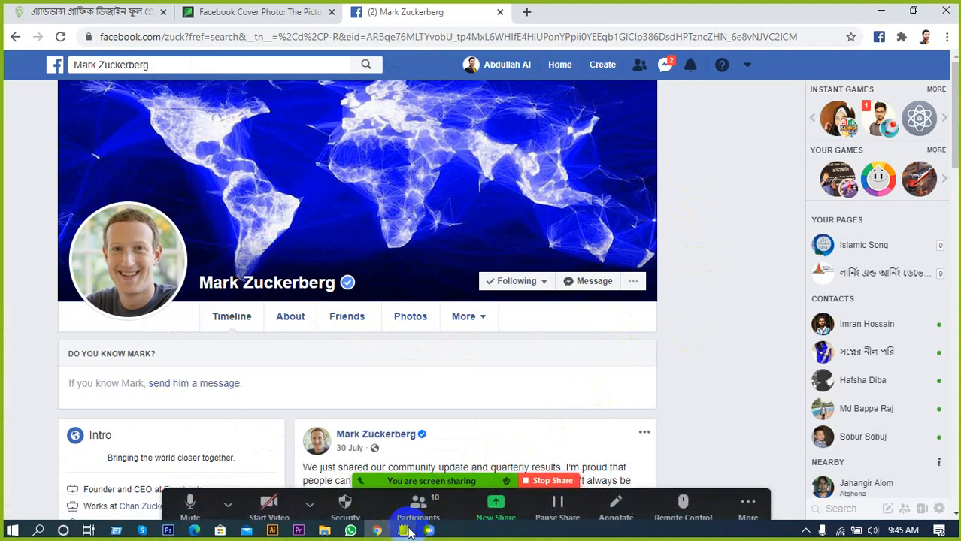
pyautogui.click(440, 494)
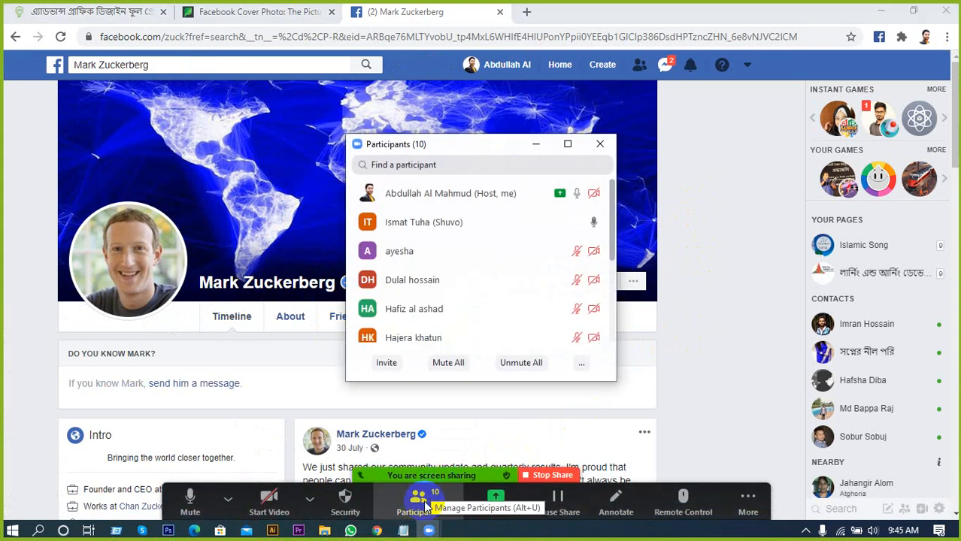
pyautogui.moveTo(397, 141); pyautogui.dragTo(631, 60)
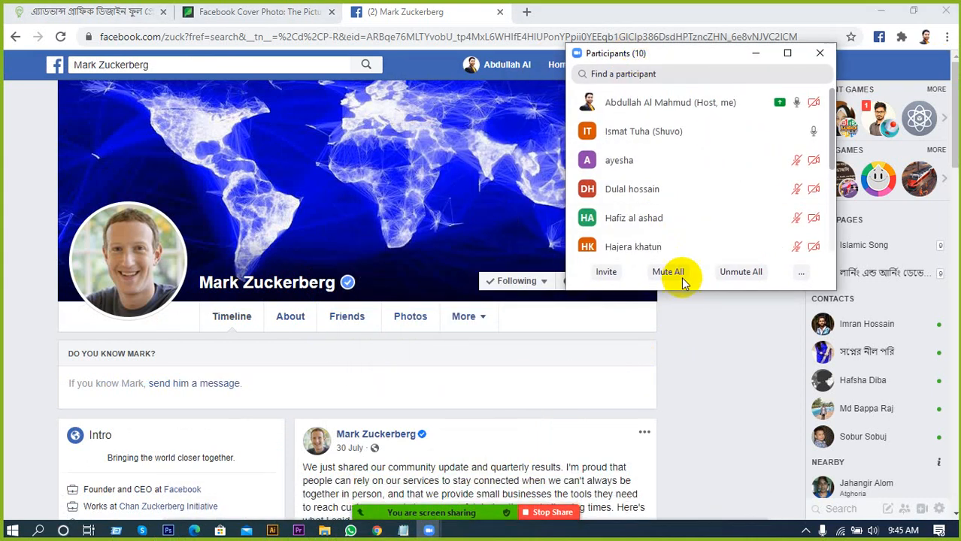
pyautogui.moveTo(698, 292); pyautogui.dragTo(677, 472)
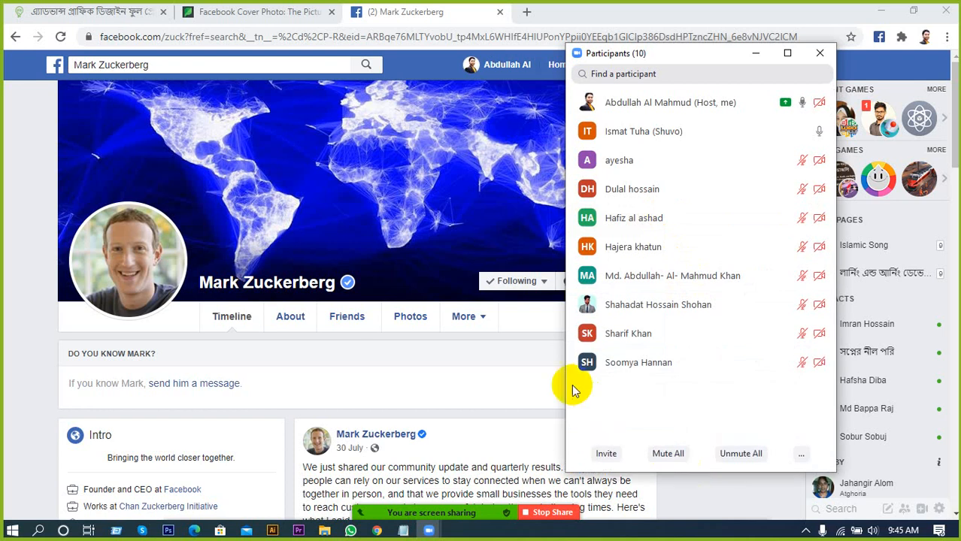
pyautogui.moveTo(565, 388); pyautogui.dragTo(601, 386)
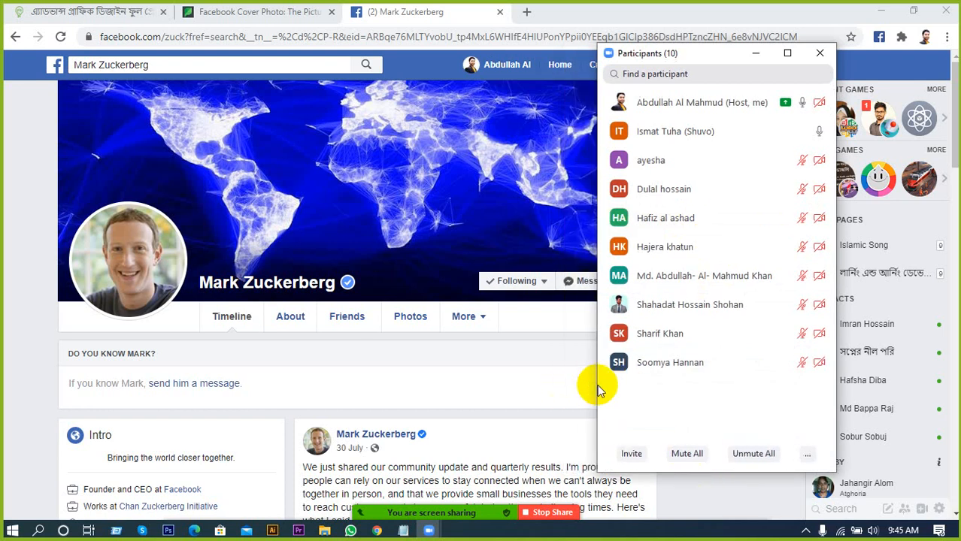
pyautogui.click(751, 55)
pyautogui.moveTo(407, 508)
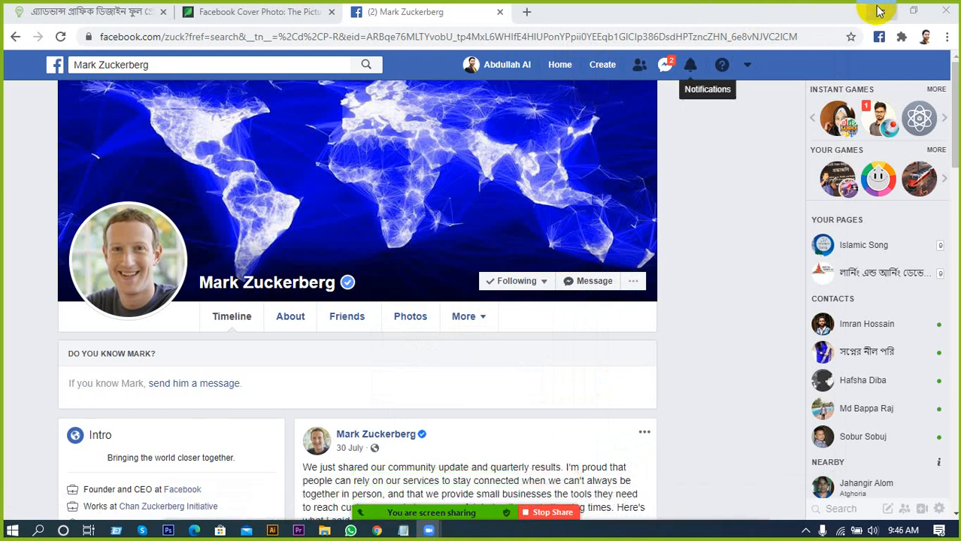
pyautogui.moveTo(454, 517)
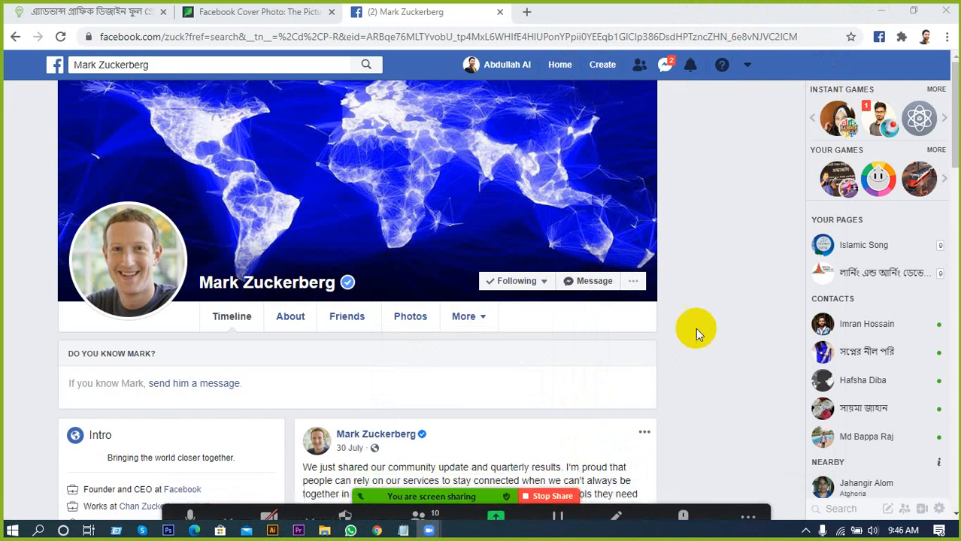
# Step: Review the noted Facebook cover sizes for pages (820x312px) and profiles (851x315px) in the Notepad file, and minimise it
pyautogui.click(403, 531)
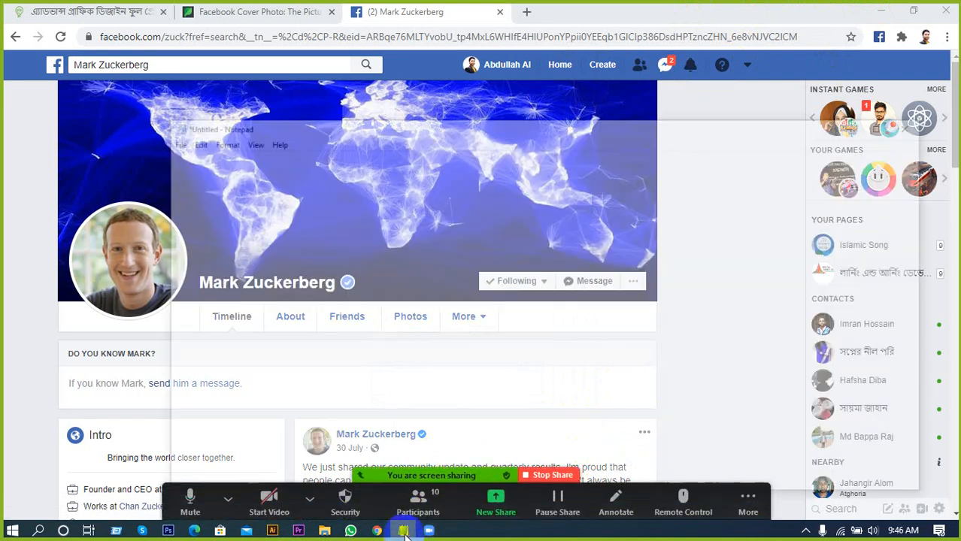
pyautogui.moveTo(465, 70); pyautogui.dragTo(452, 48)
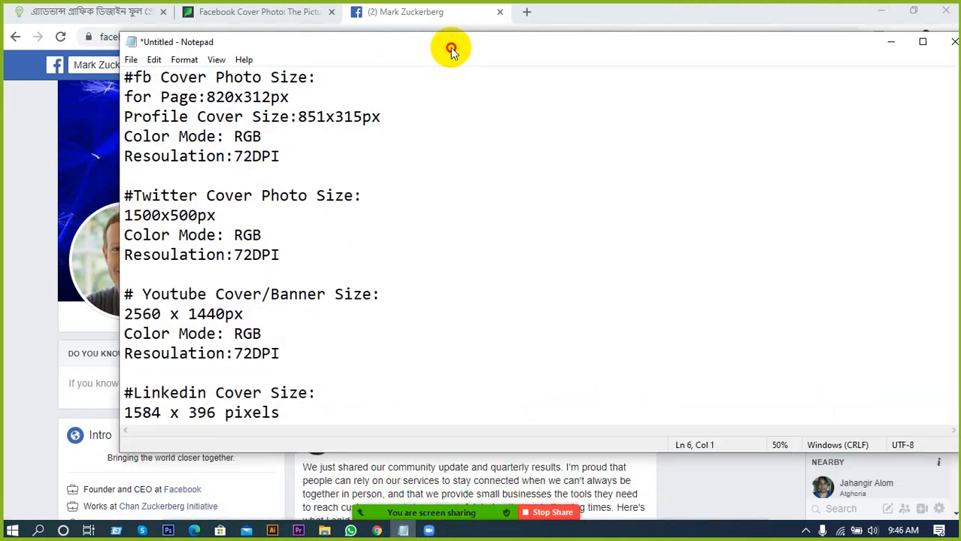
pyautogui.click(193, 112)
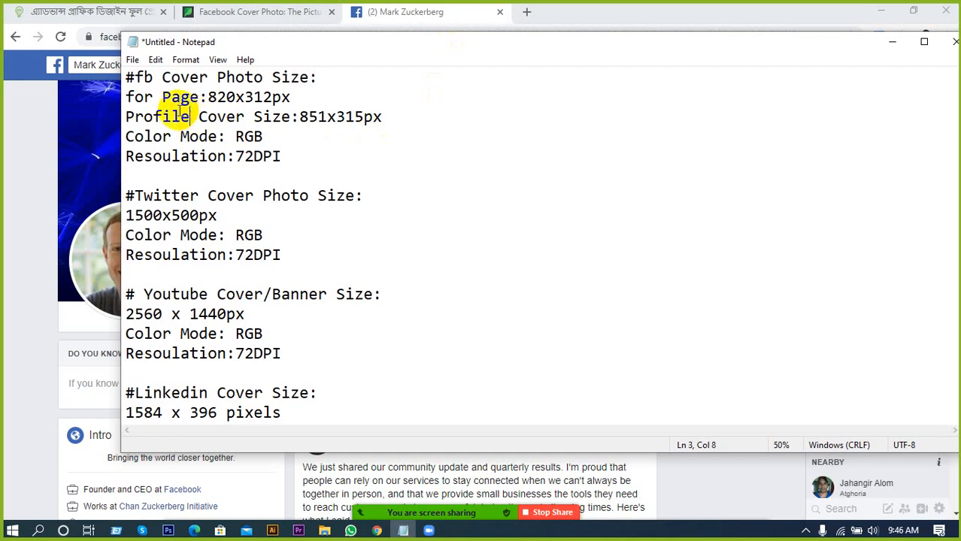
pyautogui.moveTo(208, 99); pyautogui.dragTo(276, 96)
pyautogui.click(305, 95)
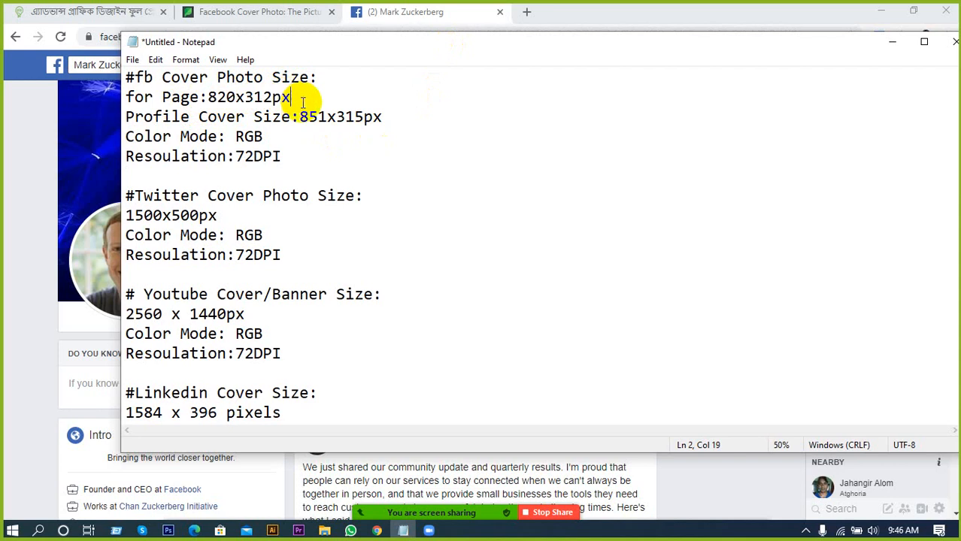
pyautogui.click(268, 116)
pyautogui.click(299, 116)
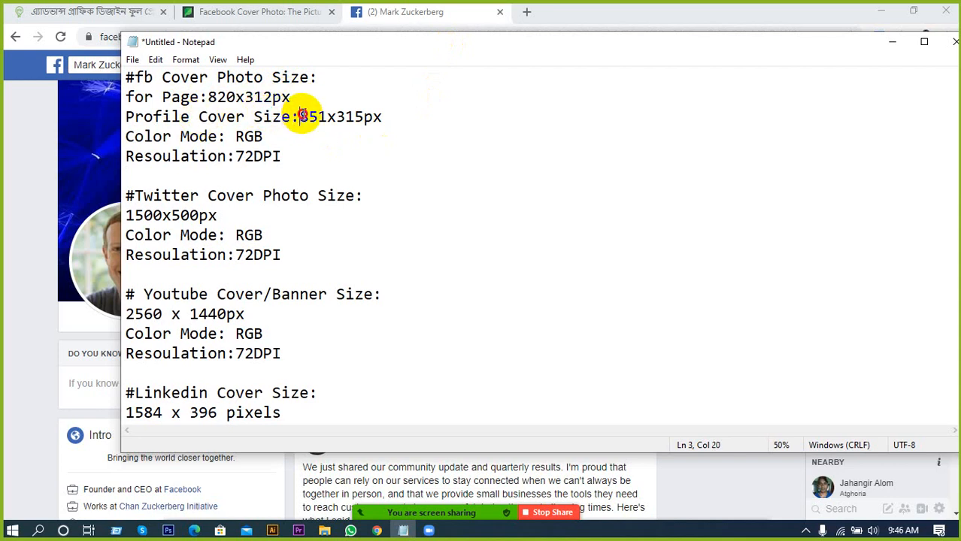
pyautogui.moveTo(300, 117); pyautogui.dragTo(363, 115)
pyautogui.click(390, 151)
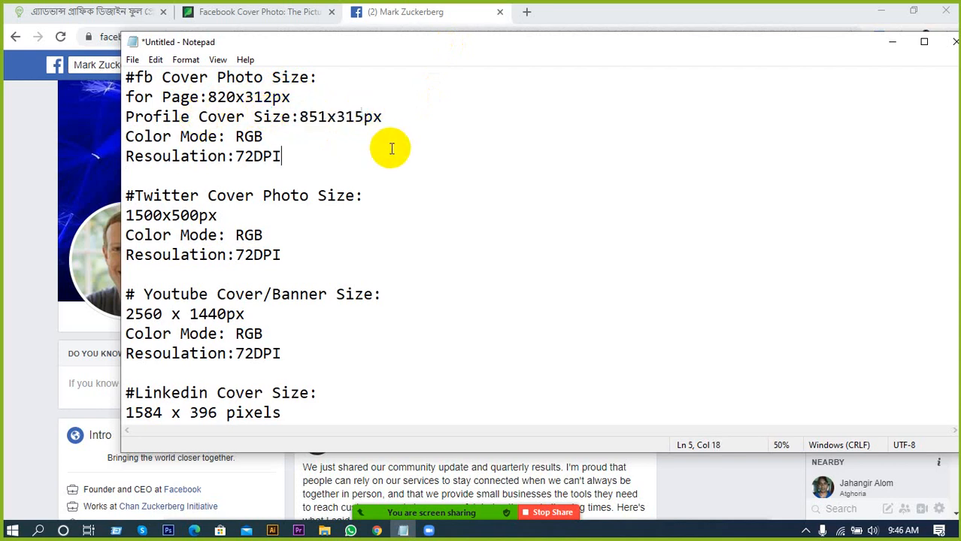
pyautogui.click(892, 42)
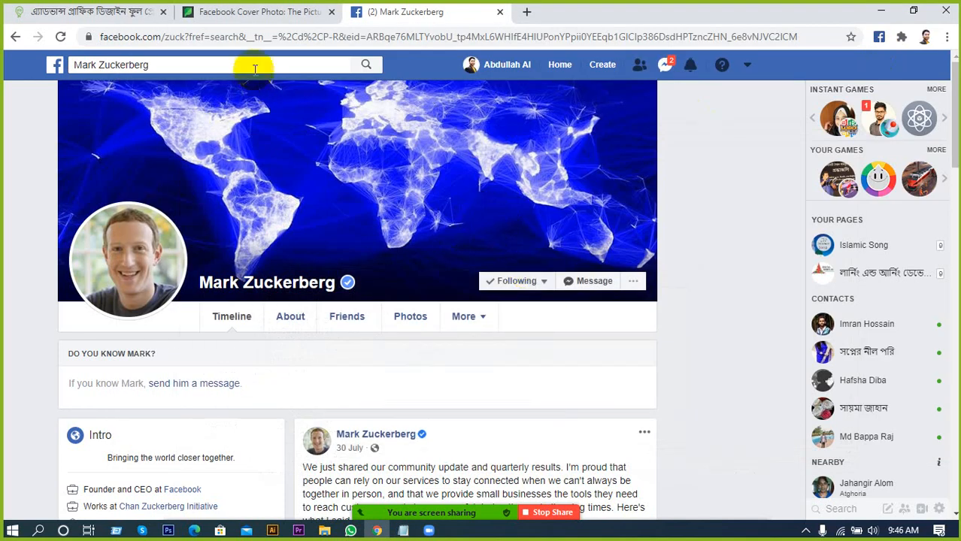
# Step: Return to the "zuckerberg official" results, and open the suggested personal Twitter profile in a new browser tab to view its header
pyautogui.click(15, 36)
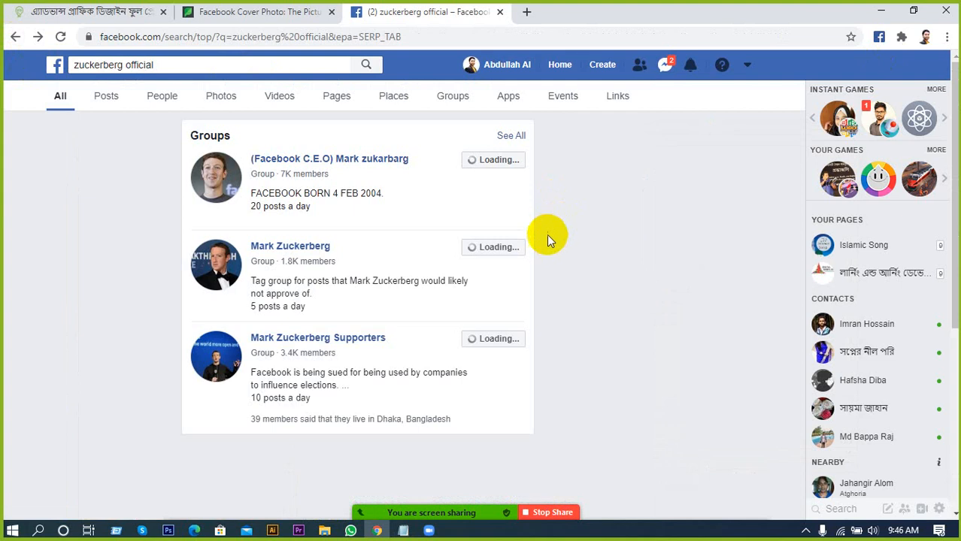
pyautogui.click(526, 17)
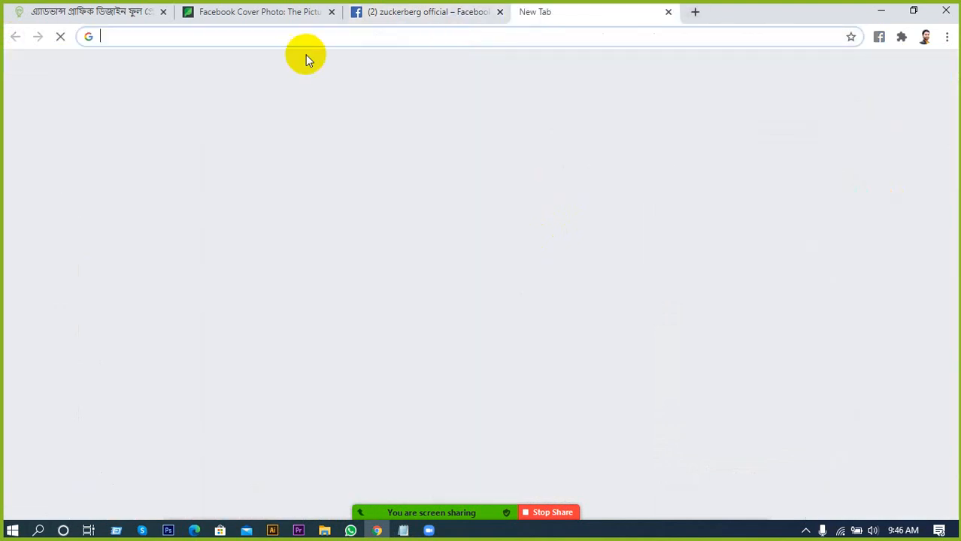
pyautogui.click(315, 36)
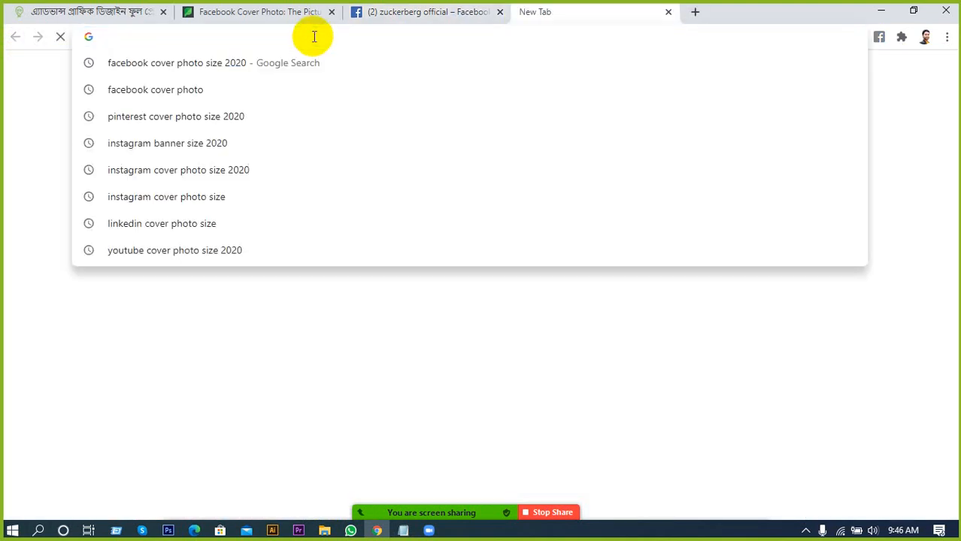
pyautogui.write('tw')
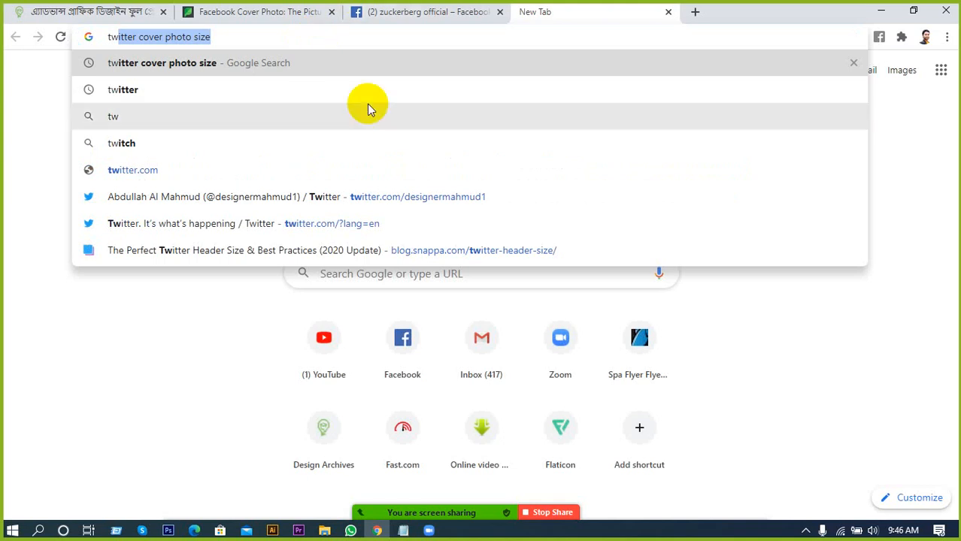
pyautogui.click(348, 197)
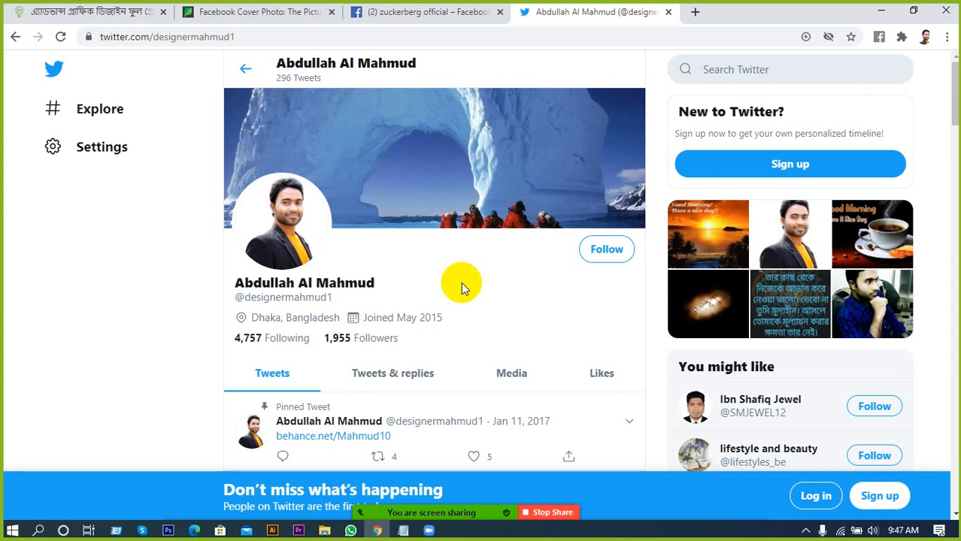
# Step: Switch back to Facebook, open the home news feed and look through its posts
pyautogui.click(440, 11)
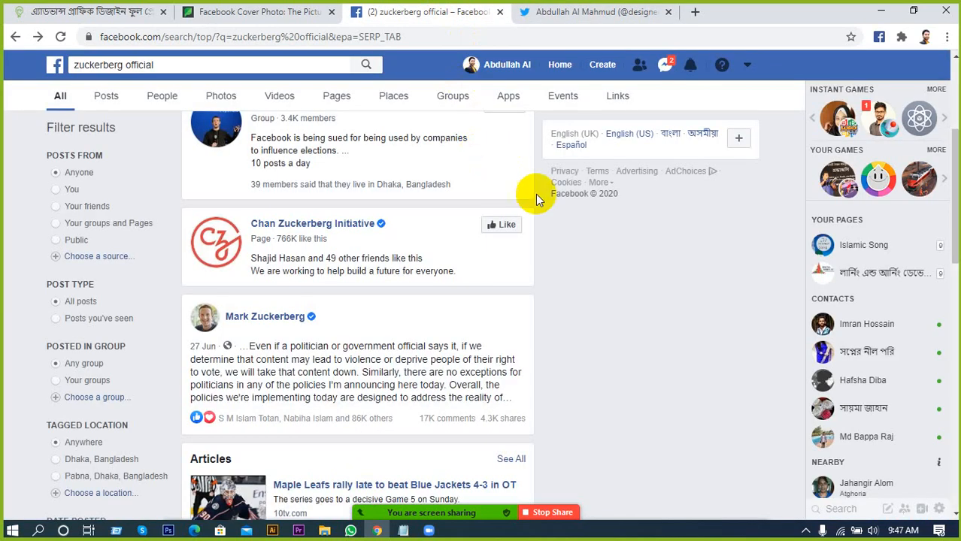
pyautogui.scroll(3, 567, 224)
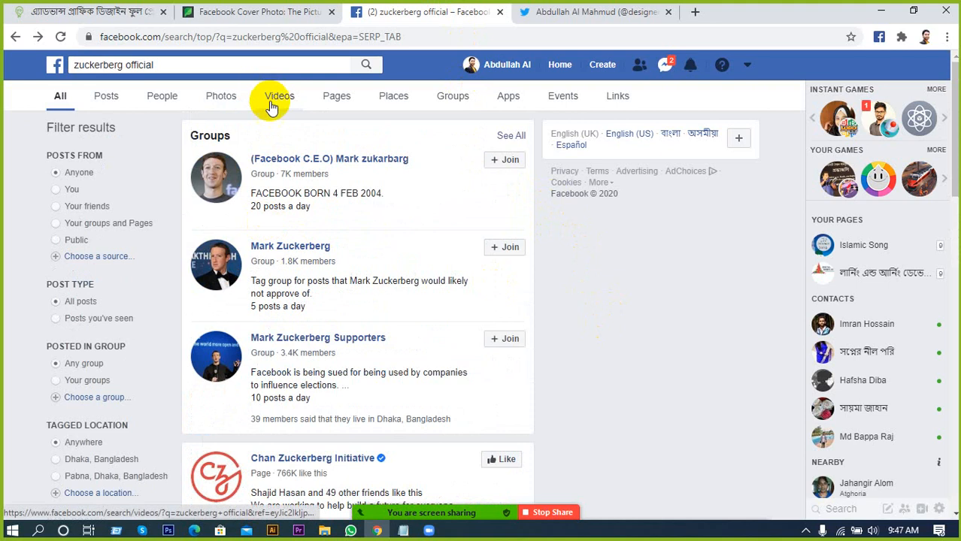
pyautogui.click(556, 65)
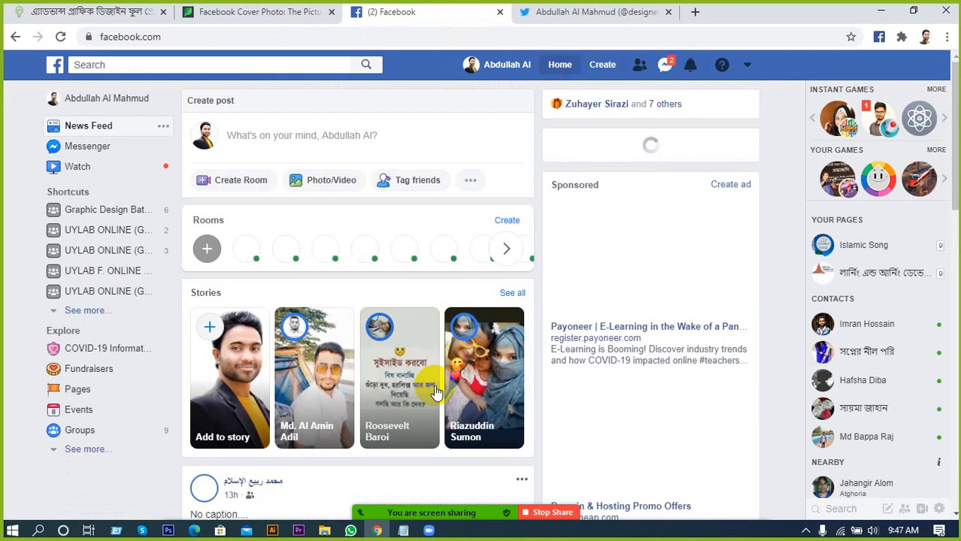
pyautogui.scroll(-5, 515, 369)
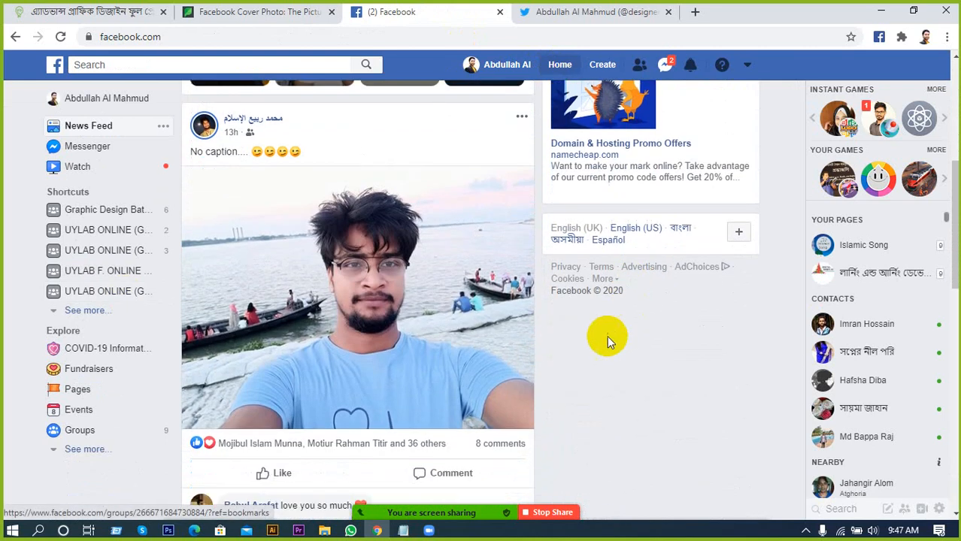
pyautogui.scroll(-7, 606, 335)
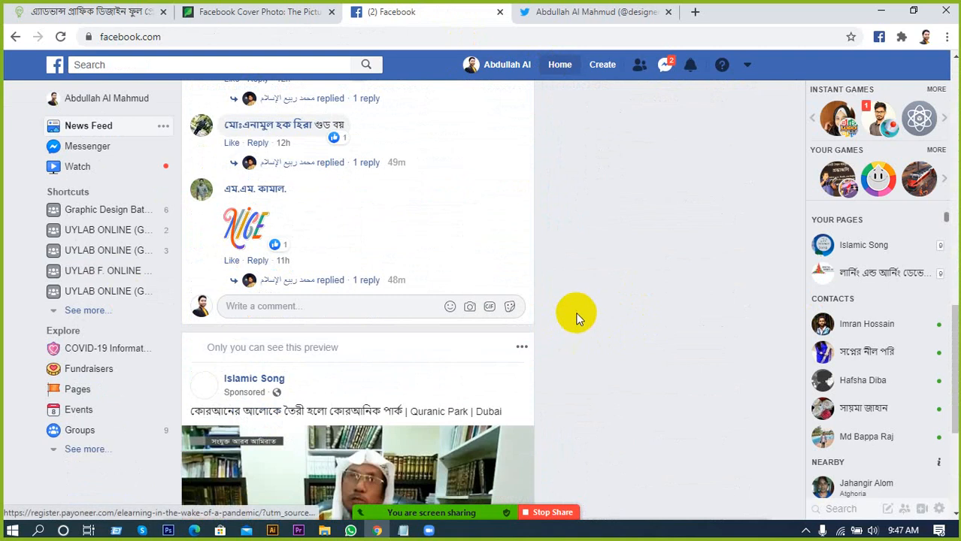
pyautogui.scroll(-4, 575, 322)
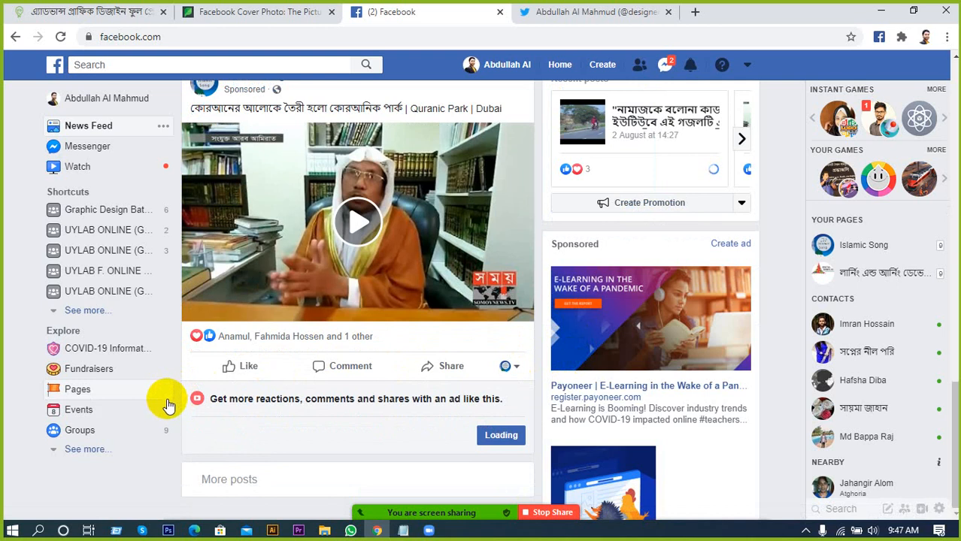
pyautogui.scroll(-2, 469, 428)
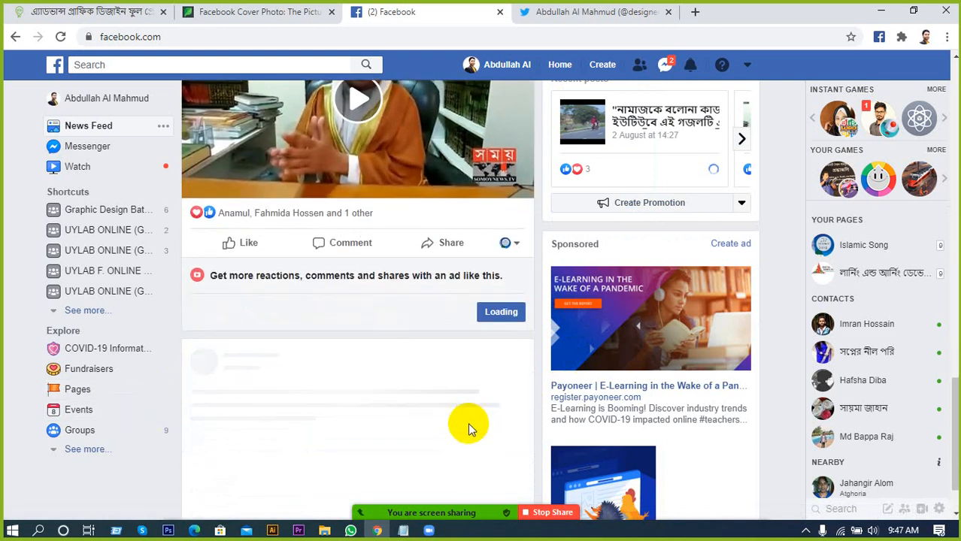
pyautogui.scroll(-1, 469, 426)
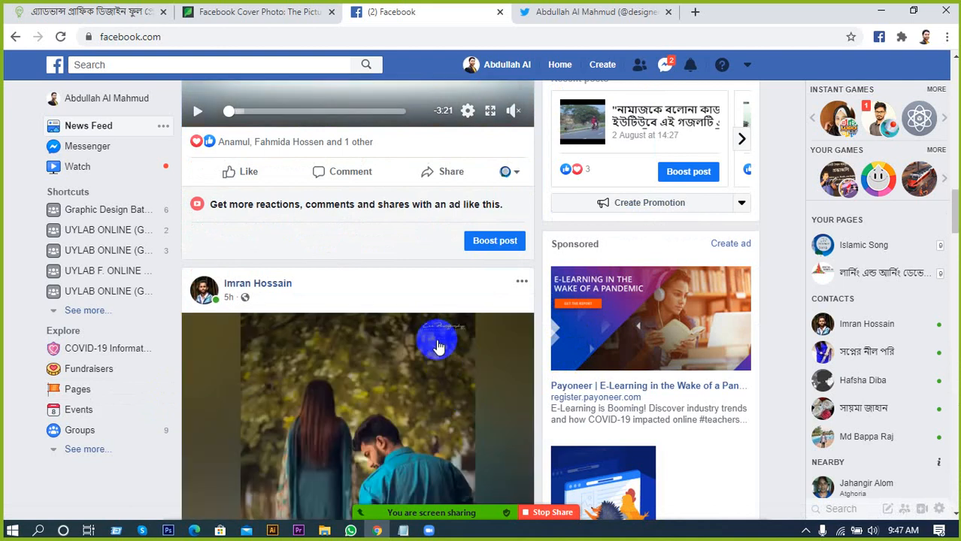
pyautogui.scroll(-2, 466, 349)
pyautogui.scroll(-4, 482, 355)
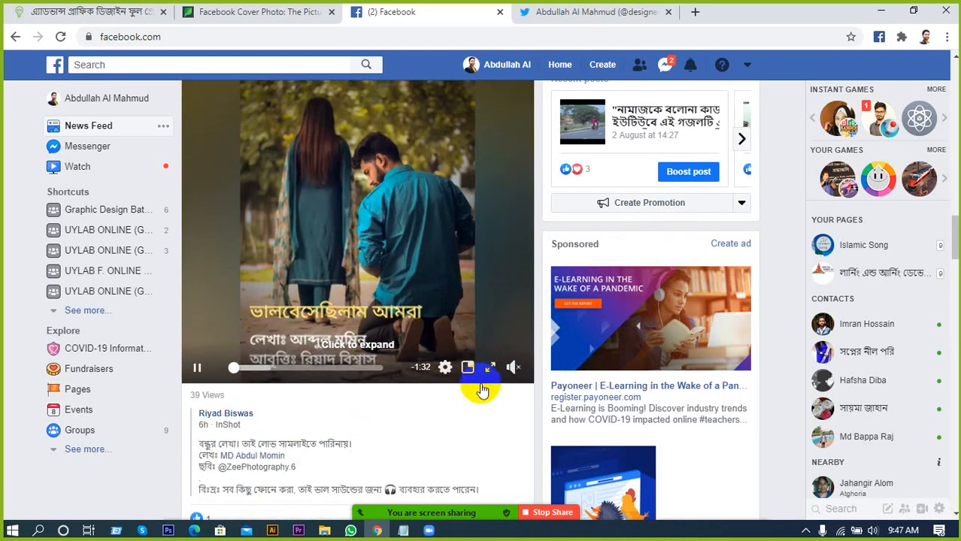
pyautogui.scroll(-5, 479, 426)
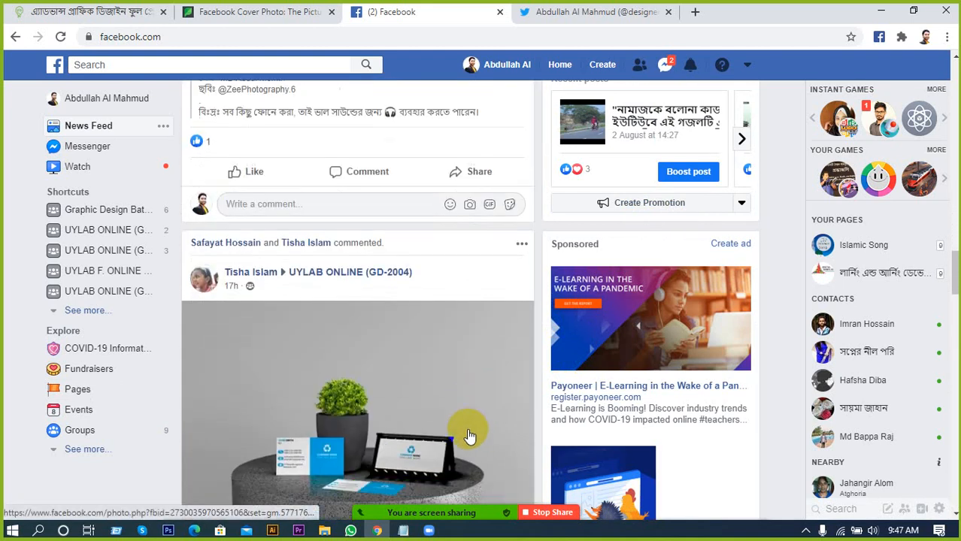
pyautogui.scroll(-2, 376, 451)
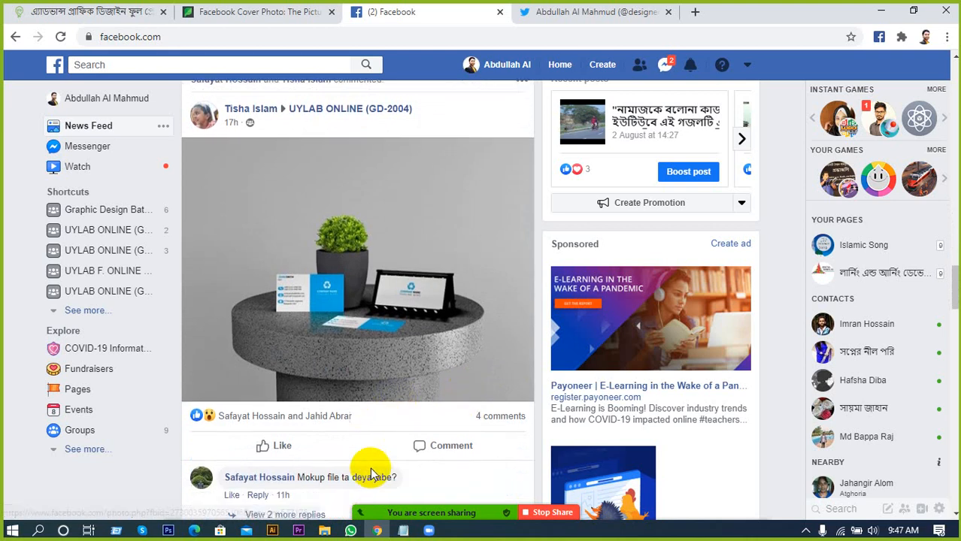
pyautogui.scroll(-1, 294, 466)
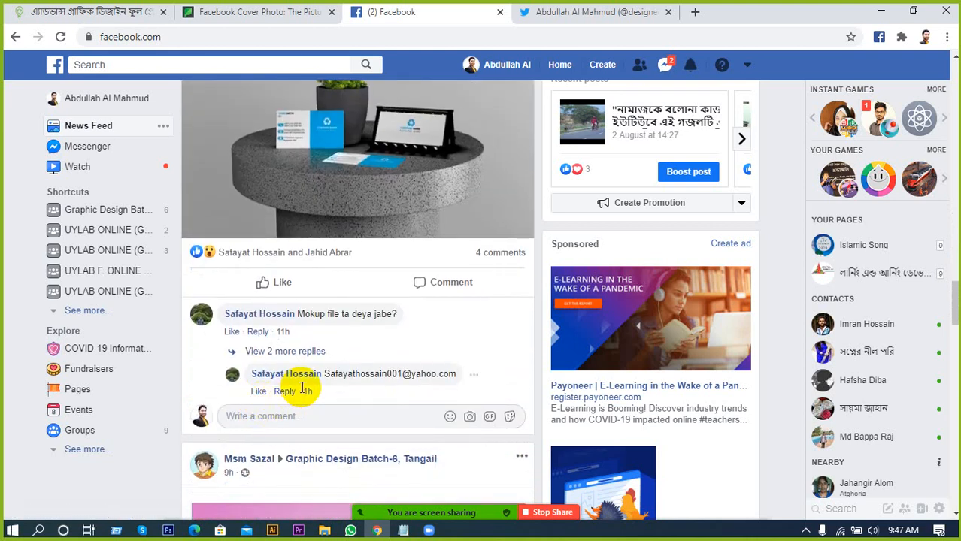
pyautogui.scroll(-3, 301, 379)
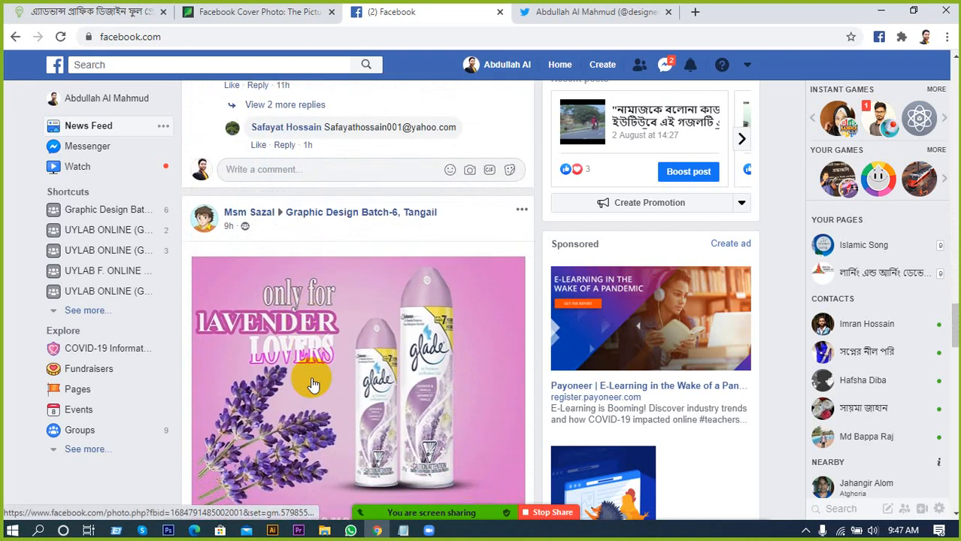
pyautogui.scroll(-1, 314, 387)
pyautogui.scroll(-3, 317, 391)
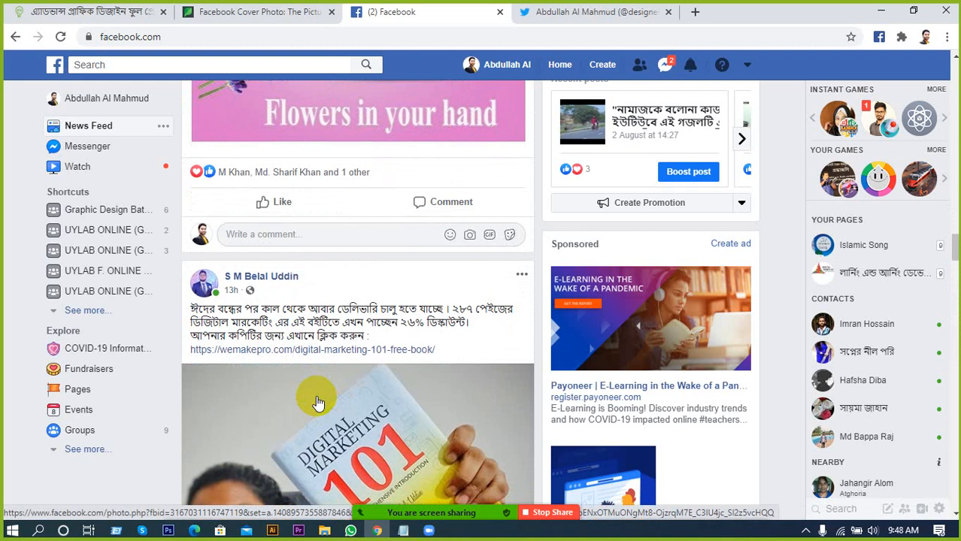
pyautogui.scroll(1, 317, 403)
pyautogui.scroll(5, 372, 399)
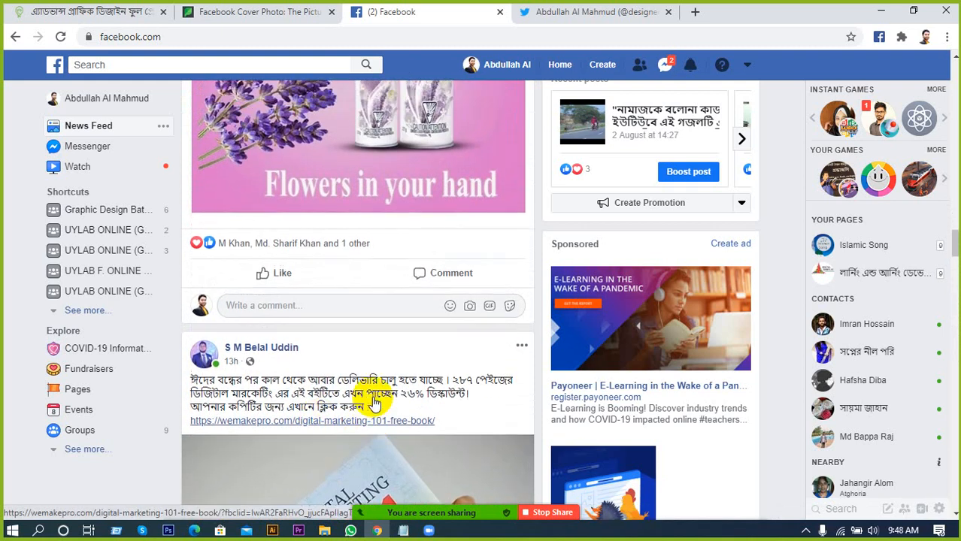
pyautogui.scroll(1, 375, 401)
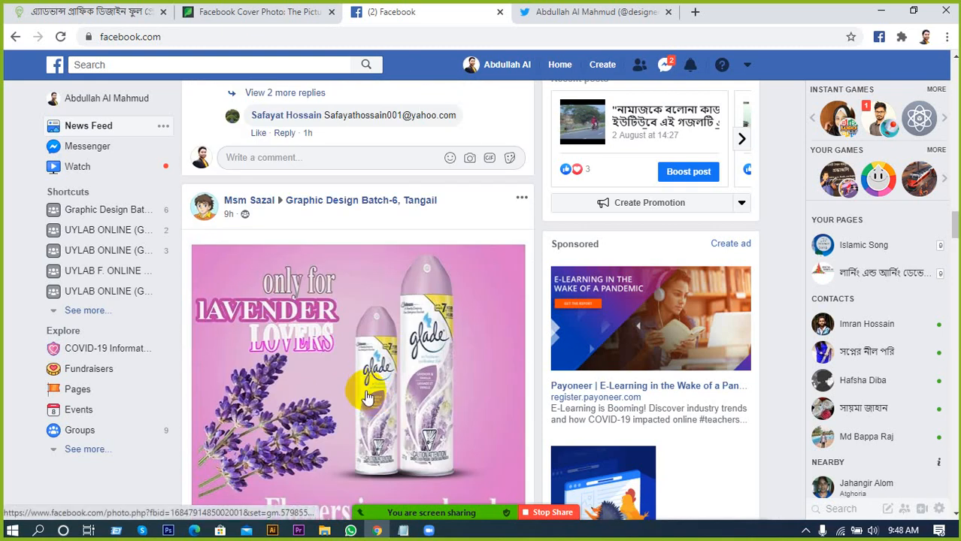
# Step: Expand the Explore shortcuts and open the managed Islamic Song page from the home feed
pyautogui.click(89, 450)
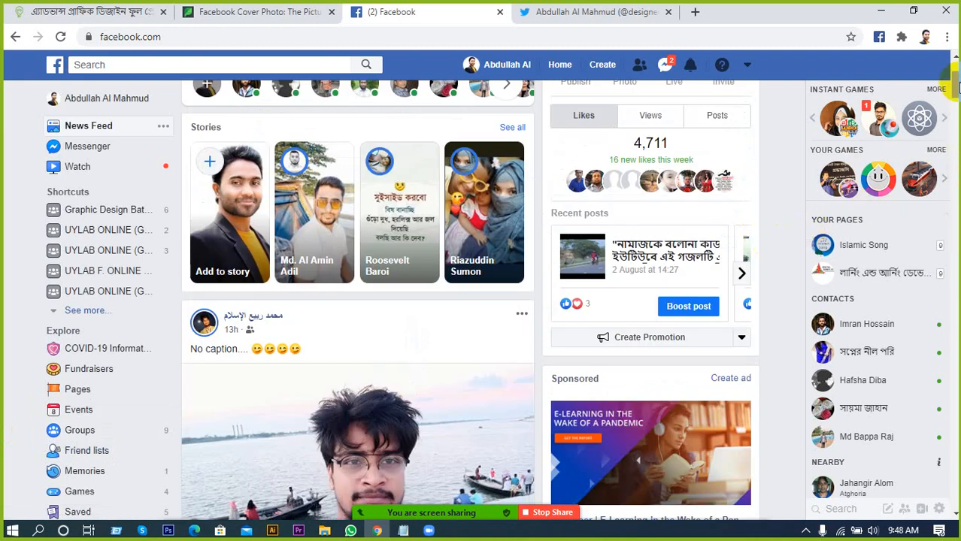
pyautogui.moveTo(956, 88); pyautogui.dragTo(956, 72)
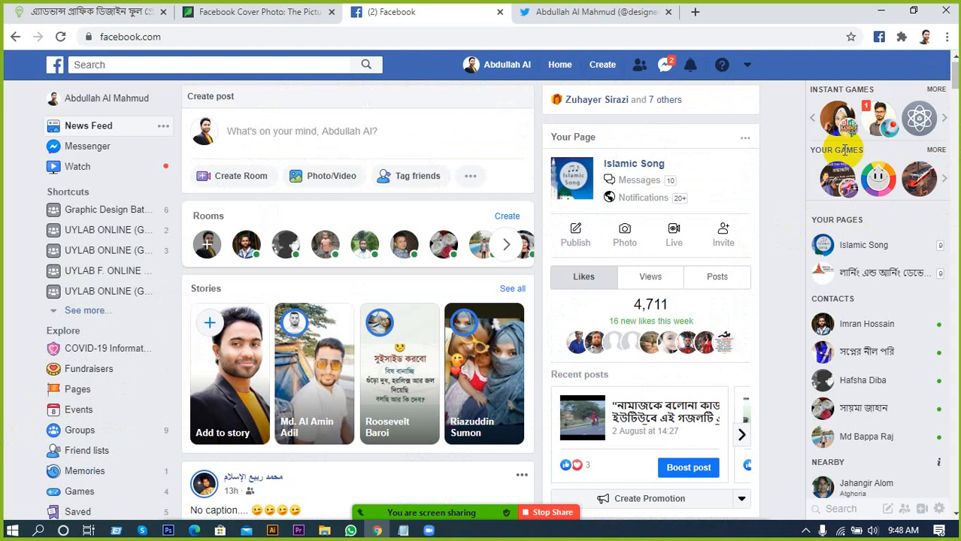
pyautogui.click(649, 164)
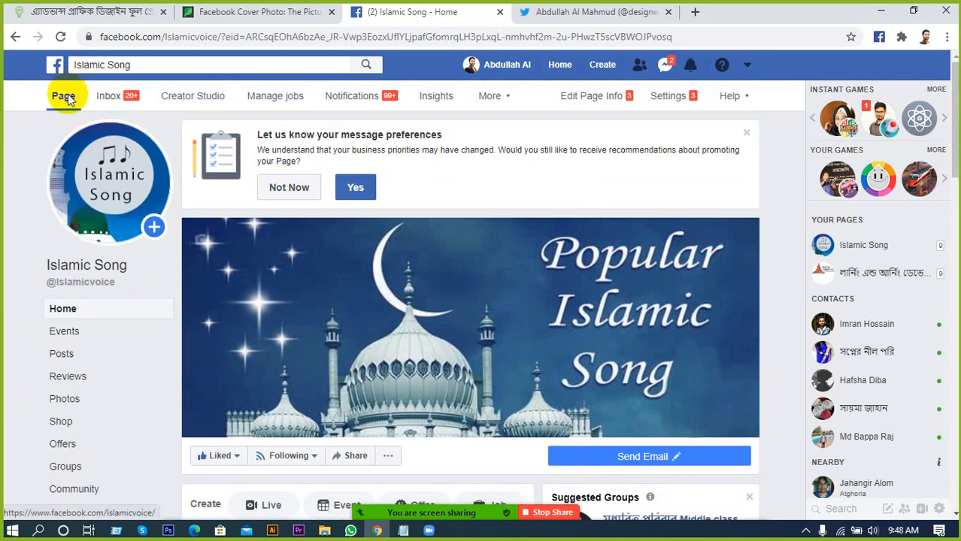
pyautogui.click(64, 98)
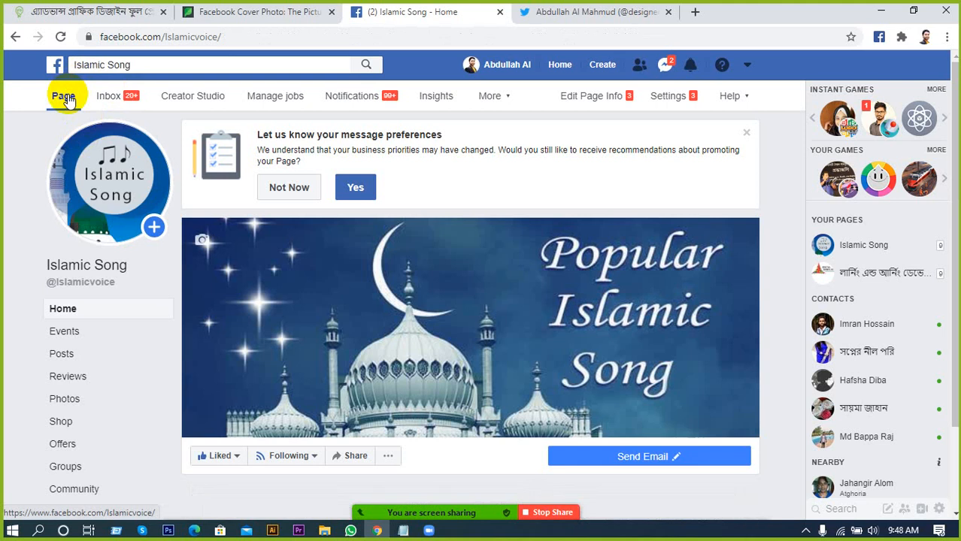
# Step: Decline the Islamic Song page's promotion message recommendations with Not Now, and close the message preference dialog
pyautogui.click(294, 190)
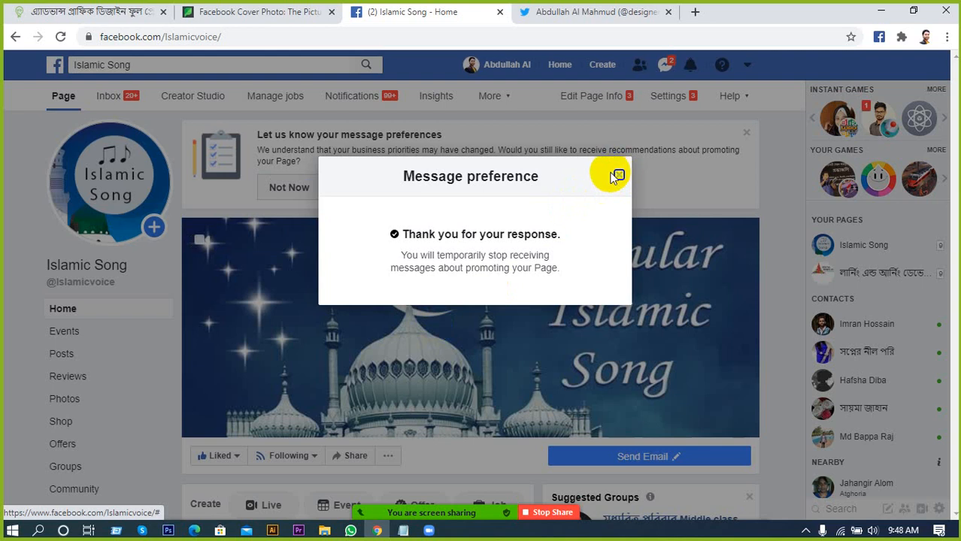
pyautogui.click(617, 176)
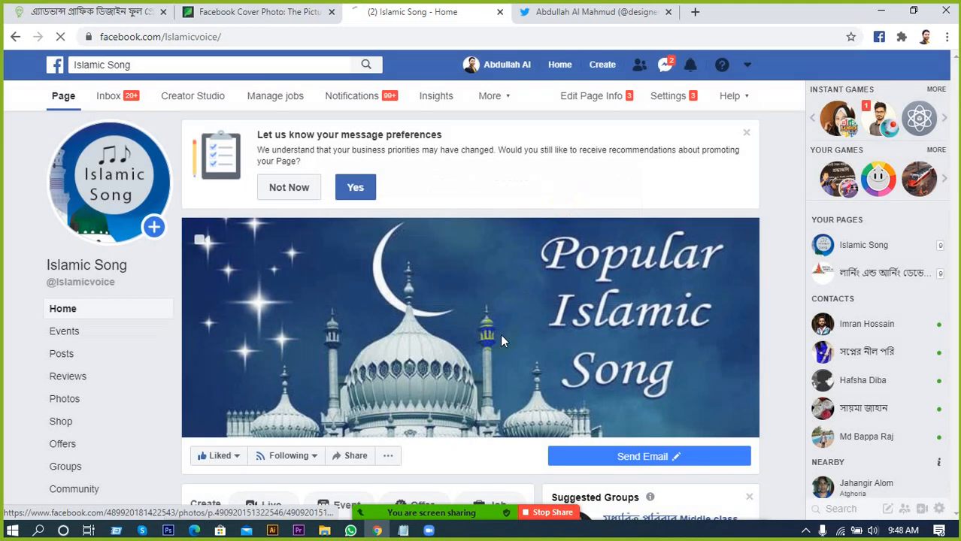
pyautogui.scroll(-3, 434, 370)
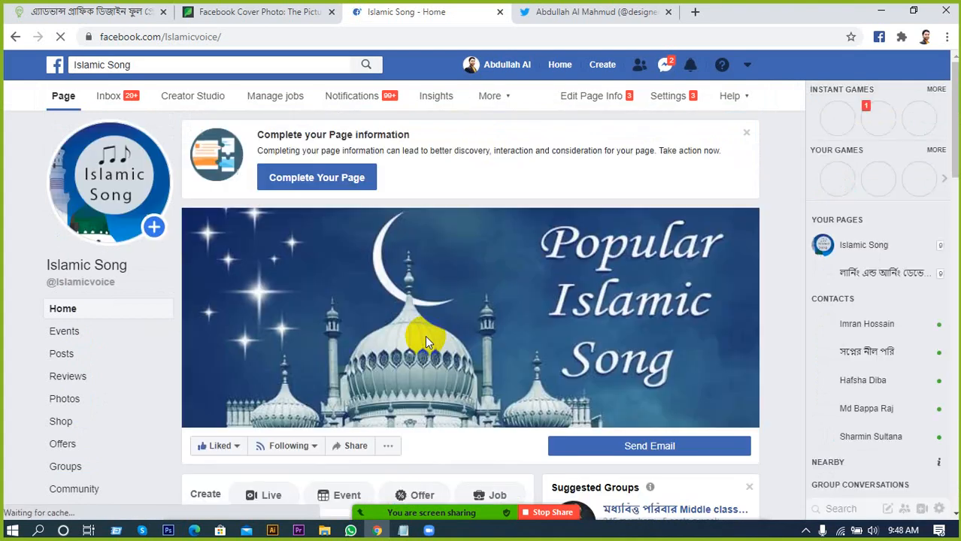
# Step: Examine how the Islamic Song page's cover photo and profile picture sit above the post area
pyautogui.scroll(-3, 431, 354)
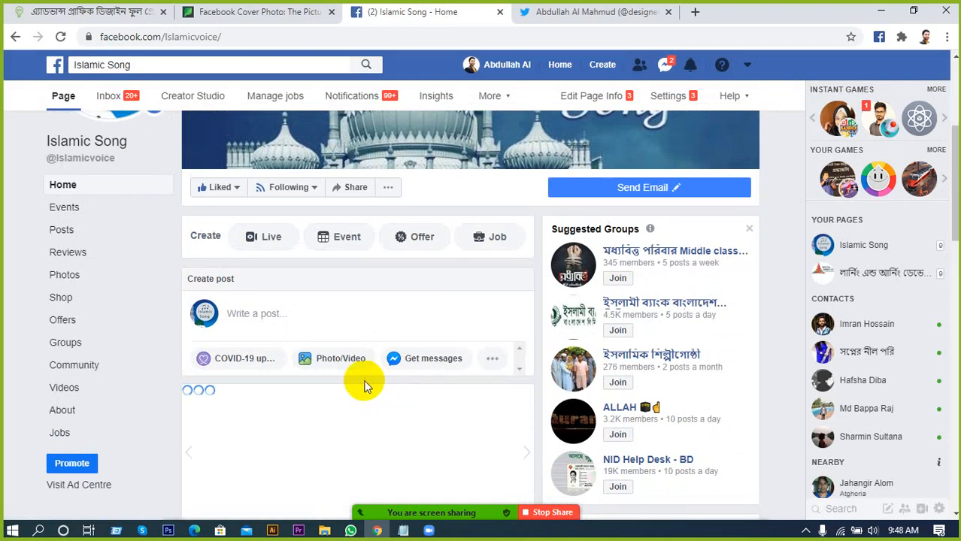
pyautogui.scroll(-1, 365, 383)
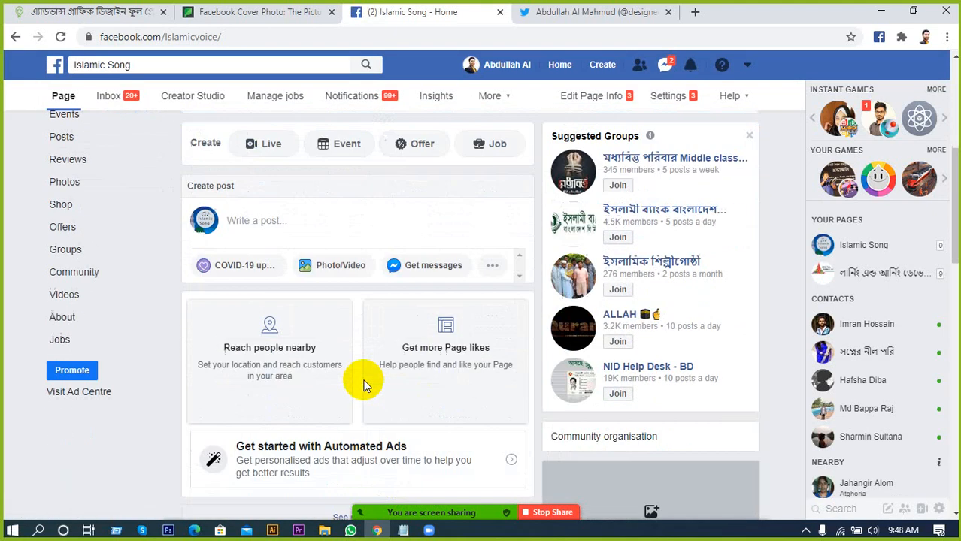
pyautogui.scroll(3, 364, 383)
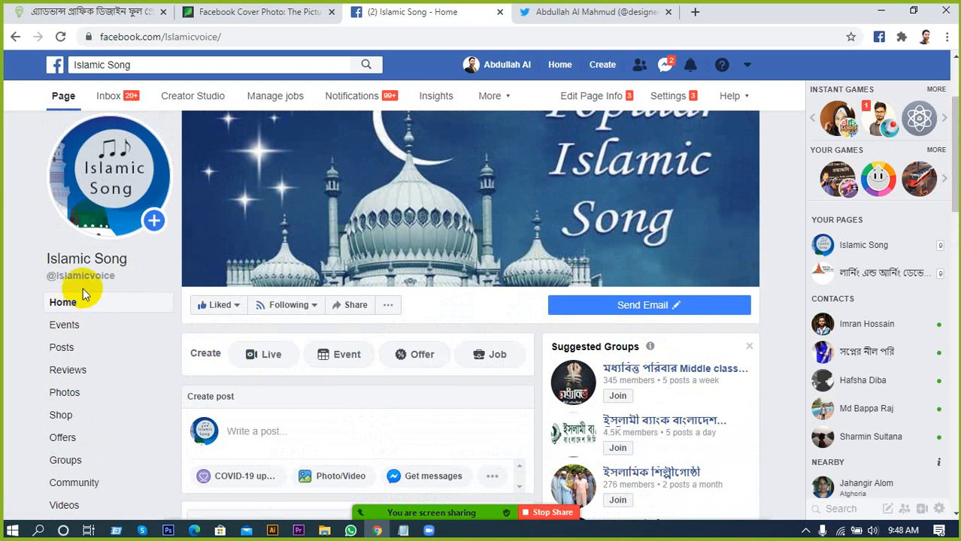
pyautogui.scroll(-1, 87, 289)
pyautogui.scroll(2, 292, 316)
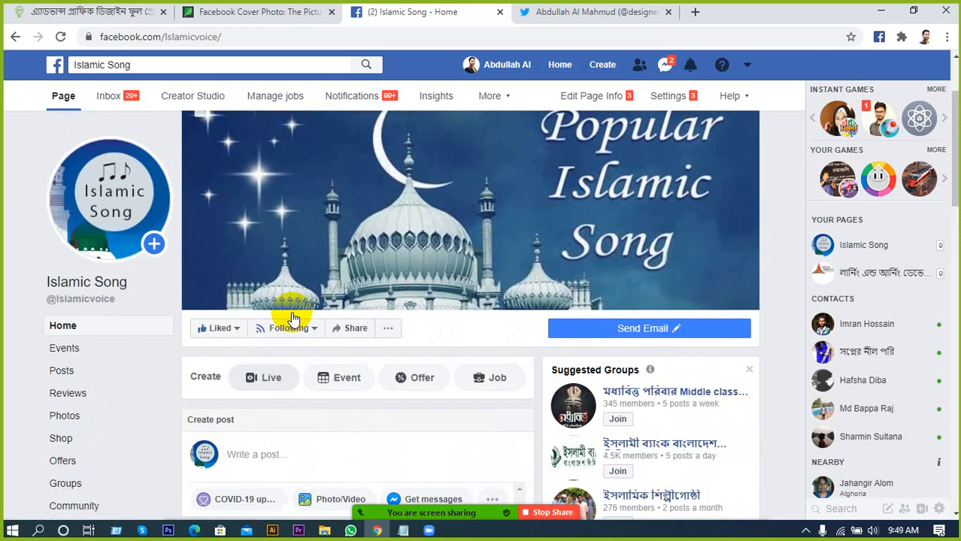
pyautogui.scroll(-1, 292, 312)
pyautogui.scroll(2, 263, 314)
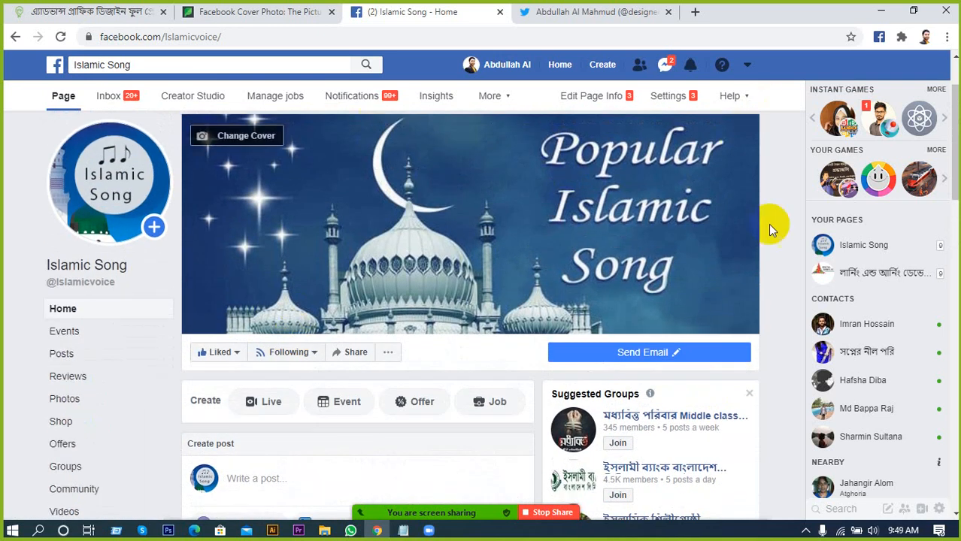
pyautogui.scroll(-2, 451, 225)
pyautogui.scroll(2, 454, 236)
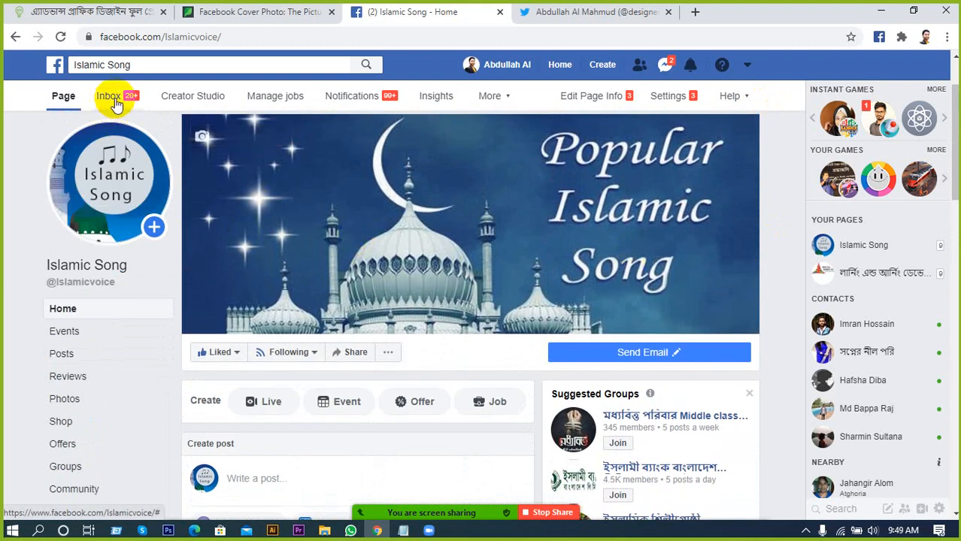
# Step: Look through the Islamic Song page's section list, promotion cards and upcoming events, and return to its cover
pyautogui.scroll(-2, 157, 326)
pyautogui.scroll(-1, 124, 361)
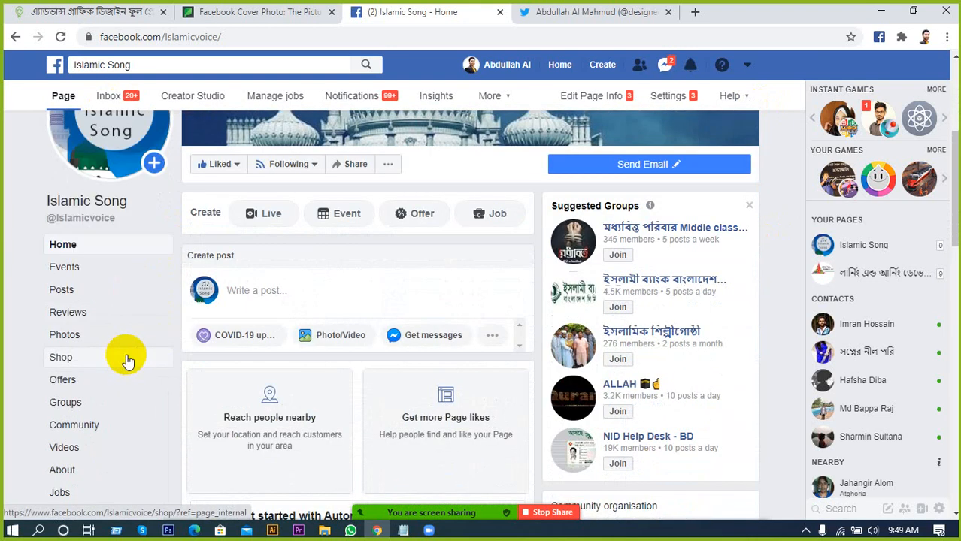
pyautogui.scroll(-2, 294, 369)
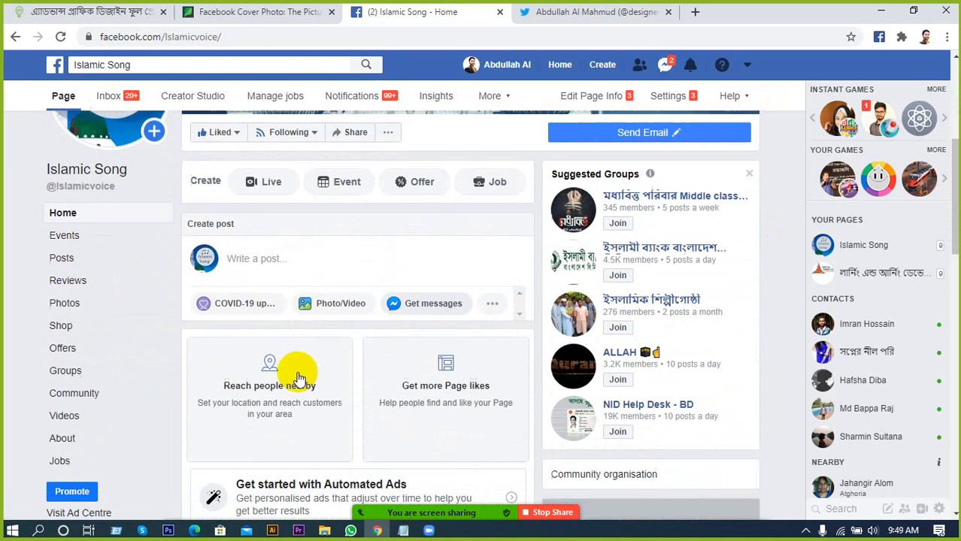
pyautogui.scroll(-2, 294, 384)
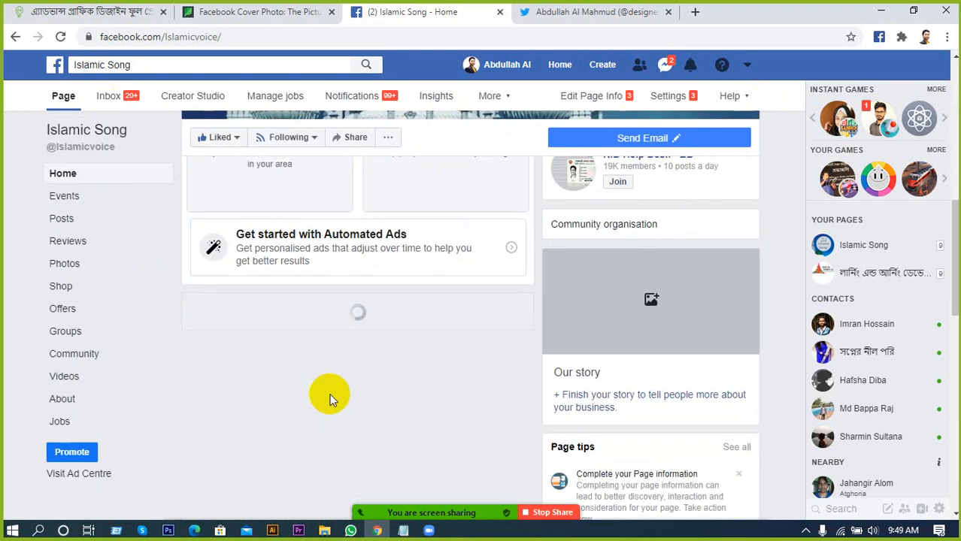
pyautogui.scroll(1, 334, 394)
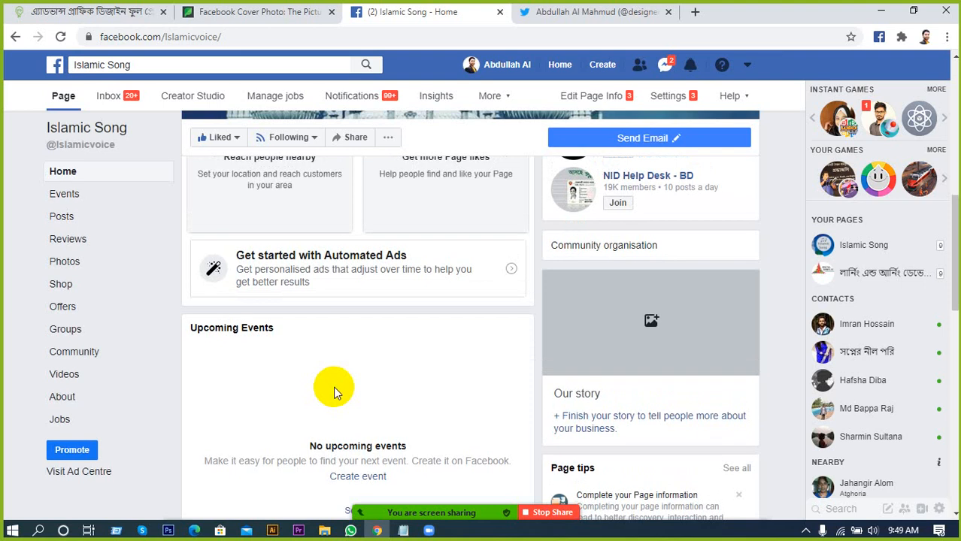
pyautogui.scroll(-2, 333, 388)
pyautogui.scroll(5, 353, 395)
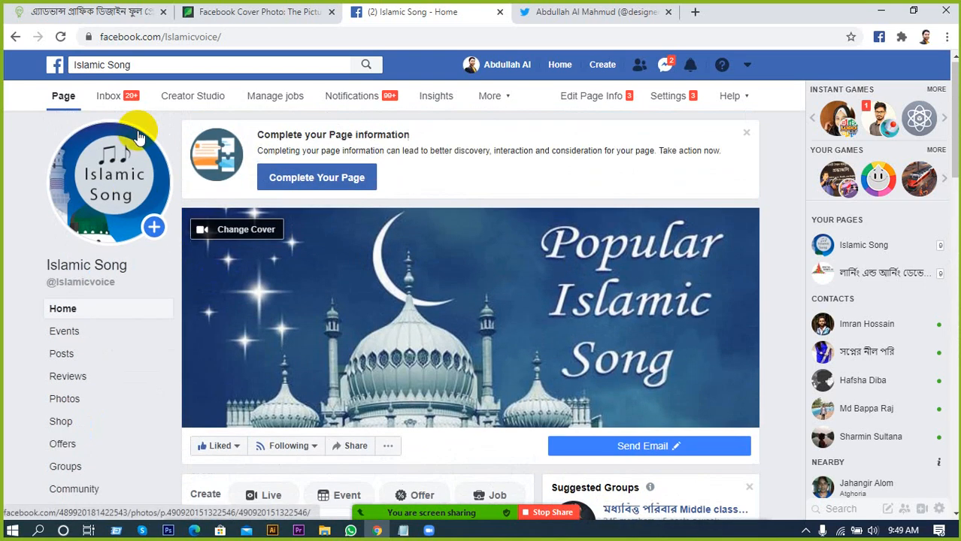
# Step: Search Facebook for "islamic song" and open the managed Islamic Song page from the results
pyautogui.click(157, 66)
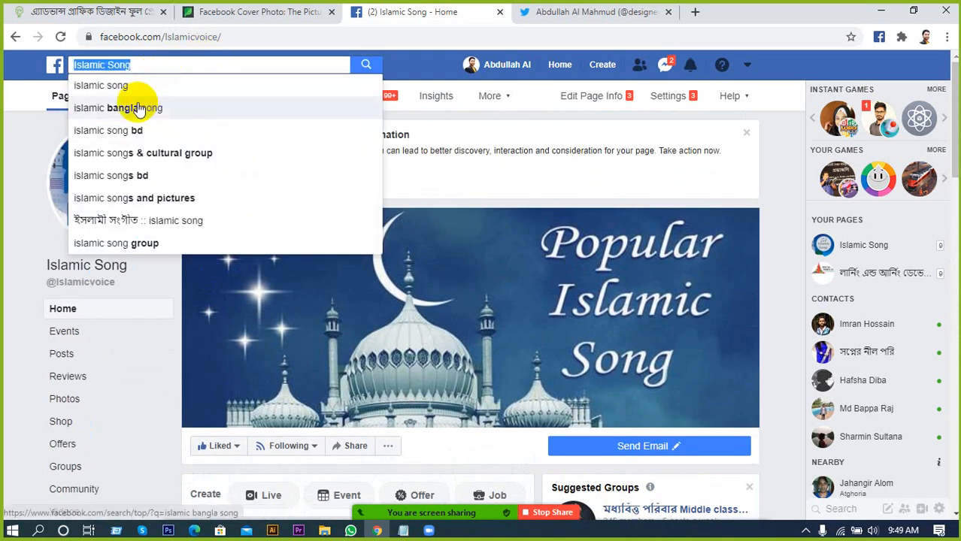
pyautogui.click(120, 86)
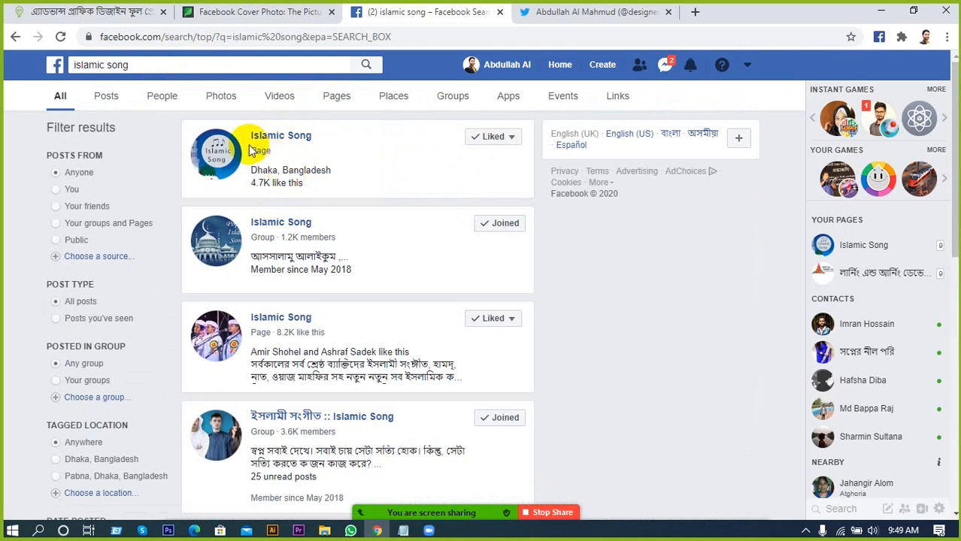
pyautogui.click(272, 141)
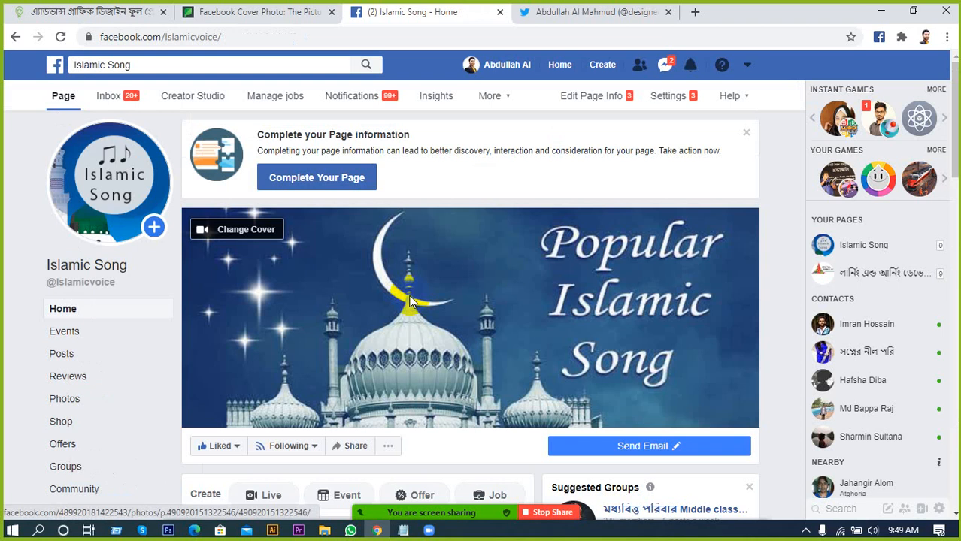
# Step: Review the reopened page's follower, reach and community figures and its pinned post, and return to the cover photo
pyautogui.scroll(-3, 410, 300)
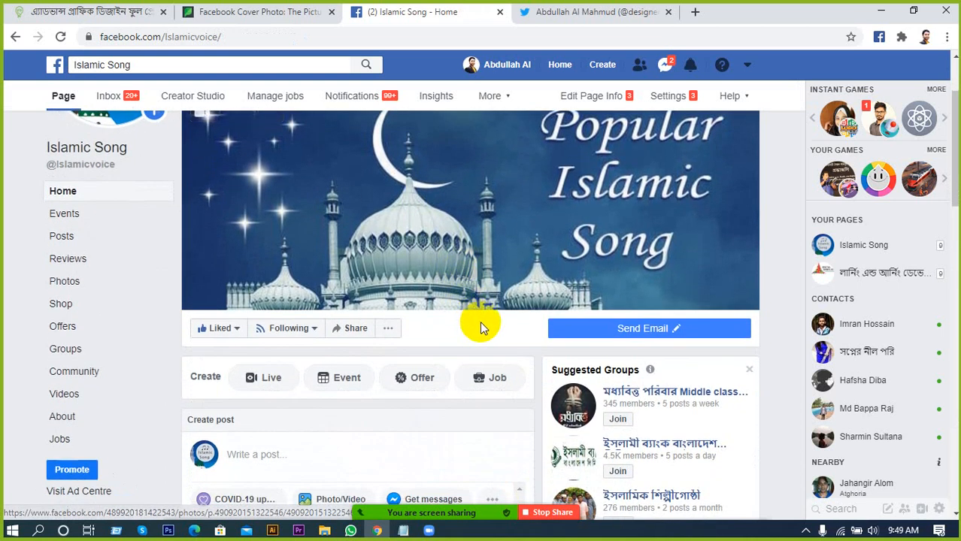
pyautogui.scroll(-3, 481, 328)
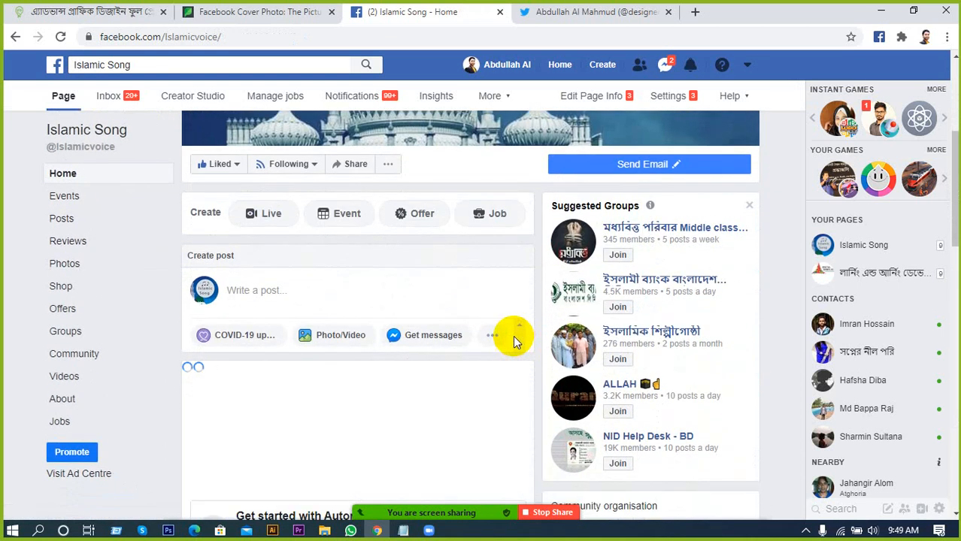
pyautogui.scroll(-1, 517, 338)
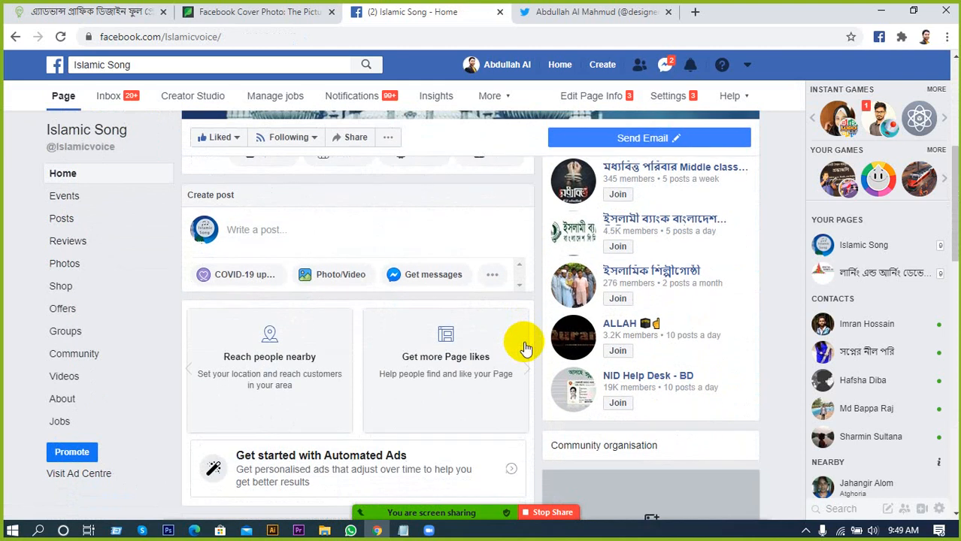
pyautogui.scroll(3, 523, 342)
pyautogui.scroll(-5, 526, 338)
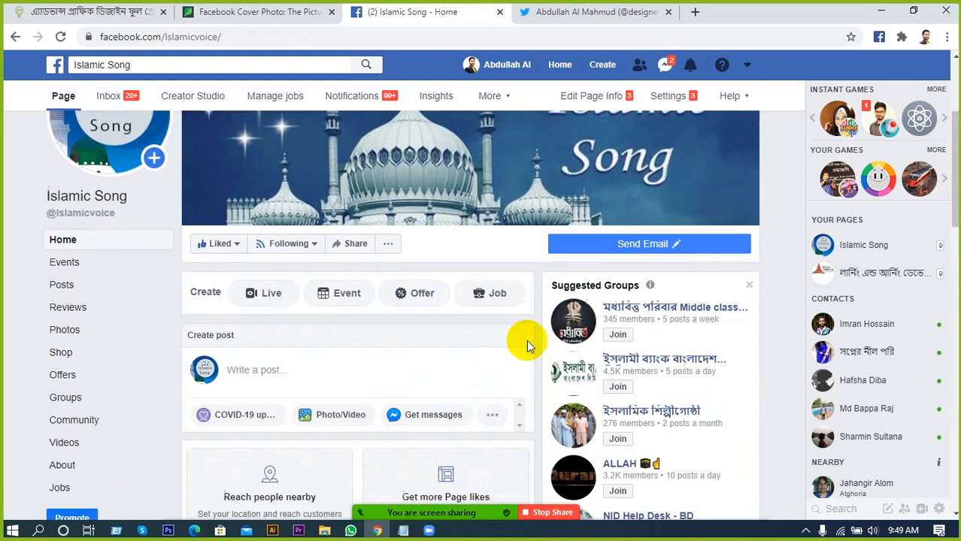
pyautogui.scroll(-5, 526, 329)
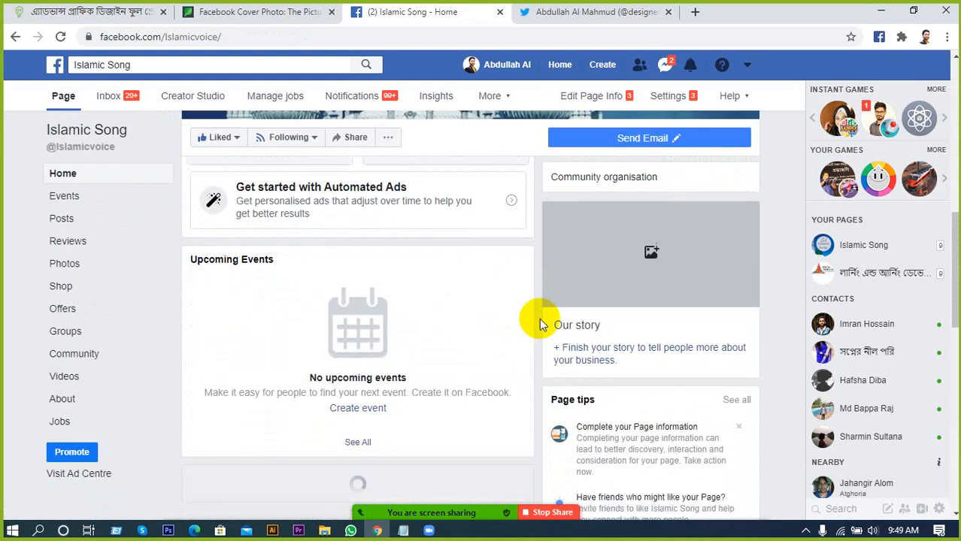
pyautogui.scroll(-2, 449, 349)
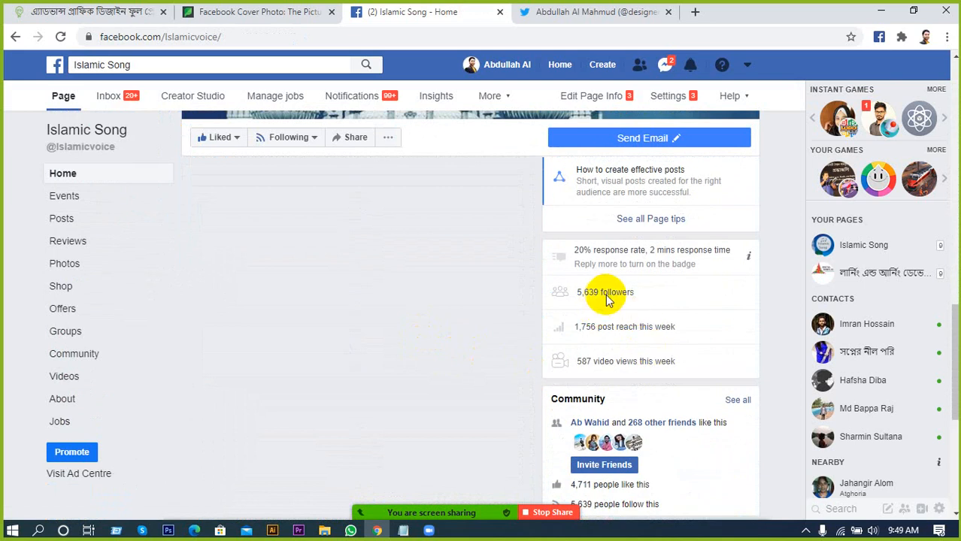
pyautogui.scroll(-1, 606, 319)
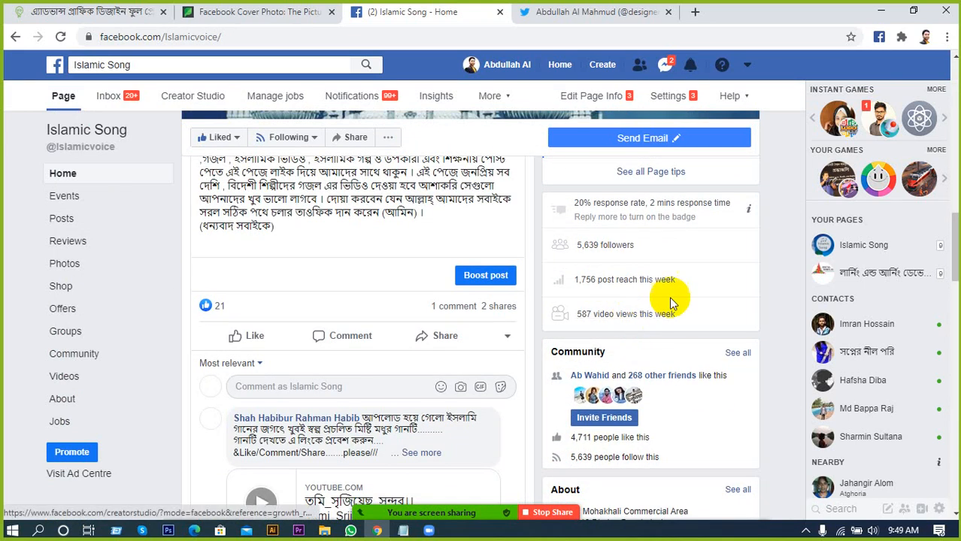
pyautogui.scroll(-2, 658, 259)
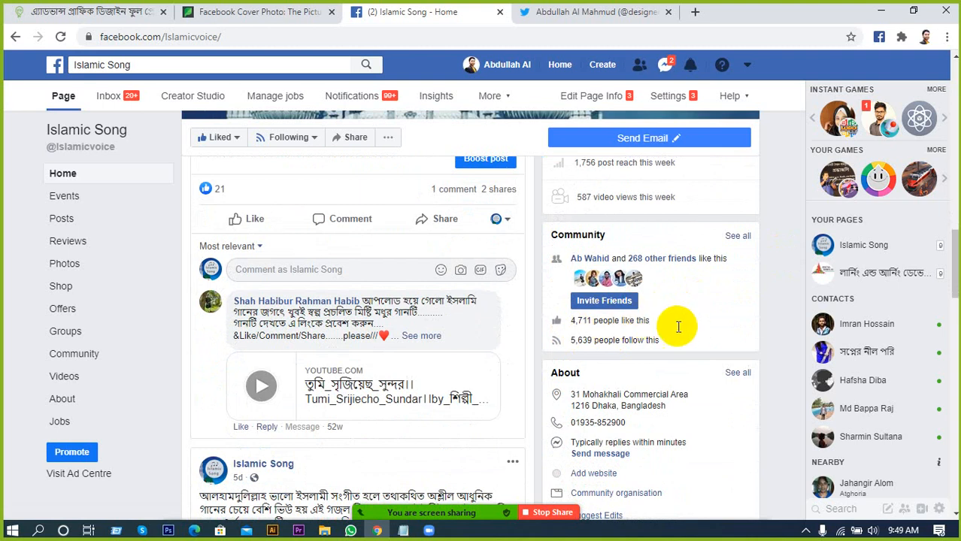
pyautogui.scroll(-1, 677, 339)
pyautogui.scroll(-2, 440, 311)
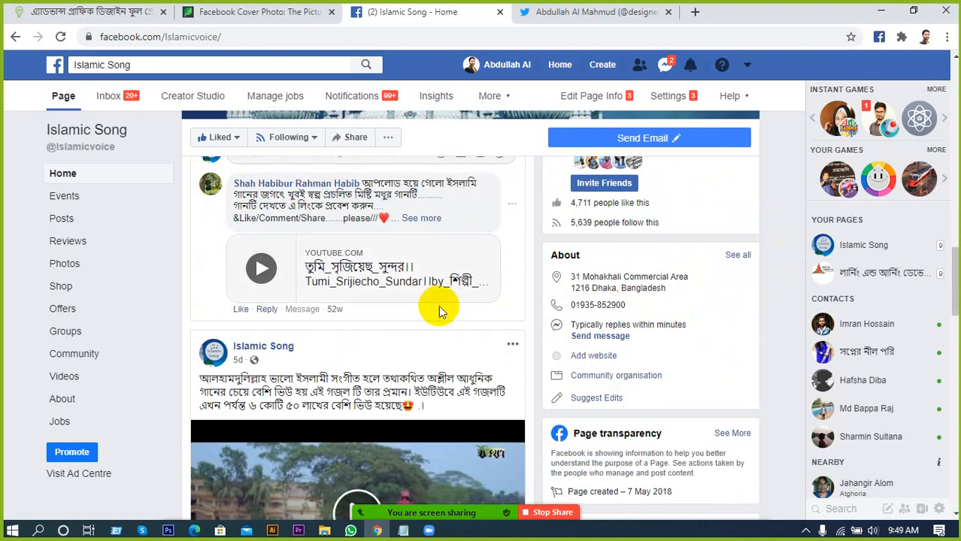
pyautogui.scroll(4, 519, 342)
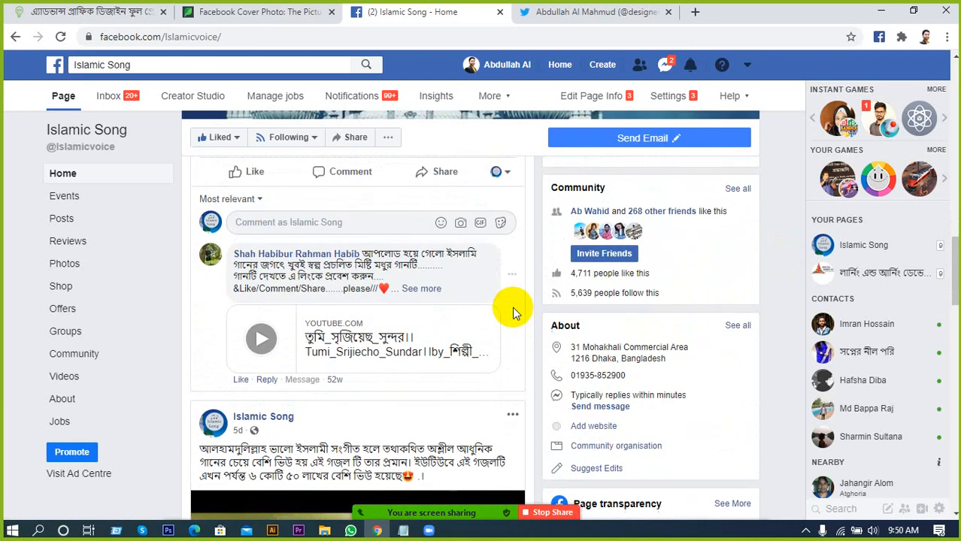
pyautogui.scroll(6, 511, 303)
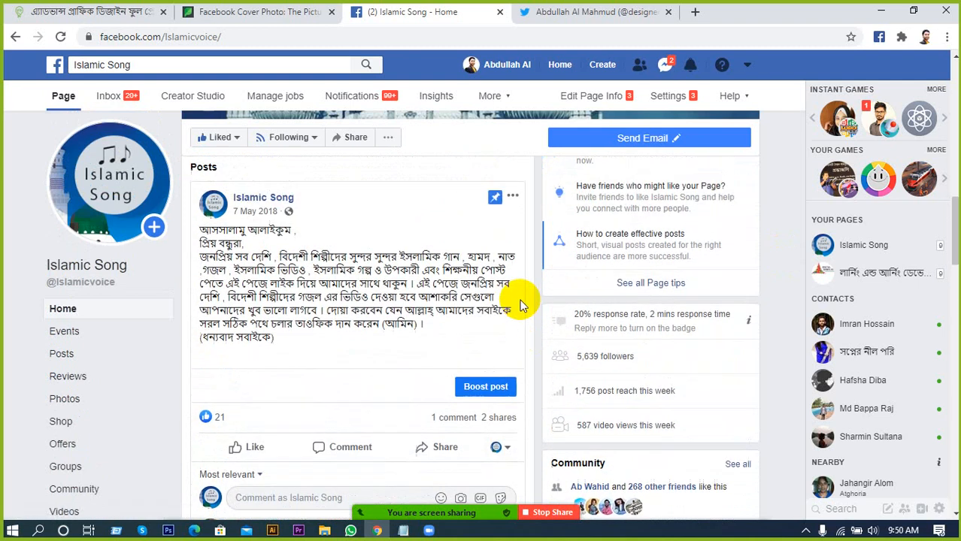
pyautogui.scroll(7, 578, 312)
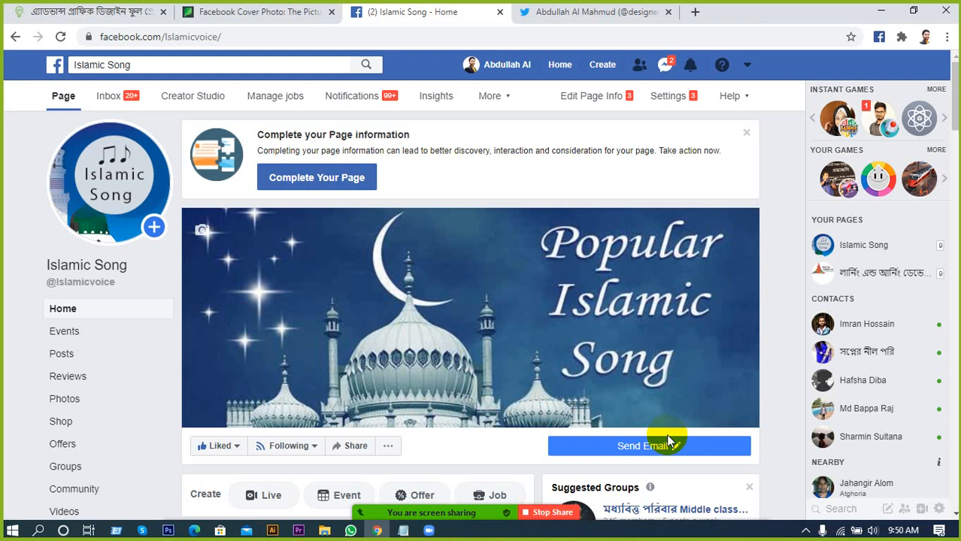
# Step: Examine the page's About and transparency details and the recent video post's views, reach and engagement
pyautogui.scroll(-10, 669, 442)
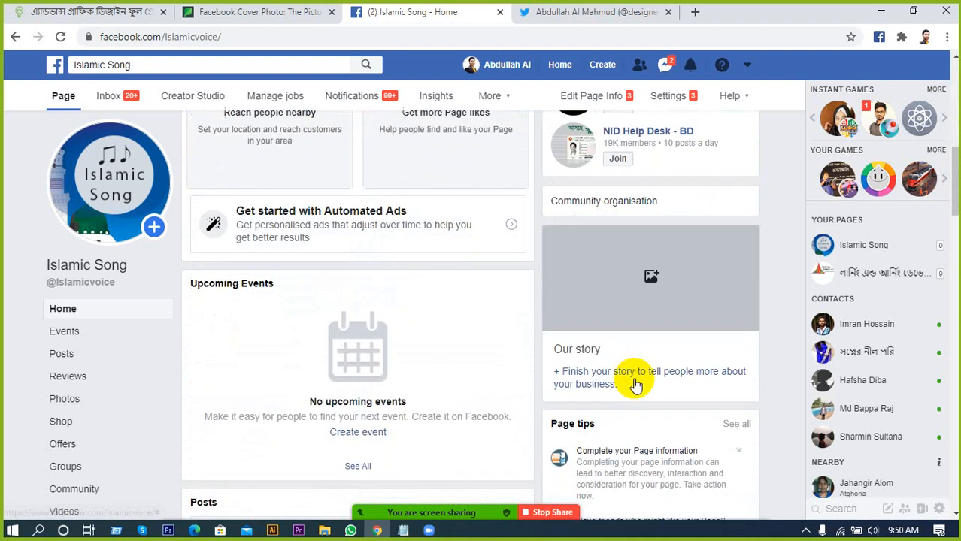
pyautogui.scroll(-6, 669, 315)
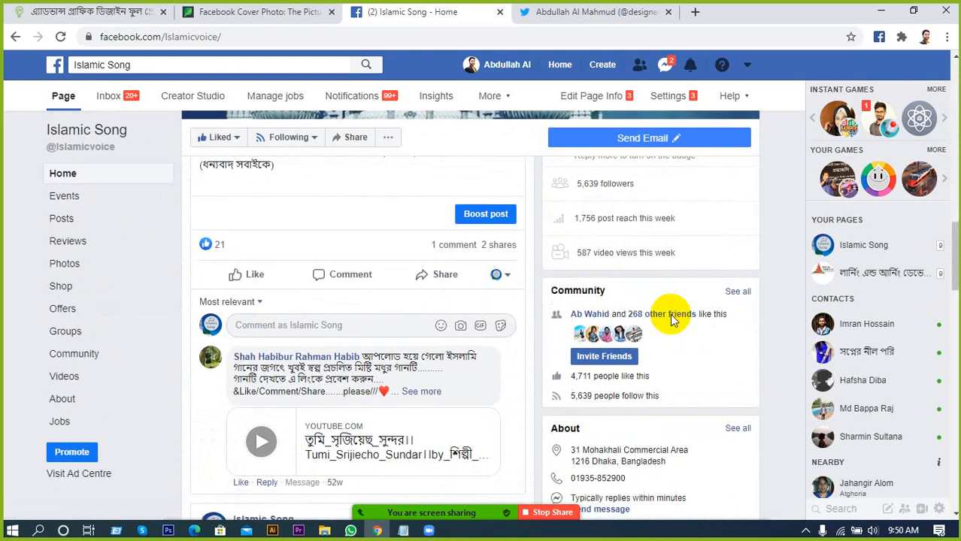
pyautogui.scroll(-4, 681, 312)
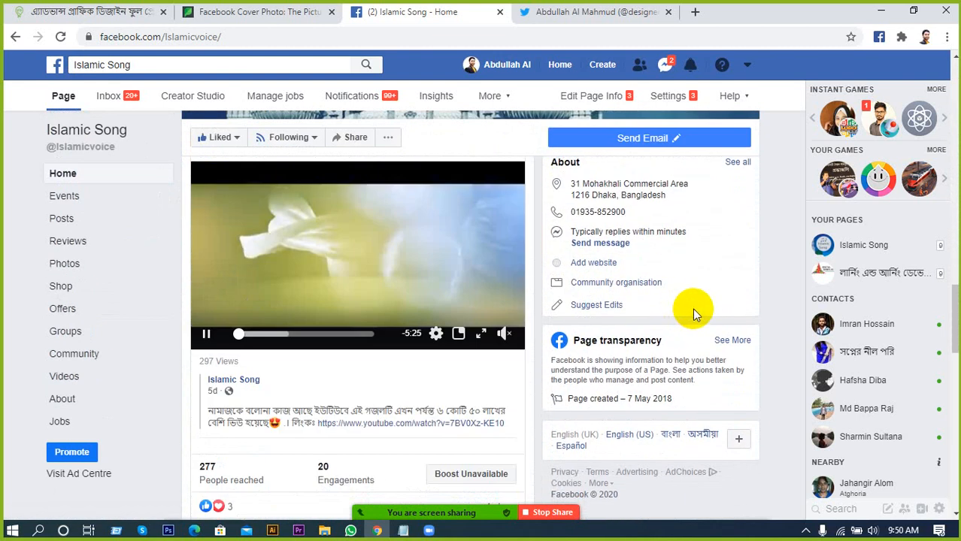
pyautogui.scroll(-1, 692, 308)
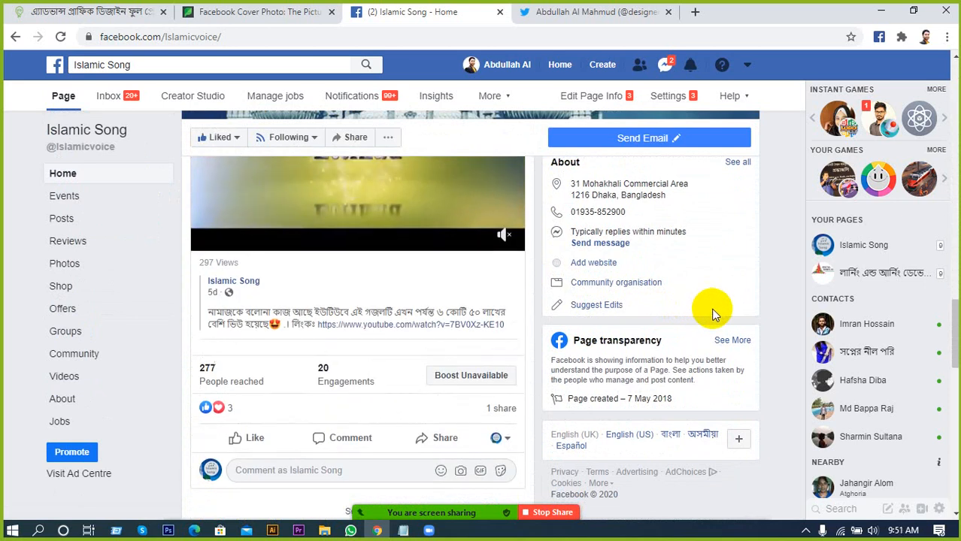
pyautogui.scroll(3, 711, 317)
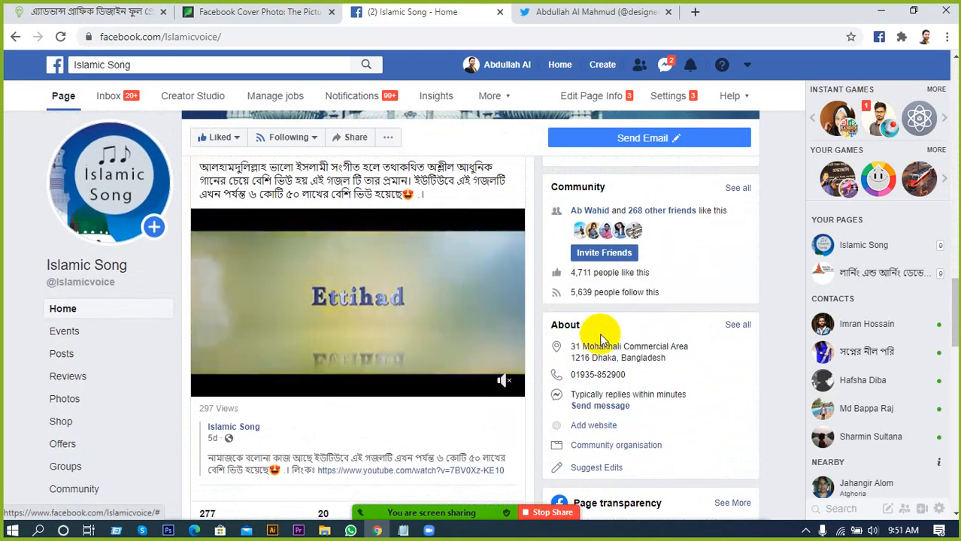
pyautogui.moveTo(382, 331)
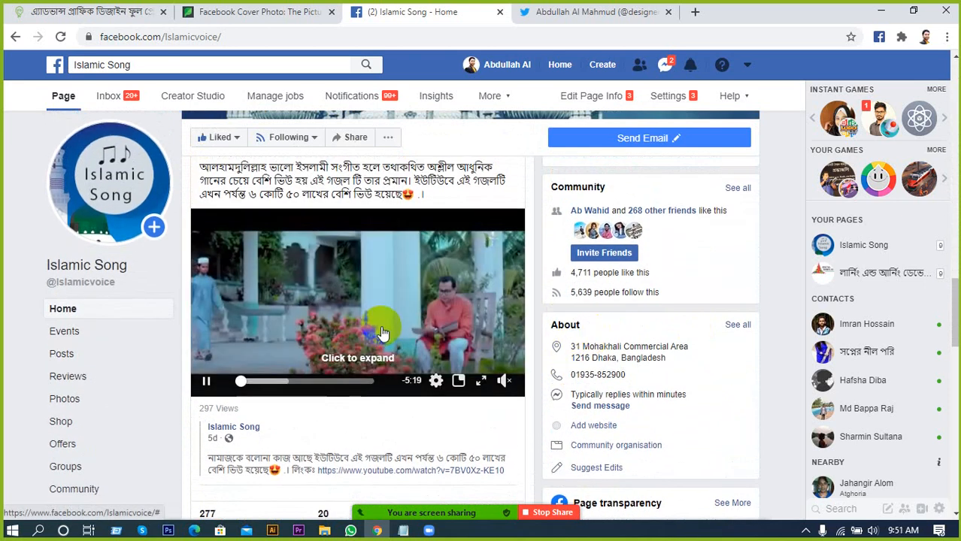
pyautogui.scroll(1, 382, 332)
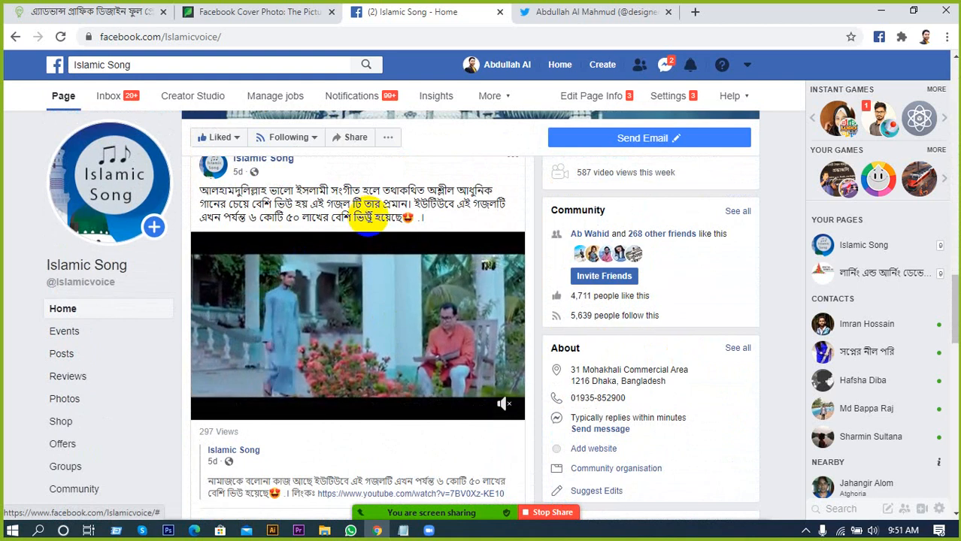
pyautogui.scroll(-1, 365, 221)
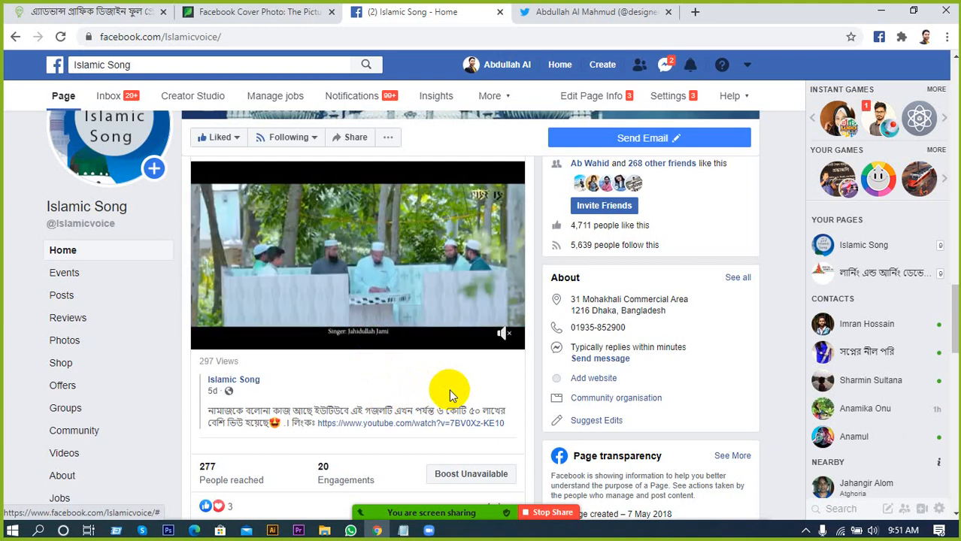
pyautogui.scroll(-2, 449, 396)
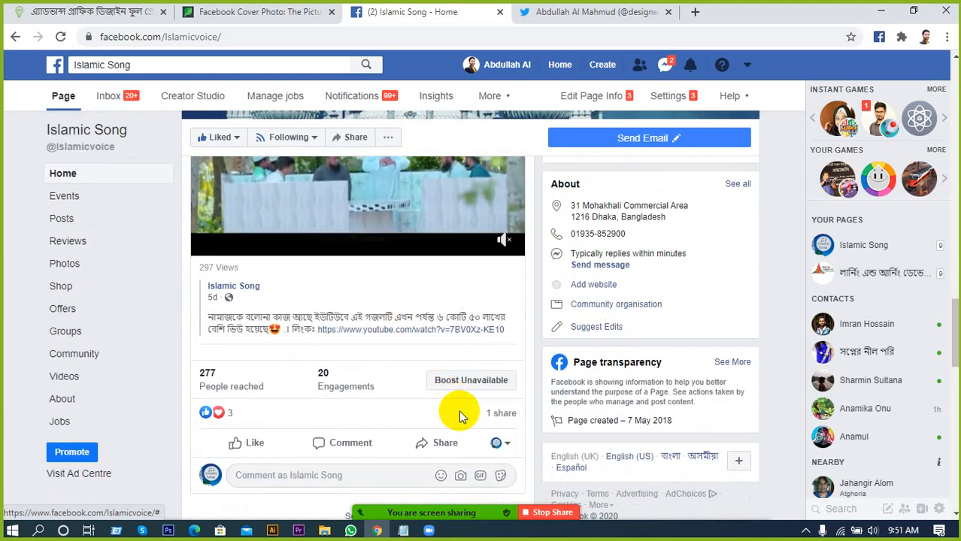
# Step: Look through the Islamic Song page's photos, groups and videos, and return to its cover
pyautogui.scroll(-1, 492, 419)
pyautogui.scroll(-10, 492, 419)
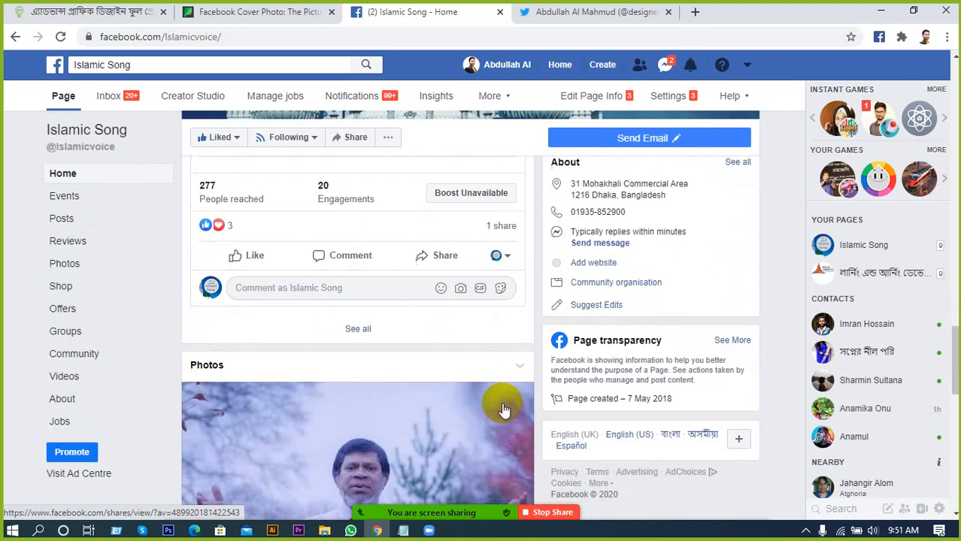
pyautogui.scroll(3, 189, 317)
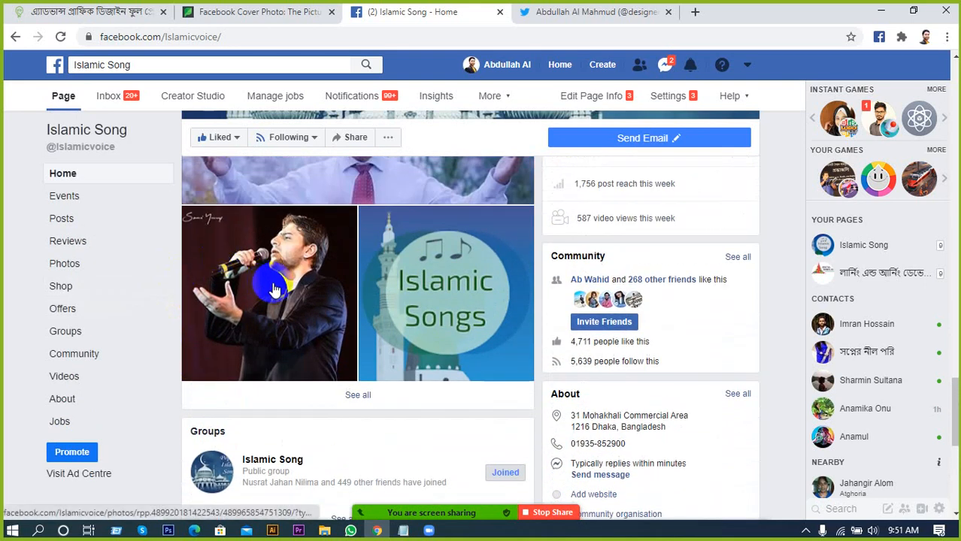
pyautogui.scroll(-5, 272, 283)
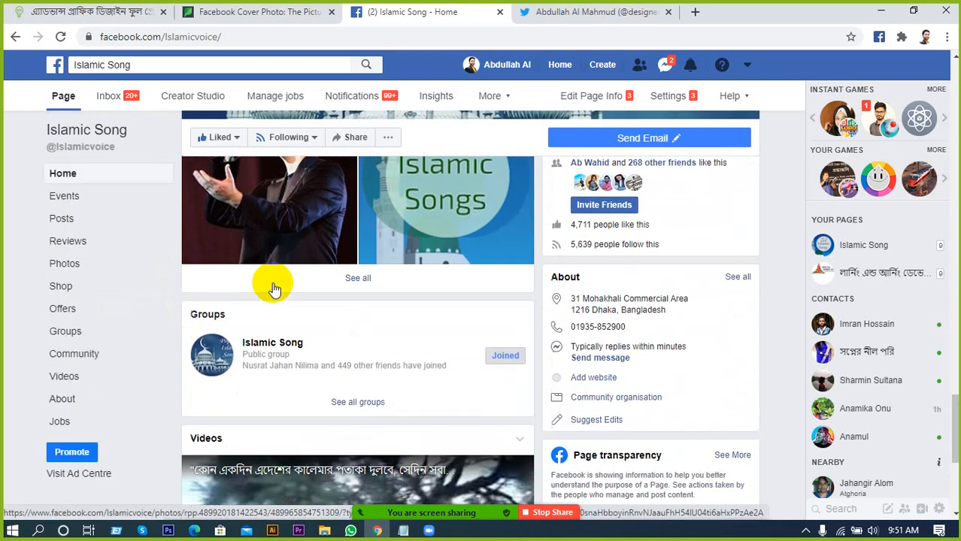
pyautogui.scroll(-1, 357, 263)
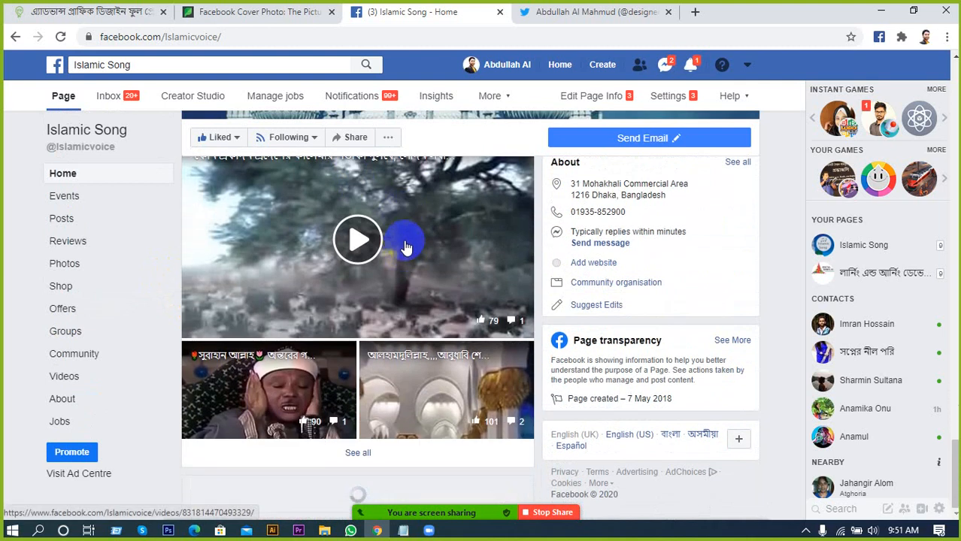
pyautogui.scroll(4, 439, 248)
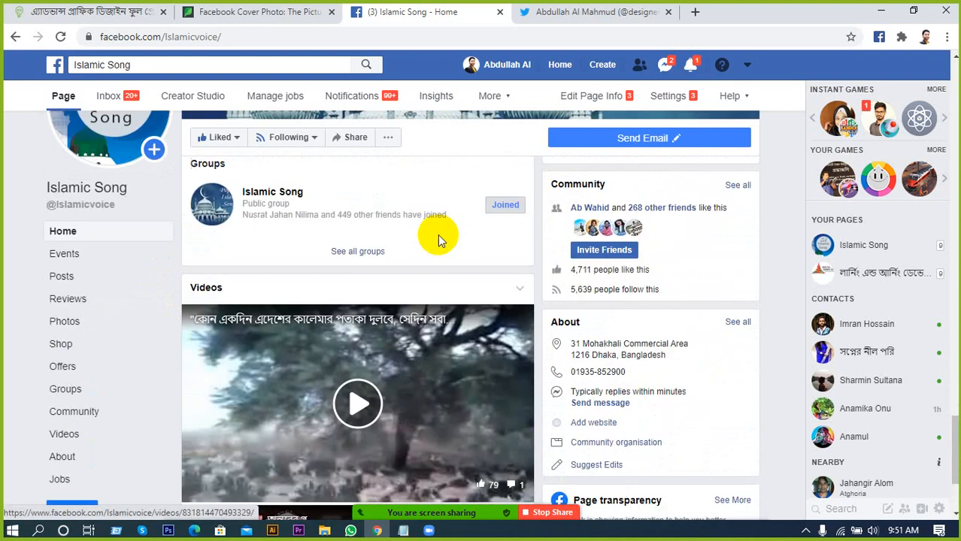
pyautogui.scroll(5, 444, 245)
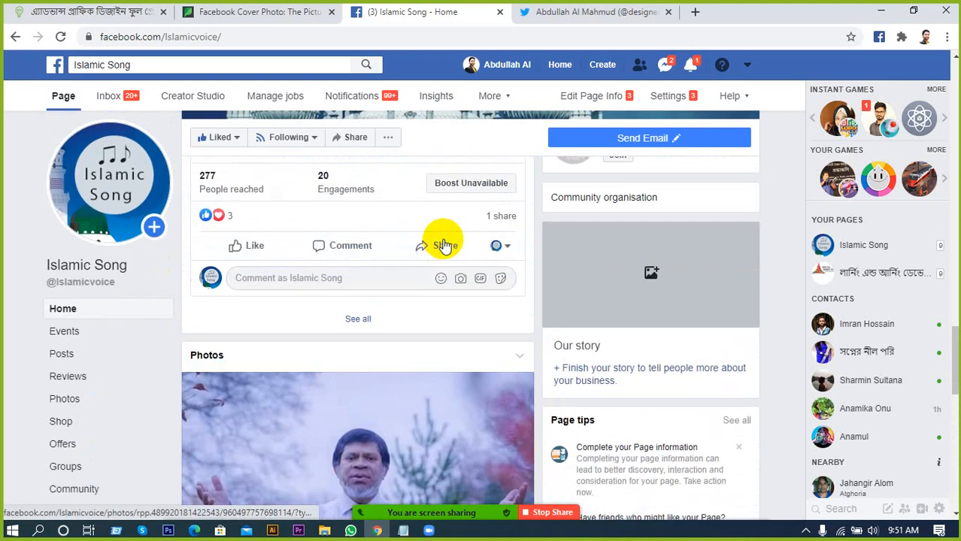
pyautogui.scroll(5, 443, 245)
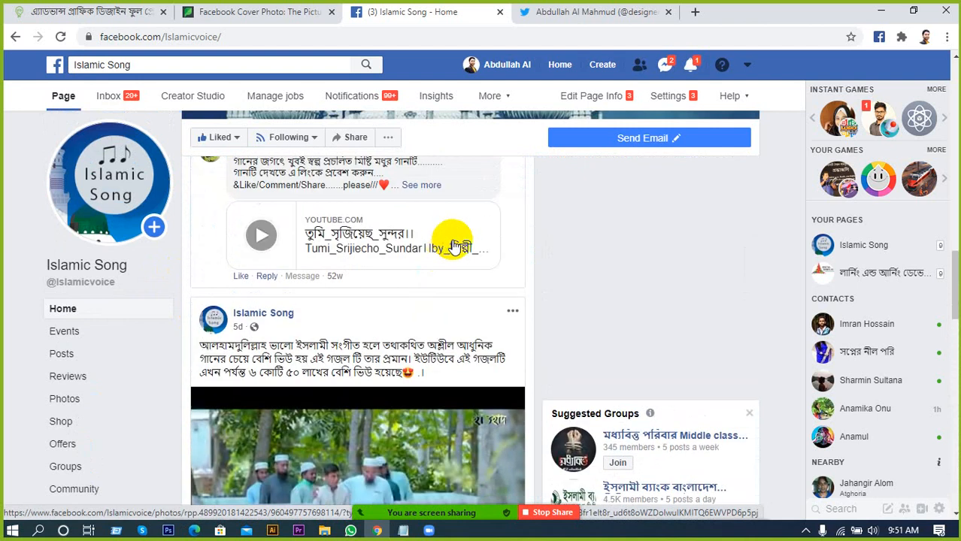
pyautogui.scroll(1, 485, 254)
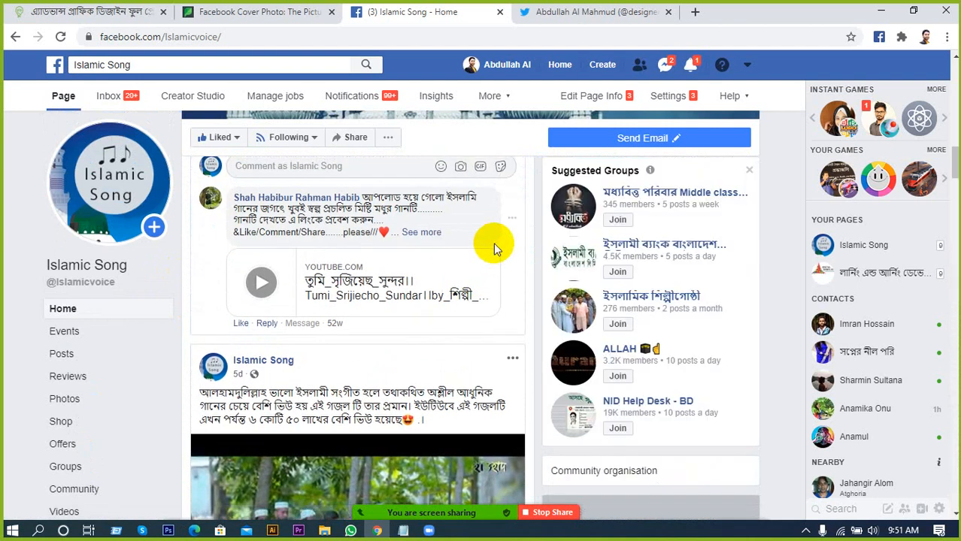
pyautogui.scroll(10, 494, 241)
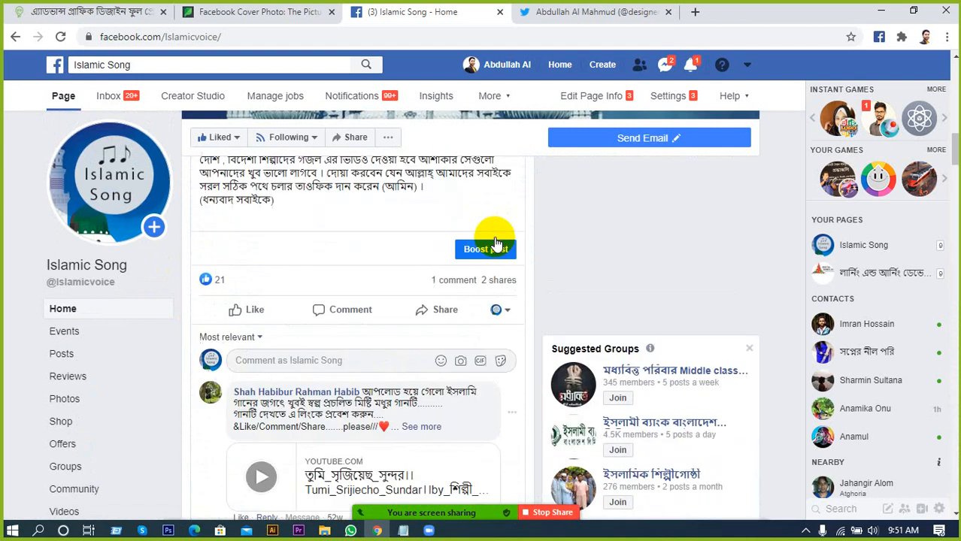
pyautogui.scroll(10, 691, 278)
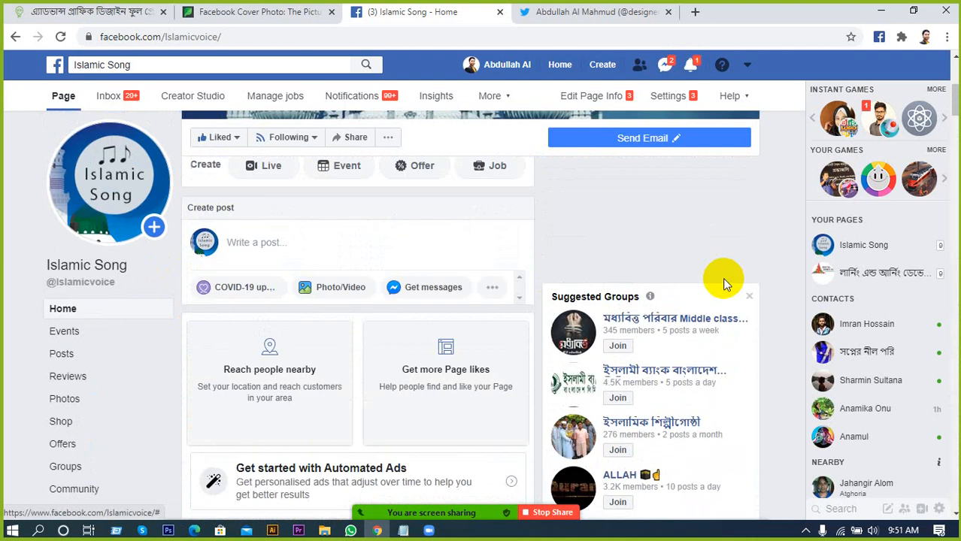
pyautogui.scroll(1, 742, 289)
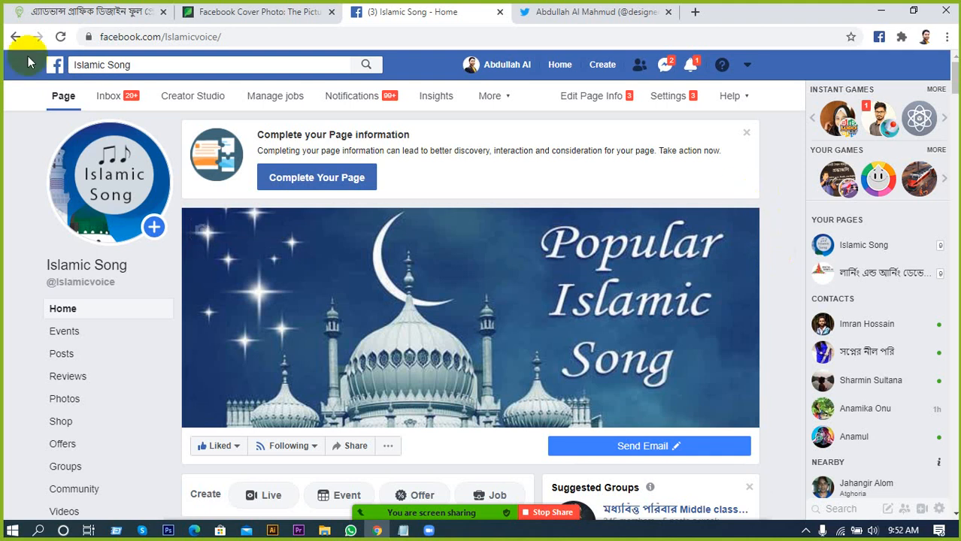
# Step: Search Facebook for "uy lab", limit the results to pages, and open the UY Lab page
pyautogui.click(14, 37)
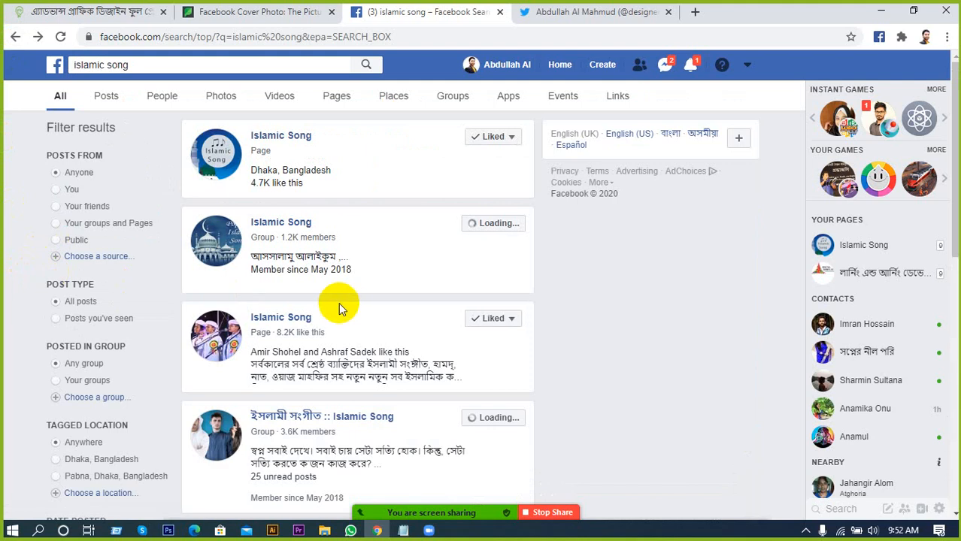
pyautogui.click(14, 38)
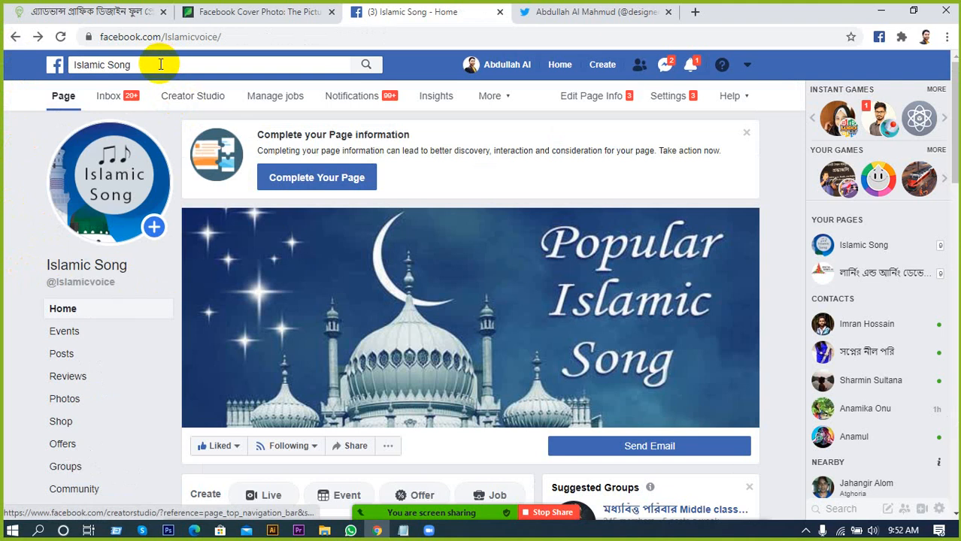
pyautogui.click(161, 63)
pyautogui.write('uy')
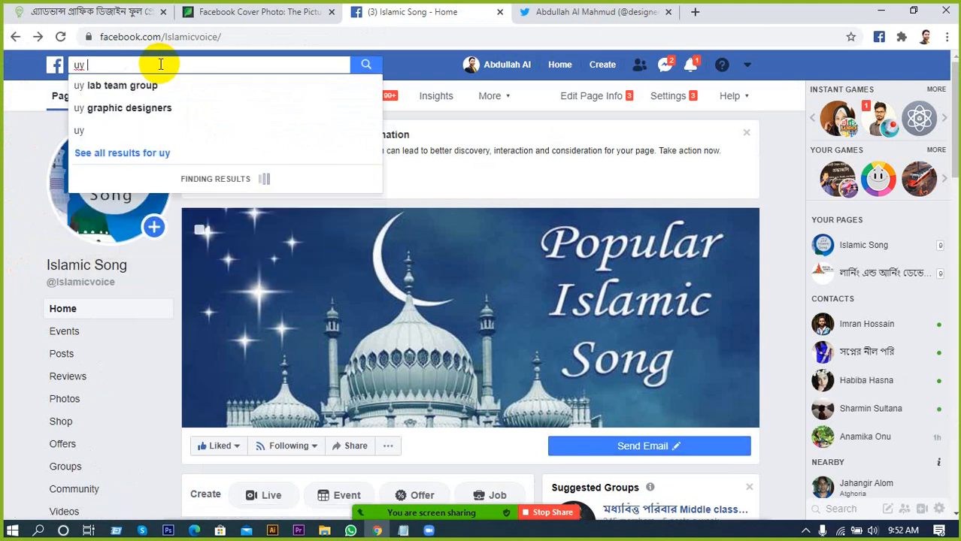
pyautogui.write(' lab')
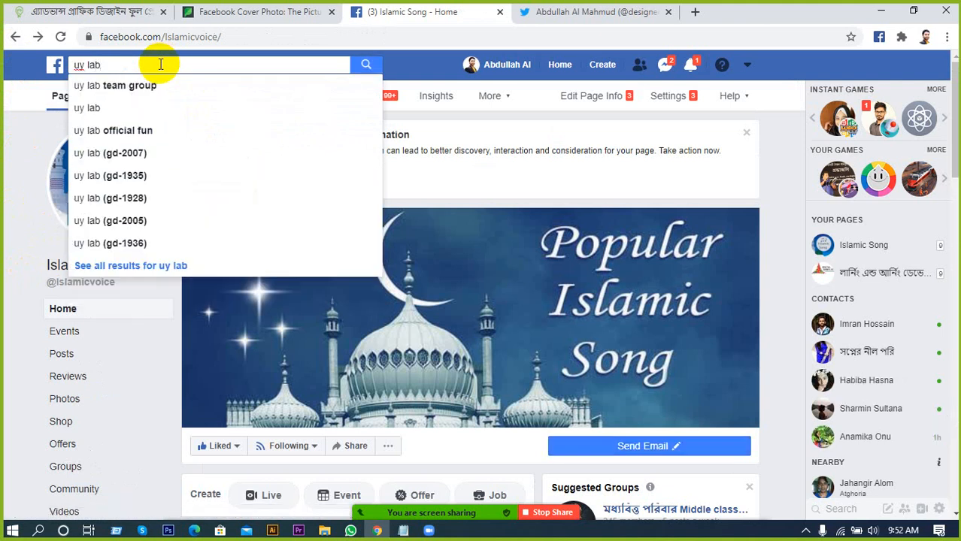
pyautogui.click(119, 110)
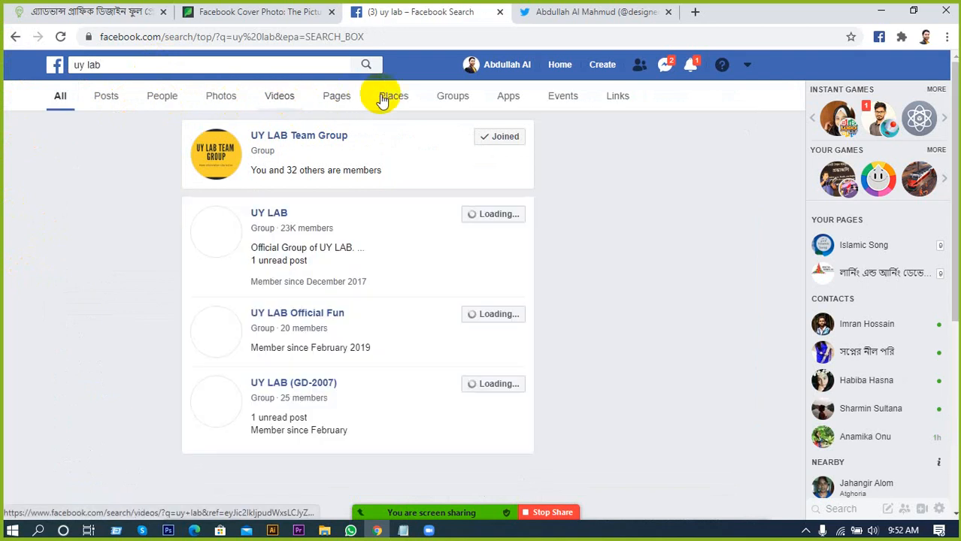
pyautogui.click(336, 102)
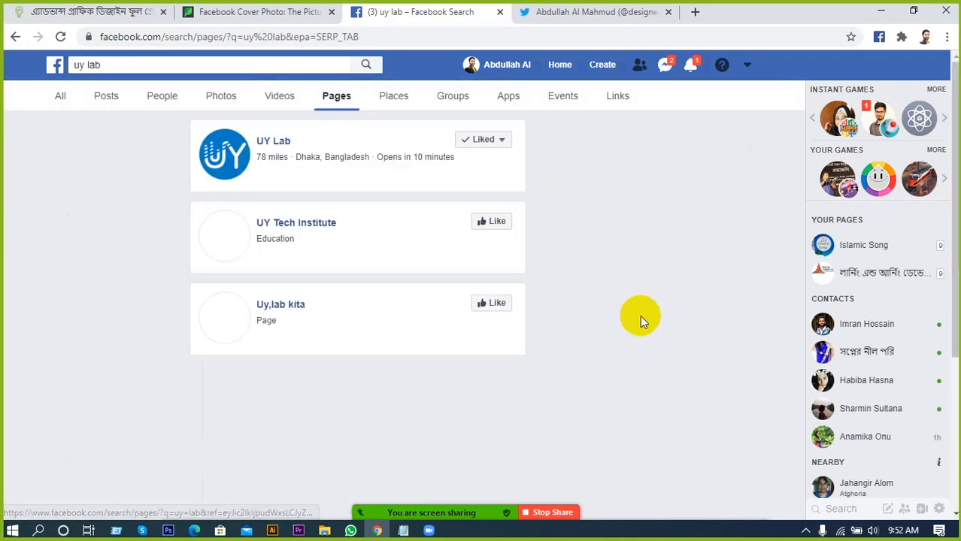
pyautogui.click(279, 148)
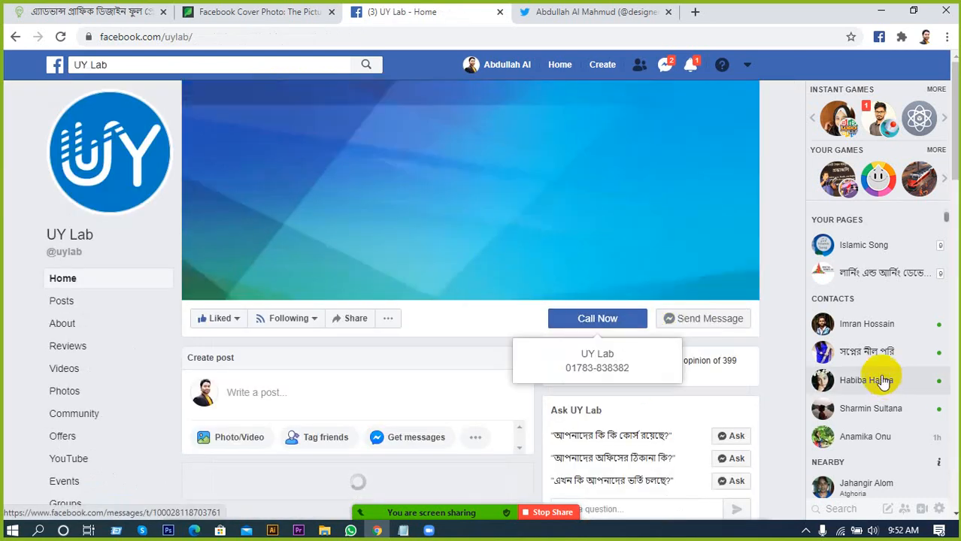
# Step: Examine UY Lab's animated cover, recent posts, community and About details, and videos
pyautogui.scroll(-1, 794, 328)
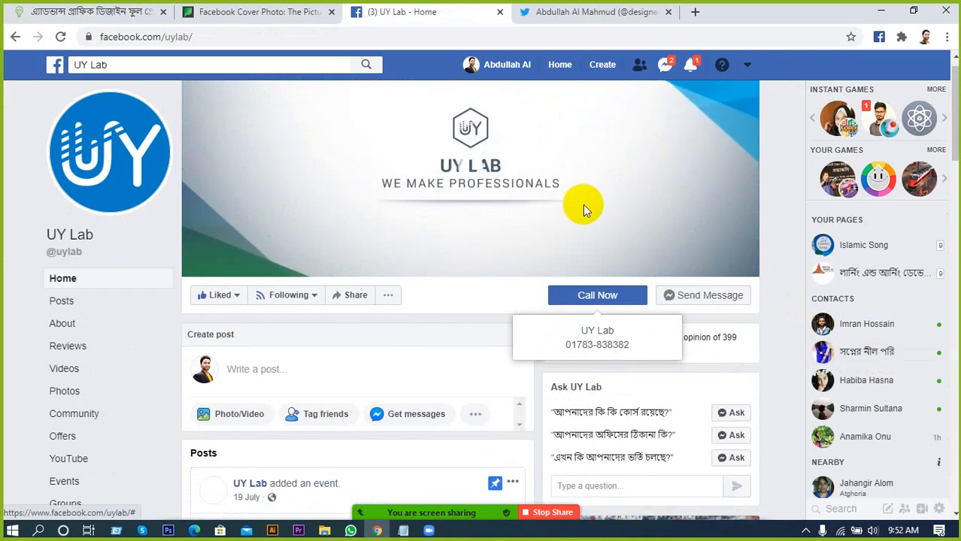
pyautogui.scroll(1, 594, 201)
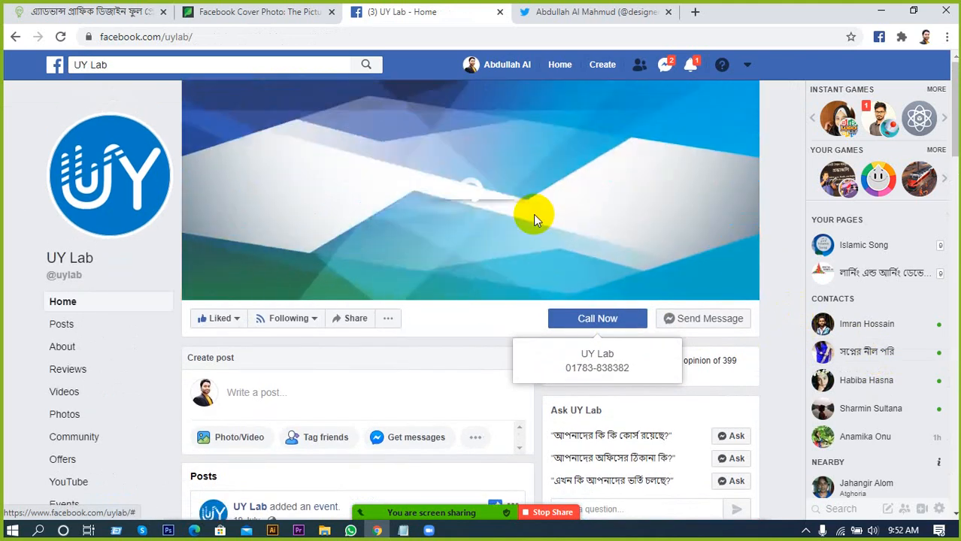
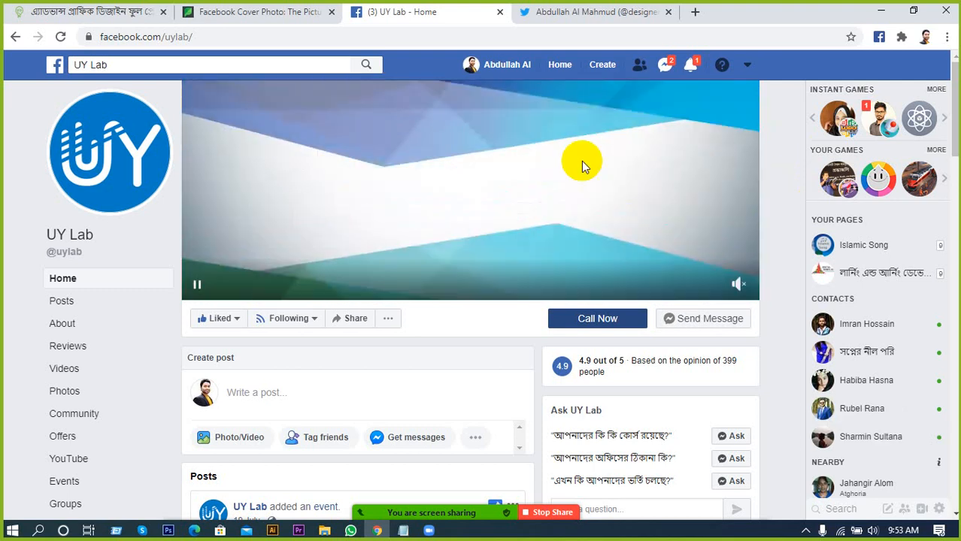
pyautogui.scroll(-3, 596, 263)
pyautogui.scroll(-5, 596, 321)
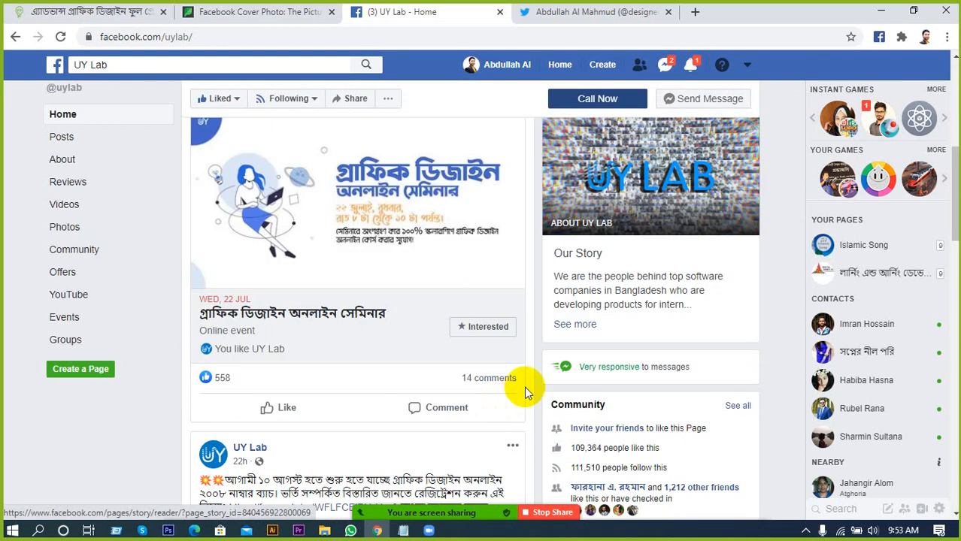
pyautogui.scroll(-3, 540, 375)
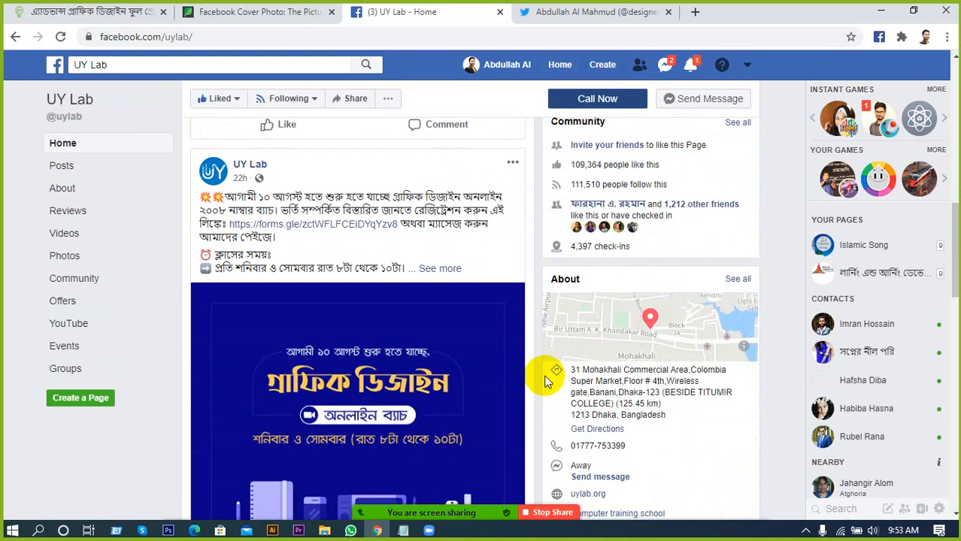
pyautogui.scroll(-8, 552, 380)
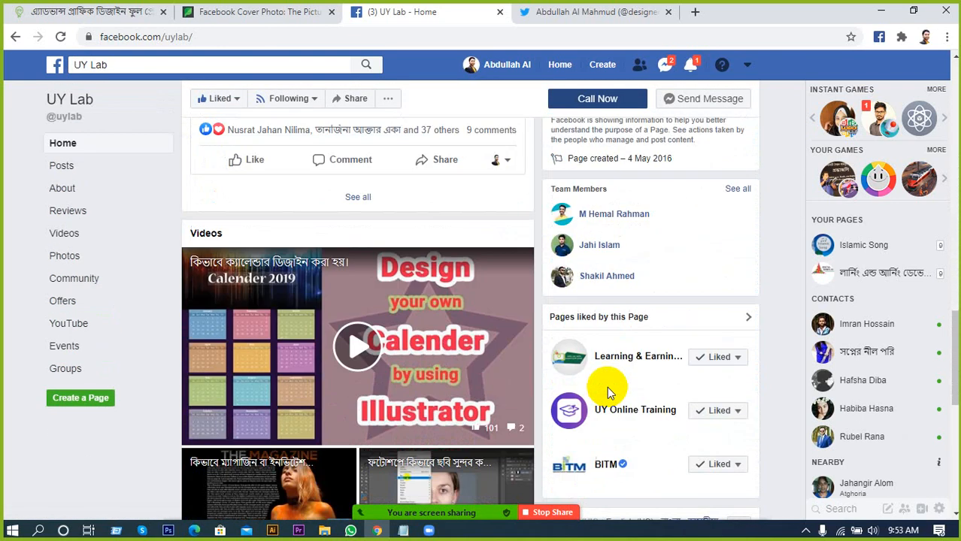
pyautogui.scroll(-4, 613, 391)
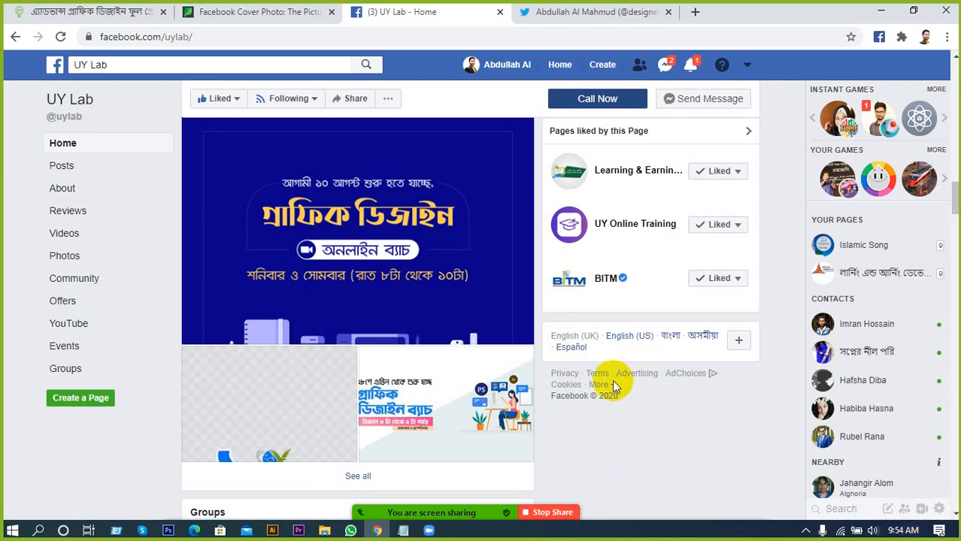
# Step: View the blue graphic design batch image from UY Lab's photos enlarged, and return to the page
pyautogui.scroll(1, 612, 380)
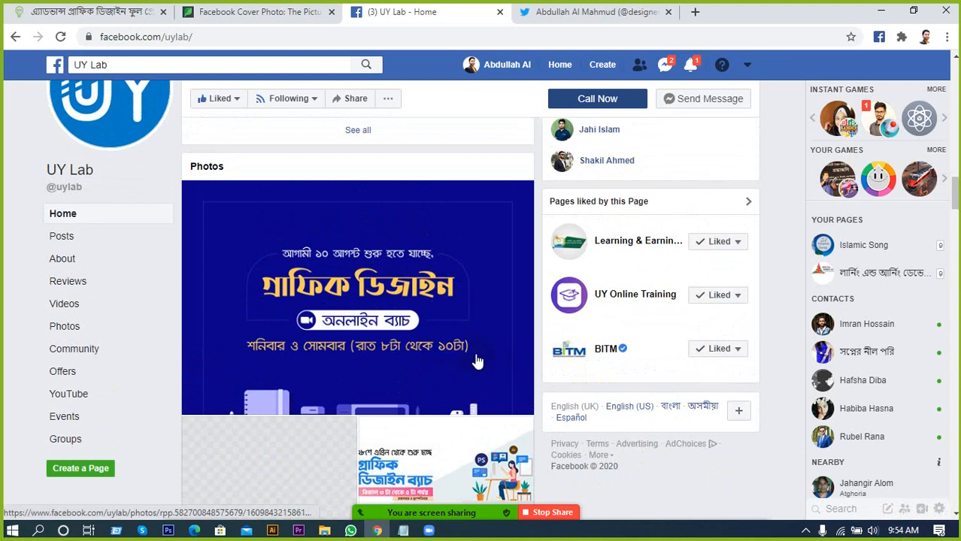
pyautogui.scroll(-1, 485, 354)
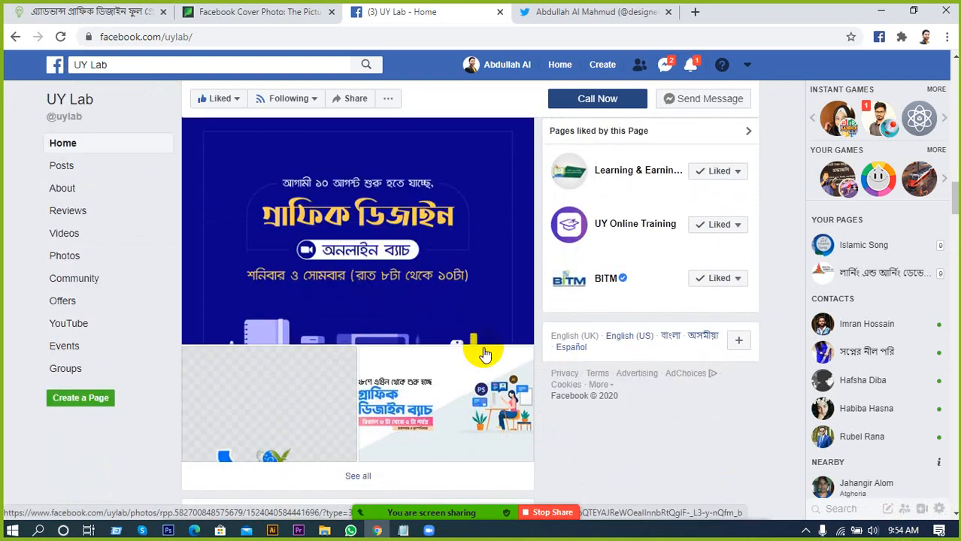
pyautogui.scroll(-1, 485, 354)
pyautogui.scroll(1, 437, 309)
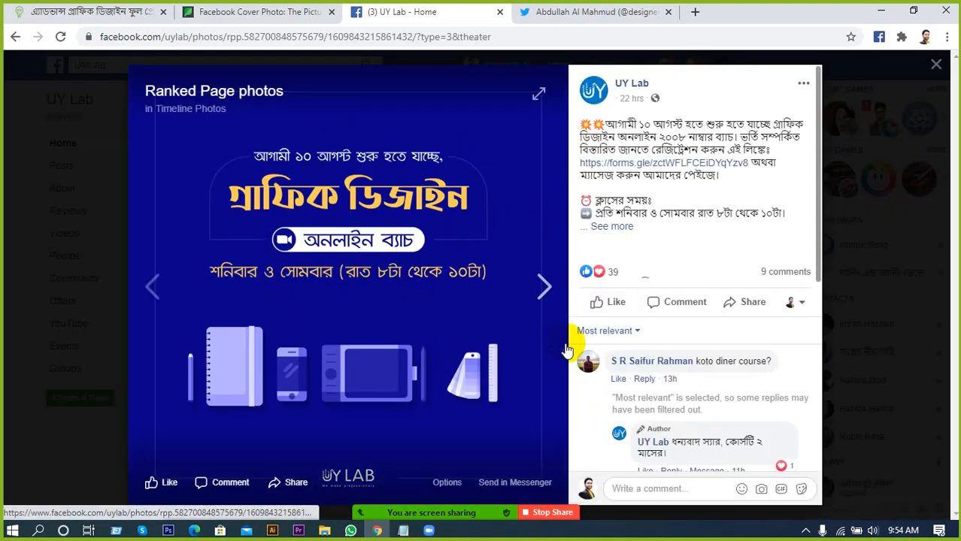
pyautogui.click(32, 425)
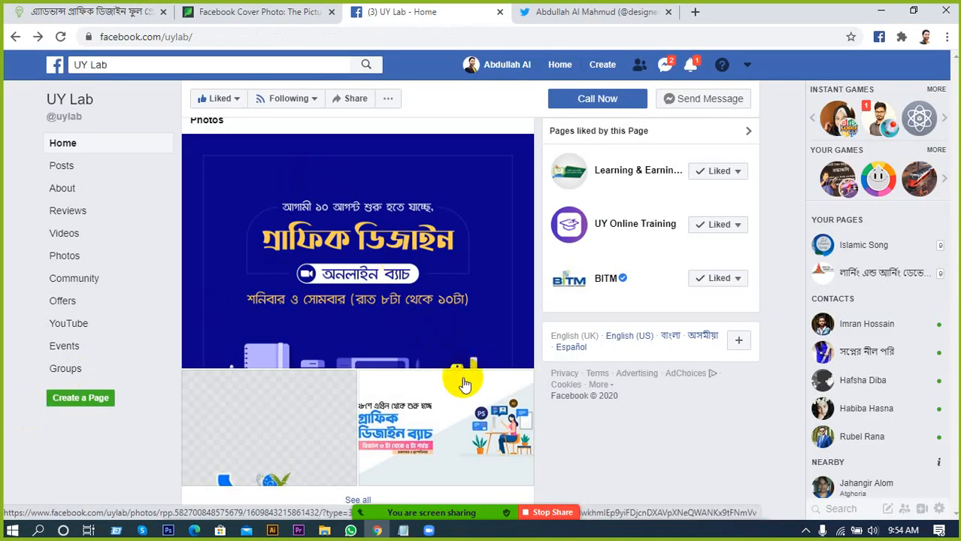
# Step: Review UY Lab's photo section, groups, page transparency, team members and liked pages
pyautogui.scroll(2, 462, 364)
pyautogui.scroll(-1, 481, 361)
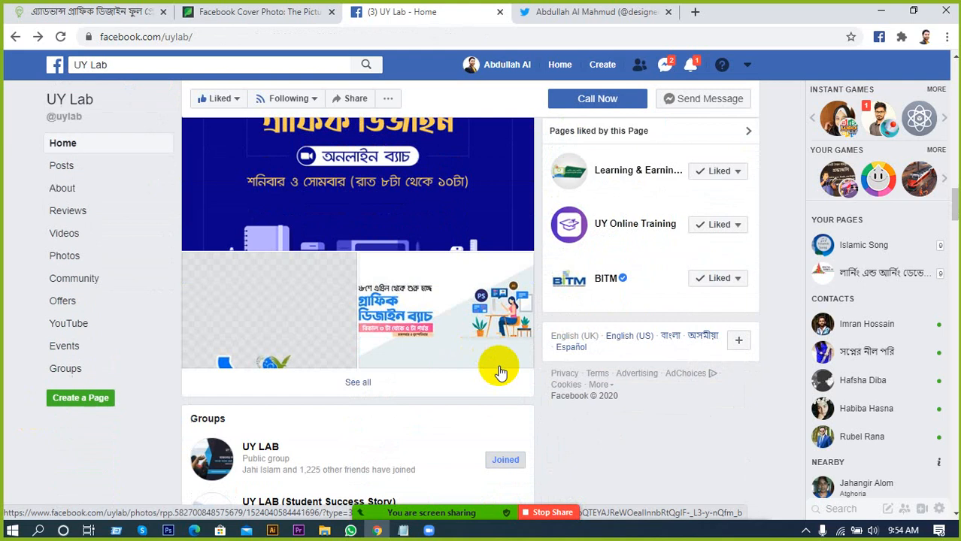
pyautogui.scroll(1, 568, 388)
pyautogui.scroll(1, 554, 404)
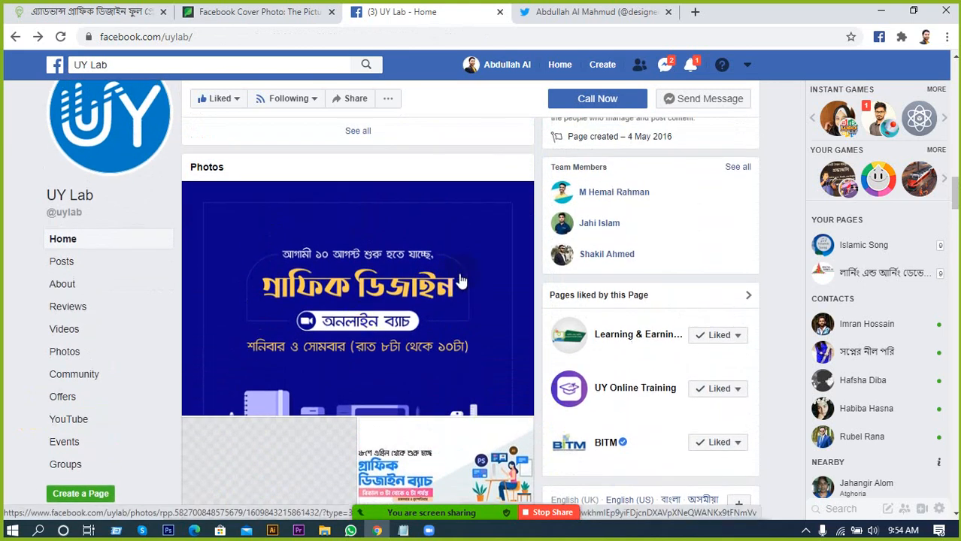
pyautogui.scroll(3, 699, 431)
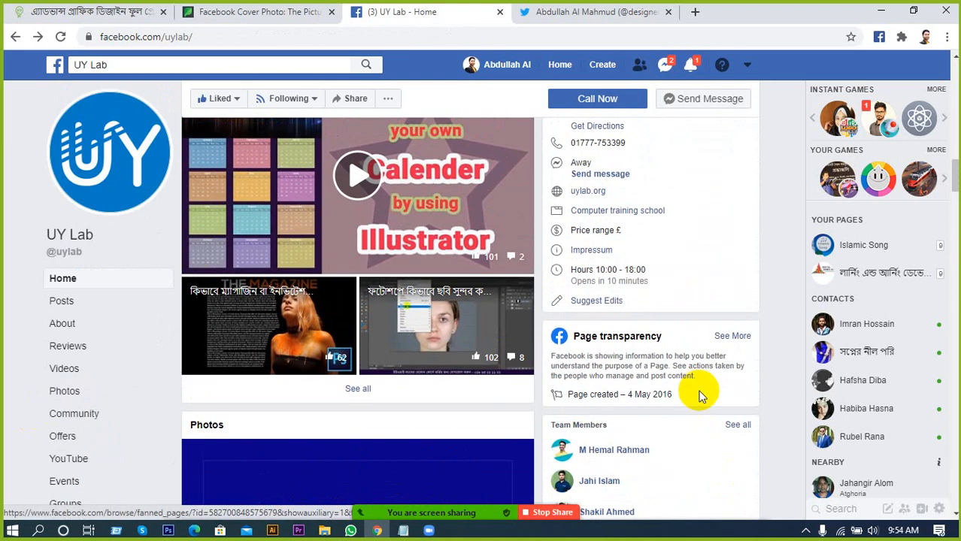
pyautogui.scroll(-4, 699, 406)
pyautogui.scroll(-1, 703, 425)
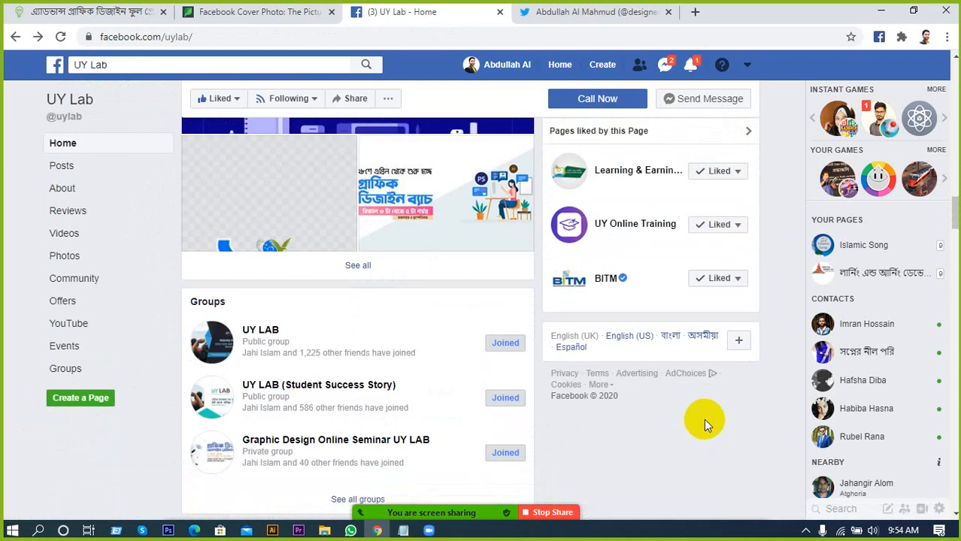
pyautogui.scroll(2, 703, 418)
pyautogui.scroll(2, 706, 406)
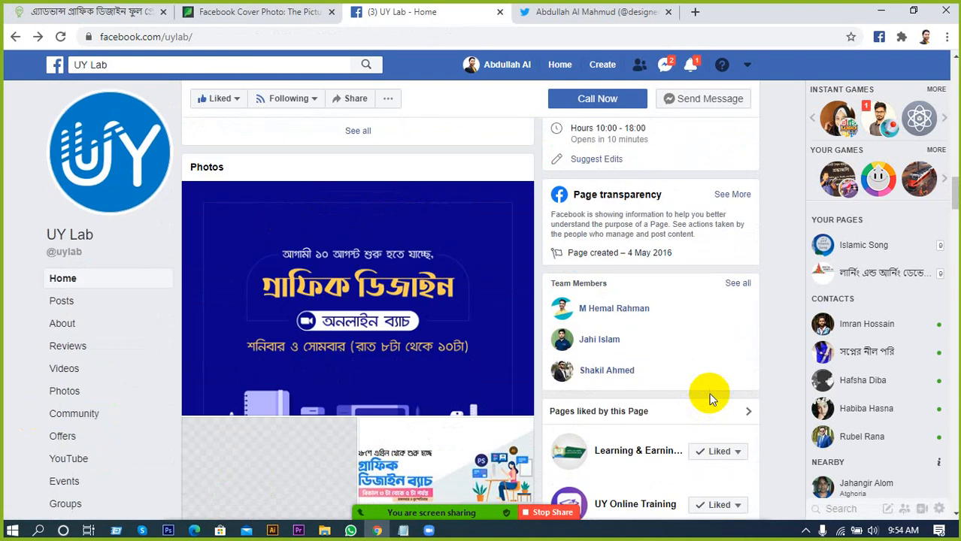
pyautogui.scroll(-1, 707, 394)
pyautogui.scroll(2, 684, 425)
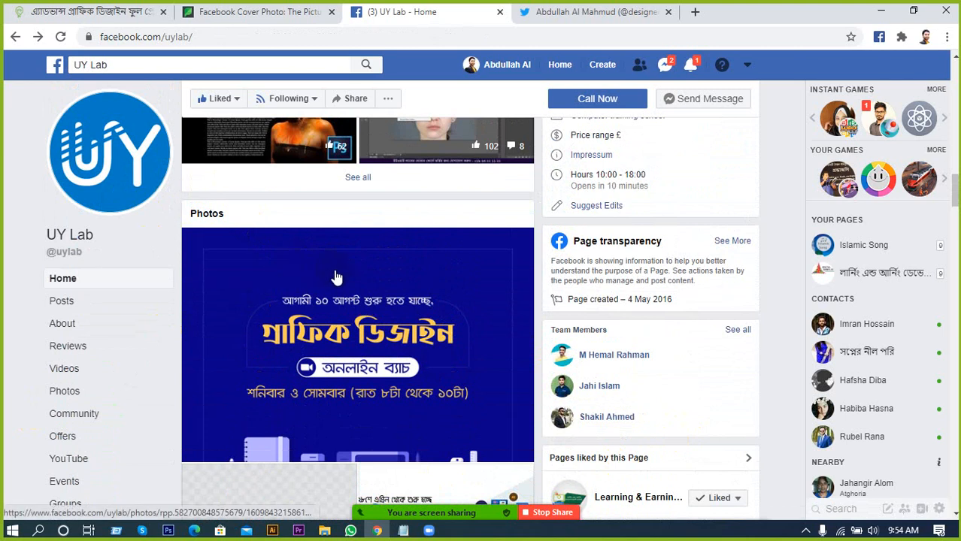
# Step: Open the Photoshop photo-retouching video from UY Lab's videos section and pause it near the start
pyautogui.scroll(1, 363, 266)
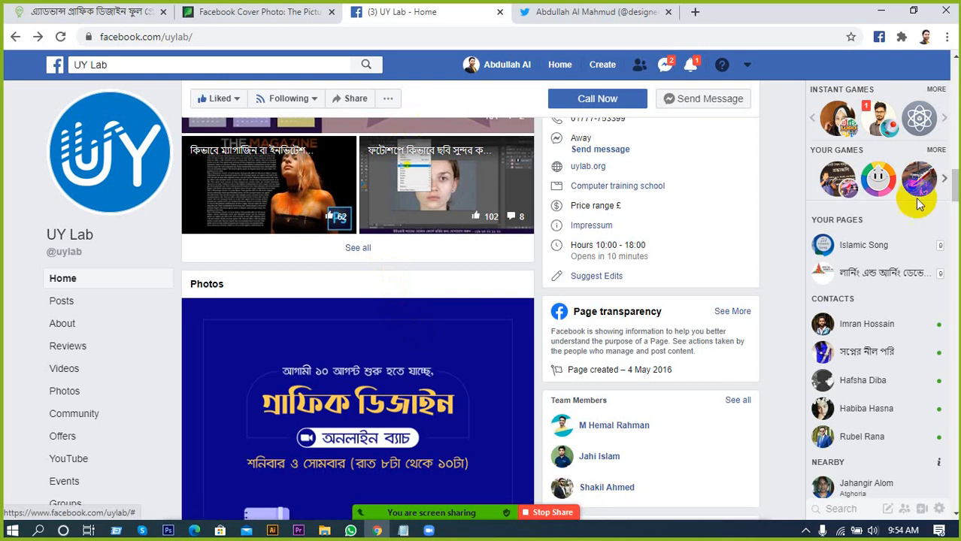
pyautogui.scroll(-1, 654, 301)
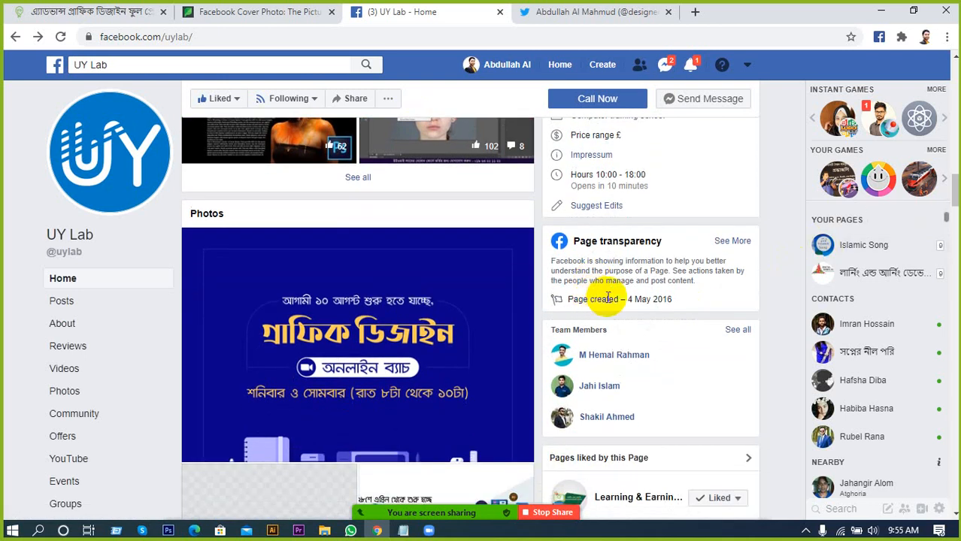
pyautogui.scroll(1, 593, 302)
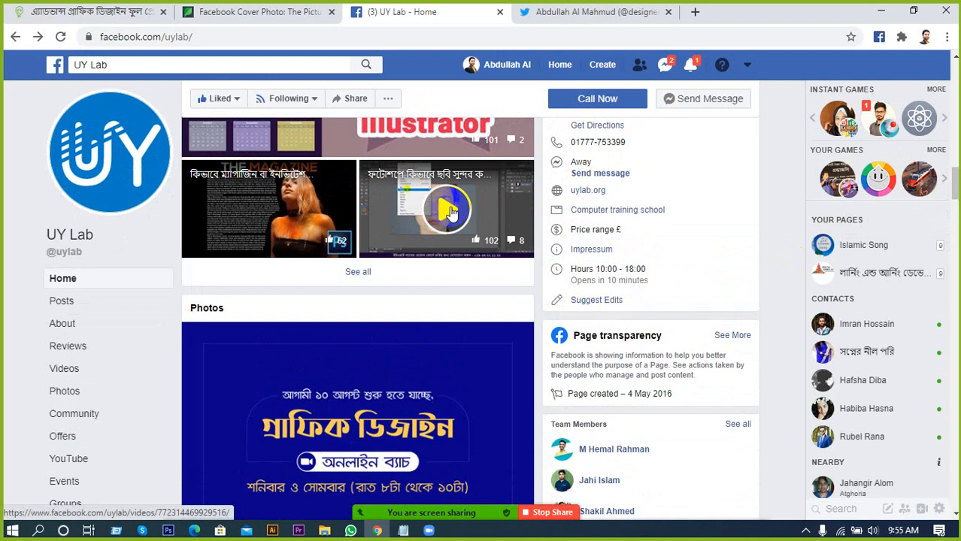
pyautogui.click(449, 211)
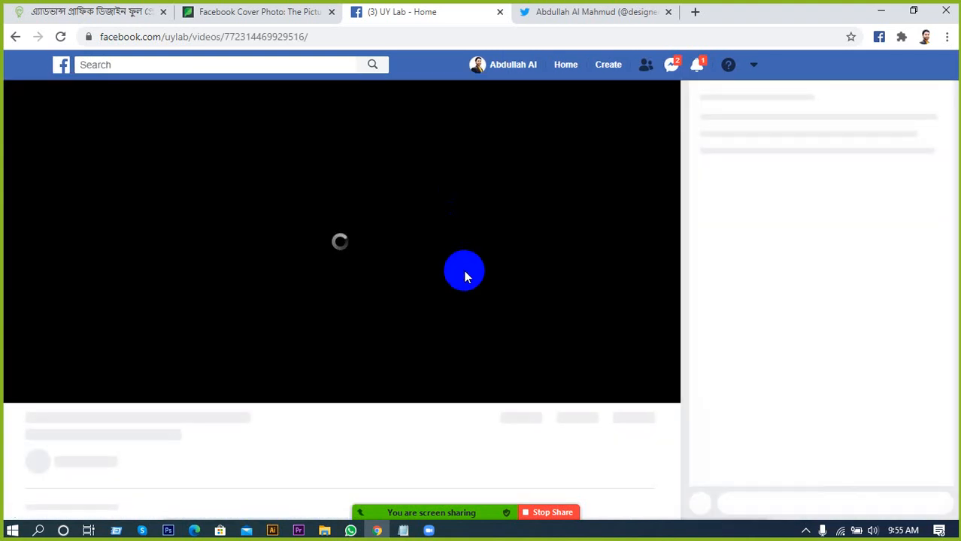
pyautogui.click(96, 386)
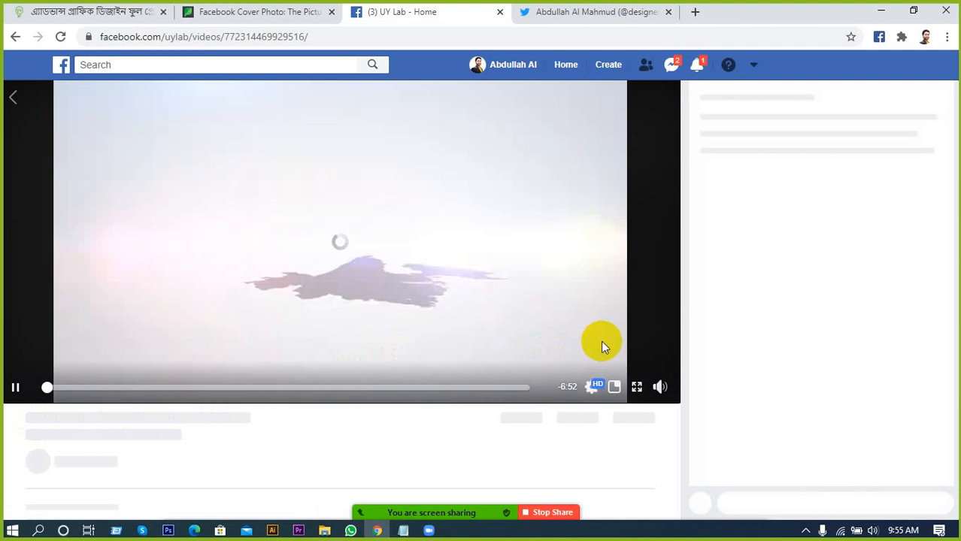
pyautogui.moveTo(13, 388)
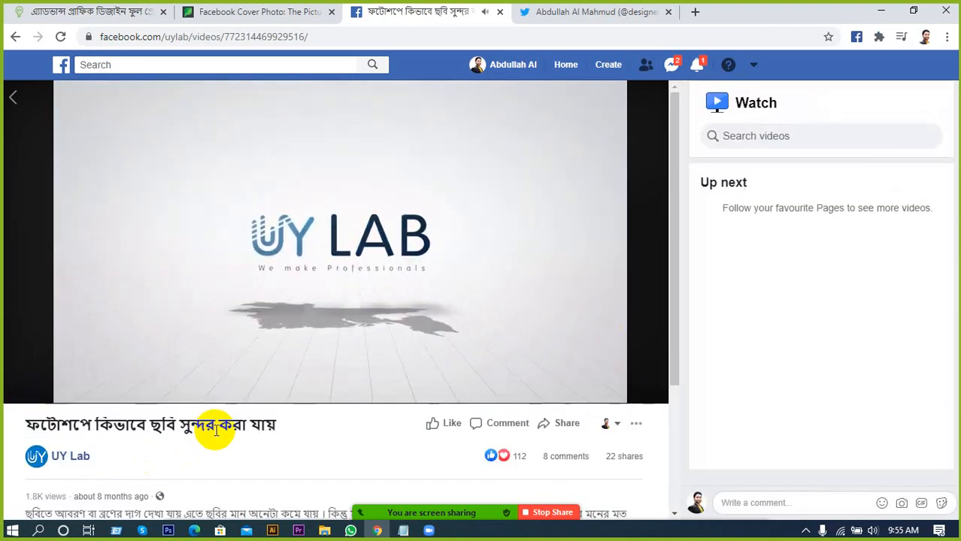
pyautogui.scroll(-1, 253, 406)
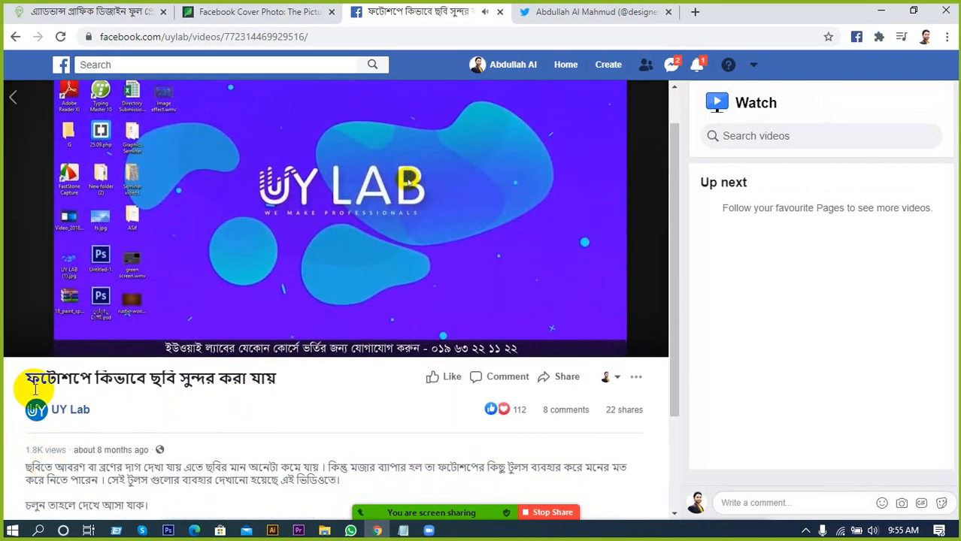
pyautogui.click(18, 344)
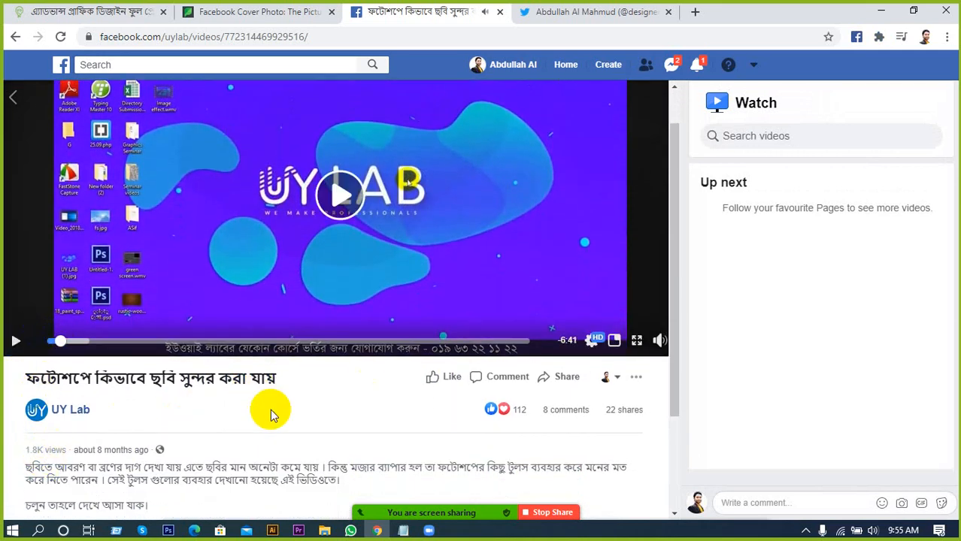
# Step: Review the video's description, preview one frame early and one near the end, and return to the UY Lab page
pyautogui.scroll(-1, 150, 412)
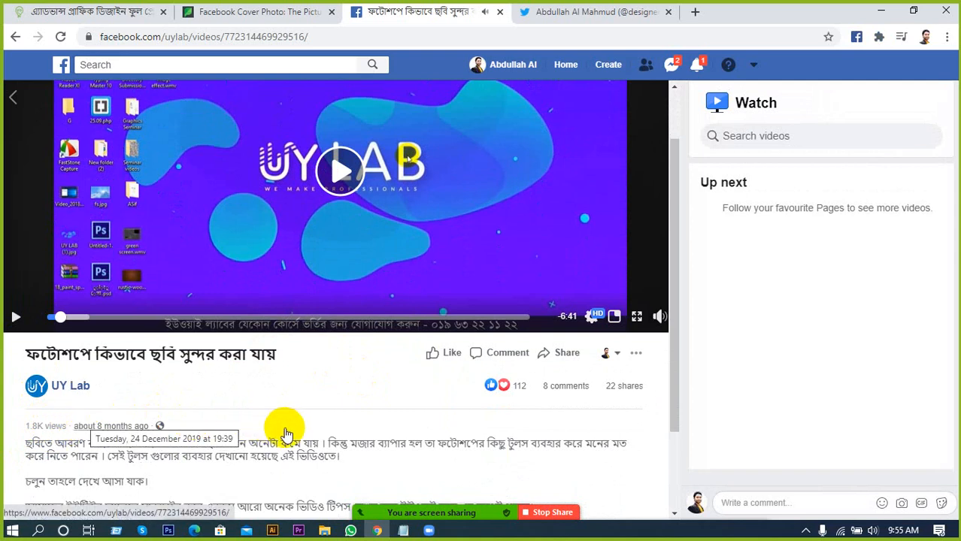
pyautogui.scroll(2, 353, 436)
pyautogui.scroll(1, 368, 440)
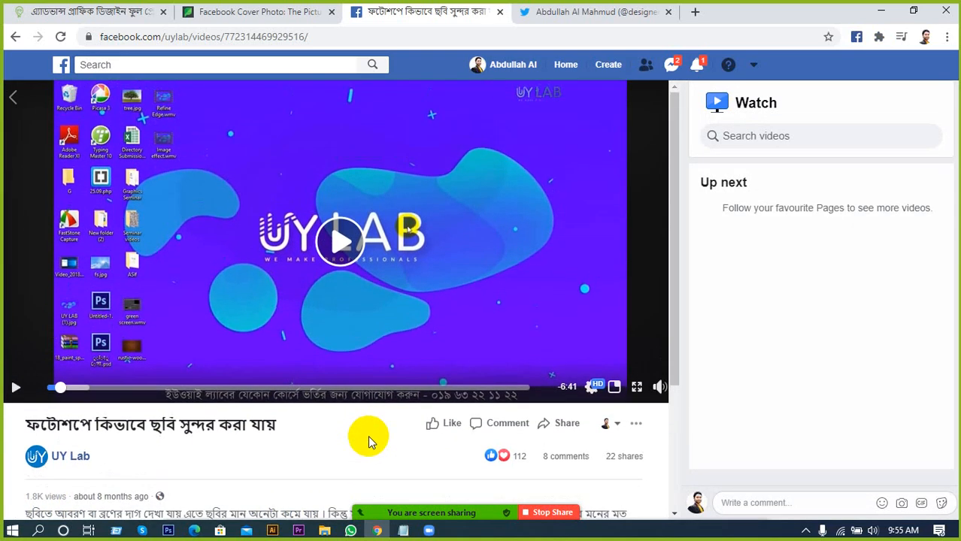
pyautogui.click(84, 388)
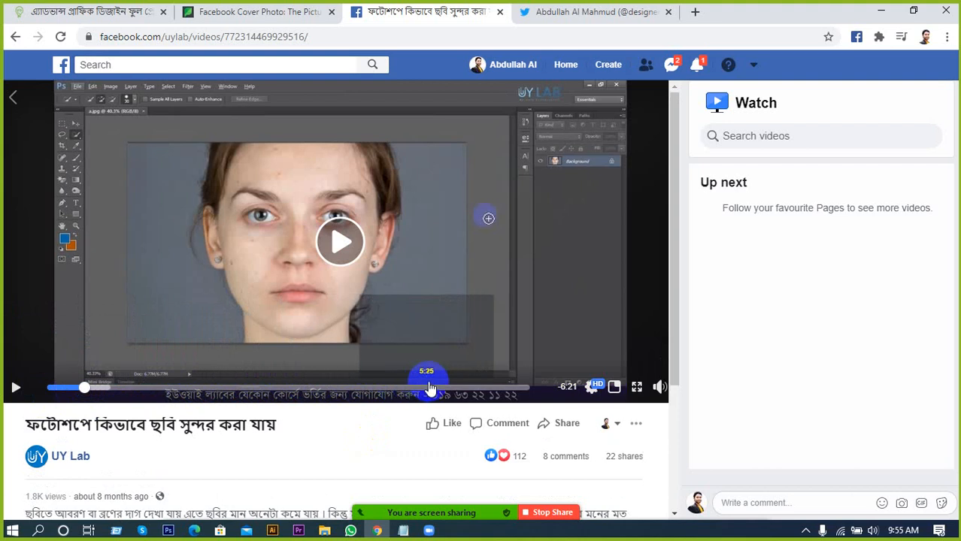
pyautogui.click(476, 389)
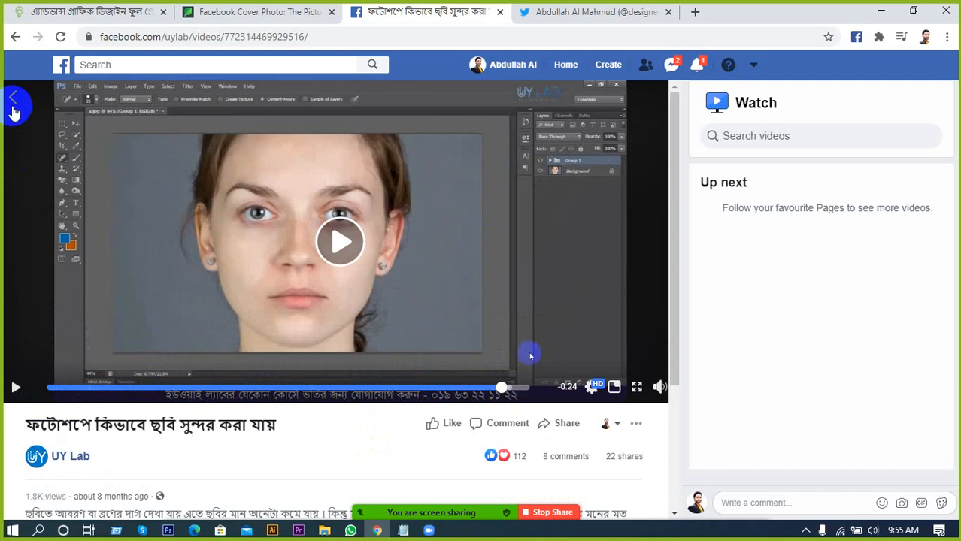
pyautogui.click(474, 475)
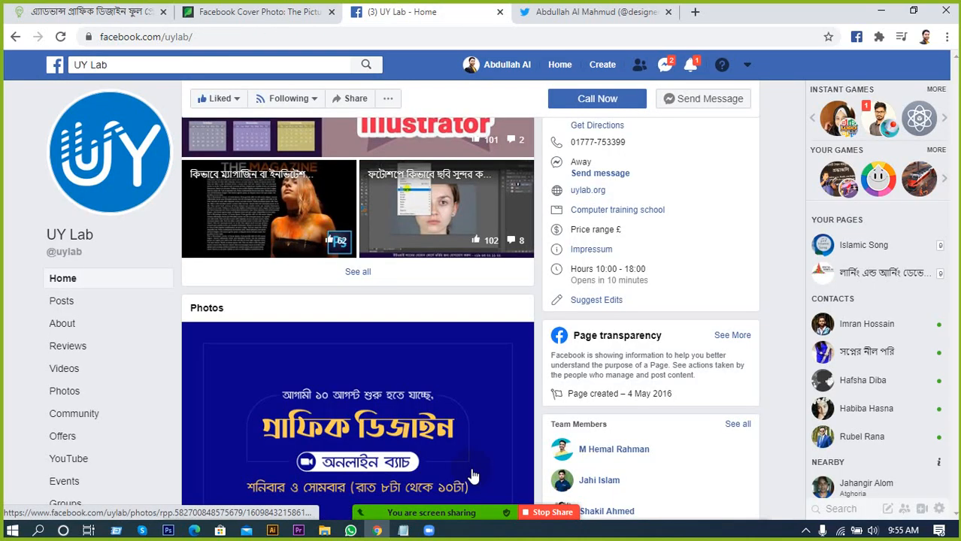
# Step: Look back over UY Lab's posts, then switch to Photoshop and view the Twitter.psd cover
pyautogui.scroll(4, 497, 365)
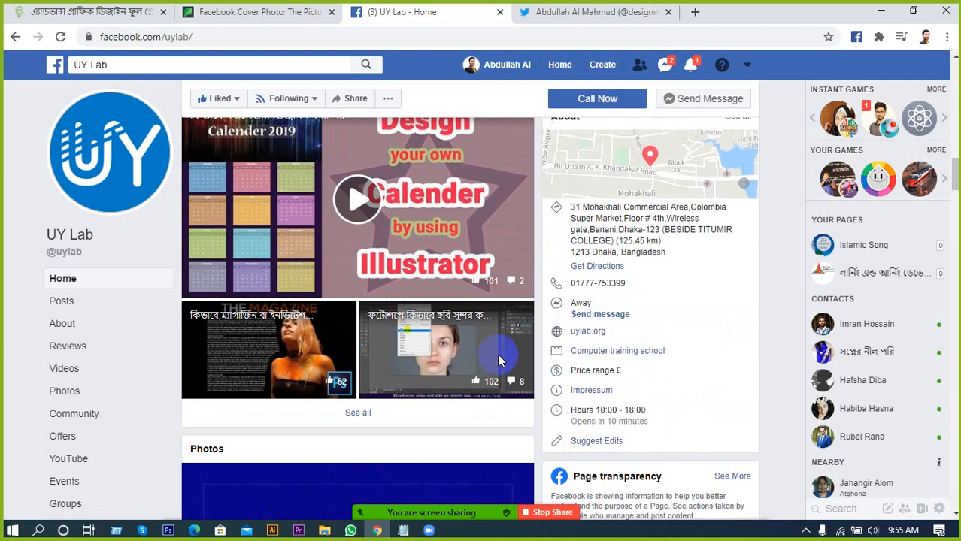
pyautogui.scroll(3, 530, 370)
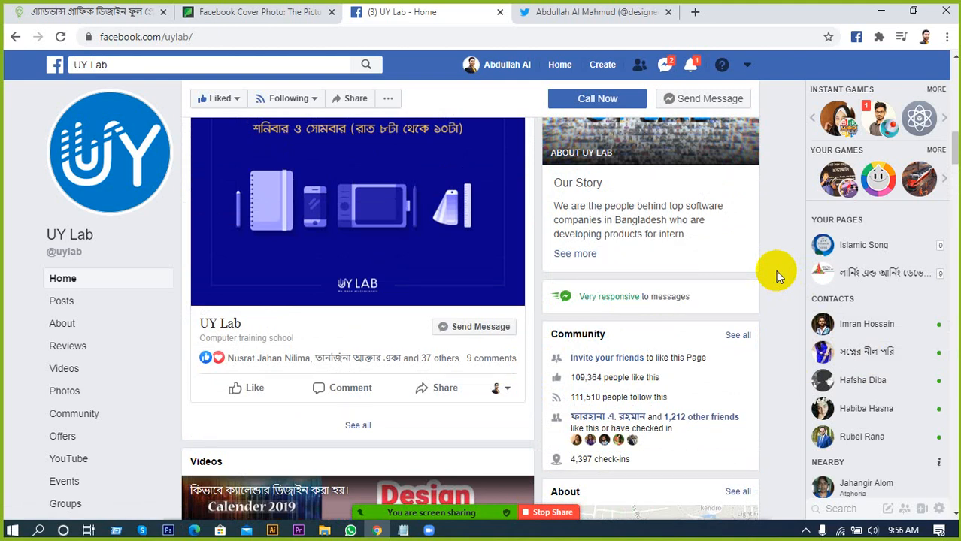
pyautogui.scroll(5, 781, 270)
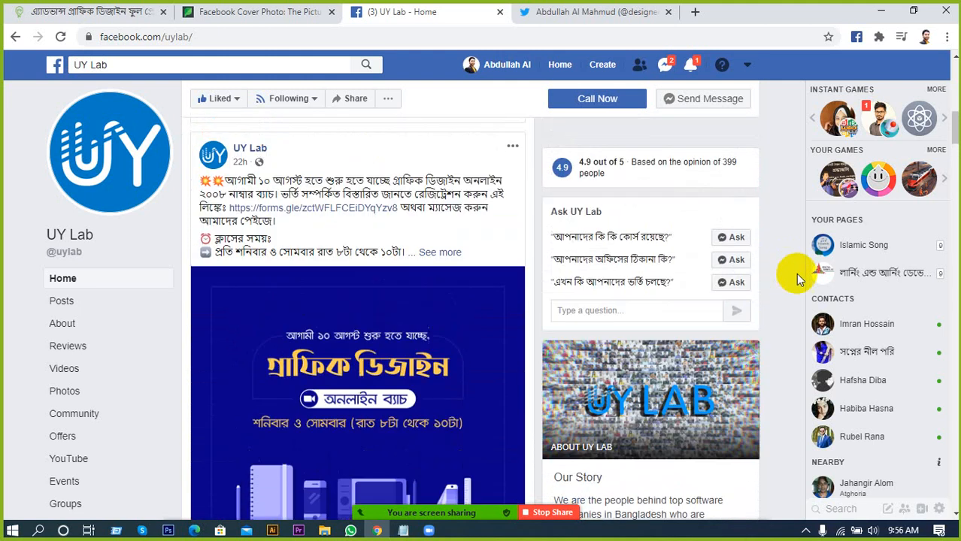
pyautogui.scroll(4, 798, 277)
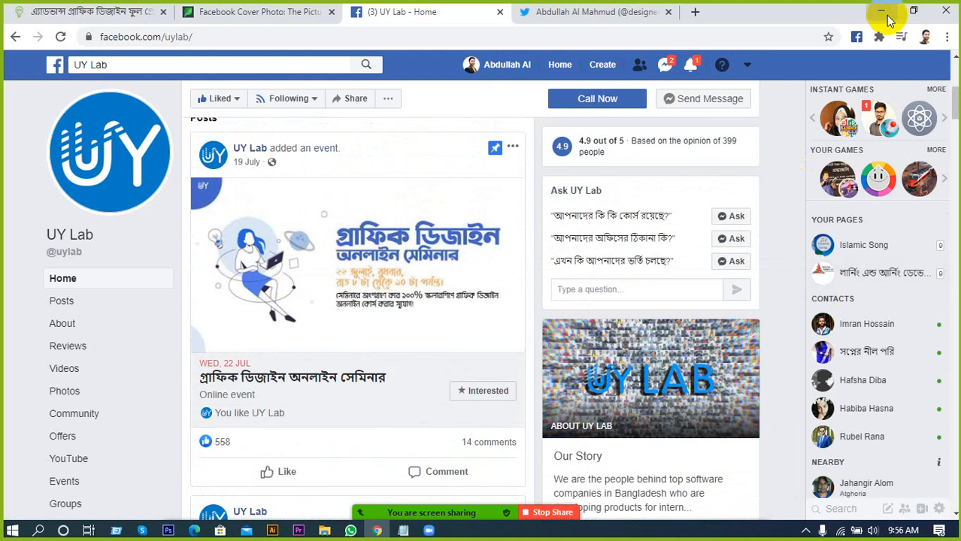
pyautogui.click(881, 12)
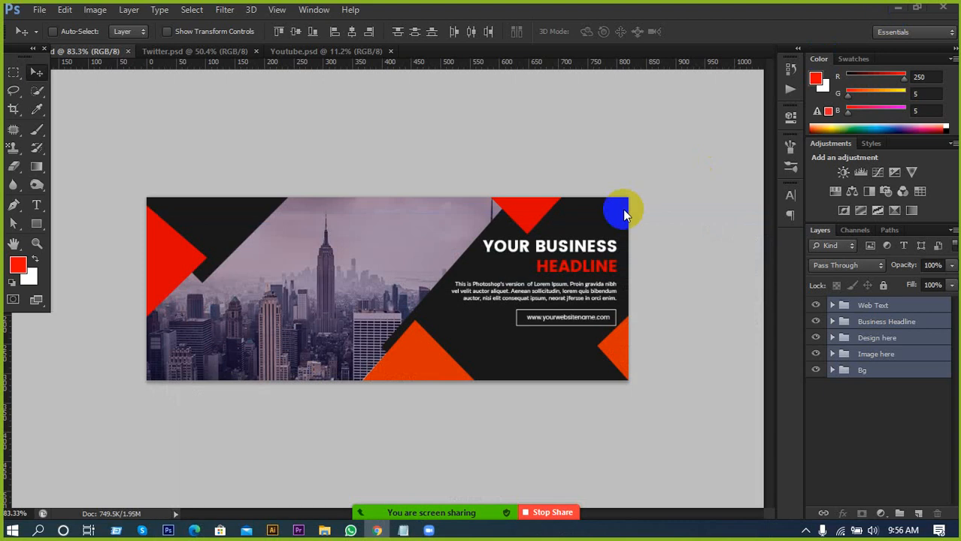
pyautogui.click(226, 52)
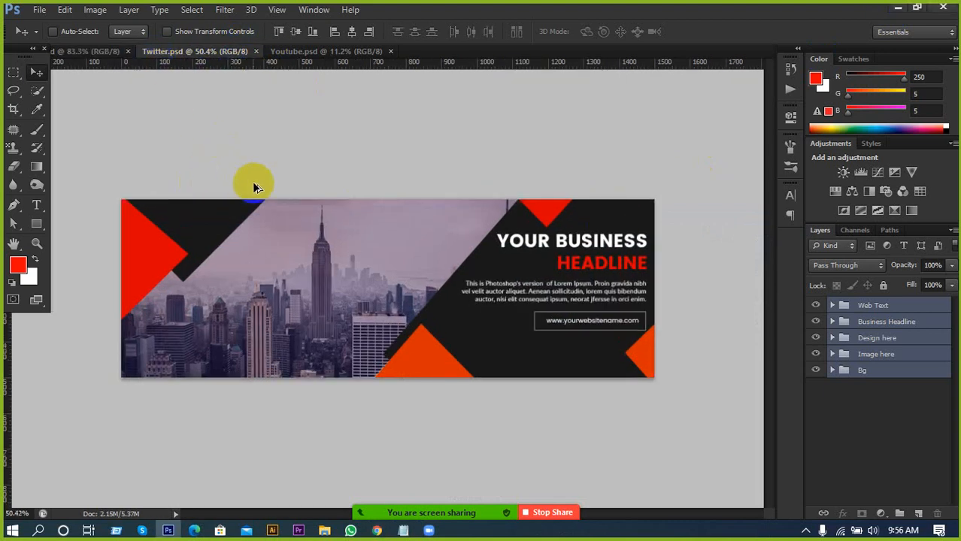
pyautogui.scroll(-1, 214, 195)
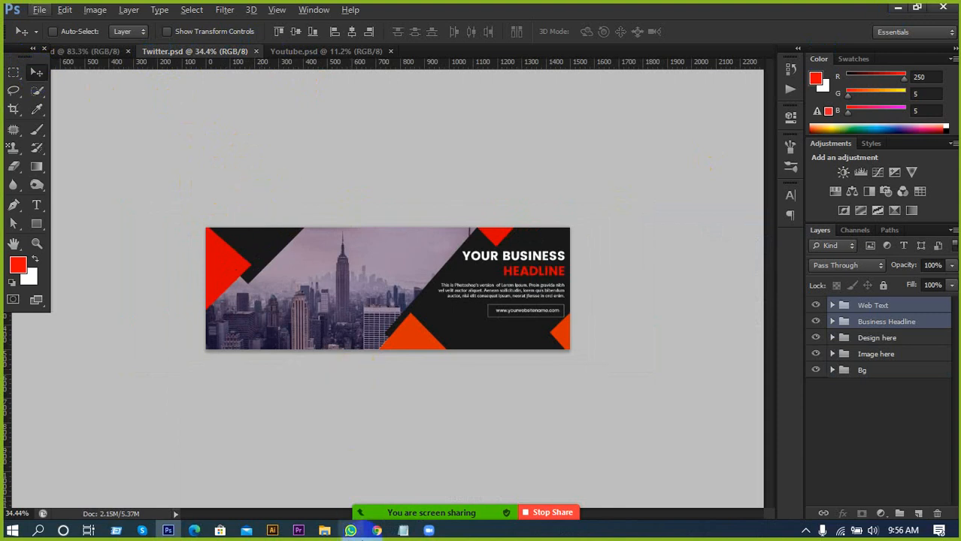
# Step: Switch back to Chrome and examine UY Lab's animated cover and pinned seminar event post
pyautogui.click(377, 531)
pyautogui.scroll(2, 369, 322)
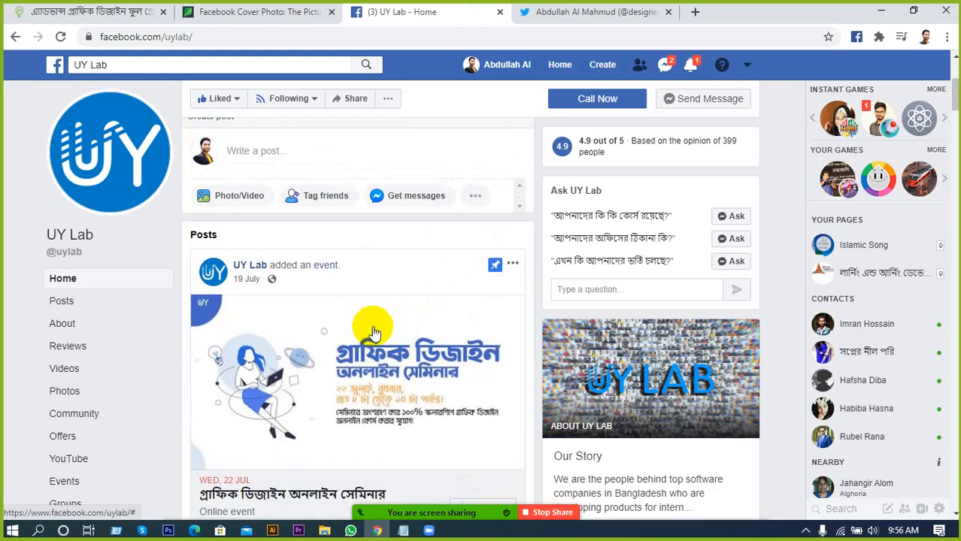
pyautogui.scroll(-2, 386, 333)
pyautogui.scroll(5, 390, 334)
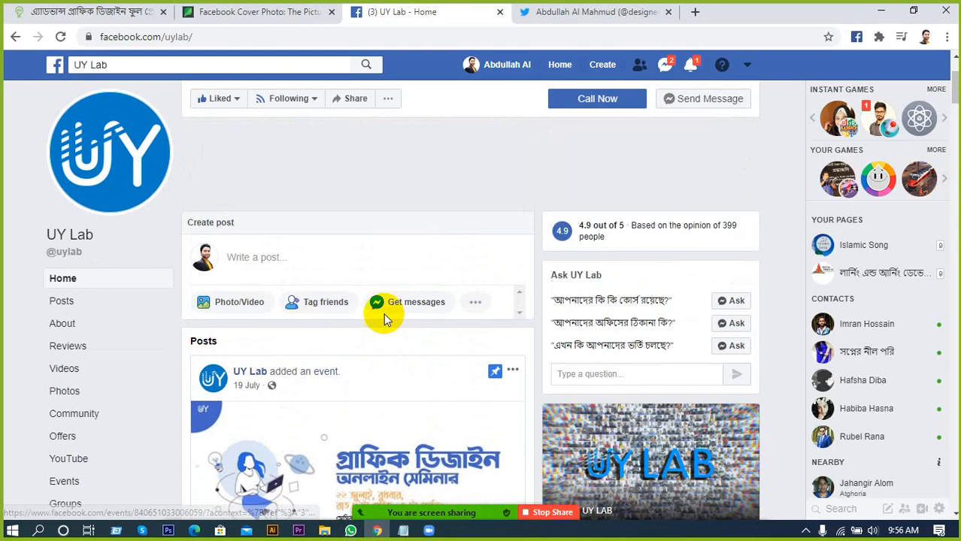
pyautogui.scroll(-1, 381, 299)
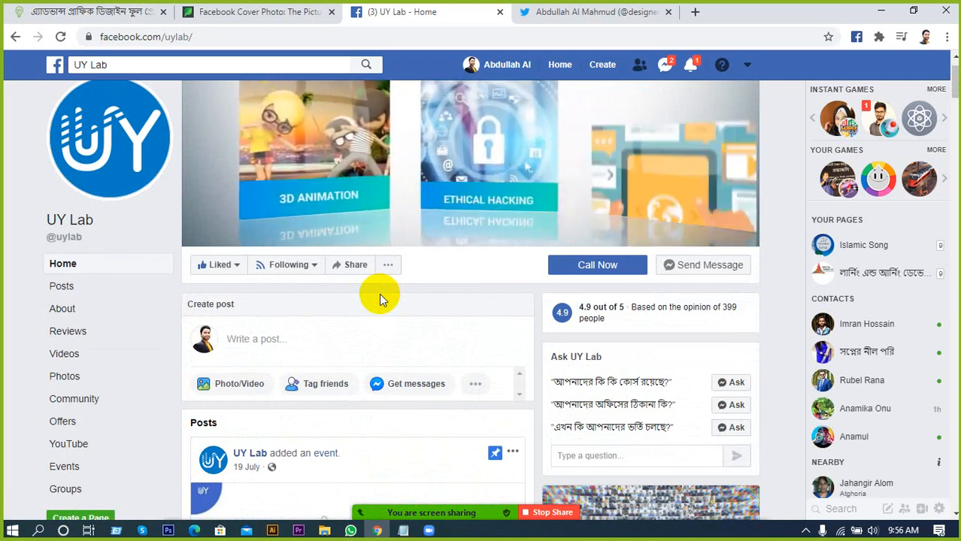
pyautogui.scroll(1, 380, 298)
pyautogui.scroll(-2, 391, 296)
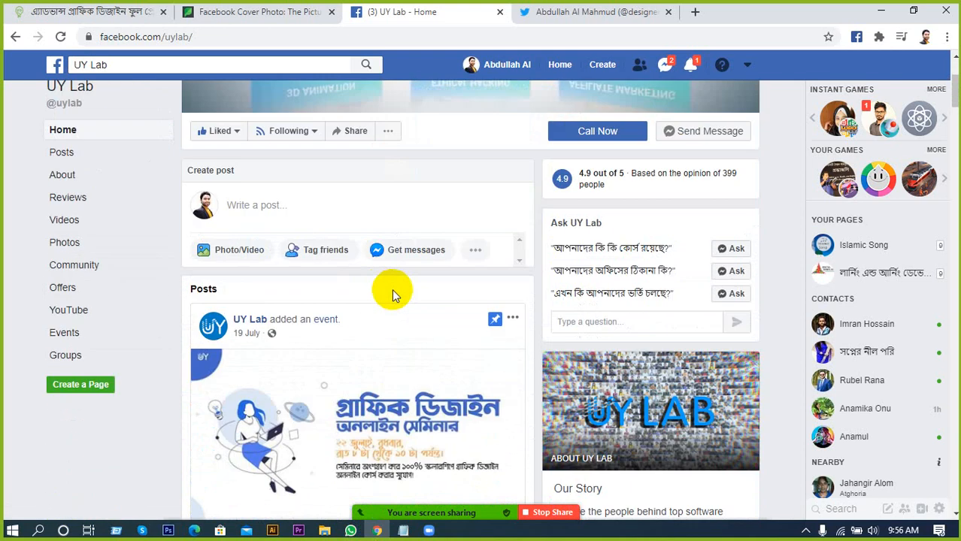
# Step: Compare the page's animated cover with its seminar event banner and the blue graphic design batch post
pyautogui.scroll(-7, 392, 295)
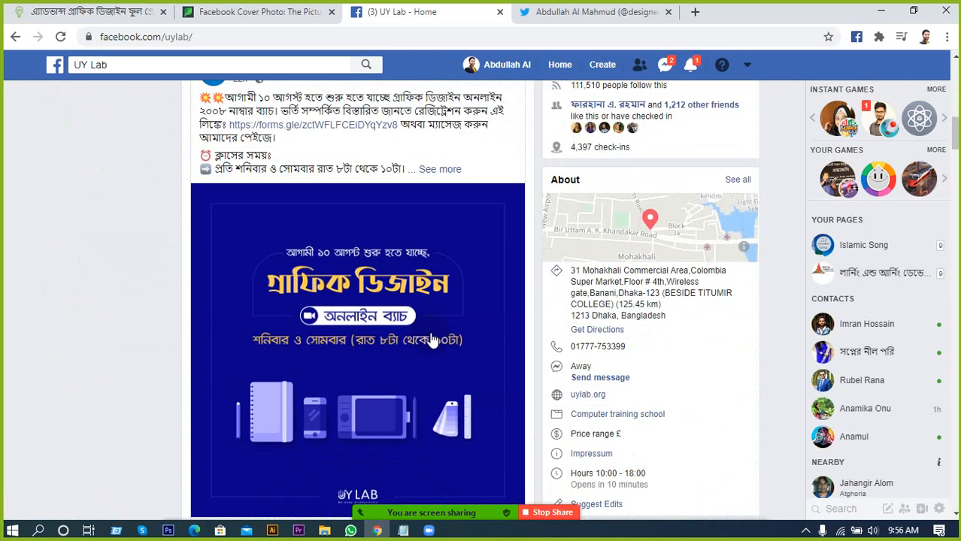
pyautogui.scroll(-1, 425, 324)
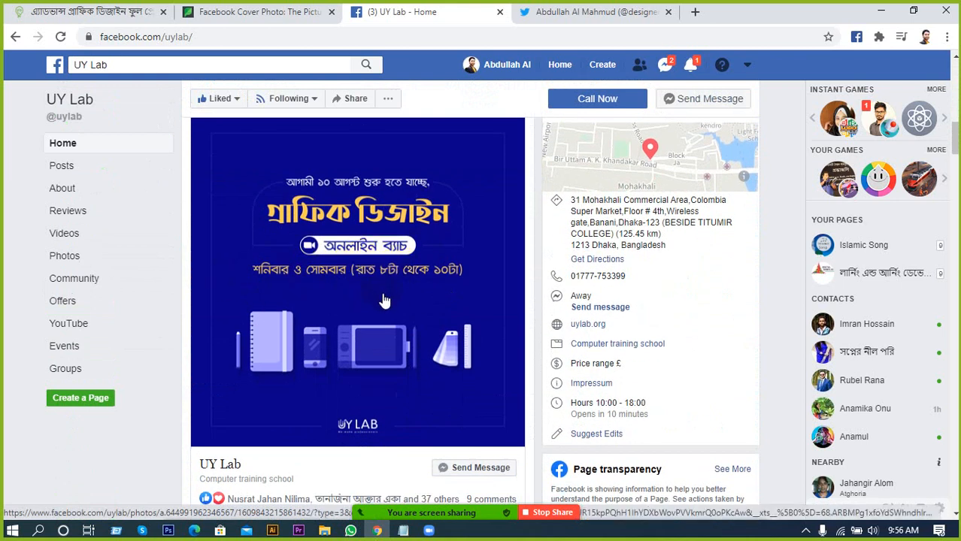
pyautogui.scroll(7, 384, 300)
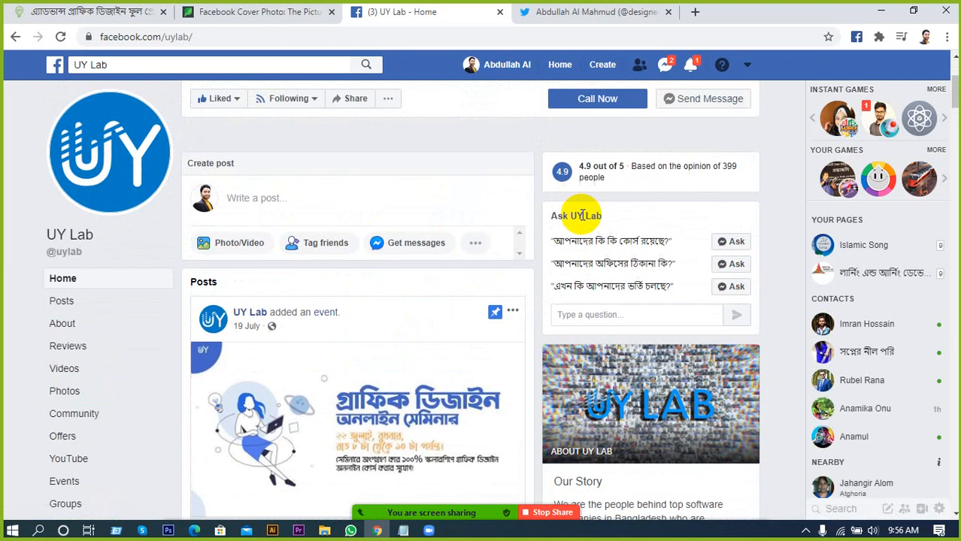
pyautogui.scroll(3, 581, 216)
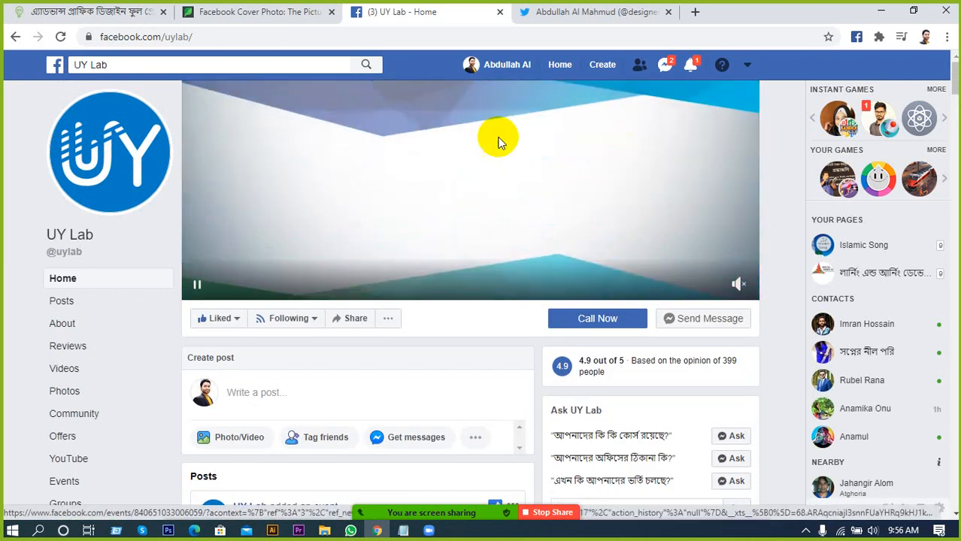
pyautogui.scroll(-6, 438, 168)
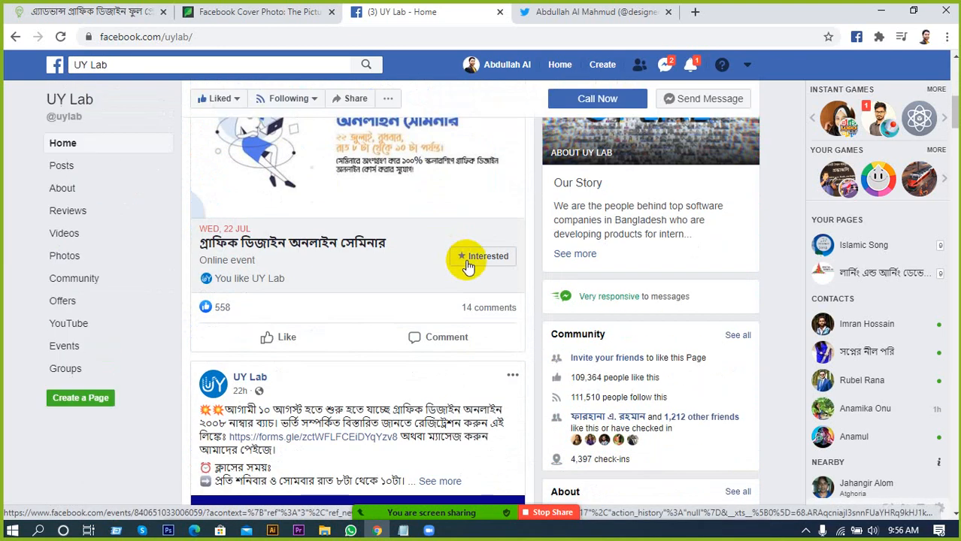
pyautogui.scroll(1, 466, 263)
pyautogui.scroll(-5, 469, 259)
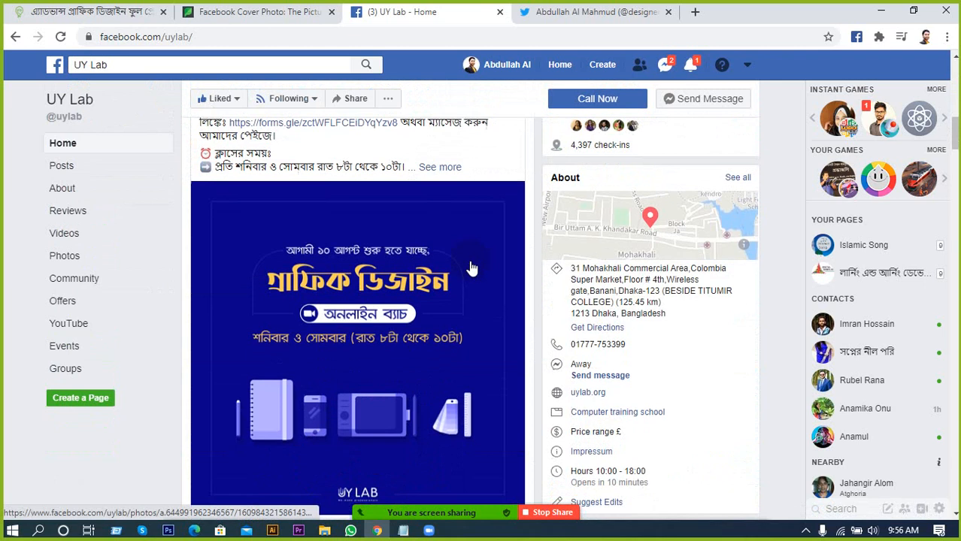
pyautogui.scroll(-1, 472, 268)
pyautogui.scroll(-1, 466, 263)
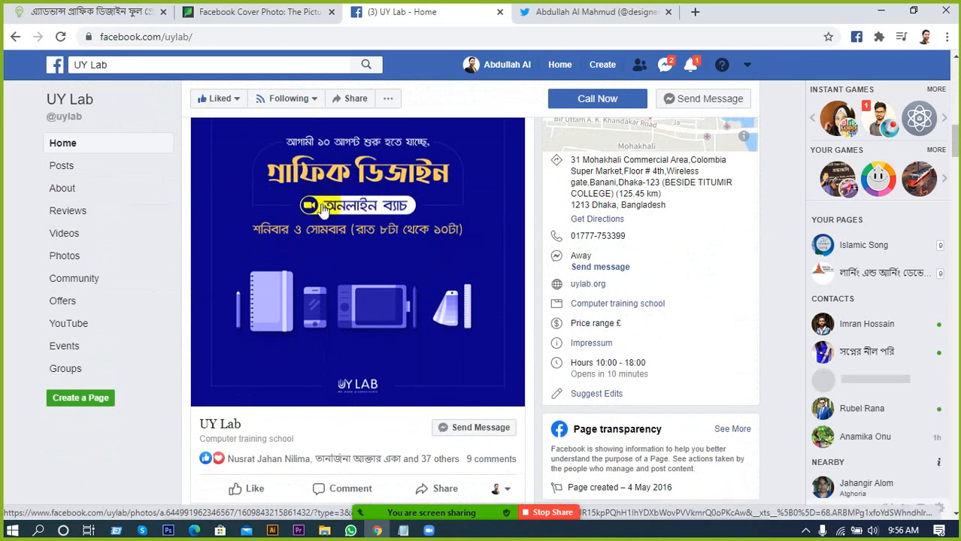
# Step: Open the blue batch post's image in a separate browser tab and expand the post's full text on the page
pyautogui.middleClick(377, 327)
pyautogui.scroll(4, 376, 322)
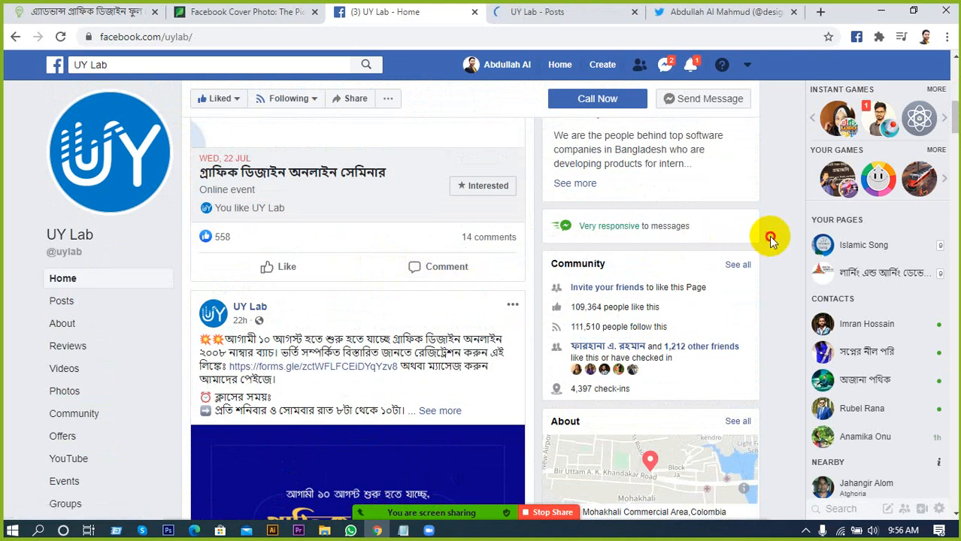
pyautogui.scroll(2, 562, 248)
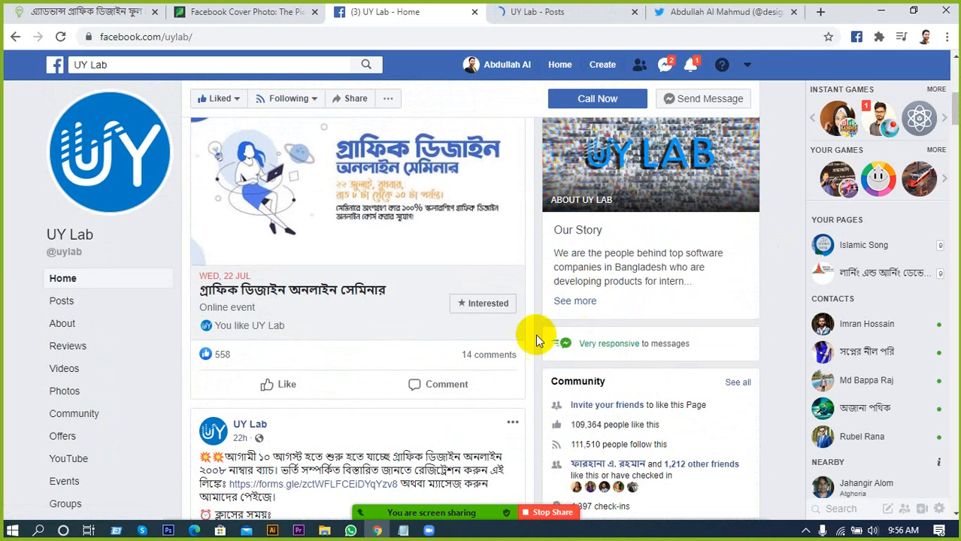
pyautogui.scroll(-3, 382, 418)
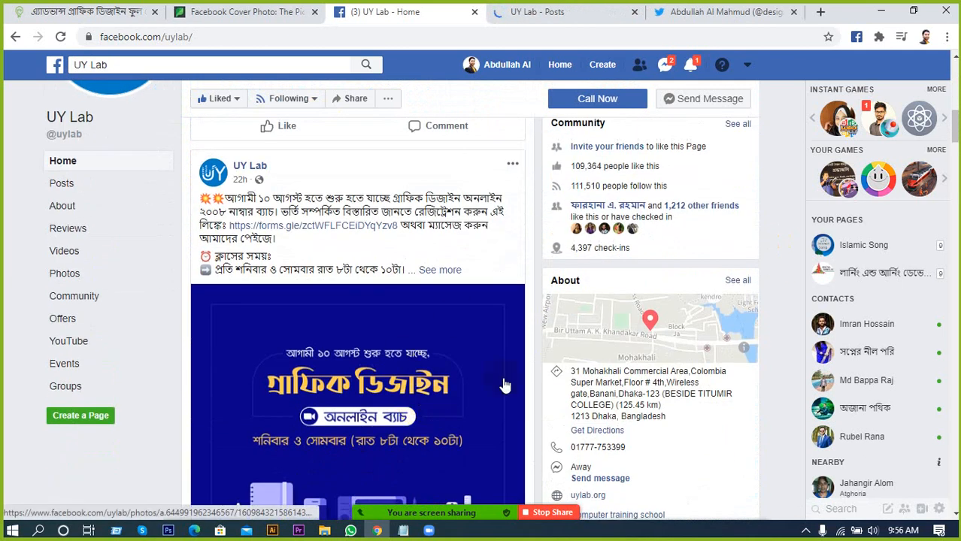
pyautogui.click(423, 272)
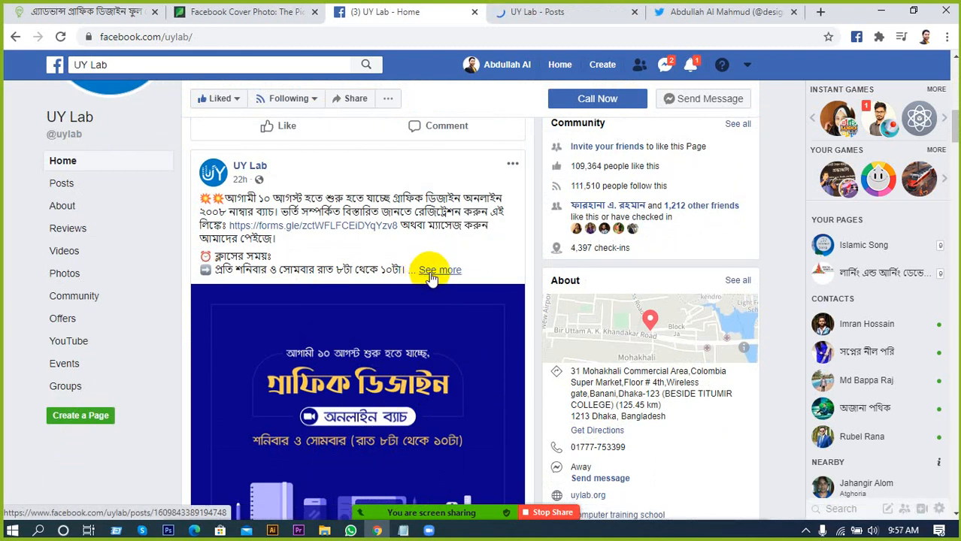
# Step: Show the blue graphic design batch post's full text and read it through alongside its banner image
pyautogui.click(423, 272)
pyautogui.scroll(-2, 479, 372)
pyautogui.scroll(-6, 479, 372)
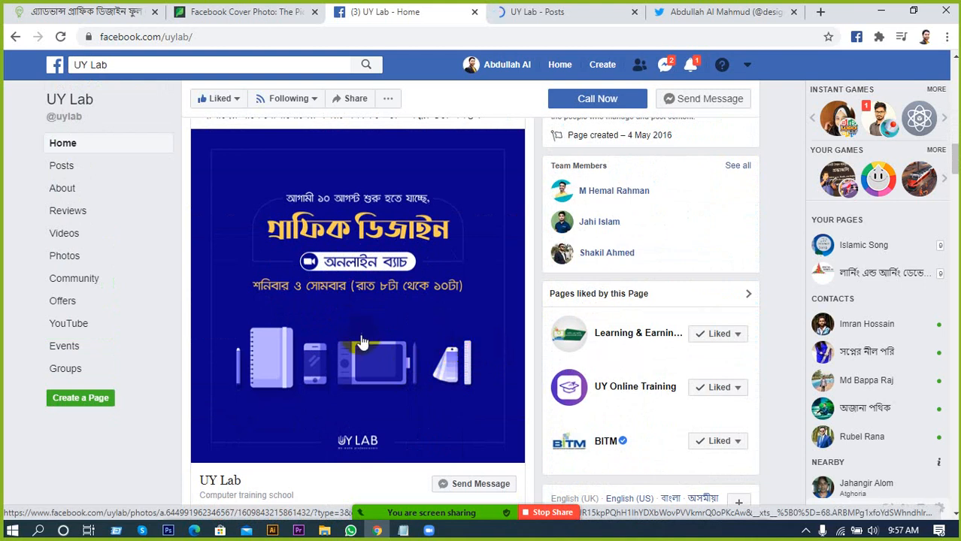
pyautogui.scroll(5, 361, 342)
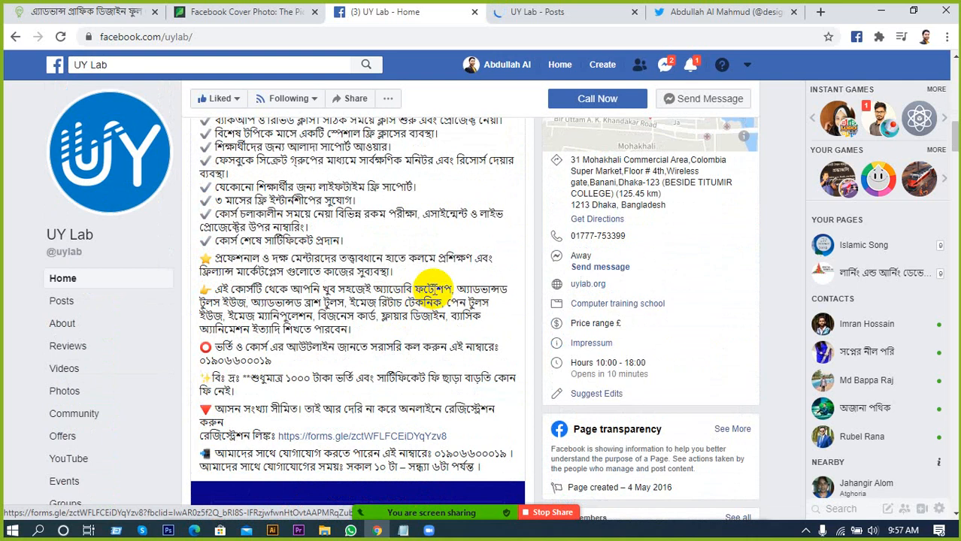
pyautogui.scroll(3, 434, 288)
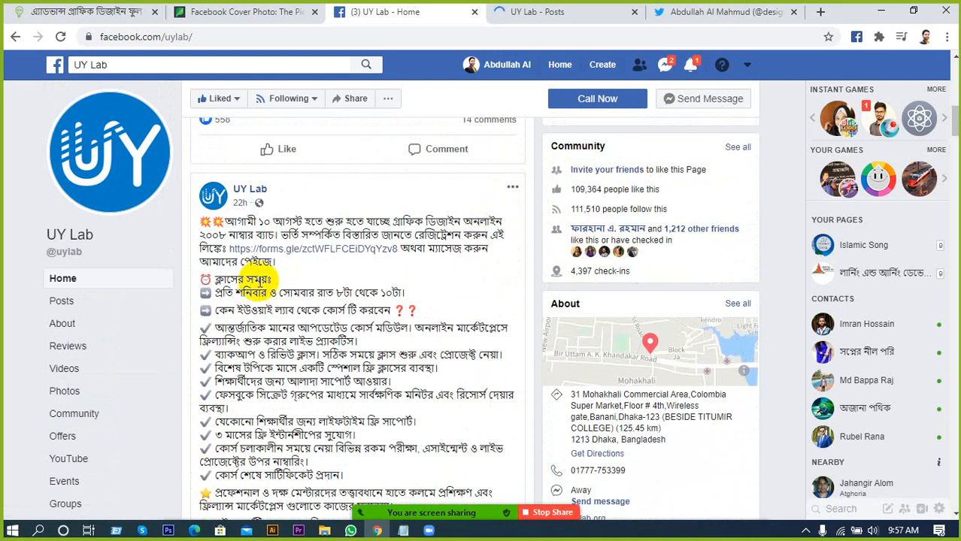
pyautogui.scroll(-10, 369, 306)
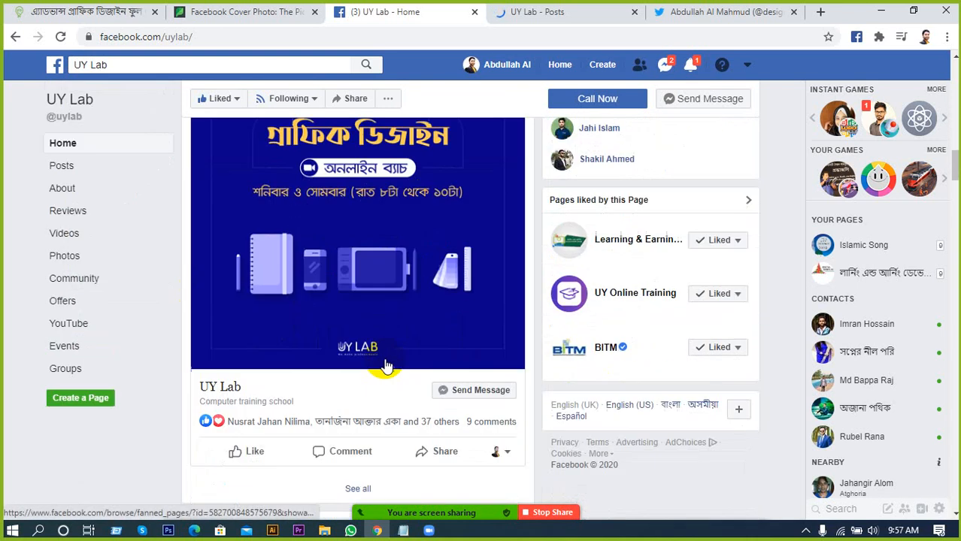
# Step: Examine the blue batch banner's headline, class schedule line, design-tool illustrations and logo placement
pyautogui.scroll(1, 391, 295)
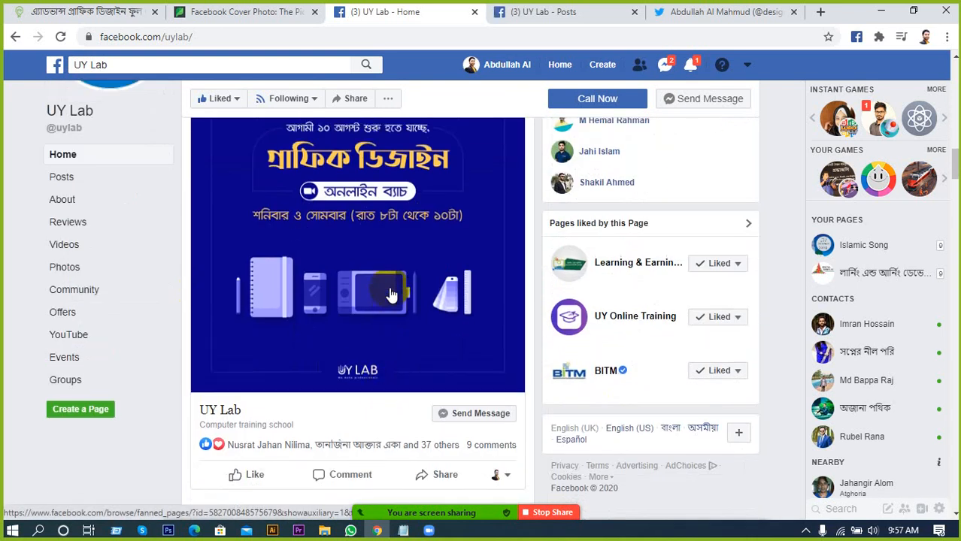
pyautogui.scroll(2, 391, 295)
pyautogui.scroll(4, 391, 295)
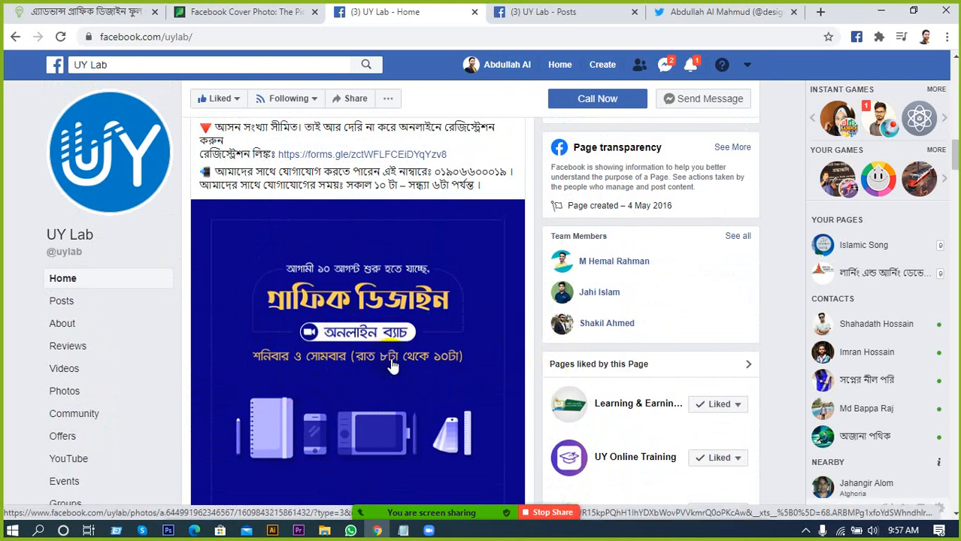
pyautogui.scroll(1, 411, 362)
pyautogui.scroll(-2, 443, 367)
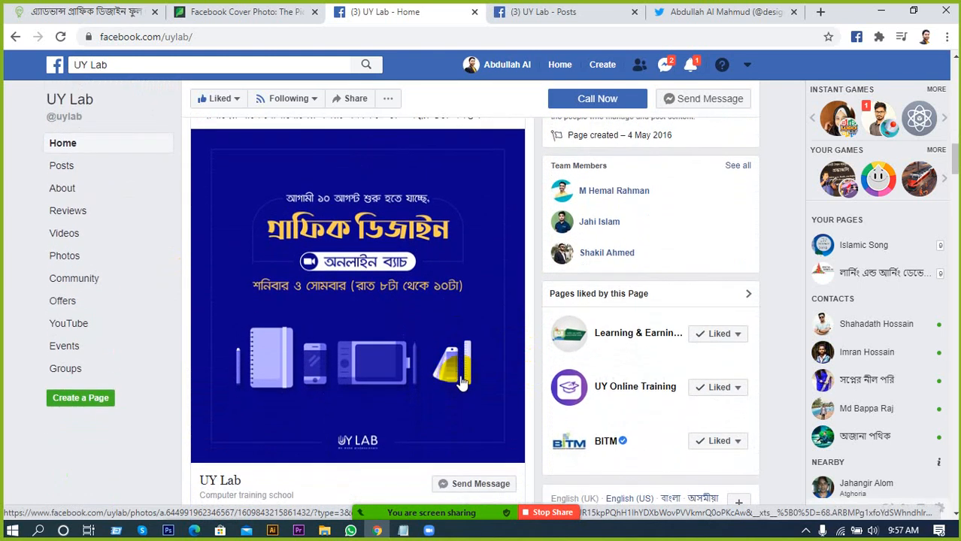
pyautogui.scroll(-1, 463, 380)
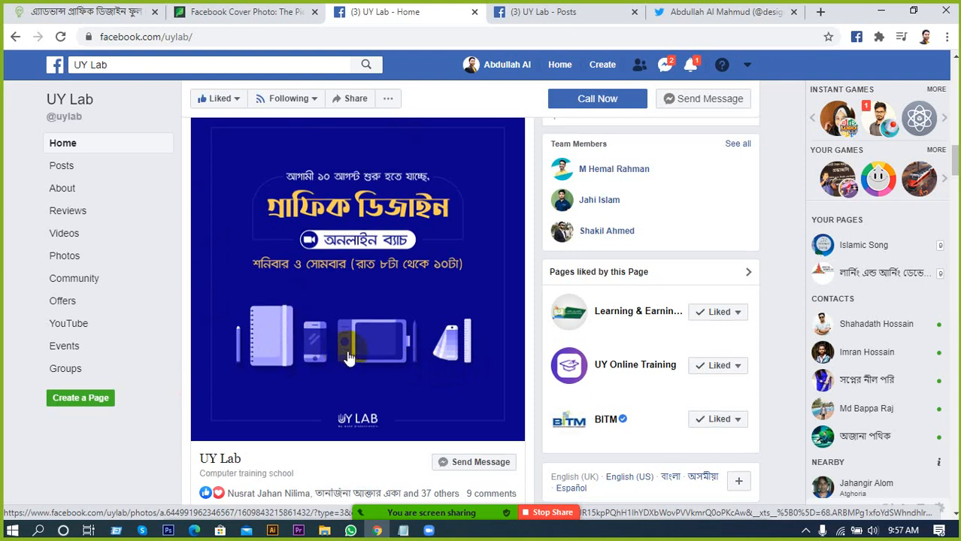
# Step: Examine the graphic design course banner post and the video section on the UY Lab Facebook page
pyautogui.scroll(1, 289, 343)
pyautogui.scroll(2, 499, 376)
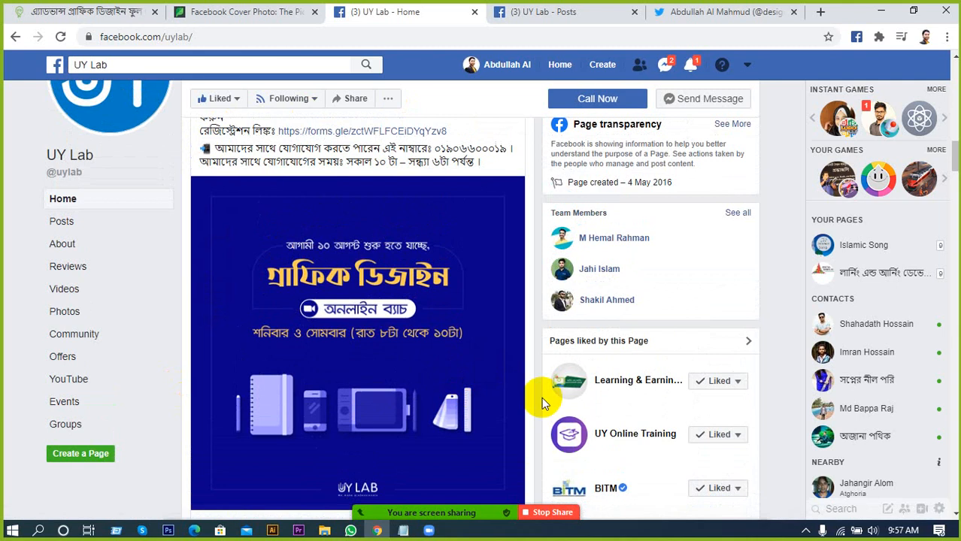
pyautogui.scroll(-5, 509, 387)
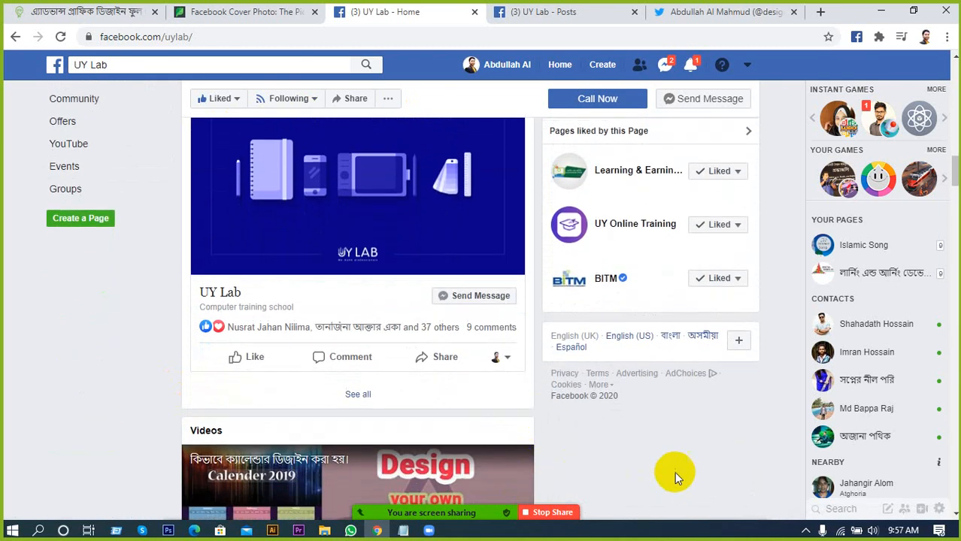
pyautogui.scroll(-3, 671, 467)
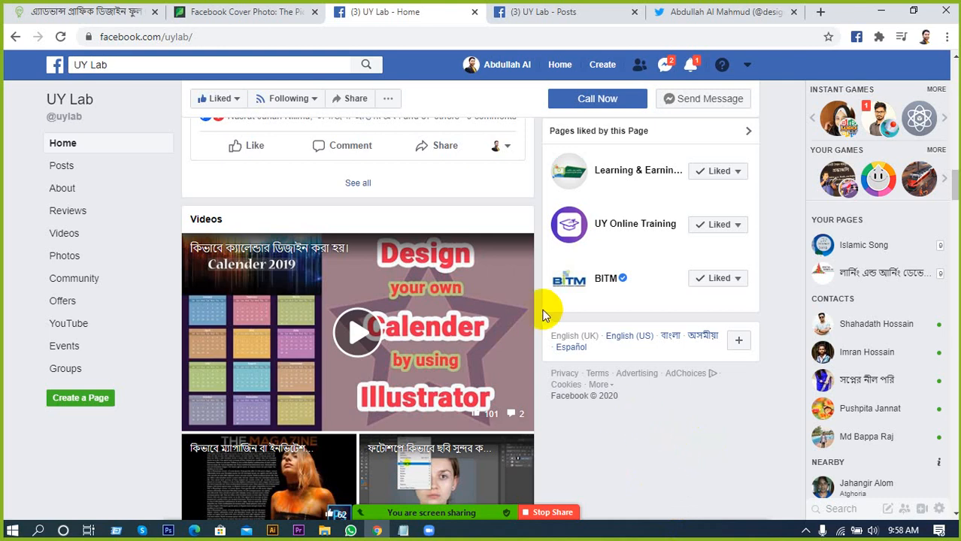
pyautogui.scroll(-2, 526, 300)
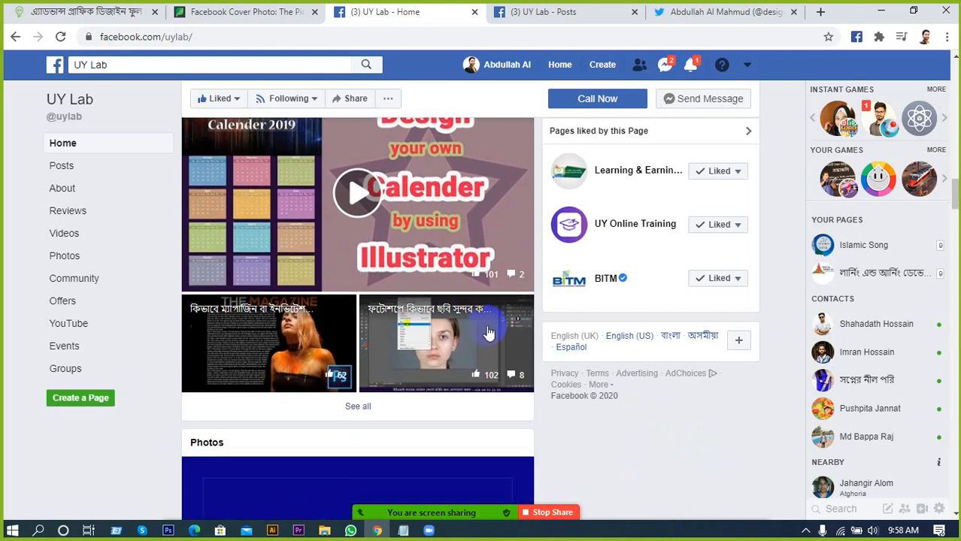
# Step: Leave the enlarged course banner on the UY Lab posts page and review the cover and post text
pyautogui.click(516, 6)
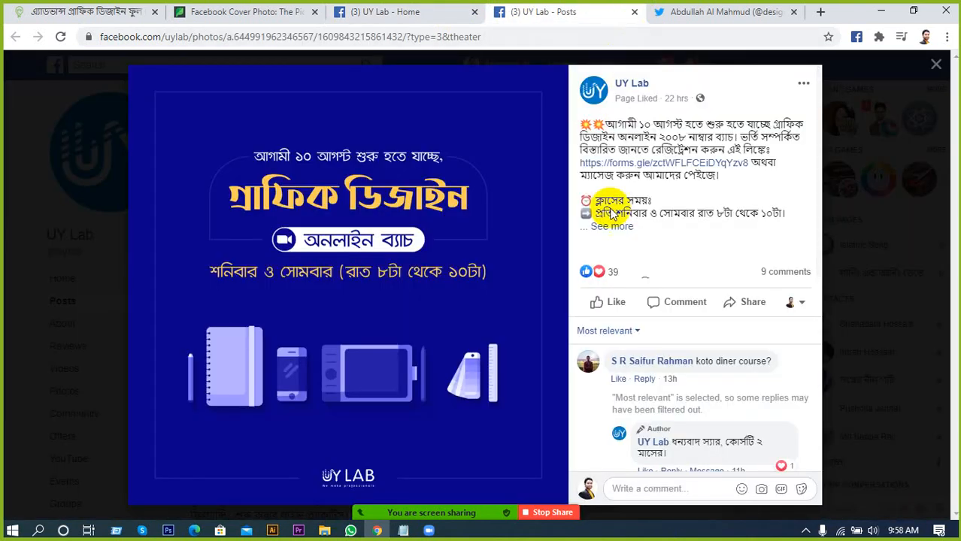
pyautogui.click(17, 396)
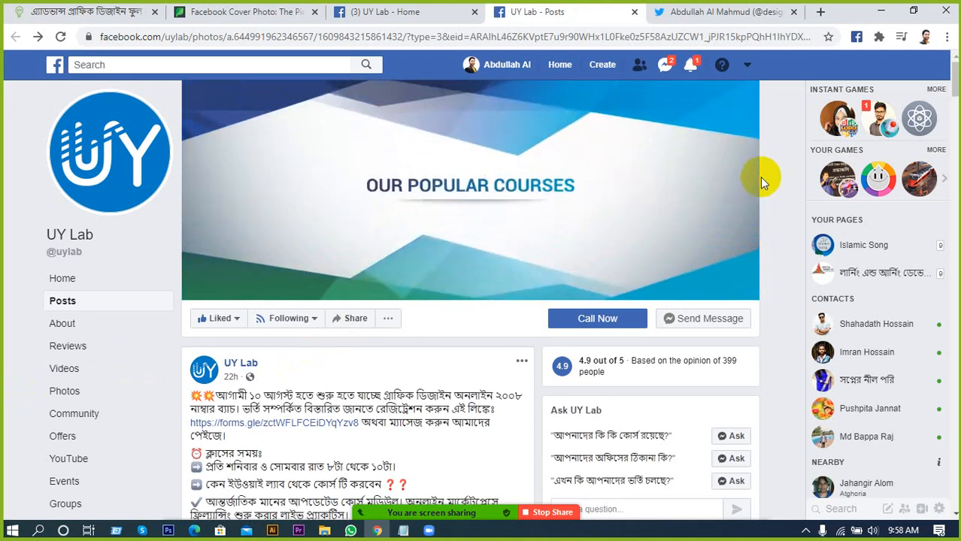
pyautogui.scroll(-2, 759, 187)
pyautogui.scroll(-3, 752, 226)
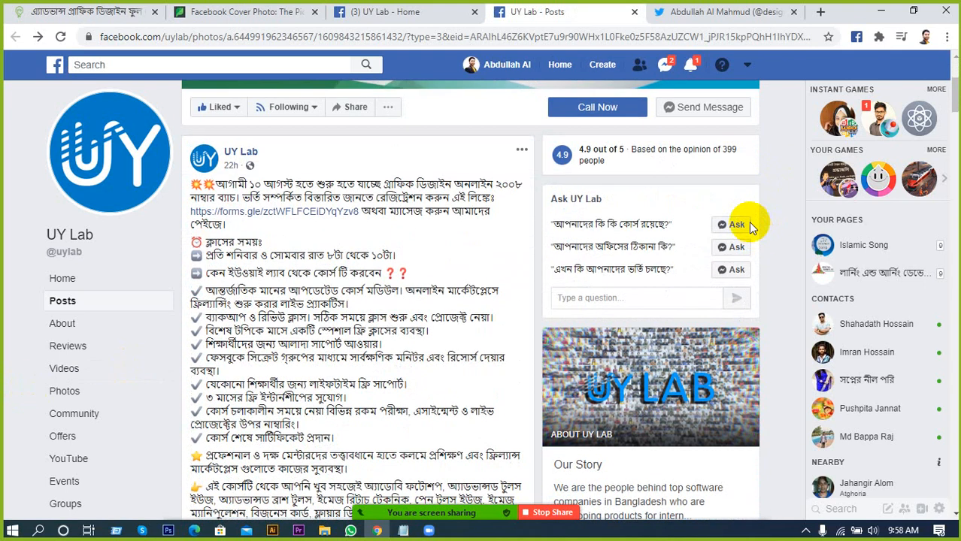
pyautogui.scroll(5, 744, 230)
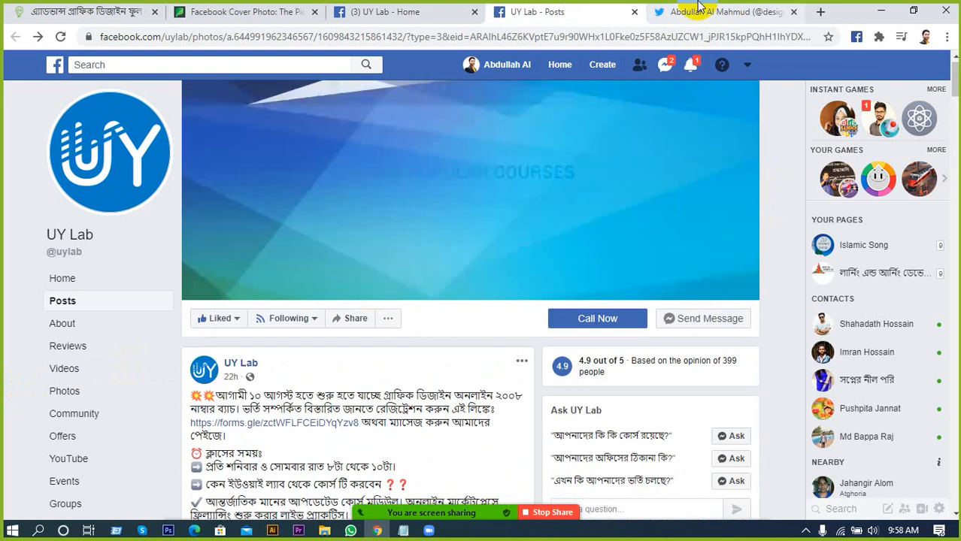
# Step: Close the UY Lab posts page while viewing the Twitter profile, and open a blank browser tab
pyautogui.click(699, 9)
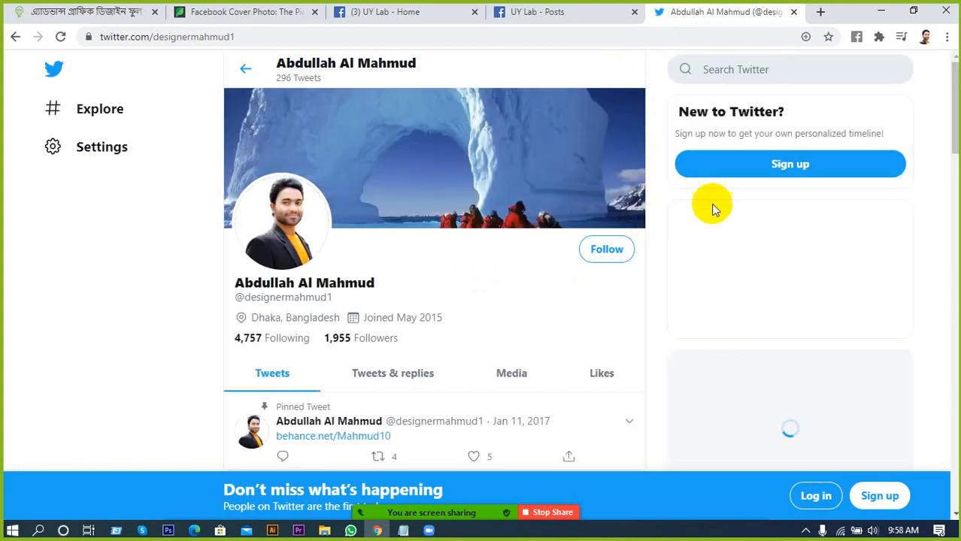
pyautogui.click(634, 12)
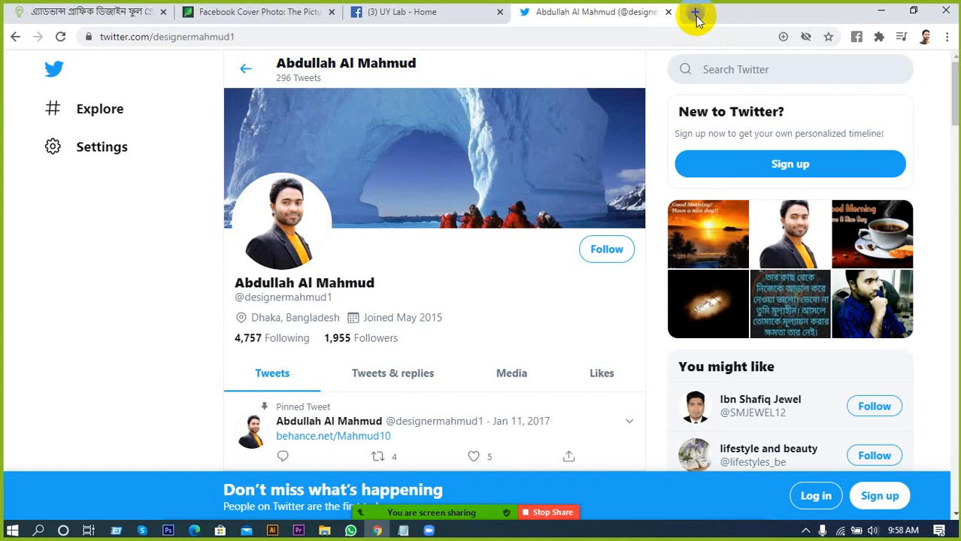
pyautogui.click(694, 12)
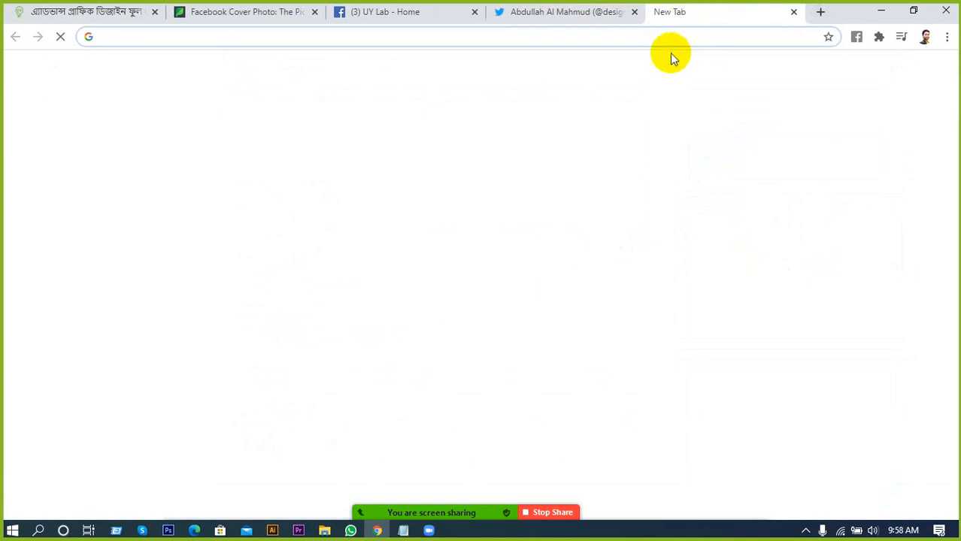
# Step: Replace the open Twitter profile page with a Google search for "twitter"
pyautogui.click(576, 12)
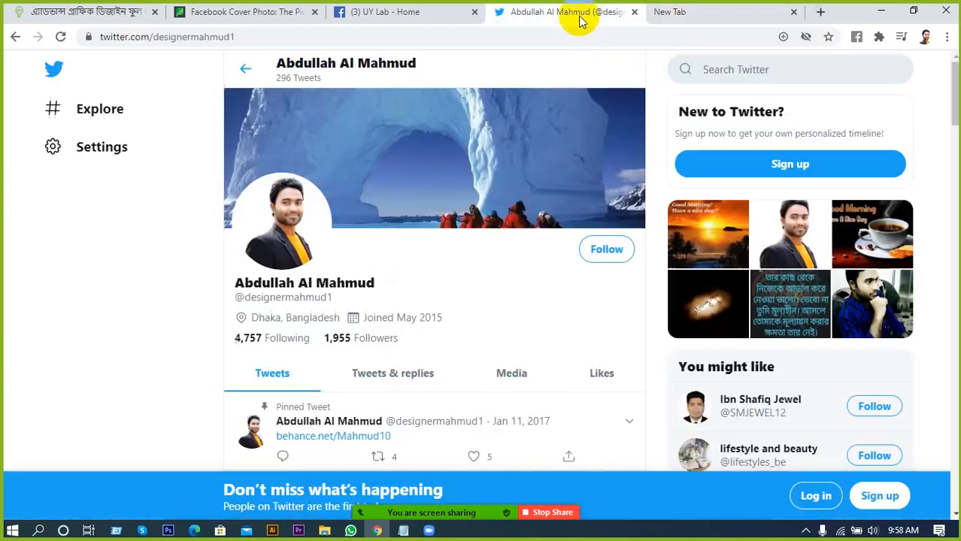
pyautogui.click(300, 40)
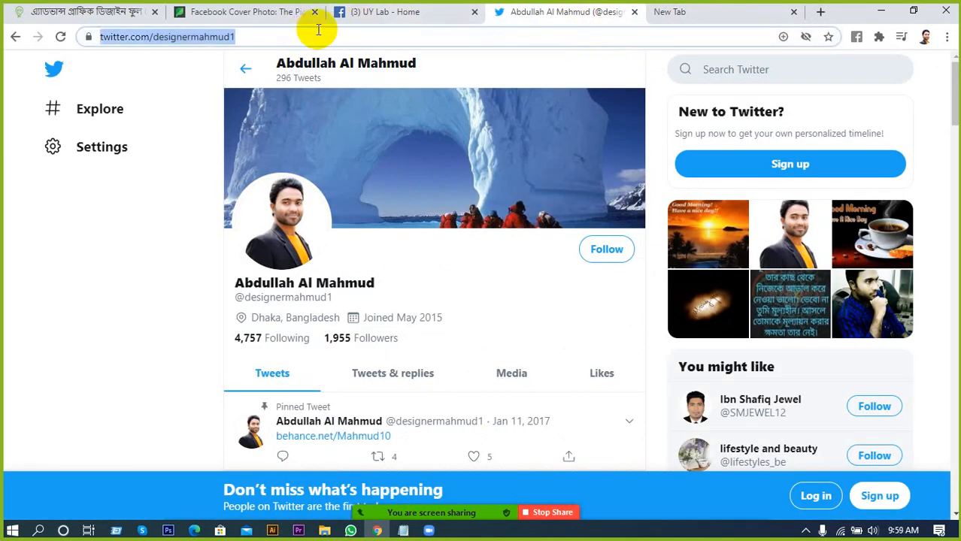
pyautogui.write('twit')
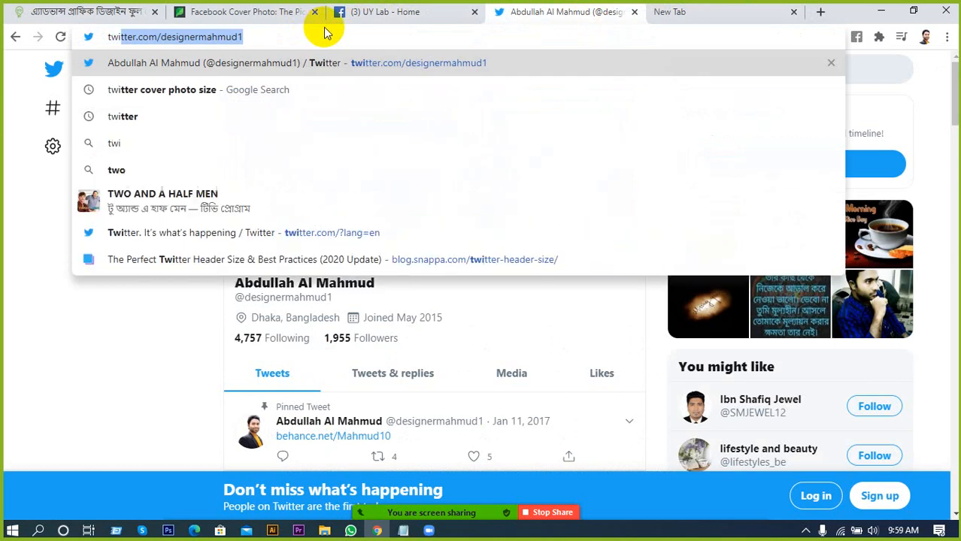
pyautogui.write('eer')
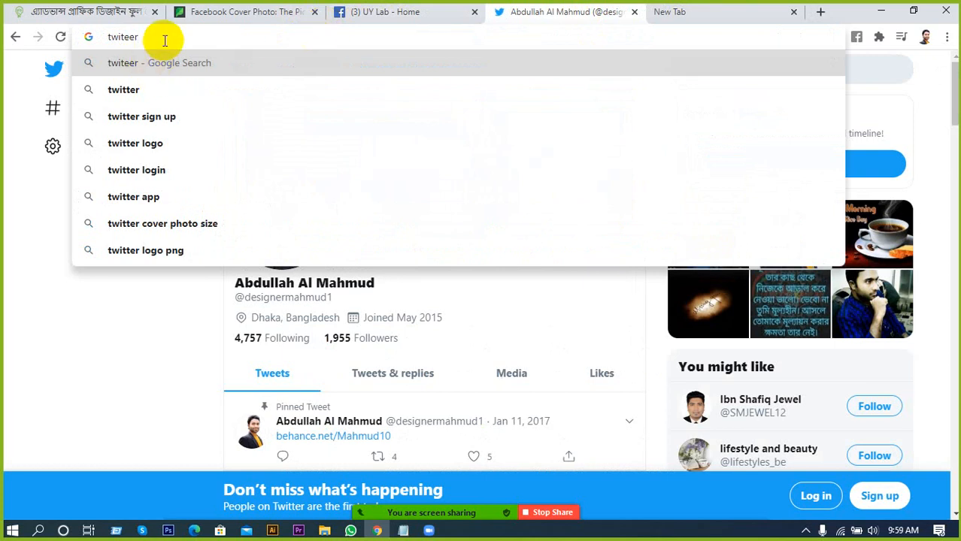
pyautogui.click(121, 90)
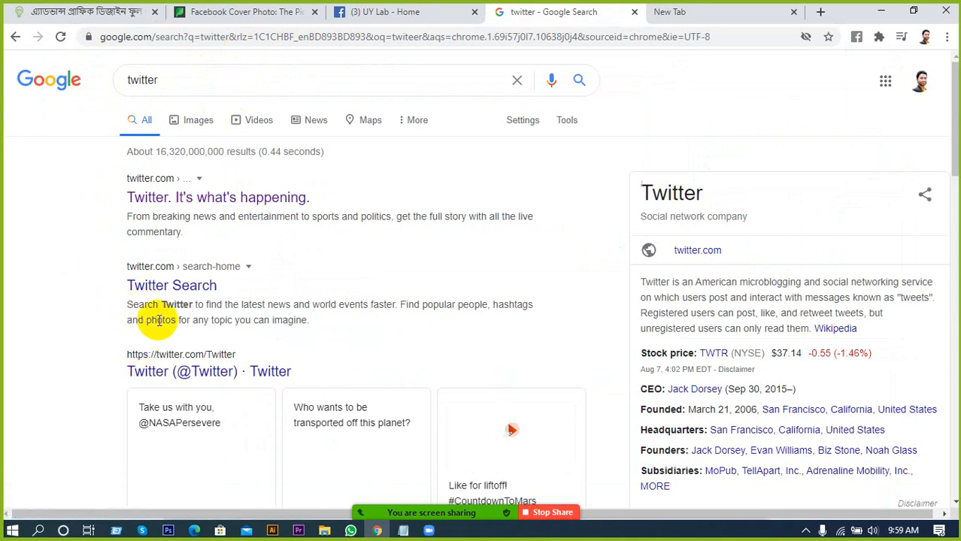
# Step: Search Google for "twitter size" and examine the image dimensions given in the results
pyautogui.click(179, 82)
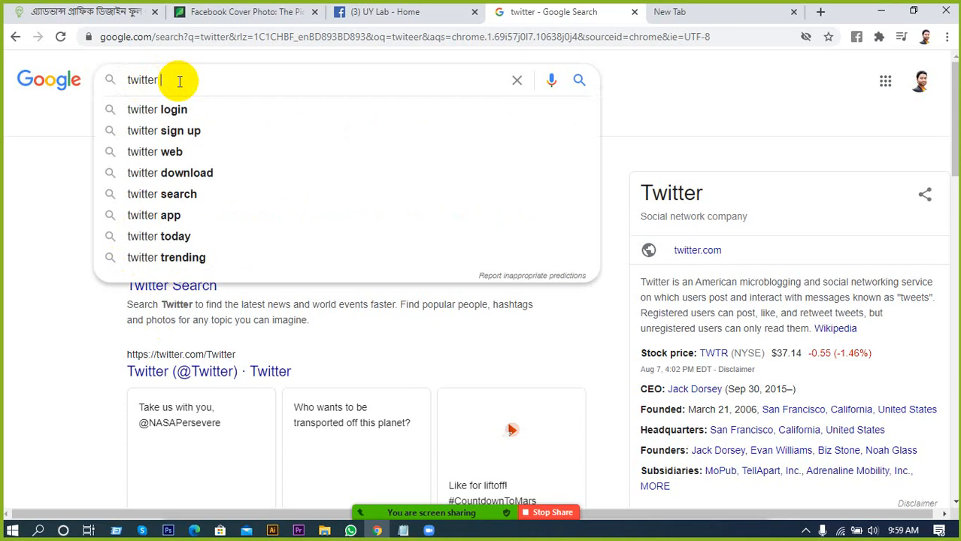
pyautogui.write('size')
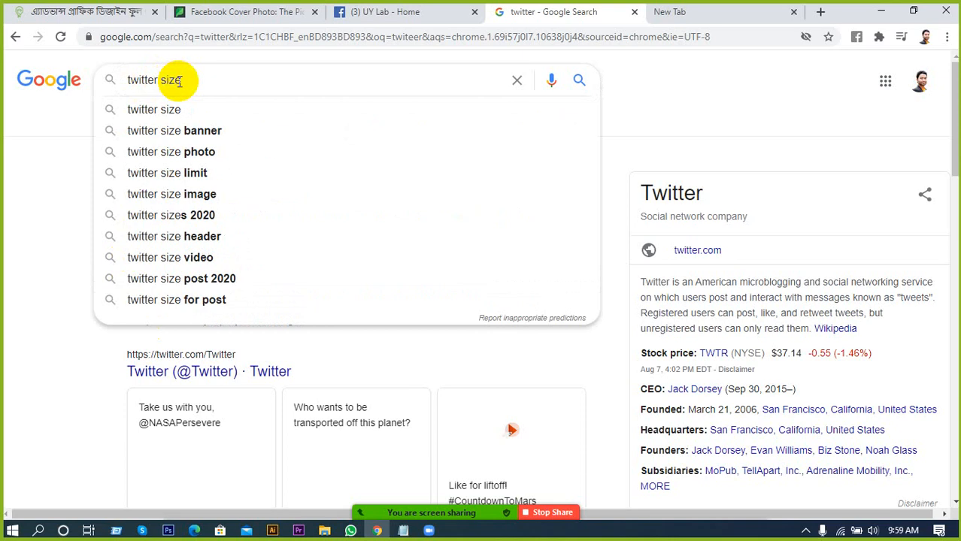
pyautogui.click(128, 109)
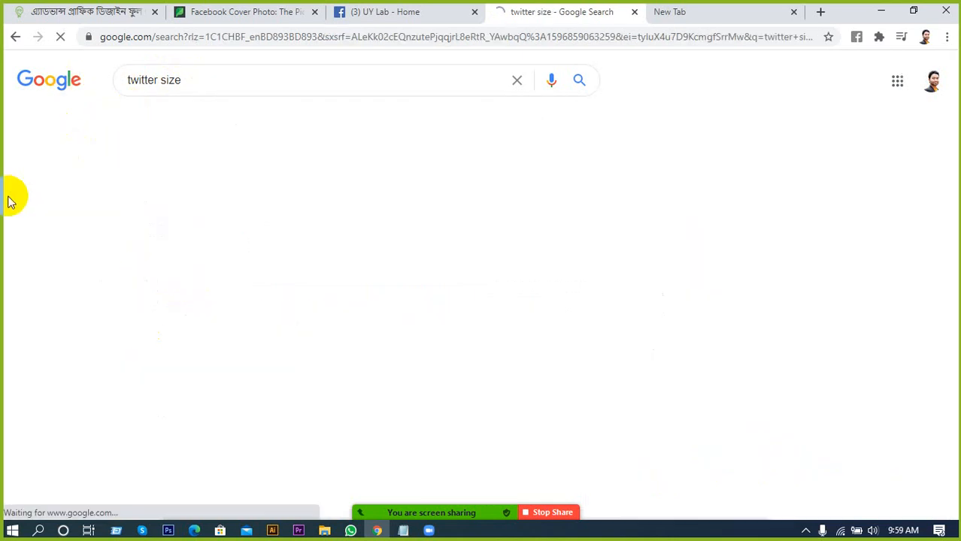
pyautogui.scroll(-1, 225, 285)
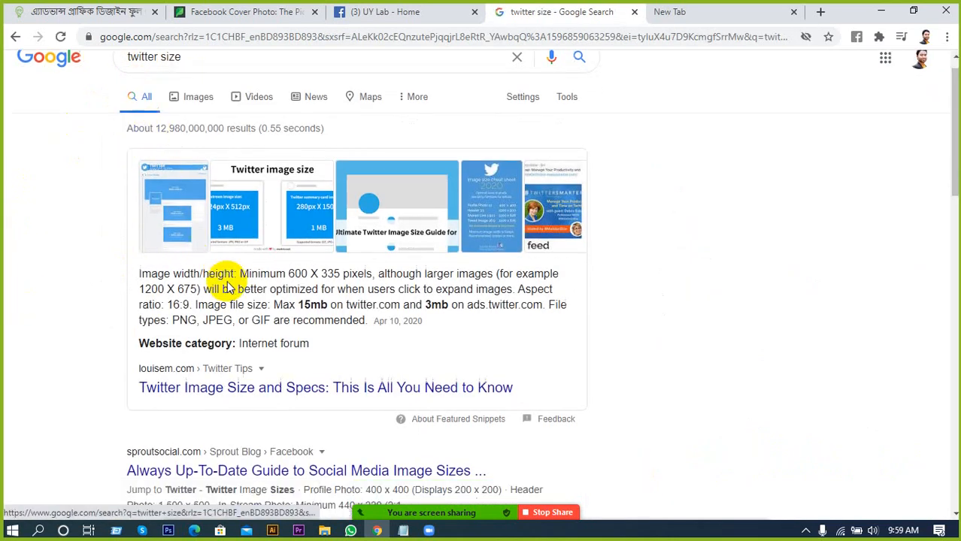
pyautogui.scroll(-1, 229, 286)
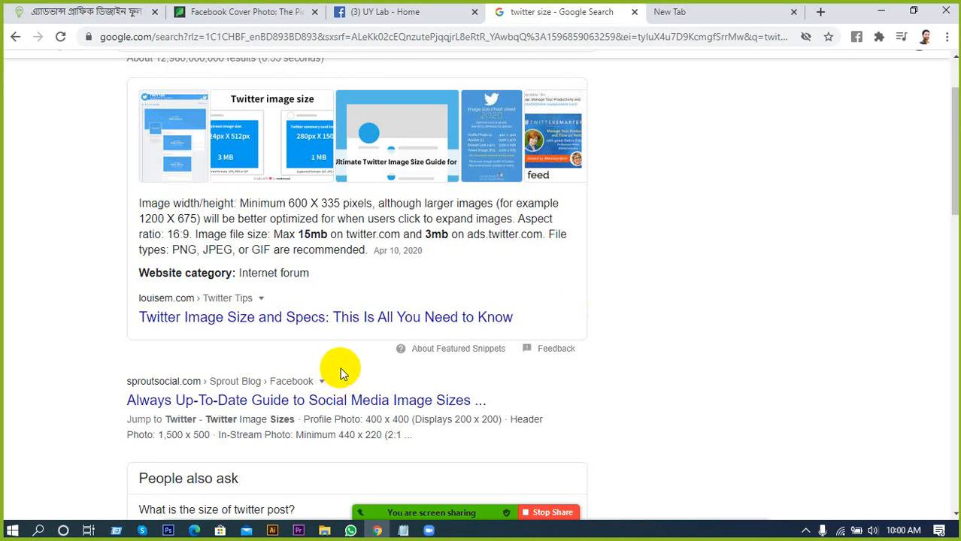
pyautogui.scroll(-1, 499, 344)
pyautogui.scroll(2, 614, 369)
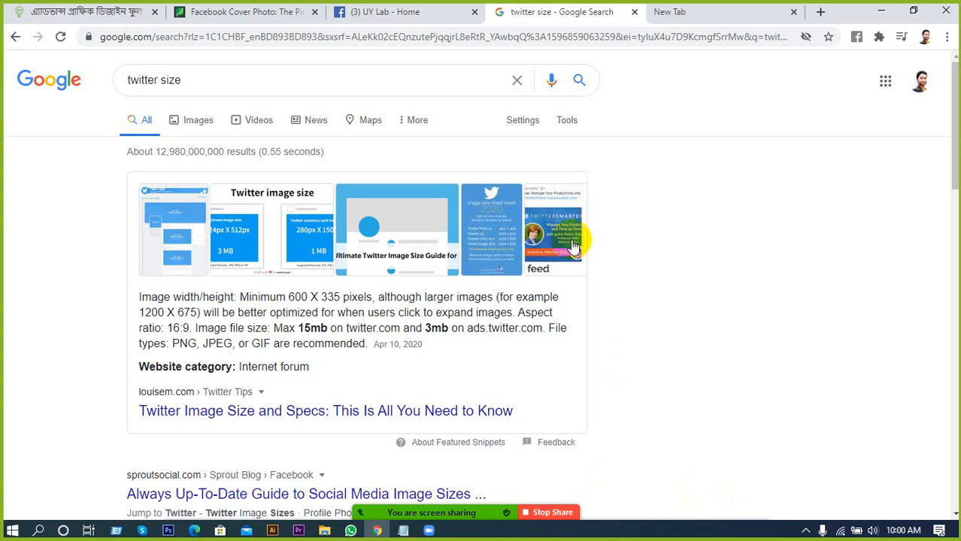
pyautogui.click(198, 79)
pyautogui.click(63, 173)
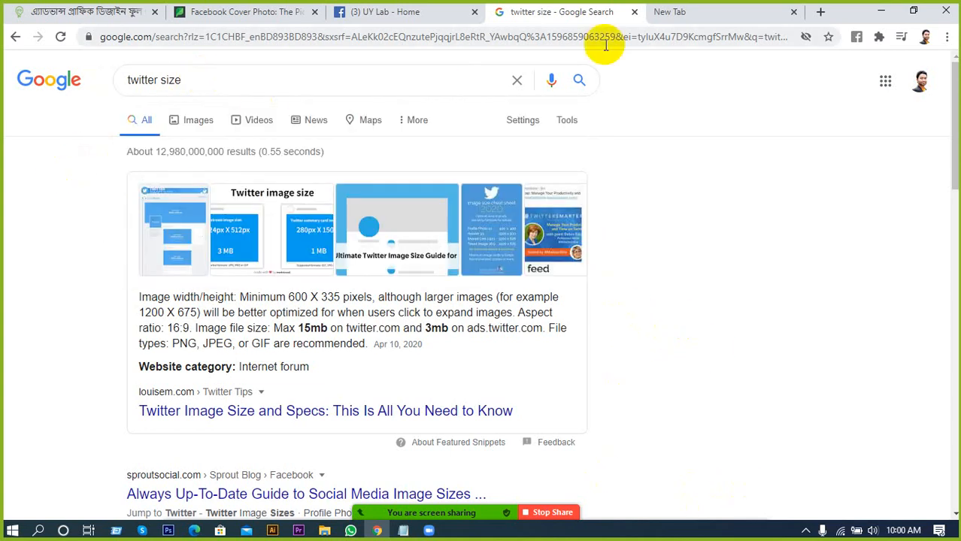
pyautogui.click(408, 14)
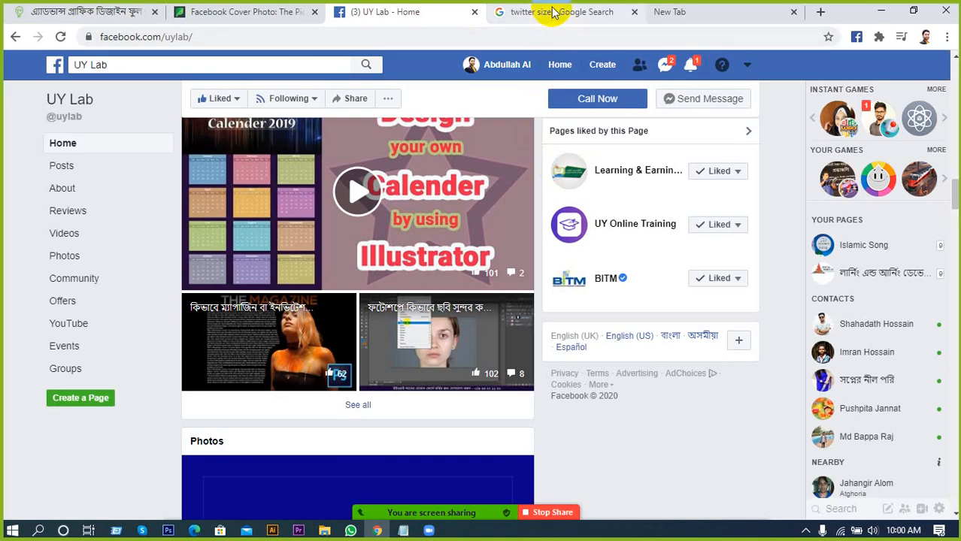
pyautogui.click(560, 12)
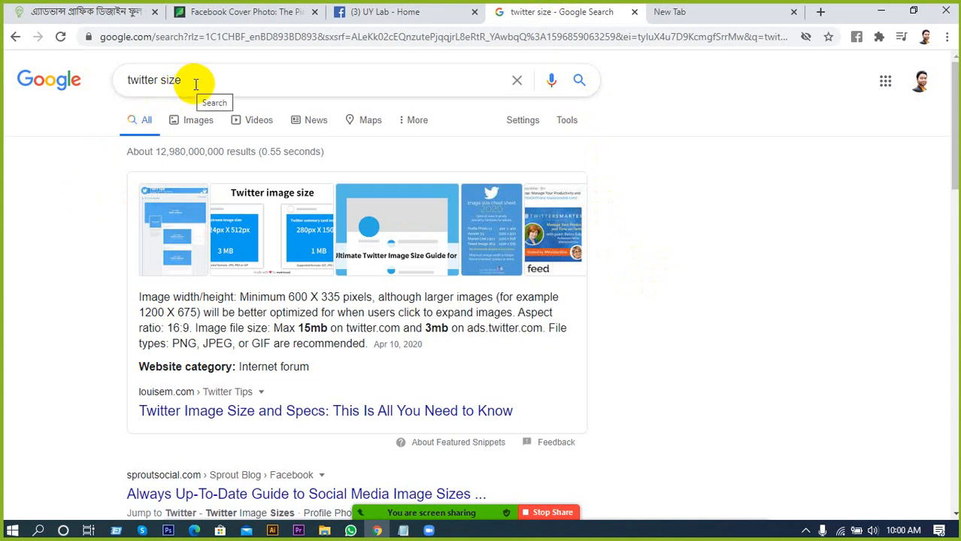
# Step: Refine the Google search to "twitter cover size" and check the recommended header dimensions
pyautogui.click(158, 81)
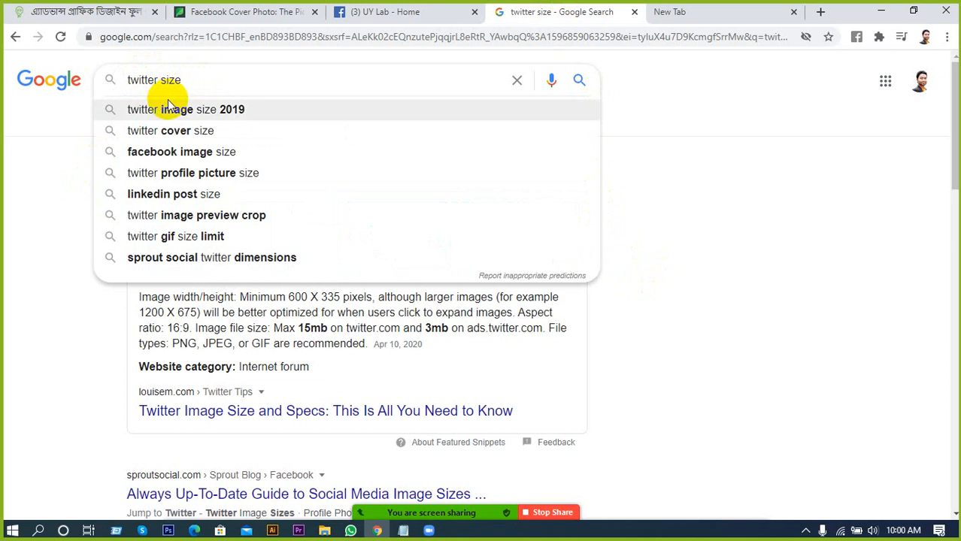
pyautogui.click(175, 130)
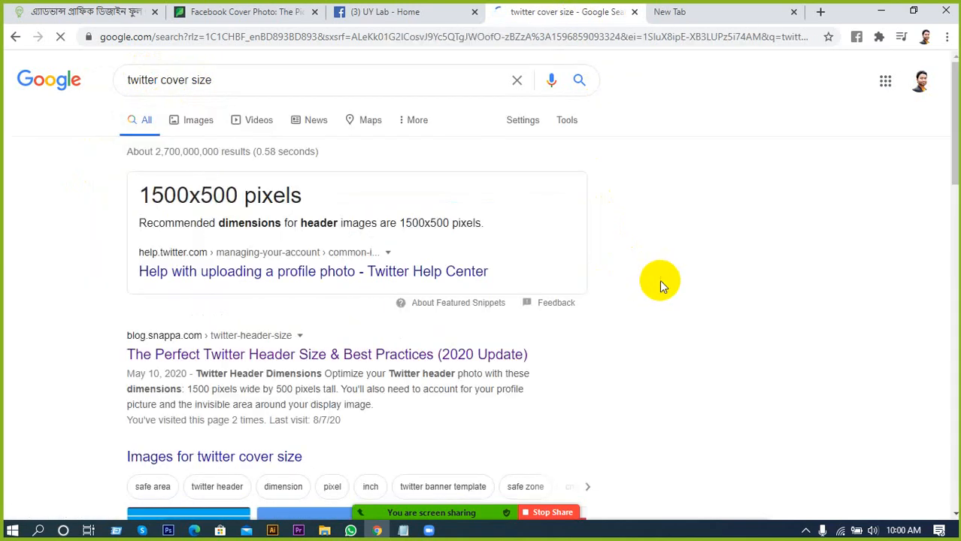
pyautogui.scroll(-1, 314, 249)
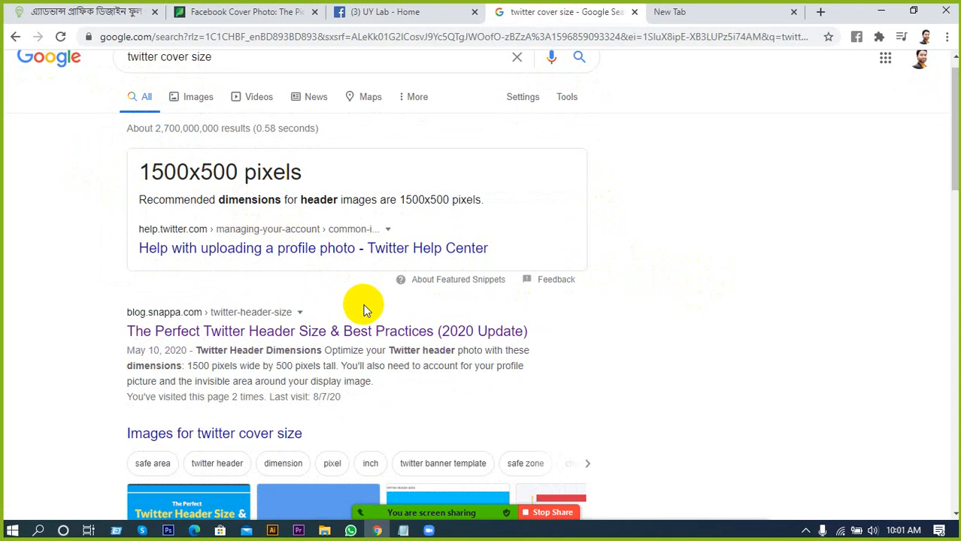
# Step: Search Google for "youtube banner size" in the blank browser tab
pyautogui.click(665, 11)
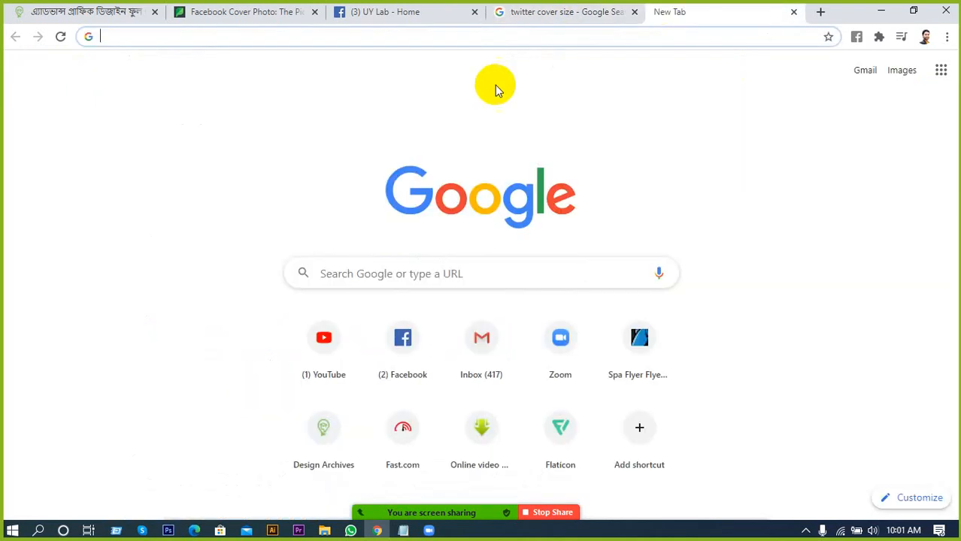
pyautogui.click(507, 37)
pyautogui.write('y')
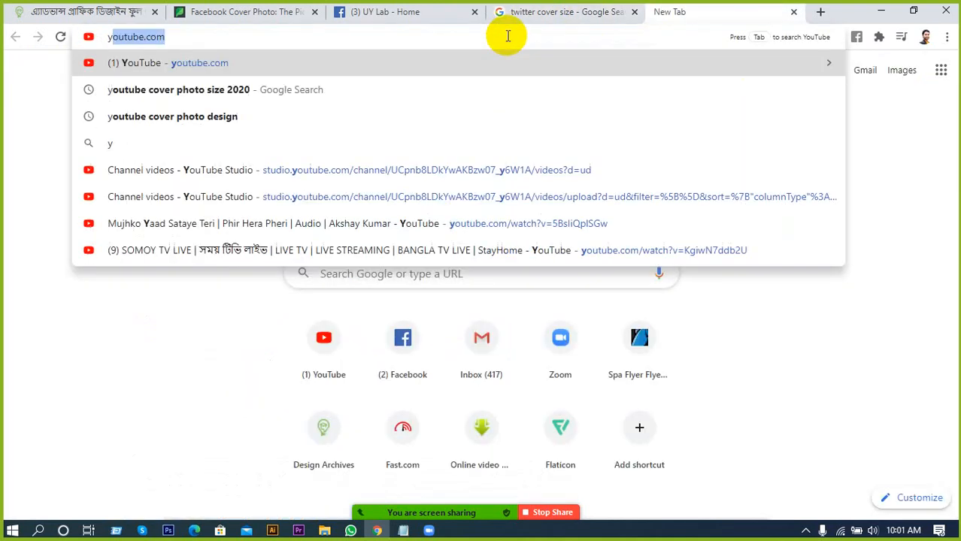
pyautogui.write('out')
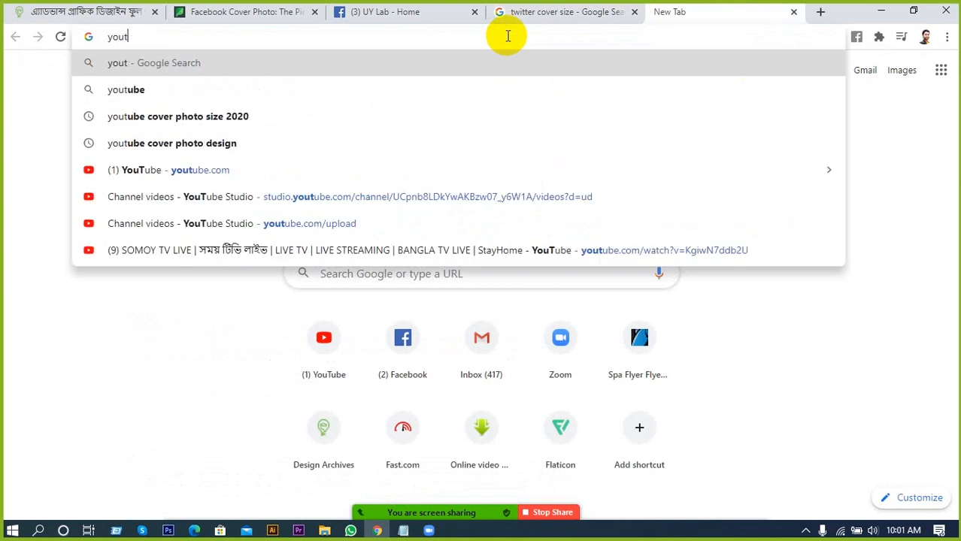
pyautogui.write('y')
pyautogui.press('BackSpace')
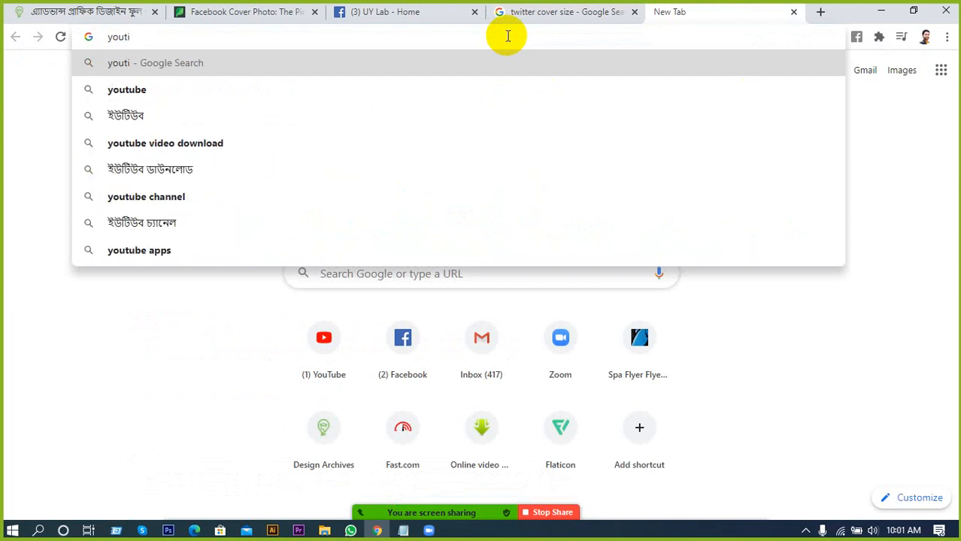
pyautogui.write('ube')
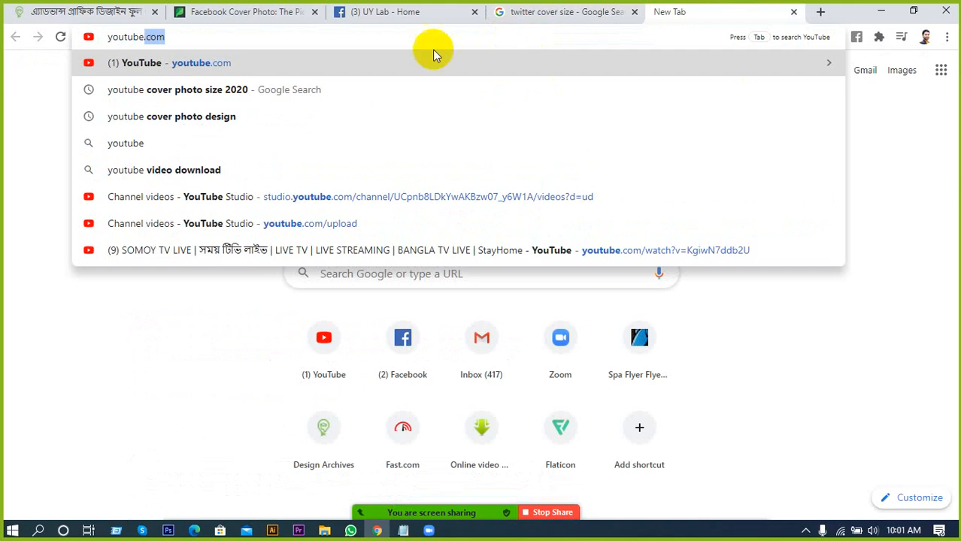
pyautogui.click(201, 41)
pyautogui.moveTo(201, 41); pyautogui.dragTo(144, 38)
pyautogui.write('.b')
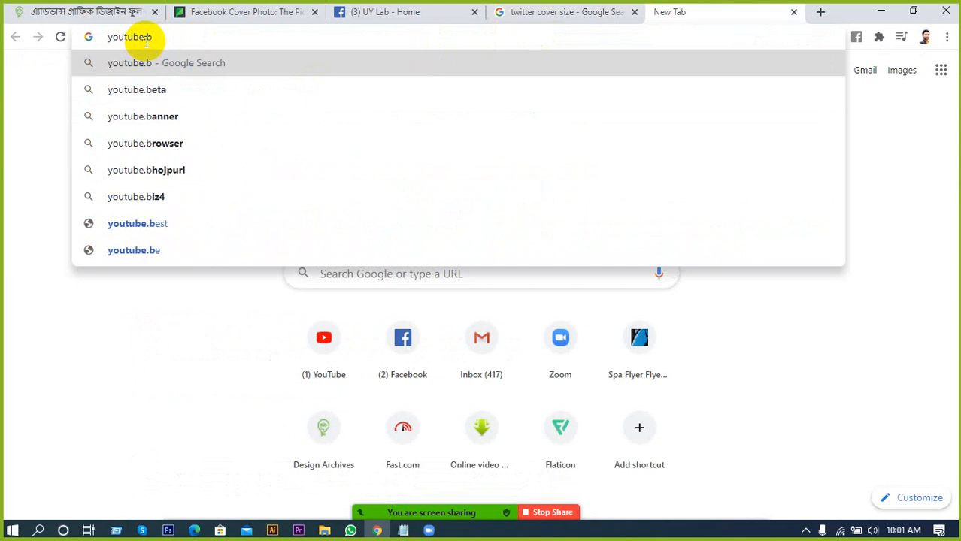
pyautogui.press('BackSpace')
pyautogui.press('BackSpace')
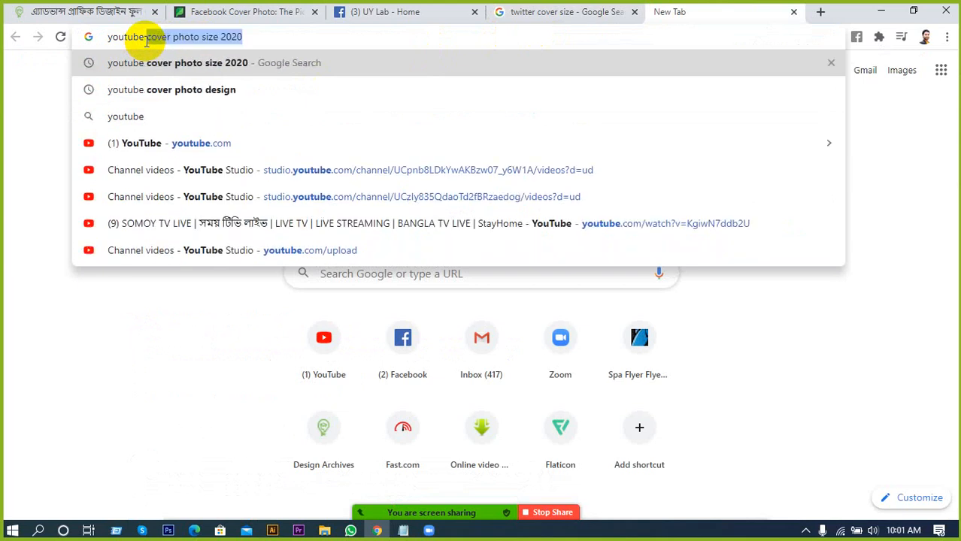
pyautogui.write('banner')
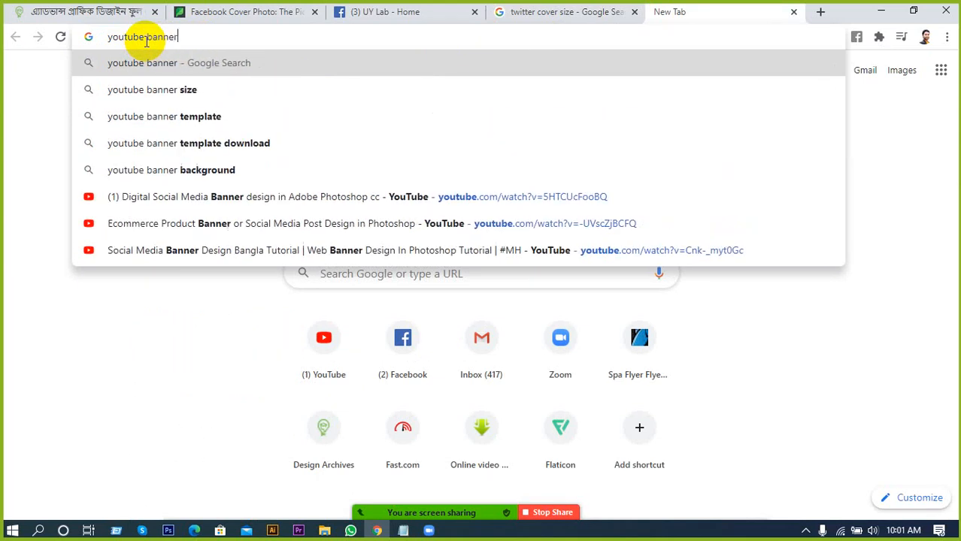
pyautogui.click(144, 90)
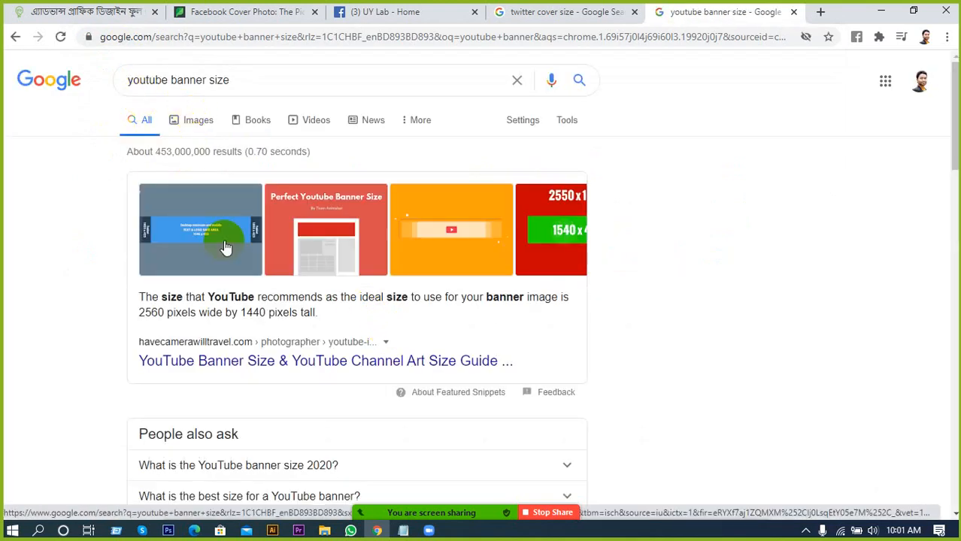
# Step: Expand the question "What is the YouTube banner size 2020?" and examine the dimensions in its answer and the results below
pyautogui.scroll(-3, 672, 325)
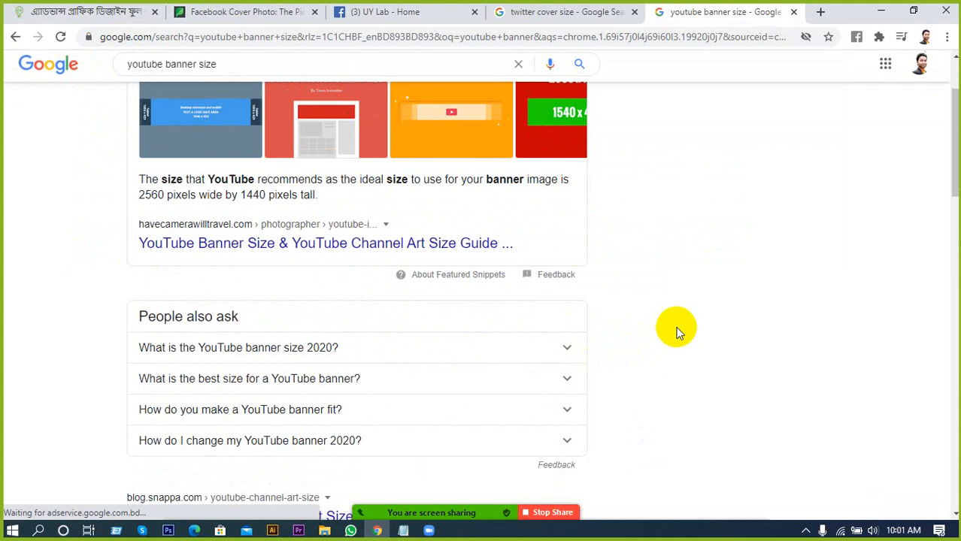
pyautogui.scroll(-1, 686, 321)
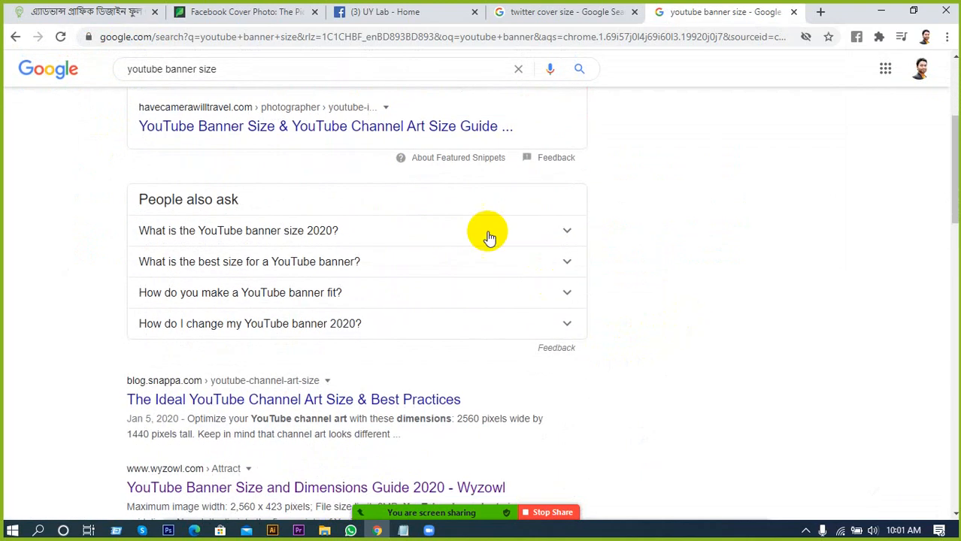
pyautogui.click(317, 236)
pyautogui.scroll(-2, 804, 342)
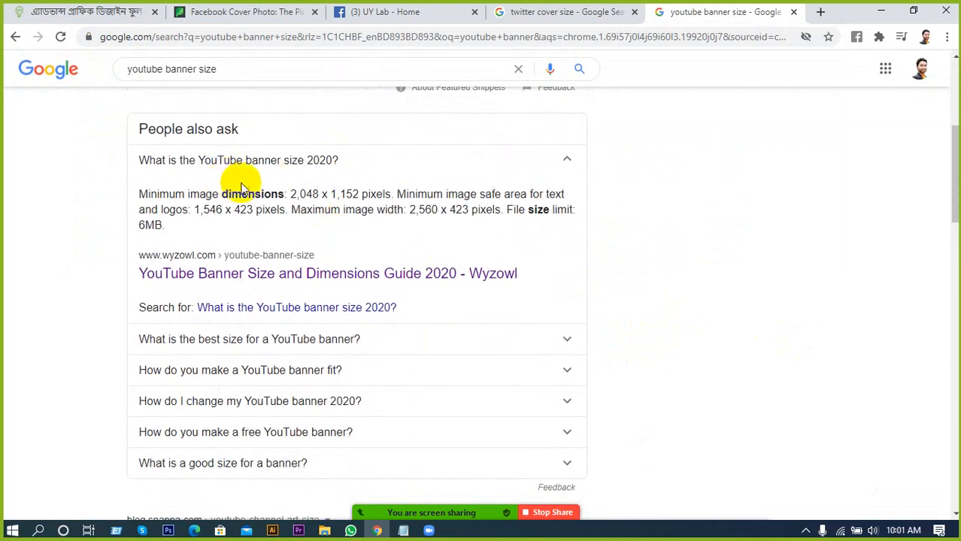
pyautogui.scroll(-2, 406, 225)
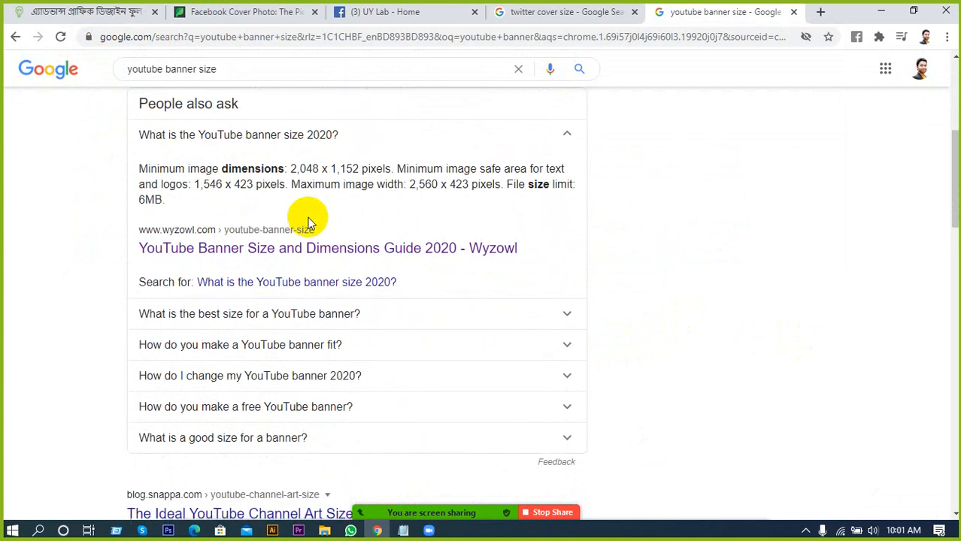
pyautogui.scroll(1, 312, 216)
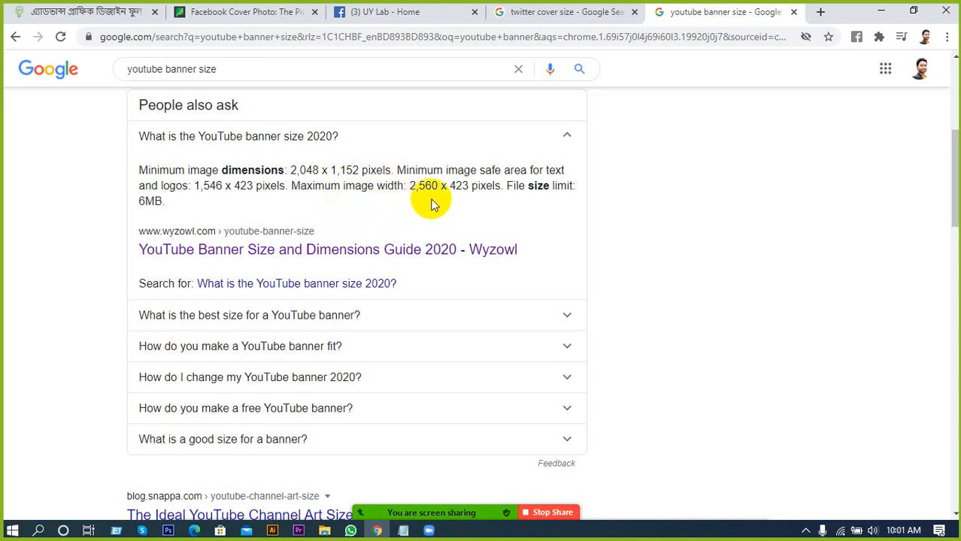
pyautogui.scroll(-1, 493, 218)
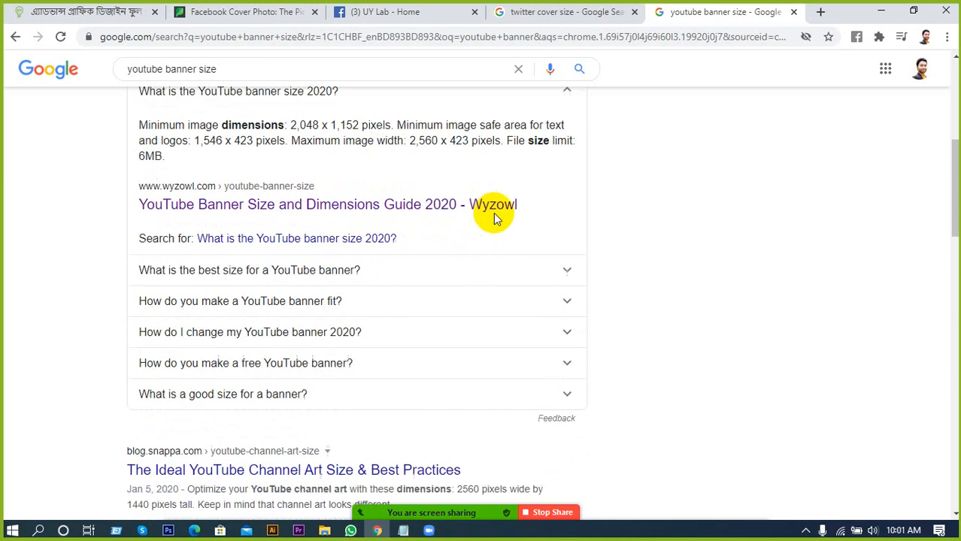
pyautogui.scroll(-3, 496, 215)
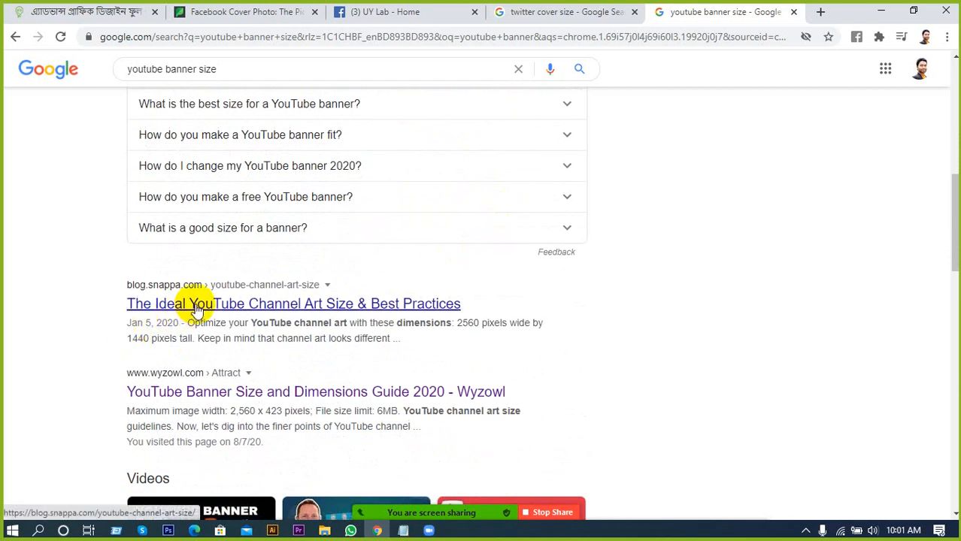
# Step: Open Wyzowl's "YouTube Banner Size and Dimensions Guide 2020" and find its YouTube banner size checklist
pyautogui.click(226, 397)
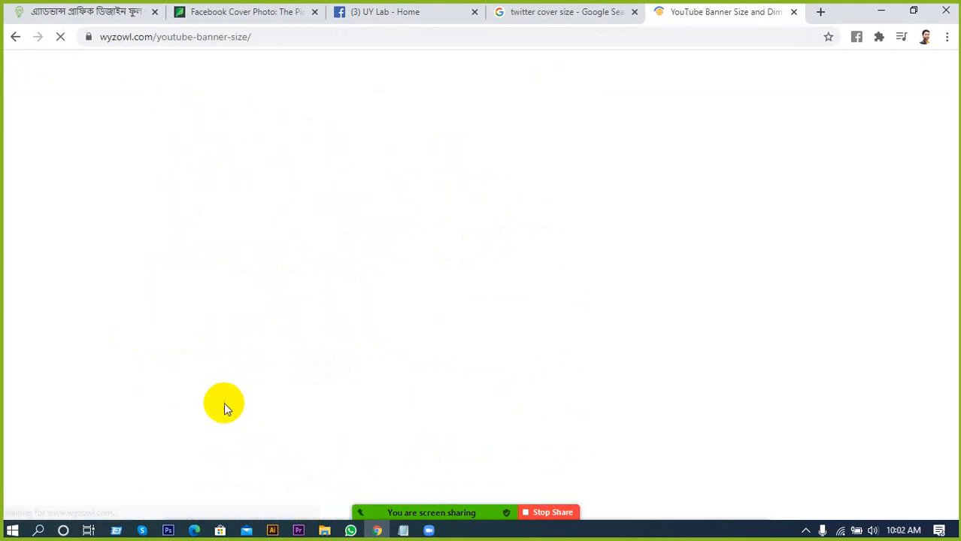
pyautogui.scroll(-4, 240, 396)
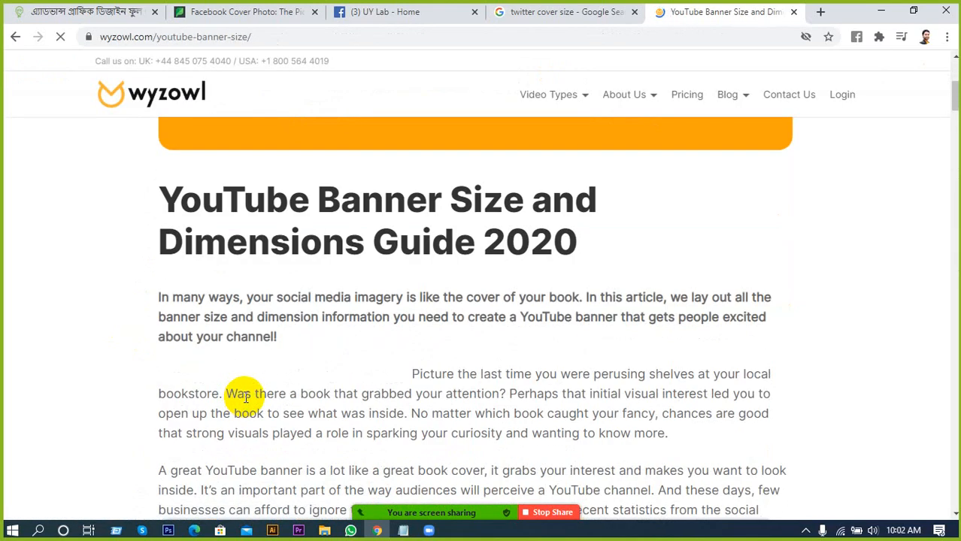
pyautogui.scroll(1, 249, 392)
pyautogui.scroll(2, 251, 392)
pyautogui.scroll(-7, 253, 393)
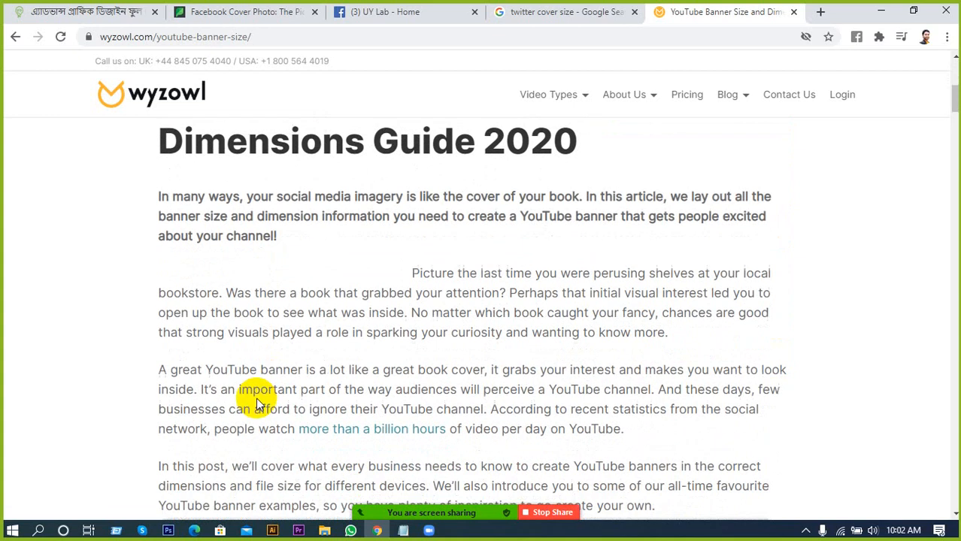
pyautogui.scroll(-8, 260, 391)
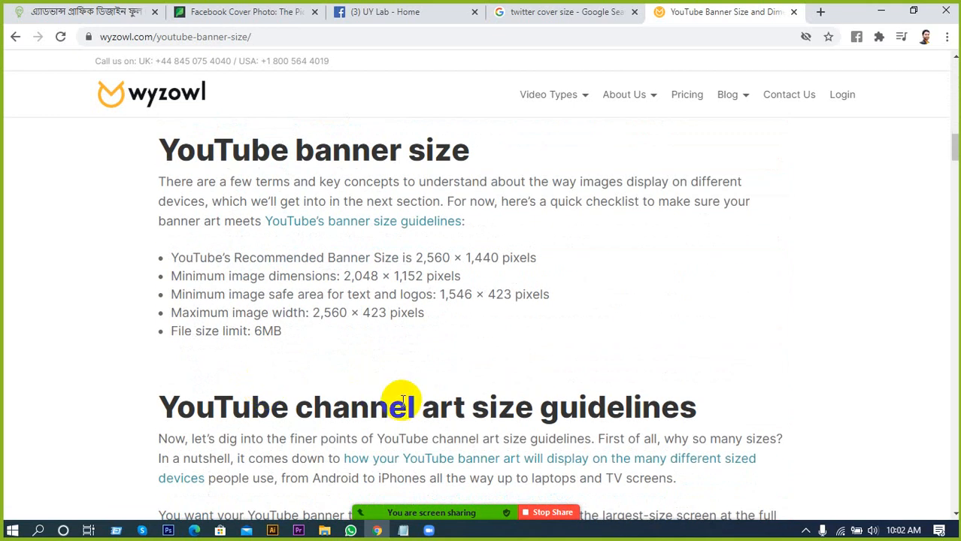
# Step: Examine the recommended banner size and minimum image dimensions in the checklist, highlighting the figures while reading
pyautogui.moveTo(242, 260); pyautogui.dragTo(314, 243)
pyautogui.click(349, 263)
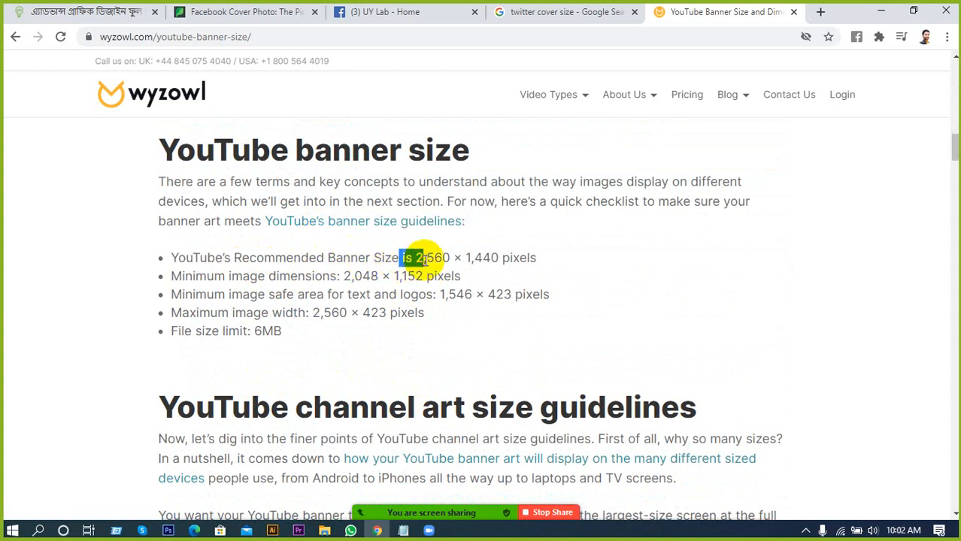
pyautogui.moveTo(416, 258); pyautogui.dragTo(445, 259)
pyautogui.click(451, 257)
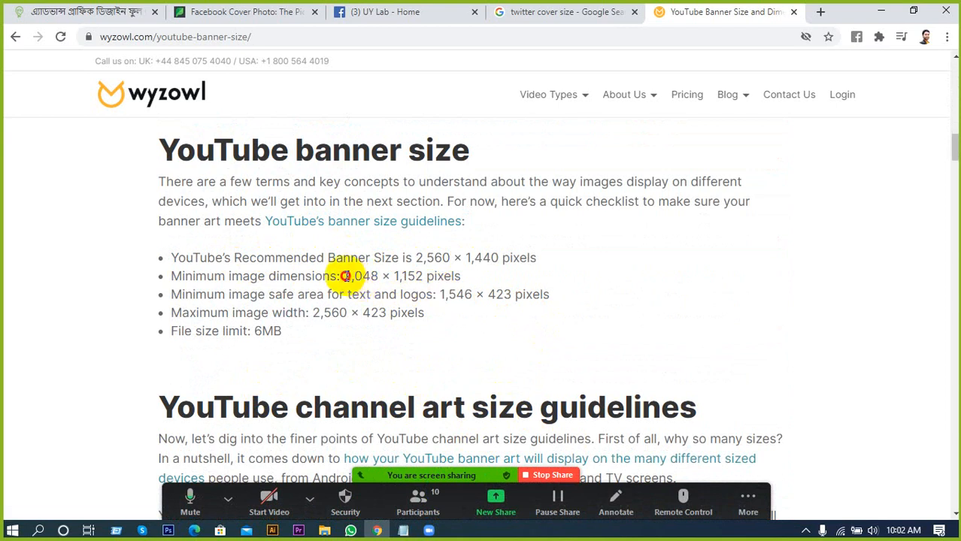
pyautogui.moveTo(343, 276); pyautogui.dragTo(430, 276)
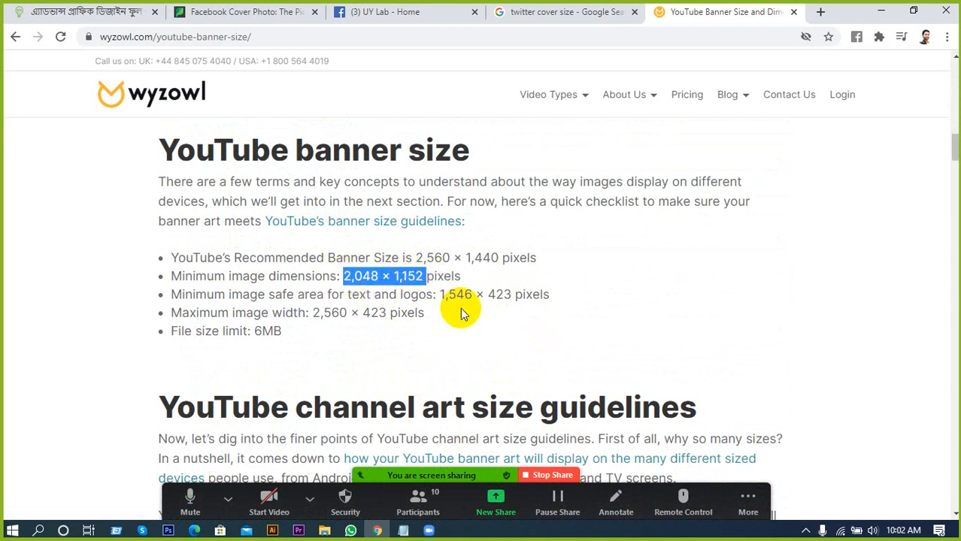
pyautogui.click(455, 299)
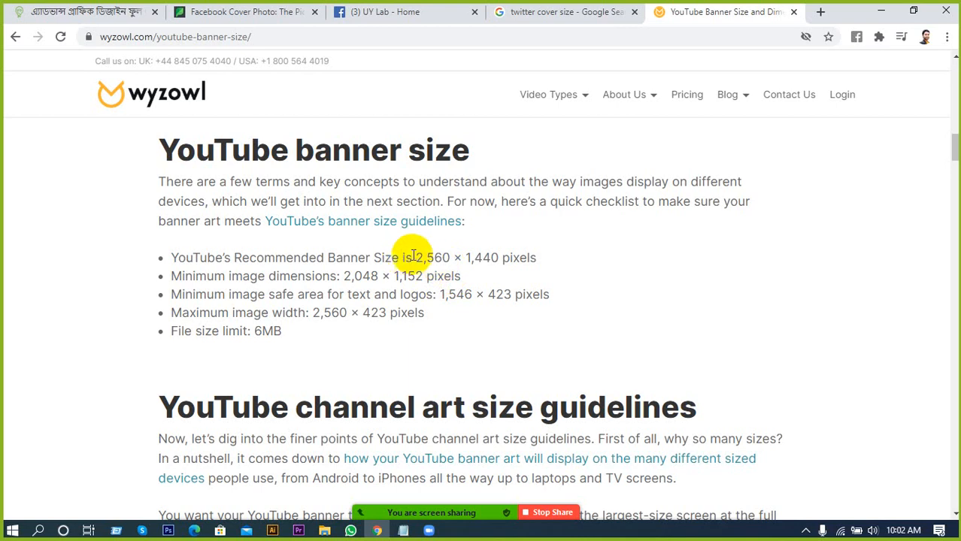
pyautogui.moveTo(416, 256); pyautogui.dragTo(497, 257)
pyautogui.click(580, 272)
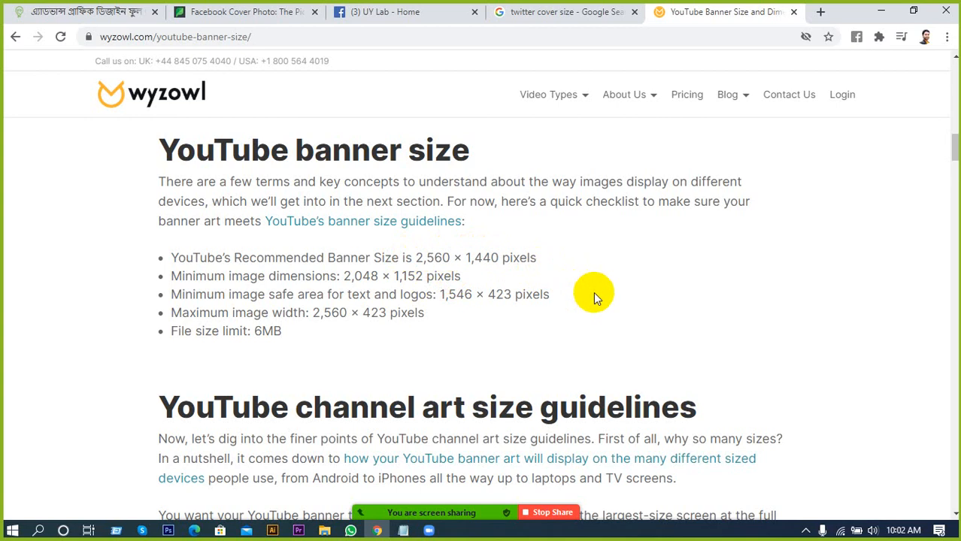
# Step: Replace the Wyzowl guide with a Google search for "youtube cover photo design"
pyautogui.scroll(3, 601, 327)
pyautogui.scroll(10, 614, 336)
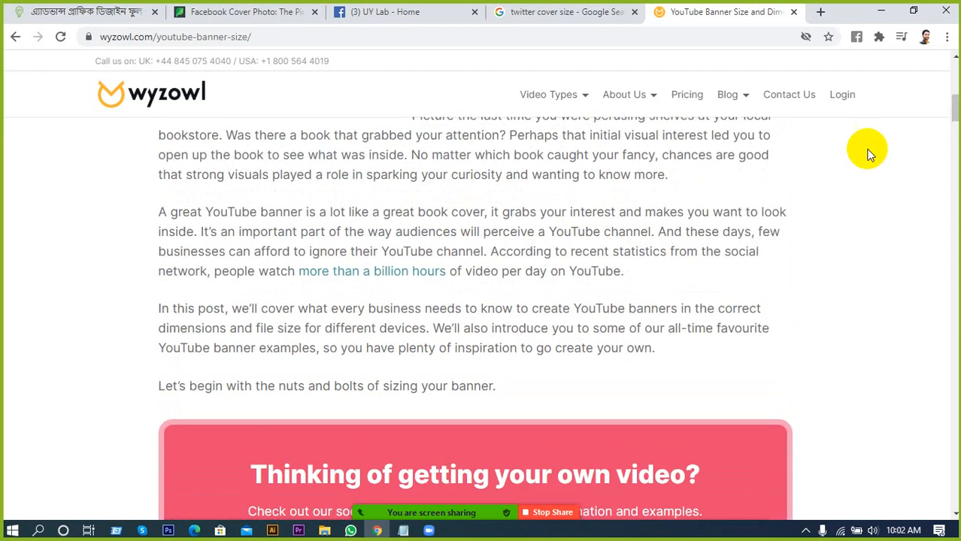
pyautogui.moveTo(954, 101); pyautogui.dragTo(953, 67)
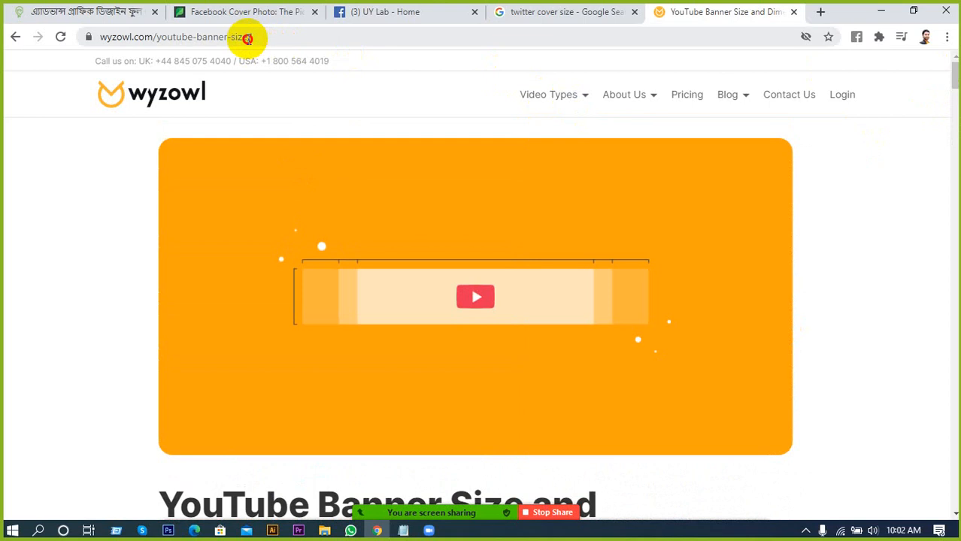
pyautogui.click(246, 37)
pyautogui.write('youtube.com')
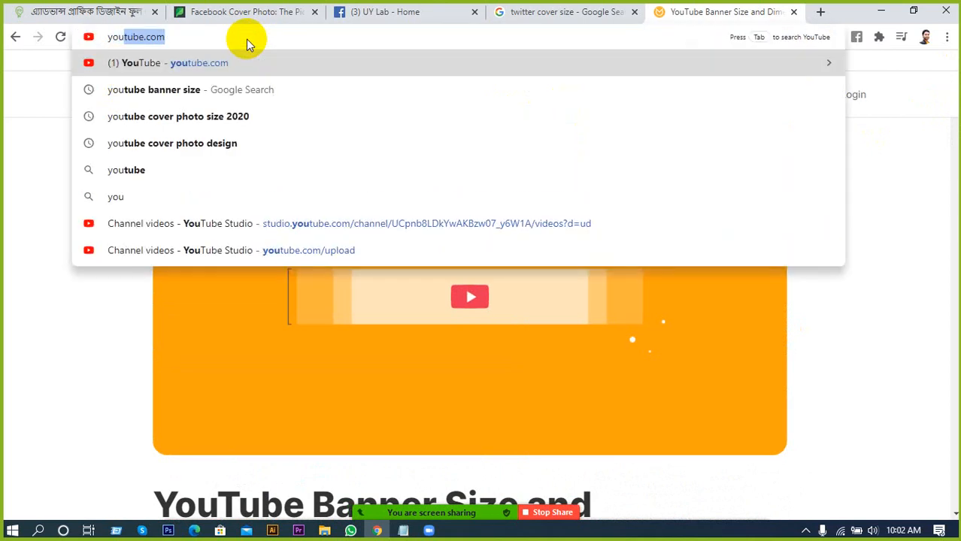
pyautogui.click(226, 39)
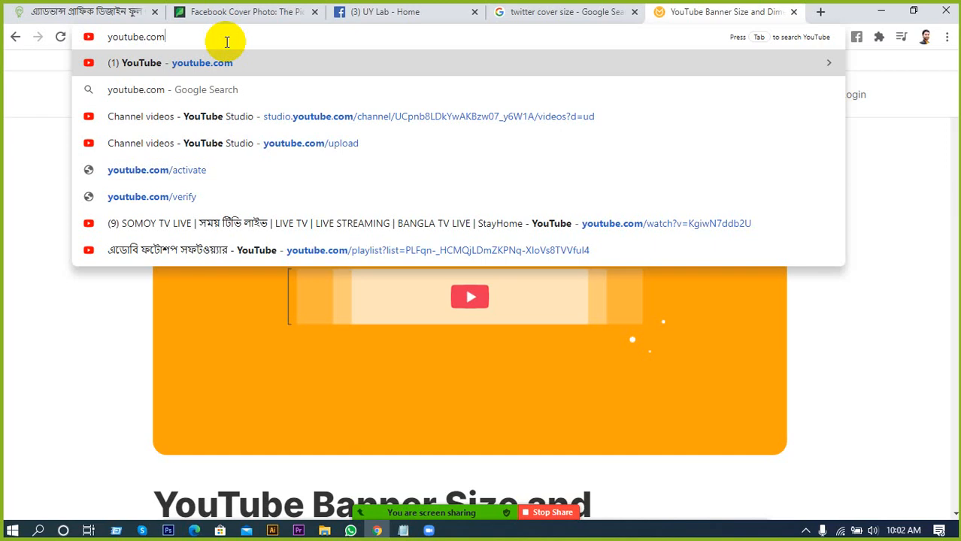
pyautogui.press('BackSpace')
pyautogui.press('BackSpace')
pyautogui.press('BackSpace')
pyautogui.press('BackSpace')
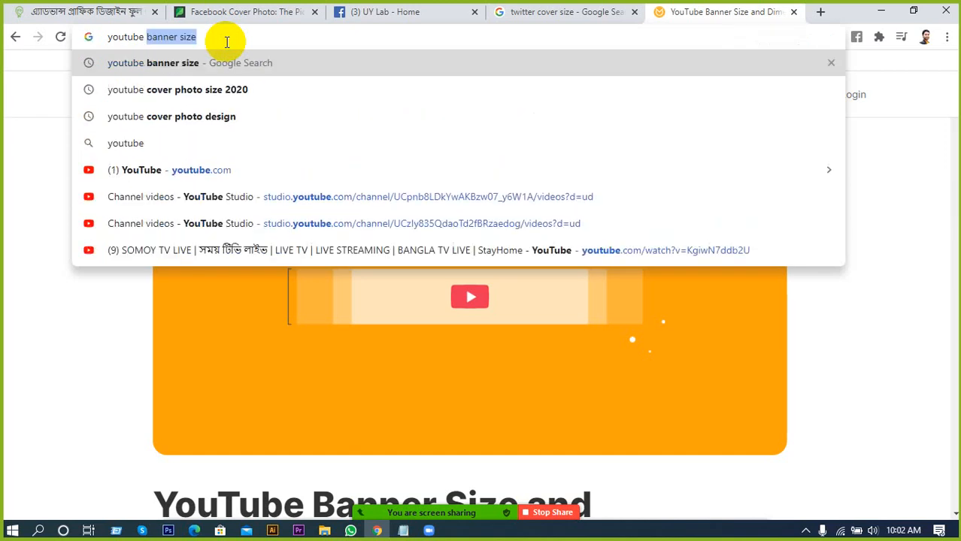
pyautogui.click(193, 118)
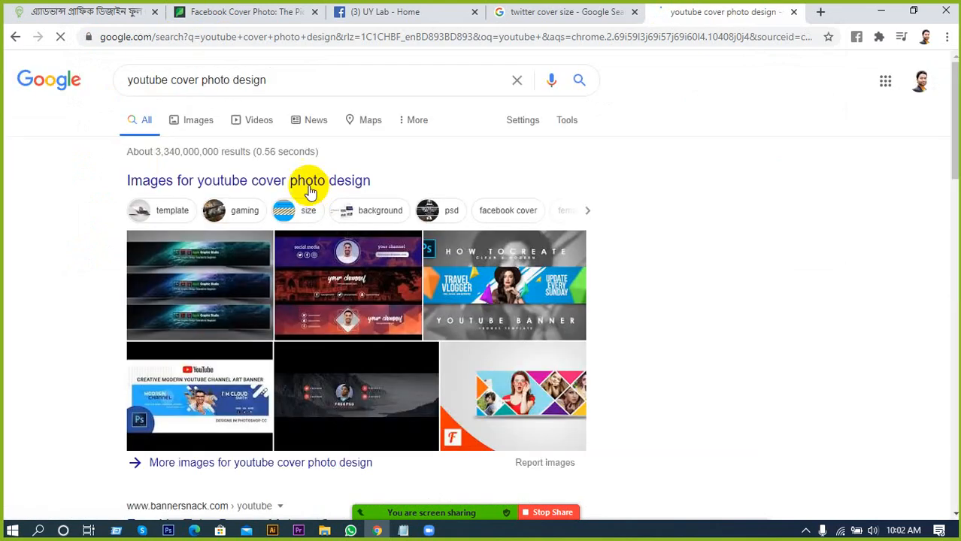
# Step: Show the image results and preview the professional YouTube channel art banner from Fiverr and the Photoshop channel art tutorial design
pyautogui.click(210, 123)
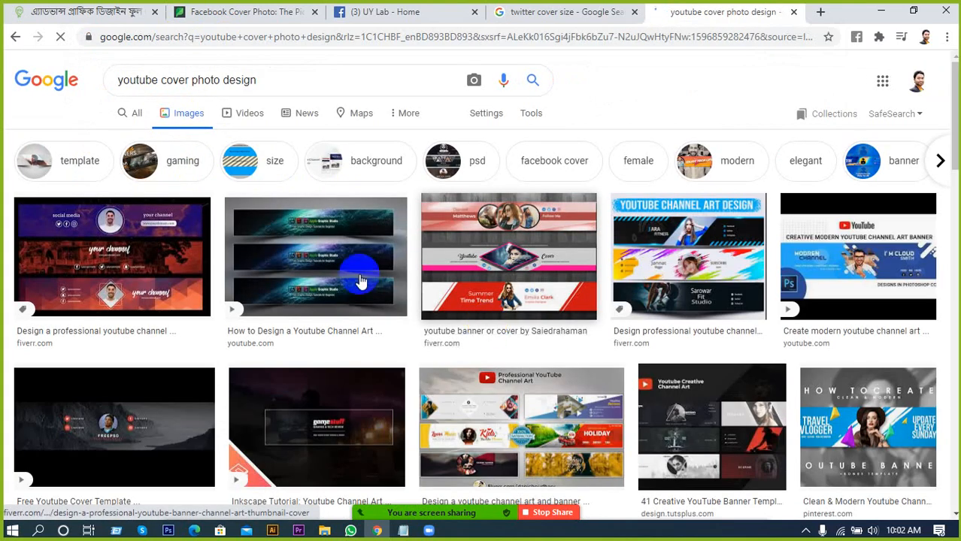
pyautogui.click(184, 274)
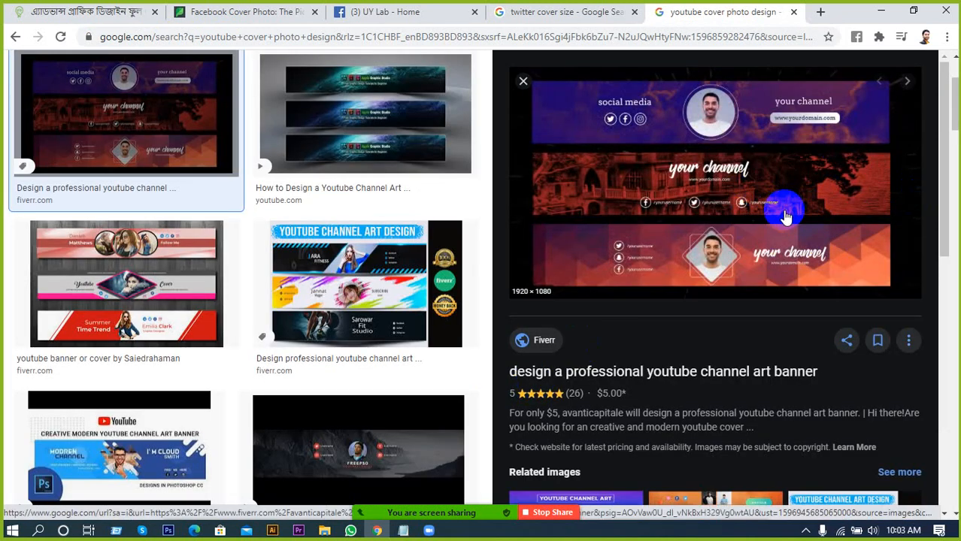
pyautogui.scroll(-1, 686, 214)
pyautogui.scroll(-1, 225, 398)
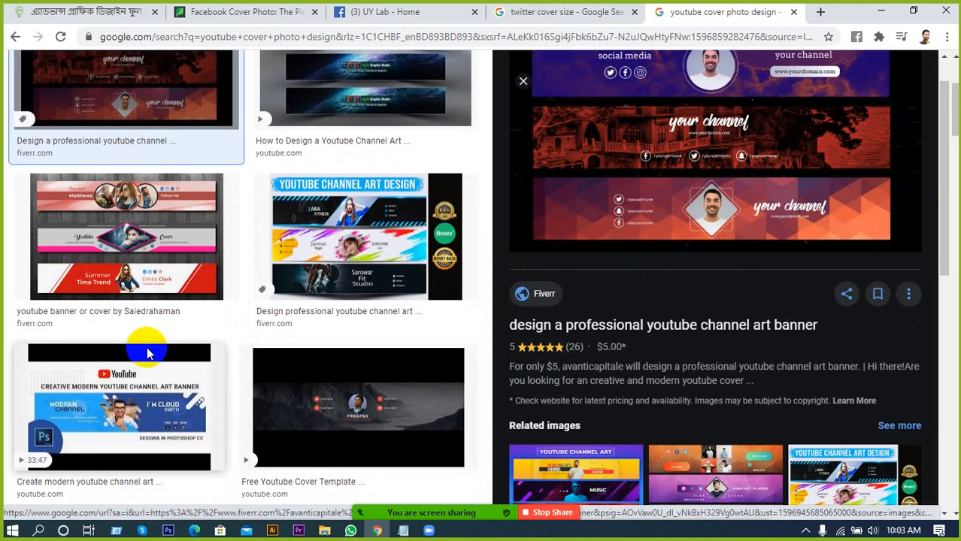
pyautogui.scroll(2, 147, 353)
pyautogui.click(322, 188)
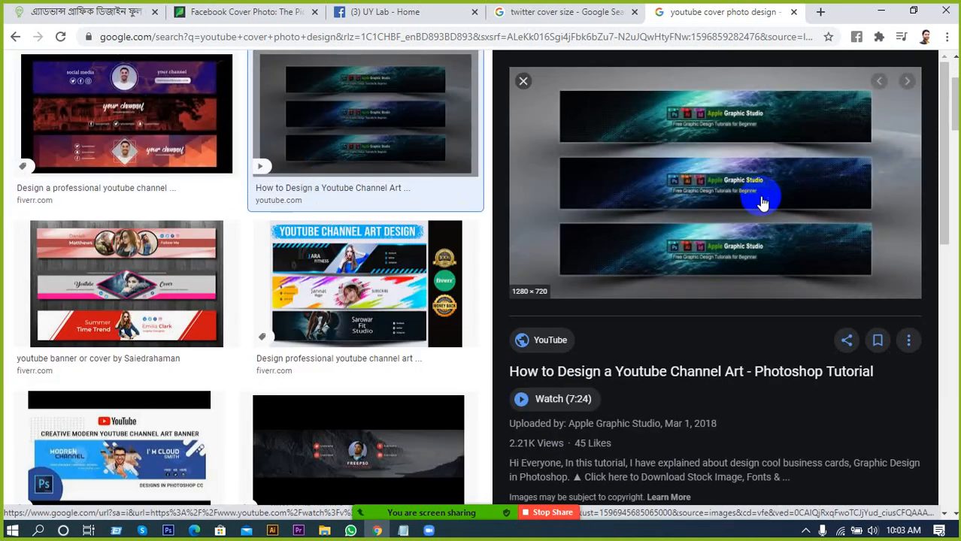
# Step: Preview the Saiedrahaman banner, the Photoshop channel art tutorial, the Clean & Modern YouTube banner and the 41 Creative YouTube Banner Templates
pyautogui.click(188, 304)
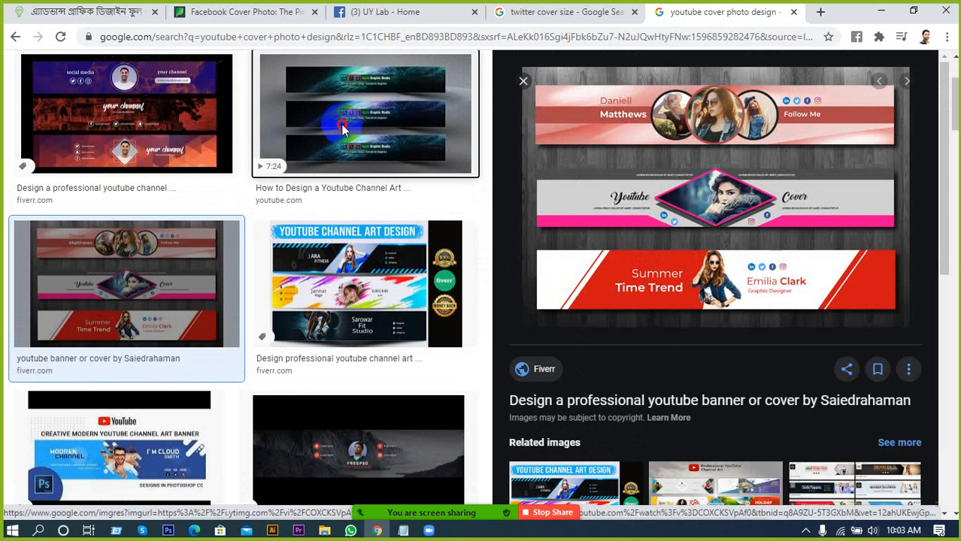
pyautogui.click(342, 129)
pyautogui.scroll(-2, 468, 225)
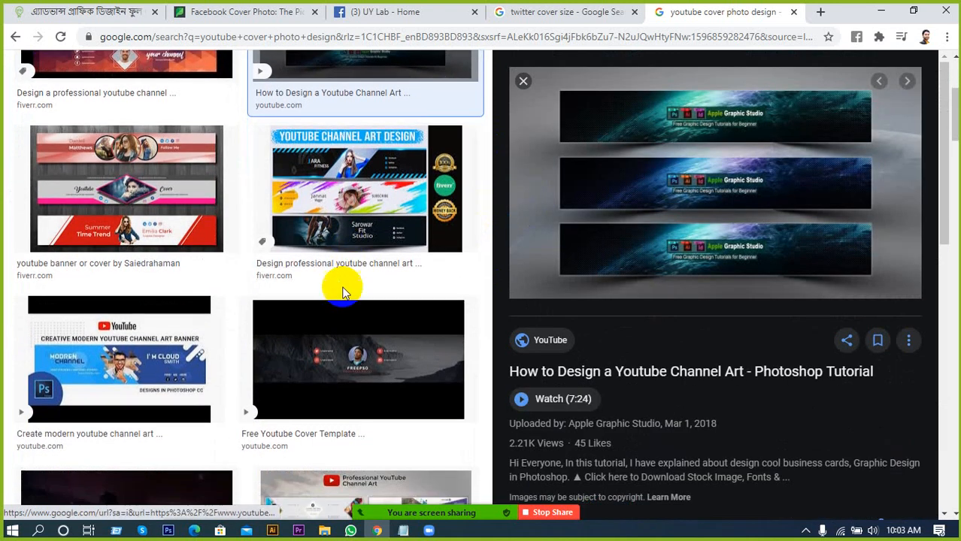
pyautogui.scroll(-5, 342, 292)
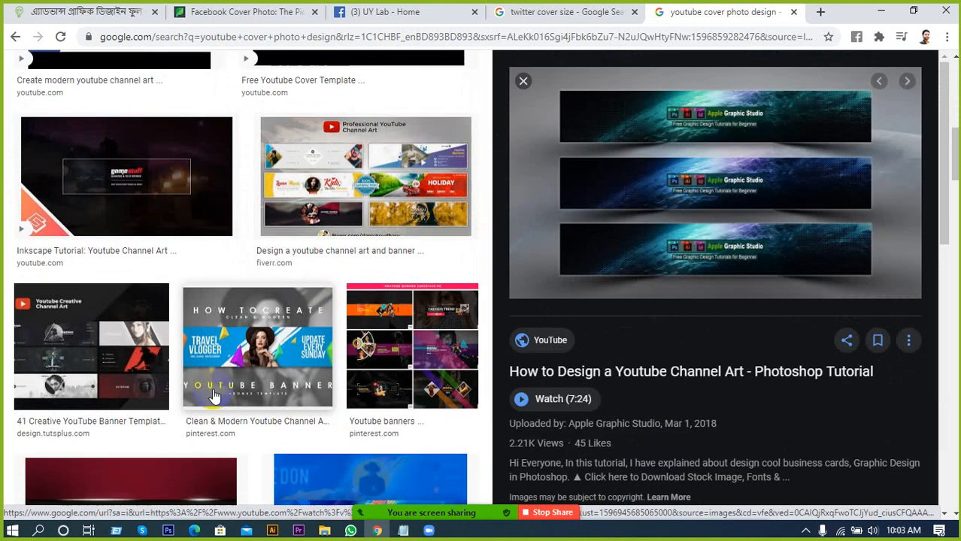
pyautogui.scroll(-1, 214, 396)
pyautogui.click(211, 294)
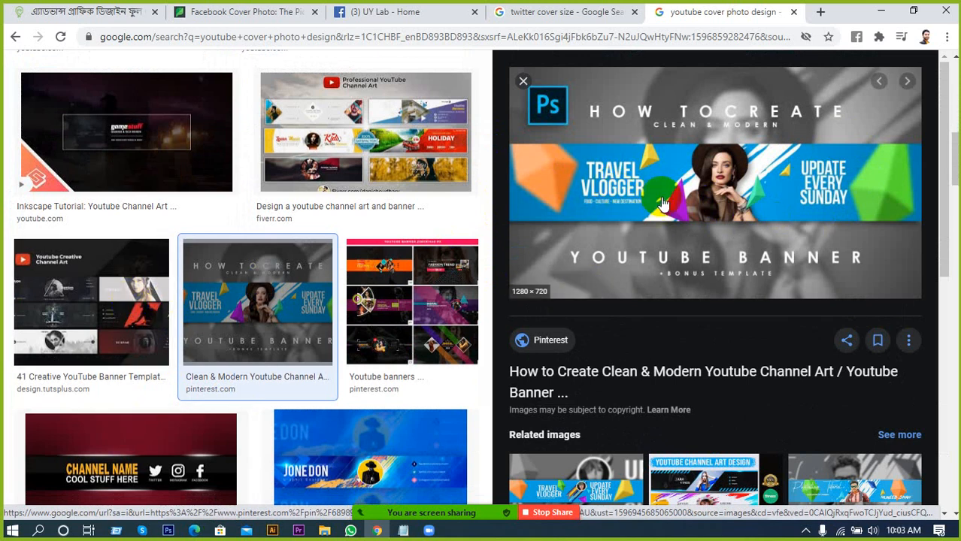
pyautogui.click(107, 306)
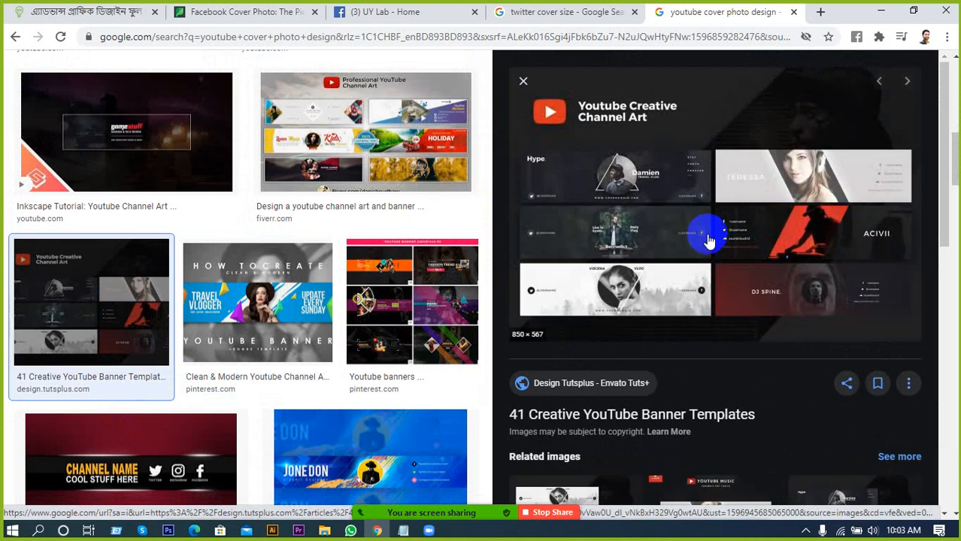
# Step: Preview the Rose Red cover template, the pink music banner on Behance and its related red Freelancer cover art
pyautogui.scroll(-3, 255, 366)
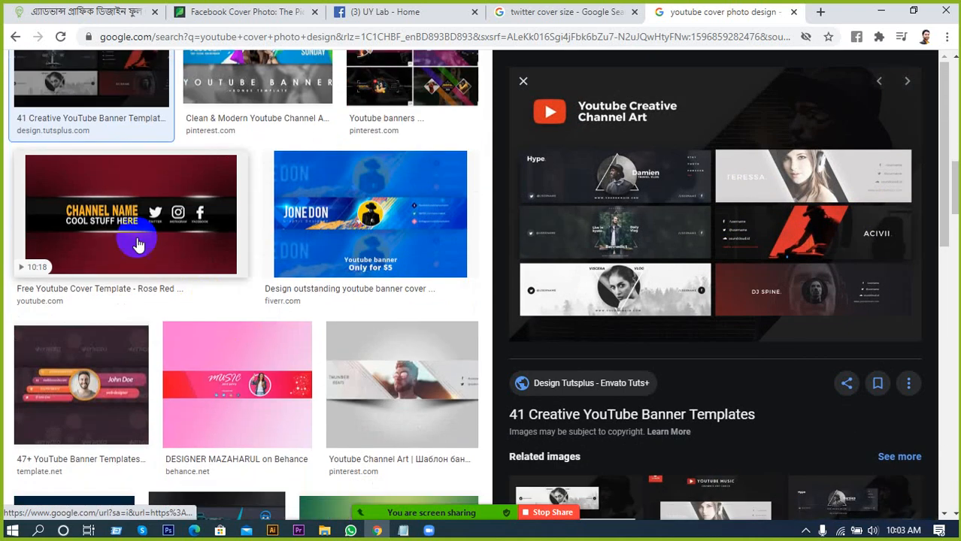
pyautogui.click(139, 240)
pyautogui.scroll(-1, 637, 249)
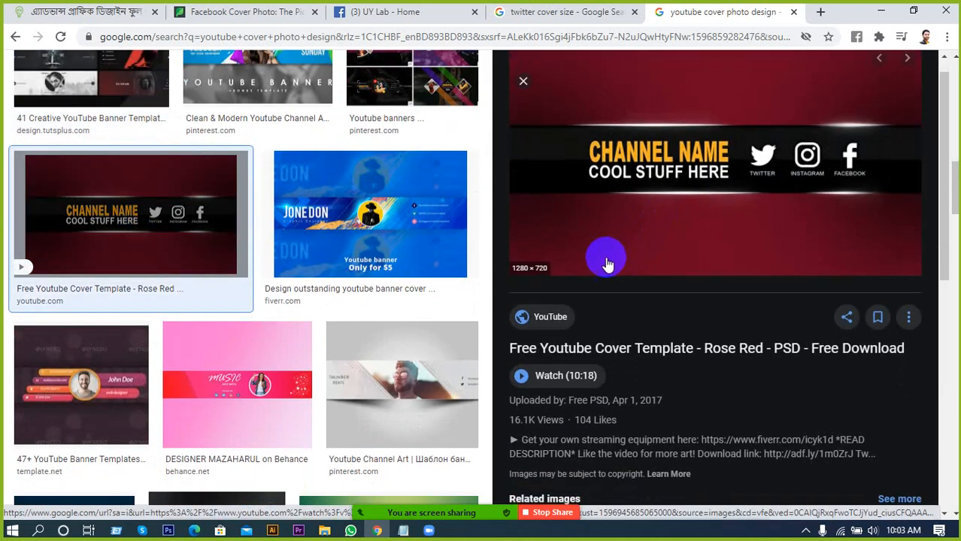
pyautogui.scroll(-2, 30, 357)
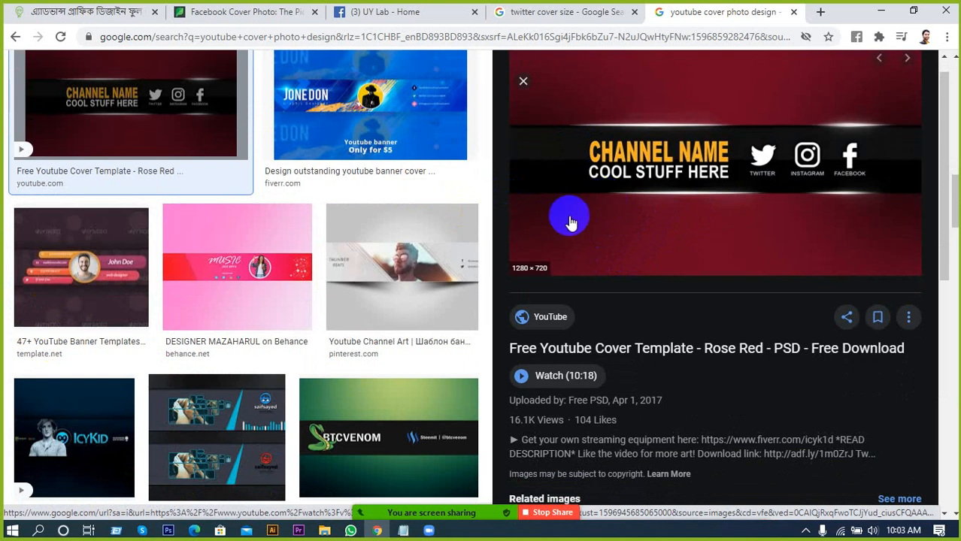
pyautogui.click(255, 283)
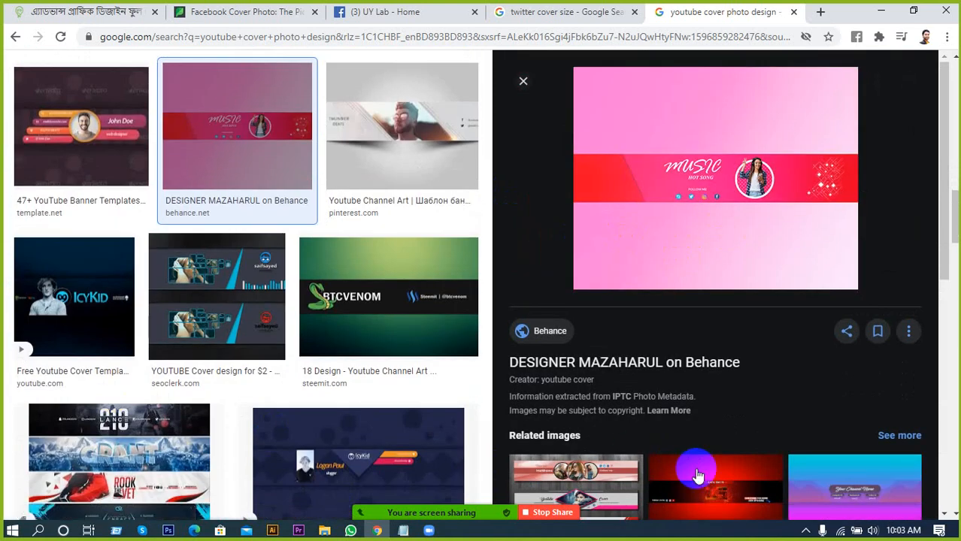
pyautogui.click(698, 475)
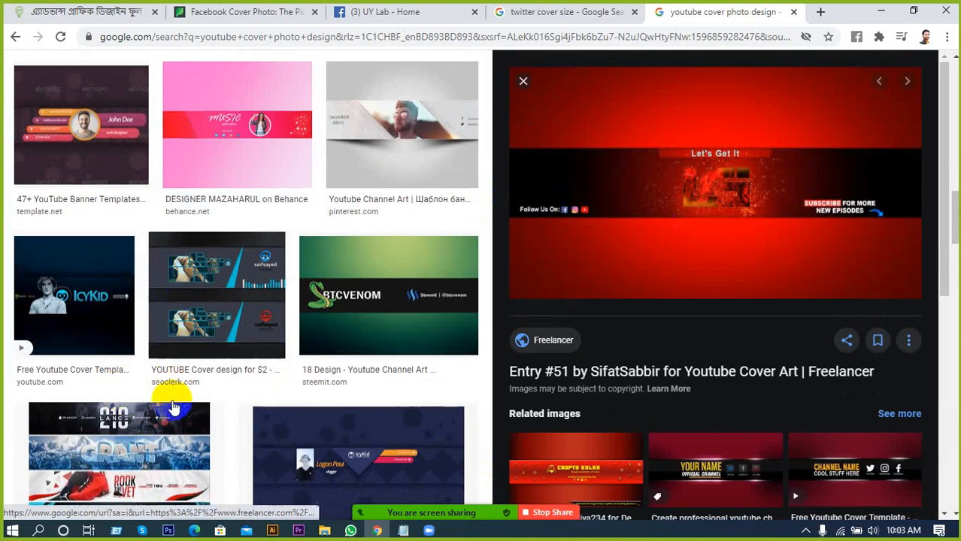
# Step: Preview the dark blue vlogger cover template from YouTube and the ProDesigns YouTube channel art design
pyautogui.scroll(-3, 180, 398)
pyautogui.click(369, 285)
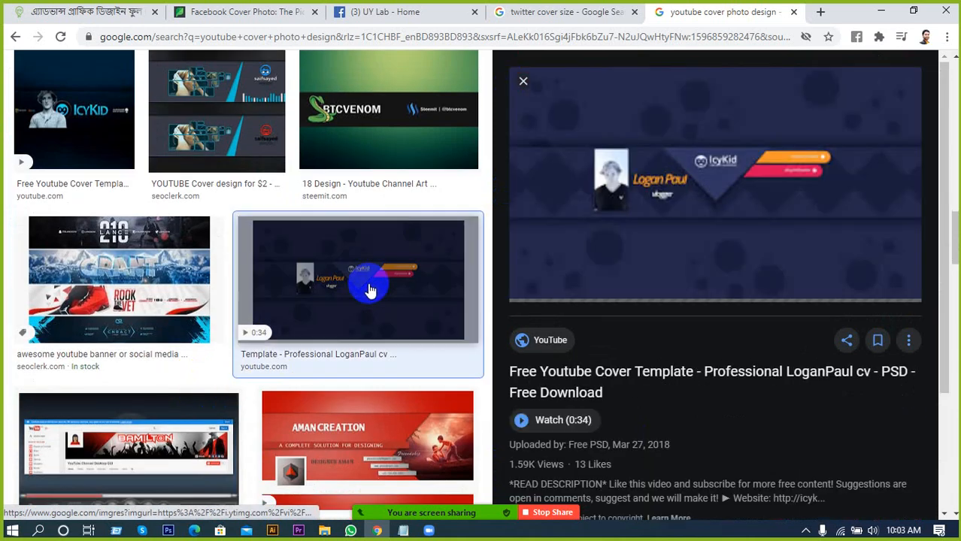
pyautogui.scroll(-2, 30, 376)
pyautogui.click(71, 332)
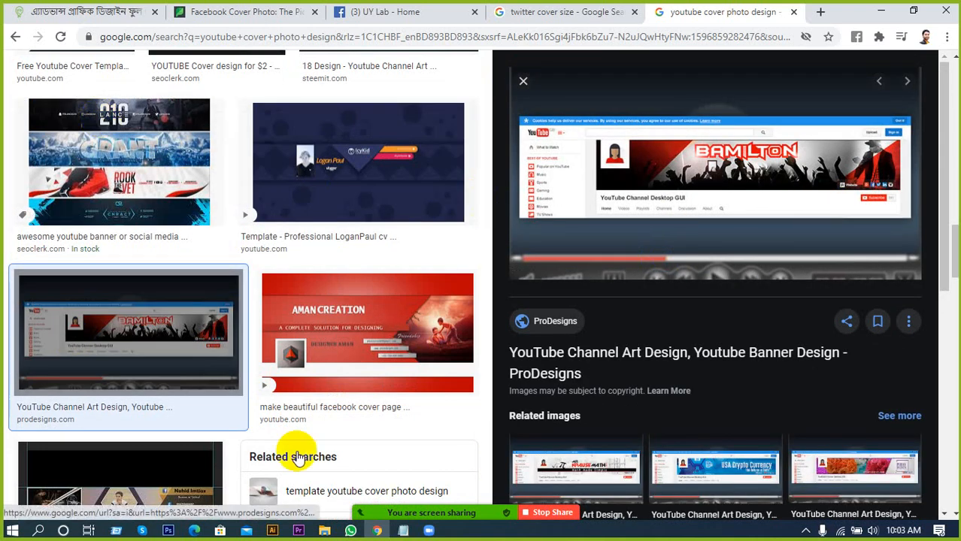
# Step: Open the Zoom meeting's participant list, mute the unmuted attendee and minimise the list
pyautogui.click(415, 501)
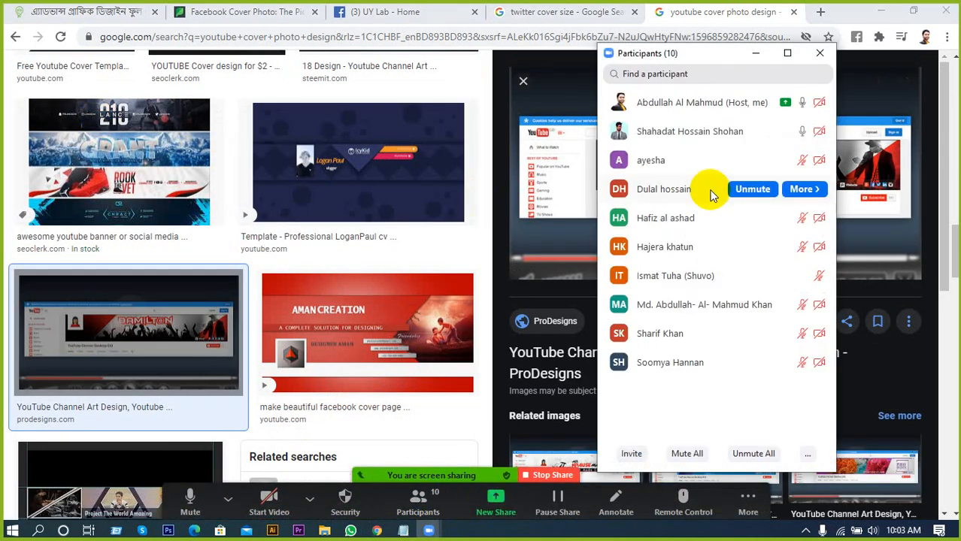
pyautogui.click(748, 132)
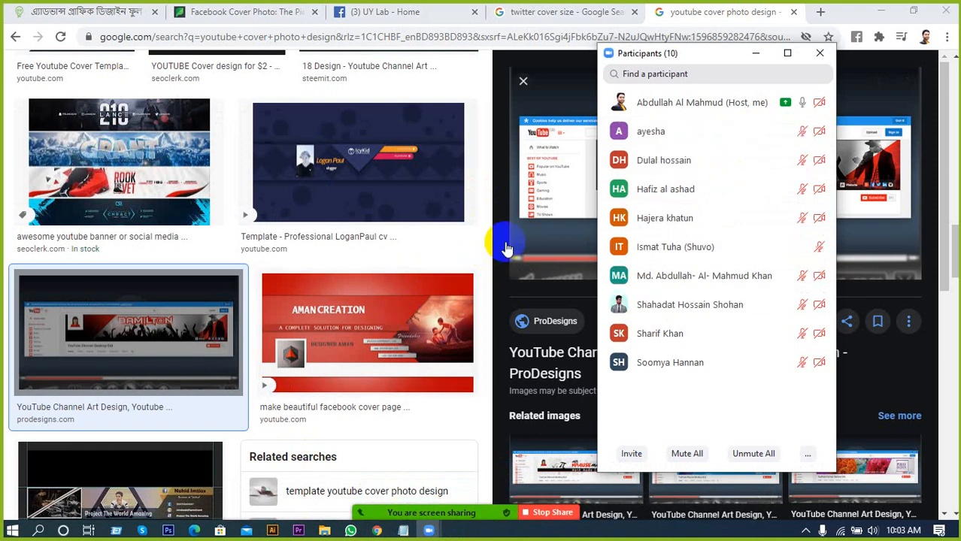
pyautogui.click(756, 53)
# Step: Preview the "How to make beautiful facebook cover page" design, close the preview and browse the full grid of image results
pyautogui.scroll(2, 350, 293)
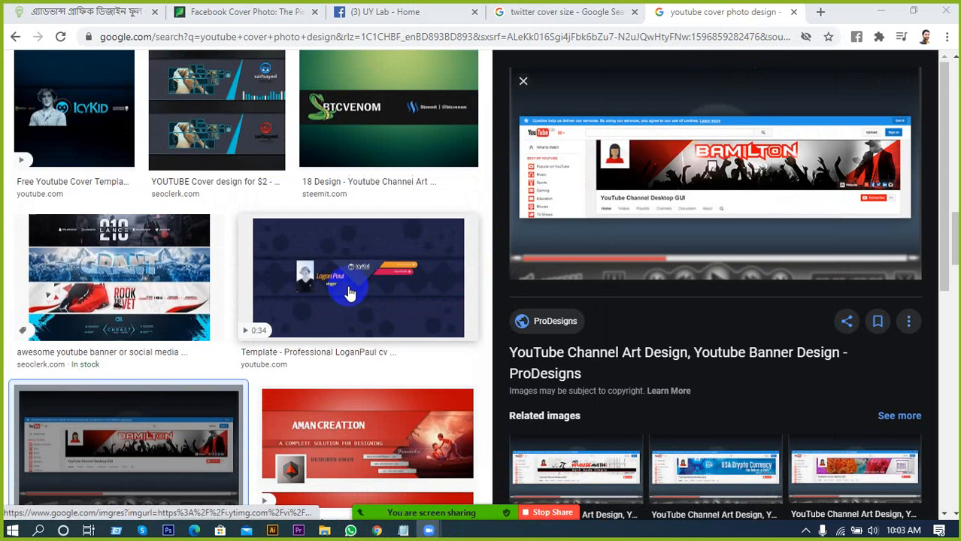
pyautogui.scroll(-3, 353, 315)
pyautogui.click(357, 330)
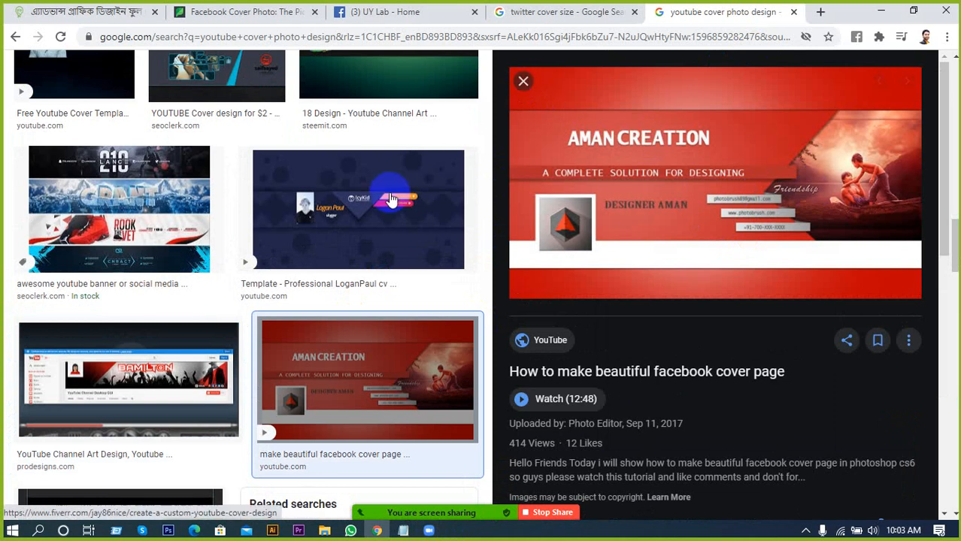
pyautogui.press('Escape')
pyautogui.scroll(5, 350, 279)
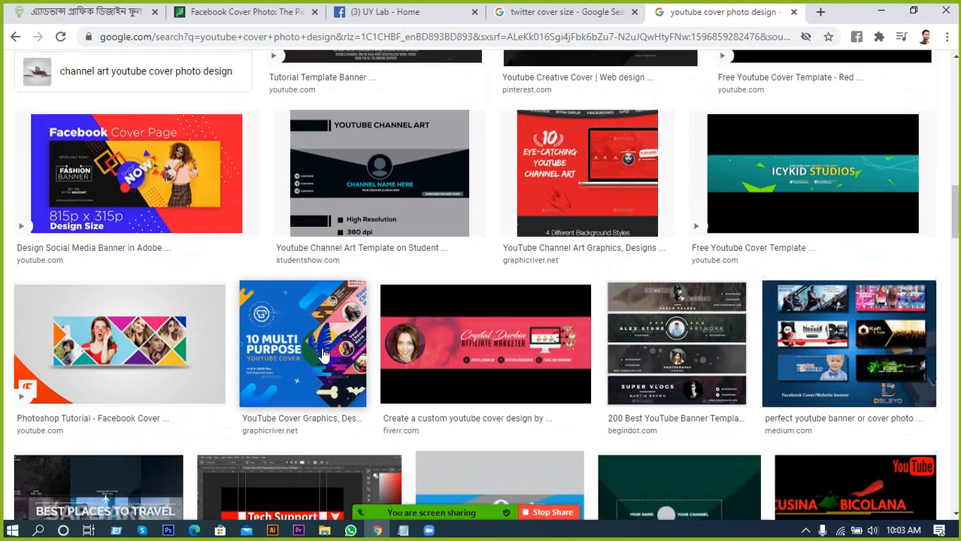
pyautogui.scroll(2, 367, 363)
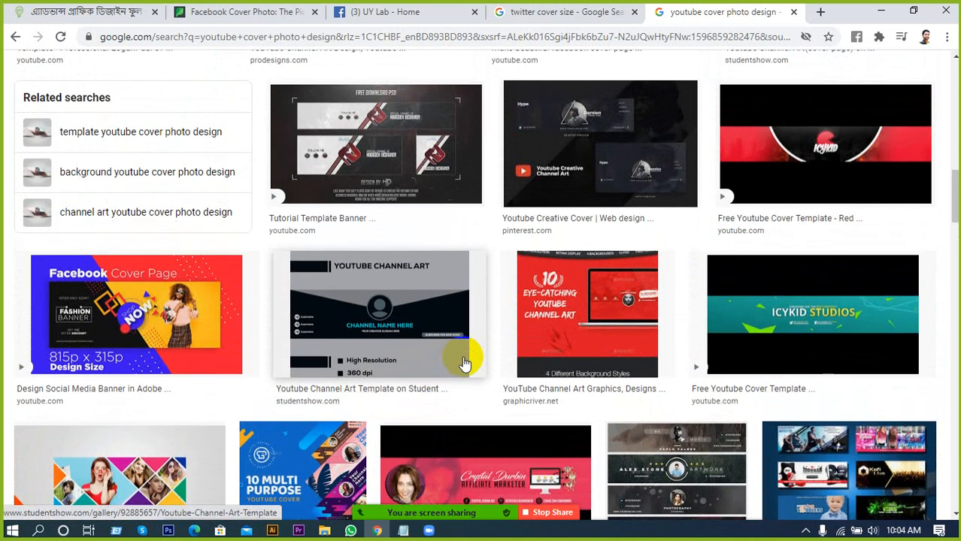
pyautogui.scroll(2, 457, 359)
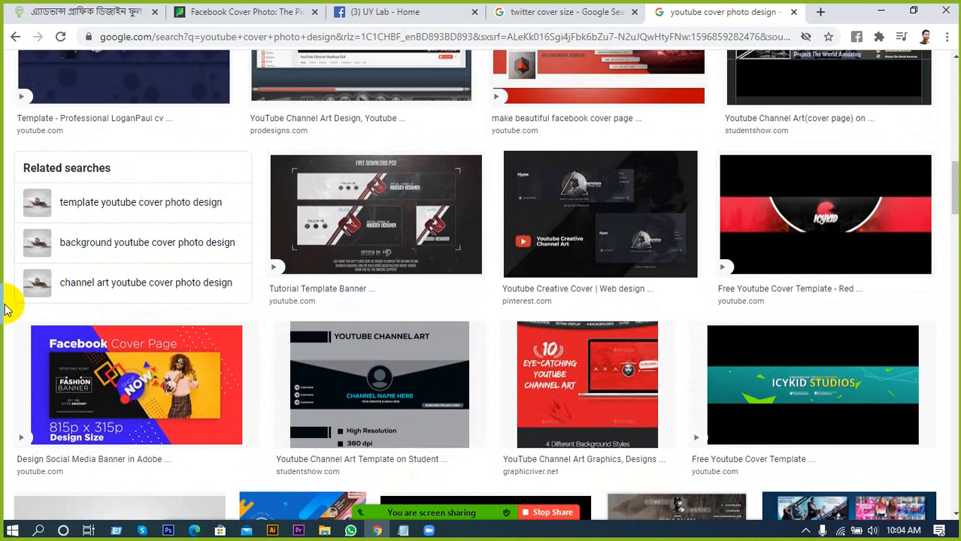
# Step: Preview the Facebook Cover Page, Youtube Creative Cover and Tutorial Template Banner designs, and close the preview
pyautogui.click(132, 353)
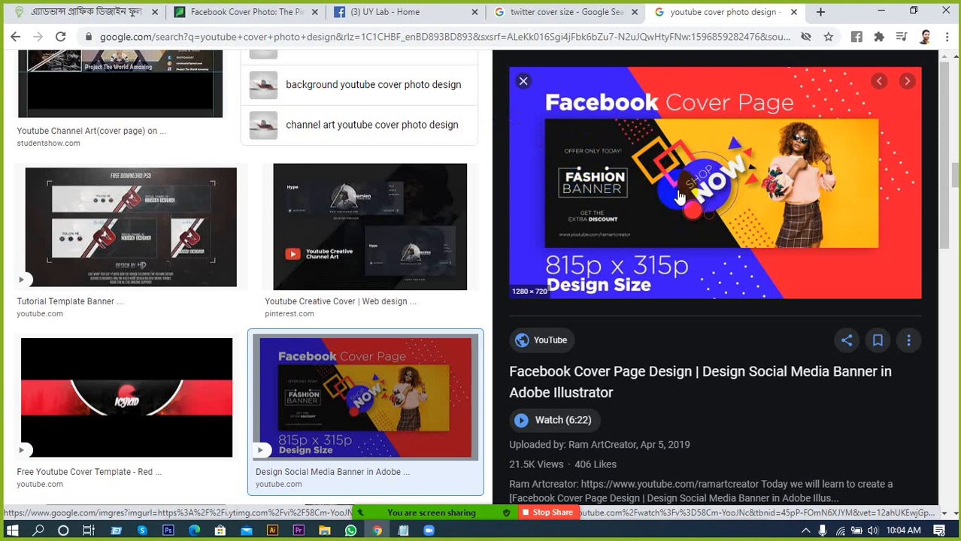
pyautogui.click(389, 214)
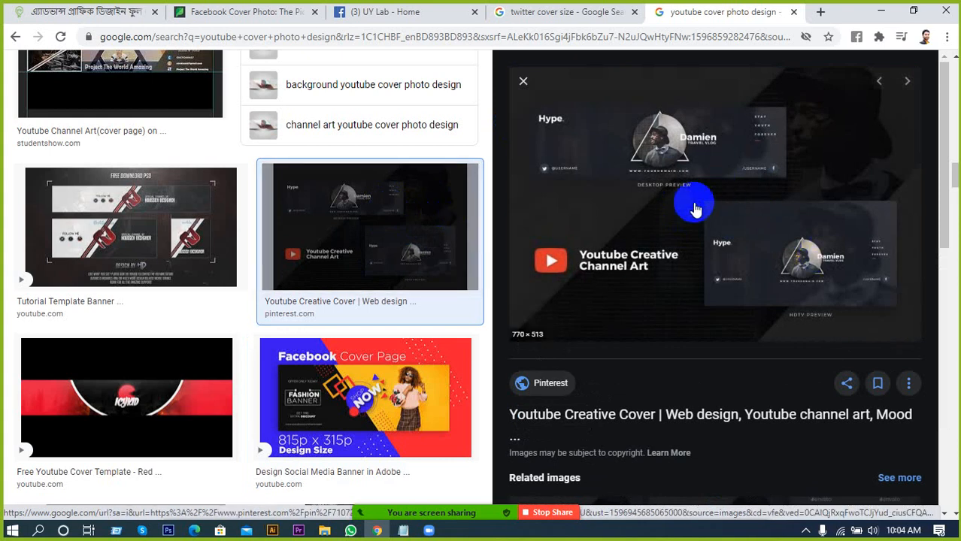
pyautogui.click(157, 249)
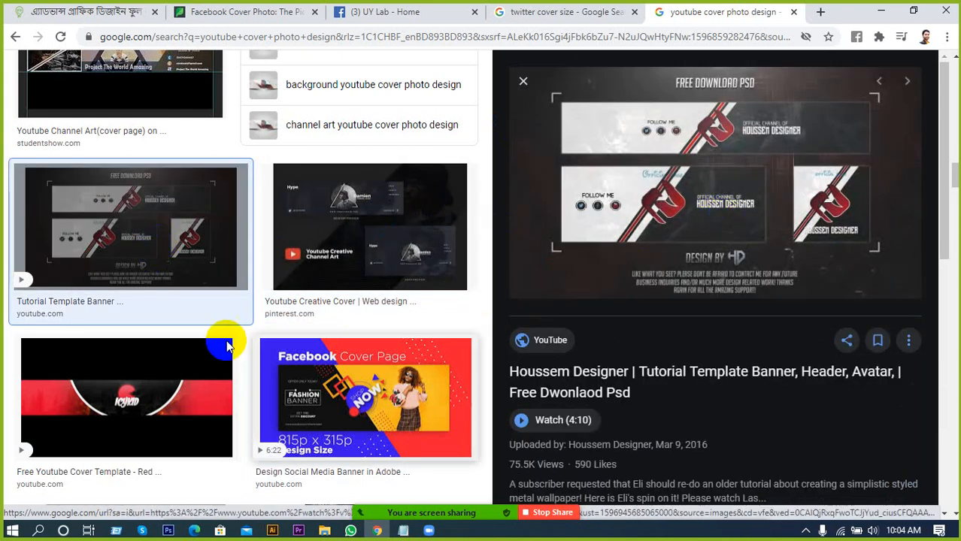
pyautogui.scroll(3, 188, 337)
pyautogui.scroll(2, 189, 342)
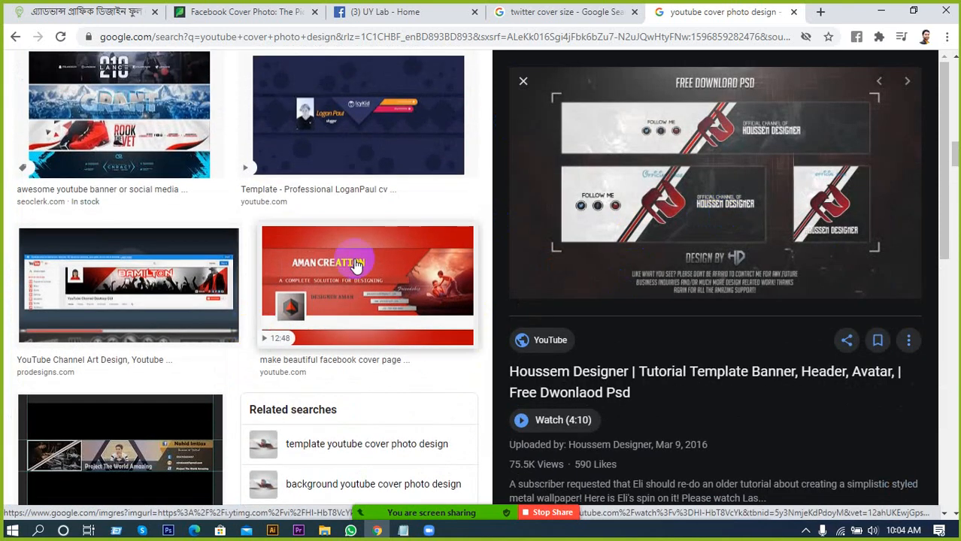
pyautogui.click(523, 81)
pyautogui.scroll(5, 201, 288)
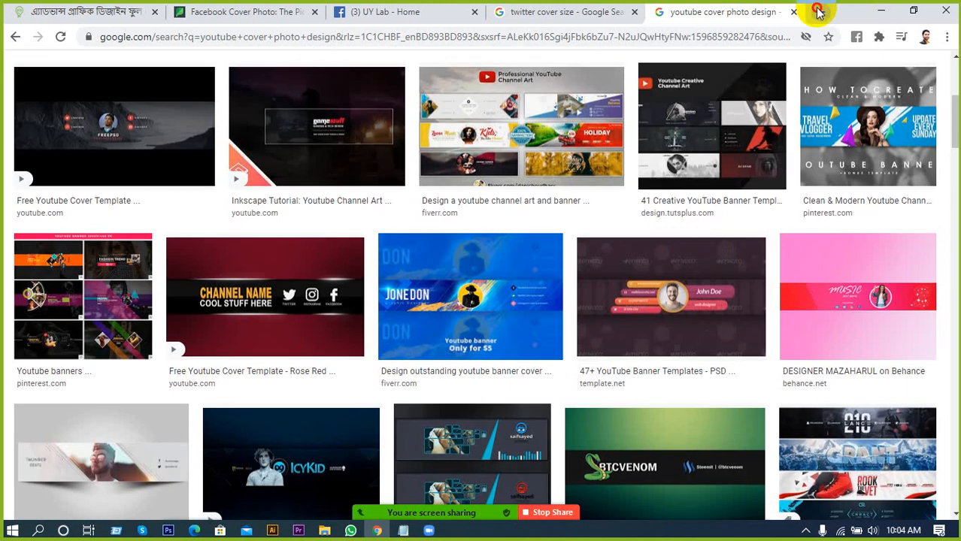
# Step: Search Google for "linkedin cover photo size" in a new browser tab
pyautogui.click(819, 12)
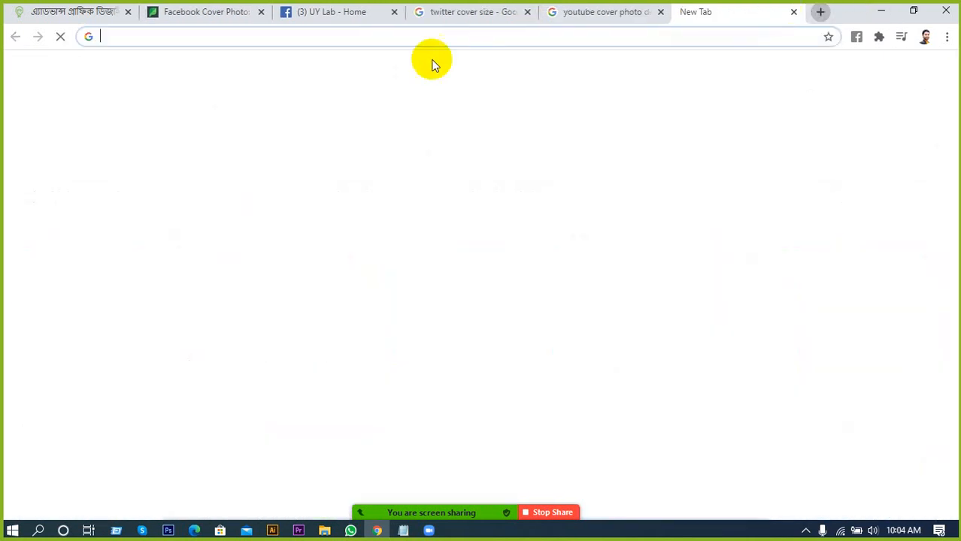
pyautogui.write('link')
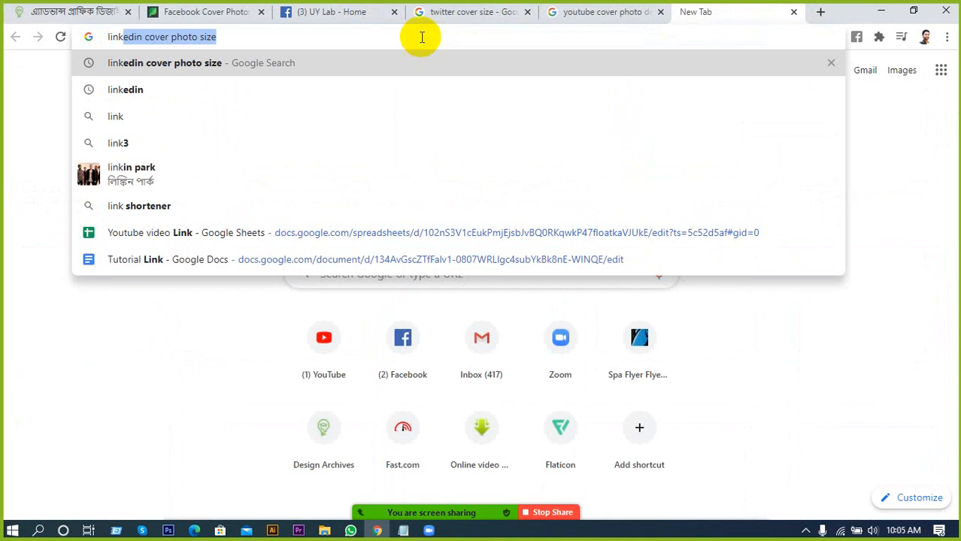
pyautogui.press('Return')
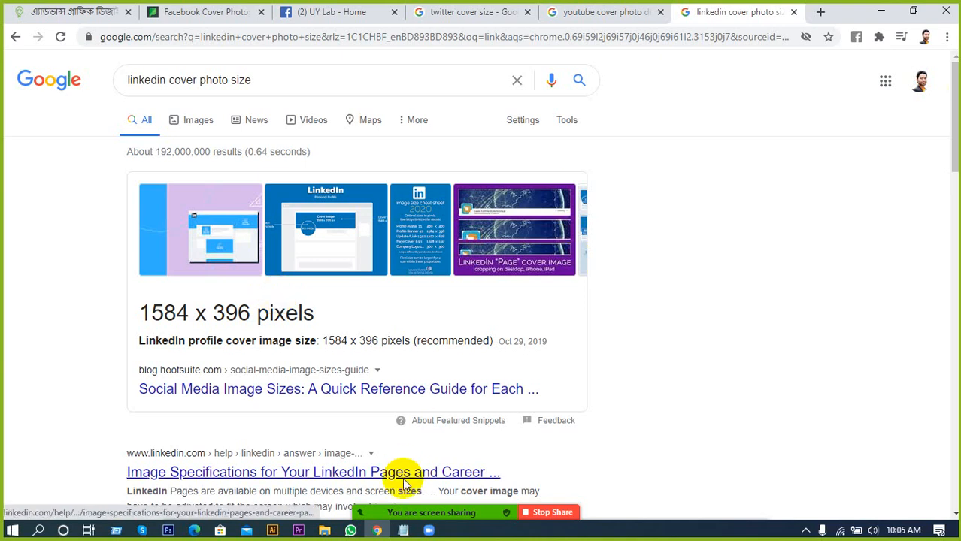
# Step: Copy the Zoom meeting's invite link from the participant list's invitation dialog and close the dialog
pyautogui.click(416, 508)
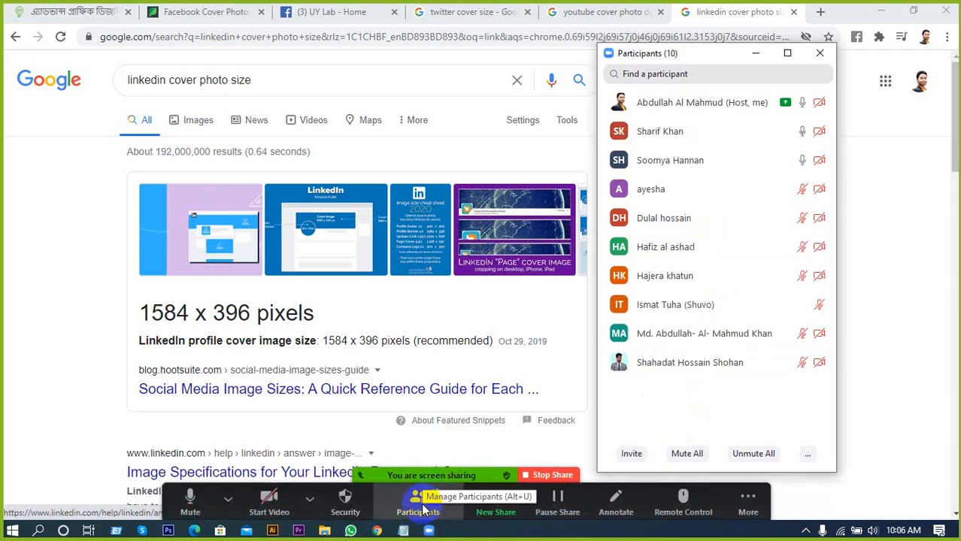
pyautogui.click(633, 454)
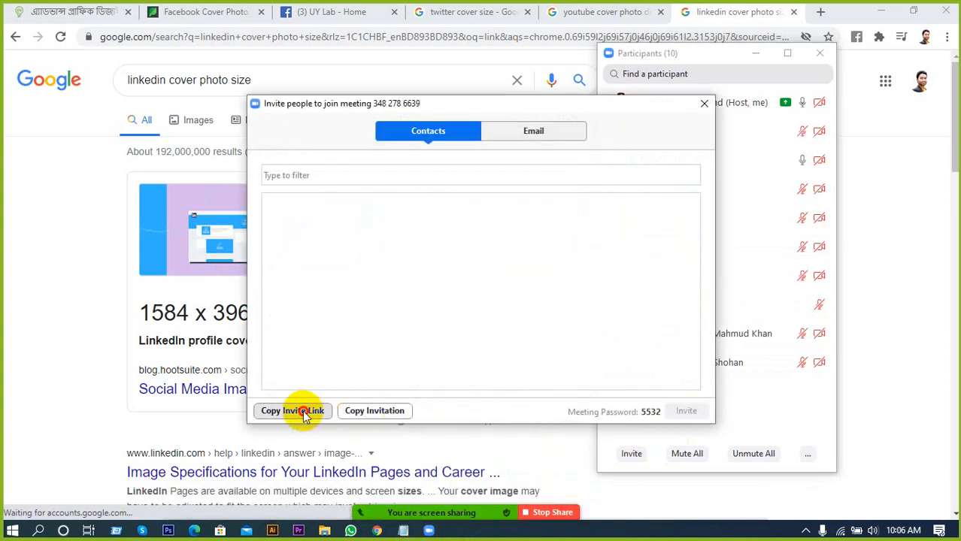
pyautogui.click(300, 412)
pyautogui.click(704, 103)
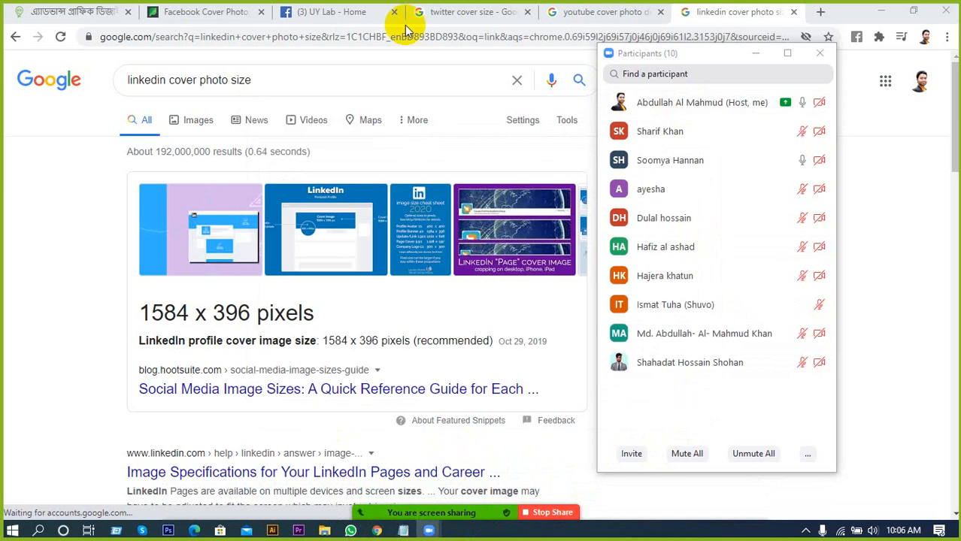
# Step: Switch to the UY Lab Facebook page, minimise the participant list and open a chat with the contact who needs the invitation
pyautogui.click(356, 11)
pyautogui.click(757, 53)
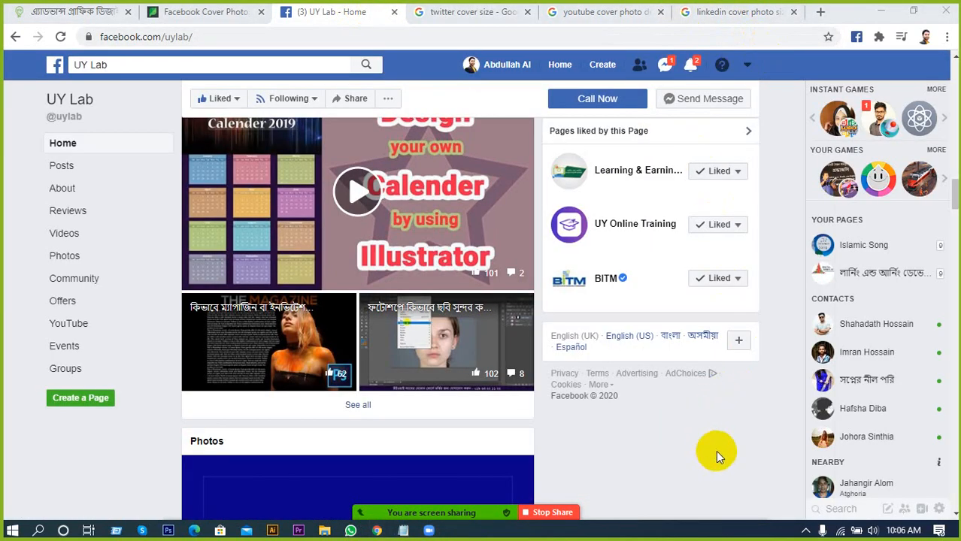
pyautogui.click(827, 508)
pyautogui.write('Imm')
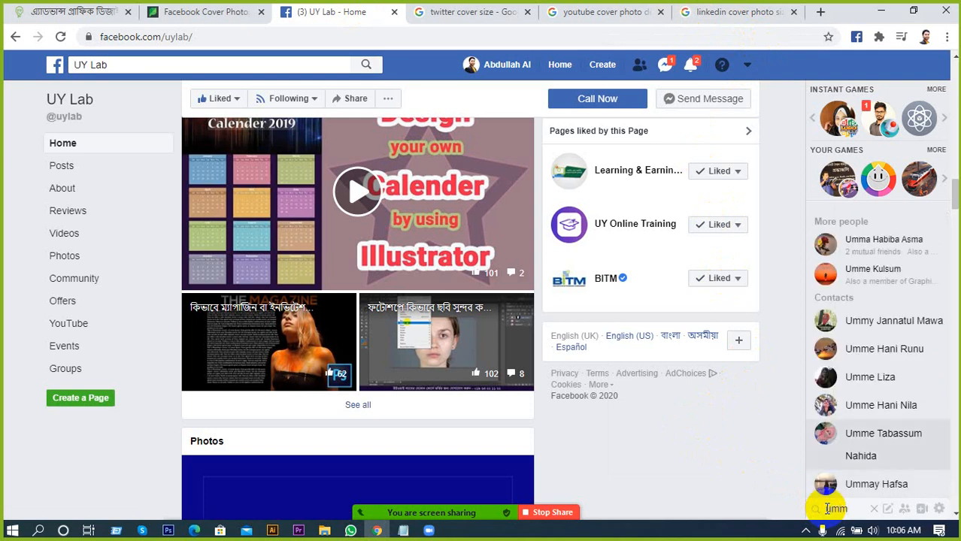
pyautogui.click(905, 277)
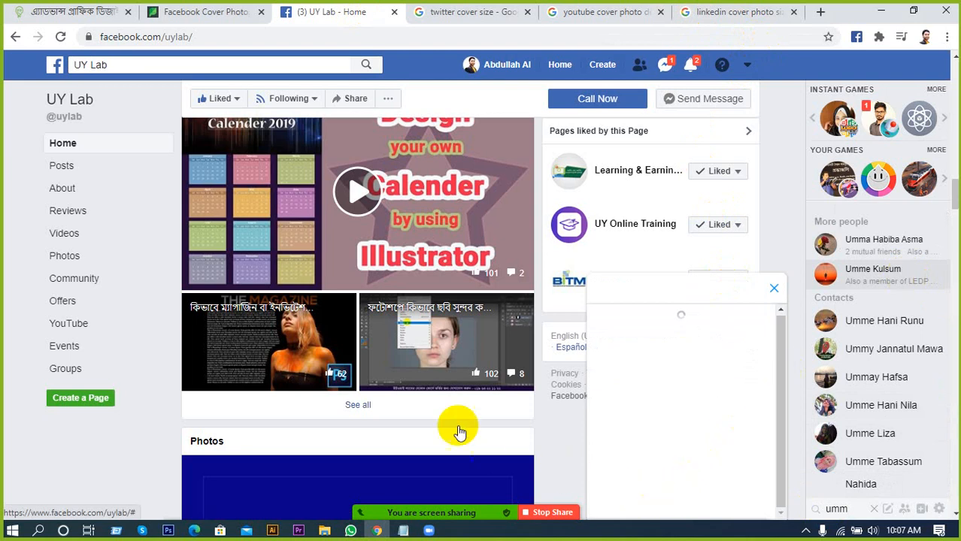
# Step: Paste the copied Zoom invite link, which includes the meeting password token, into the contact's chat and send it
pyautogui.click(626, 489)
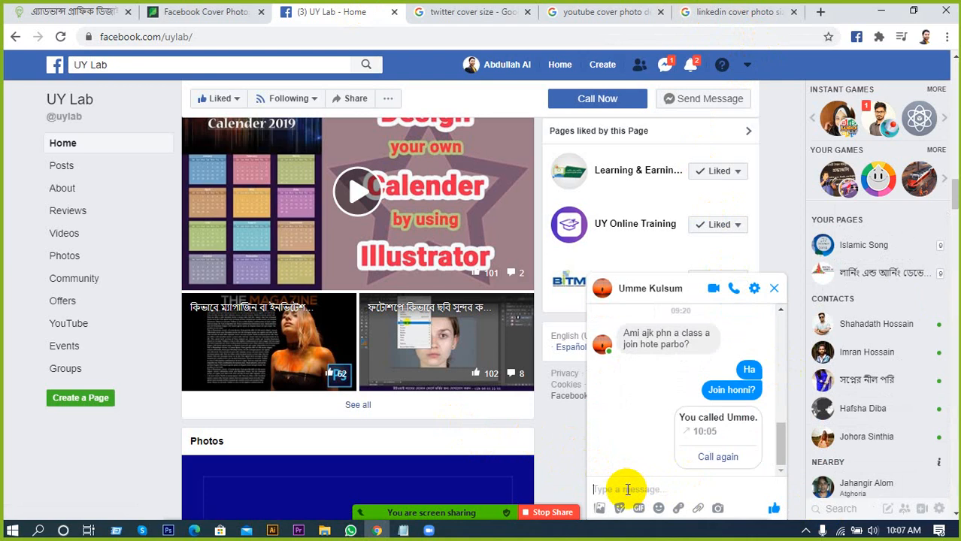
pyautogui.hotkey('ctrl', 'v')
pyautogui.press('Return')
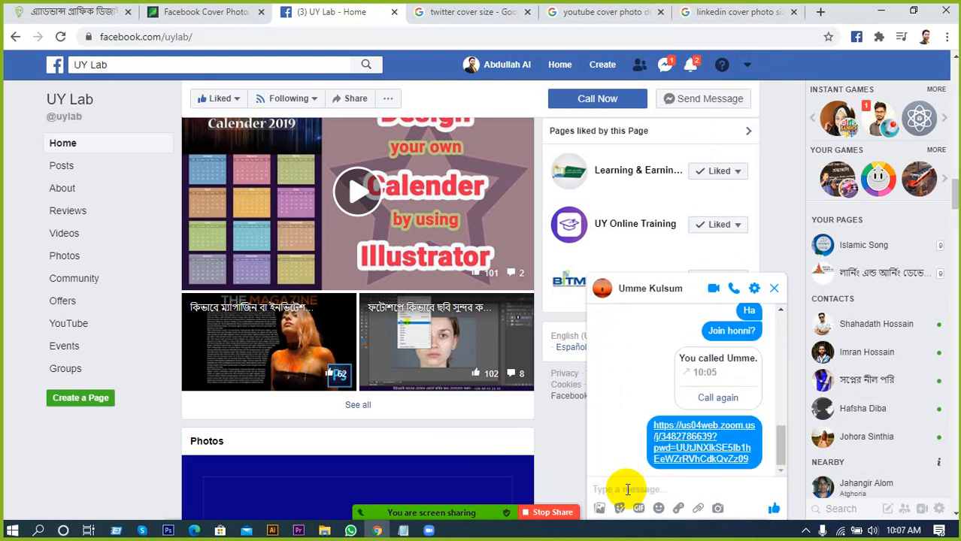
# Step: Copy the meeting ID and passcode from the invitation in the Zoom window, closing the participant list and minimising Zoom
pyautogui.moveTo(433, 512)
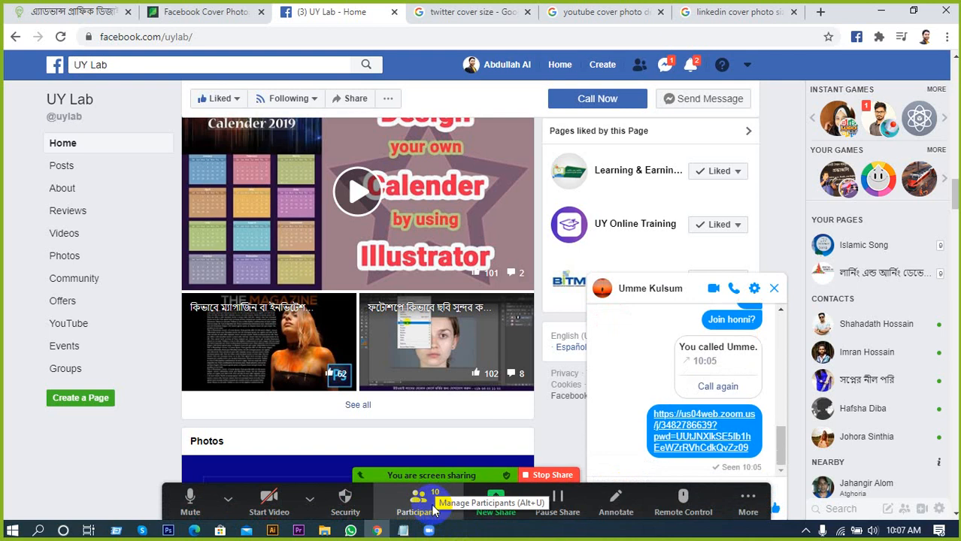
pyautogui.click(418, 504)
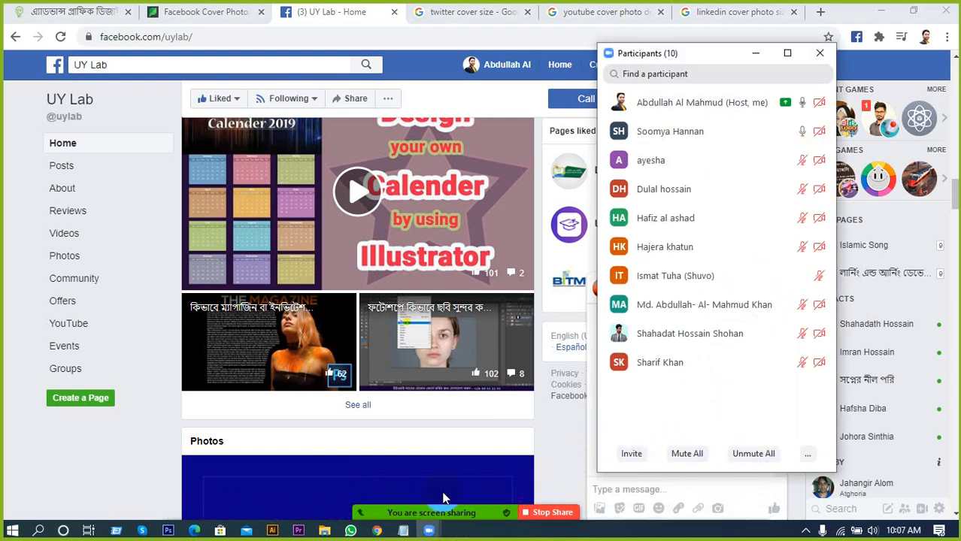
pyautogui.moveTo(429, 533)
pyautogui.click(386, 510)
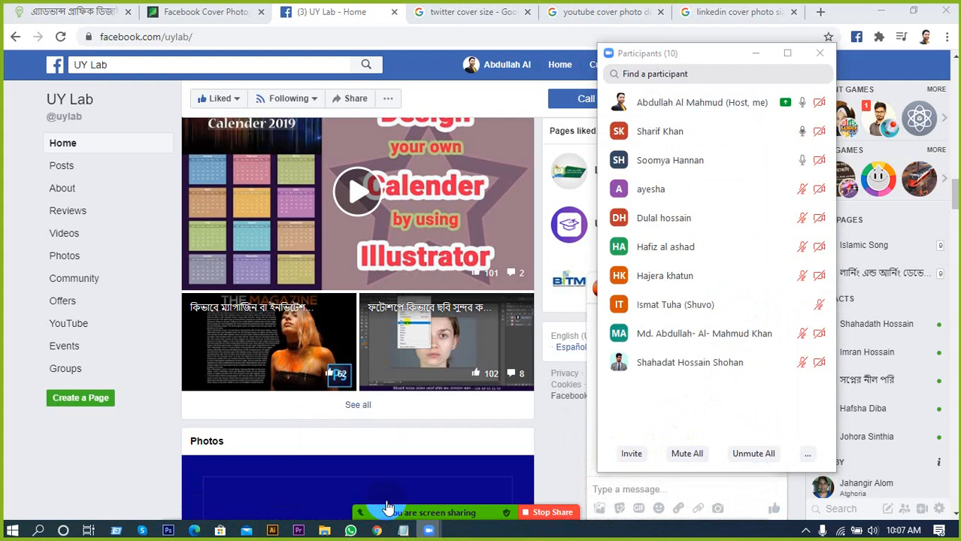
pyautogui.click(536, 225)
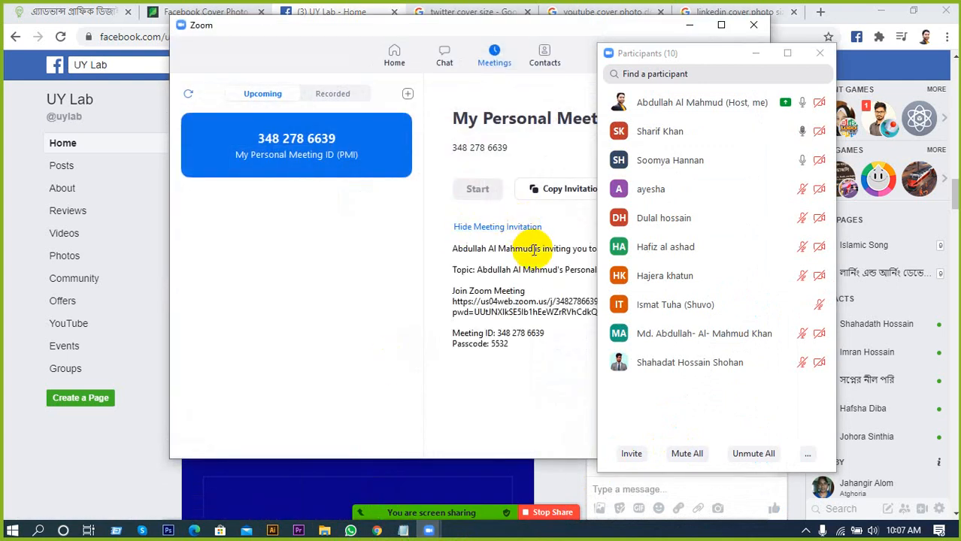
pyautogui.click(755, 53)
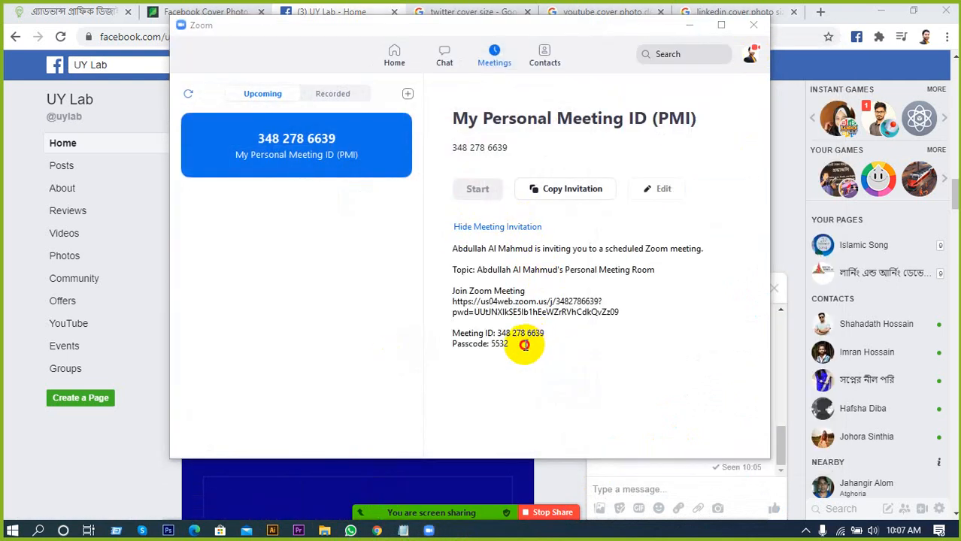
pyautogui.moveTo(521, 343); pyautogui.dragTo(442, 334)
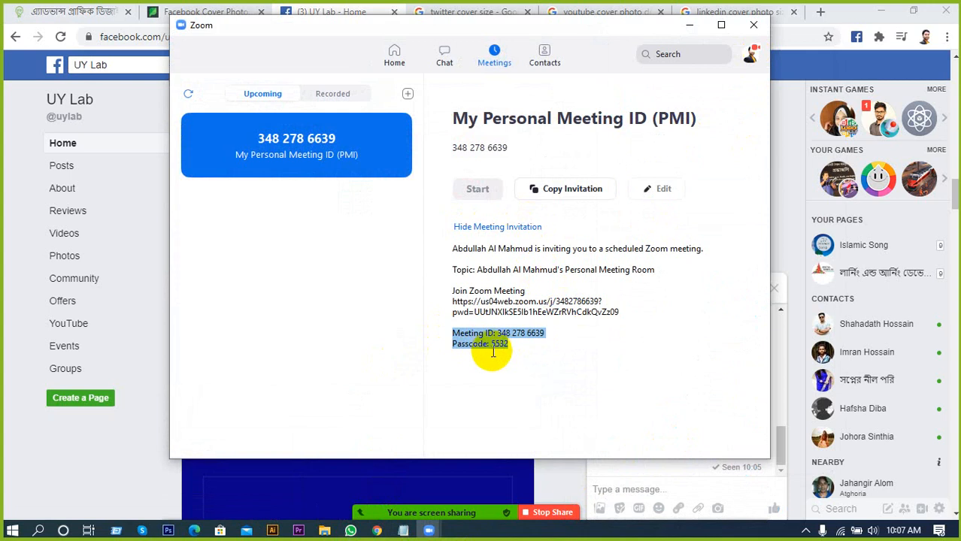
pyautogui.click(694, 27)
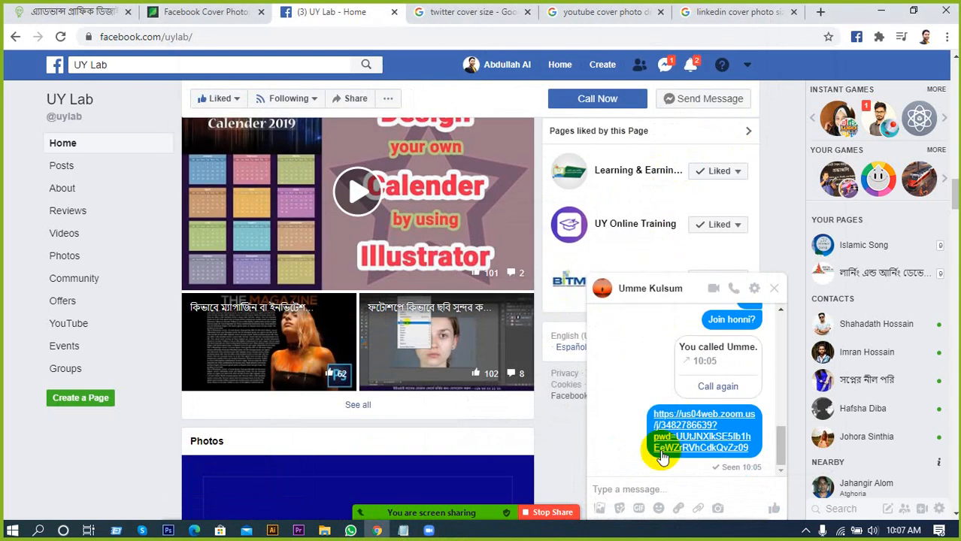
# Step: Paste the copied Zoom meeting ID and passcode into the contact's Facebook chat, send them and close the chat
pyautogui.click(678, 490)
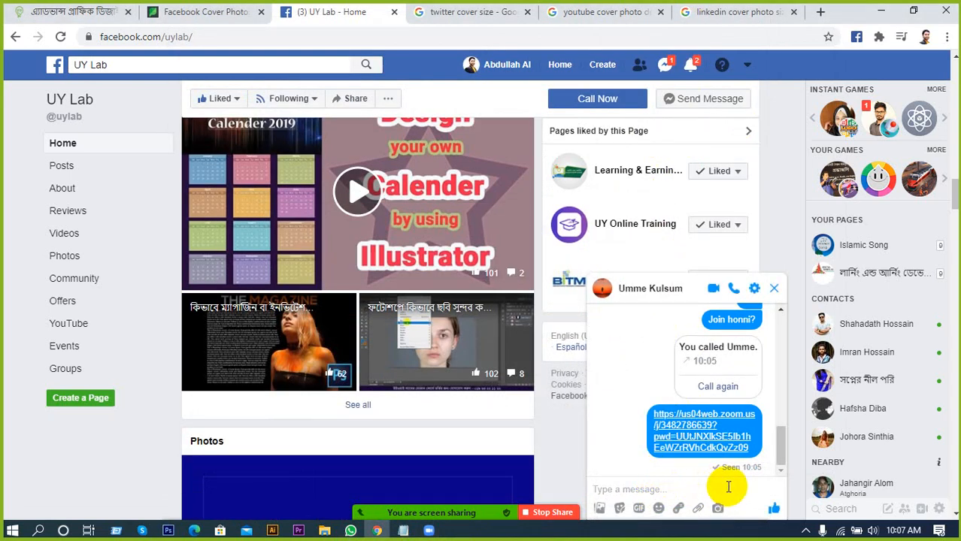
pyautogui.hotkey('ctrl', 'v')
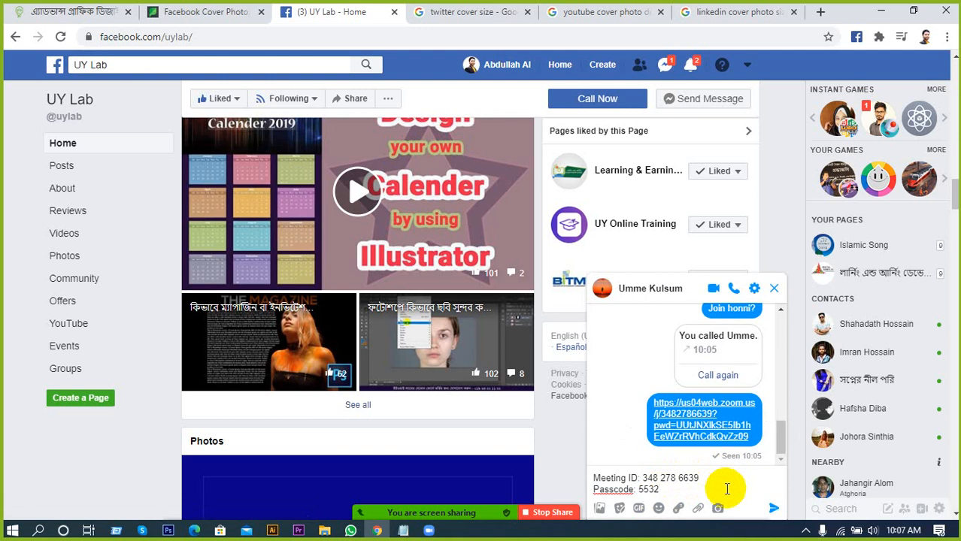
pyautogui.press('Return')
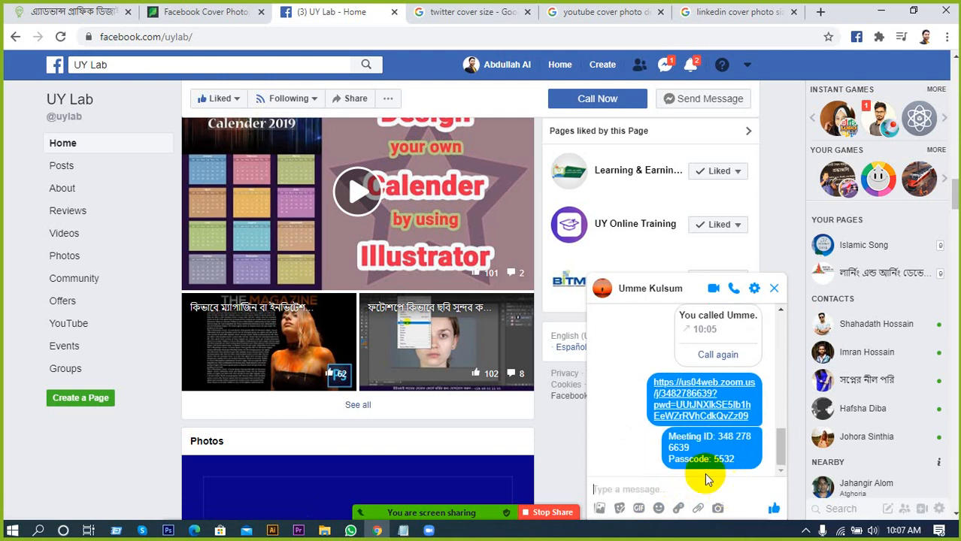
pyautogui.click(772, 290)
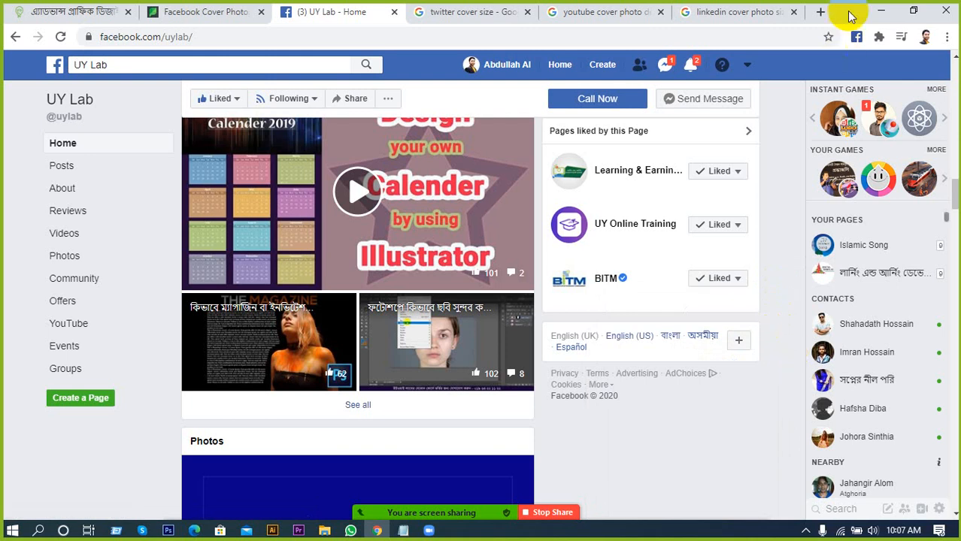
# Step: Return to the LinkedIn cover photo size search in the browser and highlight the recommended pixel dimensions
pyautogui.click(880, 11)
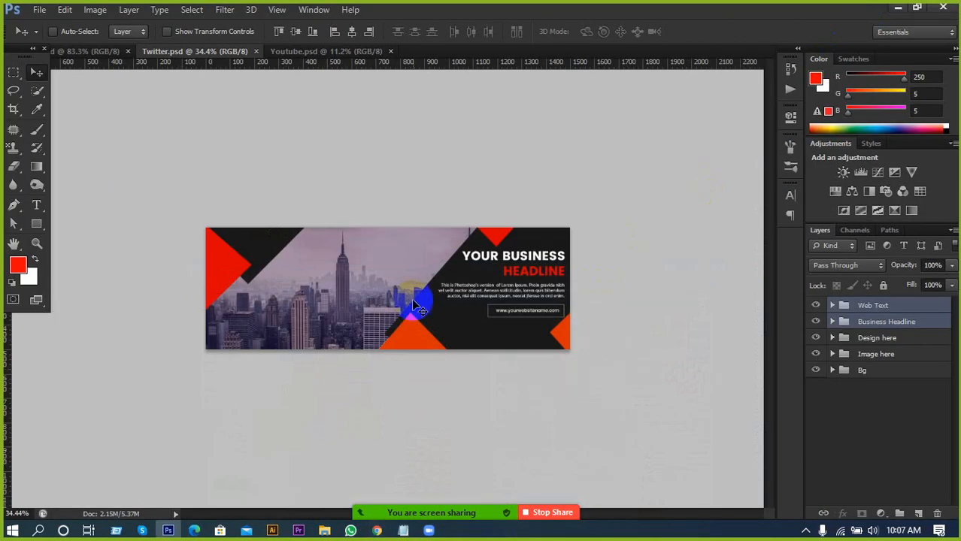
pyautogui.click(378, 531)
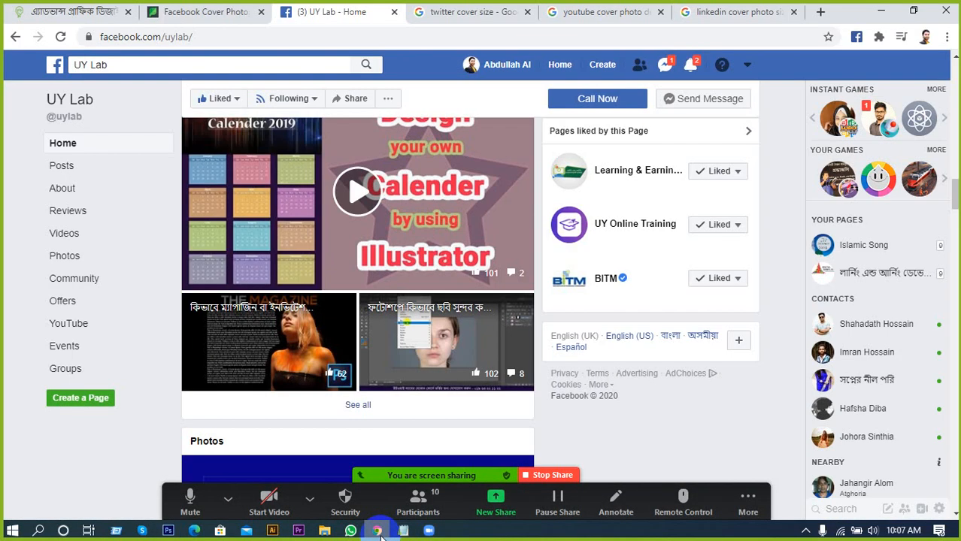
pyautogui.click(616, 11)
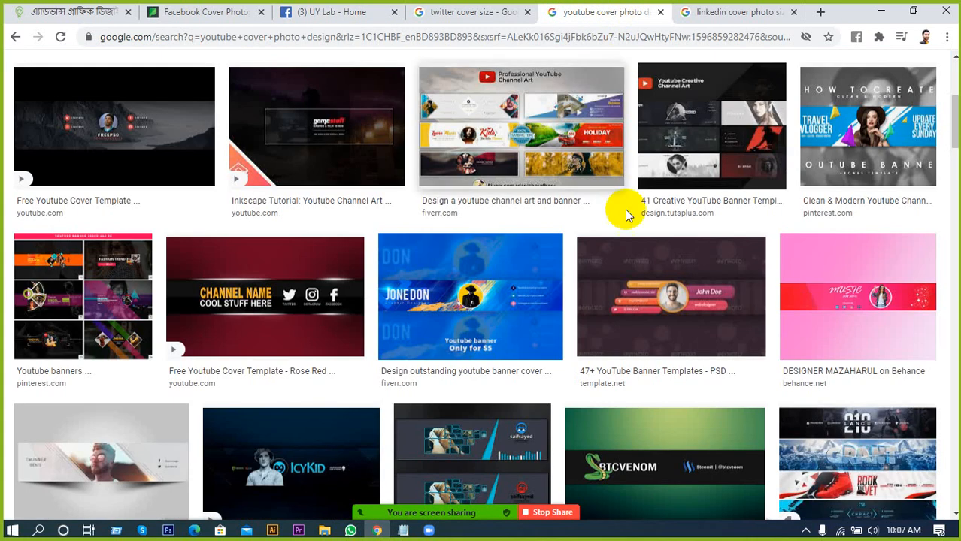
pyautogui.scroll(3, 562, 336)
pyautogui.click(739, 11)
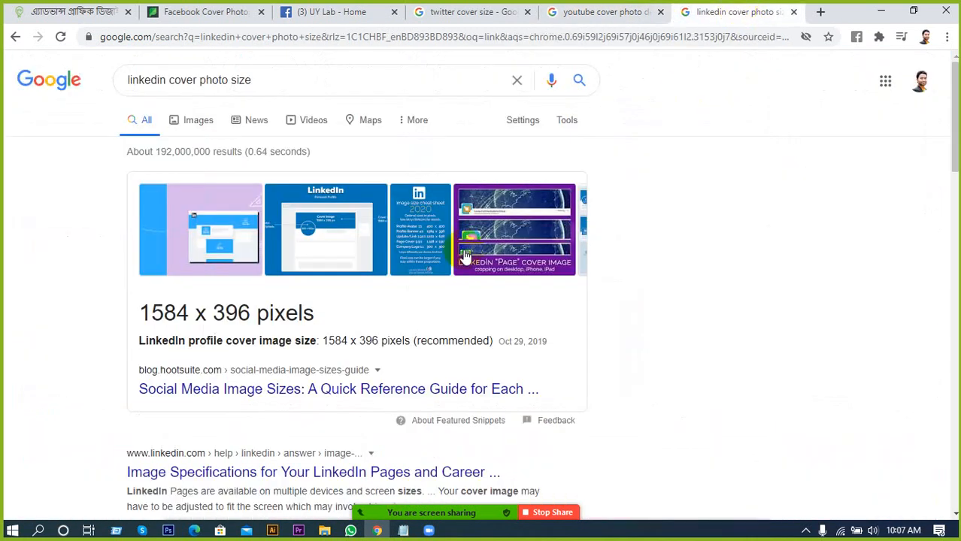
pyautogui.moveTo(139, 317); pyautogui.dragTo(312, 313)
pyautogui.click(69, 344)
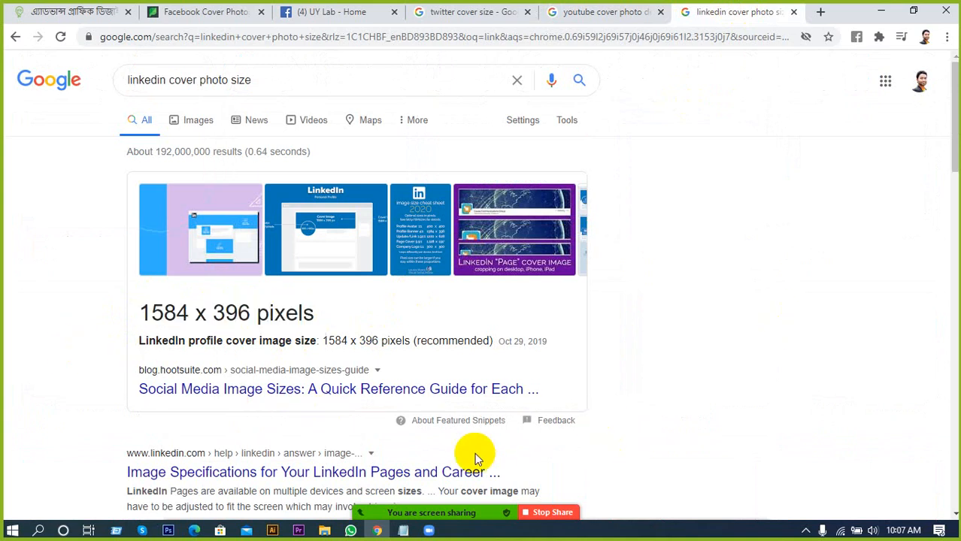
# Step: Switch to the Notepad notes and review the listed cover sizes, highlighting the resolution number in the Twitter section
pyautogui.click(405, 530)
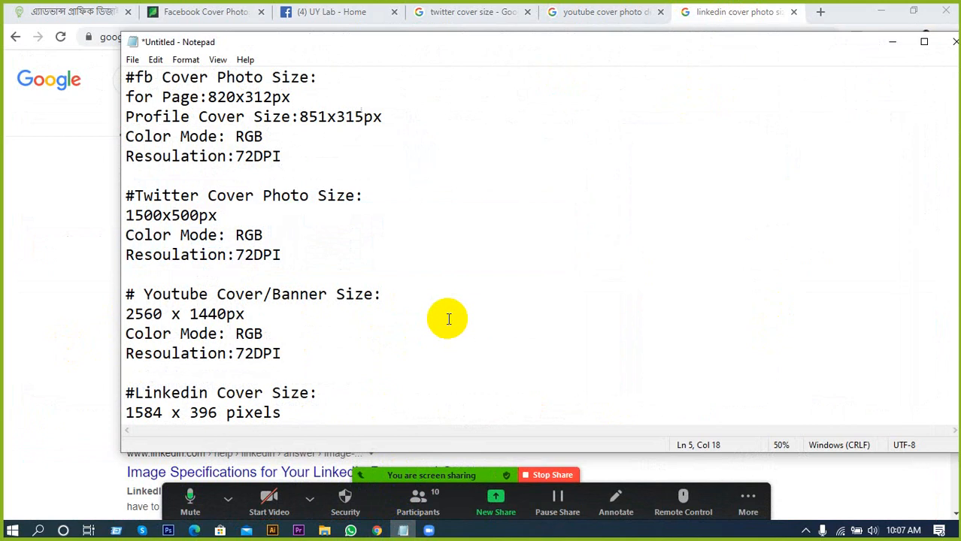
pyautogui.scroll(-1, 447, 319)
pyautogui.scroll(1, 452, 326)
pyautogui.click(361, 212)
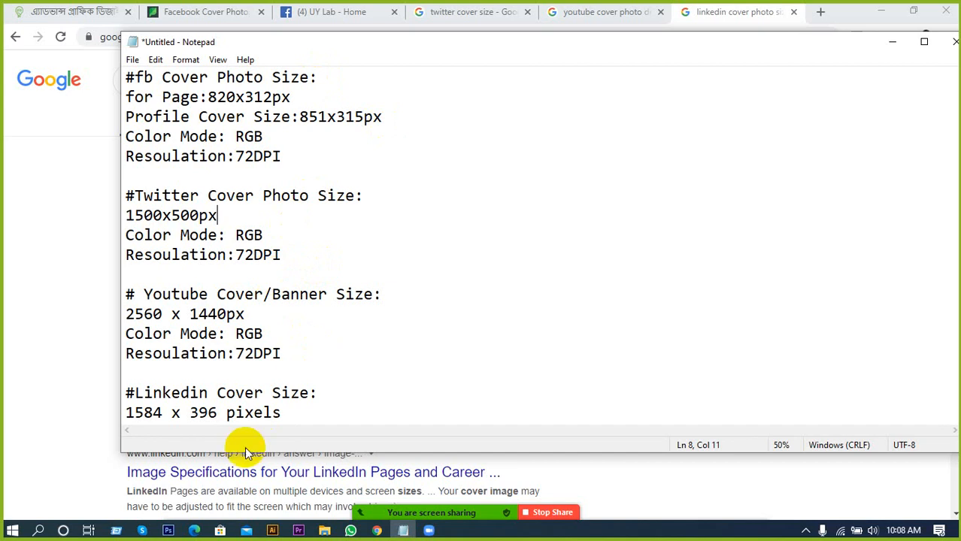
pyautogui.scroll(-1, 294, 421)
pyautogui.scroll(1, 316, 402)
pyautogui.click(236, 255)
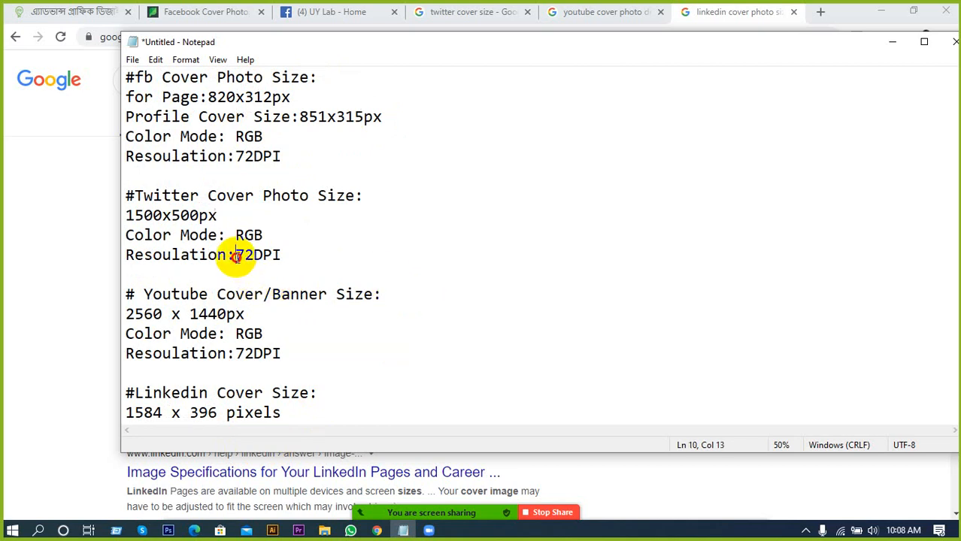
pyautogui.moveTo(235, 256); pyautogui.dragTo(253, 256)
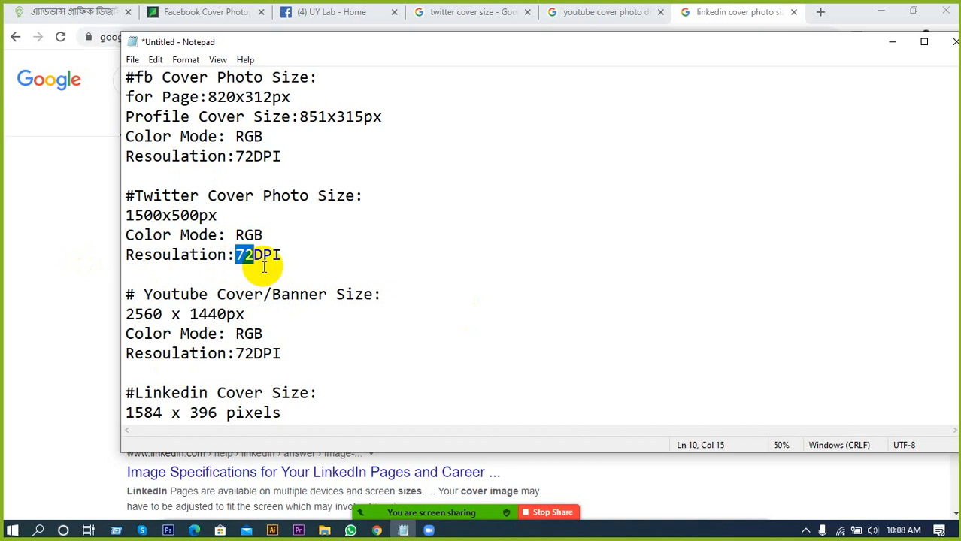
pyautogui.click(262, 268)
pyautogui.click(254, 255)
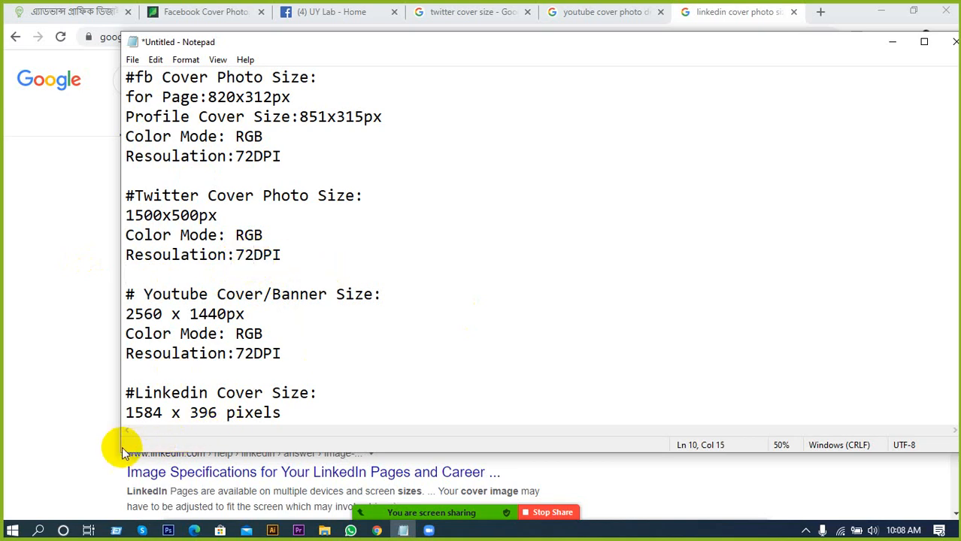
# Step: Make the Notepad window taller and narrower so all four cover size sections fit, and move it over the middle of the browser
pyautogui.moveTo(123, 453); pyautogui.dragTo(78, 501)
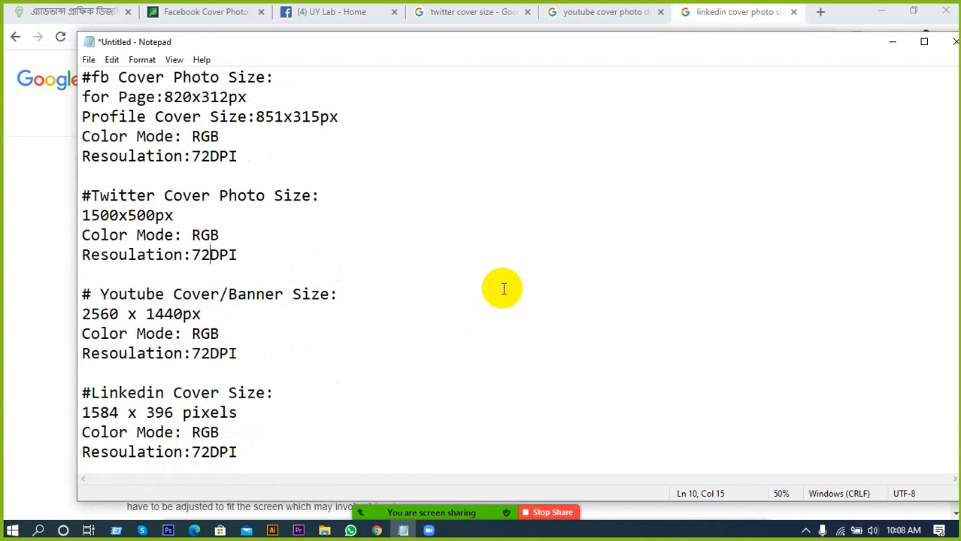
pyautogui.moveTo(77, 276); pyautogui.dragTo(657, 278)
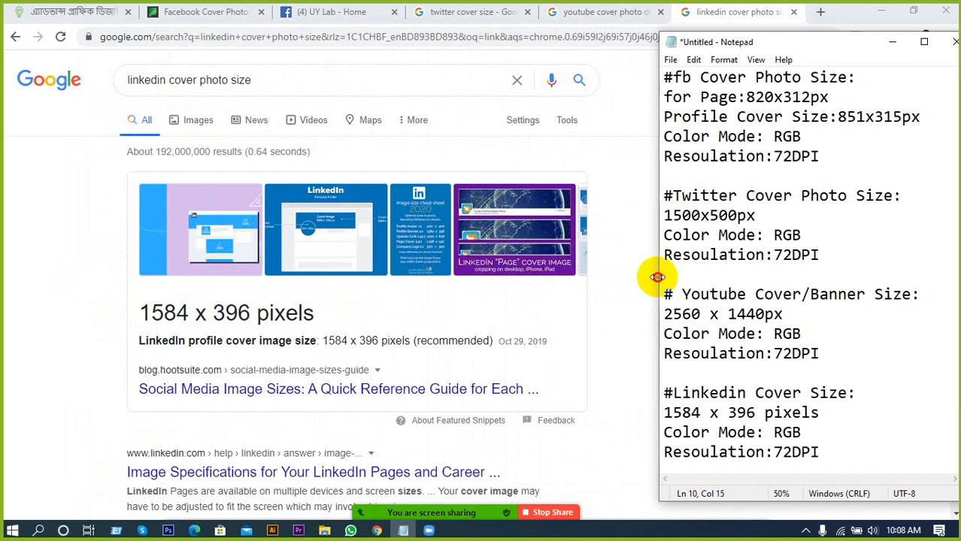
pyautogui.moveTo(756, 42); pyautogui.dragTo(507, 49)
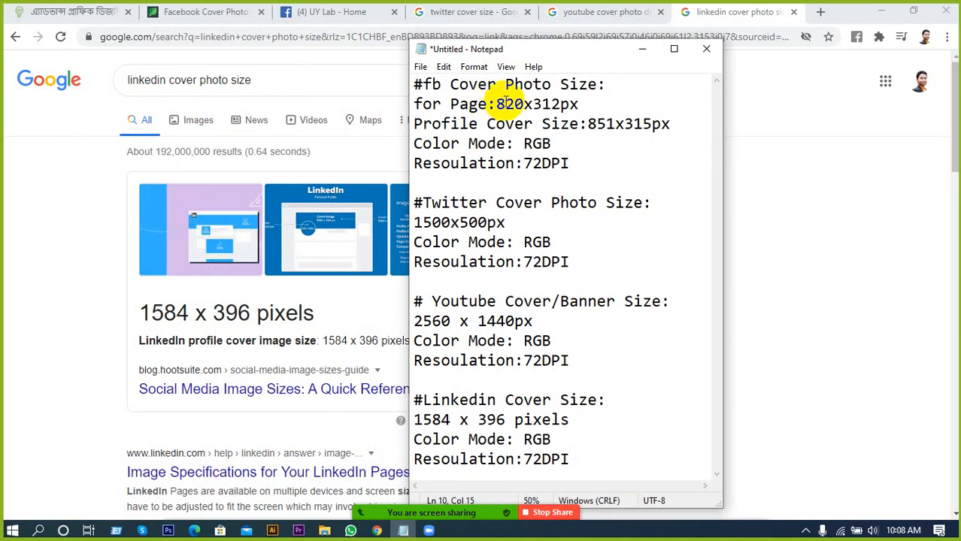
# Step: Highlight the Facebook page and profile cover sizes in the notes one after the other, and minimise Notepad
pyautogui.moveTo(495, 102); pyautogui.dragTo(578, 101)
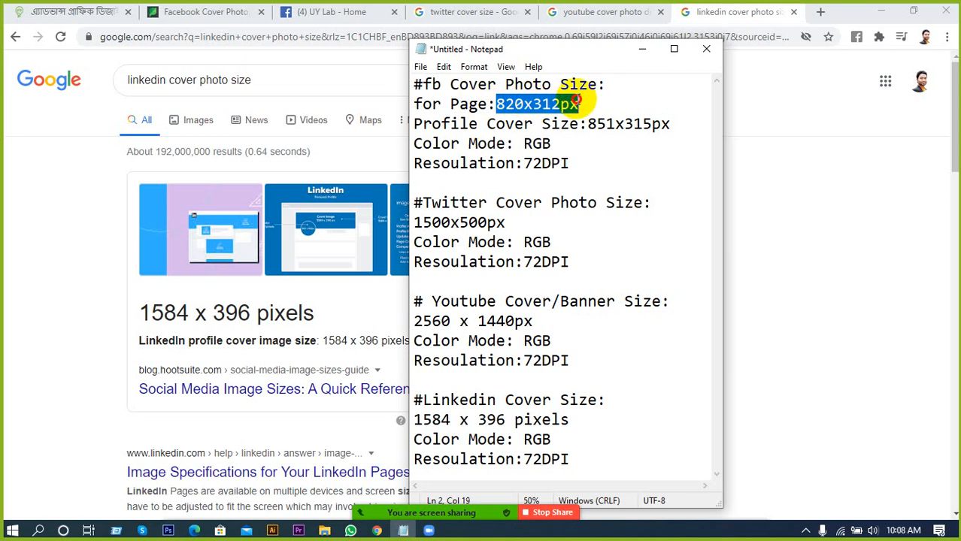
pyautogui.click(560, 124)
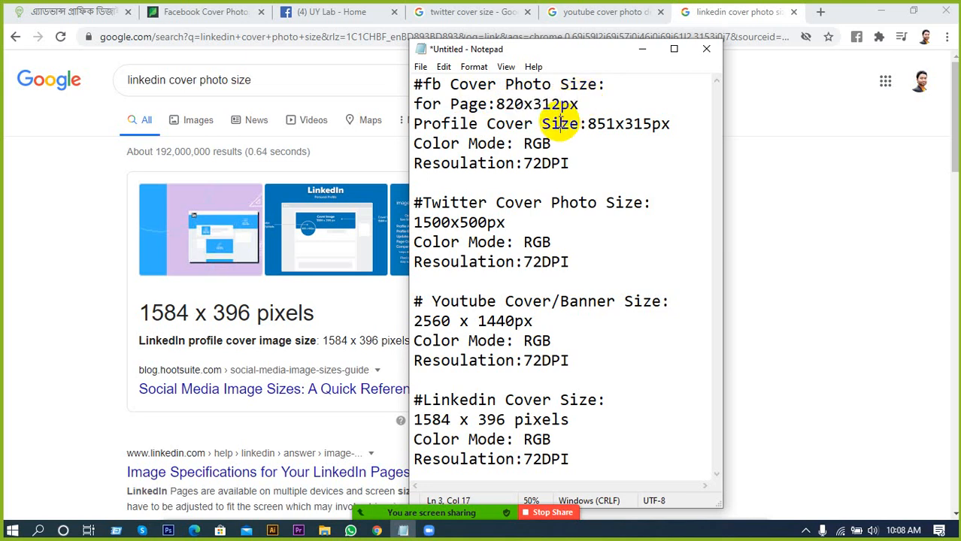
pyautogui.moveTo(587, 124); pyautogui.dragTo(666, 124)
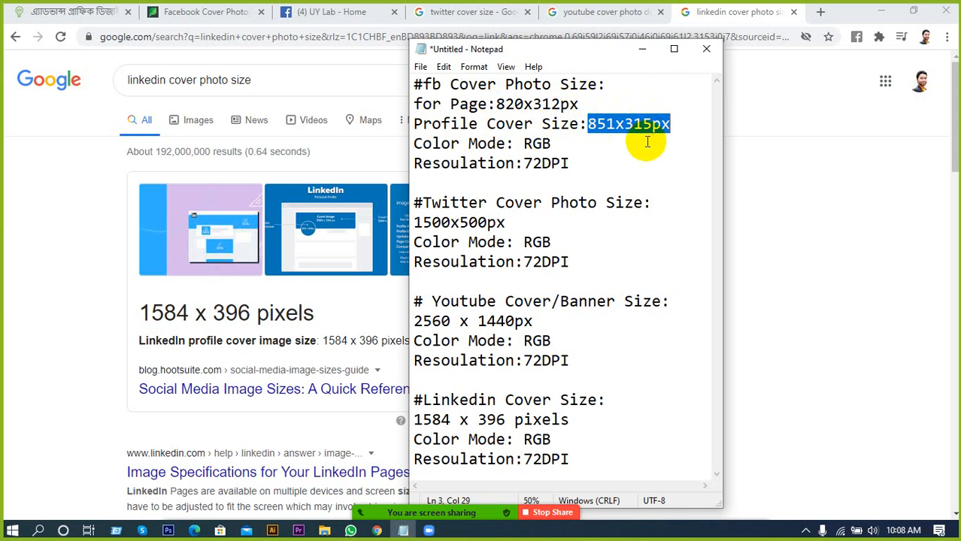
pyautogui.click(639, 143)
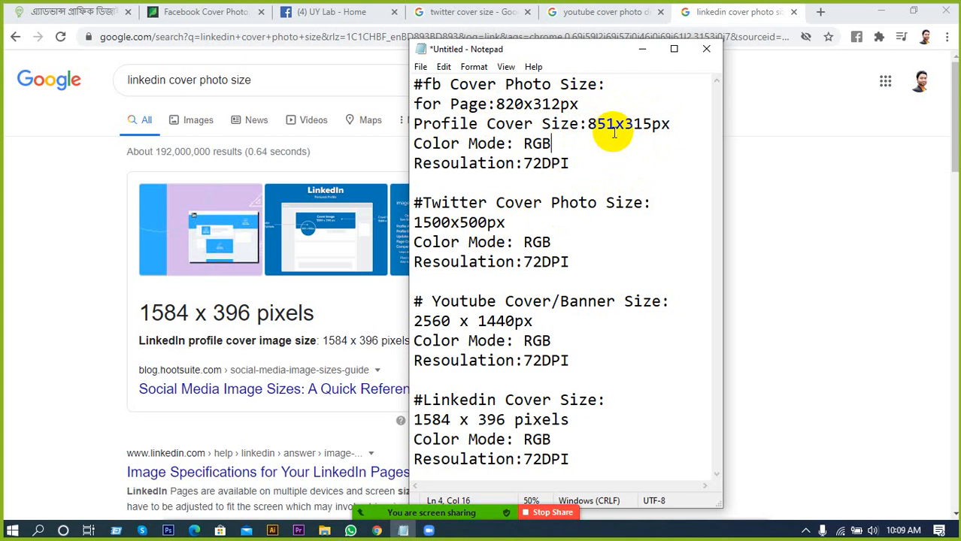
pyautogui.click(645, 50)
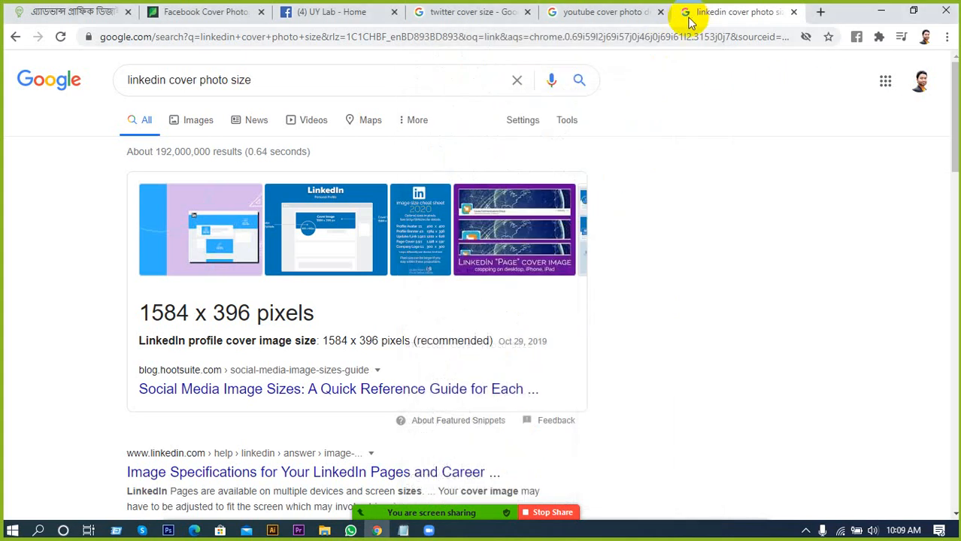
# Step: Load GraphicRiver's spa flyer templates page in the browser tab that holds the Twitter cover size search
pyautogui.click(447, 15)
pyautogui.click(375, 41)
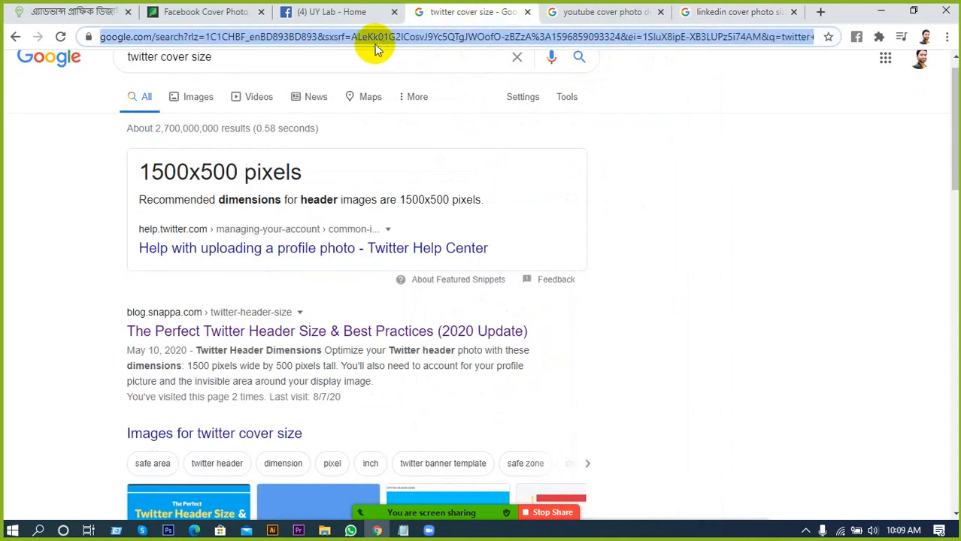
pyautogui.write('g')
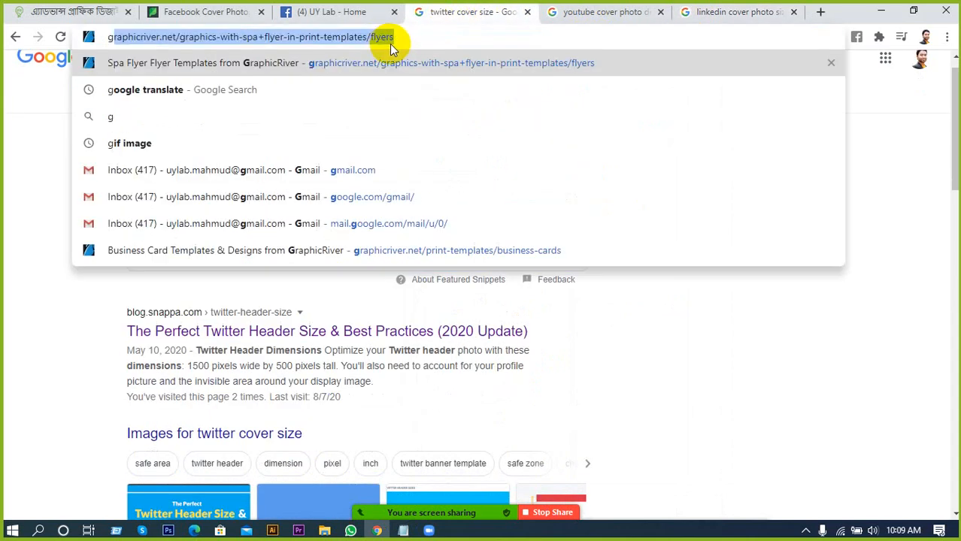
pyautogui.press('Return')
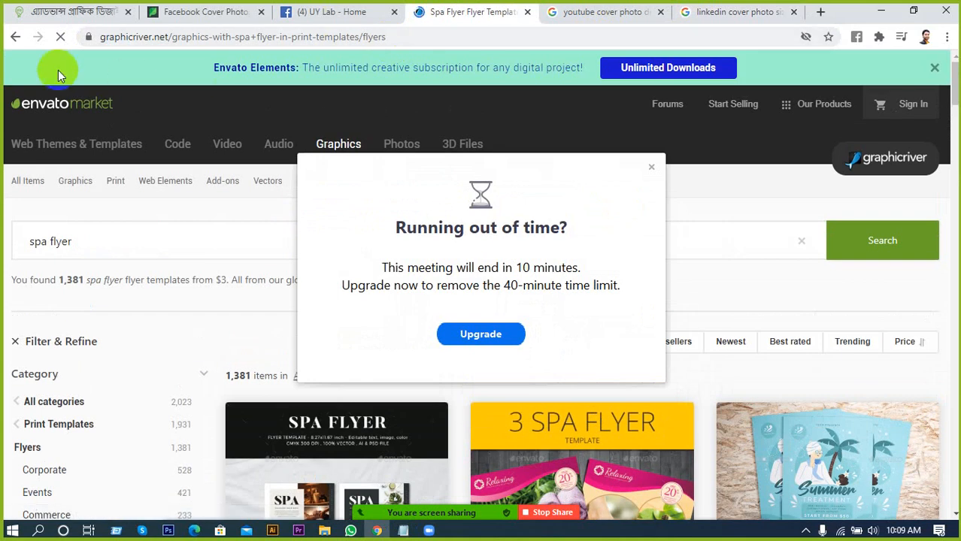
# Step: Dismiss the meeting time-limit notice and replace the spa flyer search with the suggested term "facebook cover"
pyautogui.moveTo(81, 240); pyautogui.dragTo(26, 242)
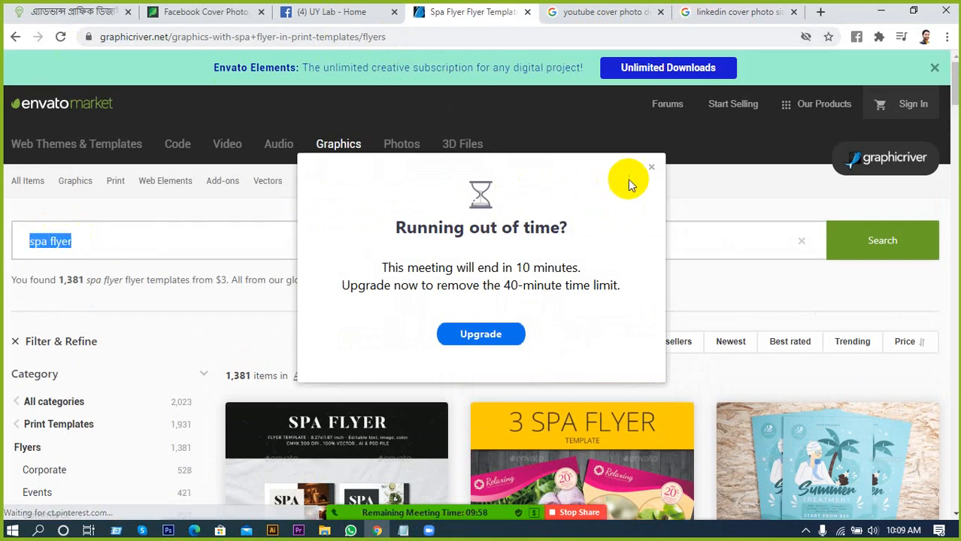
pyautogui.click(652, 166)
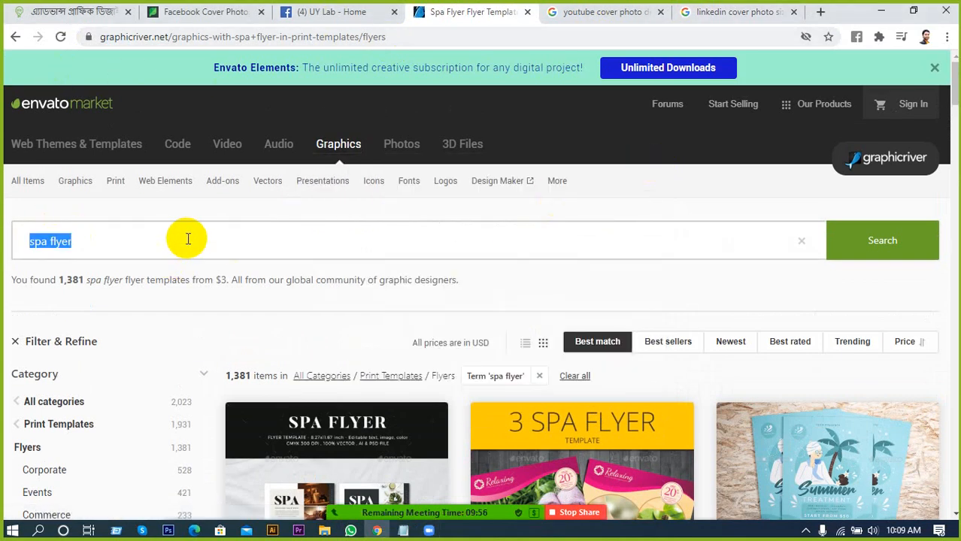
pyautogui.write('fac')
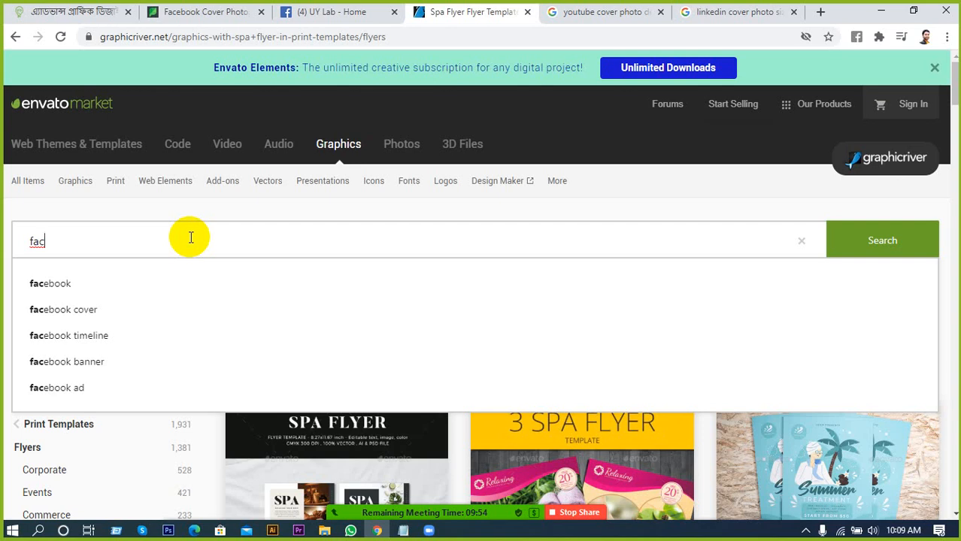
pyautogui.click(71, 309)
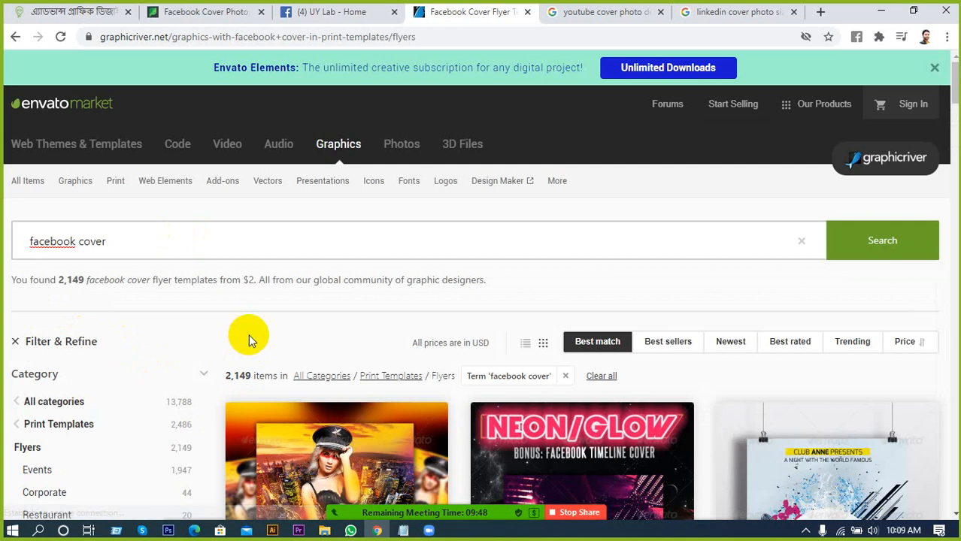
# Step: Look through the flyer templates found for "facebook cover", checking the preview images and item titles
pyautogui.scroll(-2, 250, 342)
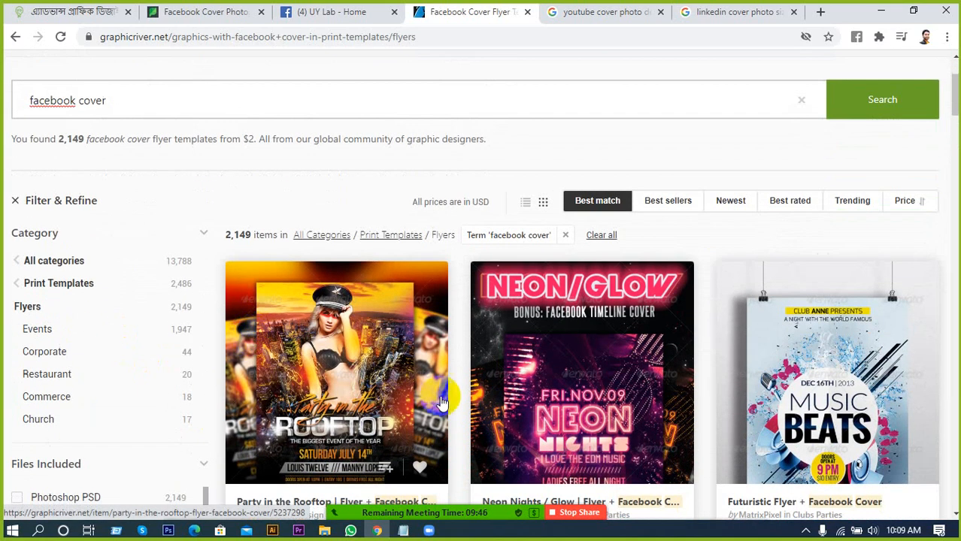
pyautogui.scroll(-1, 446, 397)
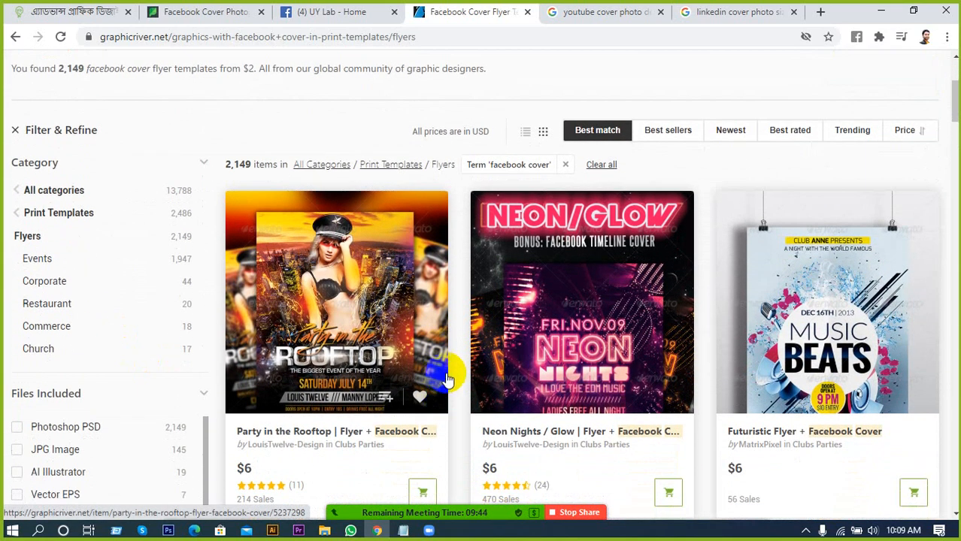
pyautogui.scroll(-5, 487, 112)
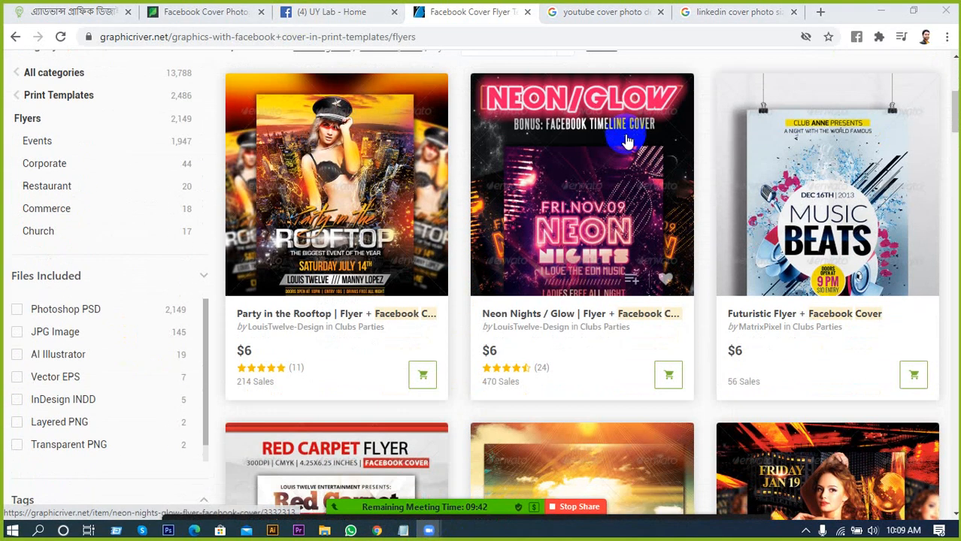
pyautogui.scroll(-1, 625, 139)
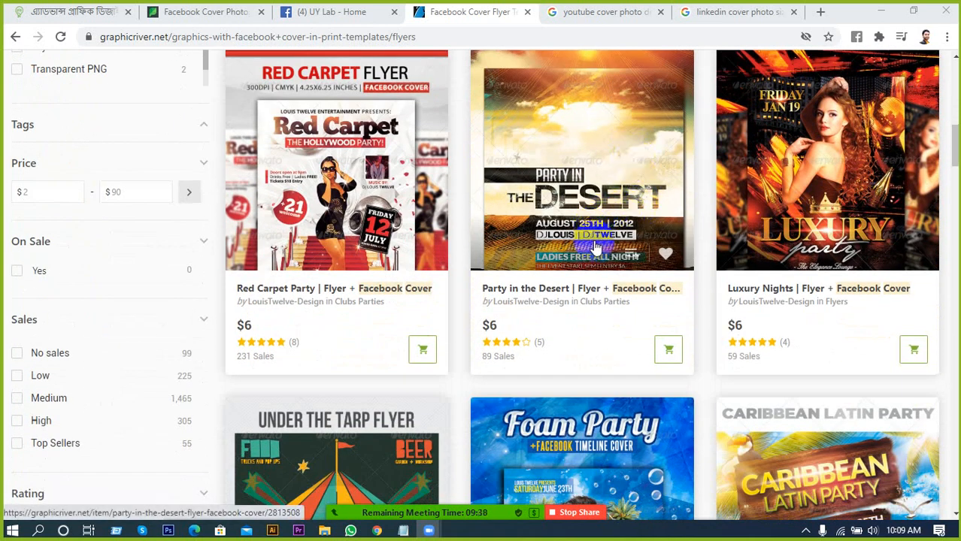
pyautogui.scroll(-5, 599, 248)
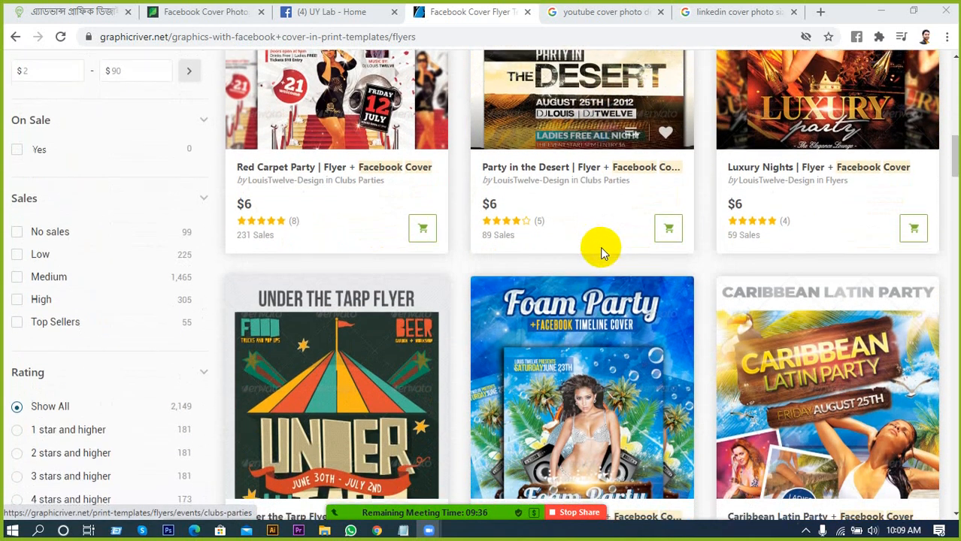
pyautogui.scroll(-3, 601, 255)
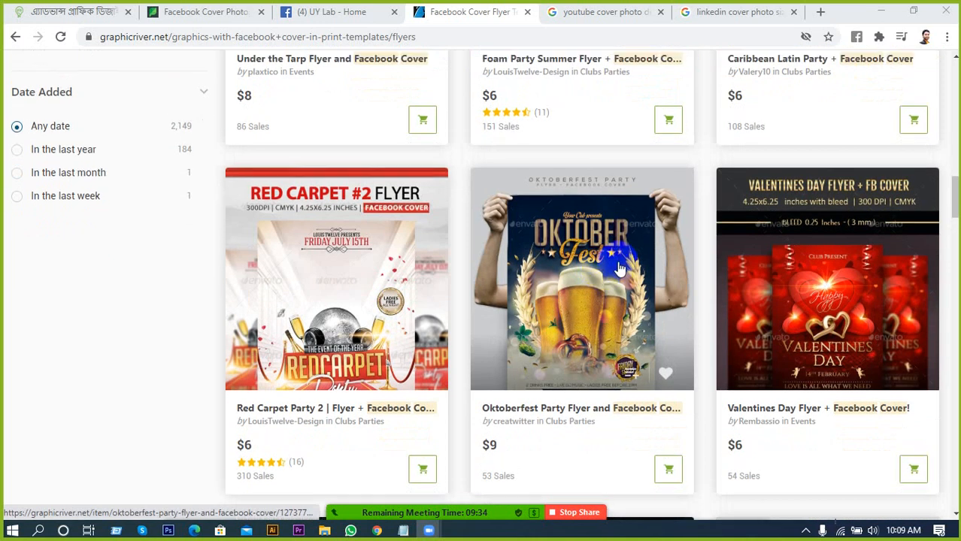
pyautogui.scroll(2, 953, 188)
# Step: Search the flyer templates for the suggested term "facebook timeline" and look through the resulting designs
pyautogui.moveTo(953, 188); pyautogui.dragTo(919, 62)
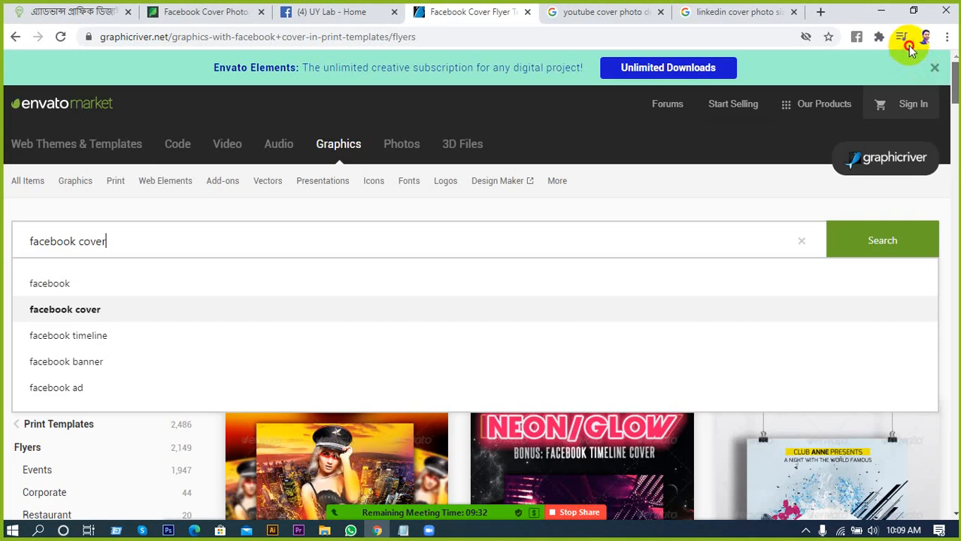
pyautogui.click(114, 244)
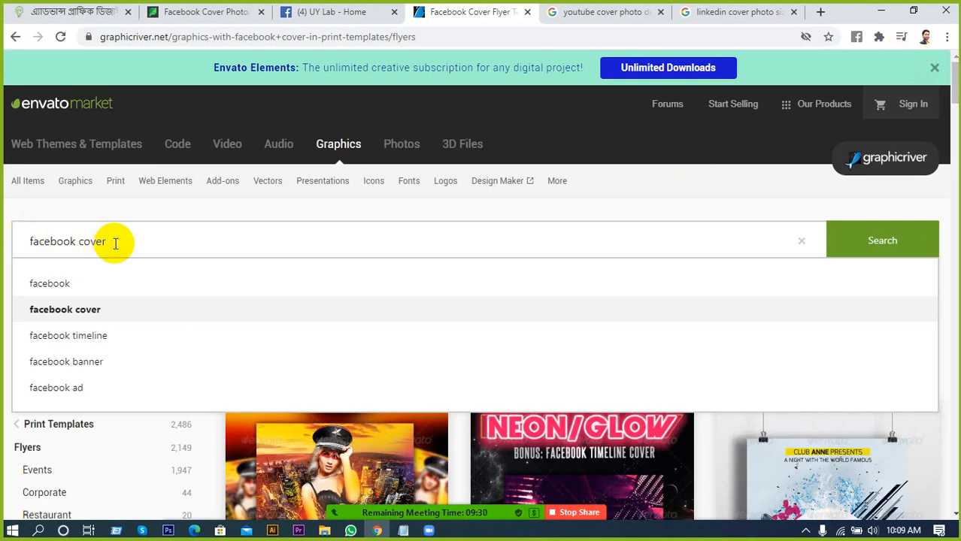
pyautogui.click(94, 335)
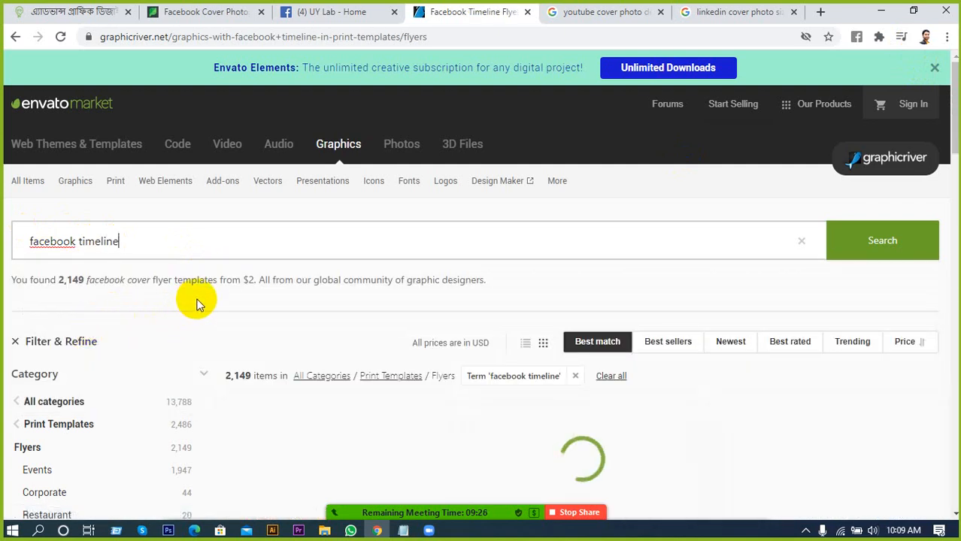
pyautogui.scroll(-3, 221, 315)
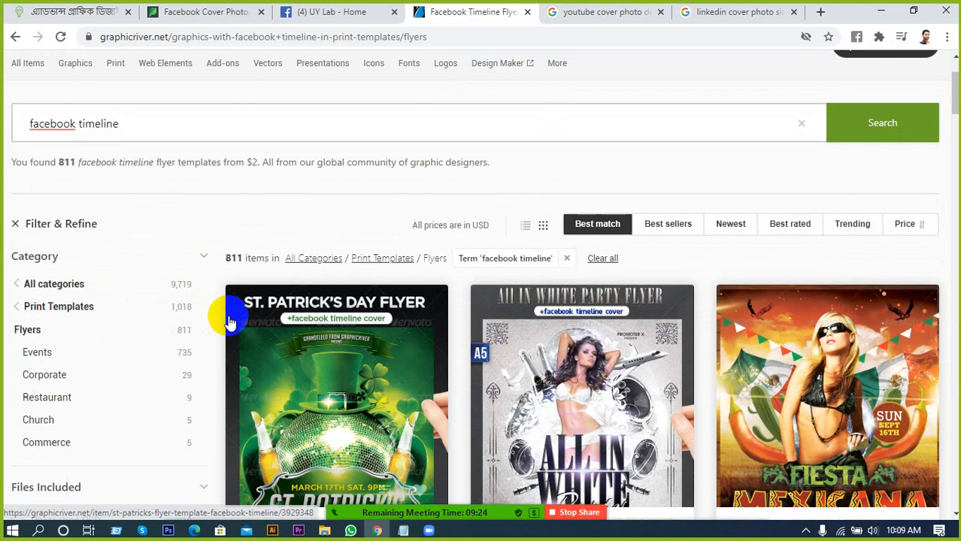
pyautogui.scroll(-5, 239, 323)
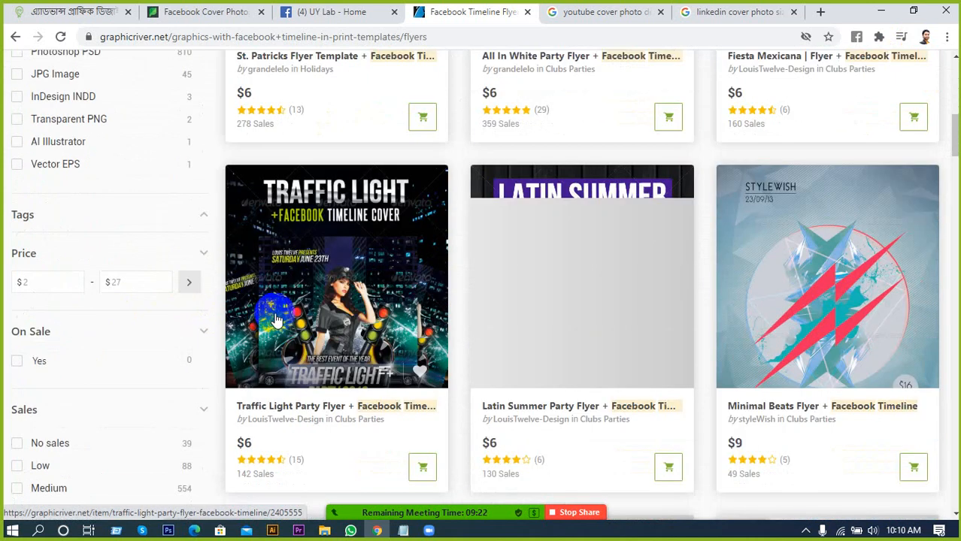
pyautogui.scroll(8, 294, 335)
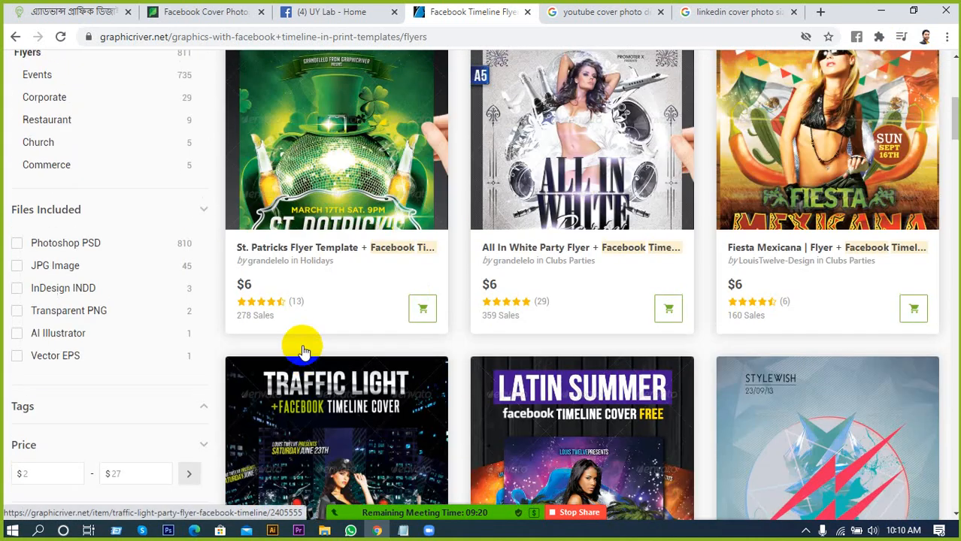
pyautogui.scroll(1, 303, 353)
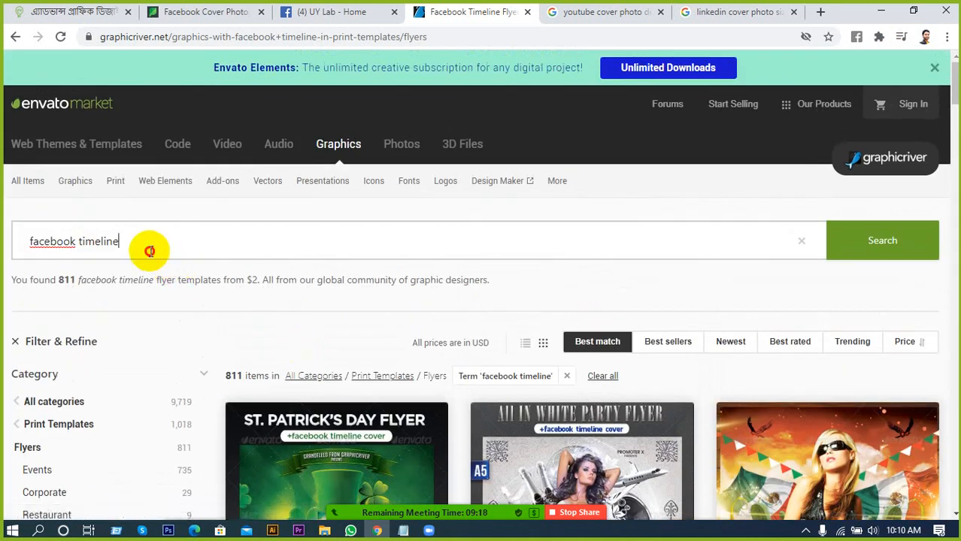
# Step: Clear the "facebook timeline" search term and open Envato Market's Web Themes & Templates section
pyautogui.moveTo(150, 247); pyautogui.dragTo(2, 258)
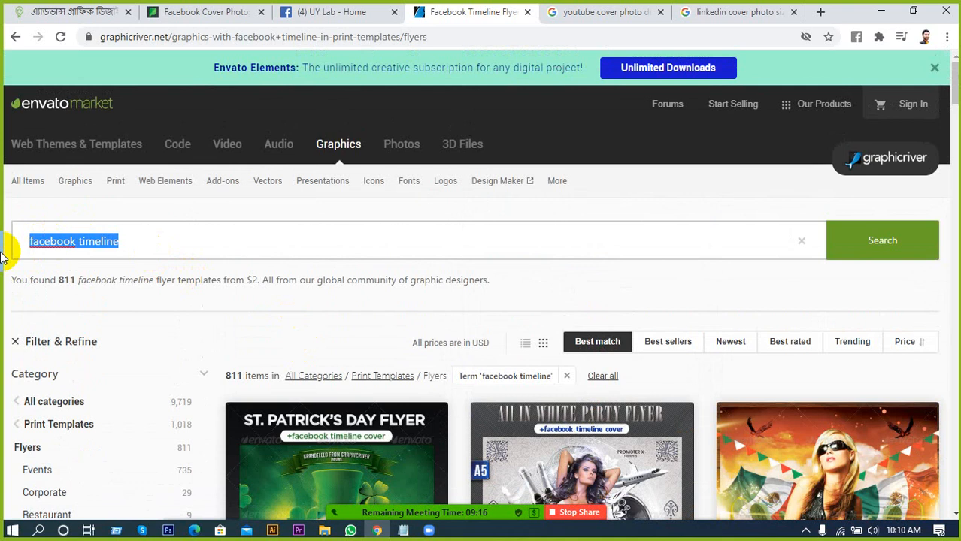
pyautogui.press('BackSpace')
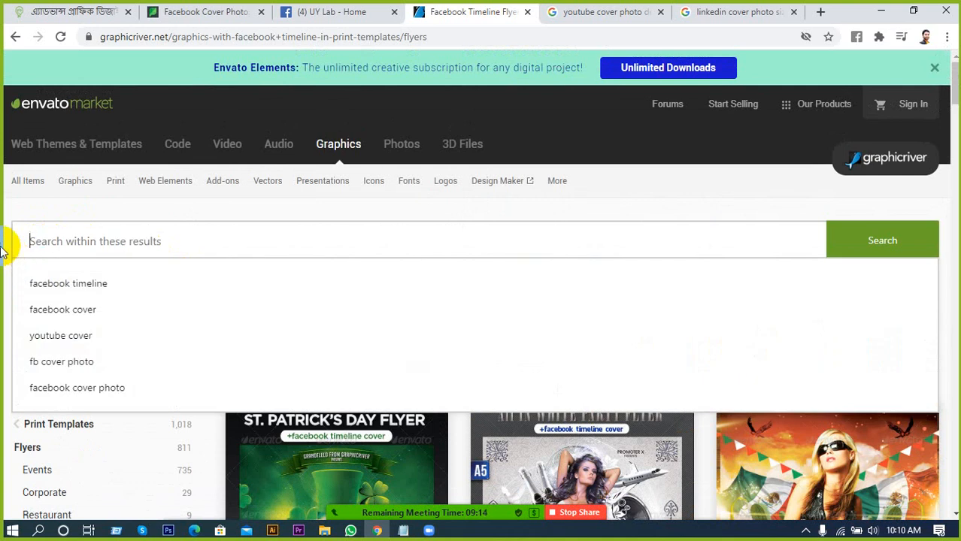
pyautogui.click(100, 102)
pyautogui.click(75, 143)
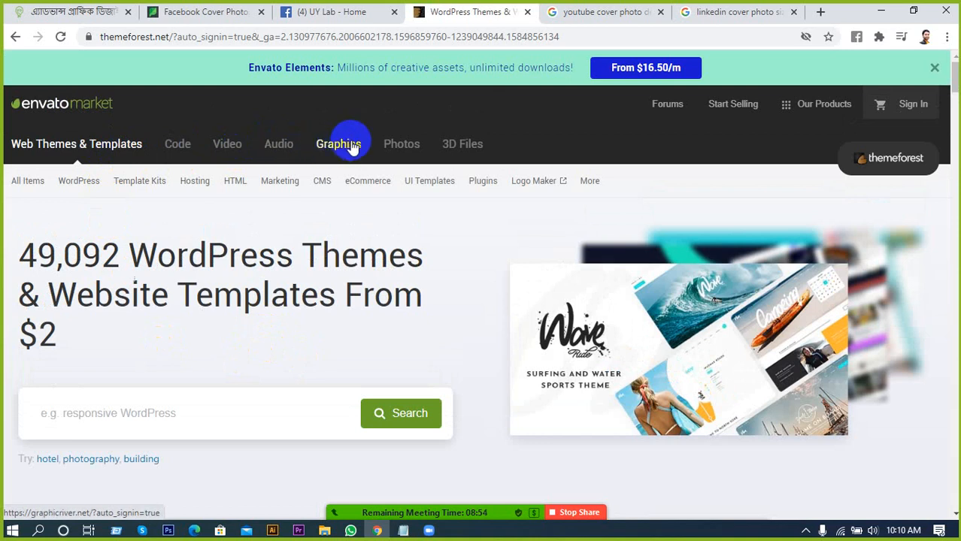
# Step: Open the Video section and examine its featured effects, newest templates, and Premiere Pro and Stock Footage categories
pyautogui.click(227, 147)
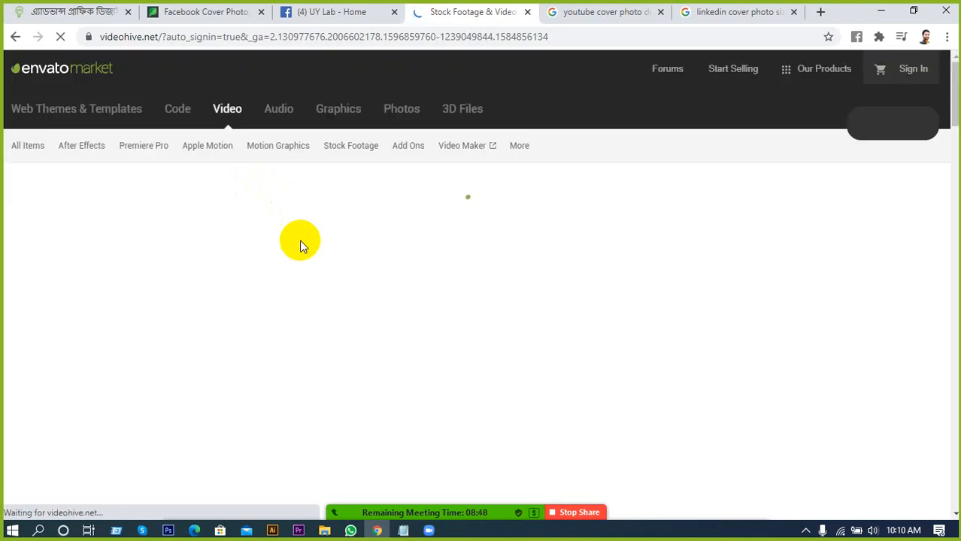
pyautogui.scroll(-2, 418, 337)
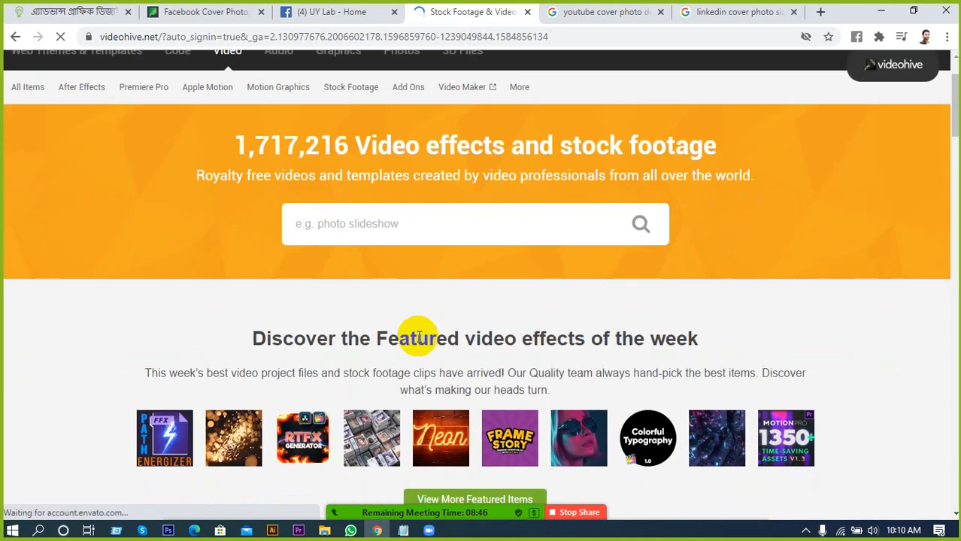
pyautogui.scroll(-3, 419, 338)
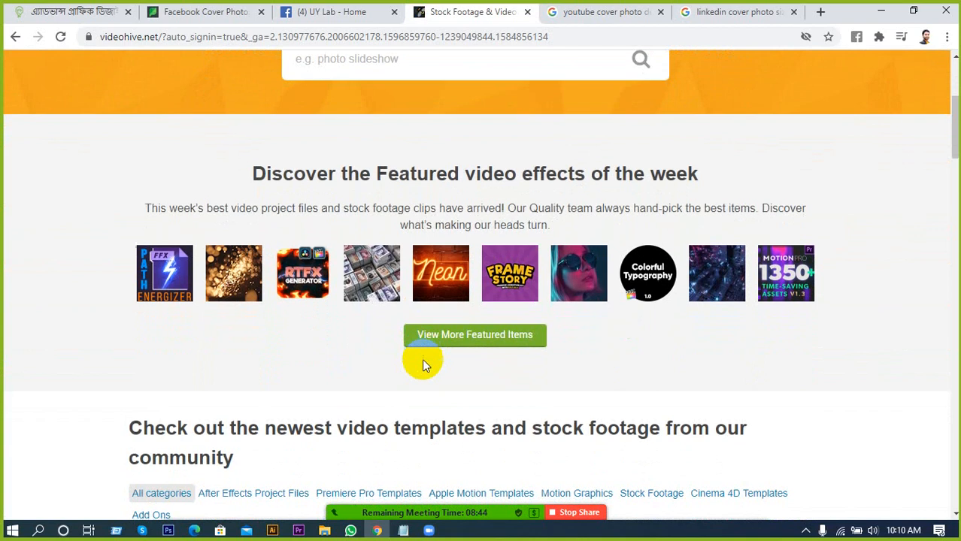
pyautogui.scroll(-3, 421, 358)
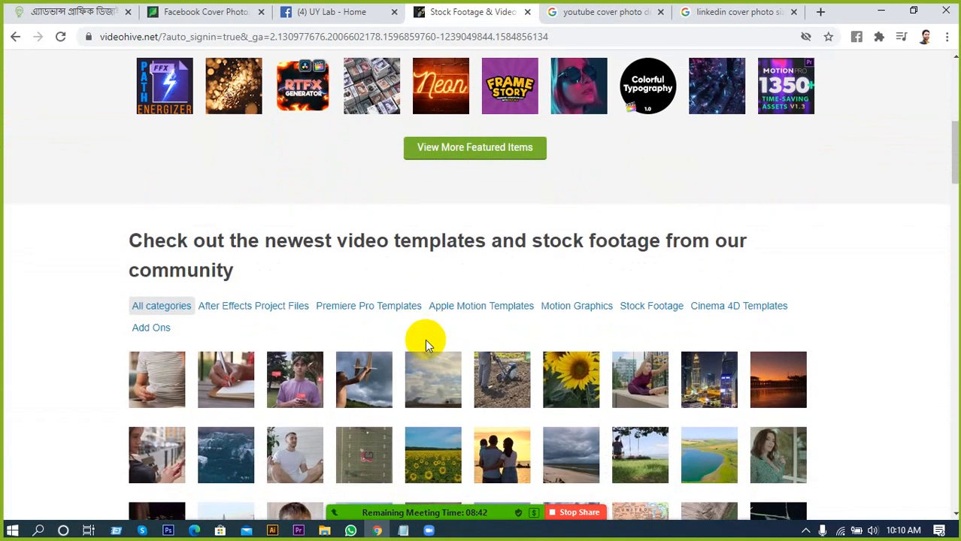
pyautogui.scroll(-2, 424, 353)
pyautogui.scroll(5, 403, 368)
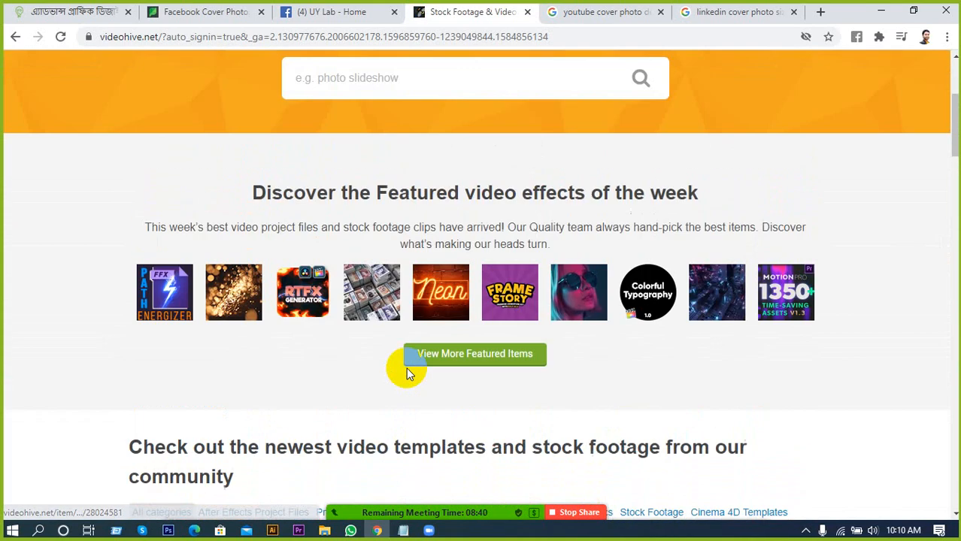
pyautogui.scroll(3, 406, 370)
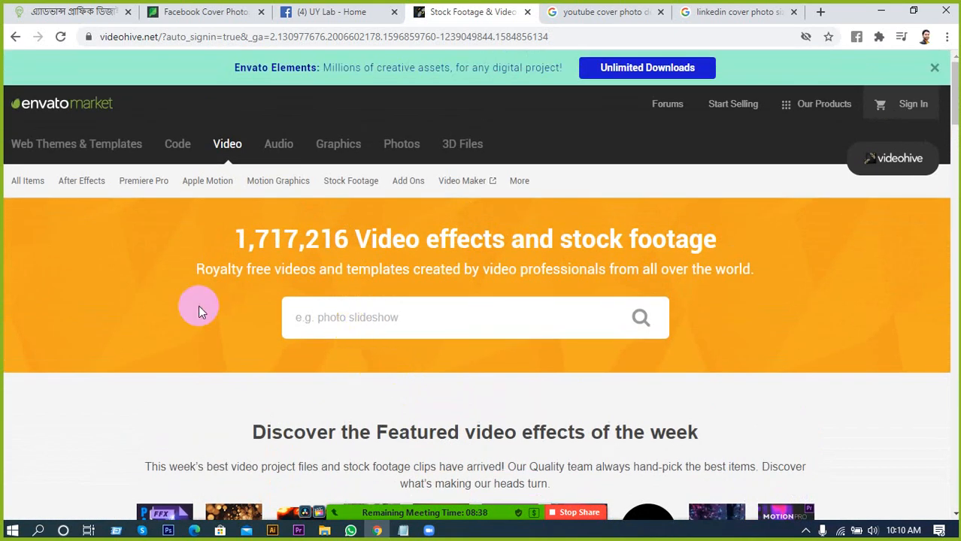
pyautogui.moveTo(80, 184)
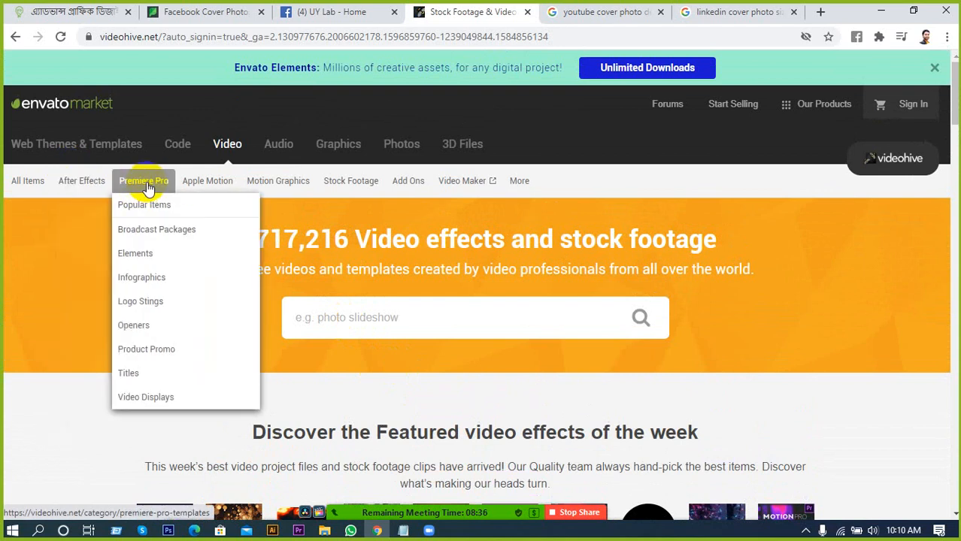
pyautogui.moveTo(341, 184)
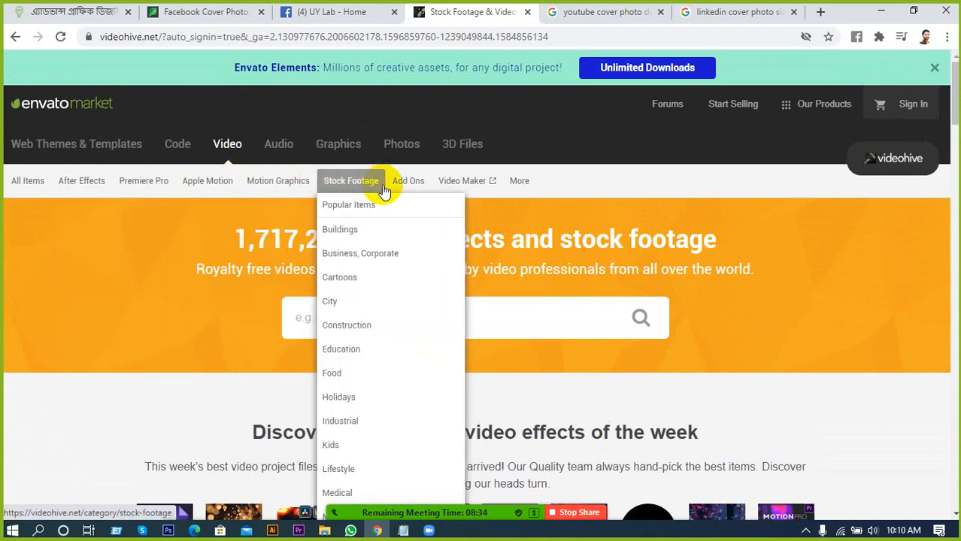
# Step: Open the Audio section and examine its featured tracks and the list of Music categories from Ambient to World Beat
pyautogui.click(285, 148)
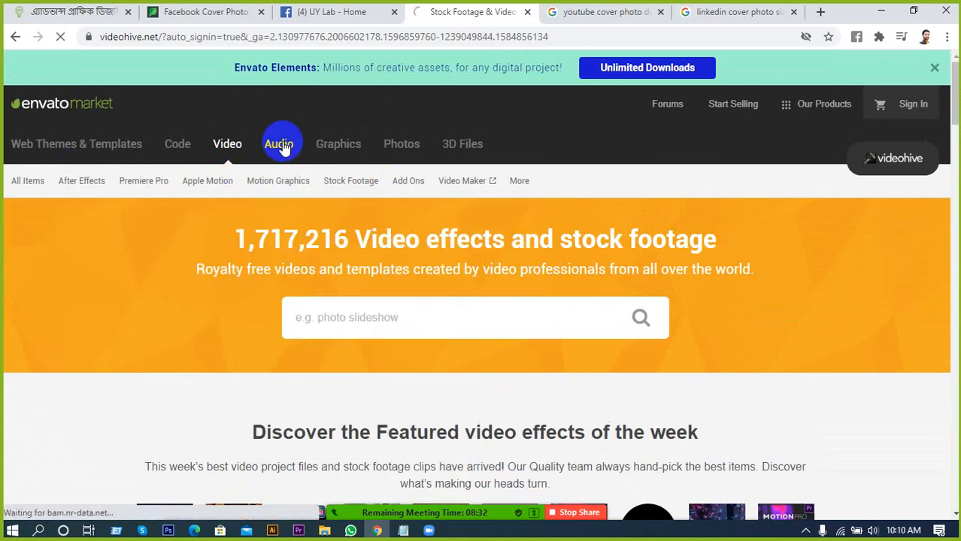
pyautogui.moveTo(289, 156)
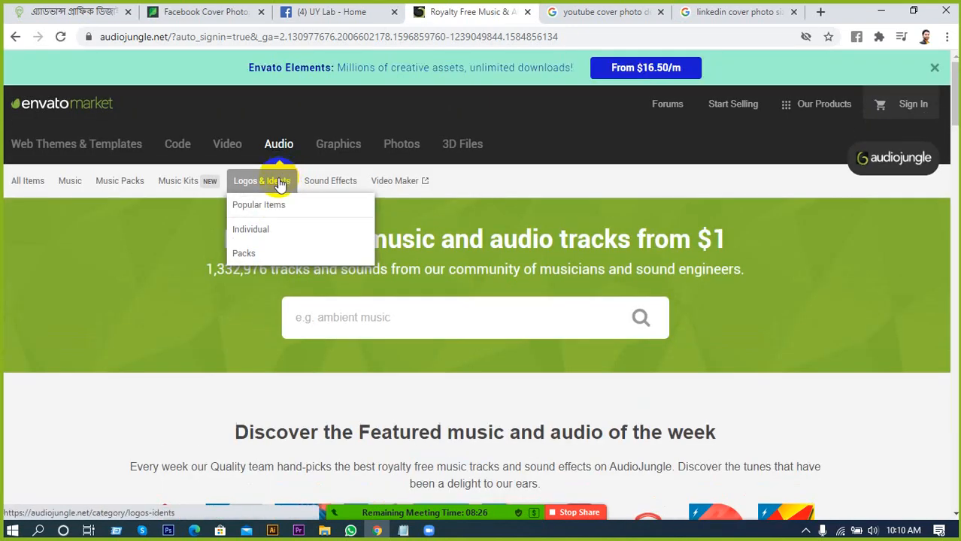
pyautogui.scroll(-3, 286, 300)
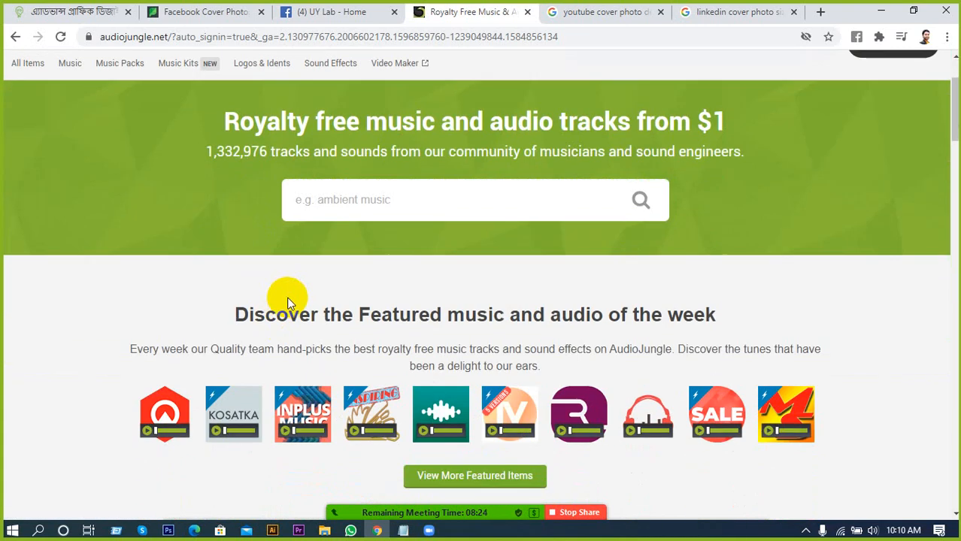
pyautogui.scroll(3, 167, 305)
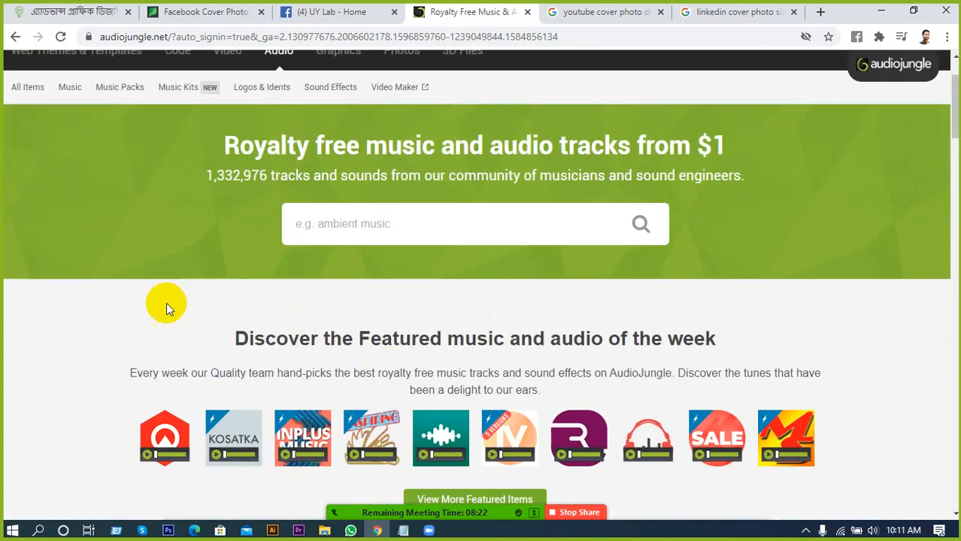
pyautogui.moveTo(42, 190)
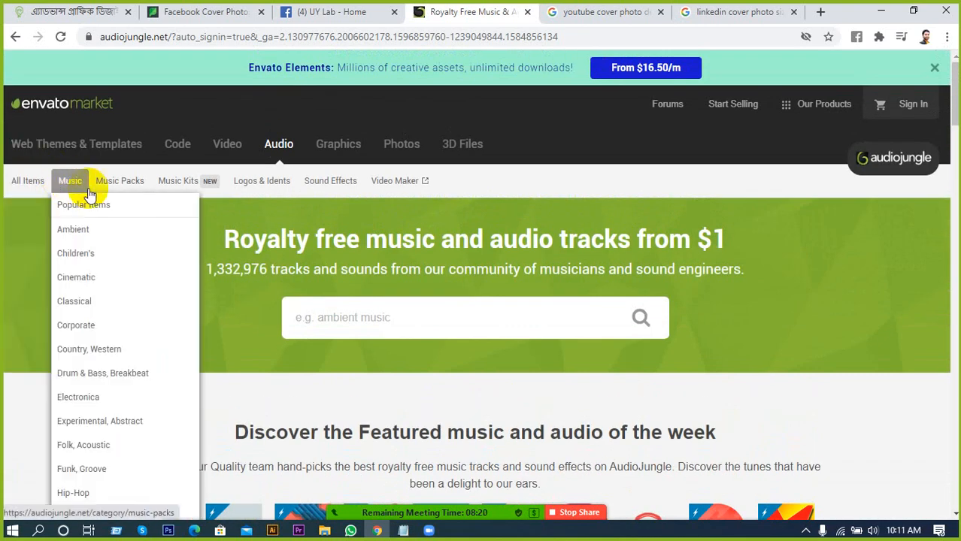
pyautogui.moveTo(99, 197)
pyautogui.moveTo(75, 185)
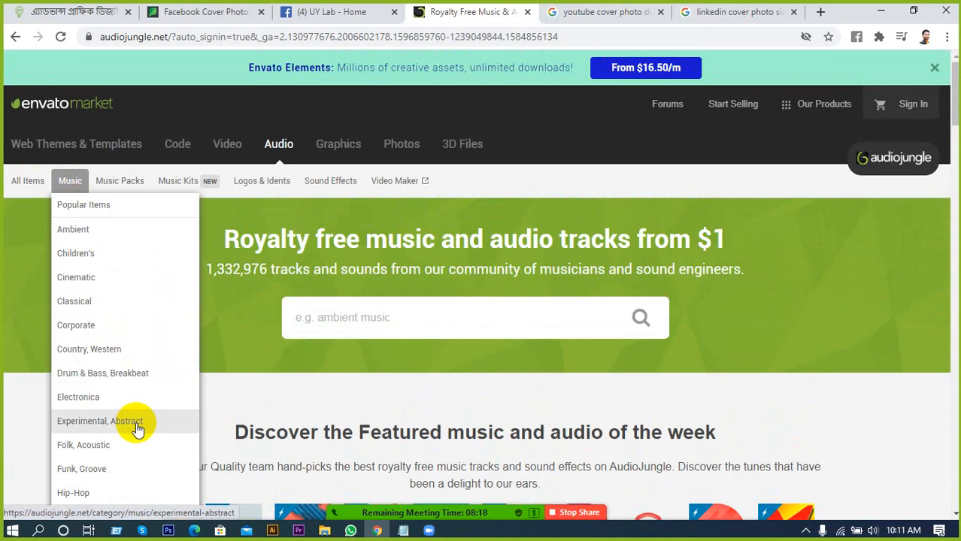
pyautogui.scroll(-2, 137, 432)
pyautogui.scroll(-2, 137, 432)
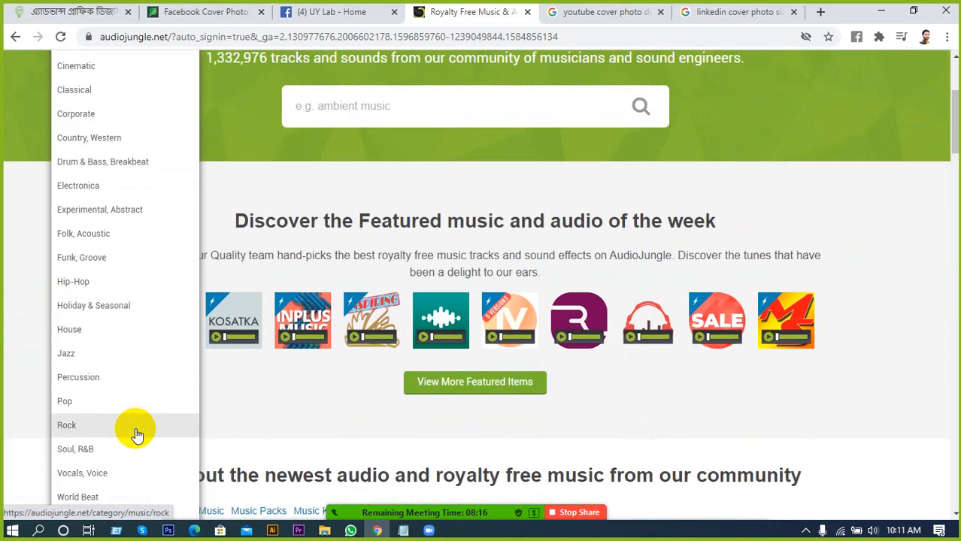
# Step: Finish looking over the featured and newest audio items and open Envato Market's Graphics section
pyautogui.scroll(-1, 136, 428)
pyautogui.scroll(1, 150, 402)
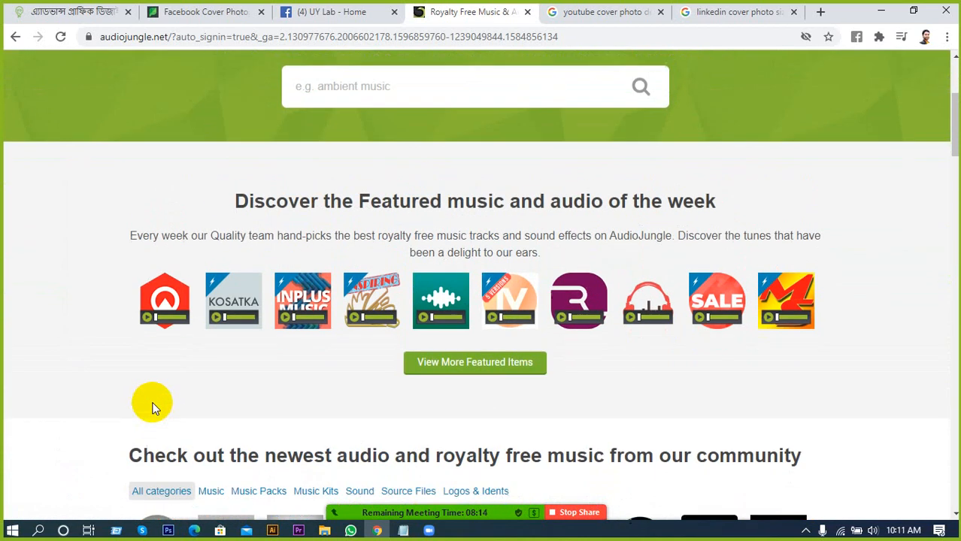
pyautogui.scroll(-2, 154, 405)
pyautogui.scroll(4, 324, 392)
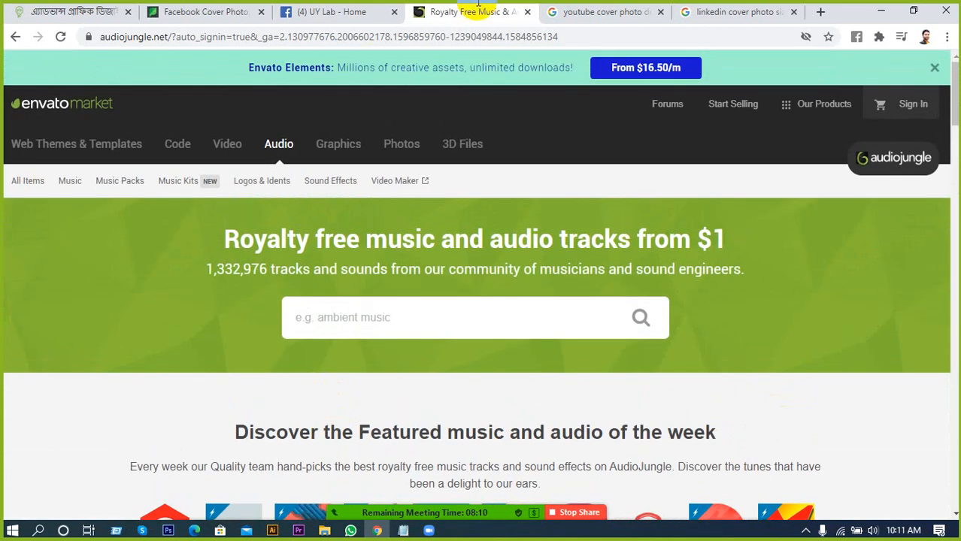
pyautogui.moveTo(441, 199)
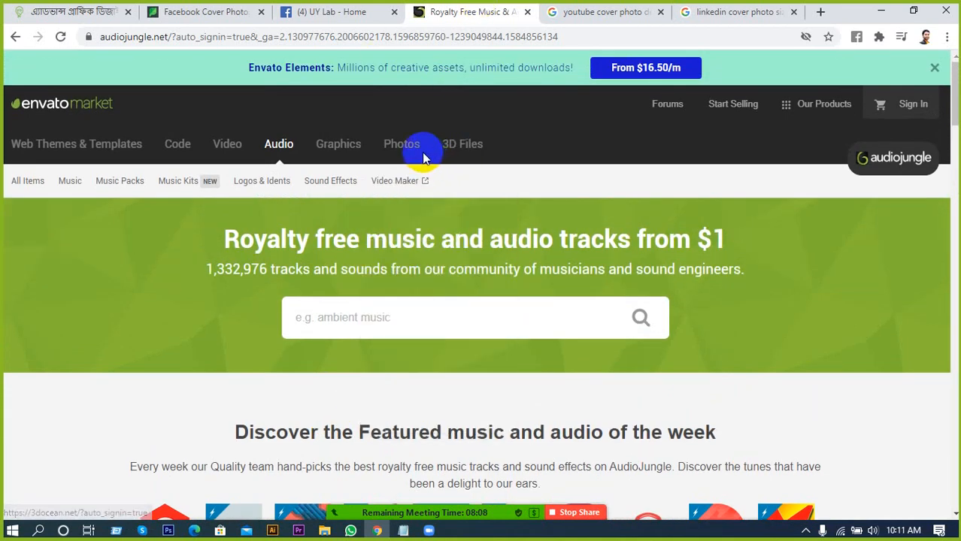
pyautogui.click(338, 145)
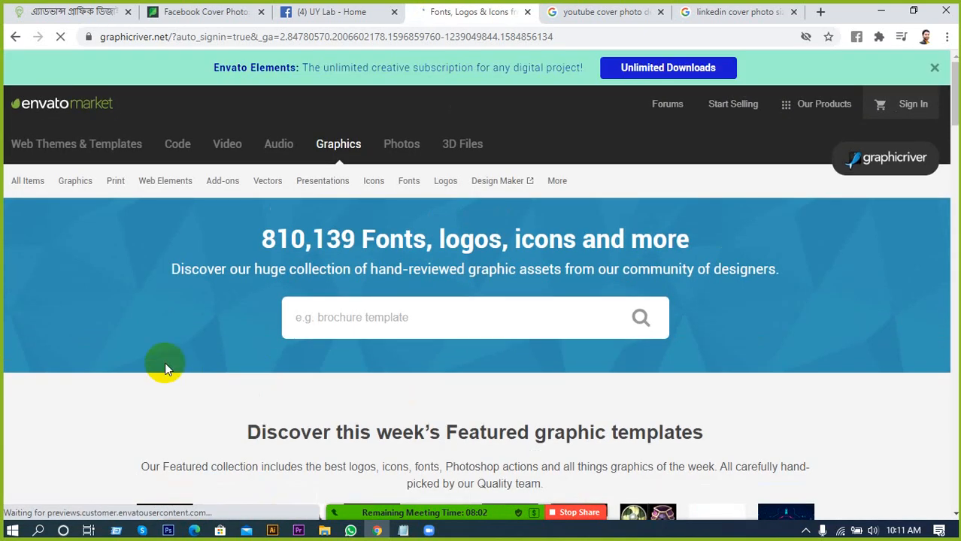
# Step: Open the Web Themes & Templates section and search it for "avada"
pyautogui.click(55, 151)
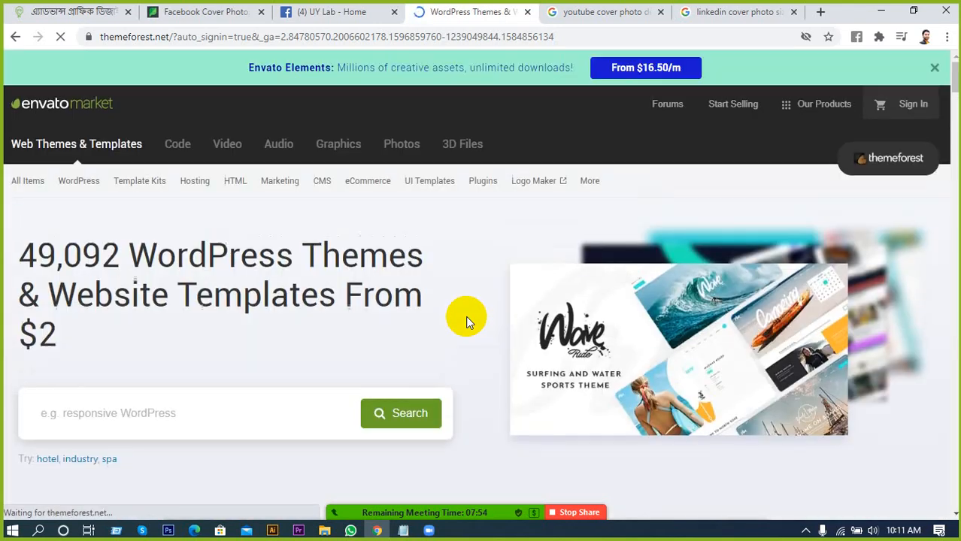
pyautogui.scroll(-1, 45, 323)
pyautogui.click(131, 327)
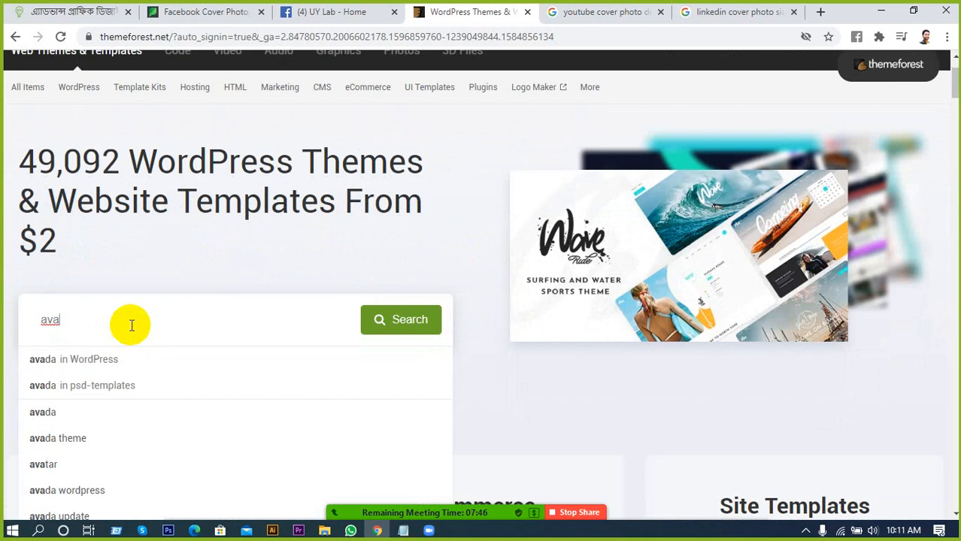
pyautogui.write('avada')
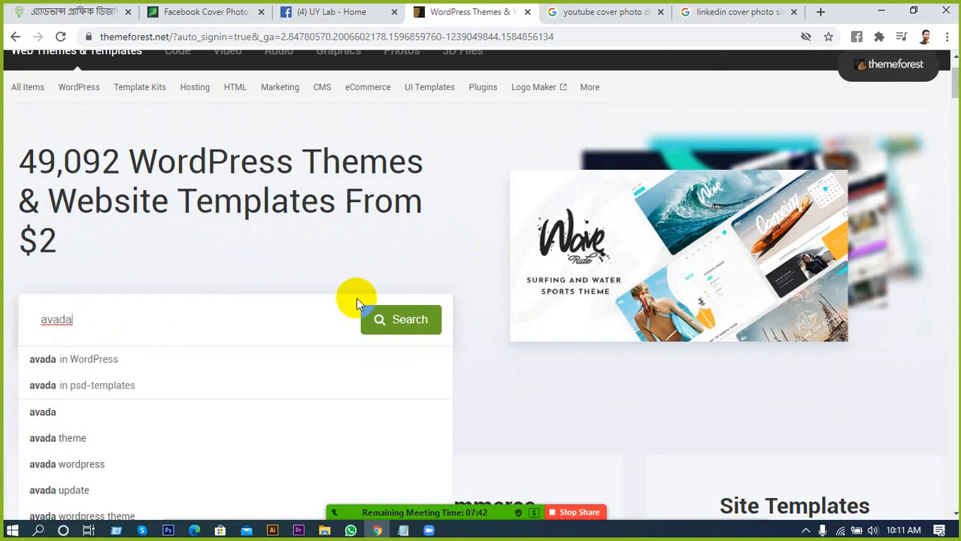
pyautogui.press('Return')
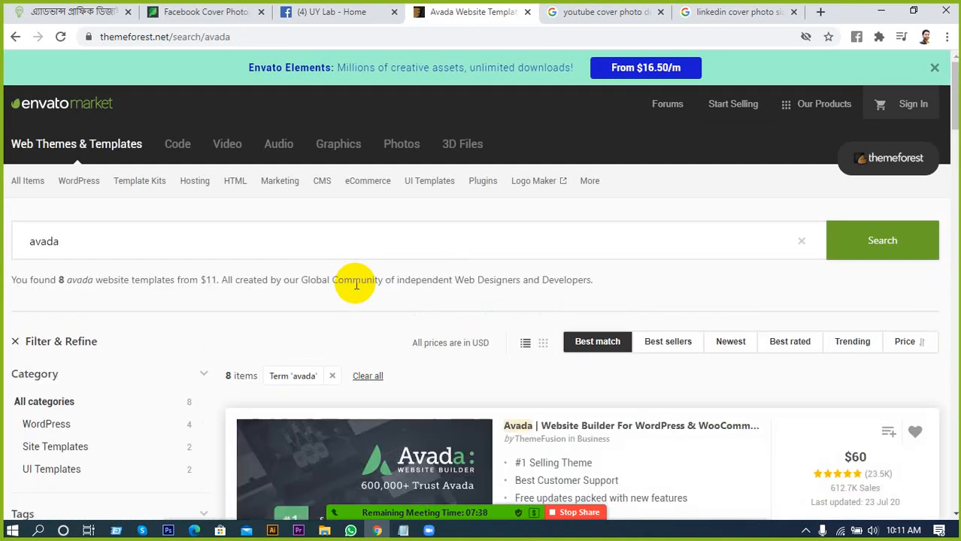
# Step: Open the Avada Website Builder For WordPress & WooCommerce item and examine its license price, sales, comments and rating
pyautogui.scroll(-3, 354, 284)
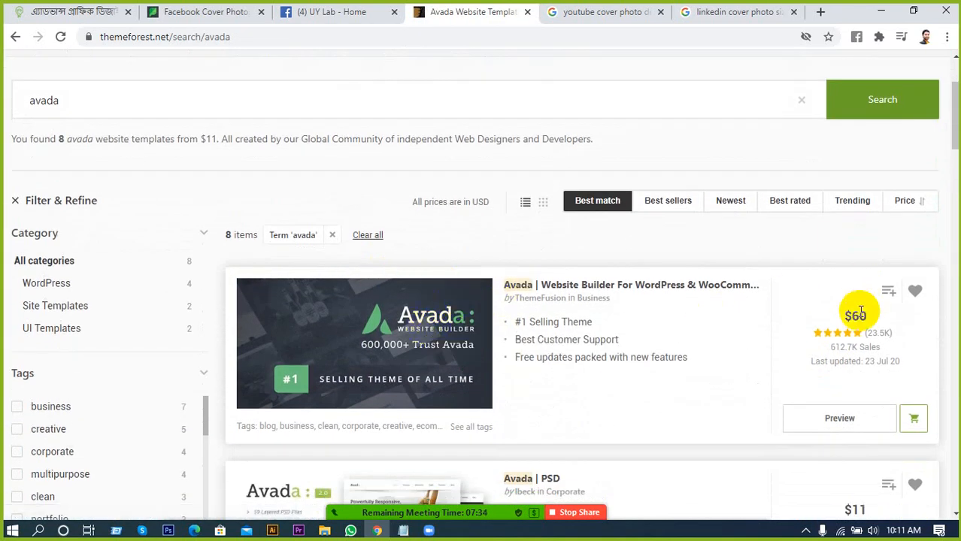
pyautogui.click(361, 355)
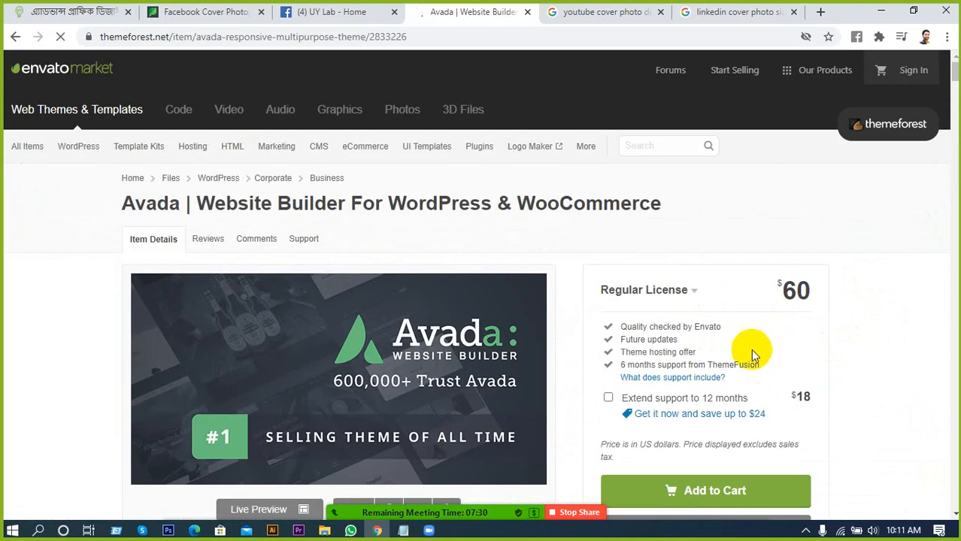
pyautogui.scroll(-3, 689, 376)
pyautogui.scroll(-3, 689, 376)
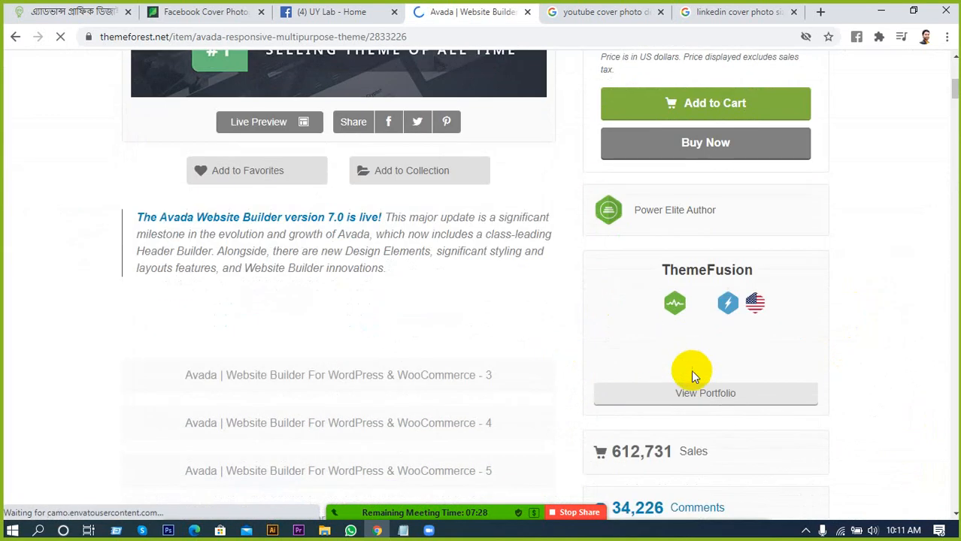
pyautogui.scroll(-2, 744, 454)
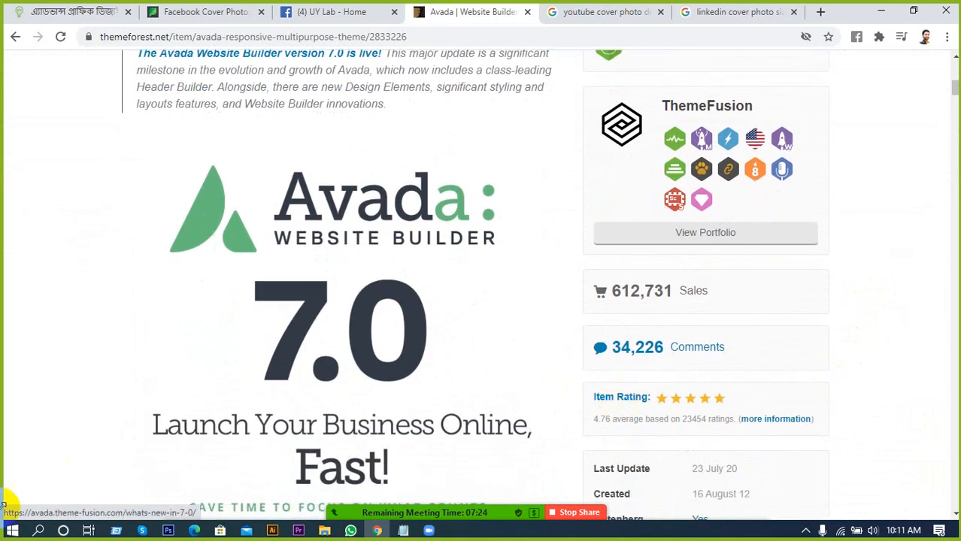
# Step: Open the Windows Calculator and place it beside the Avada item's license price and sales figures
pyautogui.click(37, 531)
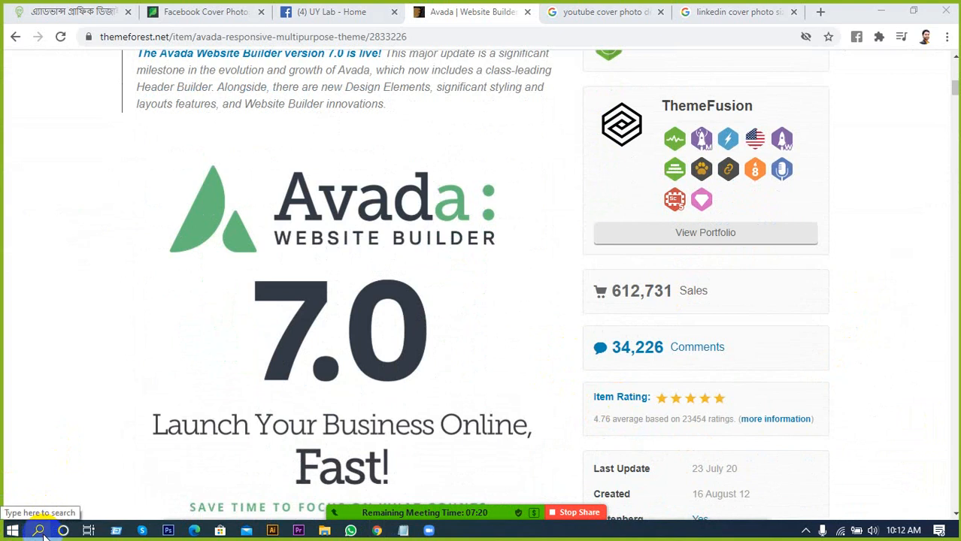
pyautogui.click(40, 532)
pyautogui.write('ca')
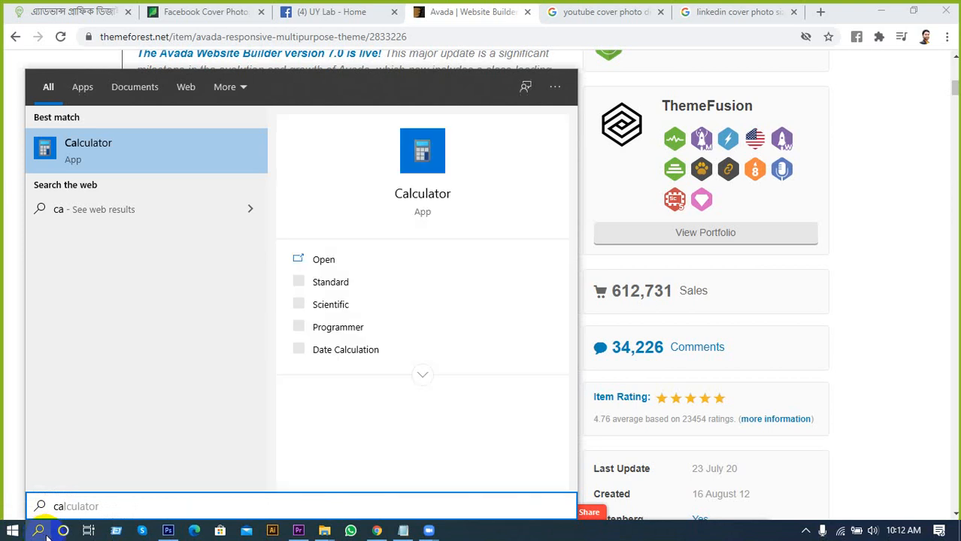
pyautogui.click(105, 159)
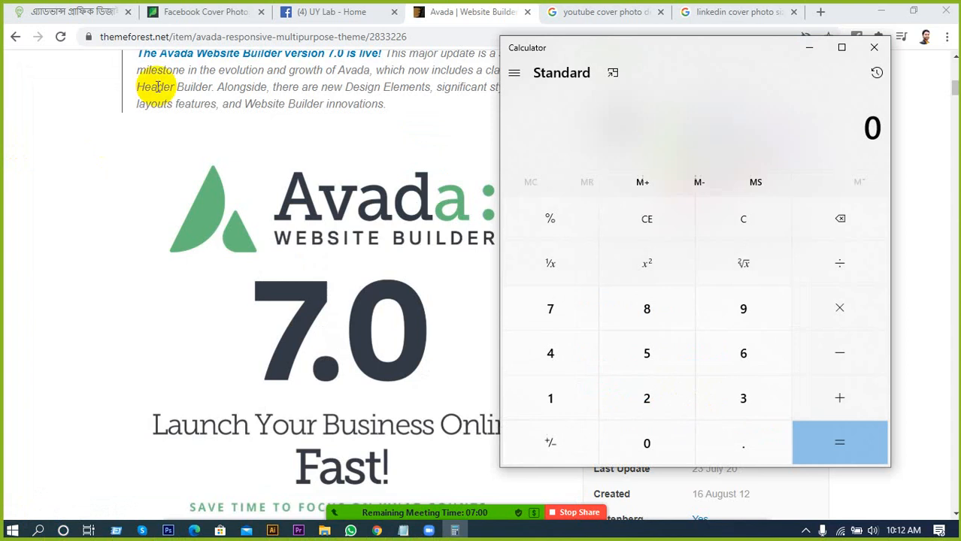
pyautogui.moveTo(699, 58); pyautogui.dragTo(336, 106)
pyautogui.scroll(5, 839, 184)
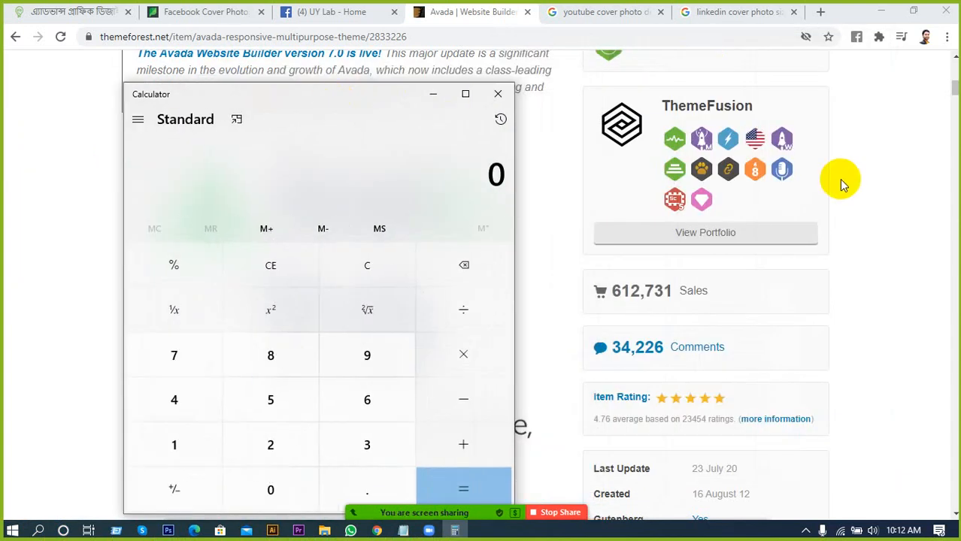
pyautogui.scroll(2, 838, 218)
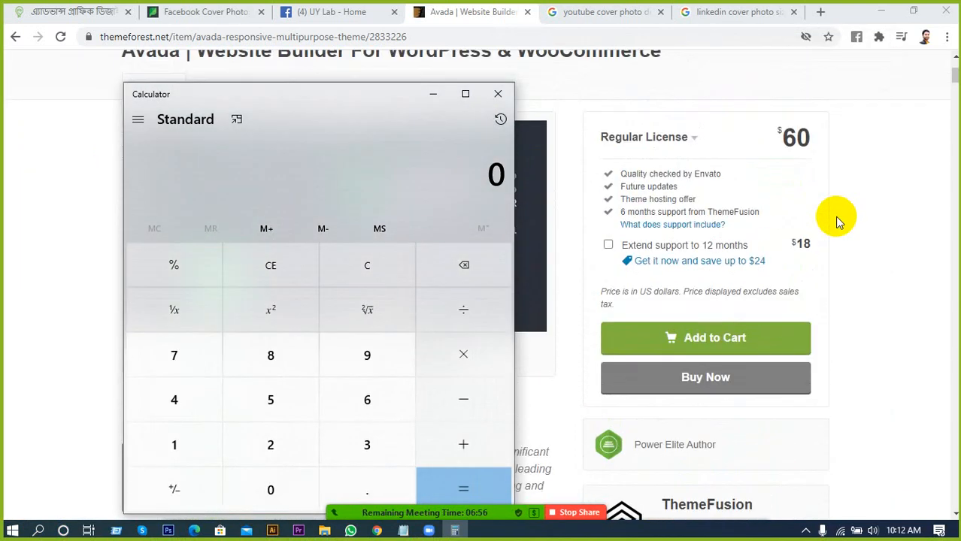
pyautogui.scroll(-6, 836, 251)
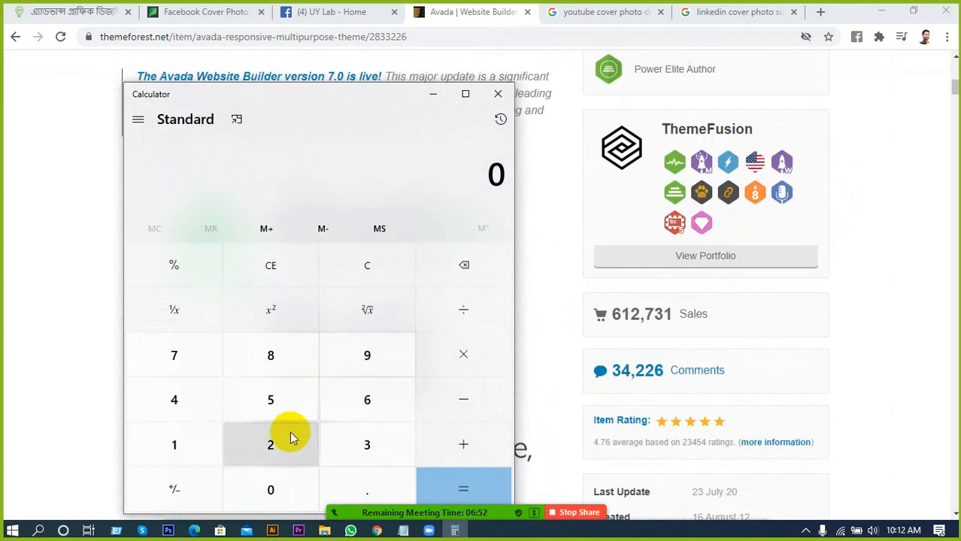
# Step: Enter the Avada theme's sales count, 612731, in the calculator, correcting any wrong digits
pyautogui.click(373, 401)
pyautogui.click(186, 444)
pyautogui.click(266, 446)
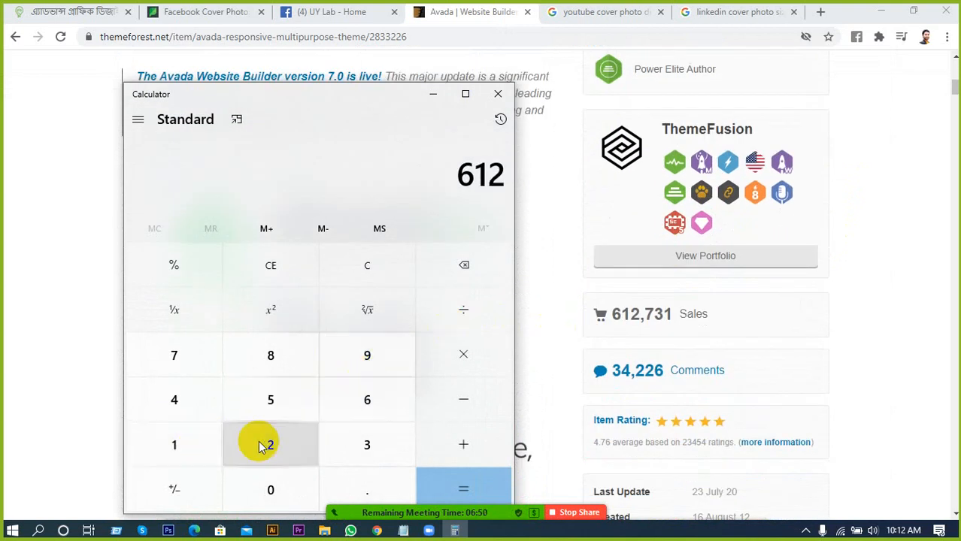
pyautogui.click(362, 438)
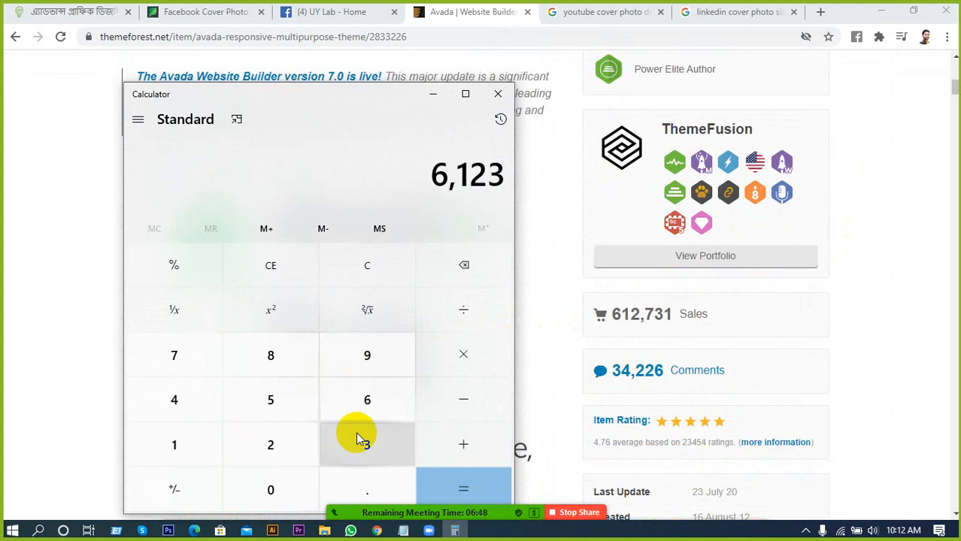
pyautogui.click(173, 449)
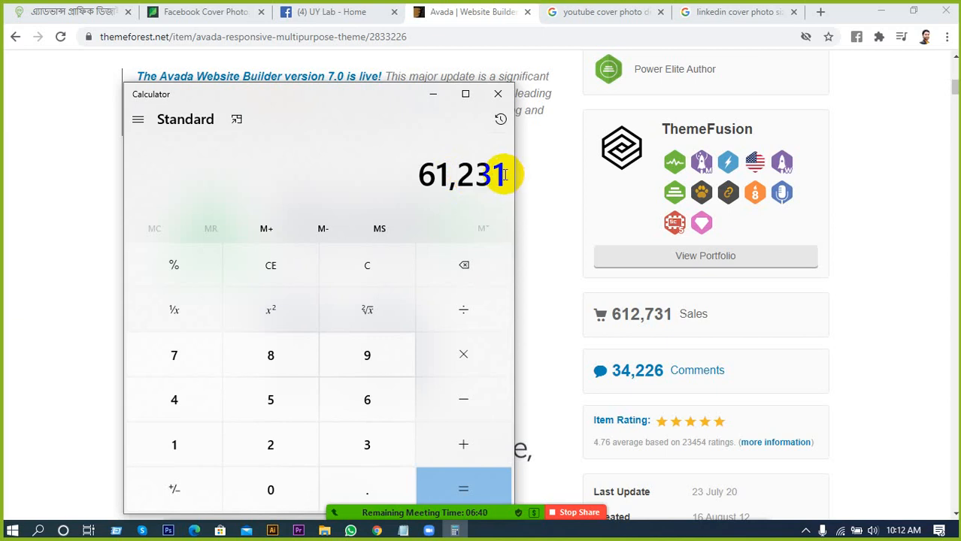
pyautogui.press('BackSpace')
pyautogui.press('BackSpace')
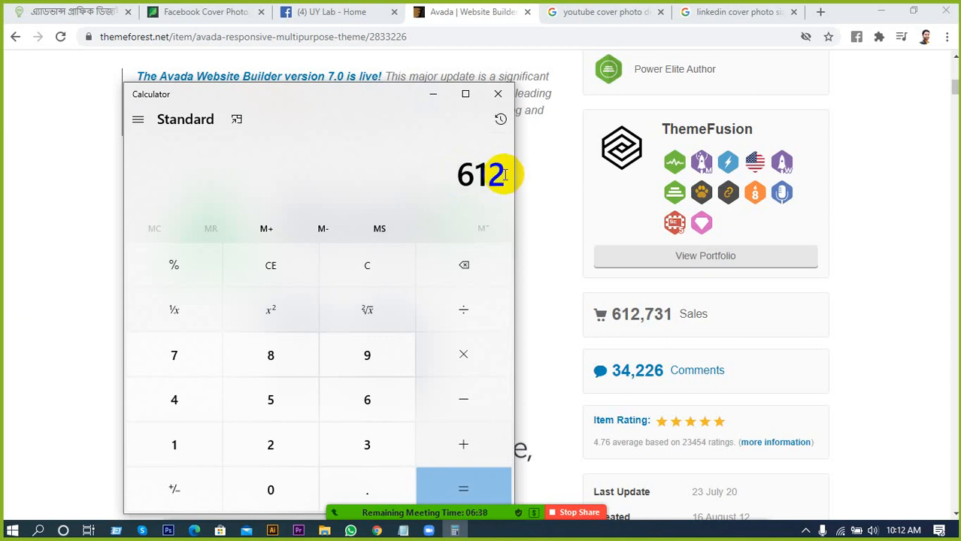
pyautogui.click(183, 366)
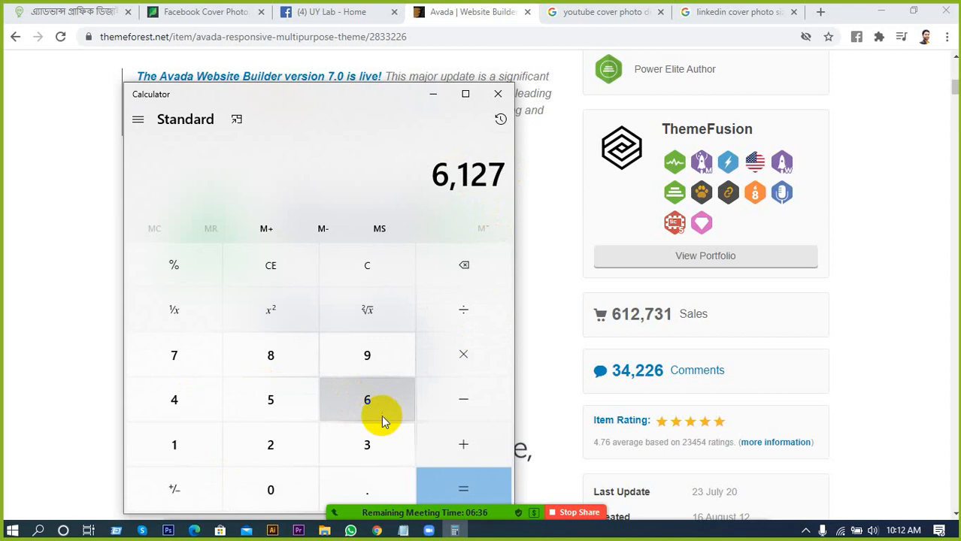
pyautogui.click(376, 444)
pyautogui.click(194, 446)
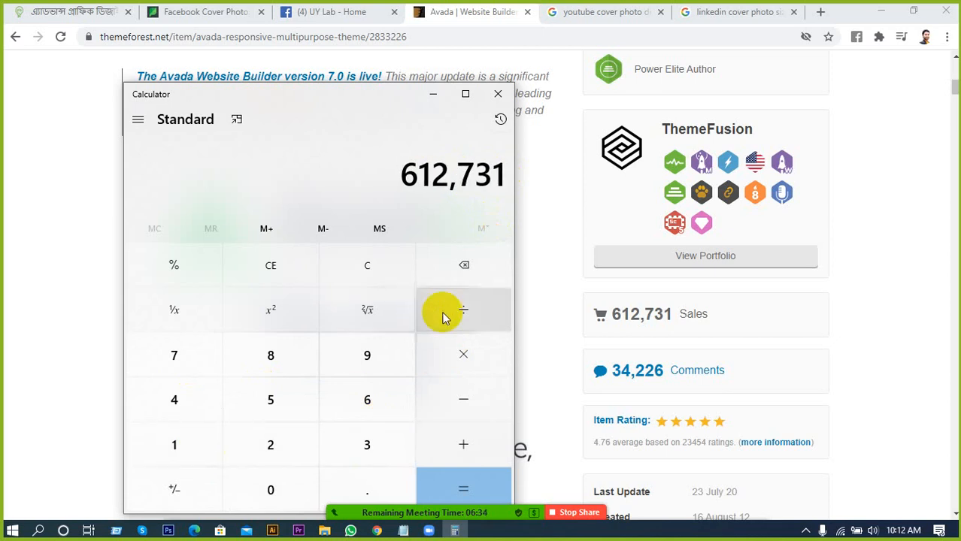
# Step: Multiply the sales count by the license price of 60 to calculate the theme's total earnings in dollars
pyautogui.click(461, 354)
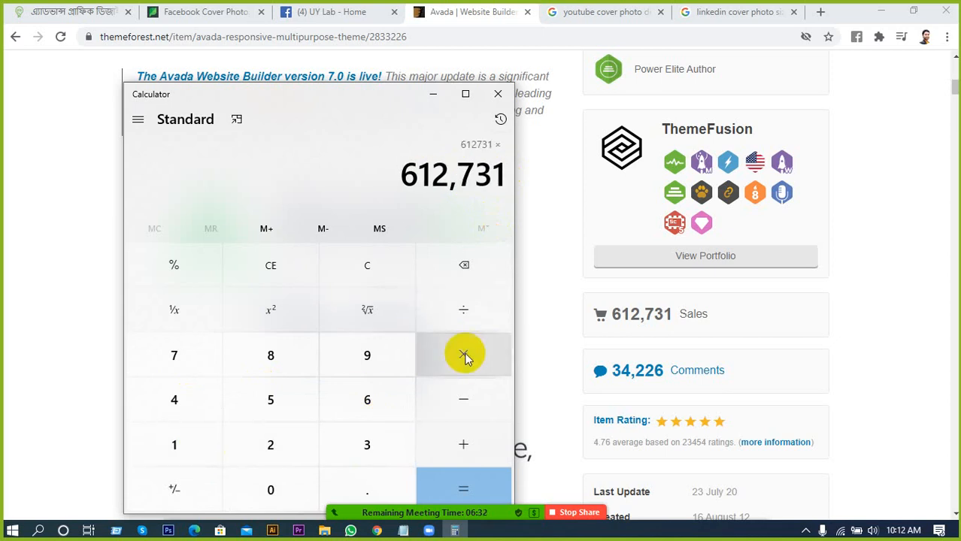
pyautogui.click(350, 406)
pyautogui.click(272, 490)
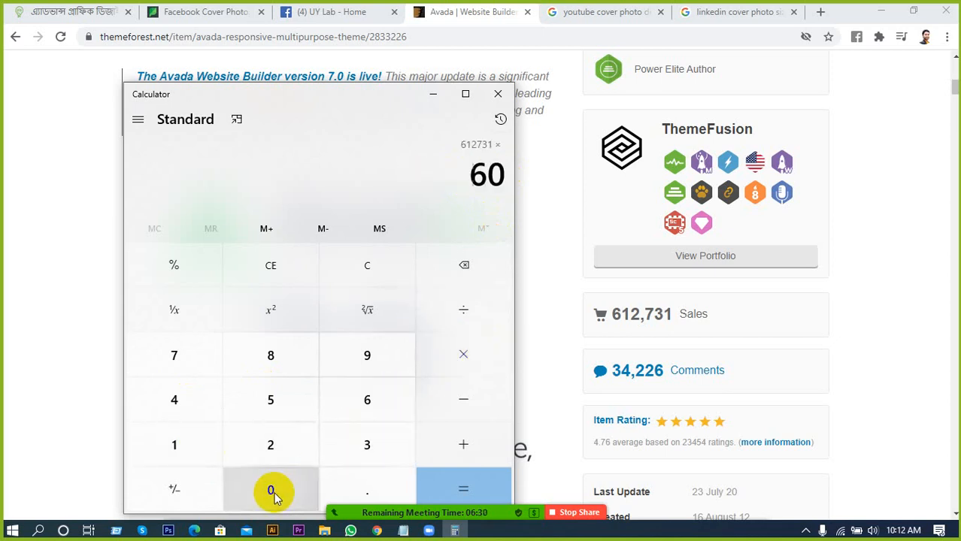
pyautogui.click(431, 483)
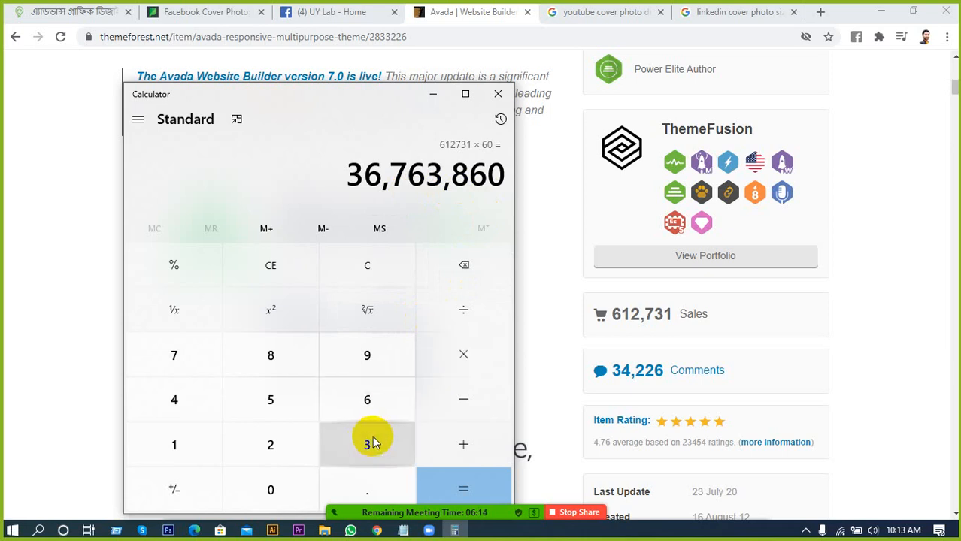
# Step: Multiply the calculated total earnings by 86
pyautogui.click(473, 364)
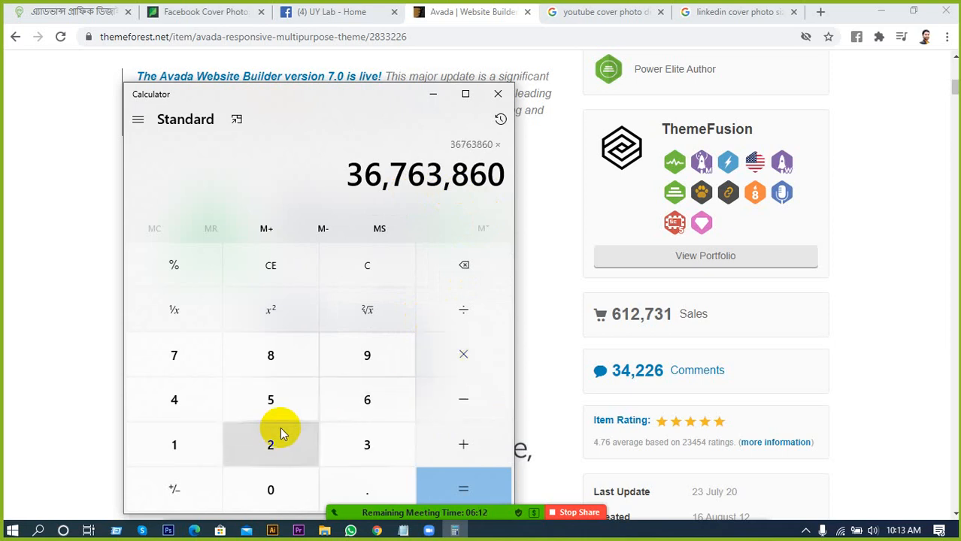
pyautogui.click(280, 368)
pyautogui.click(357, 401)
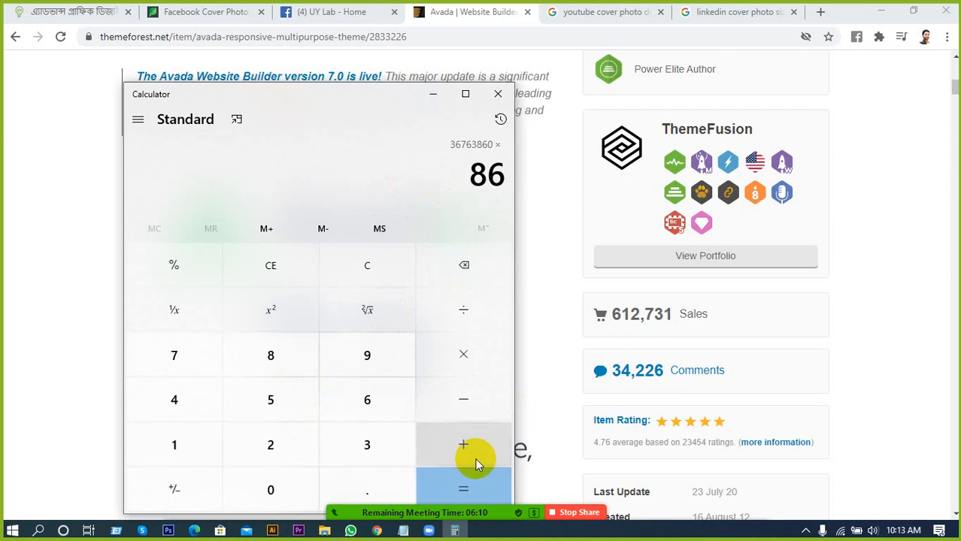
pyautogui.click(474, 485)
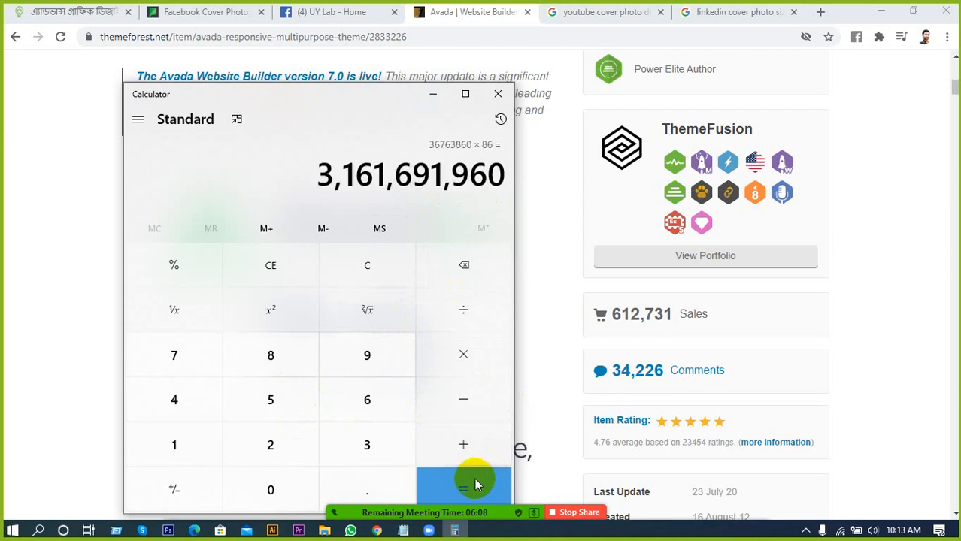
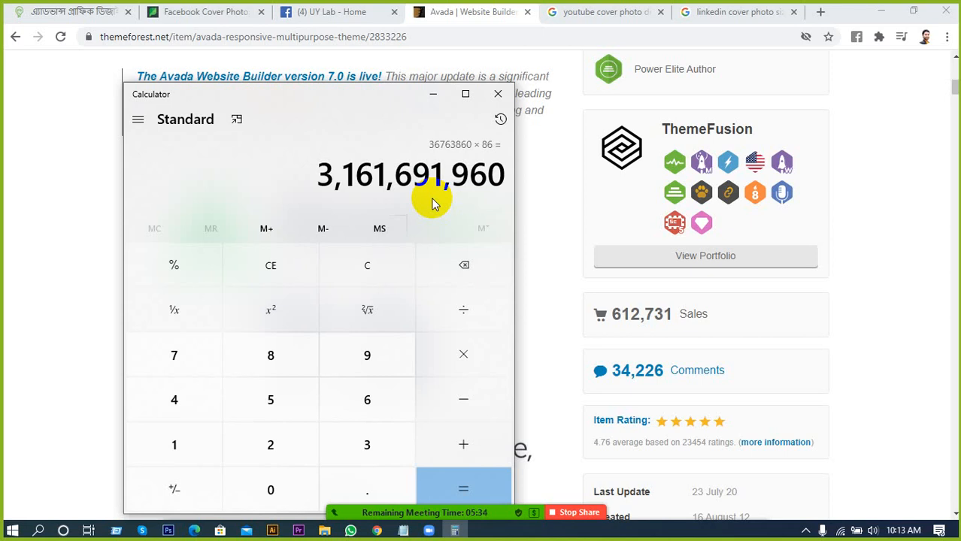
# Step: Minimize the calculator and review the Avada page's version 7.0 description, item details and Regular License box
pyautogui.click(434, 85)
pyautogui.scroll(1, 590, 327)
pyautogui.scroll(-3, 526, 312)
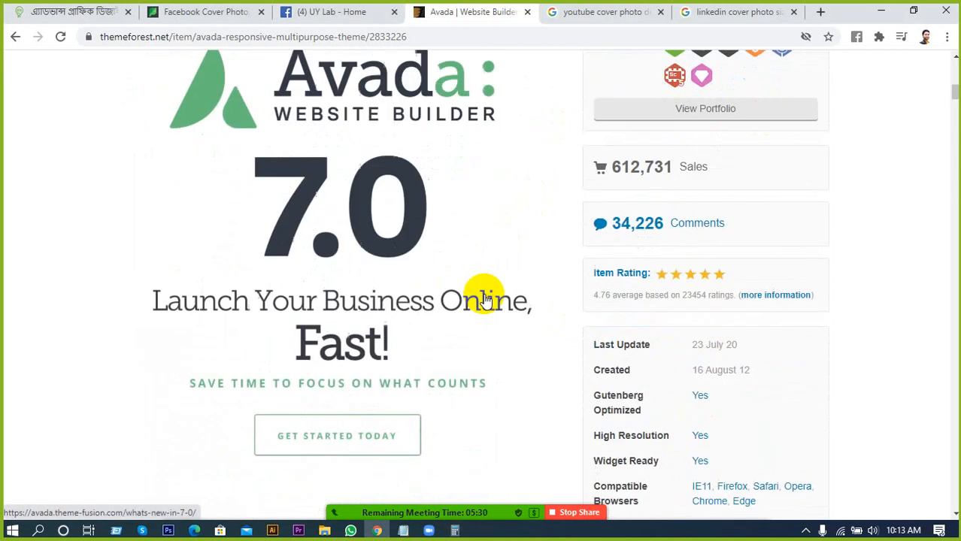
pyautogui.scroll(-1, 485, 298)
pyautogui.scroll(8, 496, 278)
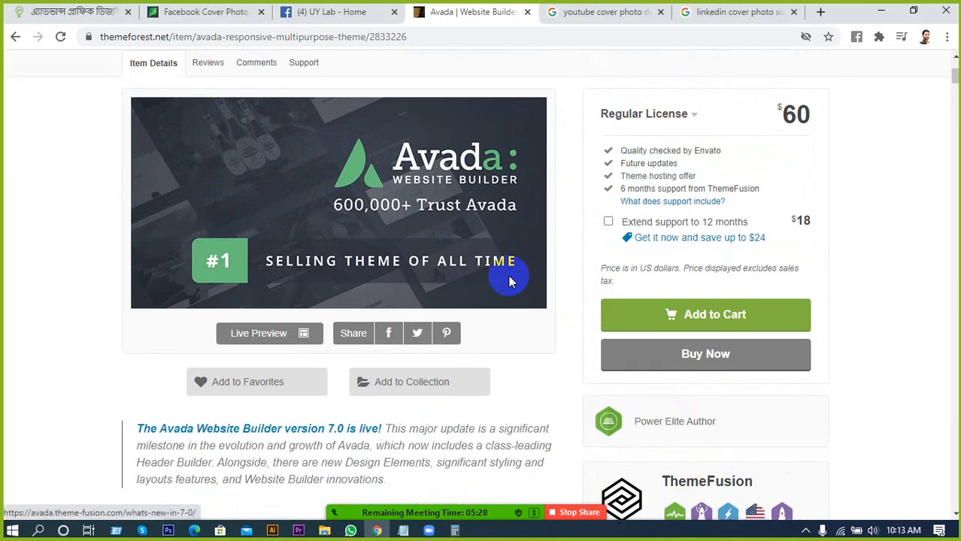
pyautogui.scroll(1, 509, 280)
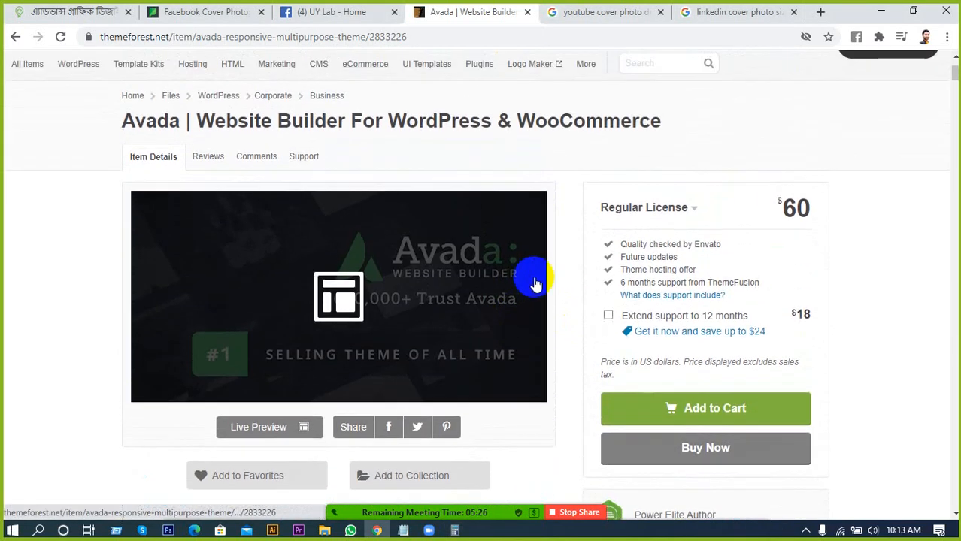
pyautogui.scroll(1, 534, 284)
pyautogui.scroll(-2, 571, 278)
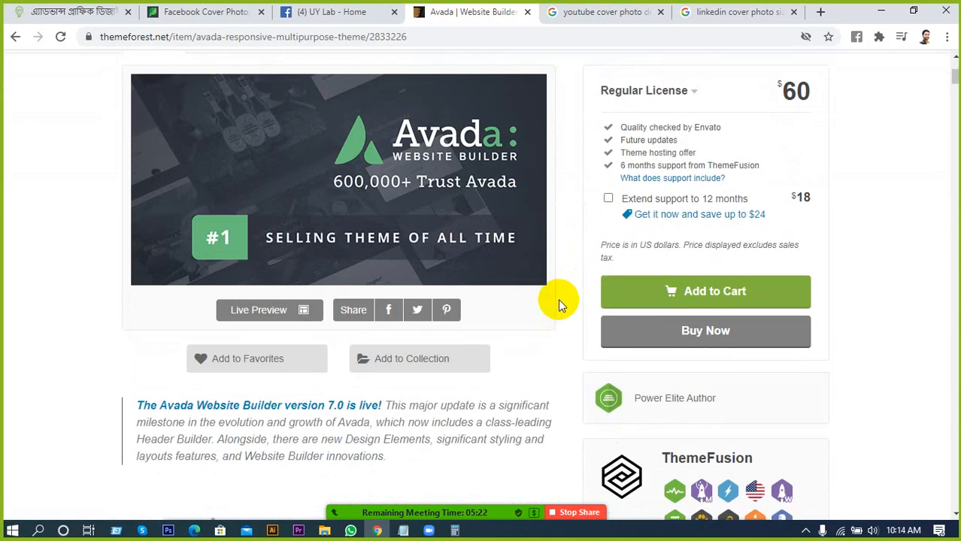
# Step: Examine the ThemeFusion author badges on the Avada page, including the description of the Power Elite Author badge
pyautogui.scroll(1, 560, 301)
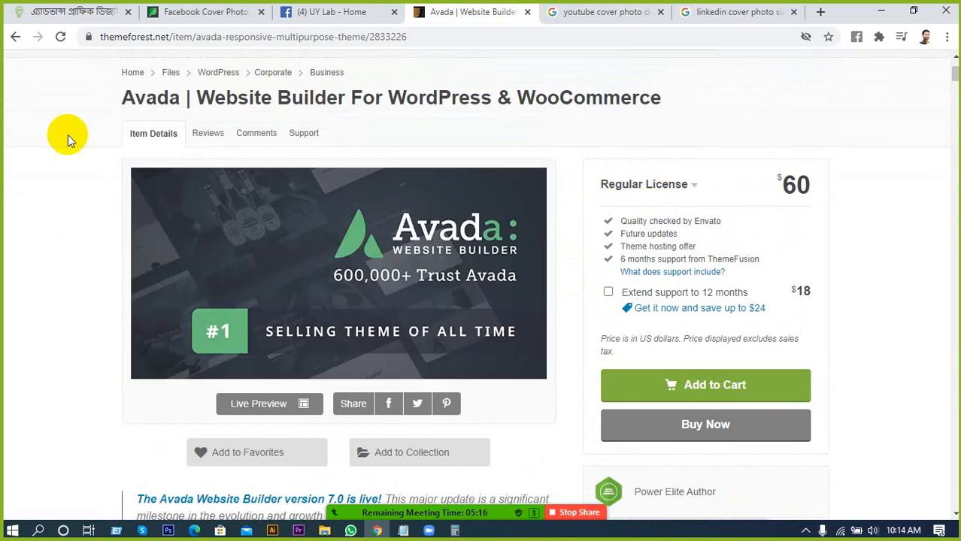
pyautogui.scroll(2, 77, 210)
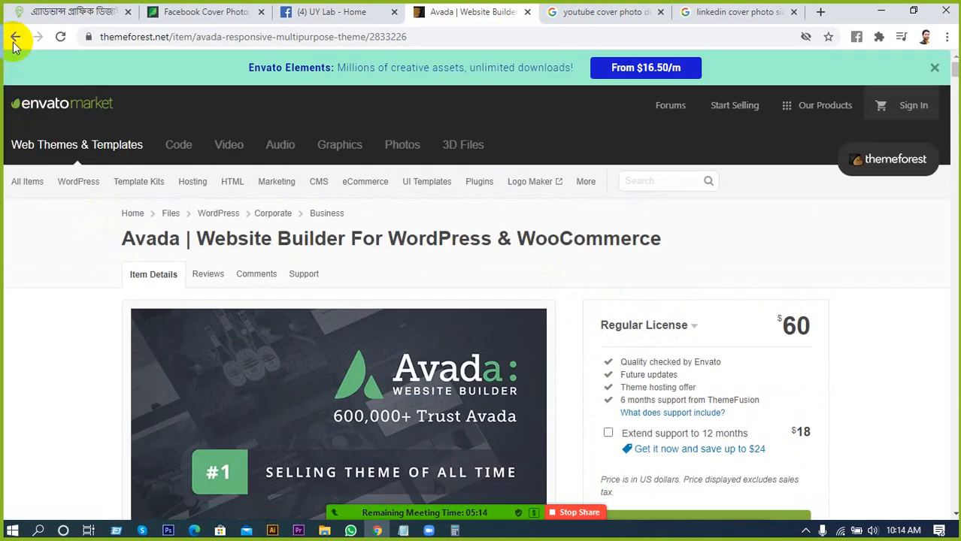
pyautogui.scroll(-4, 827, 331)
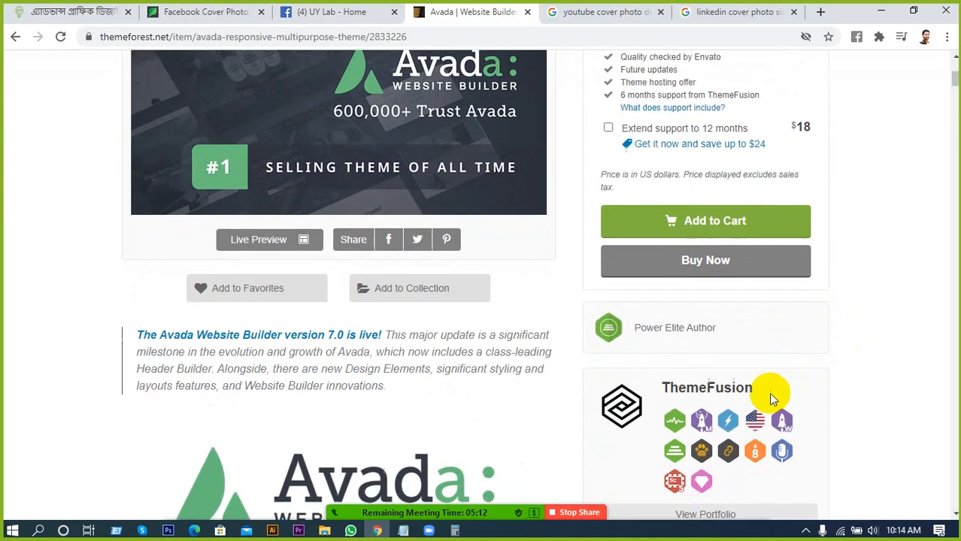
pyautogui.scroll(-1, 772, 398)
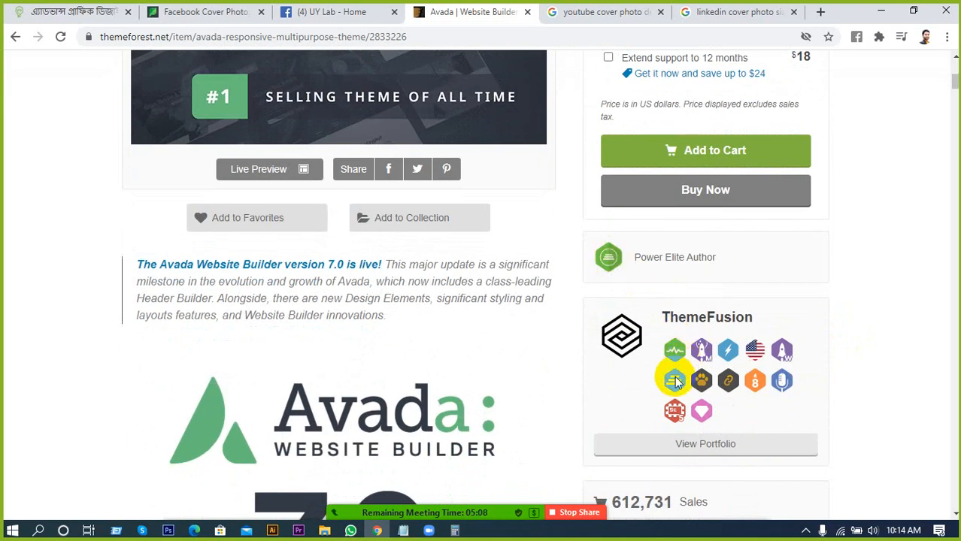
pyautogui.moveTo(674, 382)
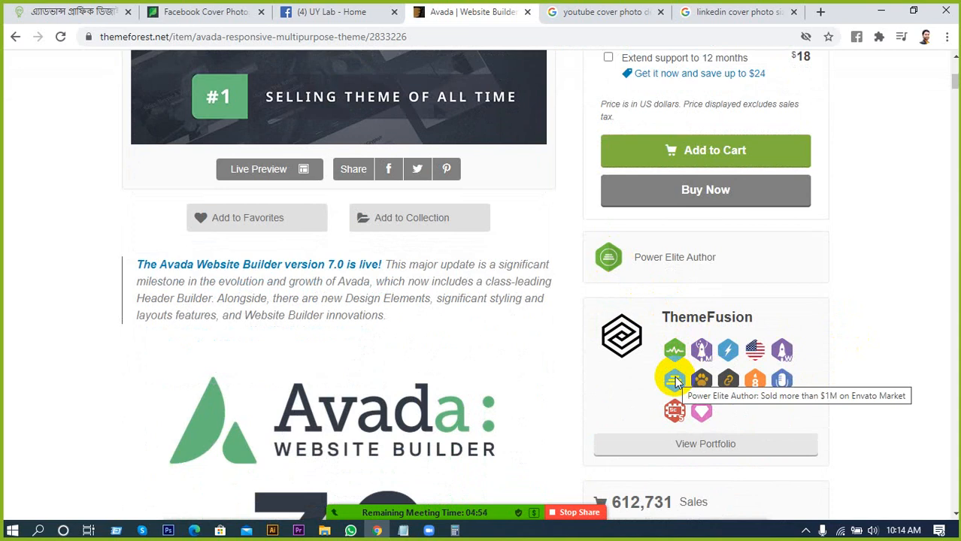
pyautogui.scroll(1, 312, 317)
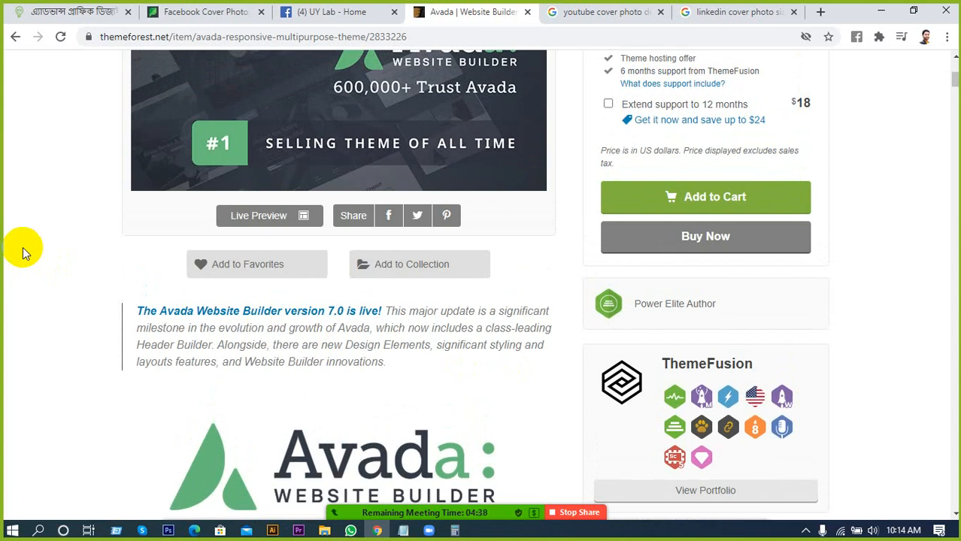
pyautogui.scroll(2, 19, 293)
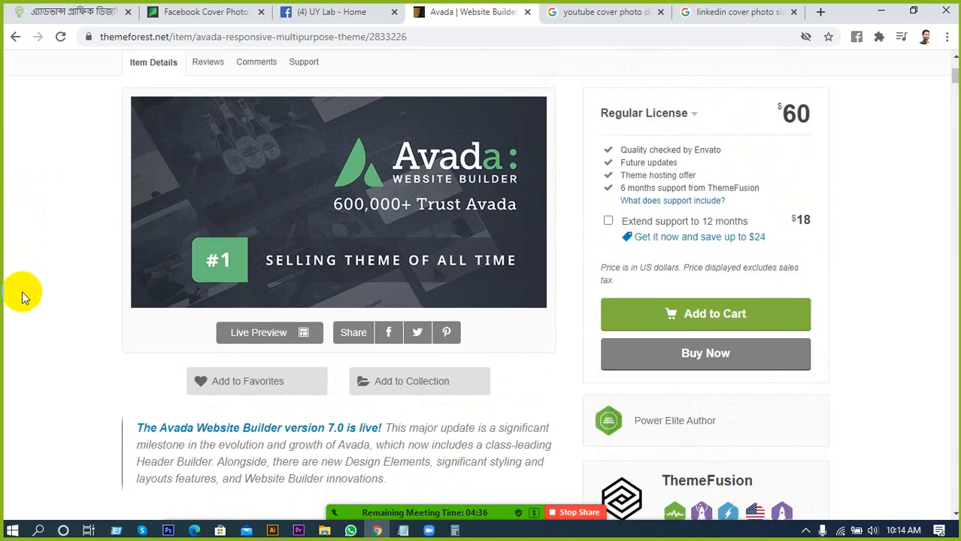
pyautogui.scroll(3, 22, 296)
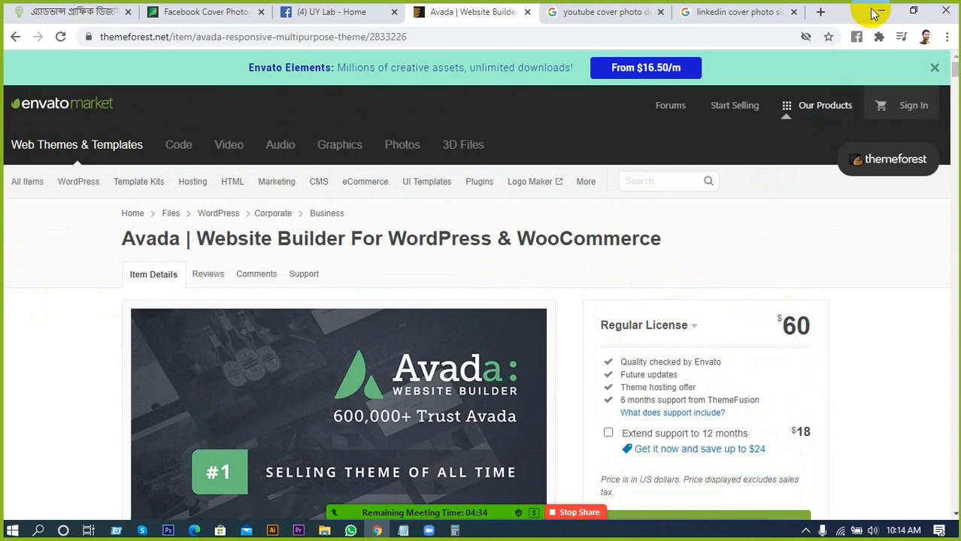
# Step: Switch to Photoshop and view the Twitter.psd cover design at different magnifications
pyautogui.click(878, 11)
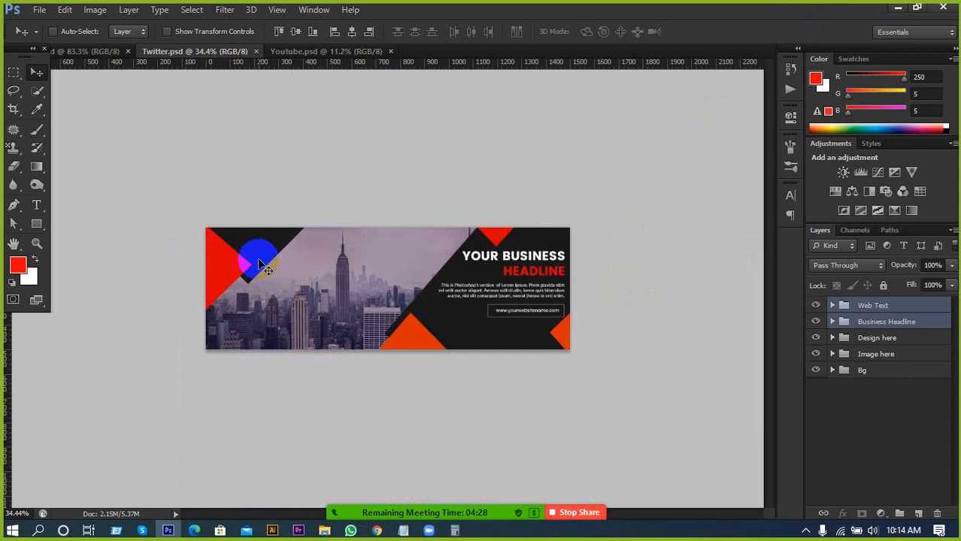
pyautogui.hotkey('ctrl', '-')
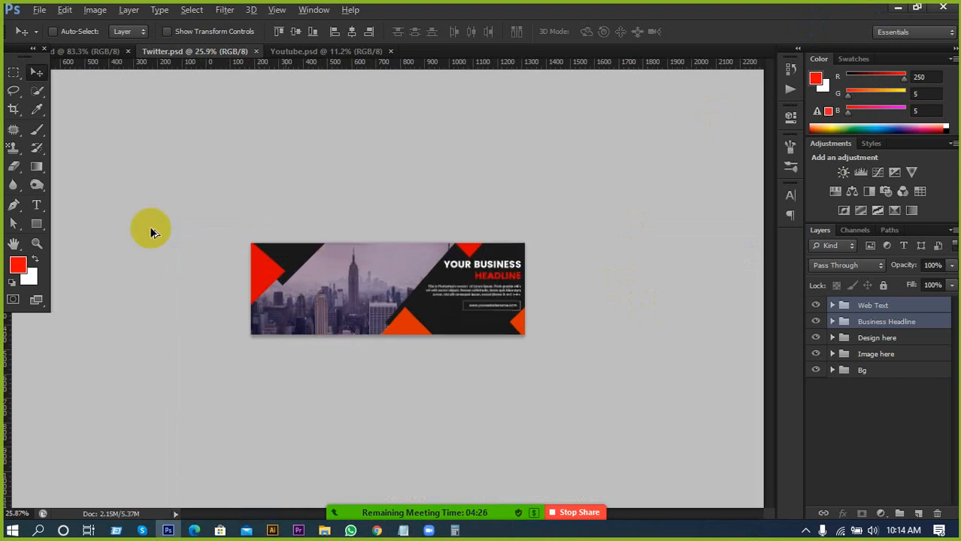
pyautogui.hotkey('ctrl', '+')
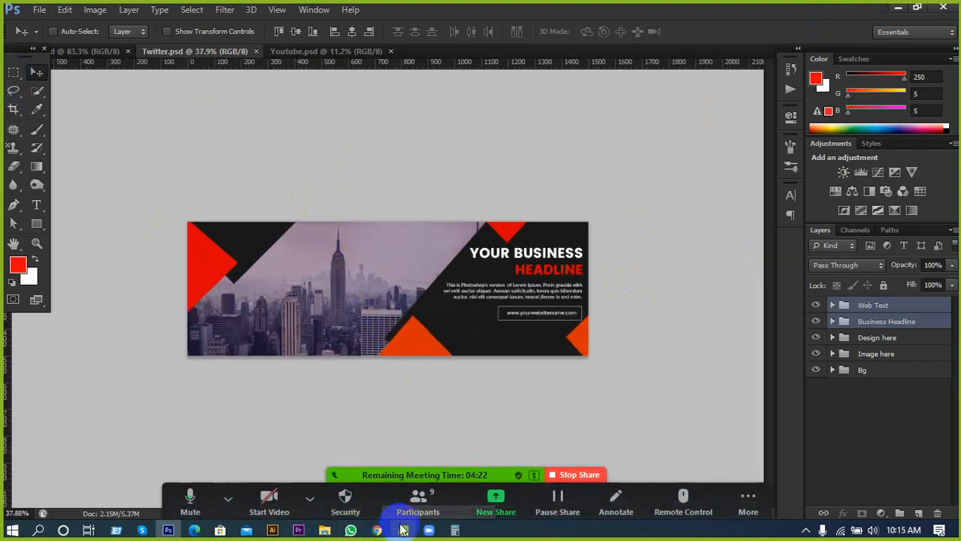
# Step: Return to Chrome, open Envato Market's Graphics section and search it for the suggested term "facebook cover"
pyautogui.click(376, 531)
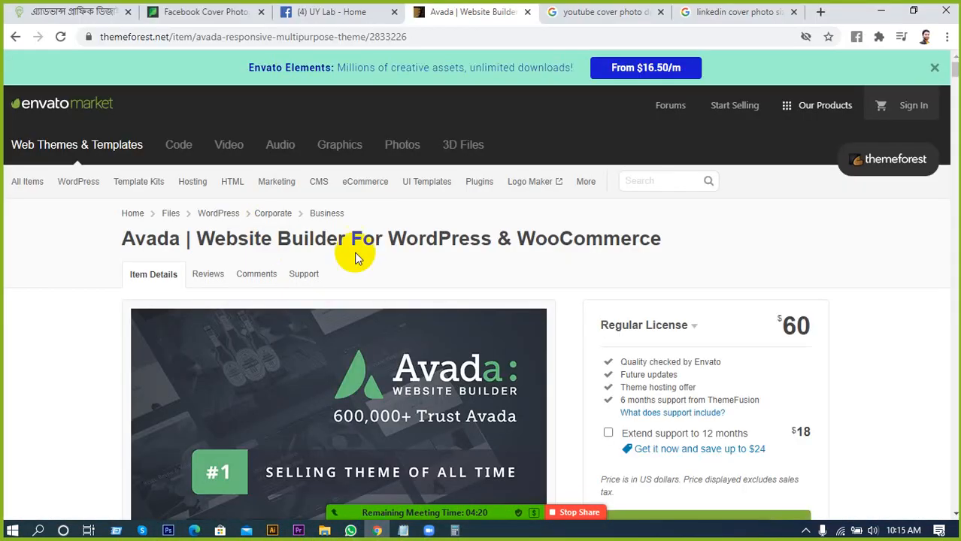
pyautogui.scroll(-2, 357, 257)
pyautogui.scroll(2, 339, 294)
pyautogui.click(340, 150)
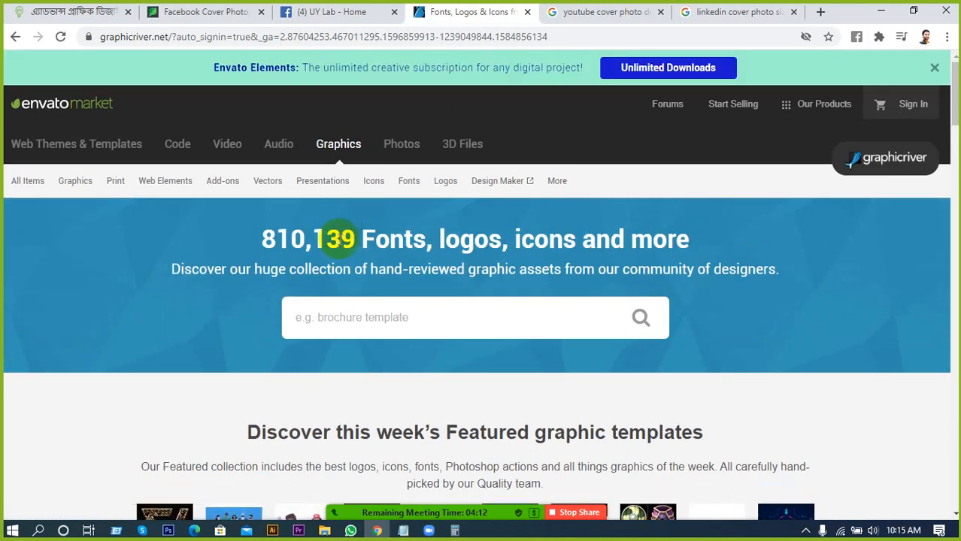
pyautogui.click(364, 325)
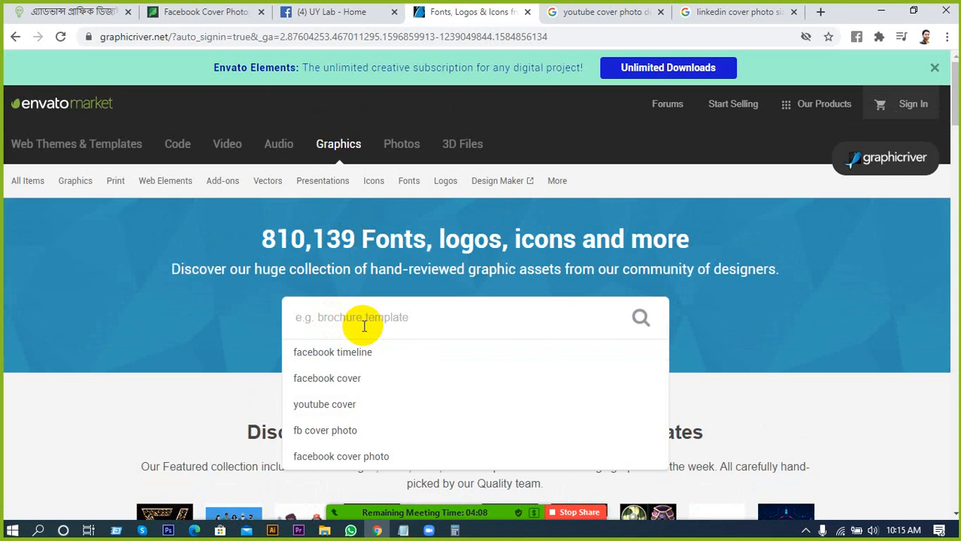
pyautogui.click(380, 380)
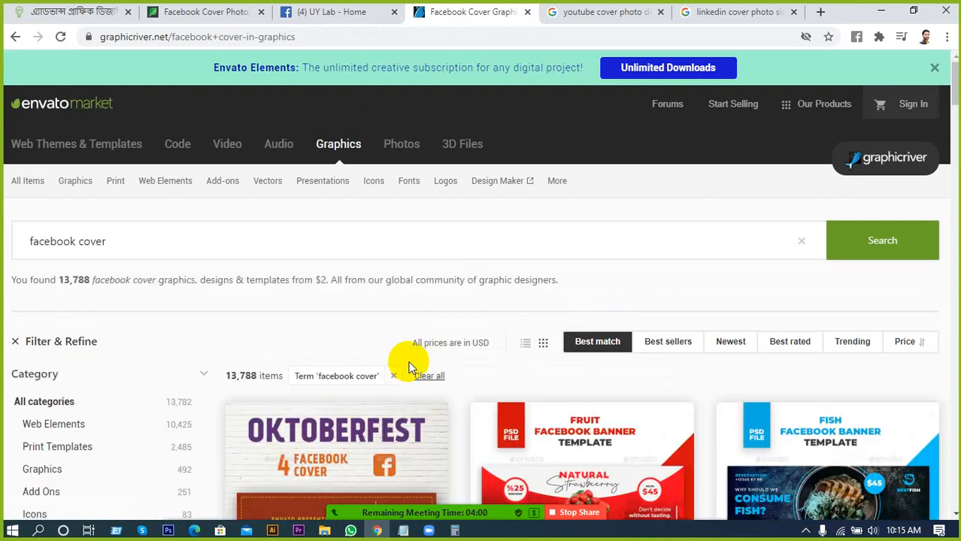
# Step: Examine the designs, prices and sales counts of the Facebook cover templates in the search results
pyautogui.scroll(-2, 410, 368)
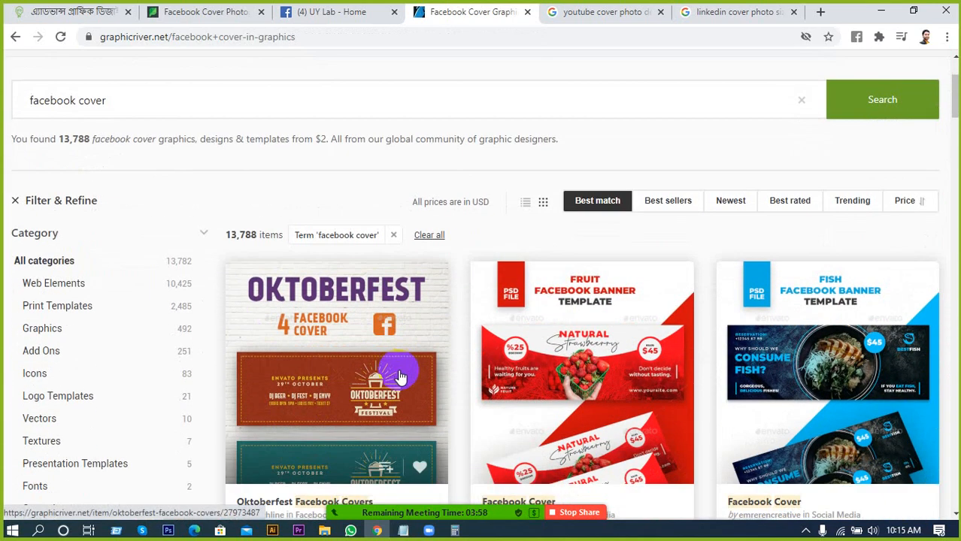
pyautogui.scroll(-1, 400, 377)
pyautogui.scroll(-1, 413, 372)
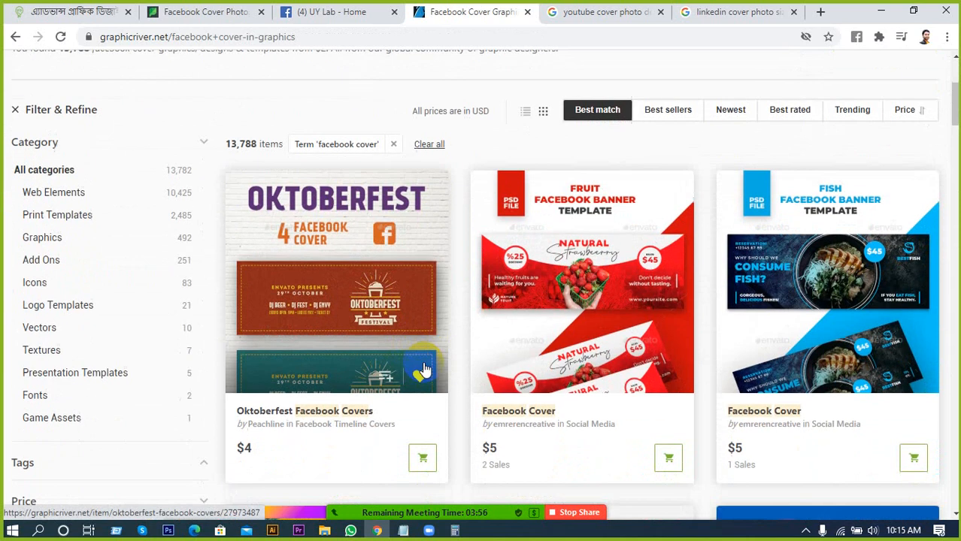
pyautogui.scroll(-1, 423, 369)
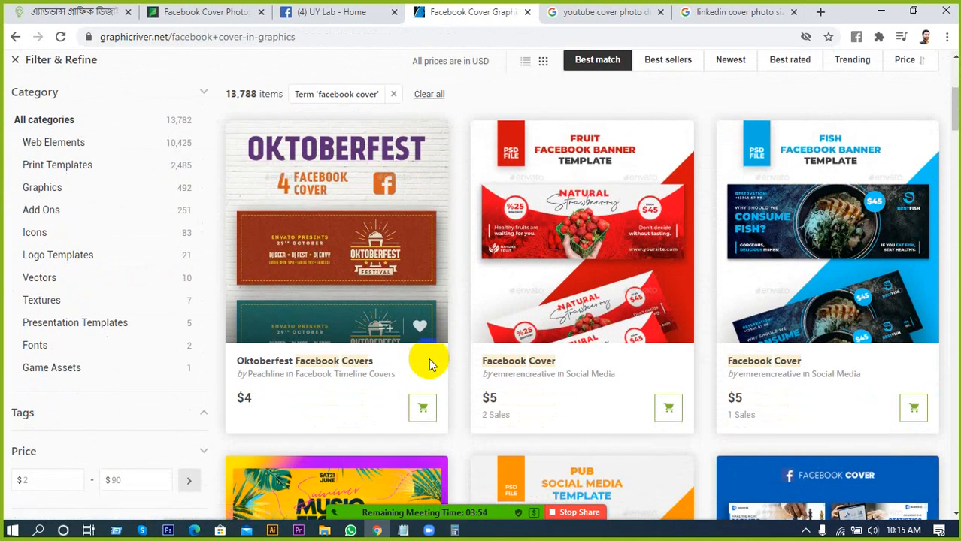
pyautogui.scroll(1, 426, 359)
pyautogui.scroll(-2, 427, 360)
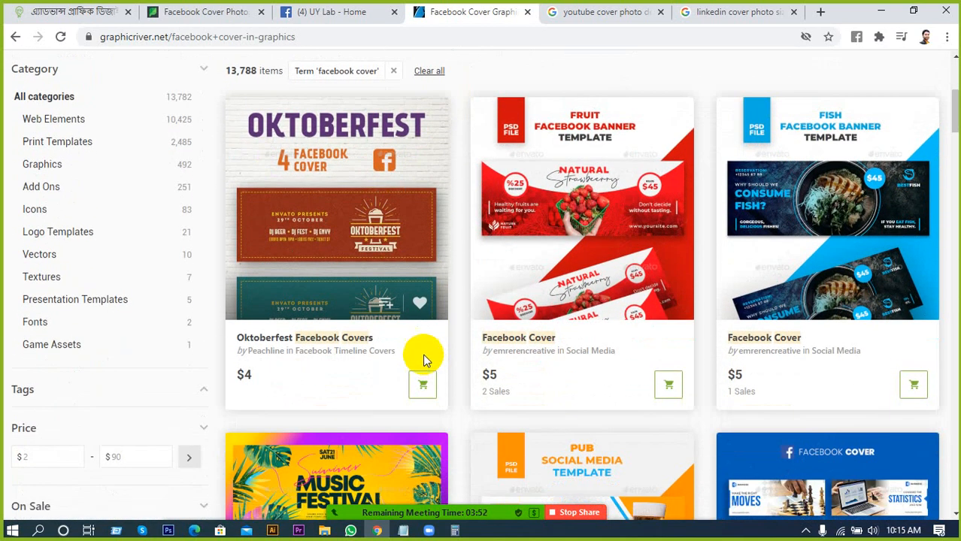
pyautogui.scroll(-1, 436, 360)
pyautogui.scroll(-3, 586, 358)
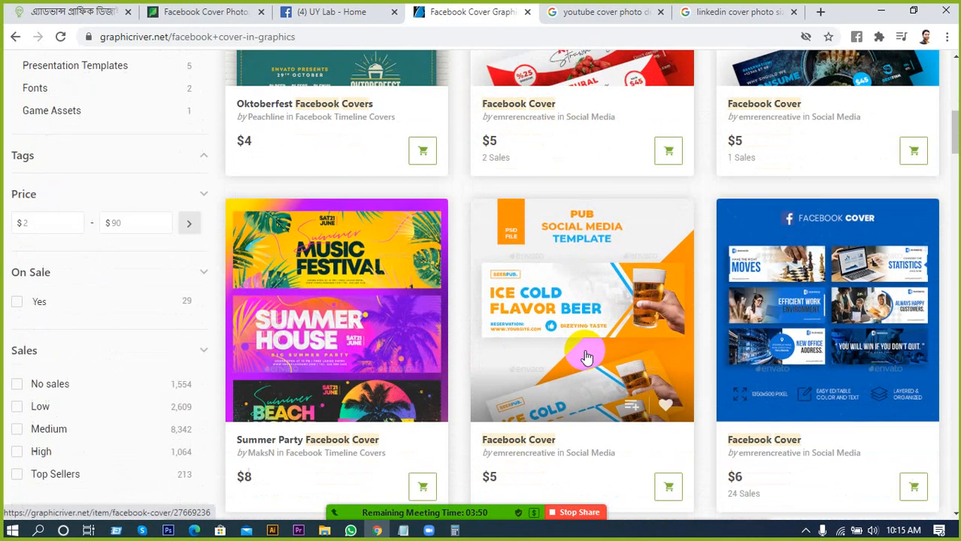
pyautogui.scroll(-1, 828, 352)
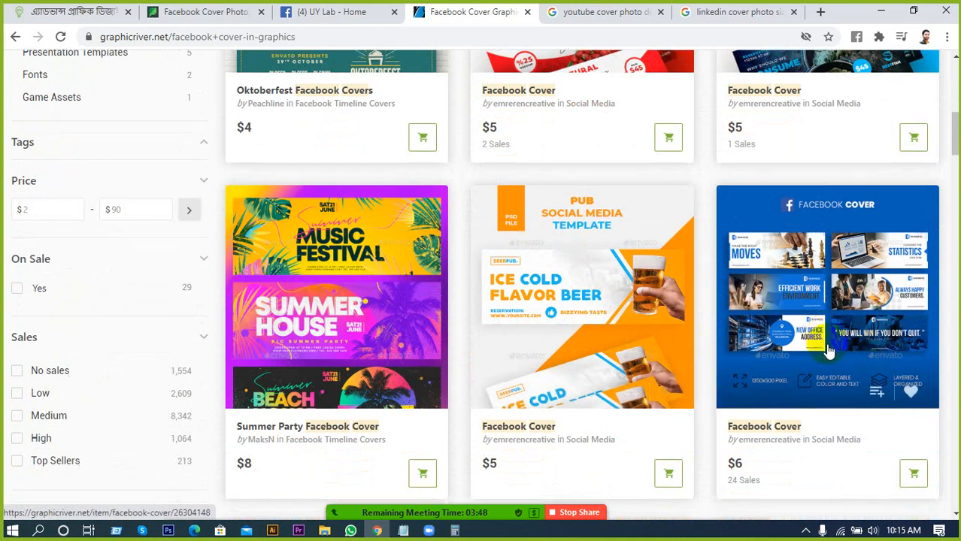
pyautogui.scroll(-1, 826, 355)
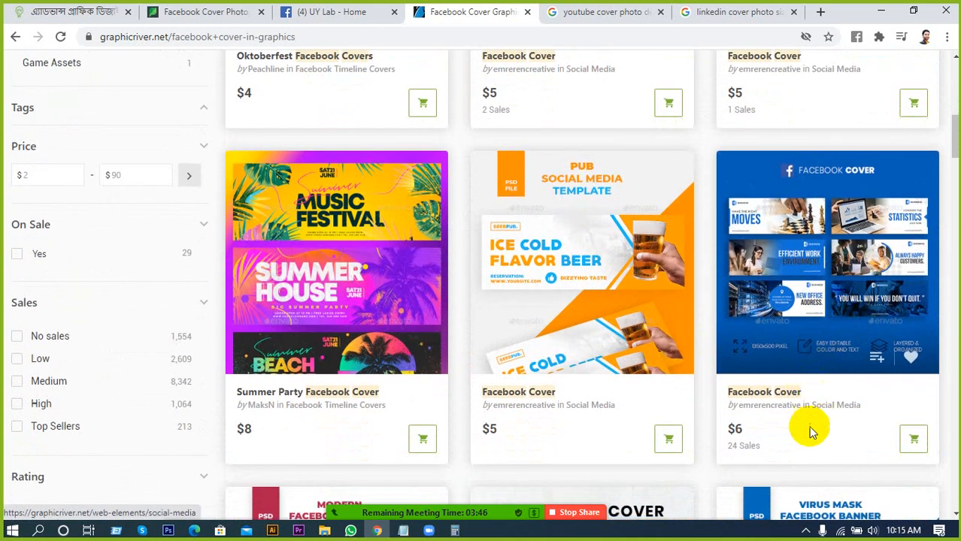
pyautogui.scroll(-1, 789, 444)
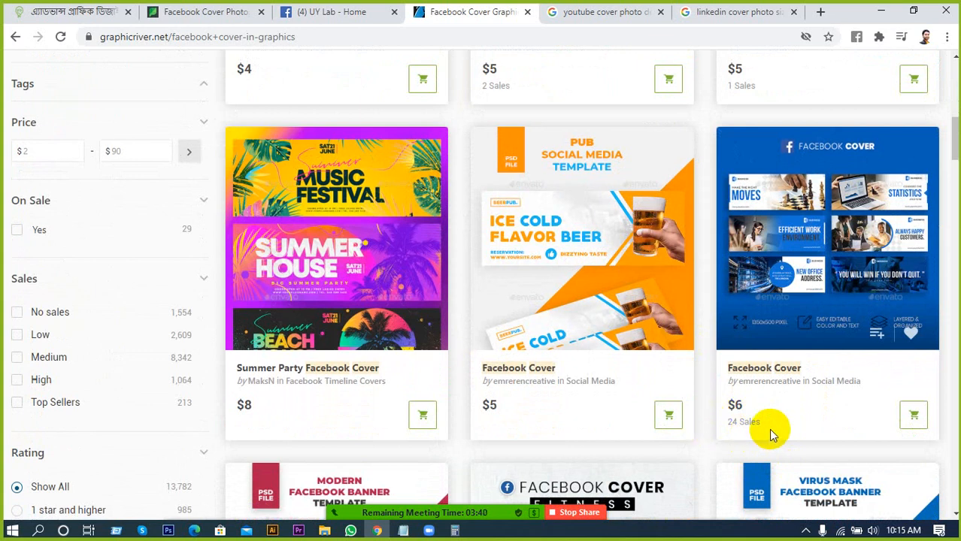
pyautogui.scroll(-3, 769, 430)
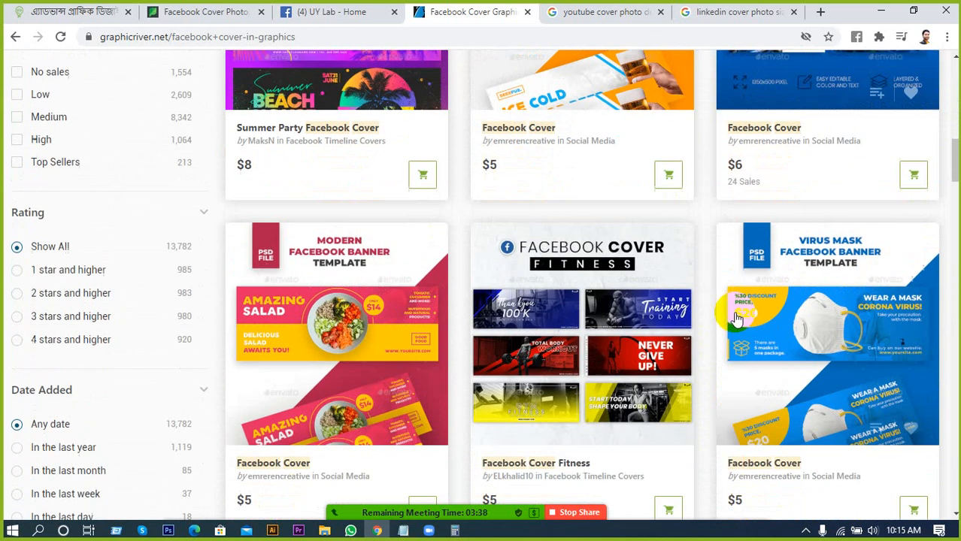
pyautogui.scroll(-1, 723, 322)
pyautogui.scroll(5, 720, 338)
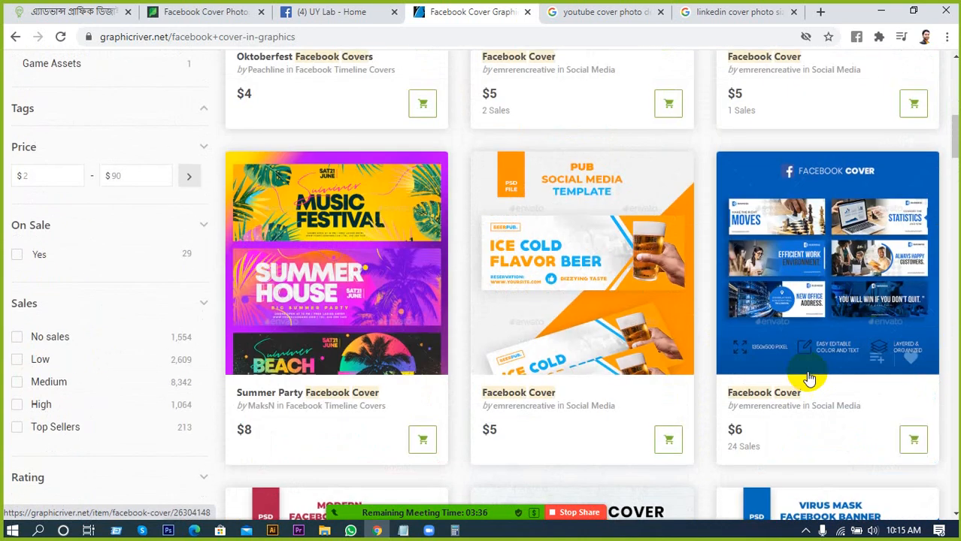
# Step: Sort the Facebook cover search results by best sellers
pyautogui.scroll(8, 808, 378)
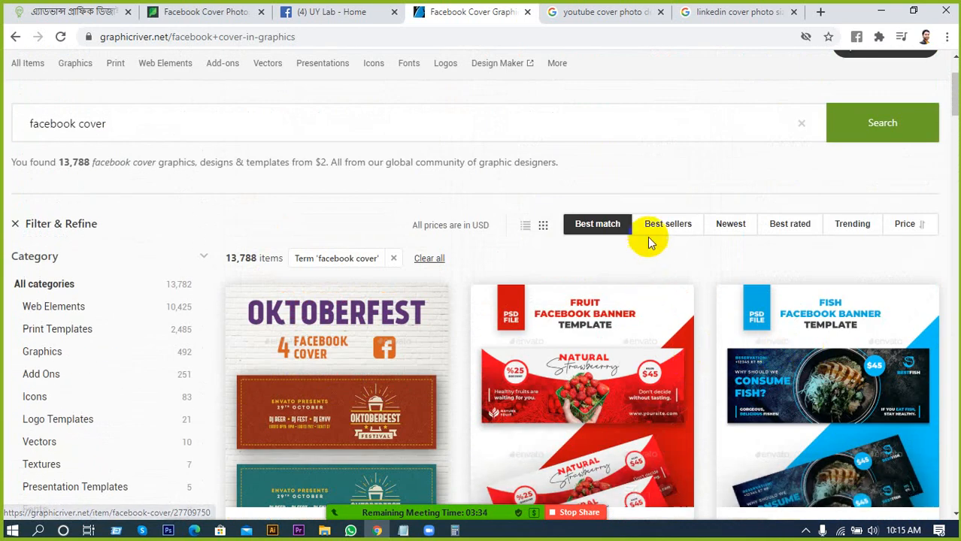
pyautogui.click(671, 233)
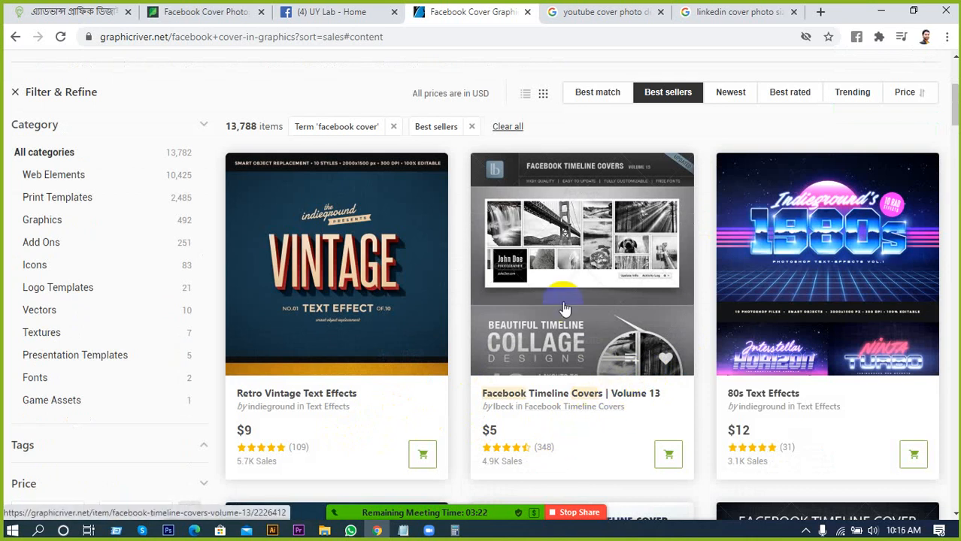
pyautogui.scroll(-1, 553, 421)
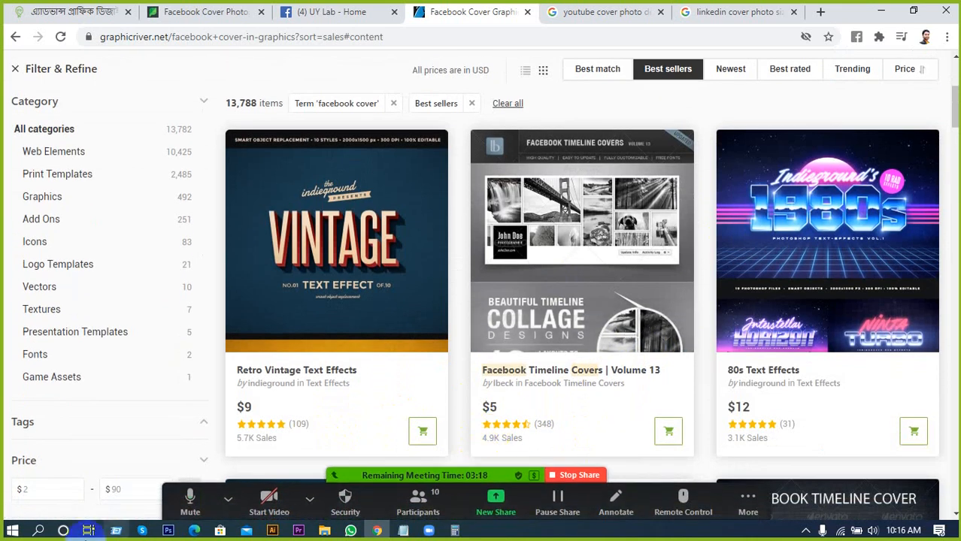
# Step: Open the calculator, clear it and enter 4900, the sales count of Facebook Timeline Covers Volume 13, keeping the item's listing uncovered
pyautogui.click(455, 531)
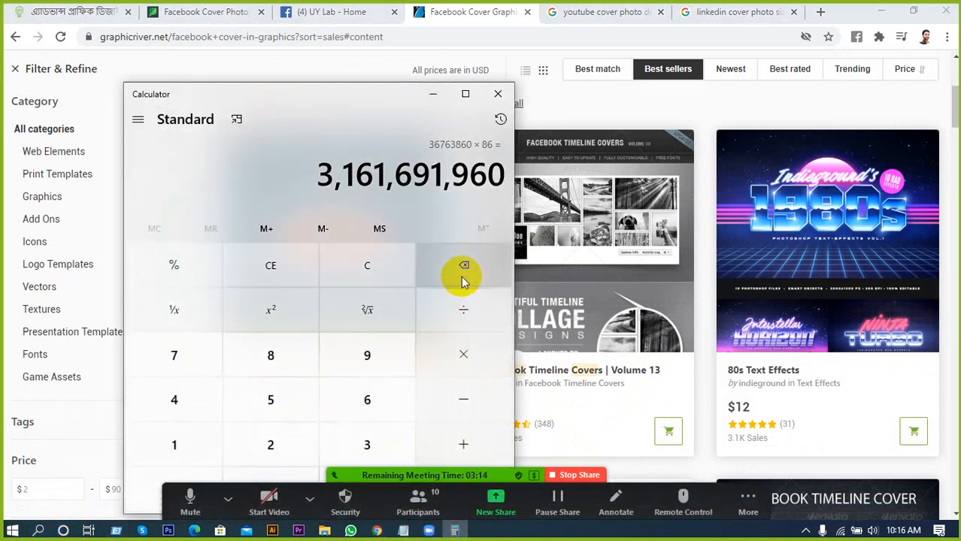
pyautogui.click(406, 268)
pyautogui.click(185, 406)
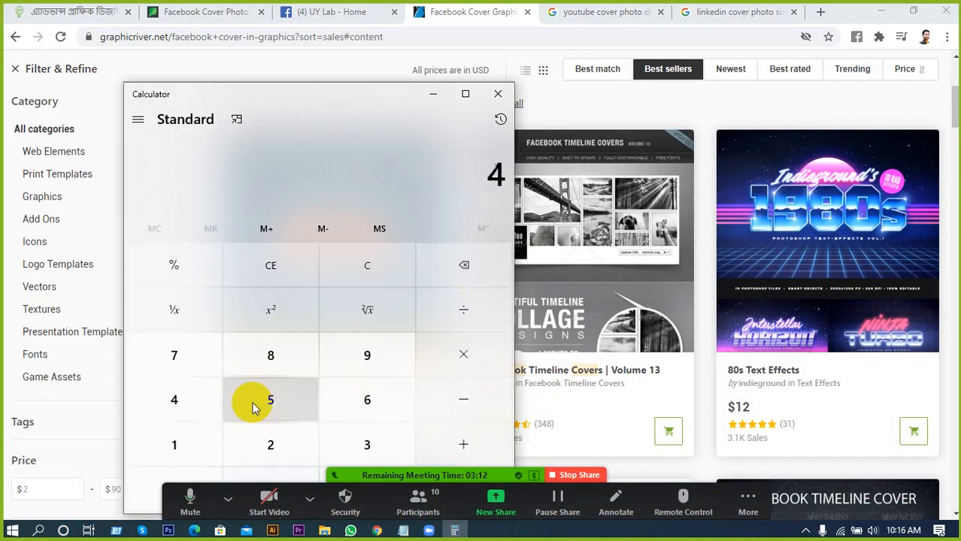
pyautogui.click(344, 358)
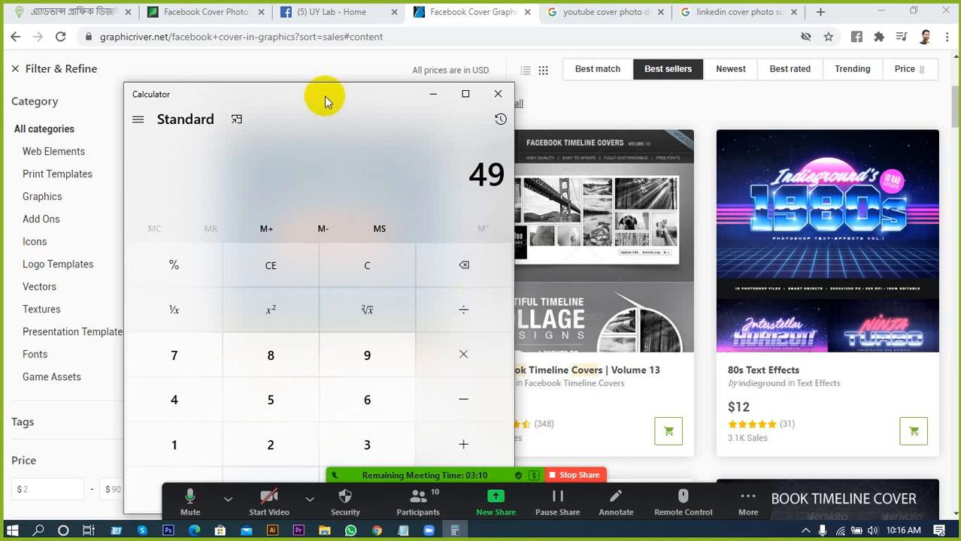
pyautogui.moveTo(326, 99); pyautogui.dragTo(260, 43)
pyautogui.click(217, 442)
pyautogui.click(217, 442)
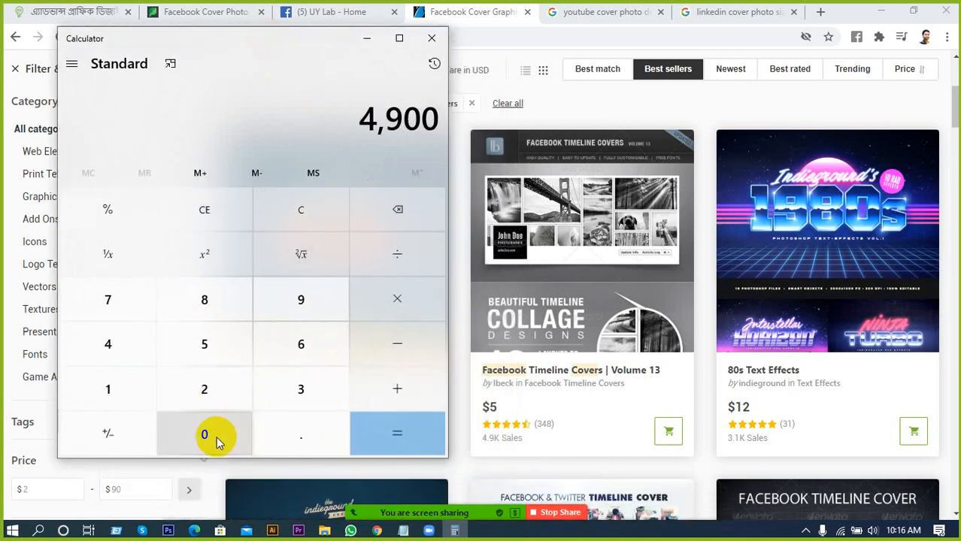
# Step: Multiply the sales count by the item price of 5 to calculate its total earnings in dollars
pyautogui.click(415, 303)
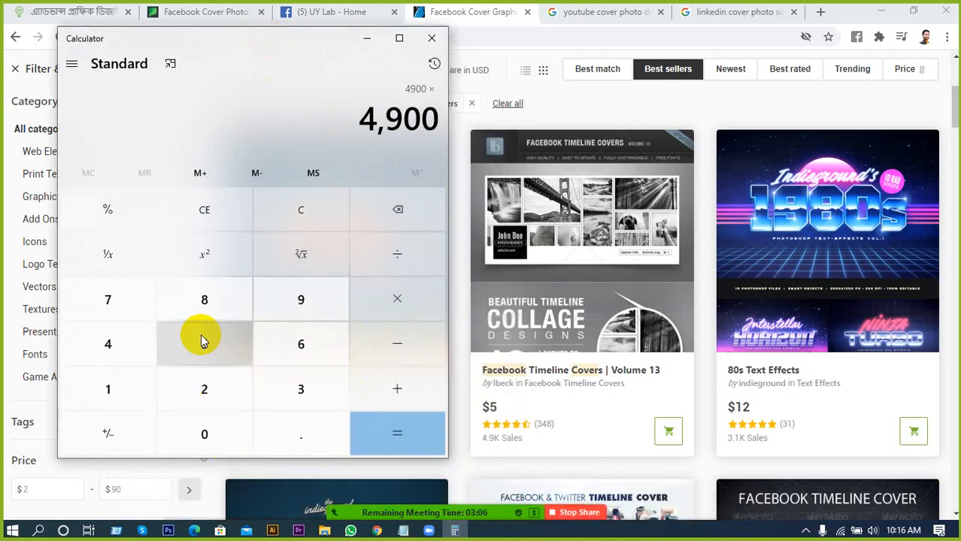
pyautogui.press('5')
pyautogui.click(390, 434)
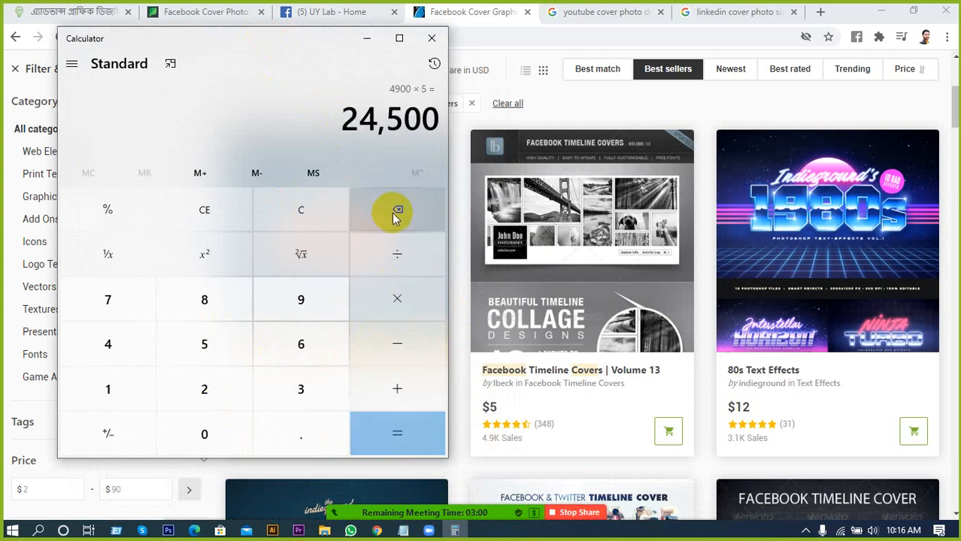
# Step: Multiply the earnings total by 86 to convert it from dollars, and minimize the calculator
pyautogui.click(394, 294)
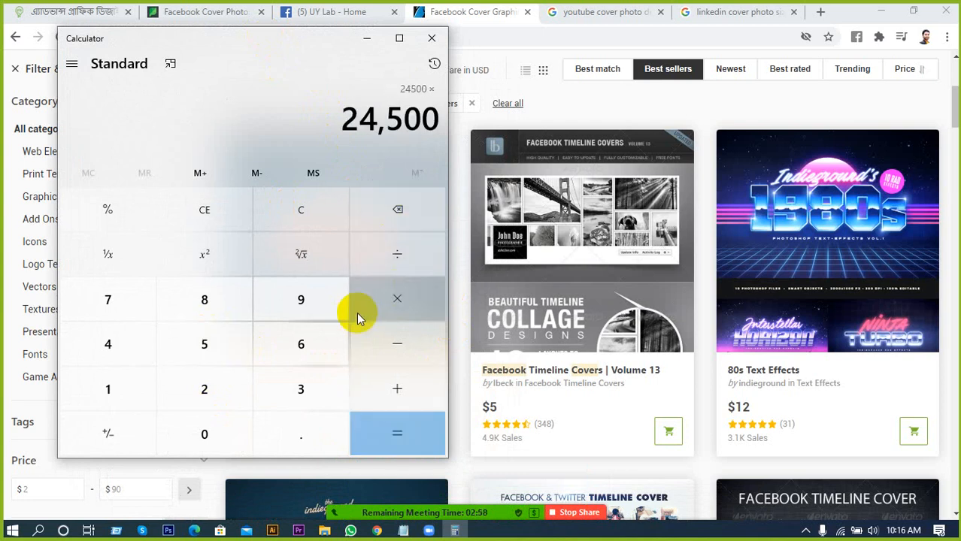
pyautogui.click(229, 314)
pyautogui.click(300, 343)
pyautogui.click(382, 430)
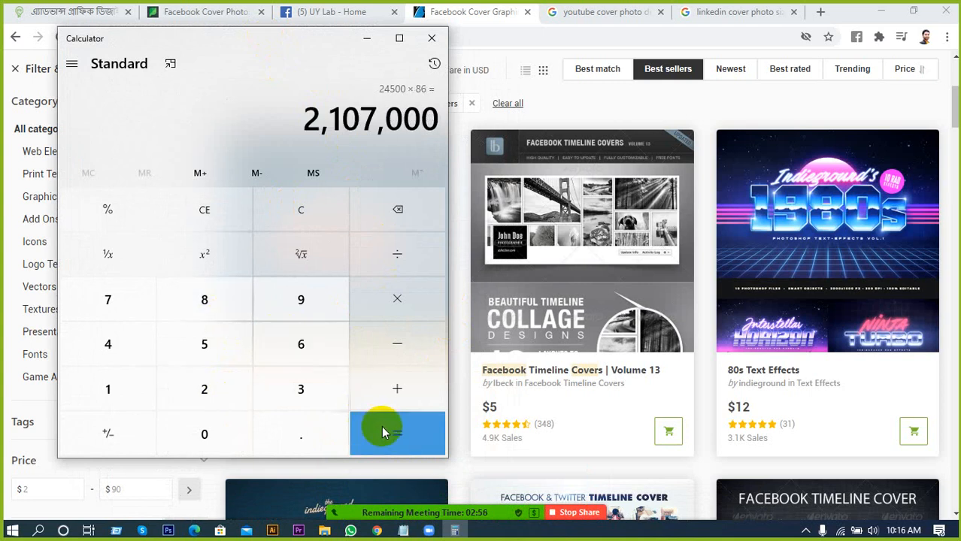
pyautogui.click(367, 39)
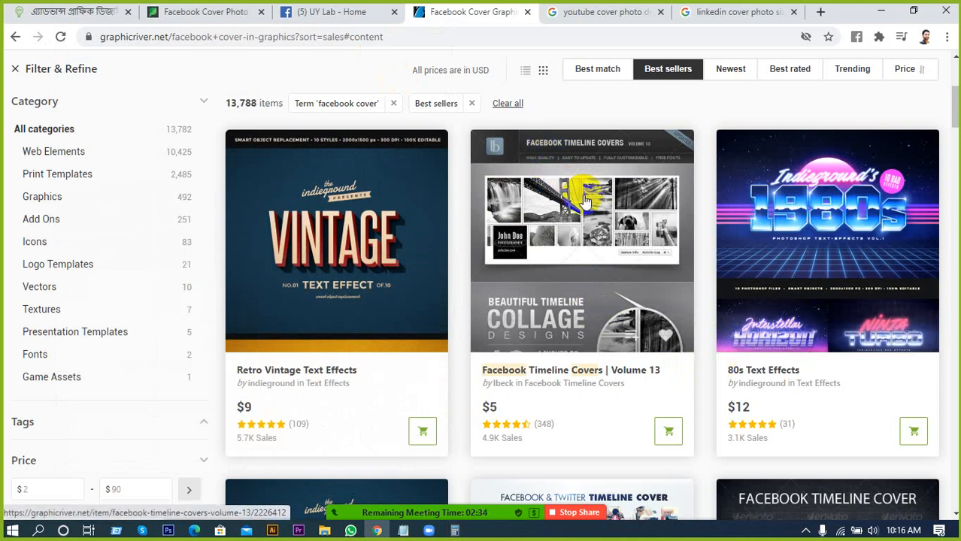
# Step: Examine the best-selling Facebook cover templates on the results page, comparing their designs, prices, ratings and sales counts
pyautogui.scroll(-1, 508, 344)
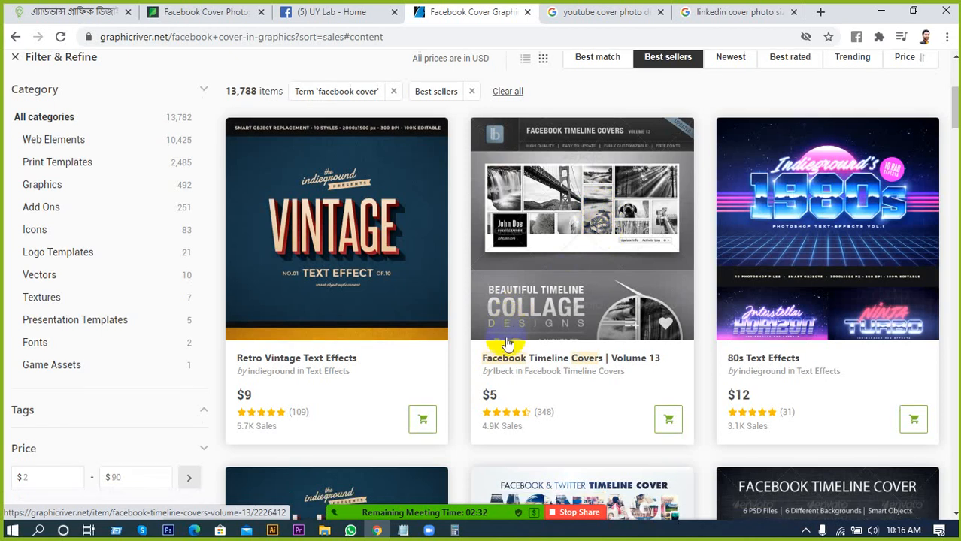
pyautogui.scroll(-1, 507, 344)
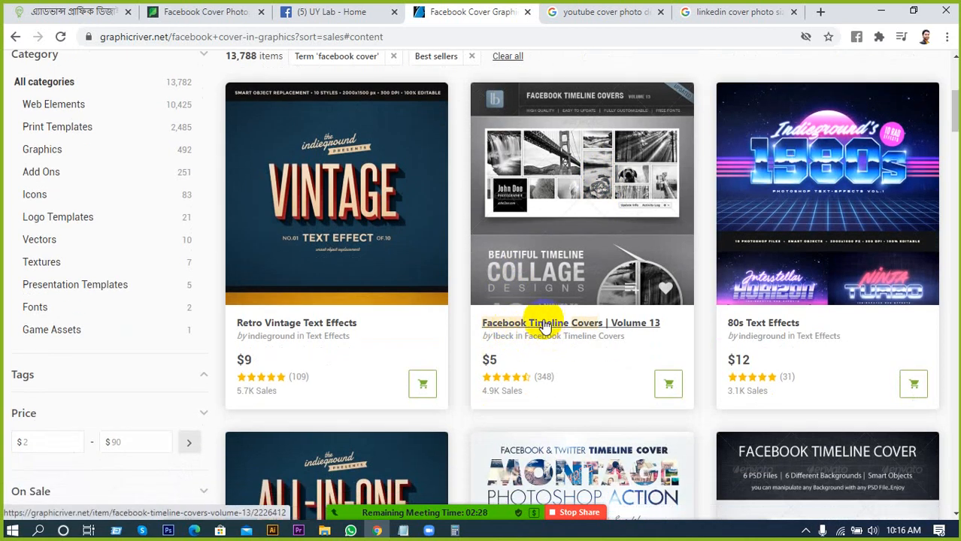
pyautogui.scroll(-1, 554, 336)
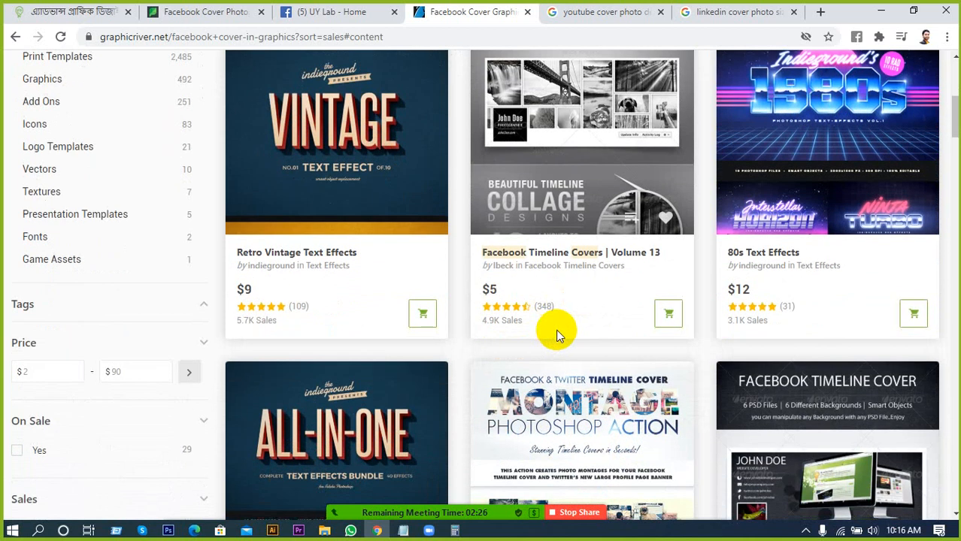
pyautogui.scroll(1, 555, 329)
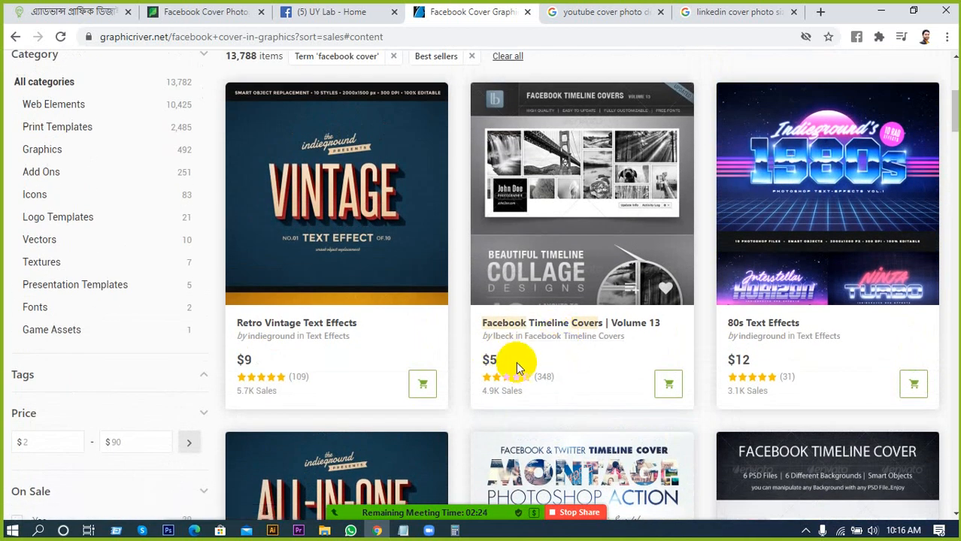
pyautogui.scroll(-2, 593, 205)
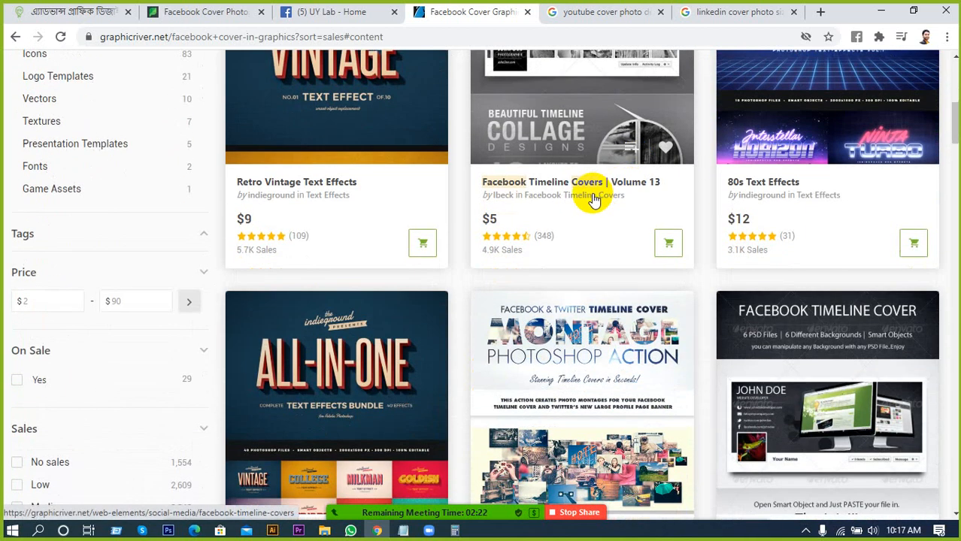
pyautogui.scroll(2, 594, 201)
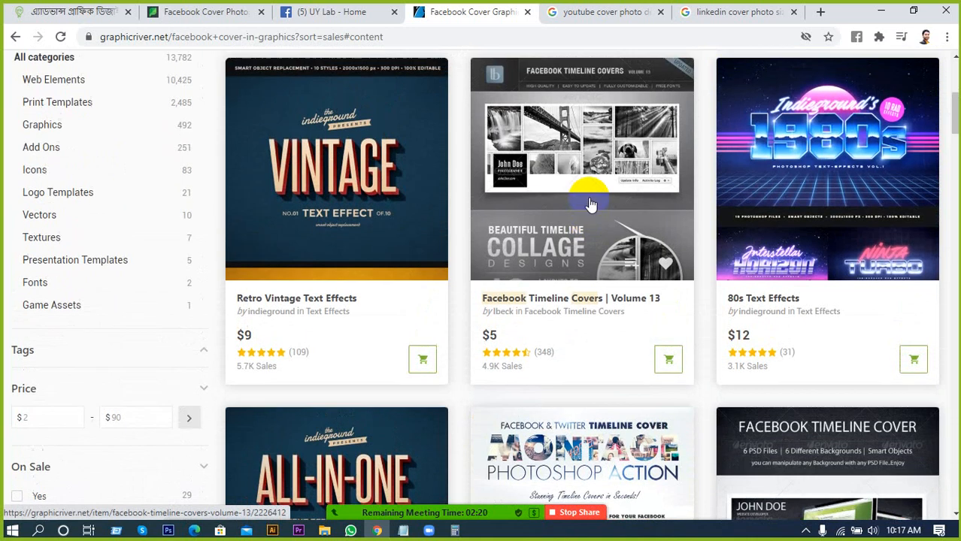
pyautogui.scroll(-1, 590, 204)
pyautogui.scroll(-3, 575, 211)
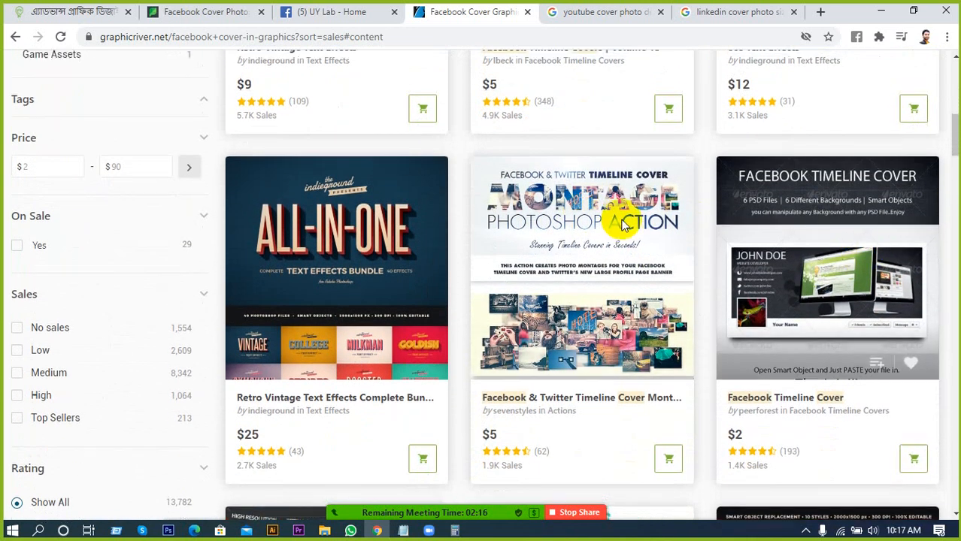
pyautogui.scroll(3, 594, 222)
pyautogui.scroll(-4, 598, 244)
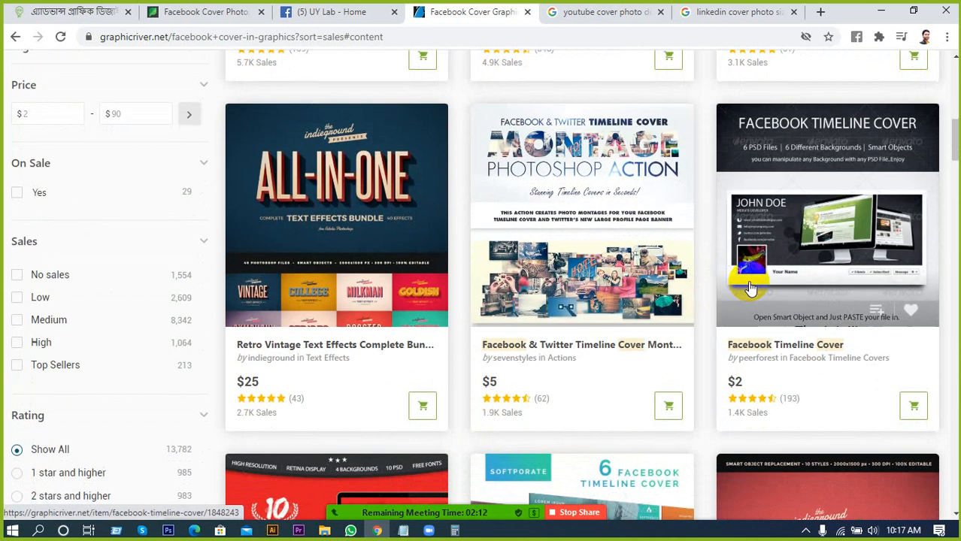
pyautogui.scroll(-2, 843, 288)
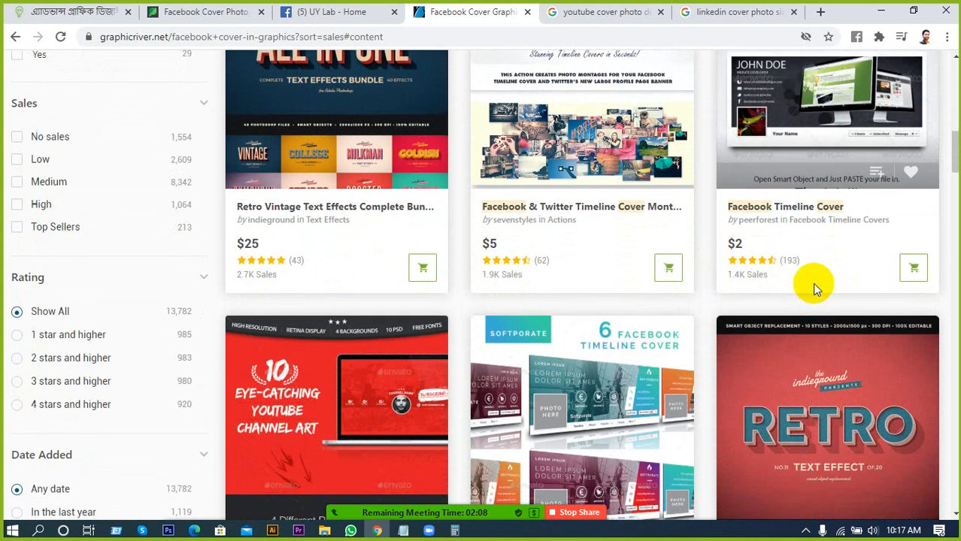
pyautogui.scroll(1, 759, 286)
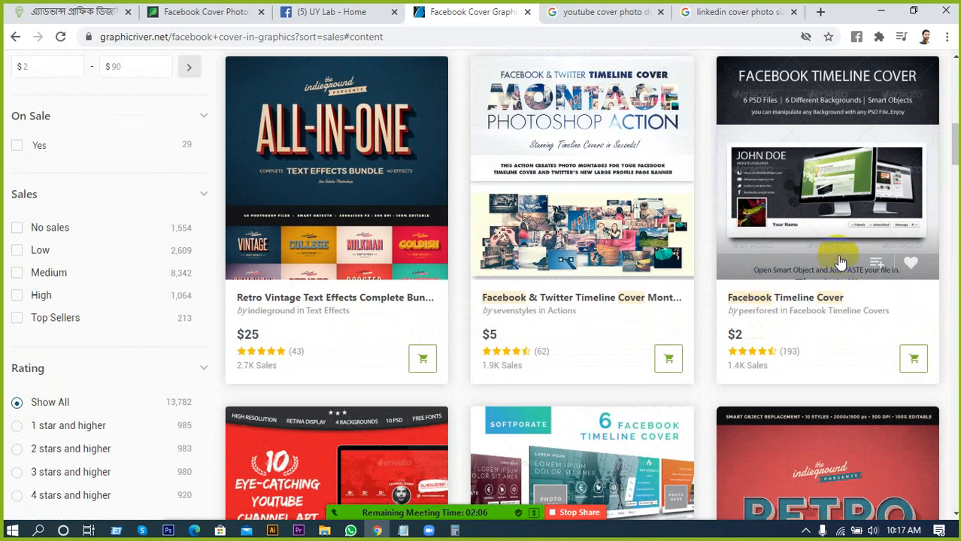
pyautogui.scroll(-5, 803, 284)
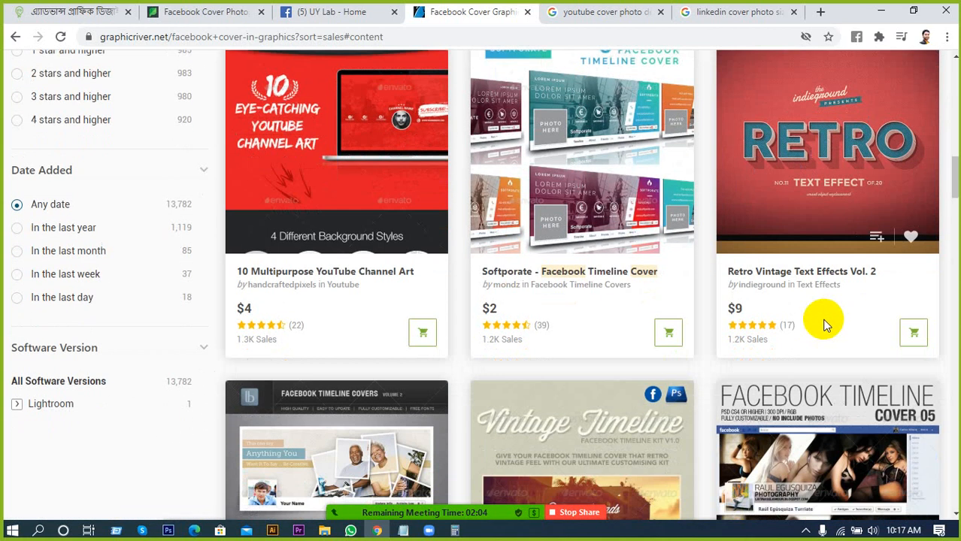
pyautogui.scroll(-4, 819, 315)
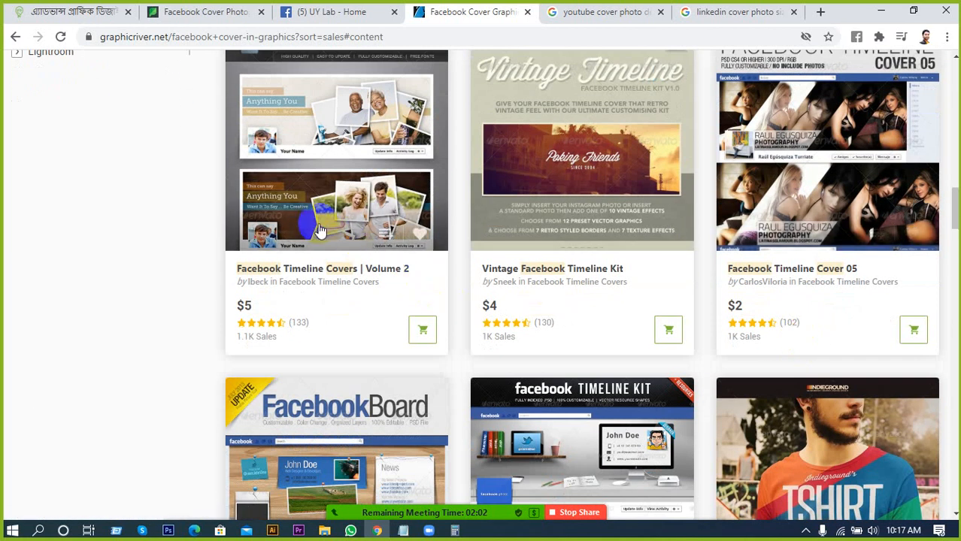
pyautogui.scroll(-1, 335, 225)
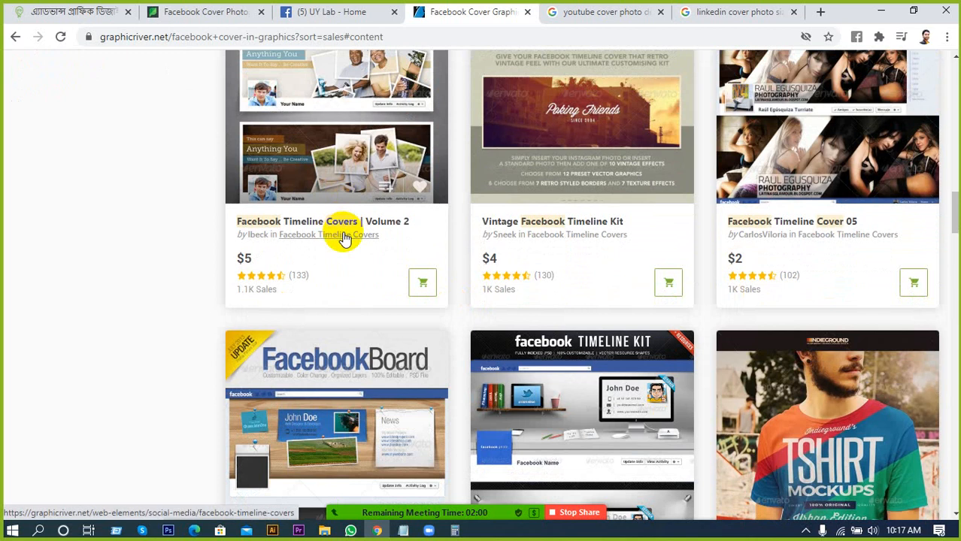
pyautogui.scroll(-2, 343, 239)
pyautogui.scroll(-1, 369, 244)
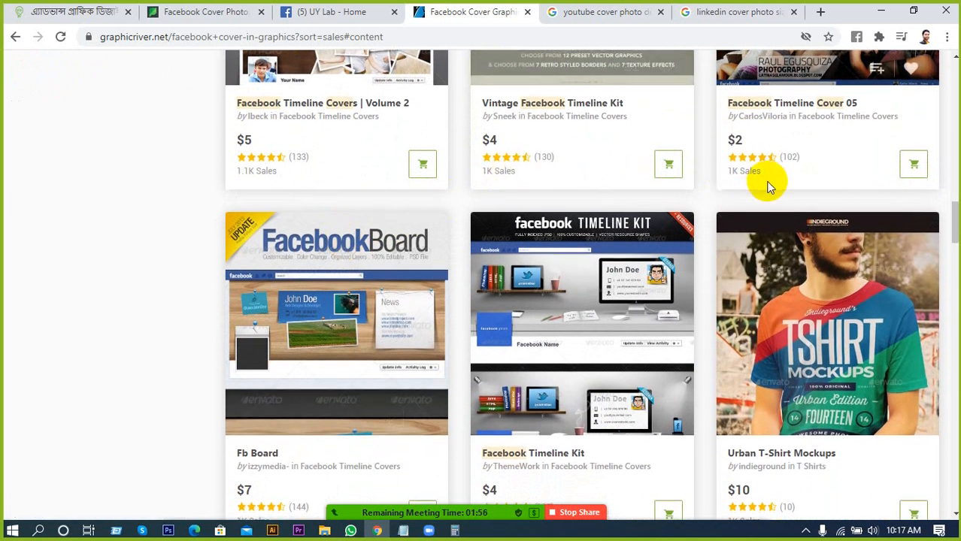
pyautogui.scroll(-5, 751, 225)
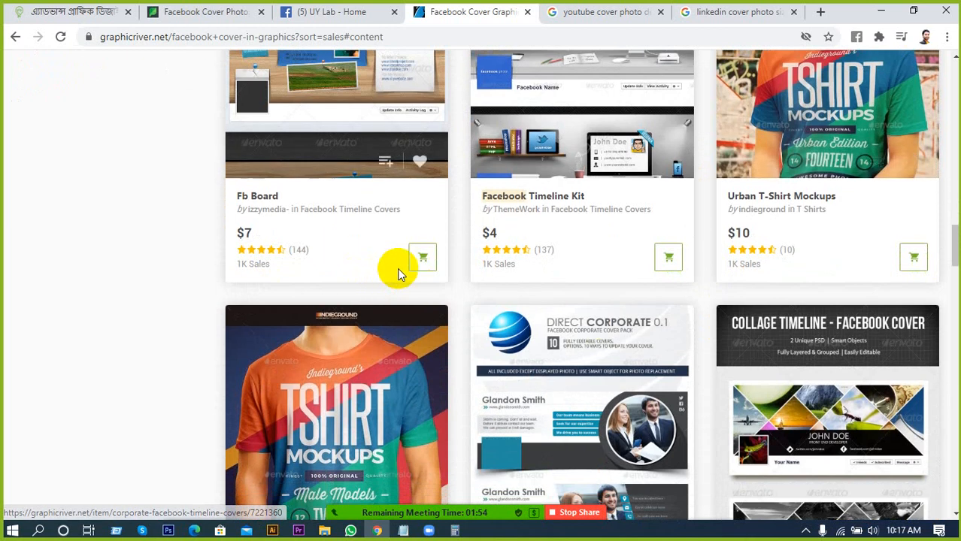
pyautogui.scroll(-3, 475, 321)
pyautogui.scroll(3, 515, 336)
pyautogui.scroll(-3, 556, 355)
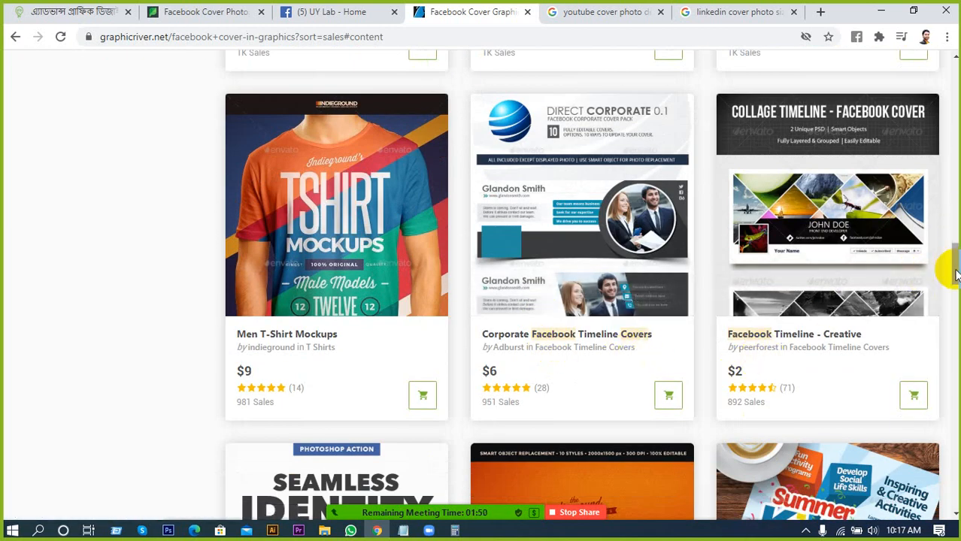
# Step: Return to the start of the best-seller results and close the GraphicRiver page, leaving the YouTube cover photo image results open
pyautogui.moveTo(954, 273); pyautogui.dragTo(934, 26)
pyautogui.moveTo(552, 192)
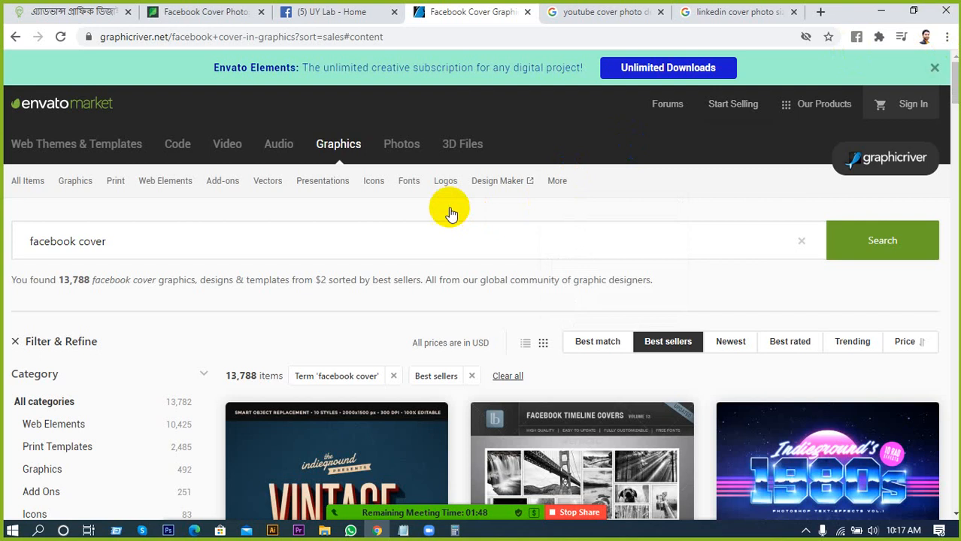
pyautogui.click(529, 13)
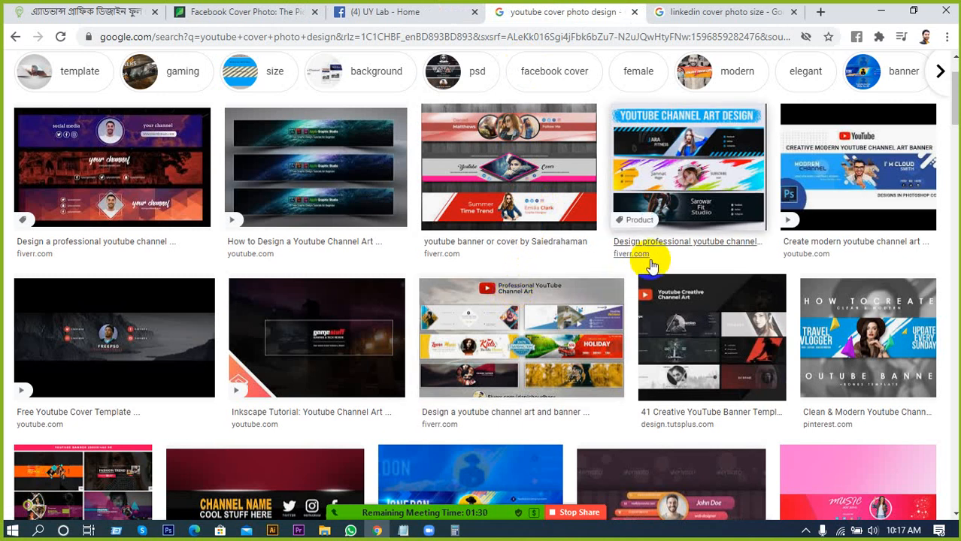
pyautogui.scroll(2, 490, 440)
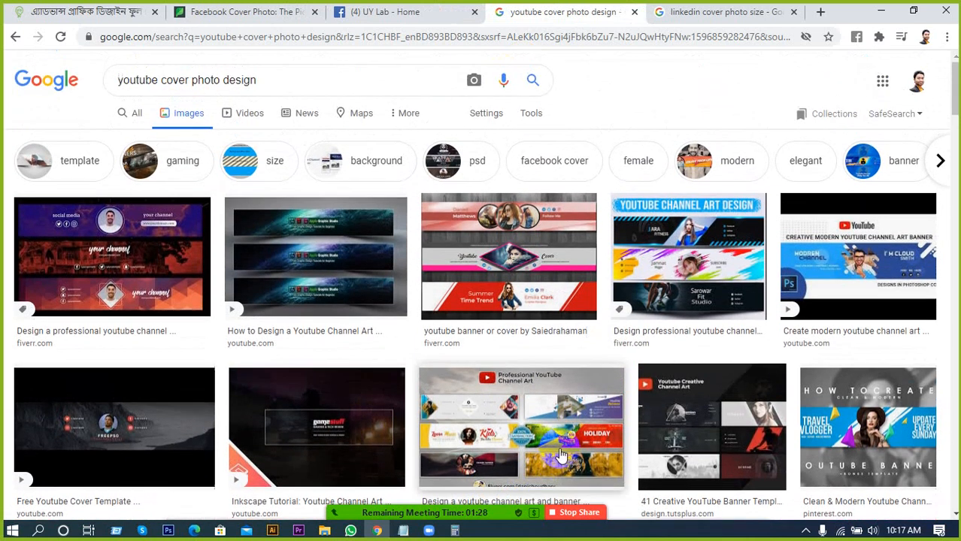
# Step: Bring up the cover size notes in Notepad, reposition and widen the window to review all four platforms' sizes, and minimize it
pyautogui.click(402, 531)
pyautogui.moveTo(551, 45); pyautogui.dragTo(562, 11)
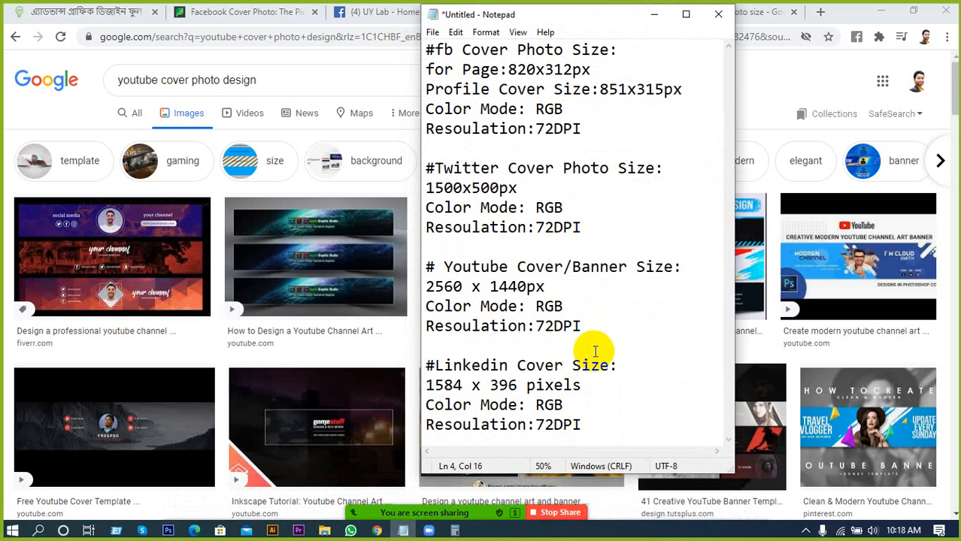
pyautogui.moveTo(421, 475); pyautogui.dragTo(329, 481)
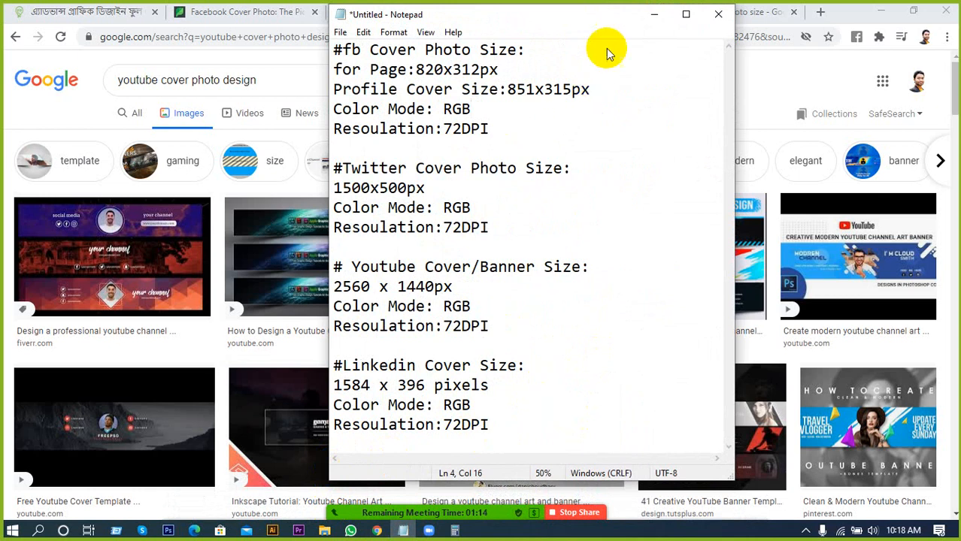
pyautogui.click(654, 14)
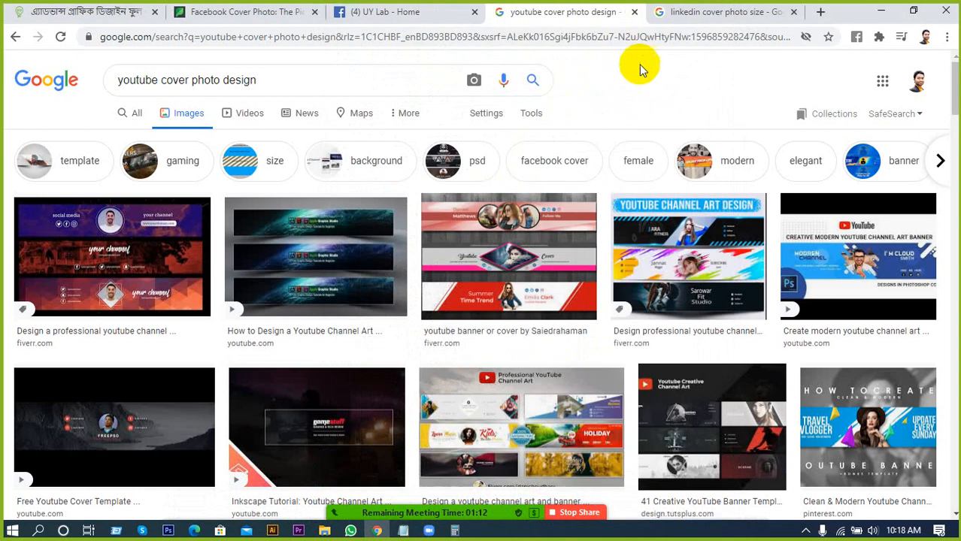
# Step: Minimize the browser to return to Photoshop and look over the Facebook and Twitter cover documents
pyautogui.click(881, 11)
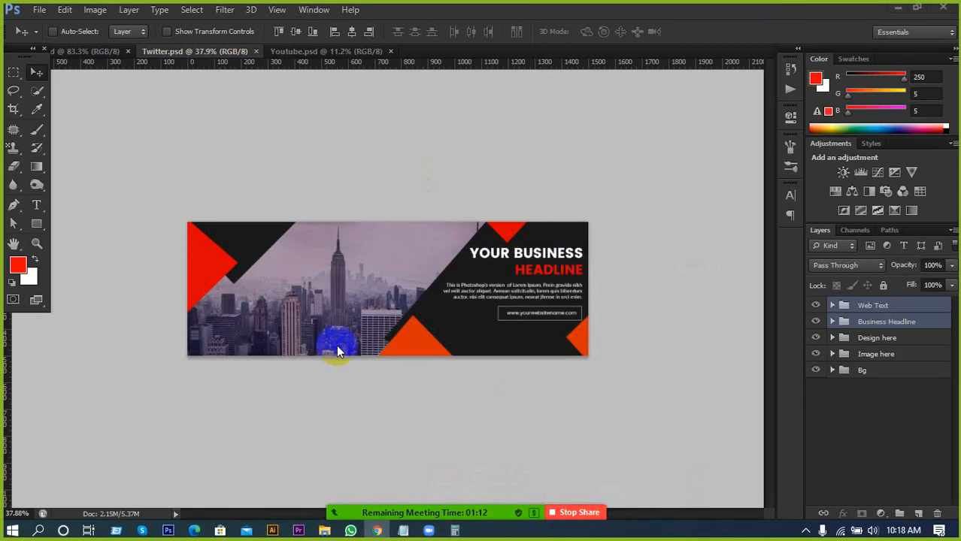
pyautogui.click(90, 51)
pyautogui.click(161, 51)
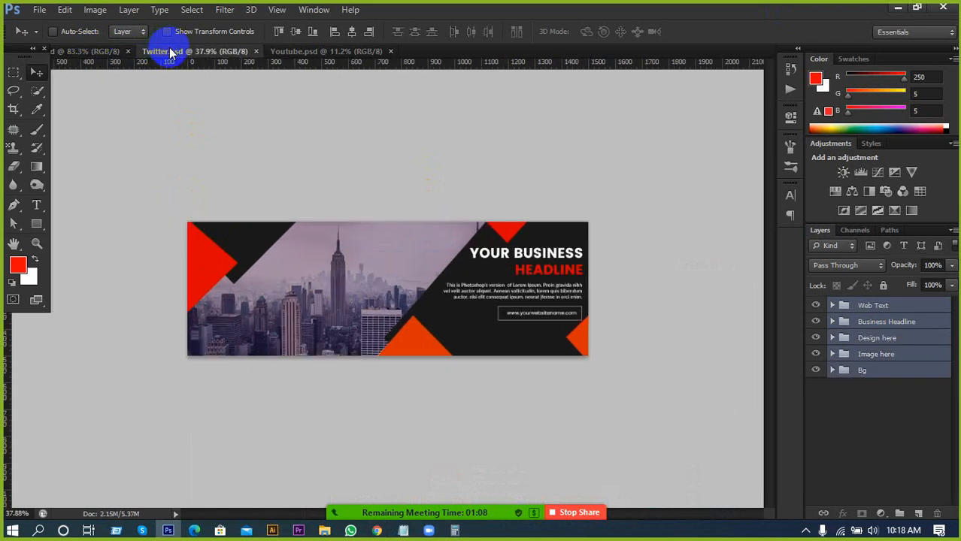
# Step: Close Youtube.psd, Twitter.psd and the remaining Facebook cover document
pyautogui.click(390, 50)
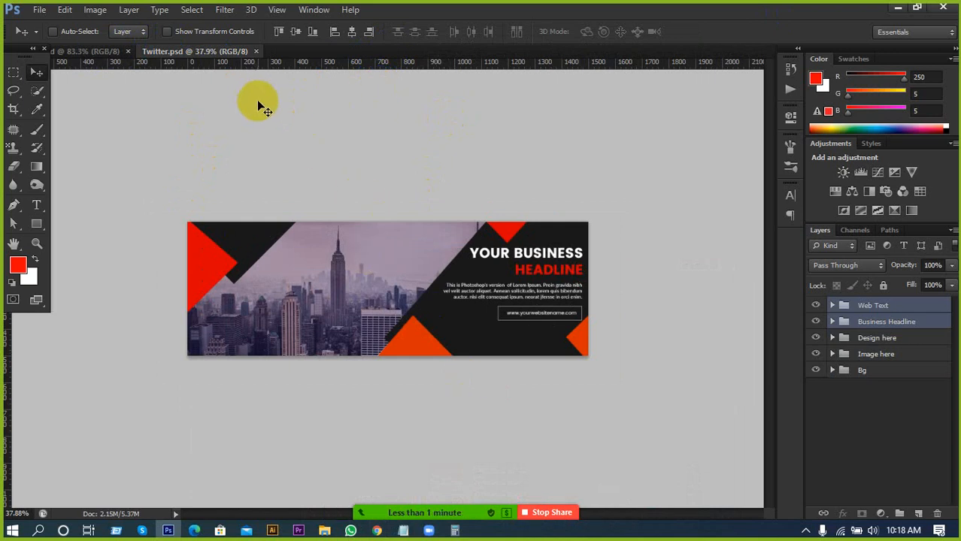
pyautogui.click(256, 51)
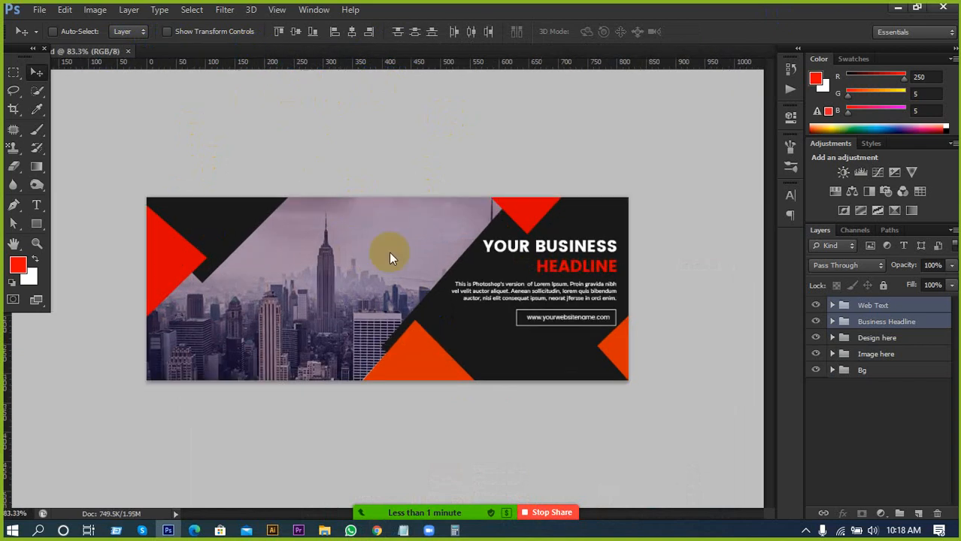
pyautogui.hotkey('ctrl', 'alt', 'a')
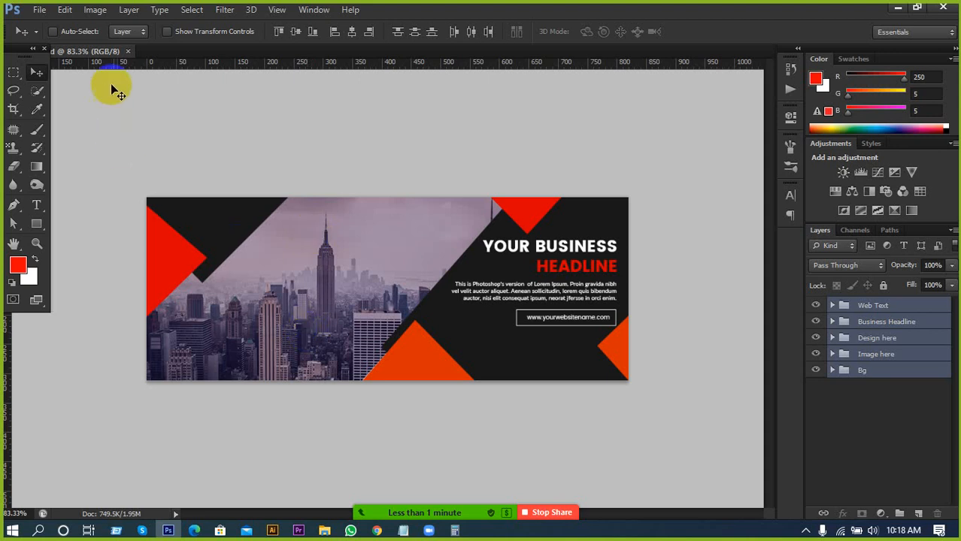
pyautogui.click(127, 52)
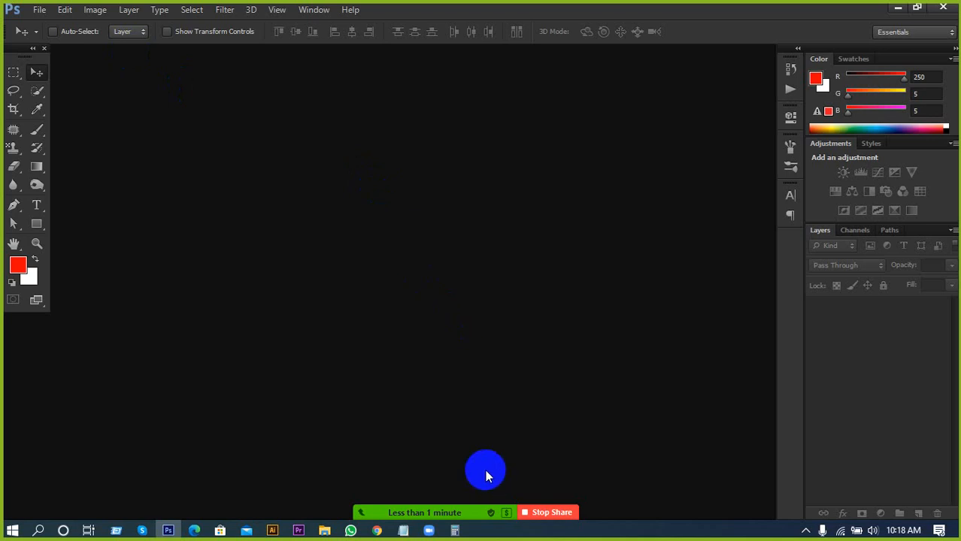
# Step: Open the settings for creating a new document
pyautogui.click(40, 11)
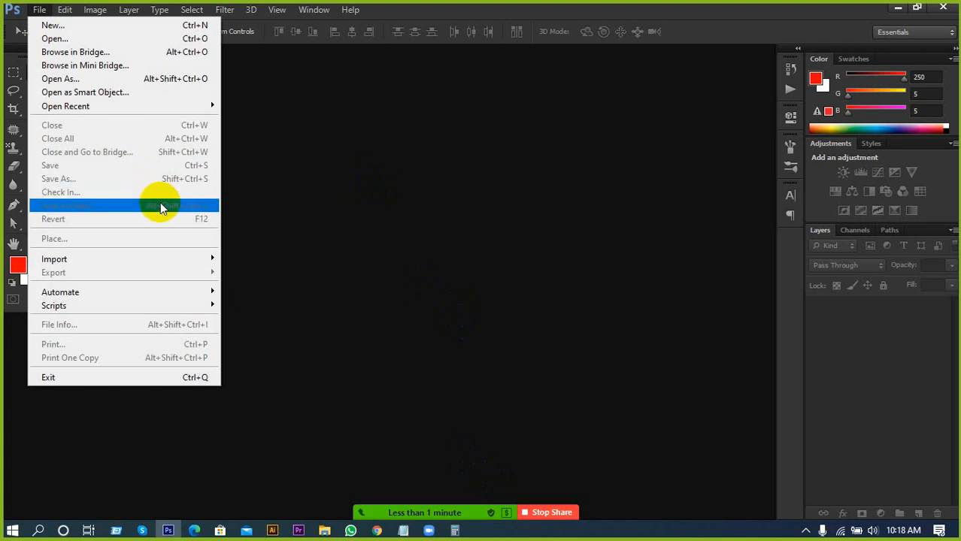
pyautogui.click(80, 27)
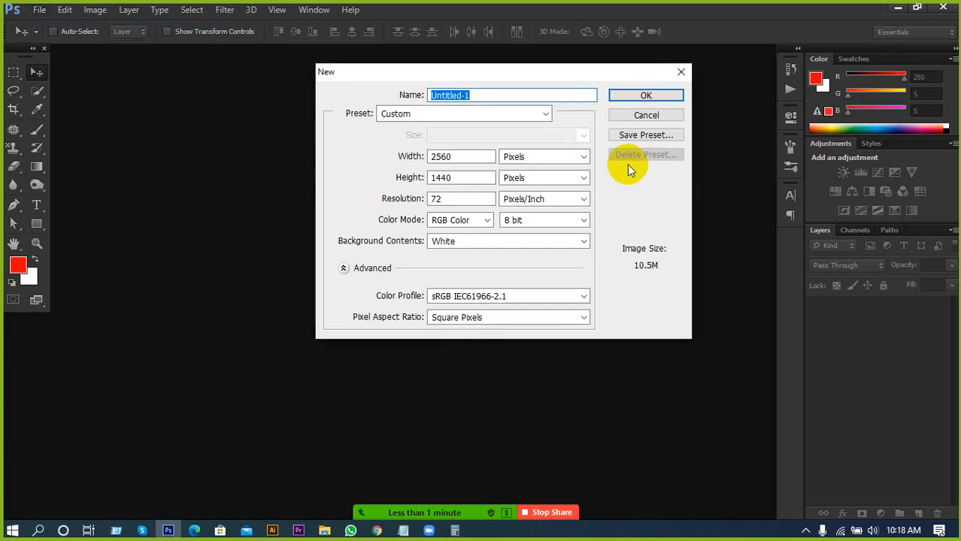
# Step: Mute the microphone in the Zoom meeting
pyautogui.moveTo(420, 512)
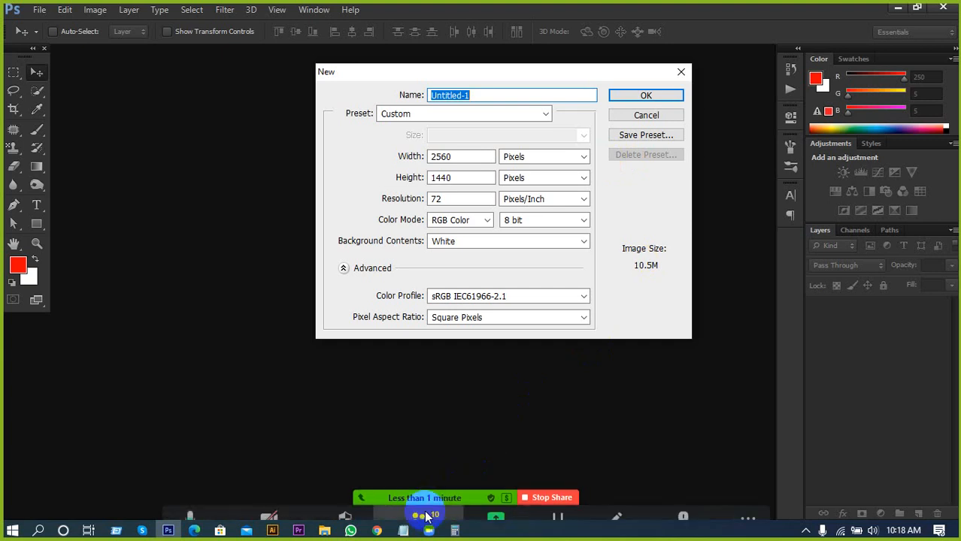
pyautogui.click(186, 497)
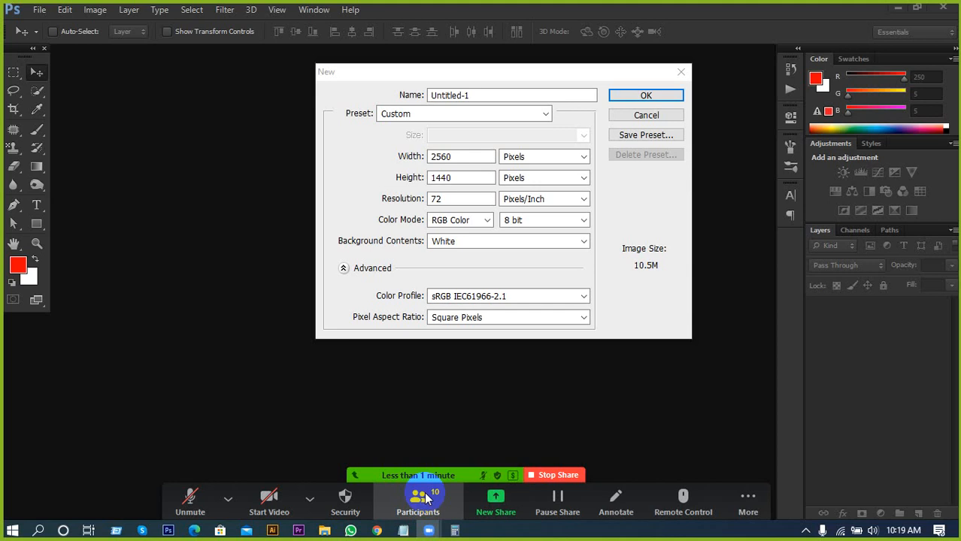
# Step: Dismiss the Zoom upgrade offer, then restart the personal meeting with the screen shared and the Zoom window minimized
pyautogui.click(426, 497)
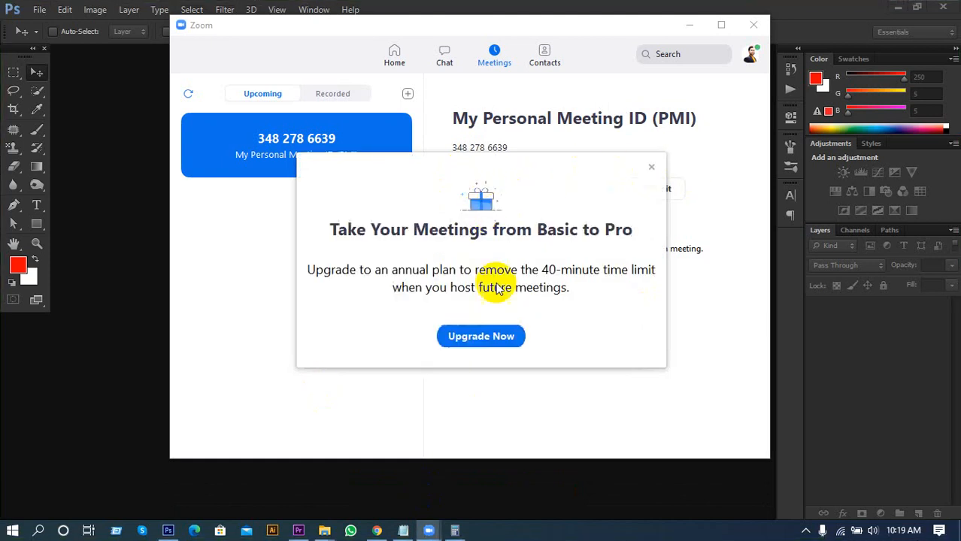
pyautogui.click(651, 166)
pyautogui.click(481, 190)
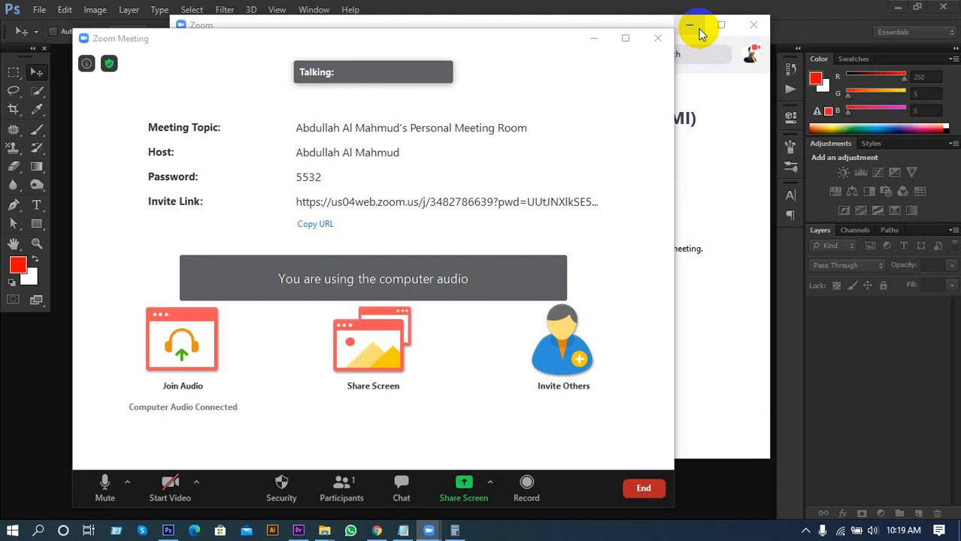
pyautogui.click(372, 343)
pyautogui.click(772, 458)
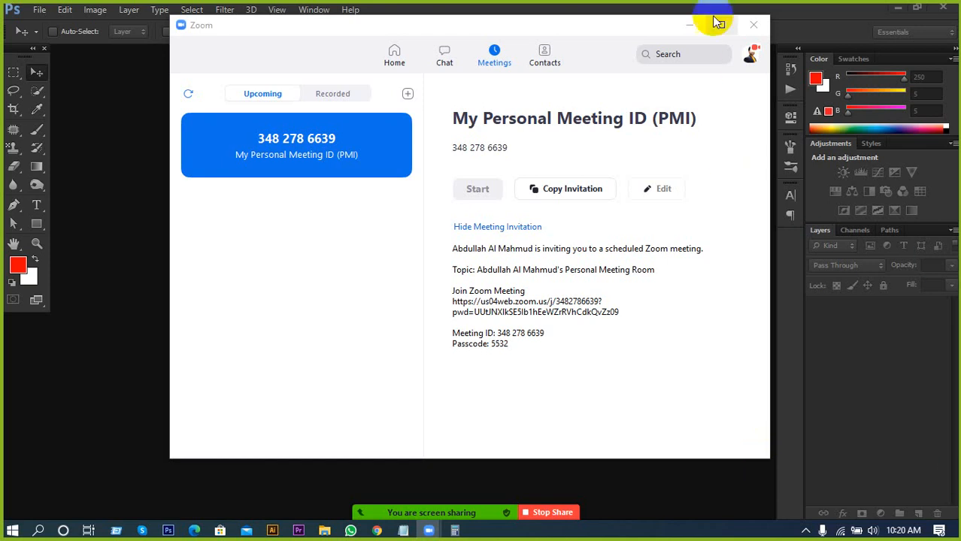
pyautogui.click(689, 25)
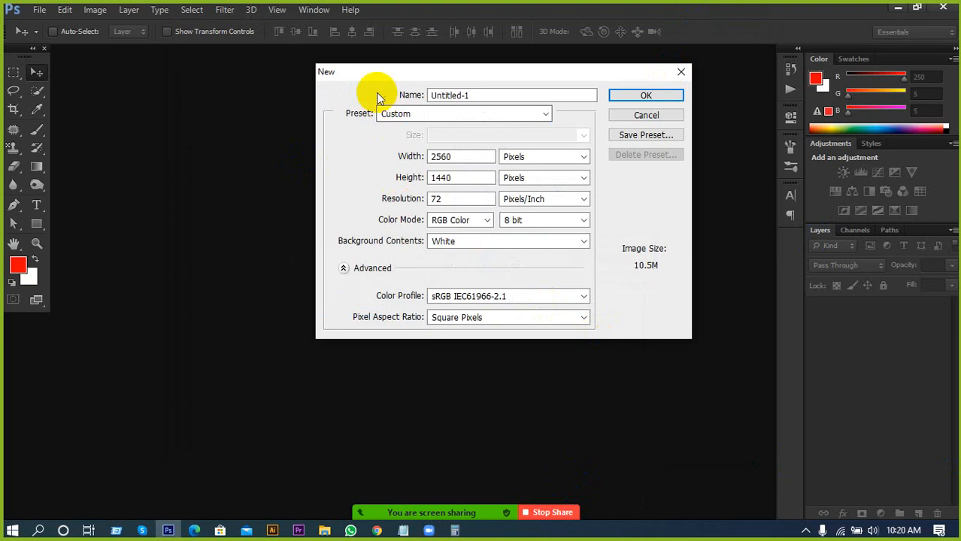
# Step: Place a narrow, tall meeting participants list beside the New document dialog and mute the participant whose microphone is on
pyautogui.moveTo(375, 76); pyautogui.dragTo(266, 104)
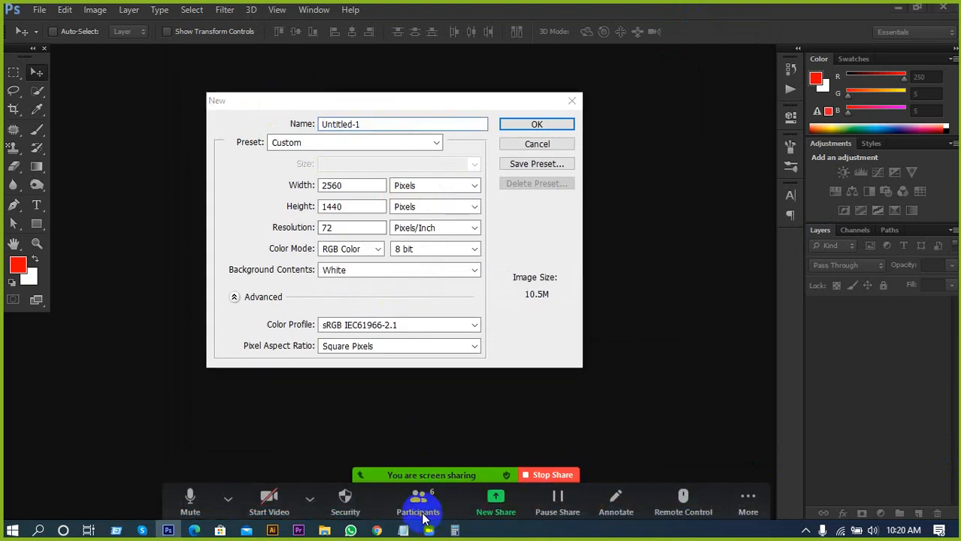
pyautogui.click(427, 510)
pyautogui.moveTo(399, 154); pyautogui.dragTo(690, 59)
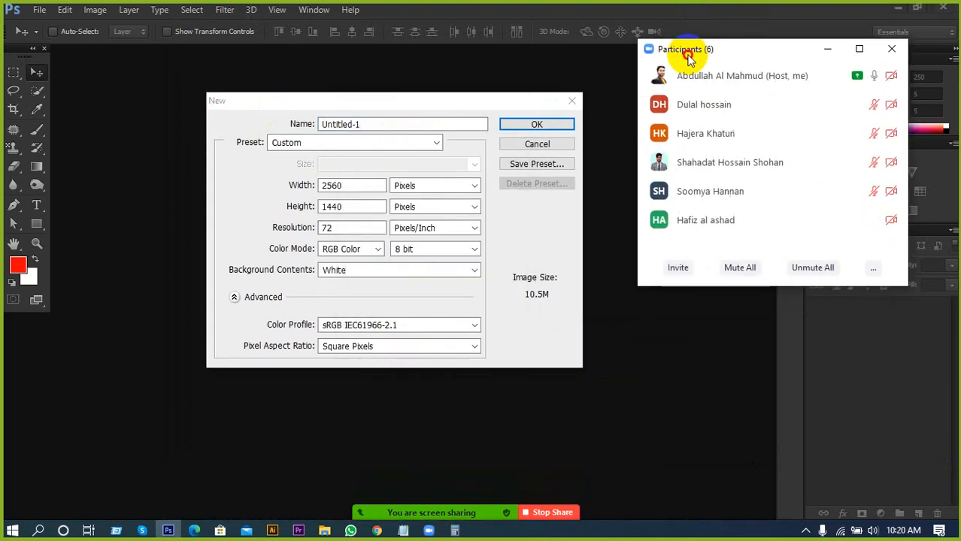
pyautogui.moveTo(653, 289); pyautogui.dragTo(701, 384)
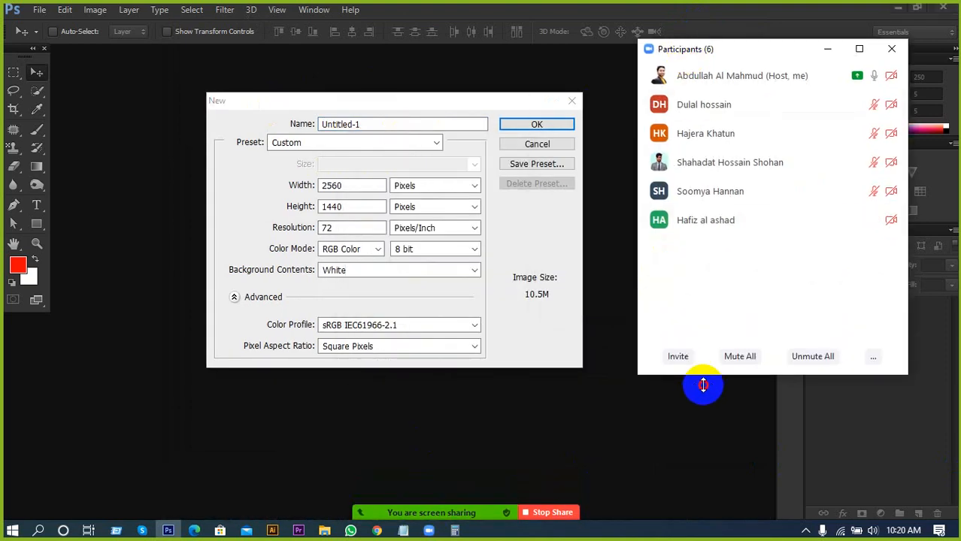
pyautogui.moveTo(636, 332); pyautogui.dragTo(714, 341)
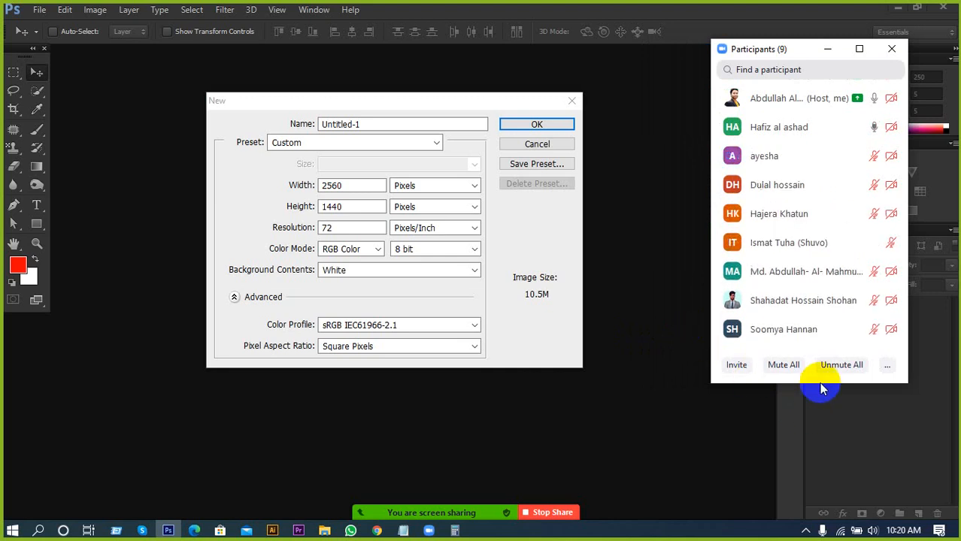
pyautogui.moveTo(820, 383); pyautogui.dragTo(826, 439)
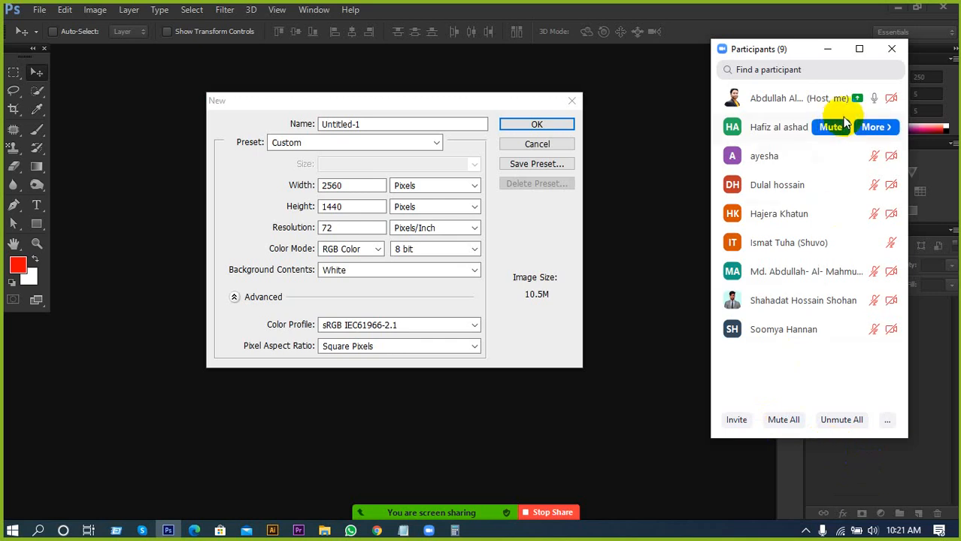
pyautogui.moveTo(827, 130)
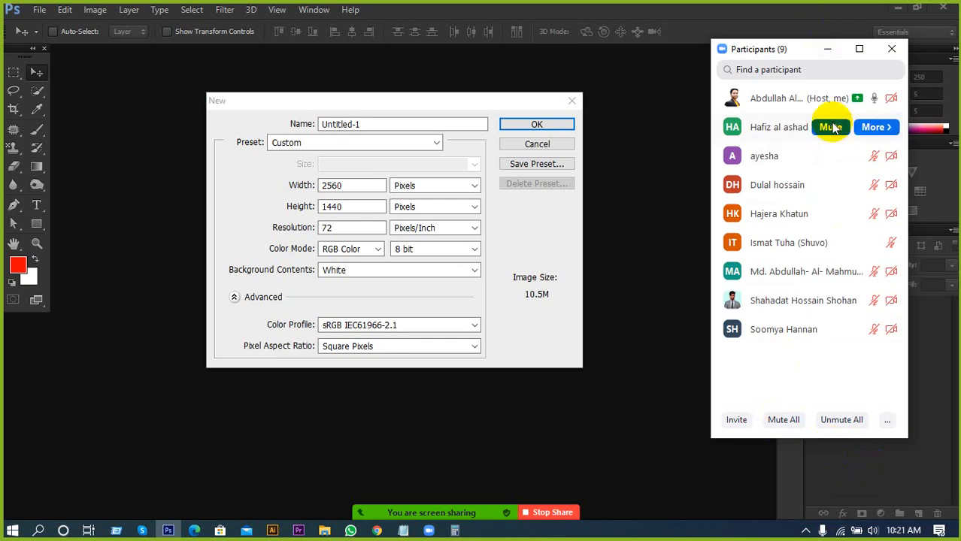
# Step: Create a new document 1080 pixels wide and 1080 pixels high at a resolution of 300 pixels/inch
pyautogui.click(361, 186)
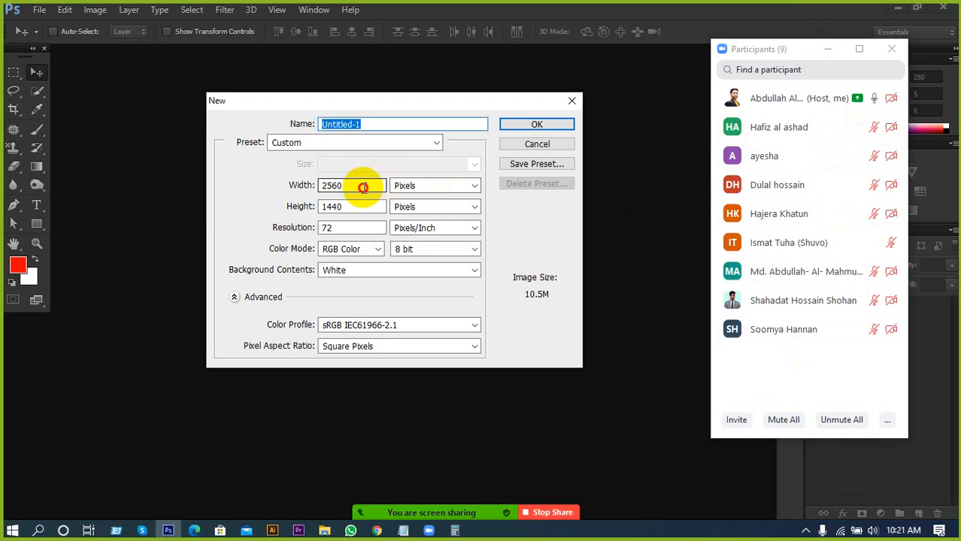
pyautogui.doubleClick(344, 190)
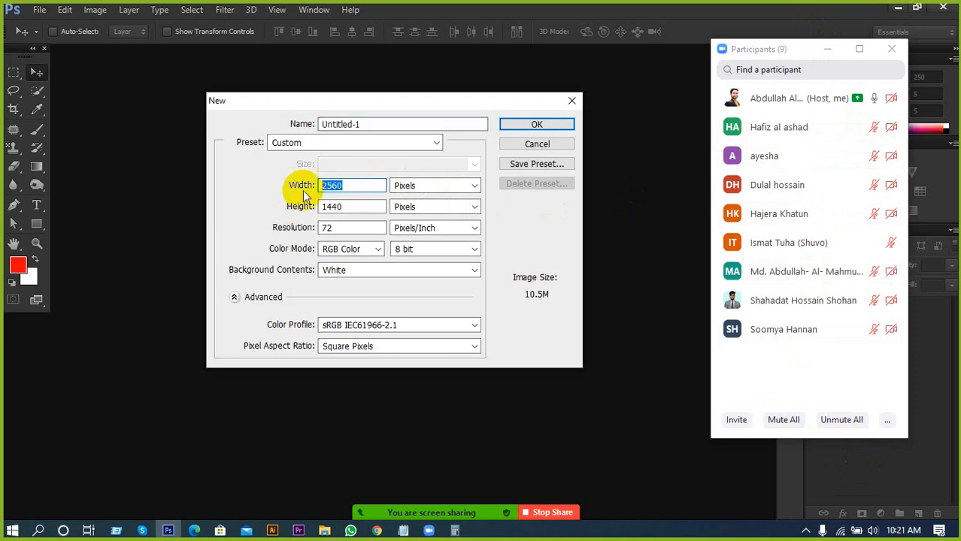
pyautogui.write('1080')
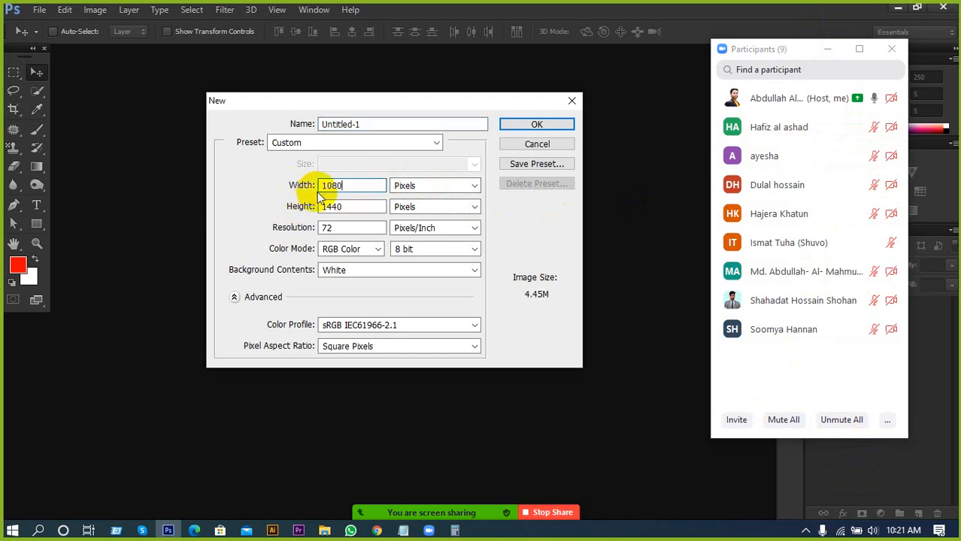
pyautogui.doubleClick(372, 209)
pyautogui.write('1')
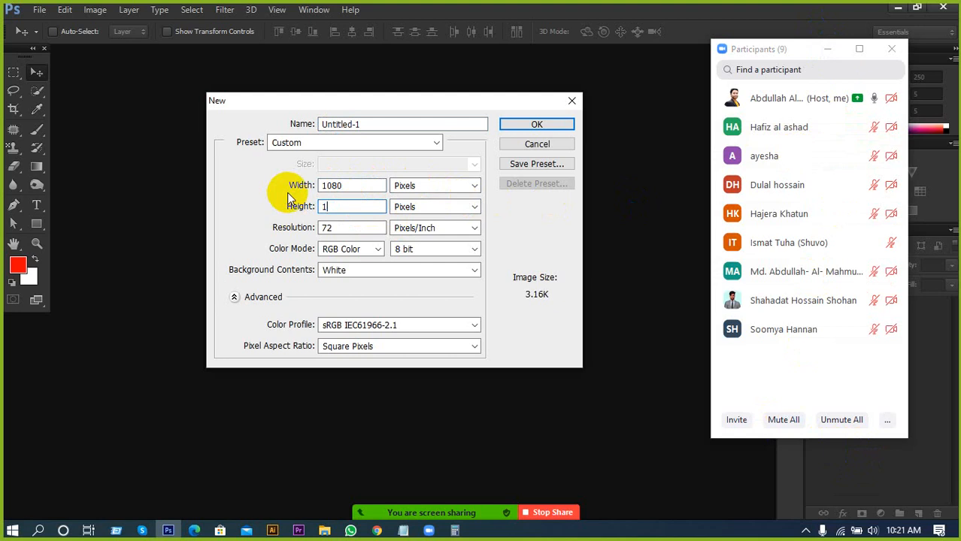
pyautogui.write('080')
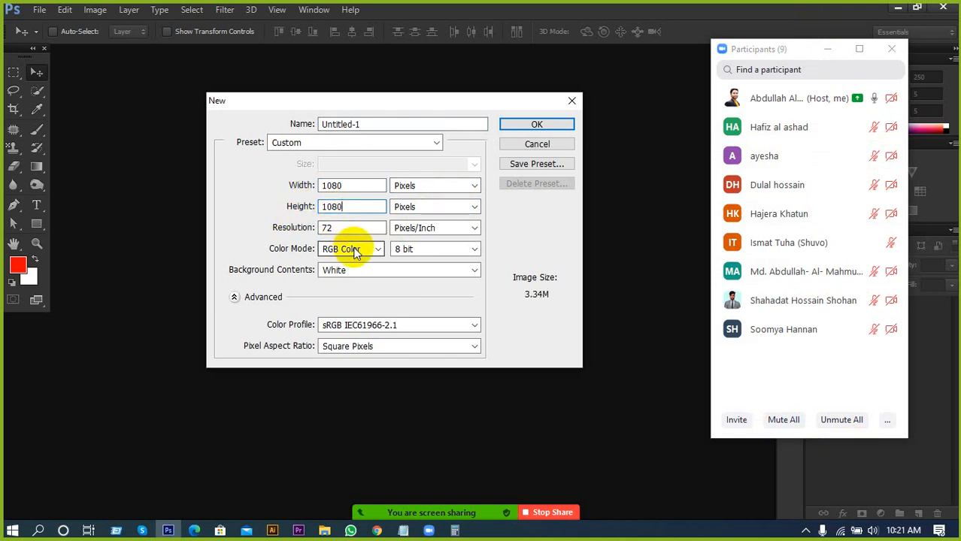
pyautogui.doubleClick(343, 227)
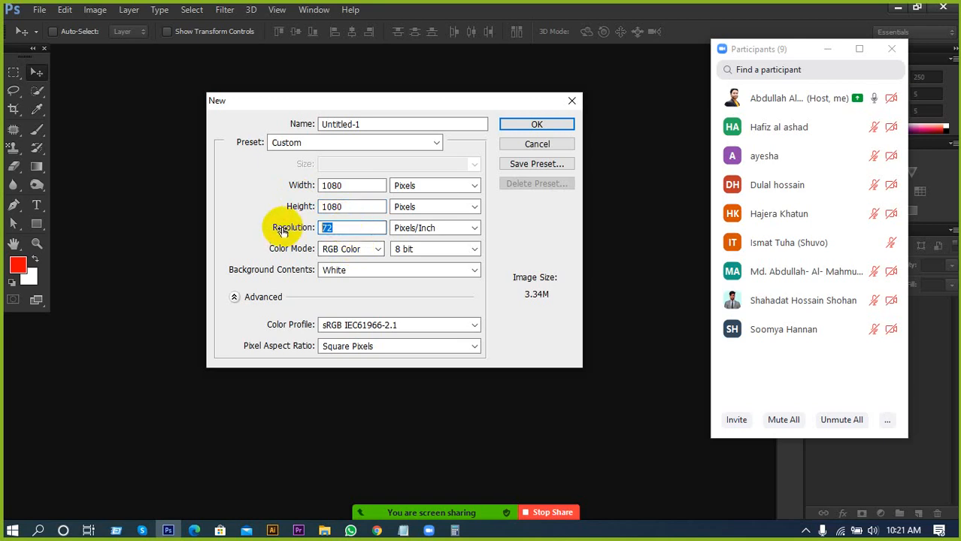
pyautogui.write('300')
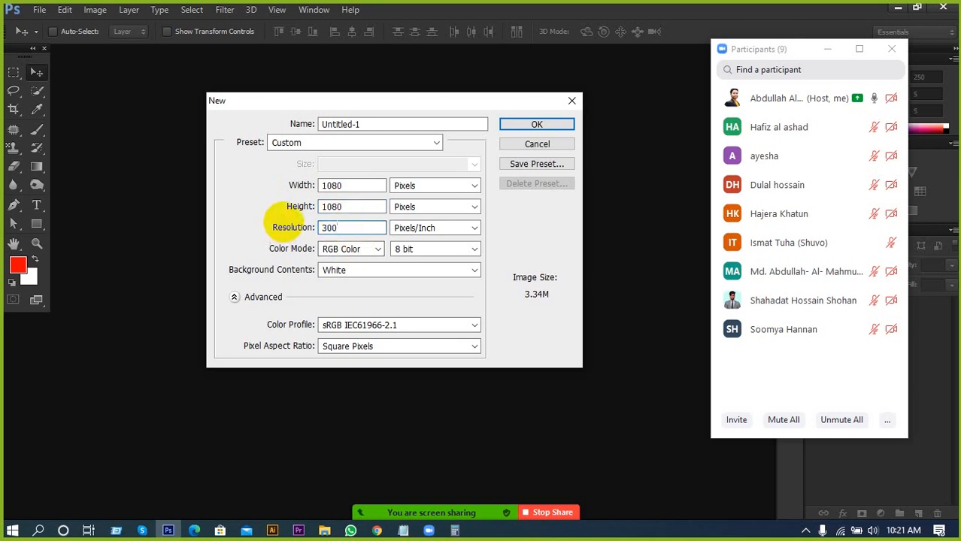
pyautogui.press('Return')
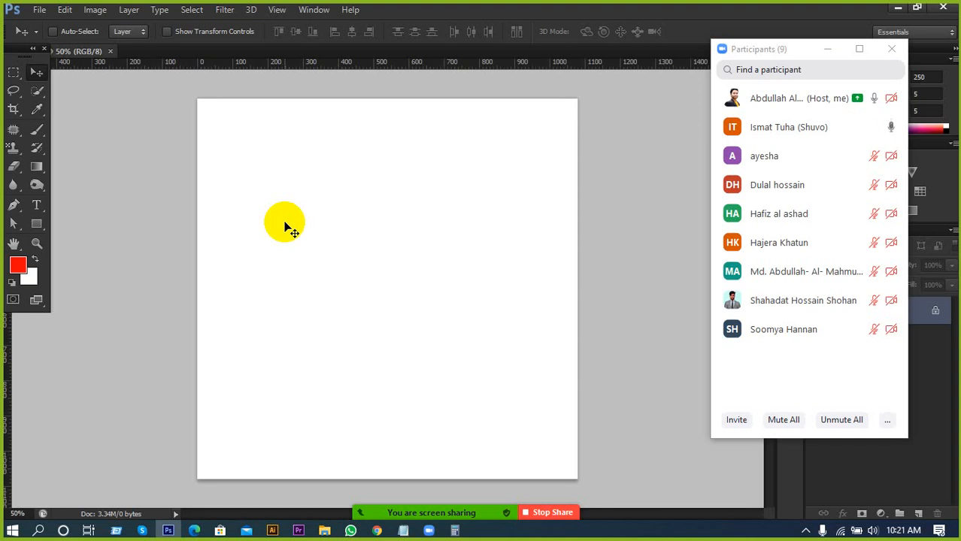
# Step: Minimize the participants list and place vertical guides on the left and right edges of the canvas
pyautogui.scroll(-2, 308, 251)
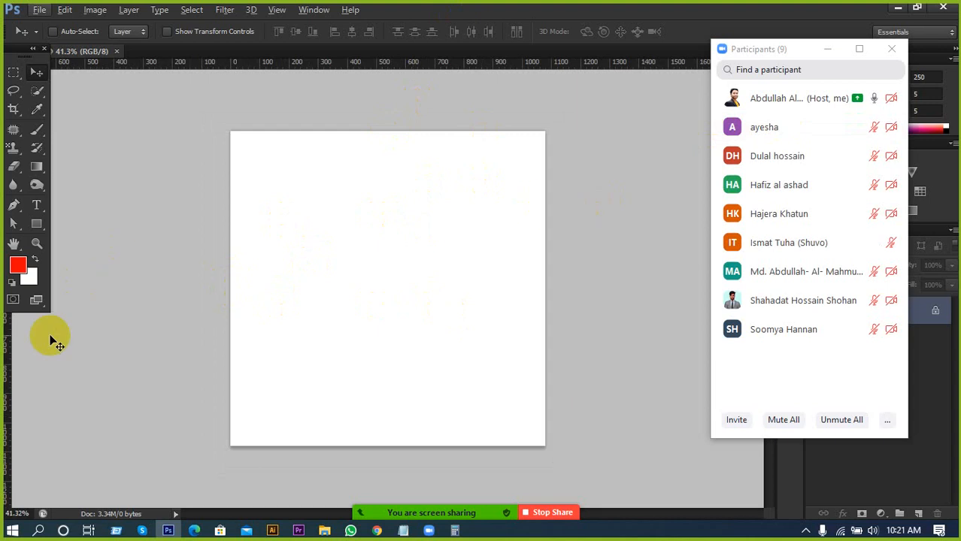
pyautogui.moveTo(6, 362); pyautogui.dragTo(196, 365)
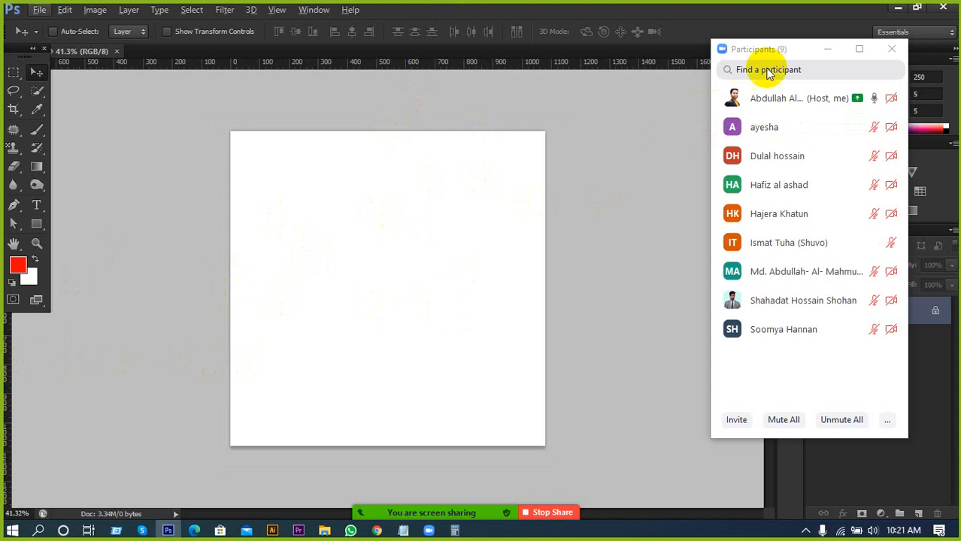
pyautogui.click(827, 48)
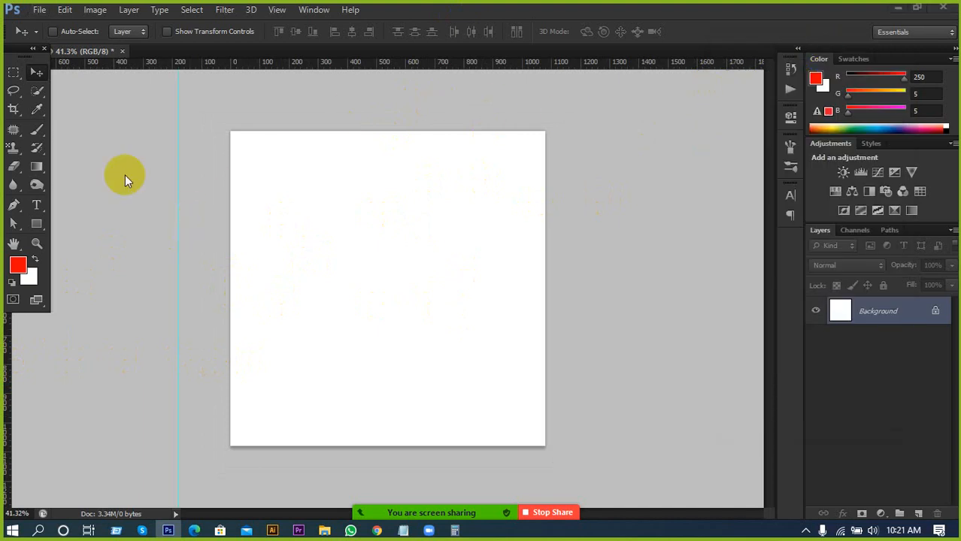
pyautogui.click(35, 67)
pyautogui.moveTo(238, 145); pyautogui.dragTo(238, 144)
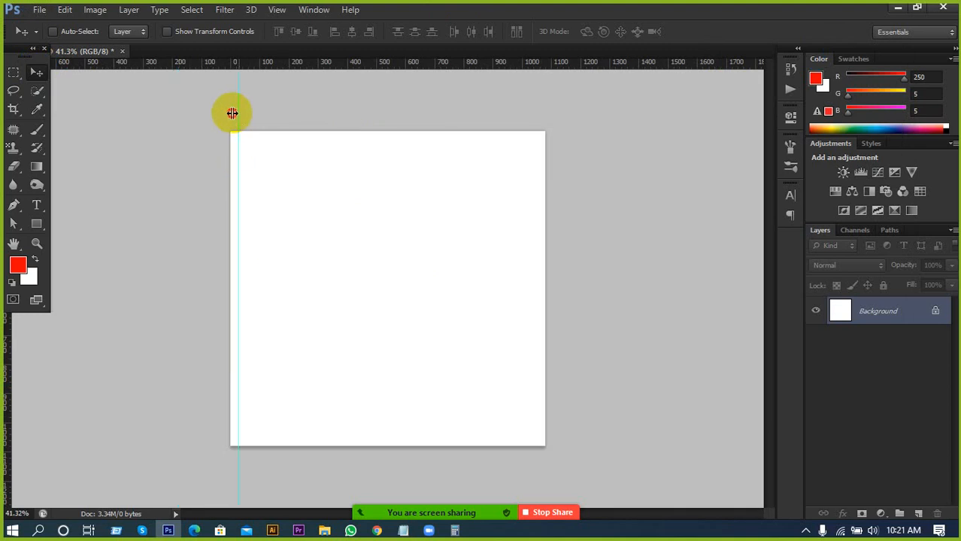
pyautogui.moveTo(233, 112)
pyautogui.mouseDown()
pyautogui.moveTo(223, 114)
pyautogui.moveTo(227, 105)
pyautogui.mouseUp()
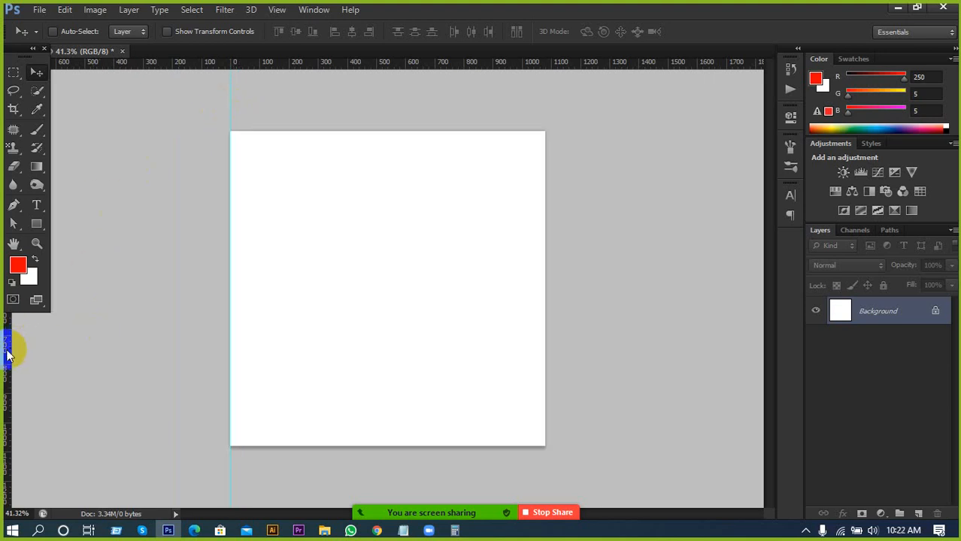
pyautogui.moveTo(8, 353); pyautogui.dragTo(545, 343)
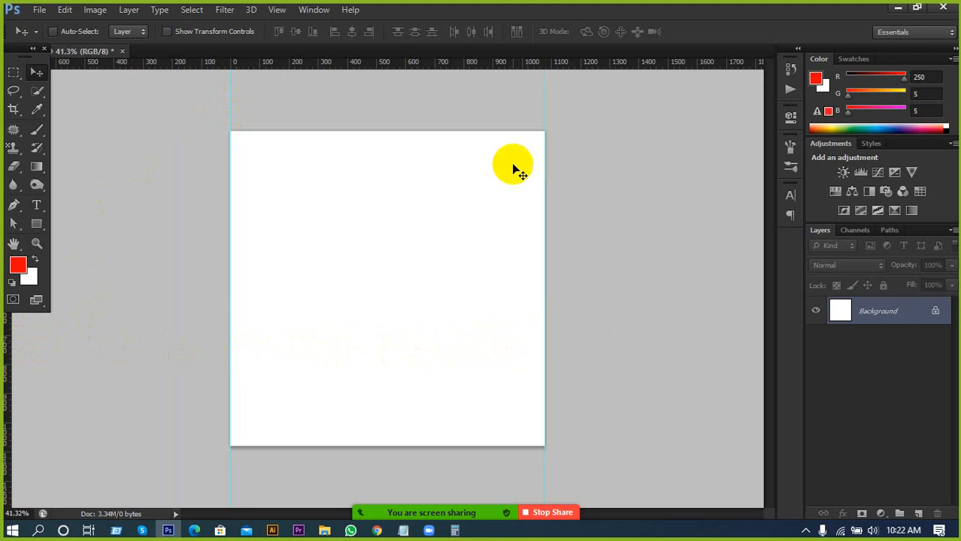
# Step: Place horizontal guides on the top and bottom edges of the canvas
pyautogui.scroll(-2, 502, 194)
pyautogui.moveTo(572, 60); pyautogui.dragTo(590, 173)
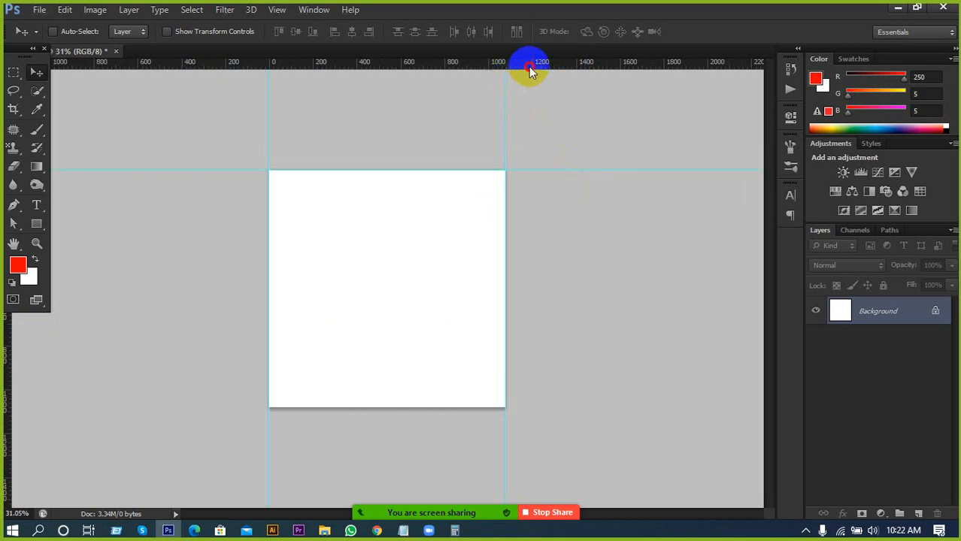
pyautogui.moveTo(529, 67); pyautogui.dragTo(549, 168)
pyautogui.moveTo(549, 312); pyautogui.dragTo(525, 406)
pyautogui.scroll(4, 455, 424)
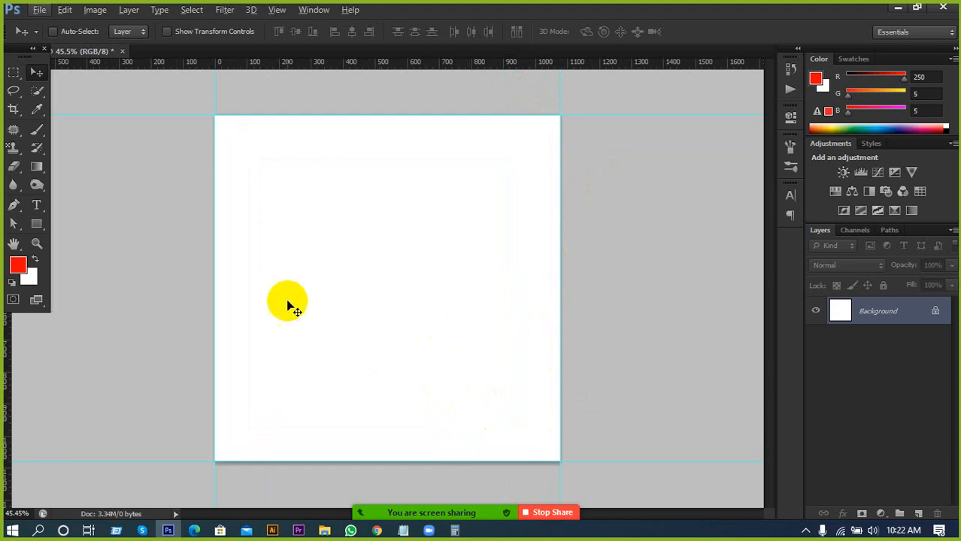
# Step: Draw a 1080 × 1080 px rectangle covering the whole canvas, with a dark gray fill and no stroke
pyautogui.click(36, 223)
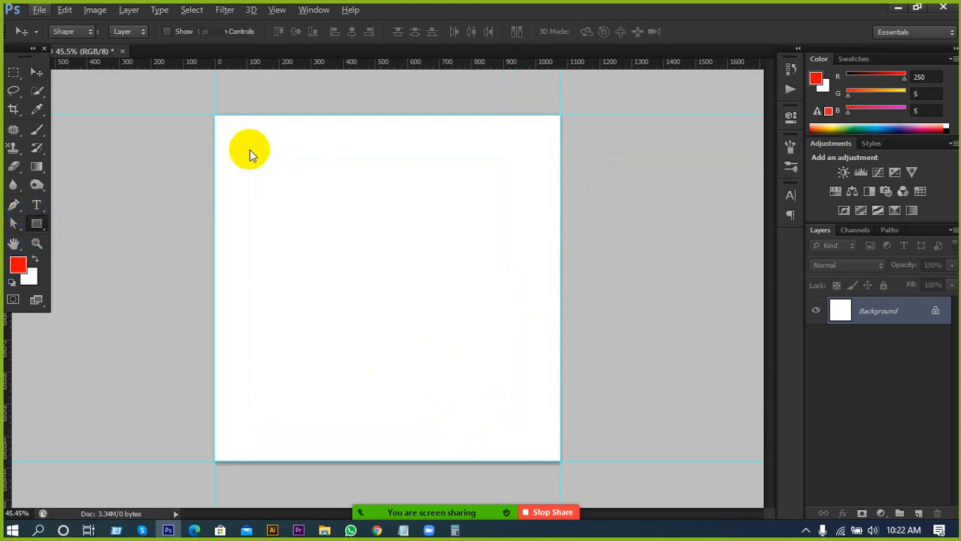
pyautogui.click(178, 31)
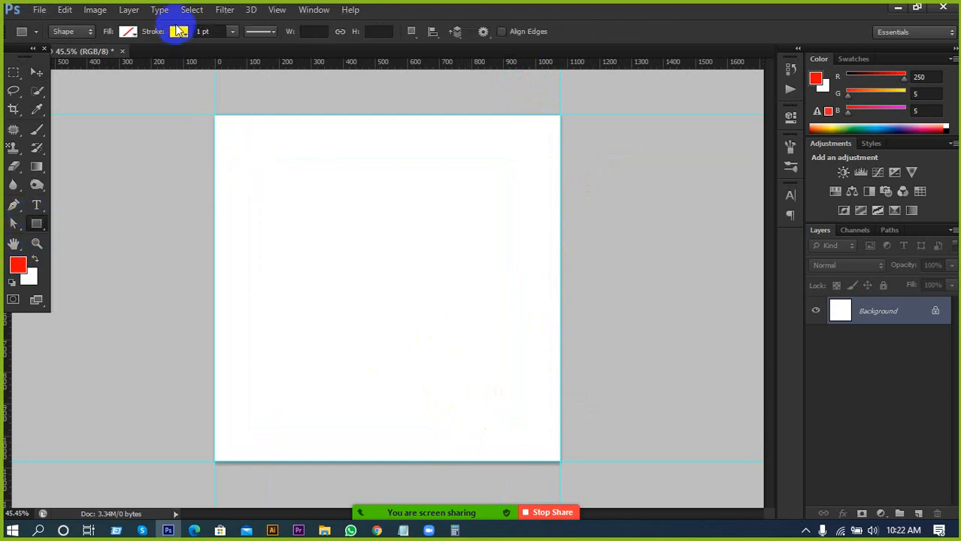
pyautogui.click(179, 32)
pyautogui.click(117, 60)
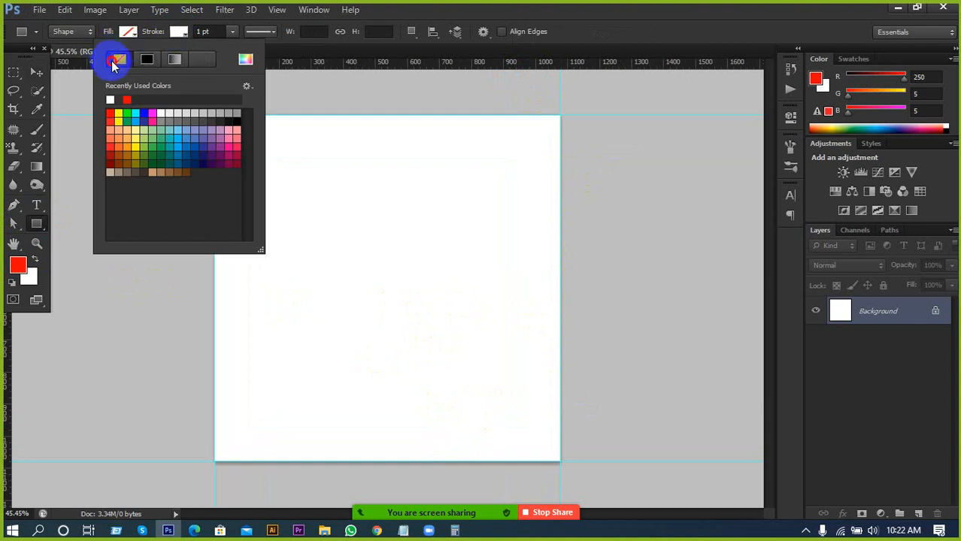
pyautogui.click(126, 31)
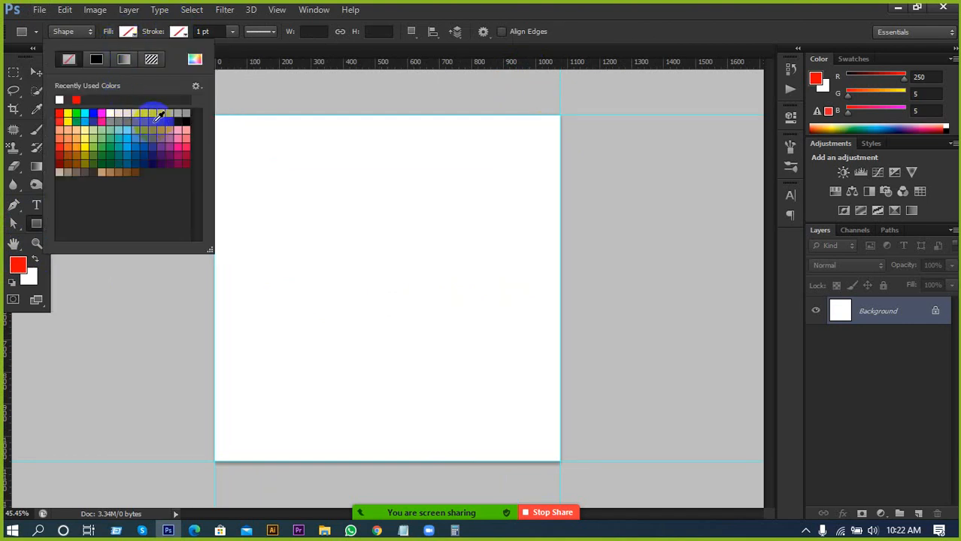
pyautogui.click(185, 113)
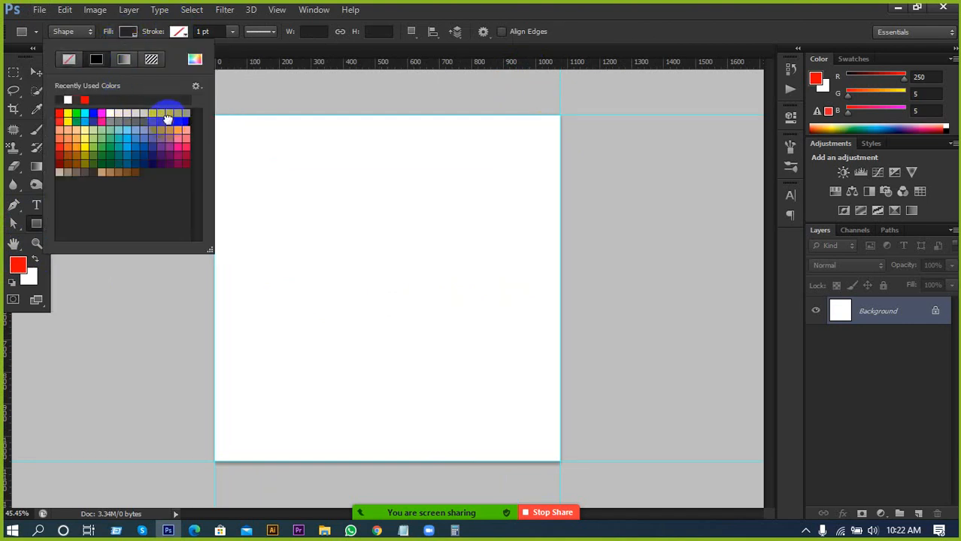
pyautogui.click(553, 11)
pyautogui.moveTo(222, 126); pyautogui.dragTo(558, 463)
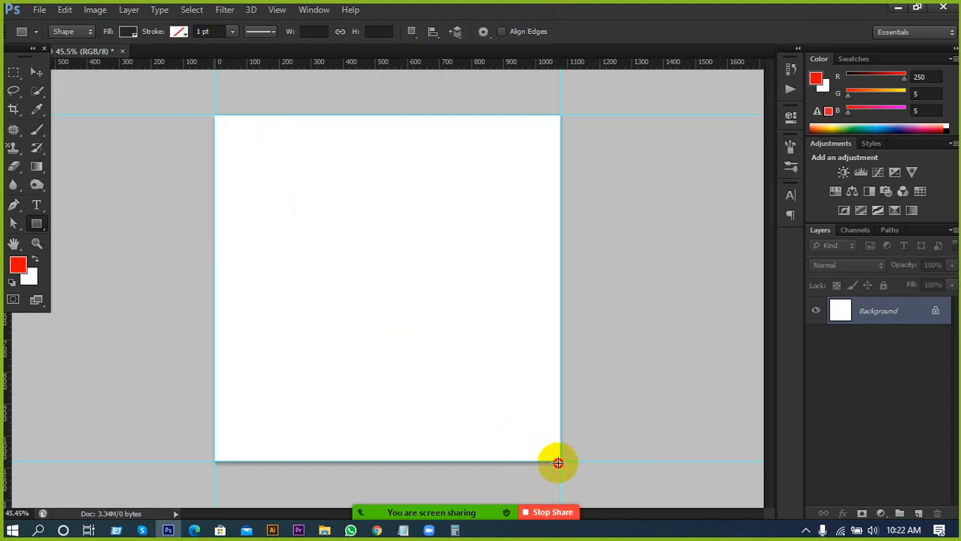
pyautogui.moveTo(557, 463); pyautogui.dragTo(556, 460)
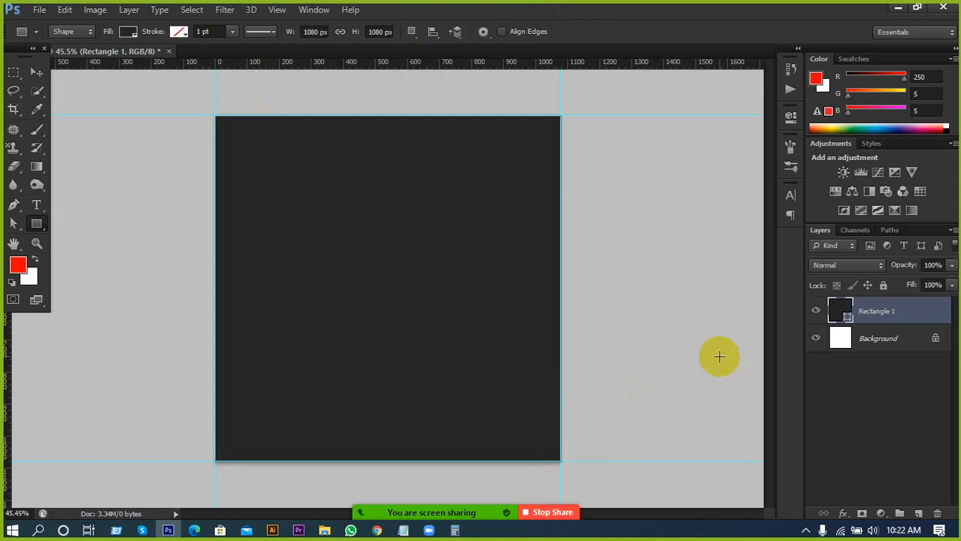
# Step: Change the fill color of the rectangle covering the canvas to #323232
pyautogui.click(842, 313)
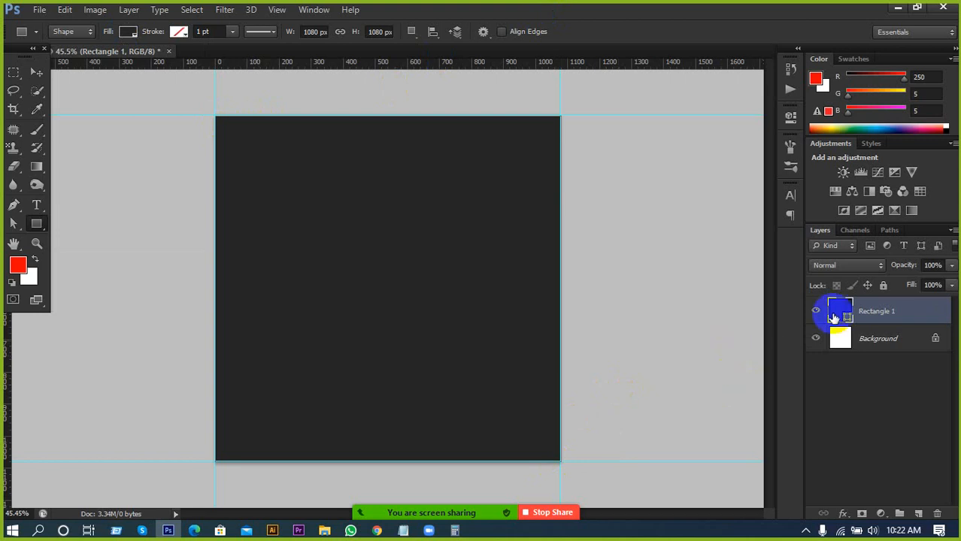
pyautogui.doubleClick(844, 316)
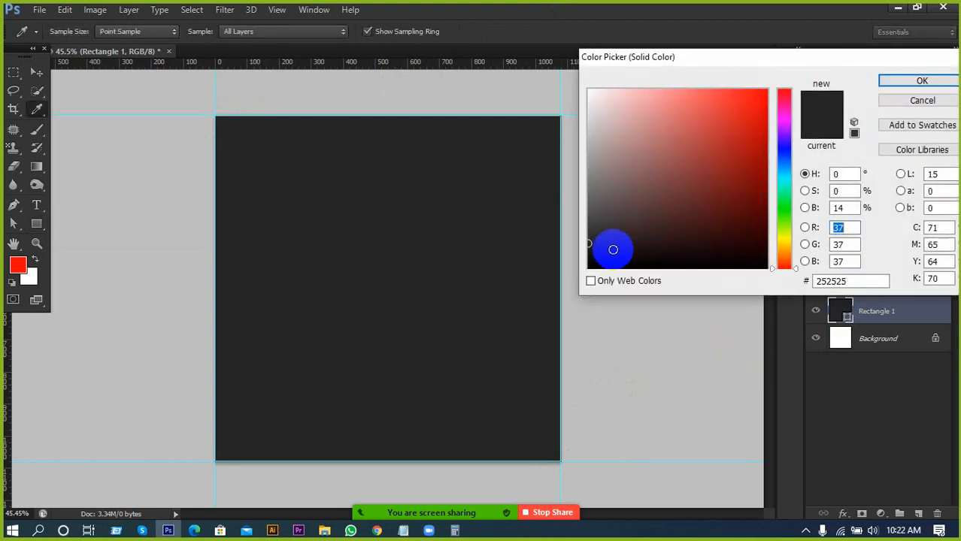
pyautogui.click(586, 233)
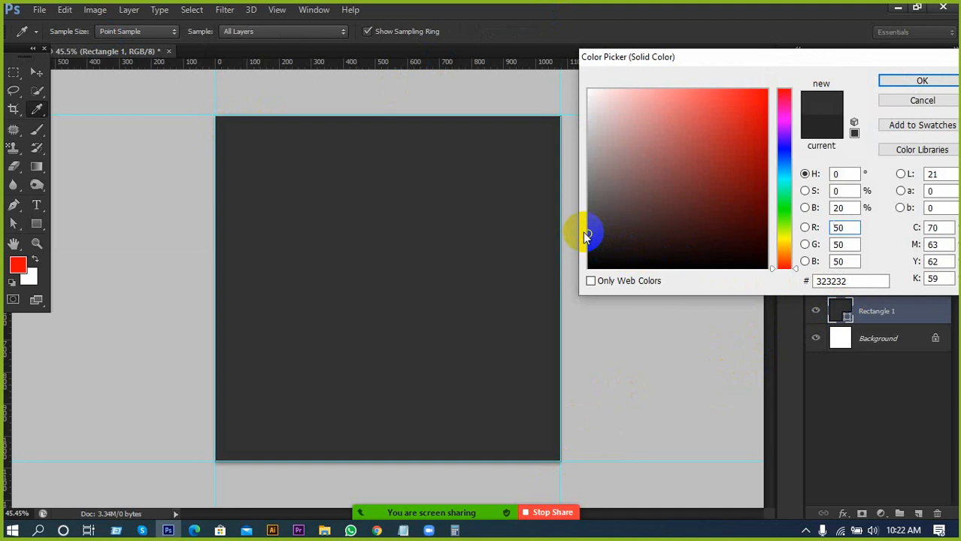
pyautogui.click(895, 83)
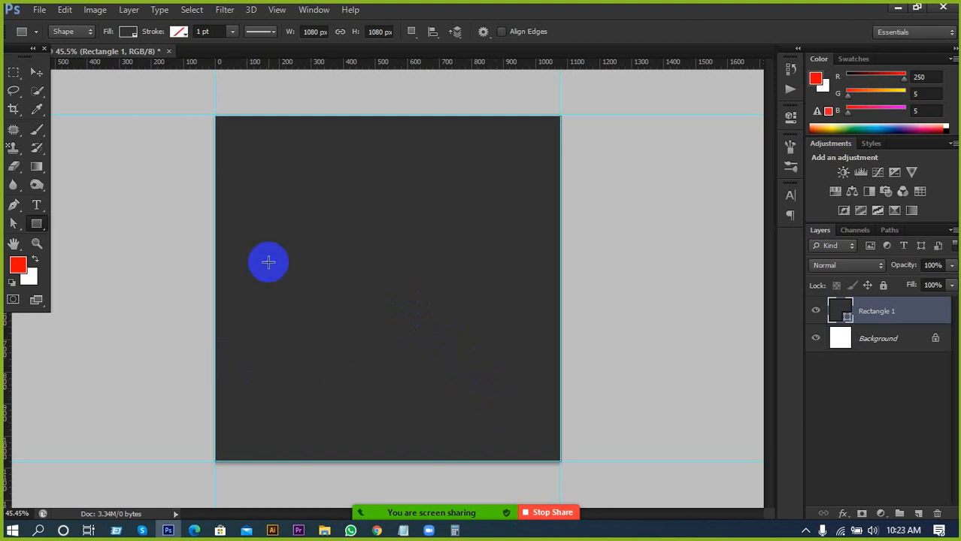
# Step: Add a new layer, draw a trial square of about 366 × 366 px in the canvas's upper middle, and undo the square
pyautogui.click(917, 513)
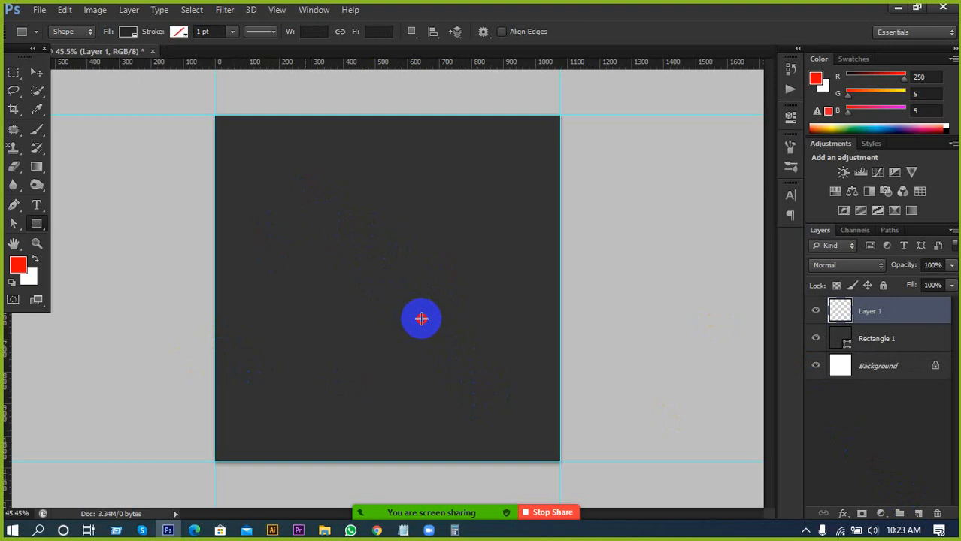
pyautogui.moveTo(305, 196); pyautogui.dragTo(422, 318)
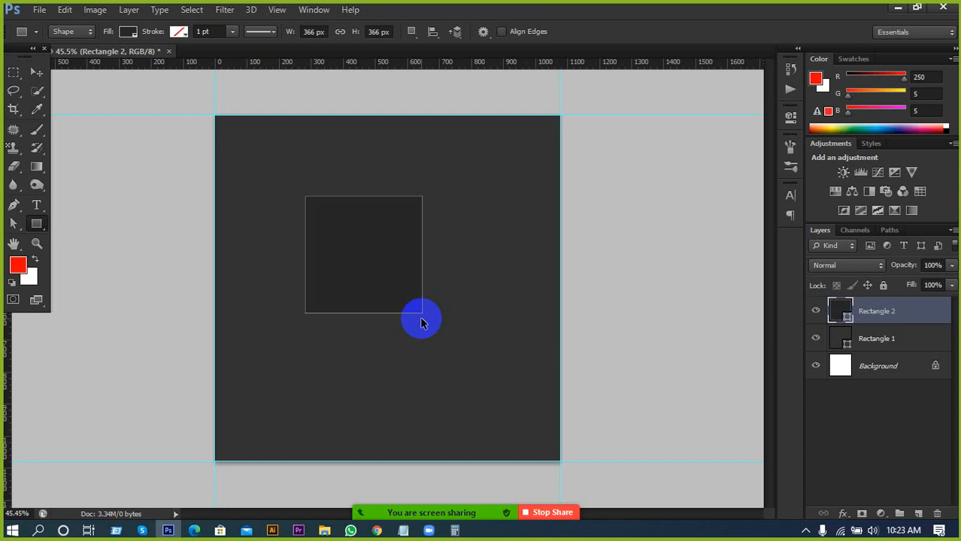
pyautogui.hotkey('ctrl', 'z')
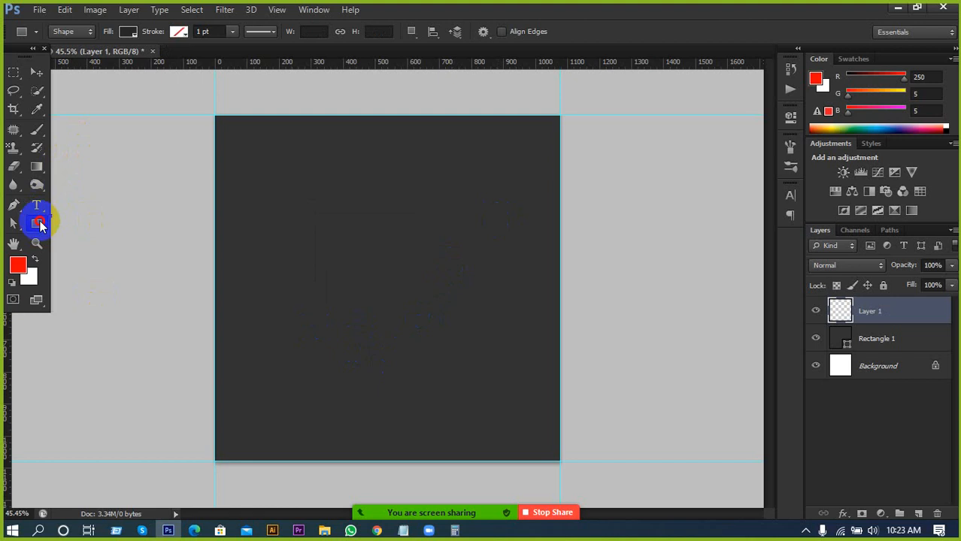
# Step: Draw a dark gray ellipse about 370 px wide and 386 px high near the canvas center with the Ellipse tool
pyautogui.moveTo(39, 224); pyautogui.dragTo(82, 246)
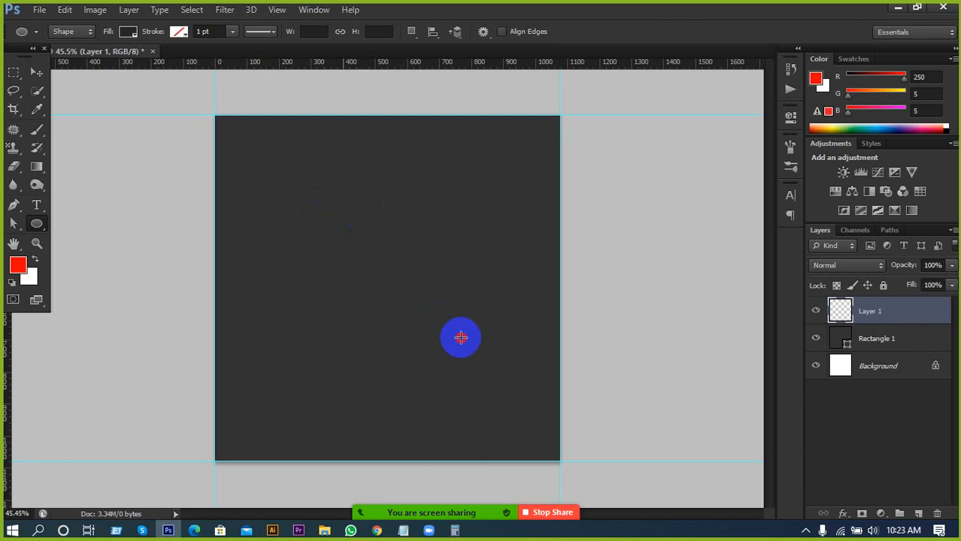
pyautogui.moveTo(461, 341); pyautogui.dragTo(461, 338)
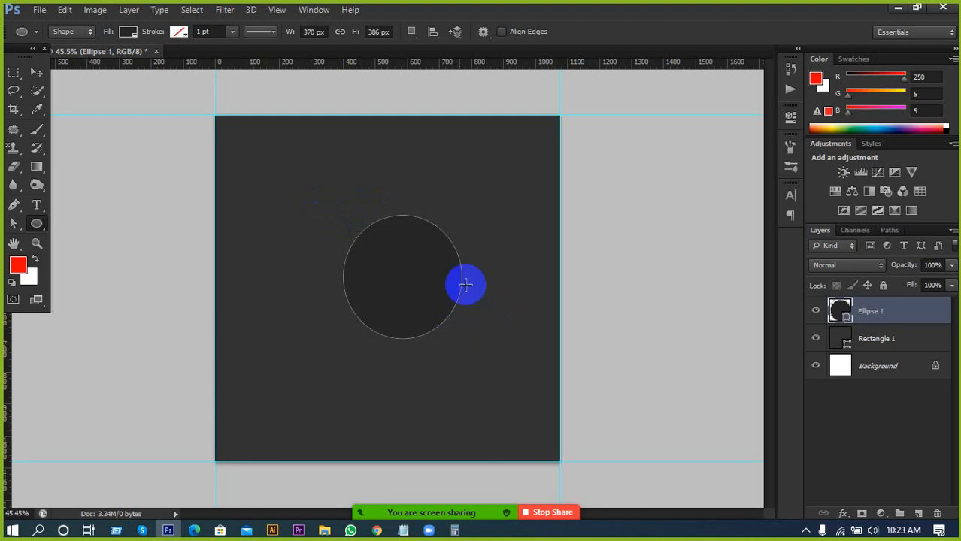
pyautogui.click(38, 72)
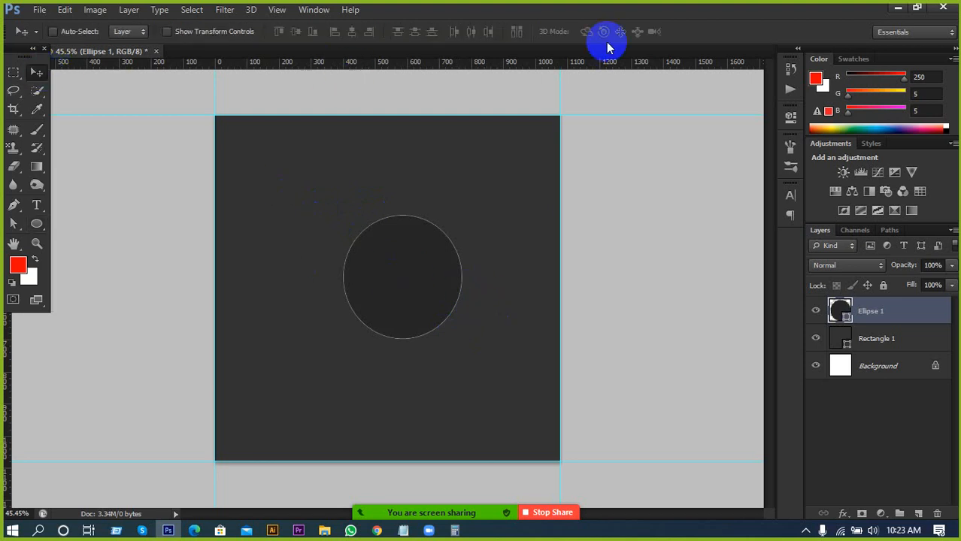
# Step: Close the document without saving the changes and exit Photoshop
pyautogui.click(156, 52)
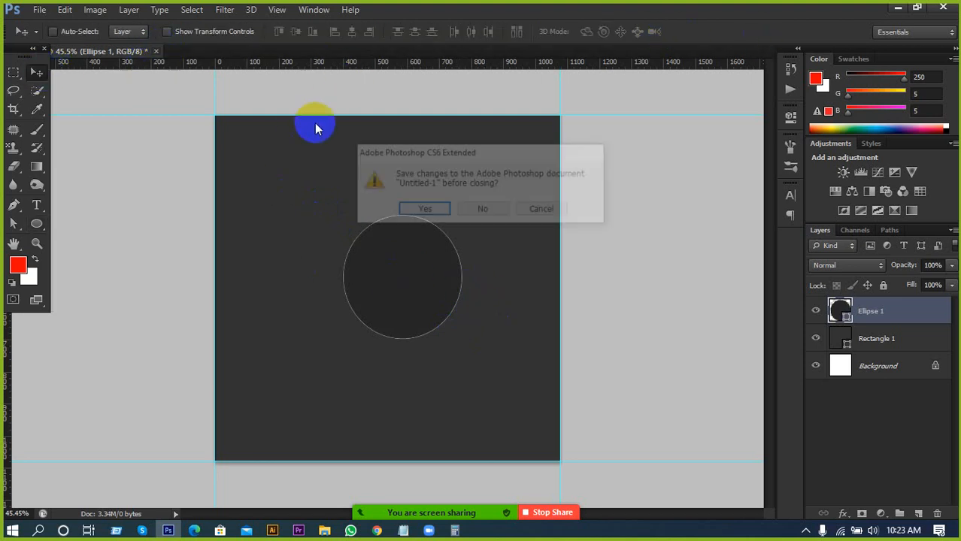
pyautogui.click(476, 207)
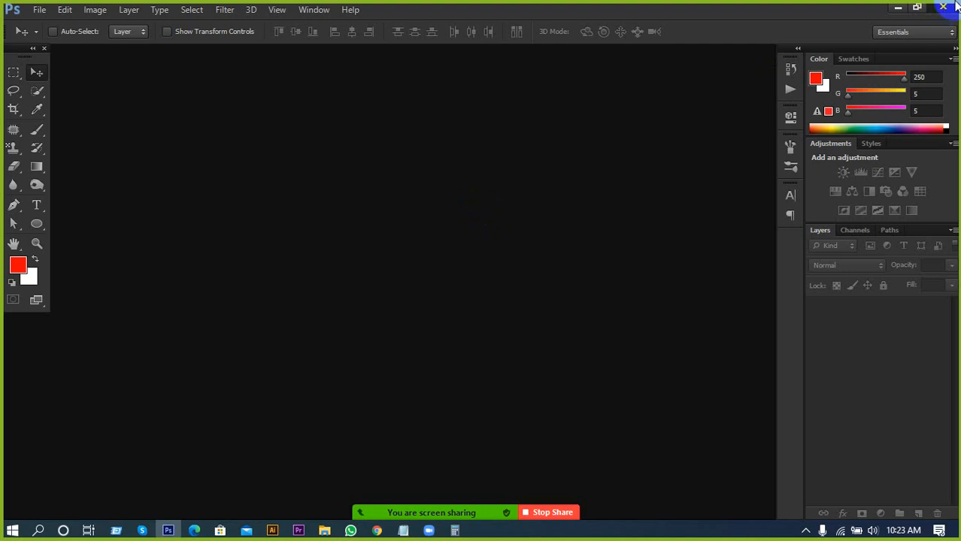
pyautogui.click(944, 8)
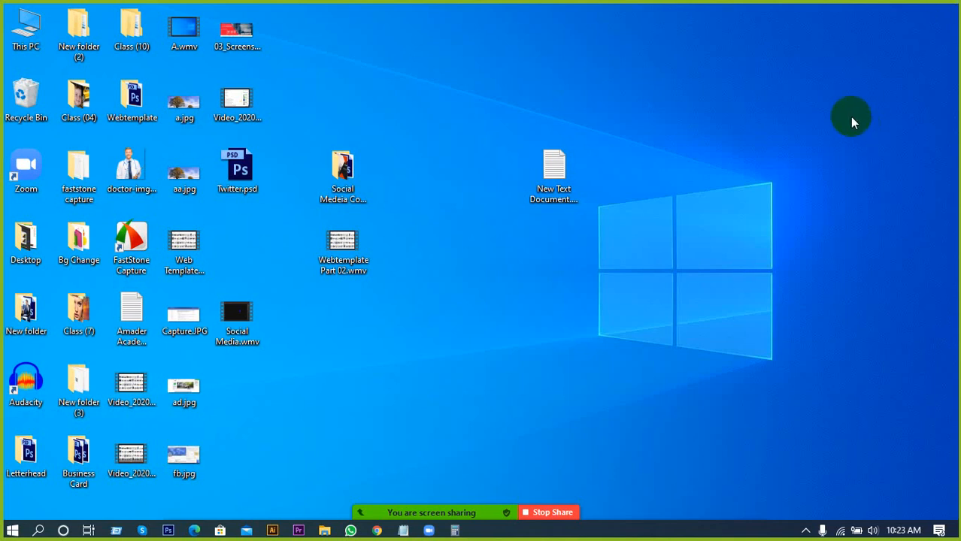
pyautogui.rightClick(441, 310)
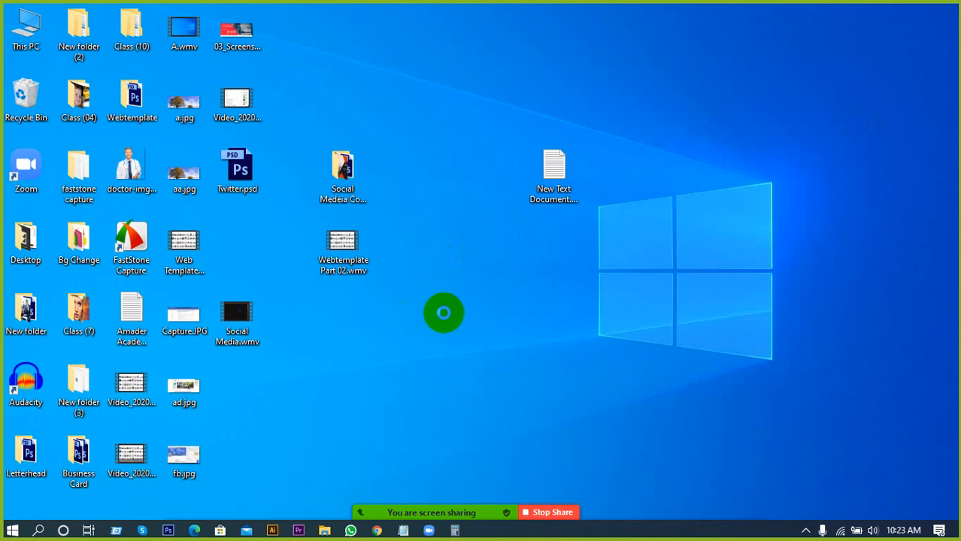
# Step: Refresh the desktop several times
pyautogui.click(459, 332)
pyautogui.rightClick(463, 332)
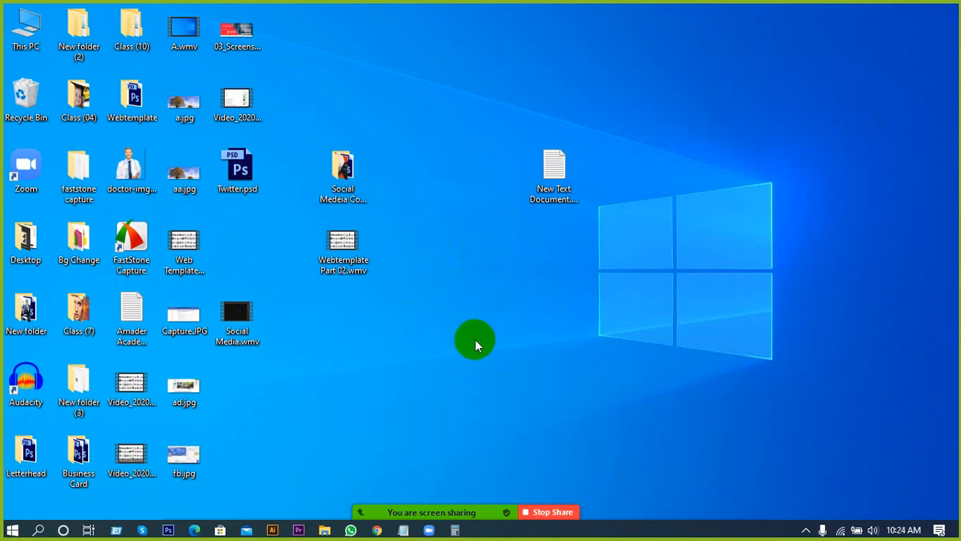
pyautogui.click(510, 181)
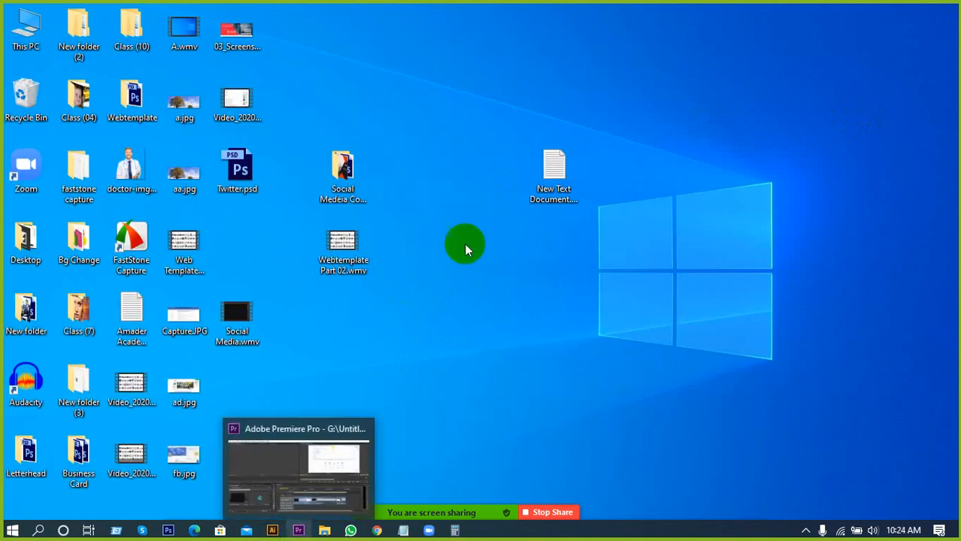
pyautogui.rightClick(466, 217)
pyautogui.click(487, 258)
pyautogui.rightClick(489, 252)
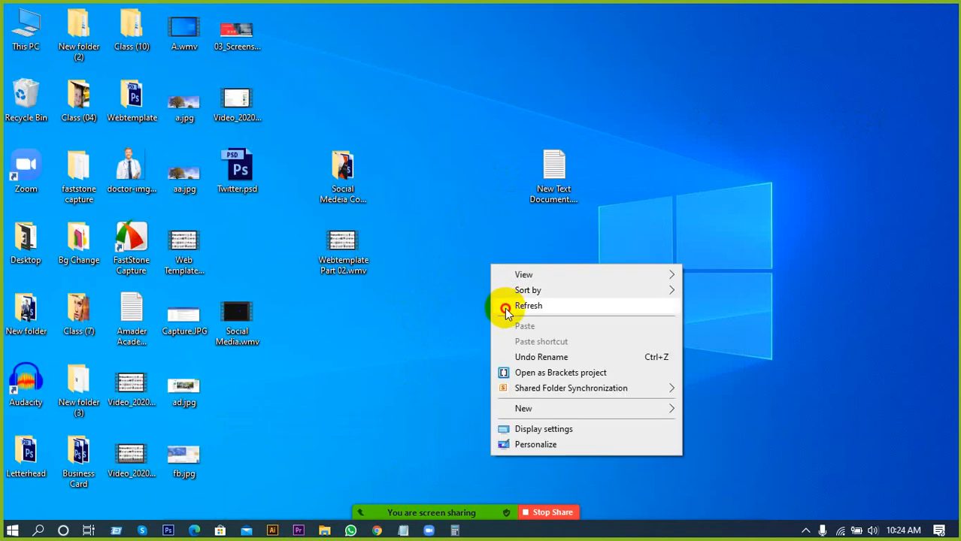
pyautogui.click(508, 305)
pyautogui.rightClick(397, 248)
pyautogui.click(427, 290)
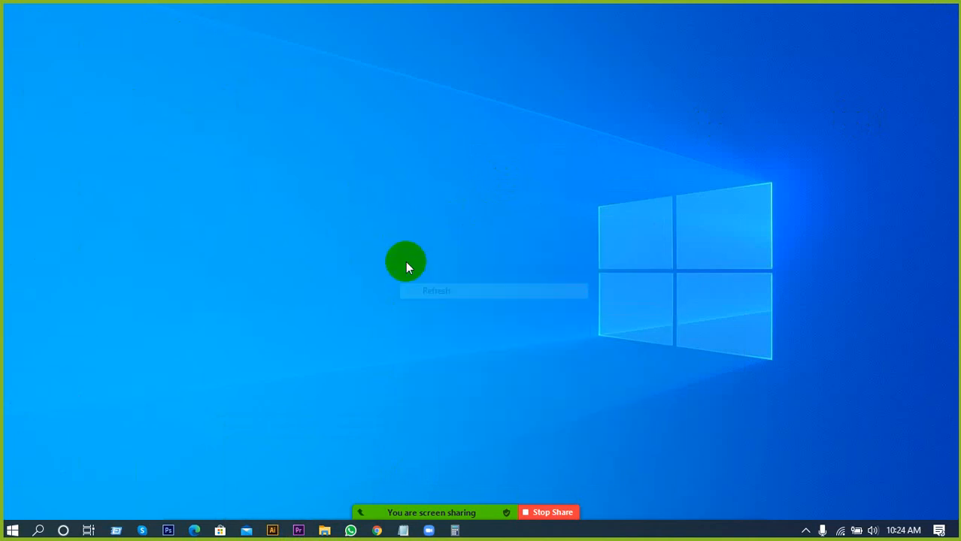
pyautogui.rightClick(431, 234)
pyautogui.click(460, 277)
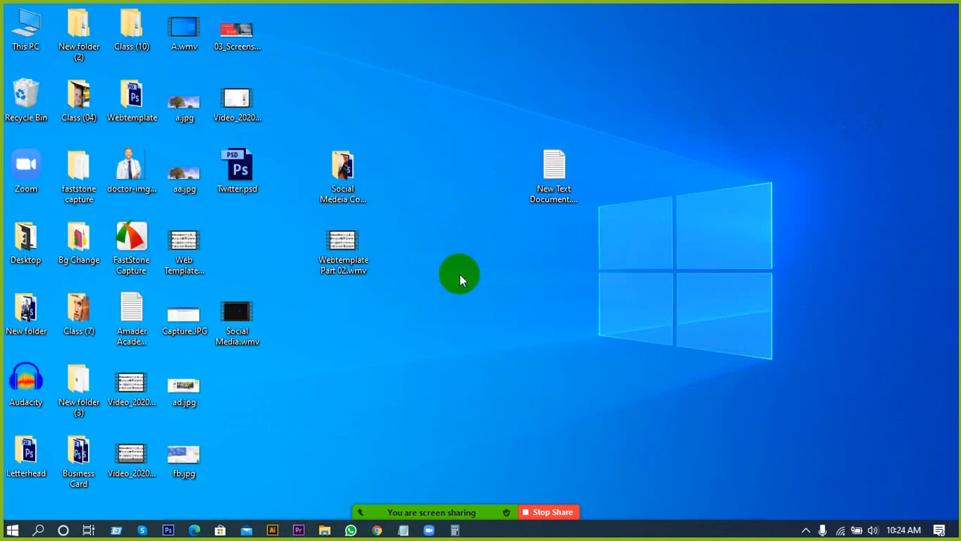
# Step: Empty the Recycle Bin, permanently deleting its contents, and refresh the desktop
pyautogui.rightClick(17, 105)
pyautogui.click(75, 125)
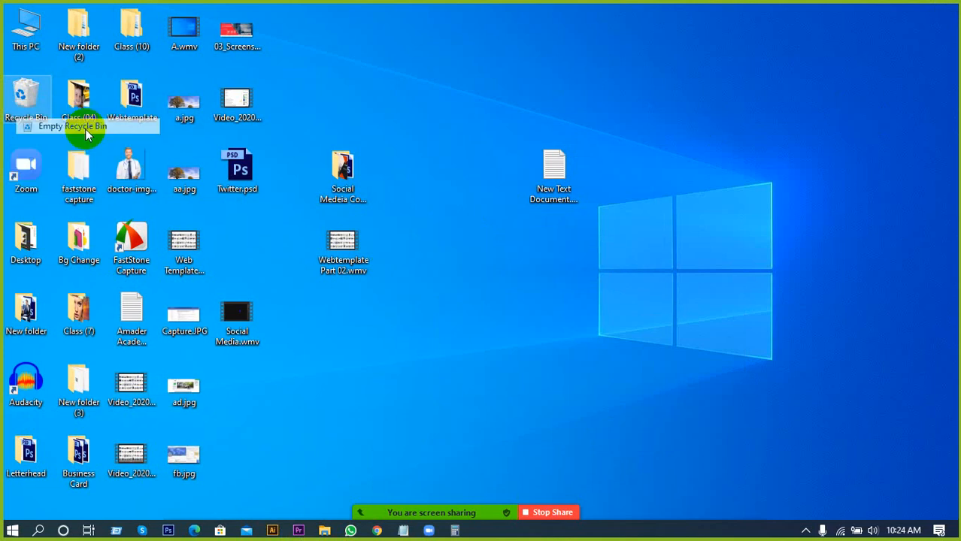
pyautogui.click(536, 278)
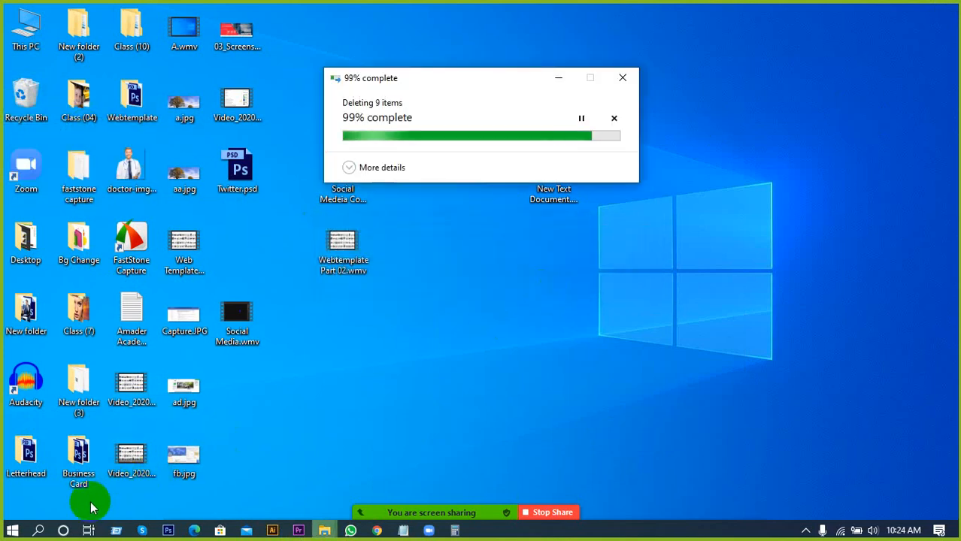
pyautogui.rightClick(439, 296)
pyautogui.click(467, 330)
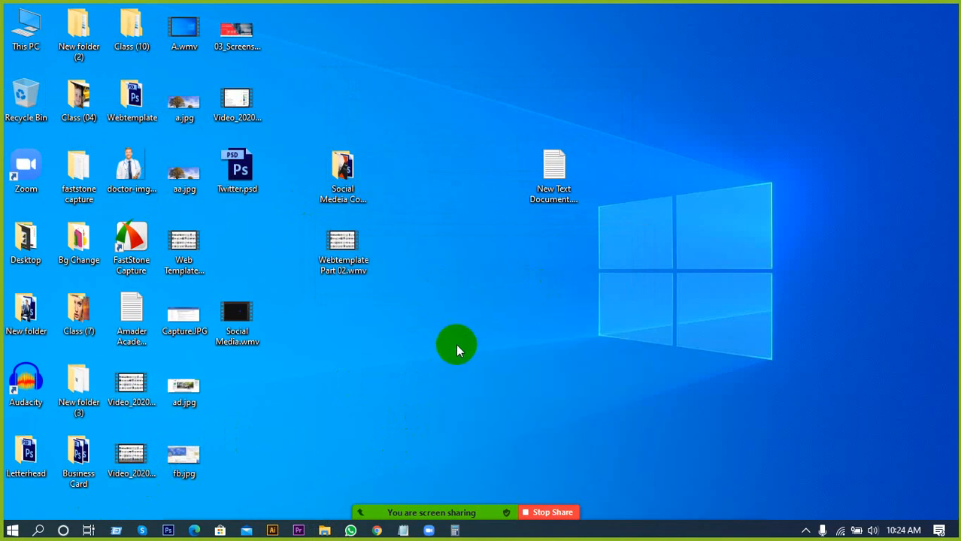
pyautogui.rightClick(457, 168)
pyautogui.click(496, 210)
# Step: Open the user's temporary files folder by running %temp% from the Run dialog's command history
pyautogui.click(114, 529)
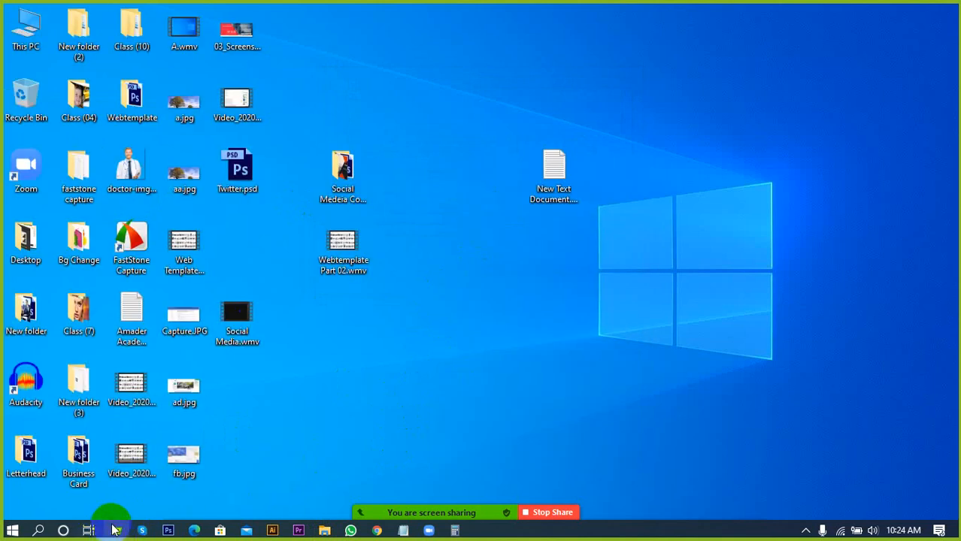
pyautogui.click(276, 450)
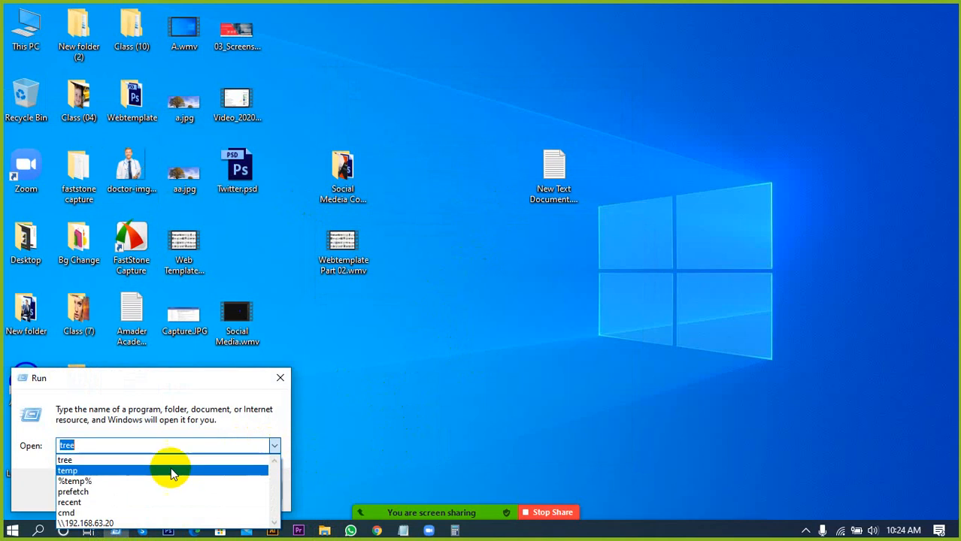
pyautogui.click(133, 481)
pyautogui.click(126, 490)
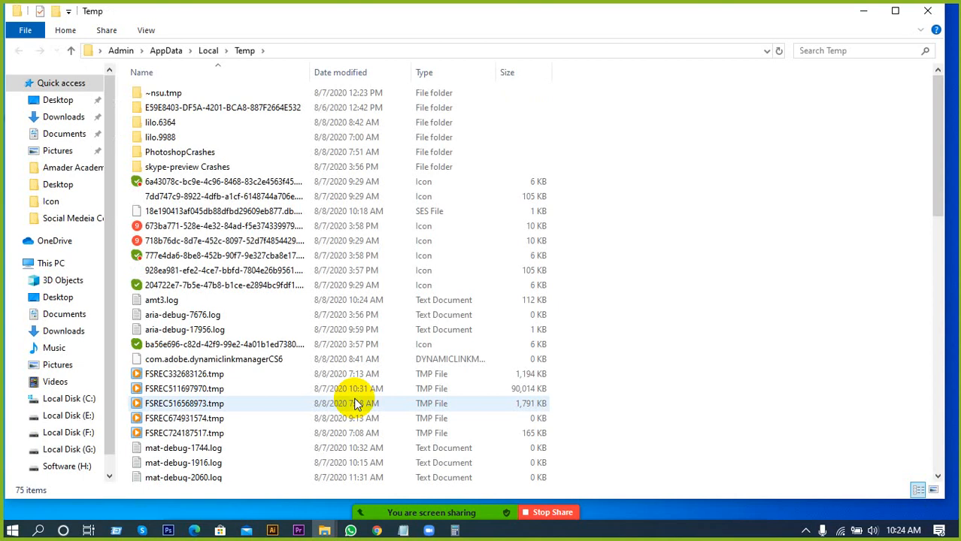
# Step: Send all files and folders in the Temp folder to the Recycle Bin and maximize the folder window
pyautogui.hotkey('ctrl', 'a')
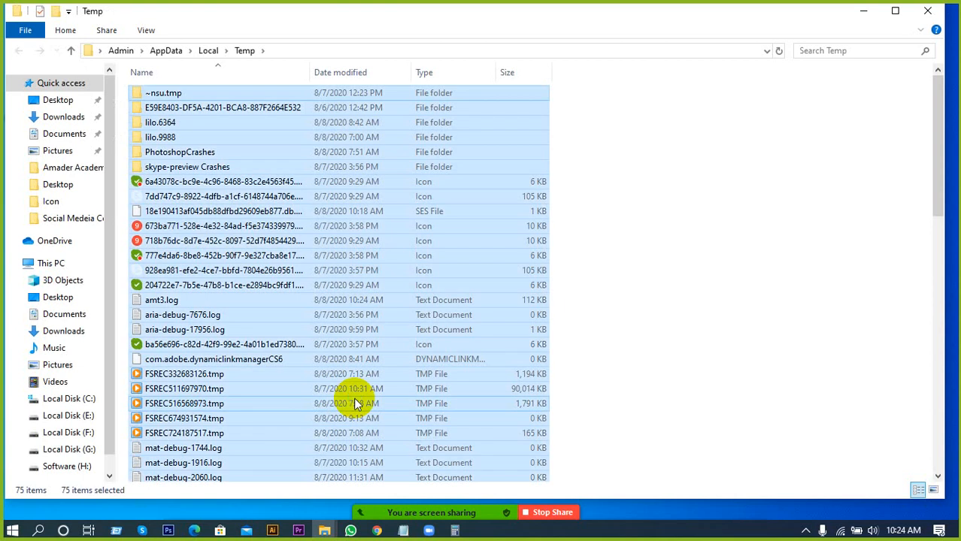
pyautogui.press('Delete')
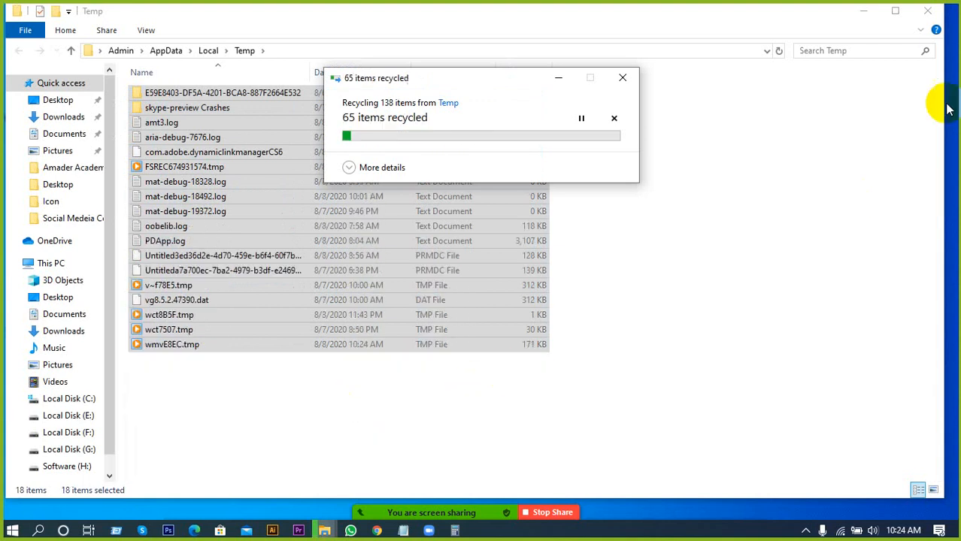
pyautogui.click(895, 11)
pyautogui.click(586, 227)
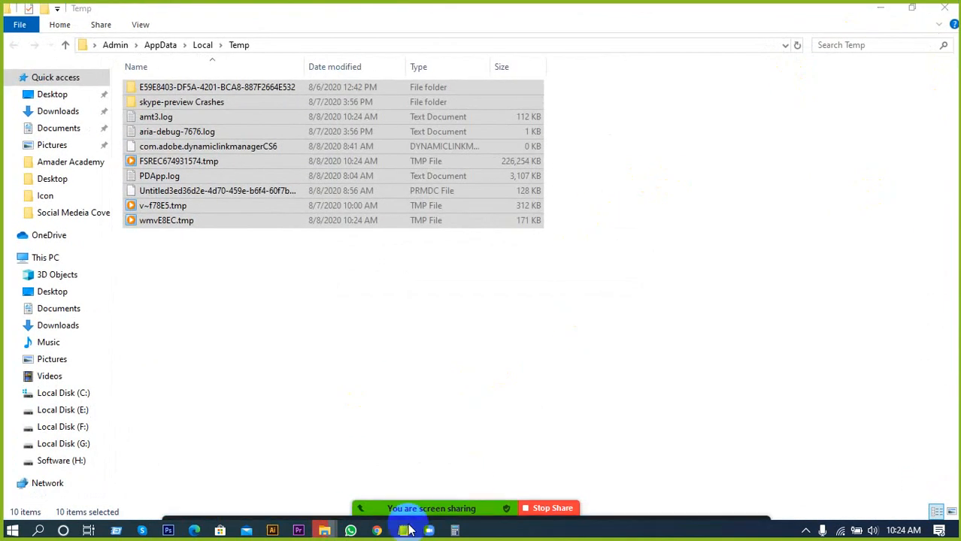
# Step: Skip all in-use items in the pending Temp deletion and continue with administrator permission for all access-denied folders
pyautogui.moveTo(323, 529)
pyautogui.moveTo(359, 489)
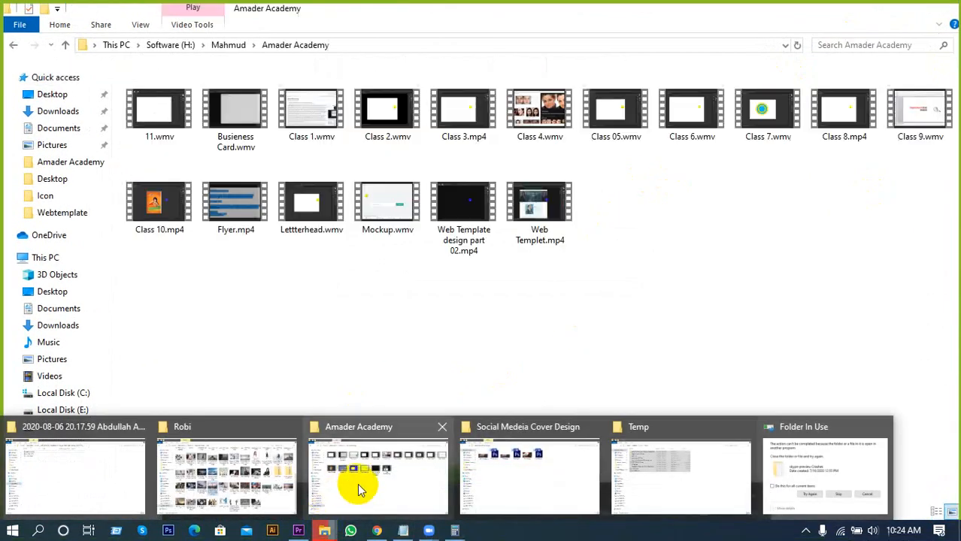
pyautogui.click(840, 451)
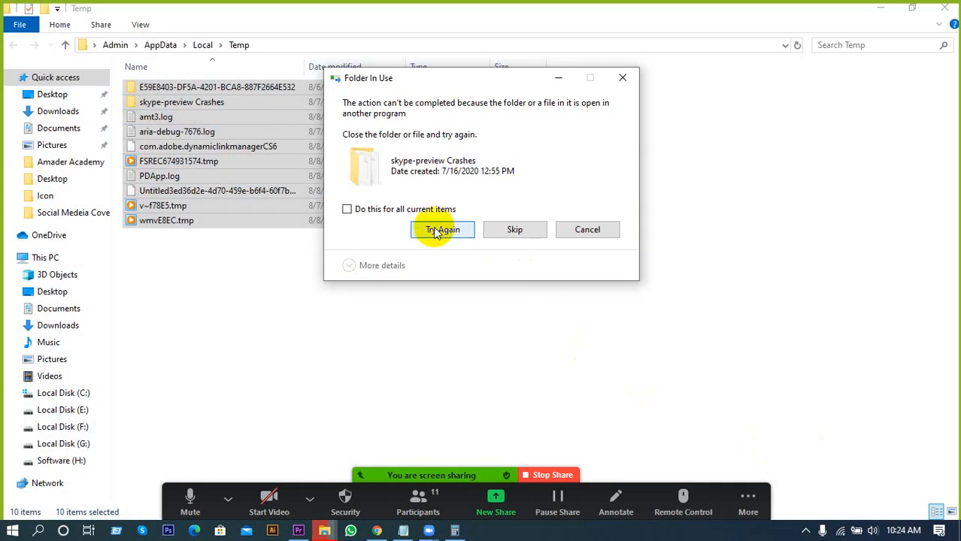
pyautogui.click(380, 213)
pyautogui.click(502, 225)
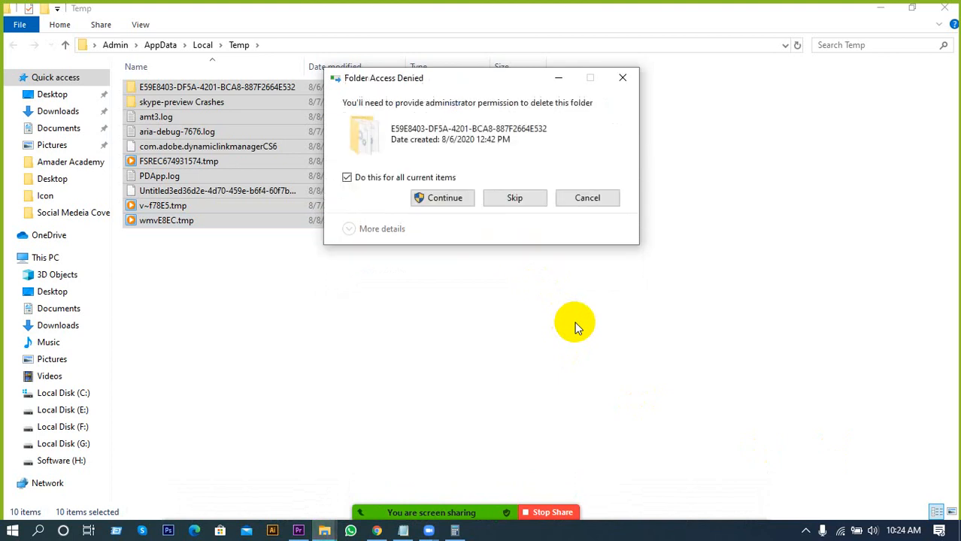
pyautogui.click(443, 197)
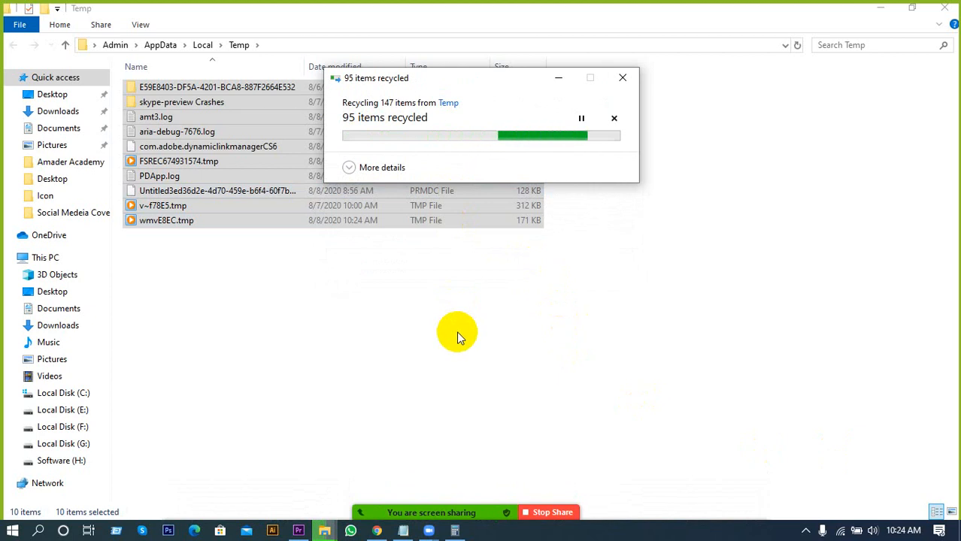
# Step: Close the Calculator and the untitled Notepad document without saving its text
pyautogui.moveTo(454, 531)
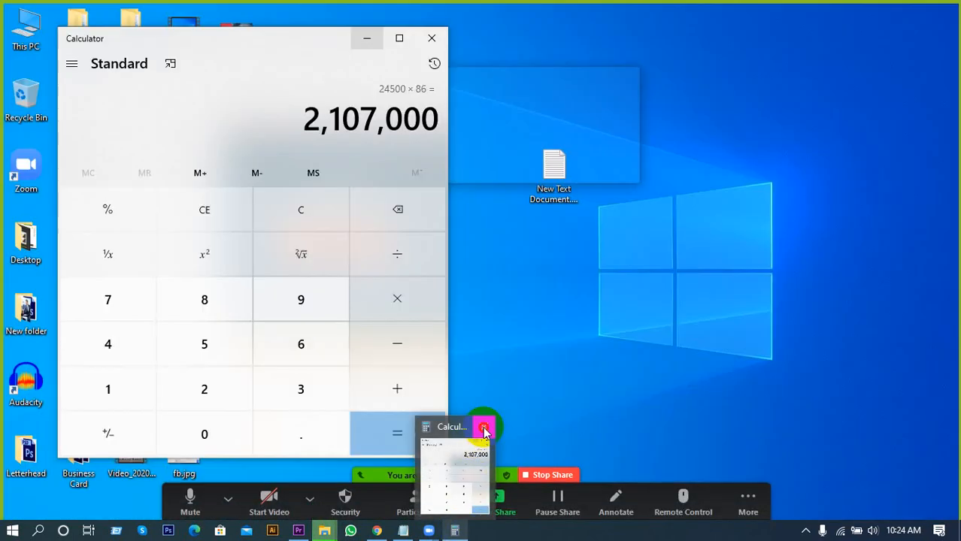
pyautogui.click(483, 430)
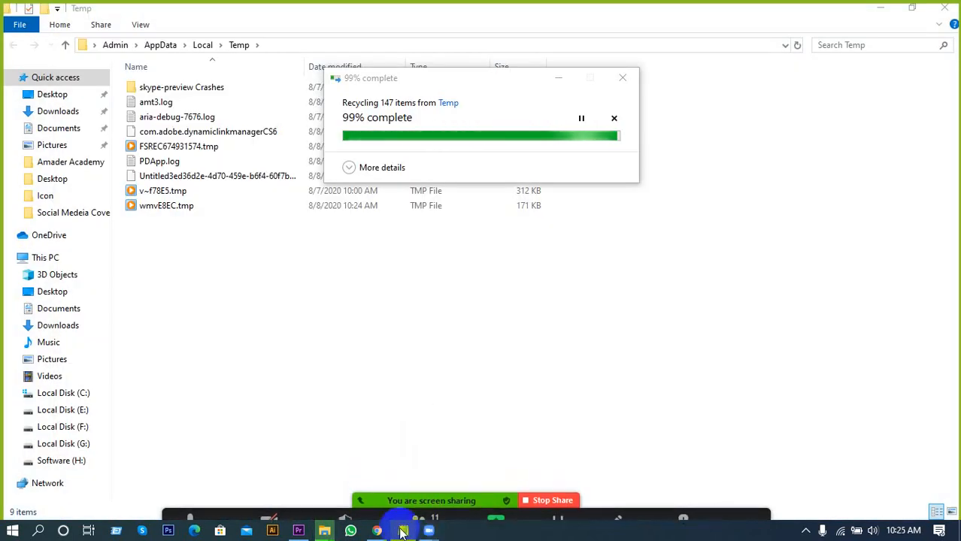
pyautogui.moveTo(402, 531)
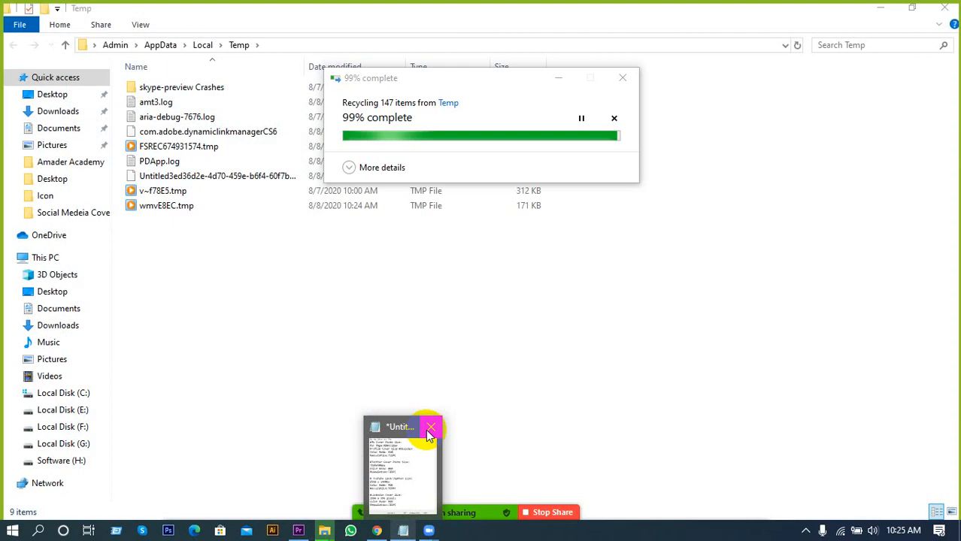
pyautogui.click(430, 432)
pyautogui.click(496, 268)
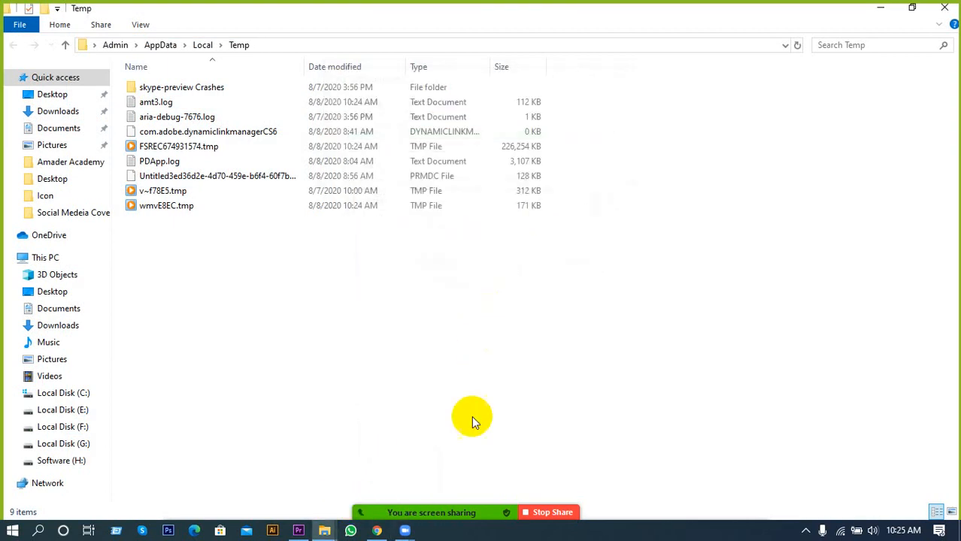
# Step: Switch to Chrome, close every tab except the advanced graphic design course page, and minimize the browser
pyautogui.moveTo(378, 531)
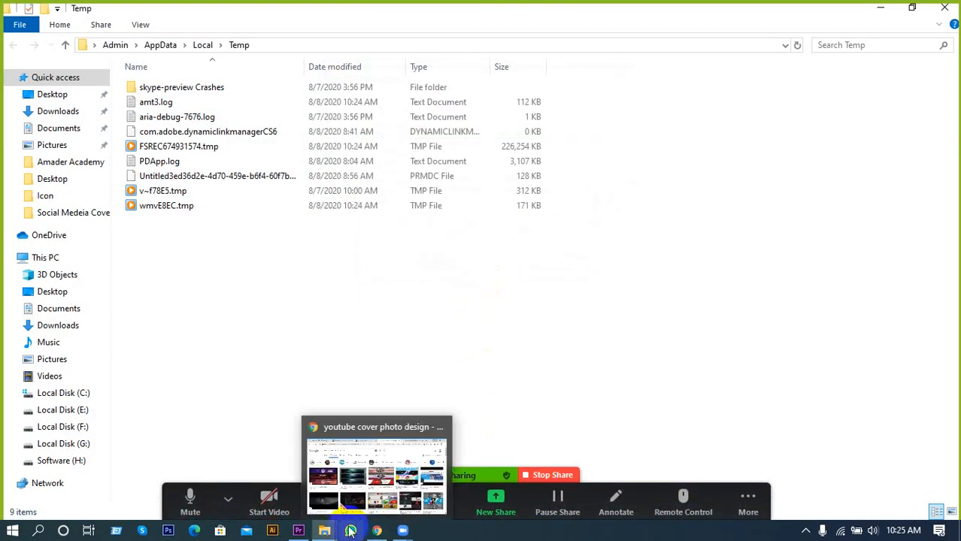
pyautogui.click(352, 488)
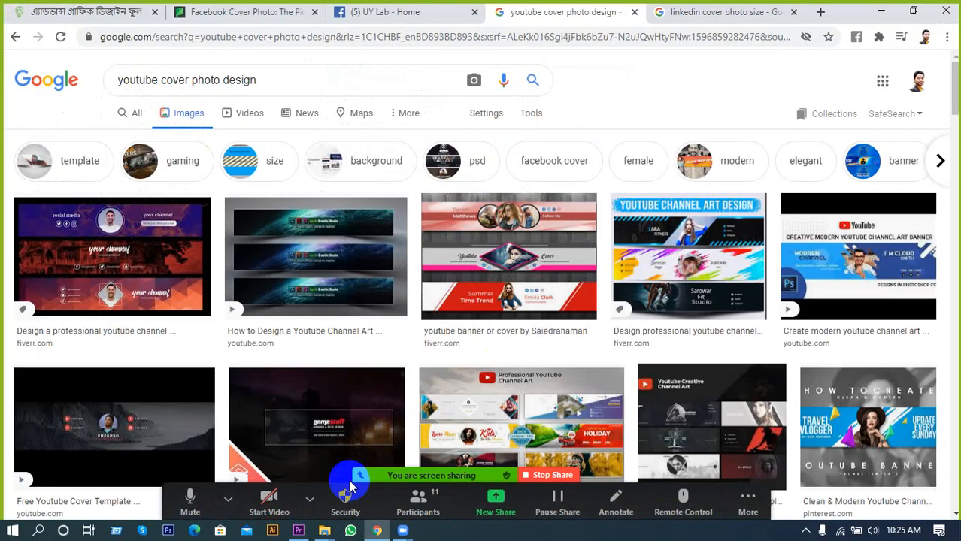
pyautogui.click(794, 13)
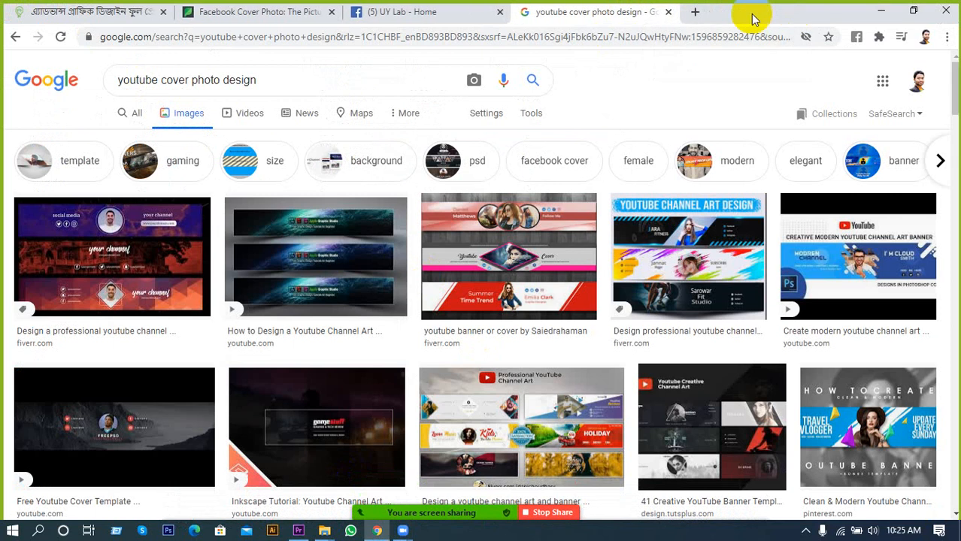
pyautogui.click(668, 13)
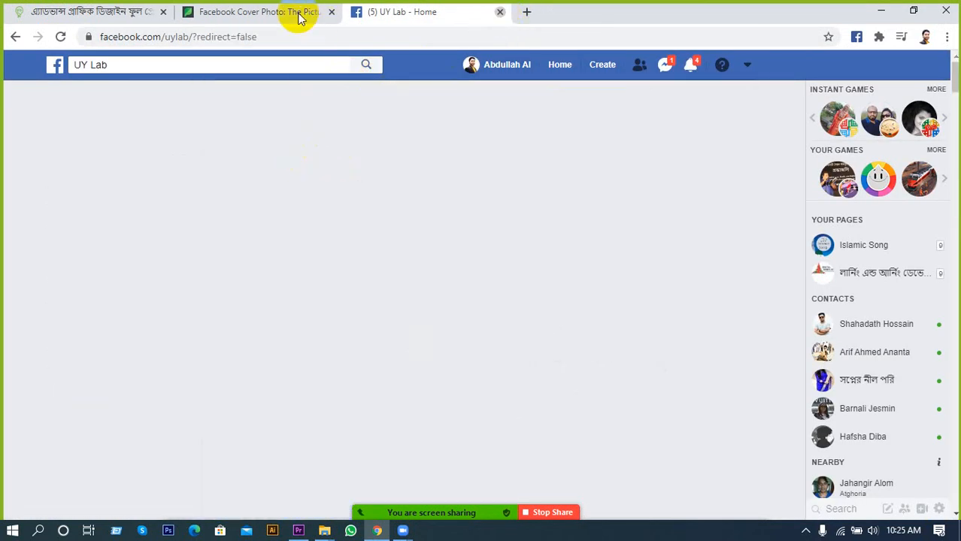
pyautogui.click(309, 13)
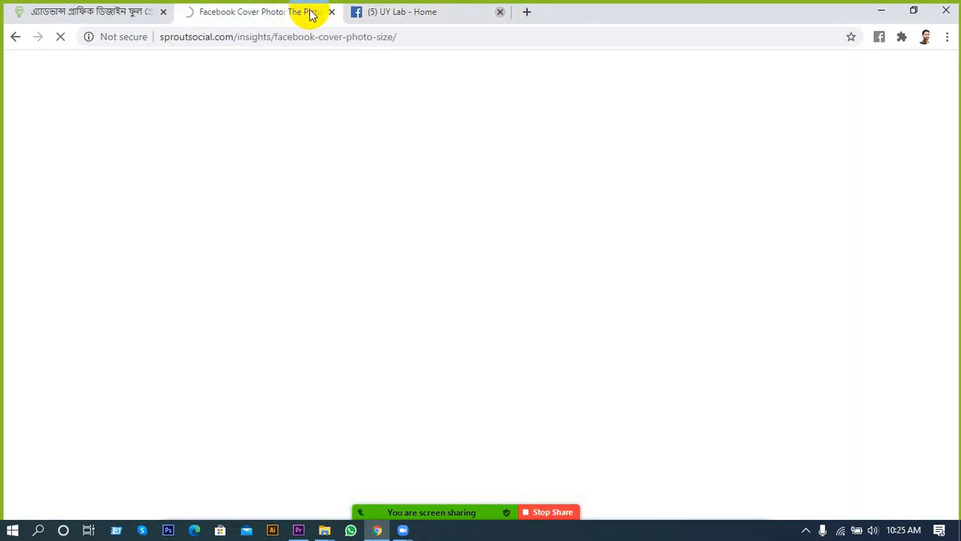
pyautogui.click(331, 11)
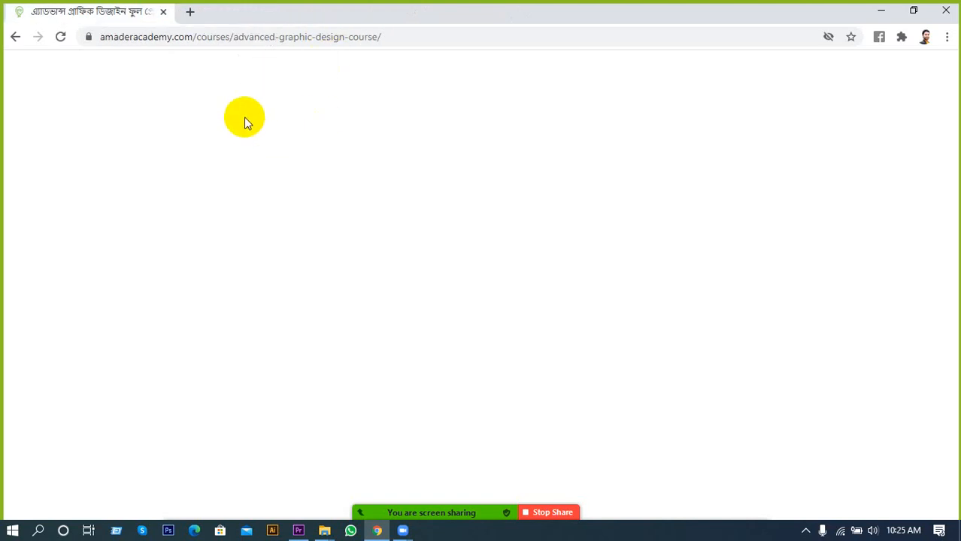
pyautogui.click(881, 11)
# Step: Close the Temp folder window and empty the Recycle Bin, skipping all items that need administrator permission
pyautogui.click(944, 7)
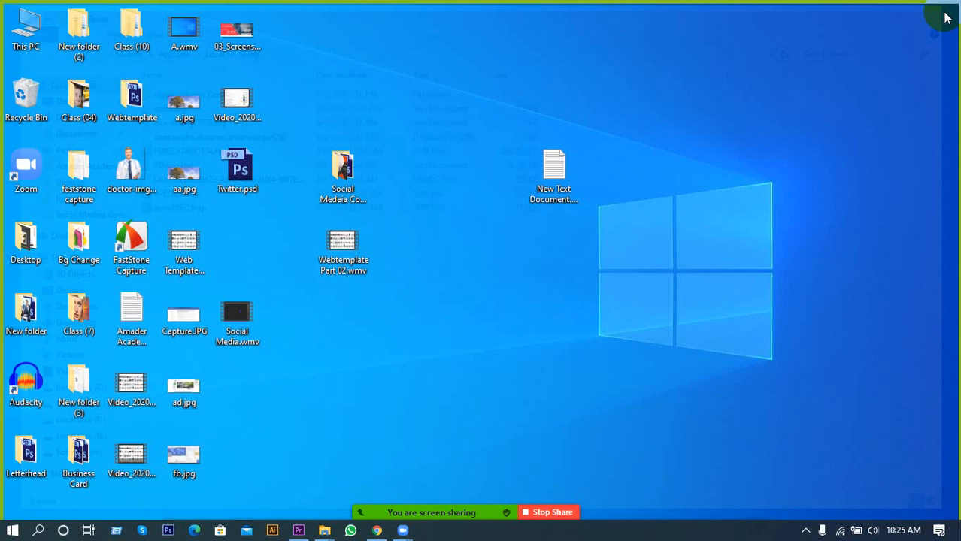
pyautogui.rightClick(16, 69)
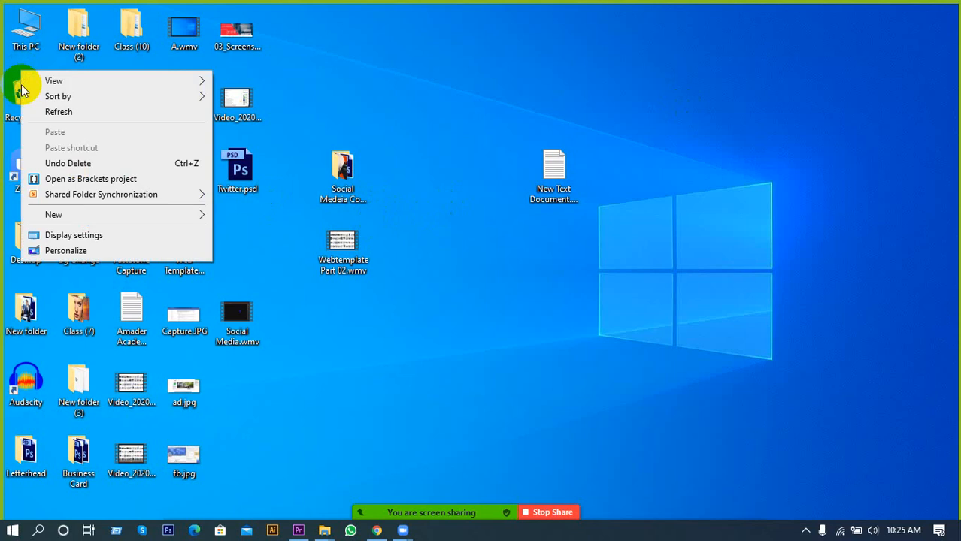
pyautogui.click(15, 89)
pyautogui.rightClick(17, 91)
pyautogui.click(42, 116)
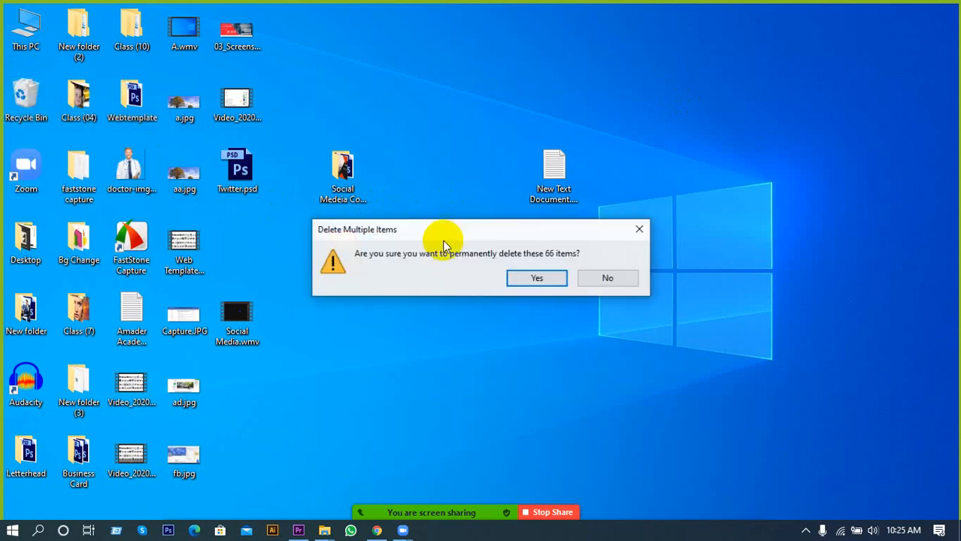
pyautogui.click(517, 288)
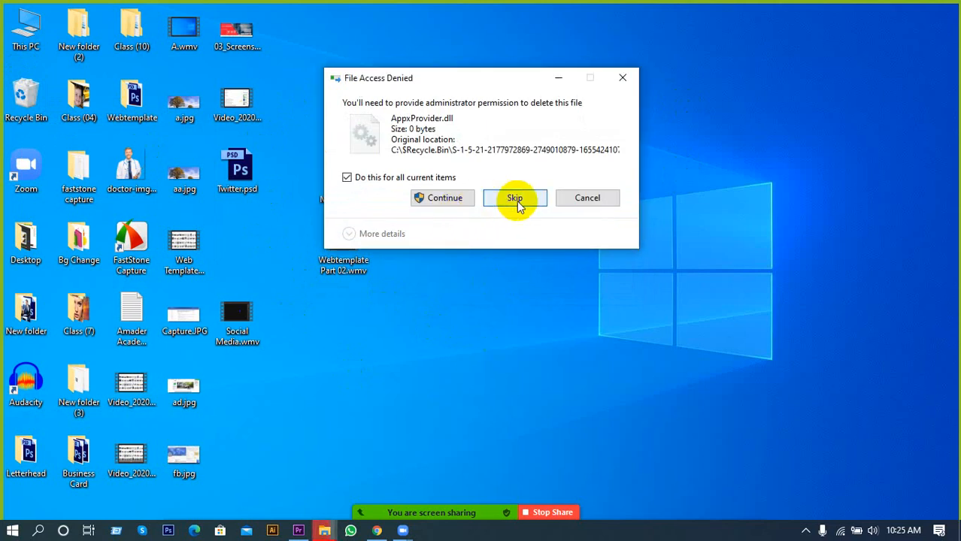
pyautogui.click(516, 199)
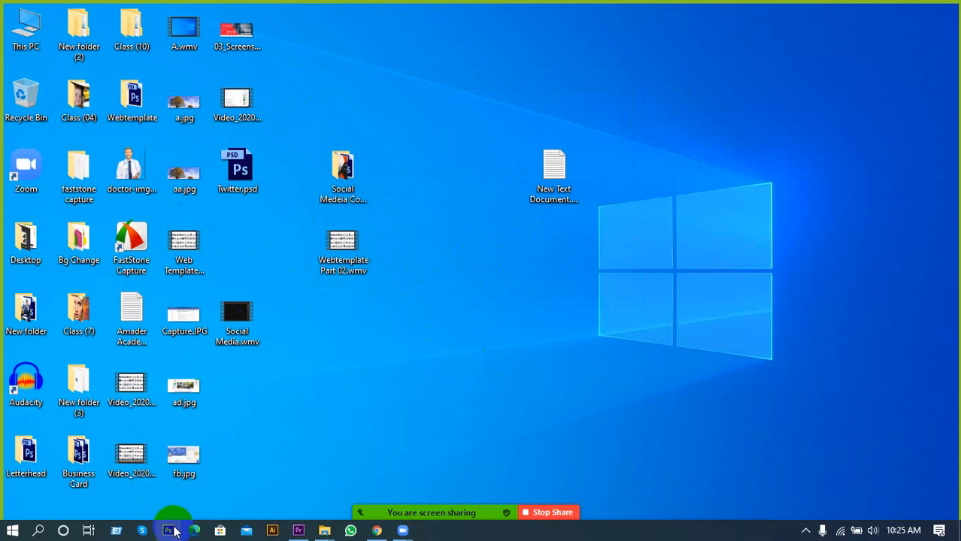
# Step: Open the Windows Temp folder by running the temp command, delete all its contents, and close the folder window
pyautogui.click(114, 532)
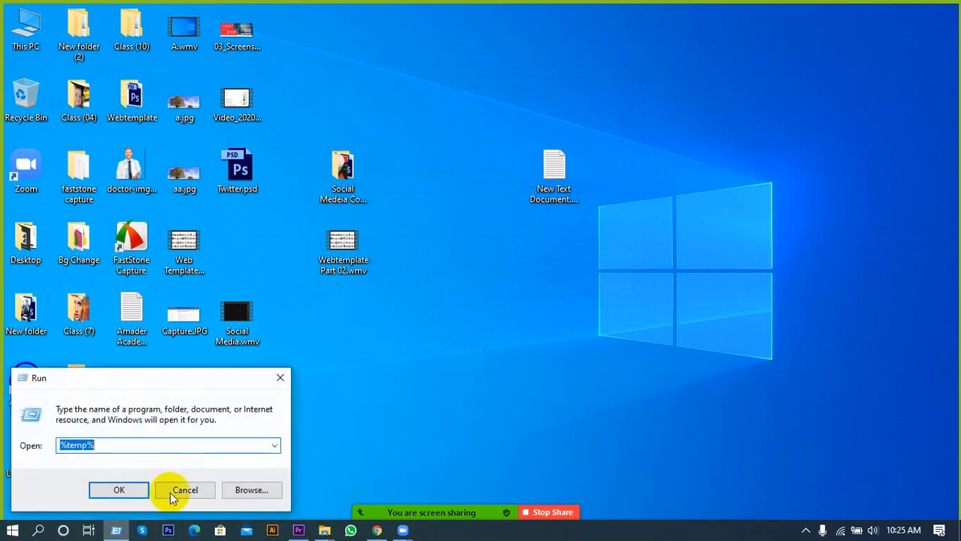
pyautogui.click(275, 446)
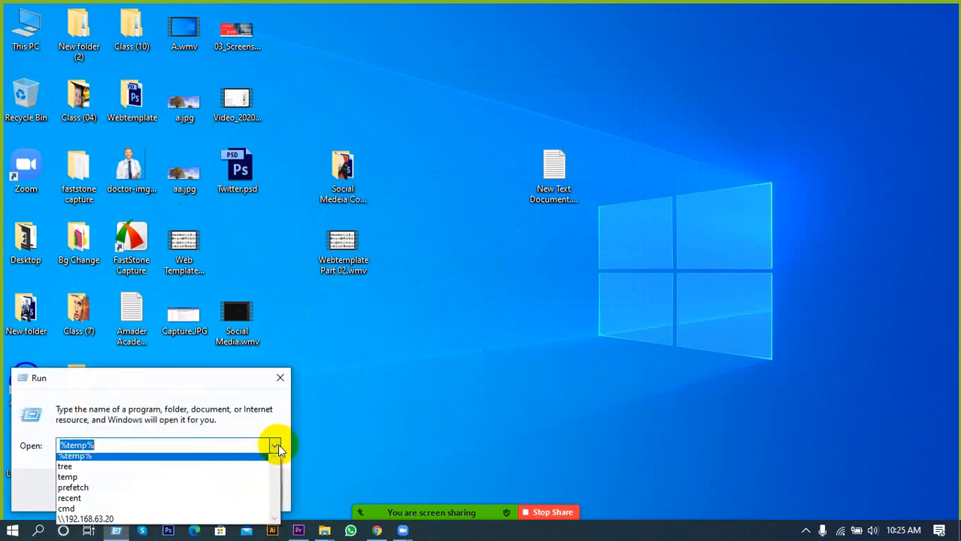
pyautogui.click(75, 482)
pyautogui.click(120, 490)
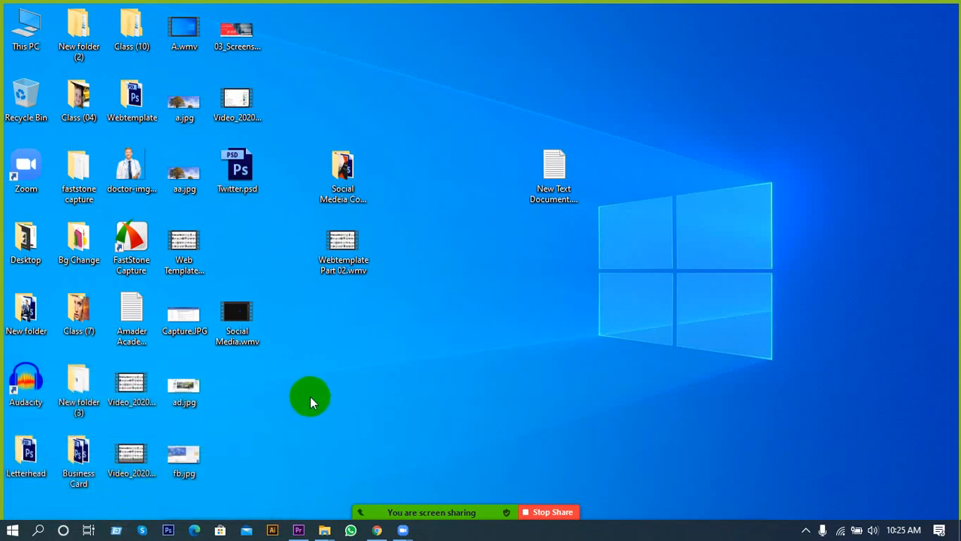
pyautogui.hotkey('ctrl', 'a')
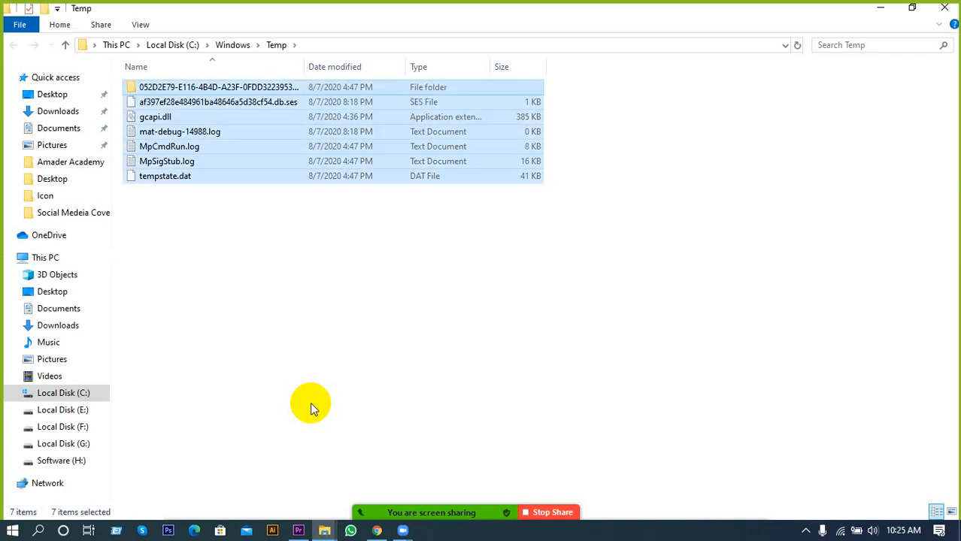
pyautogui.press('Delete')
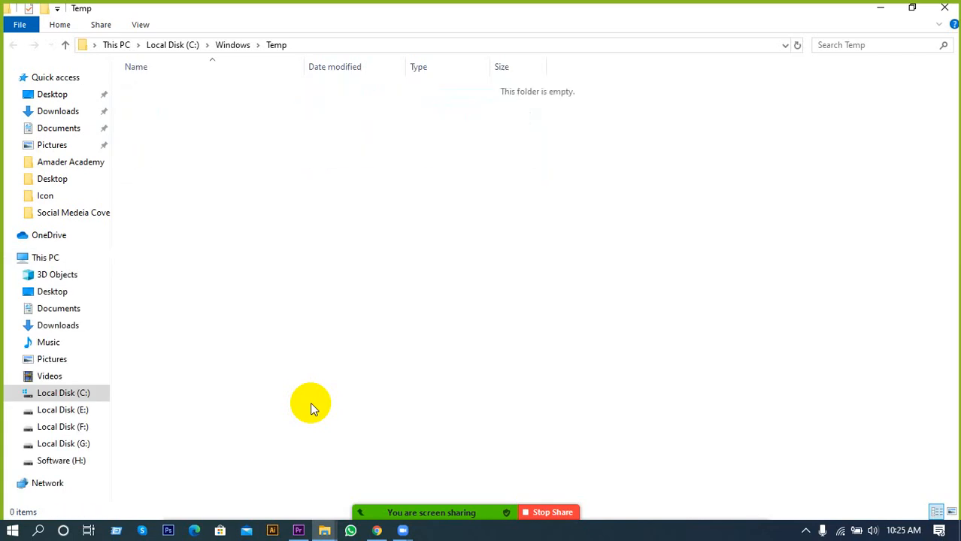
pyautogui.click(944, 7)
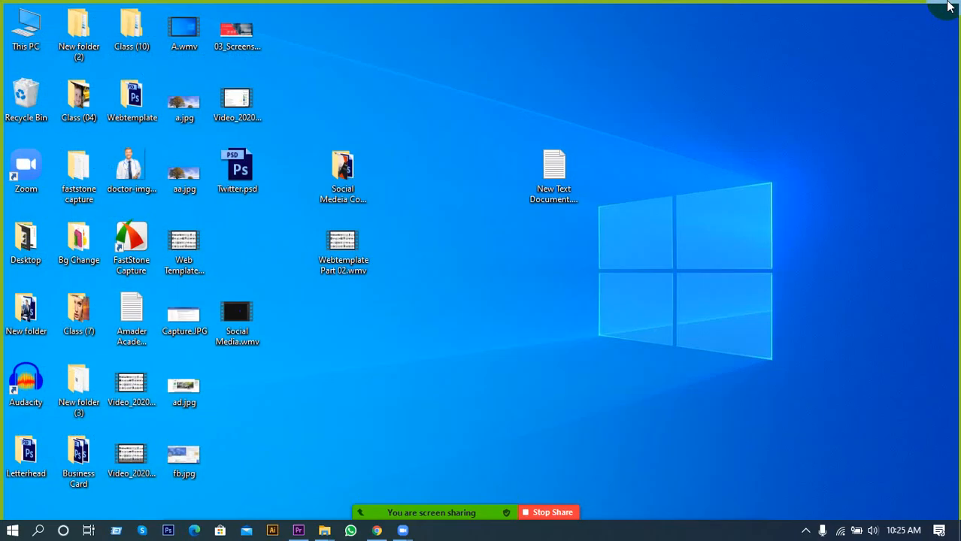
# Step: Run the prefetch command, delete everything in the Prefetch folder while skipping all in-use files, and close the folder window
pyautogui.click(117, 530)
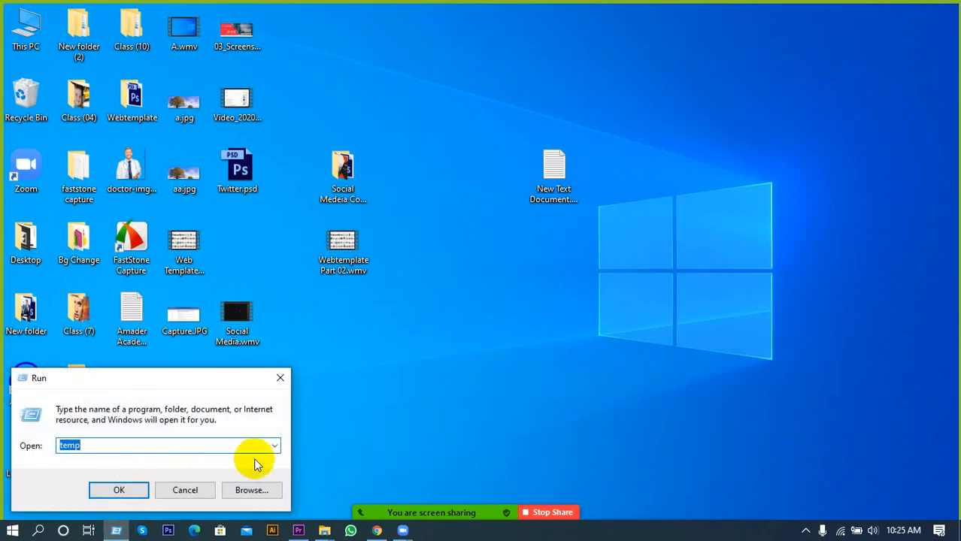
pyautogui.click(272, 450)
pyautogui.click(75, 488)
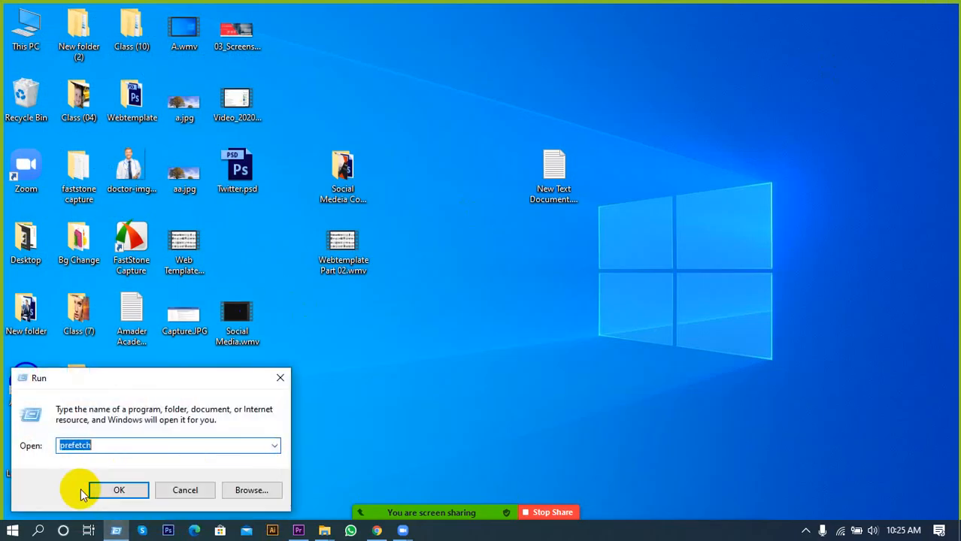
pyautogui.click(94, 490)
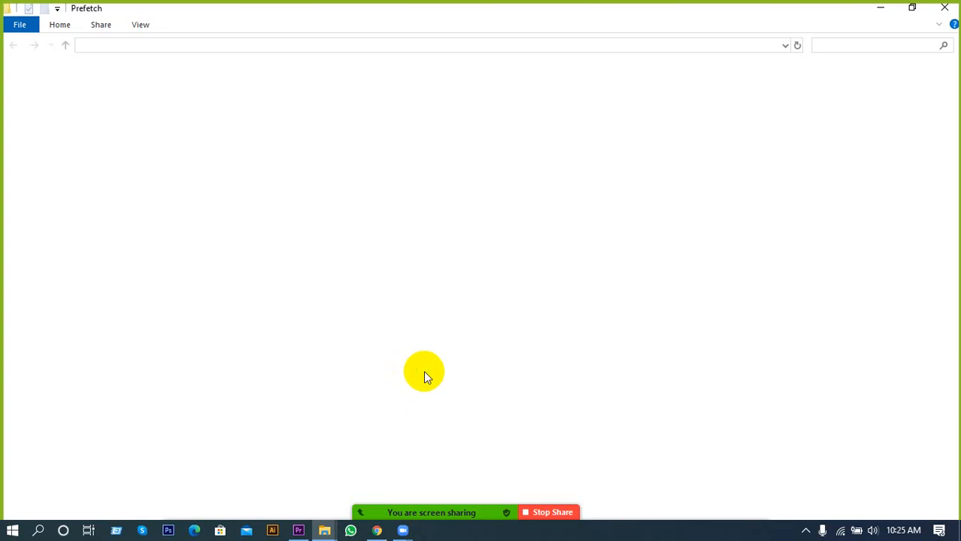
pyautogui.hotkey('ctrl', 'a')
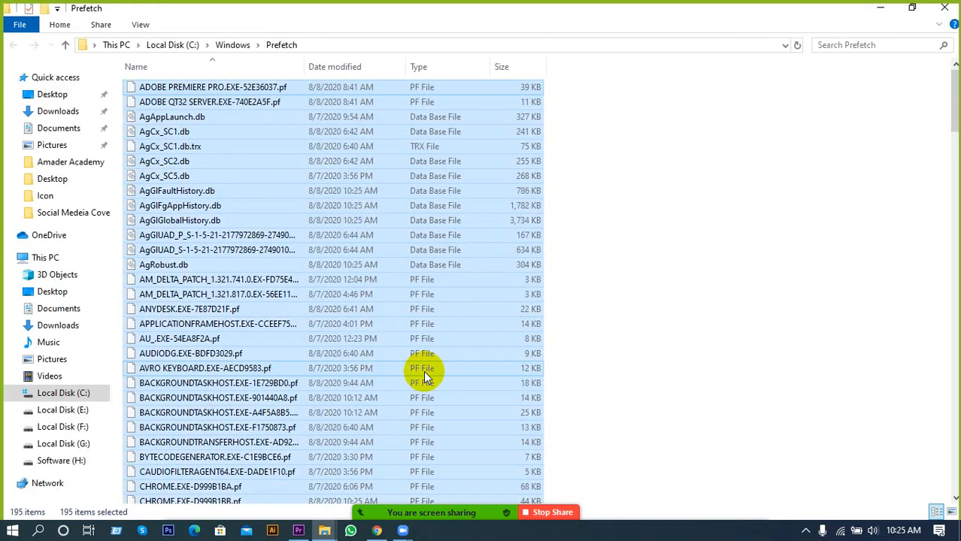
pyautogui.press('Delete')
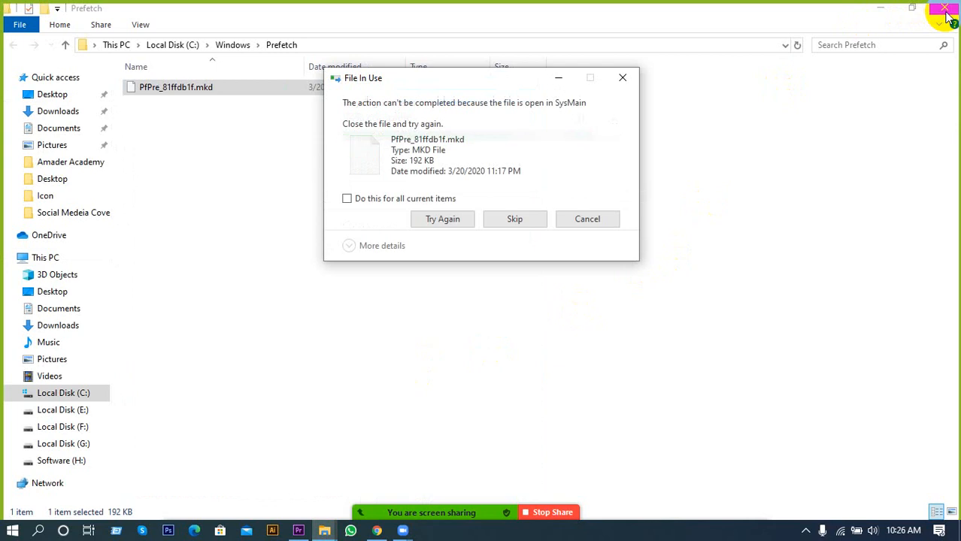
pyautogui.click(376, 199)
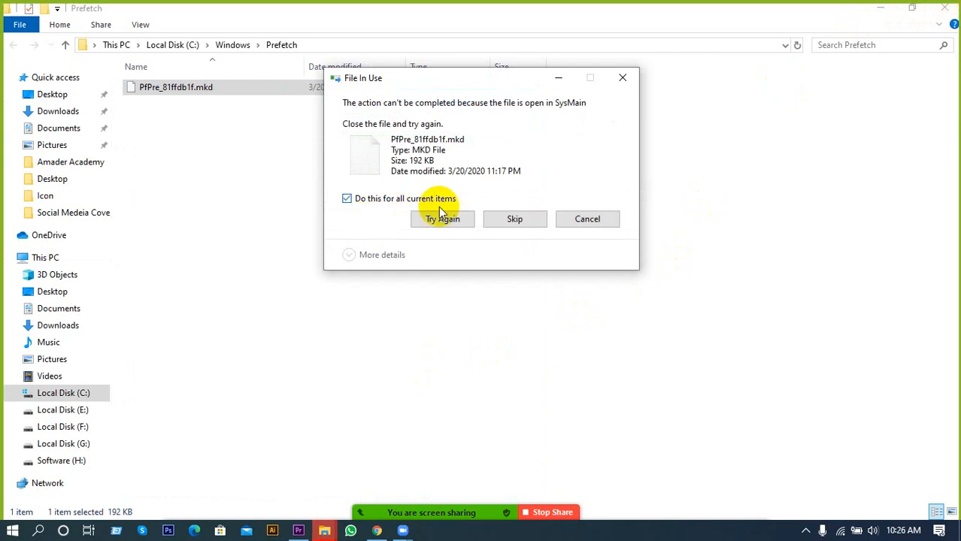
pyautogui.click(514, 218)
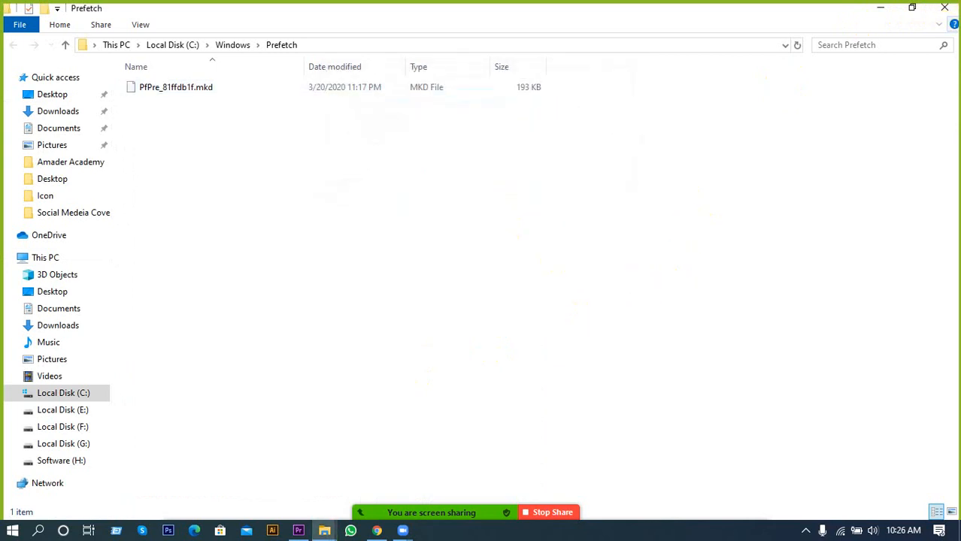
pyautogui.click(944, 8)
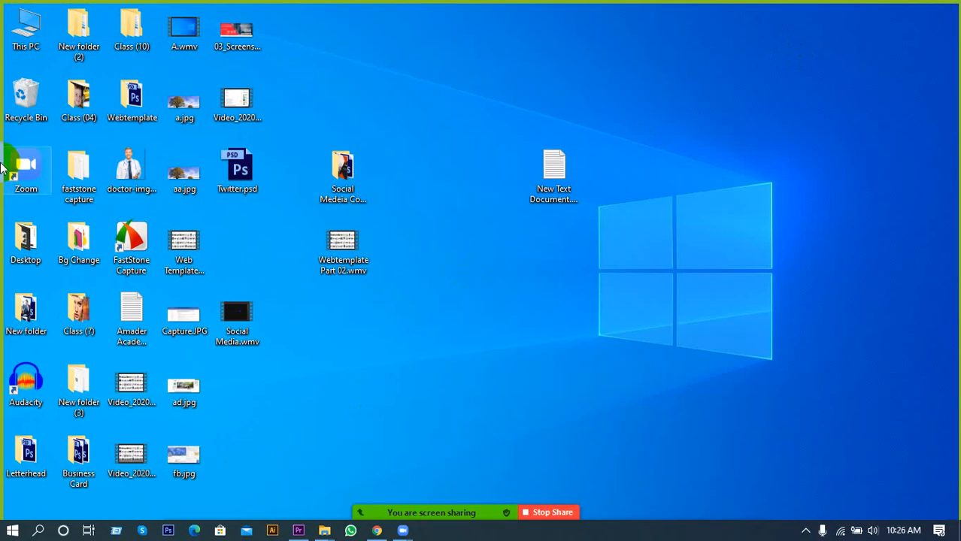
# Step: Empty the Recycle Bin and agree to permanently delete all its items
pyautogui.rightClick(30, 94)
pyautogui.click(45, 116)
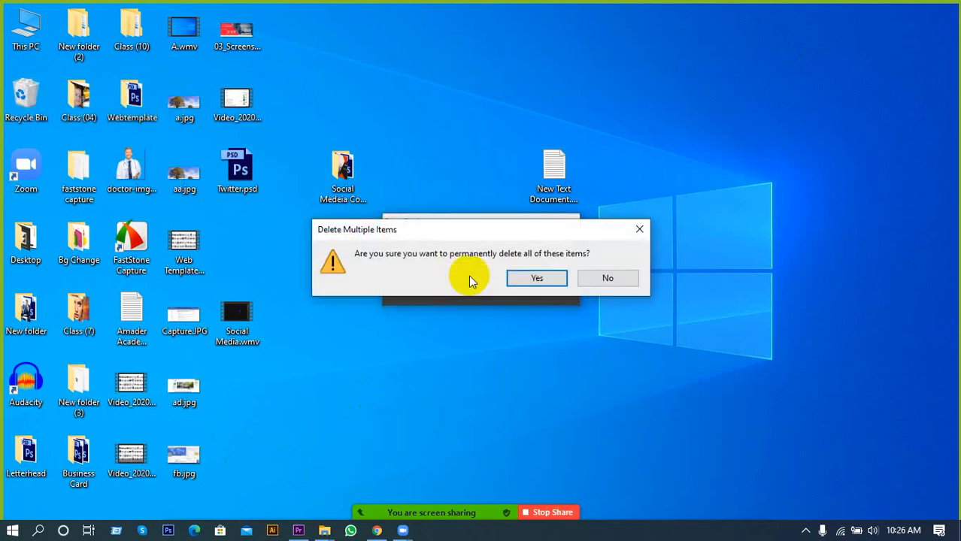
pyautogui.click(515, 277)
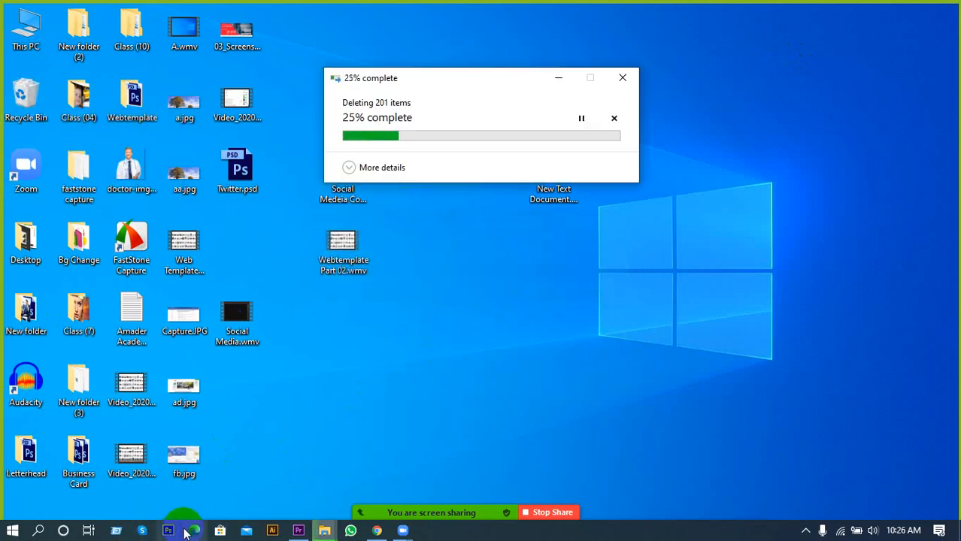
# Step: Run the recent command, delete all items in the Recent folder, and close the folder window
pyautogui.click(118, 534)
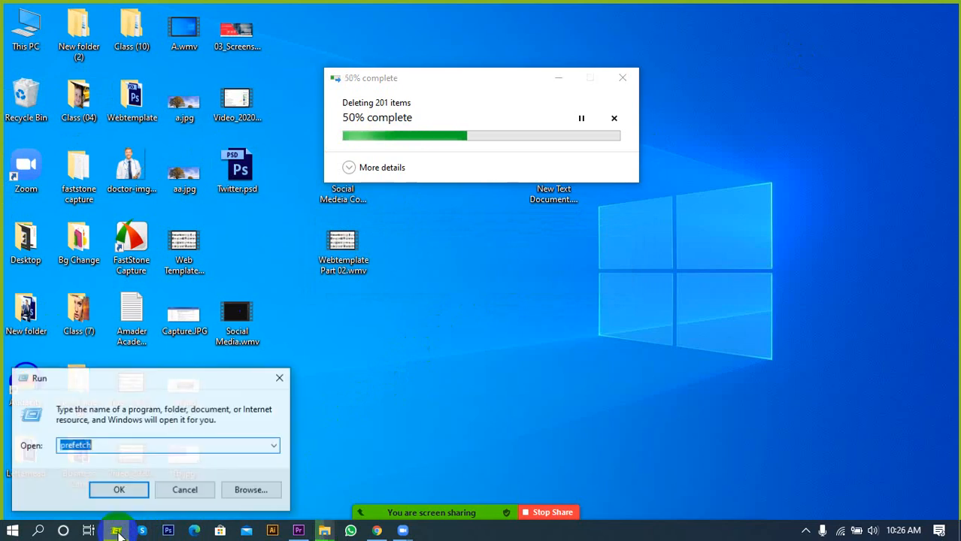
pyautogui.click(274, 447)
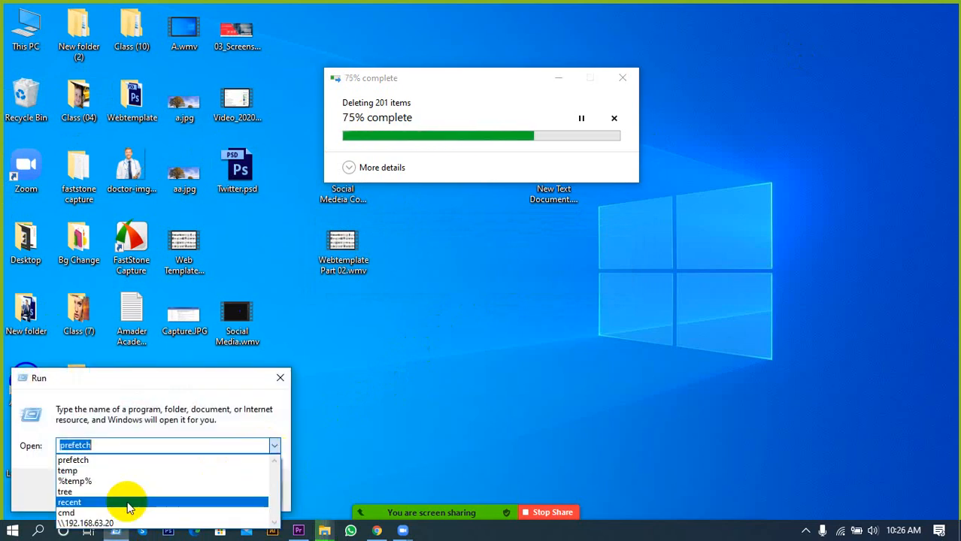
pyautogui.click(78, 501)
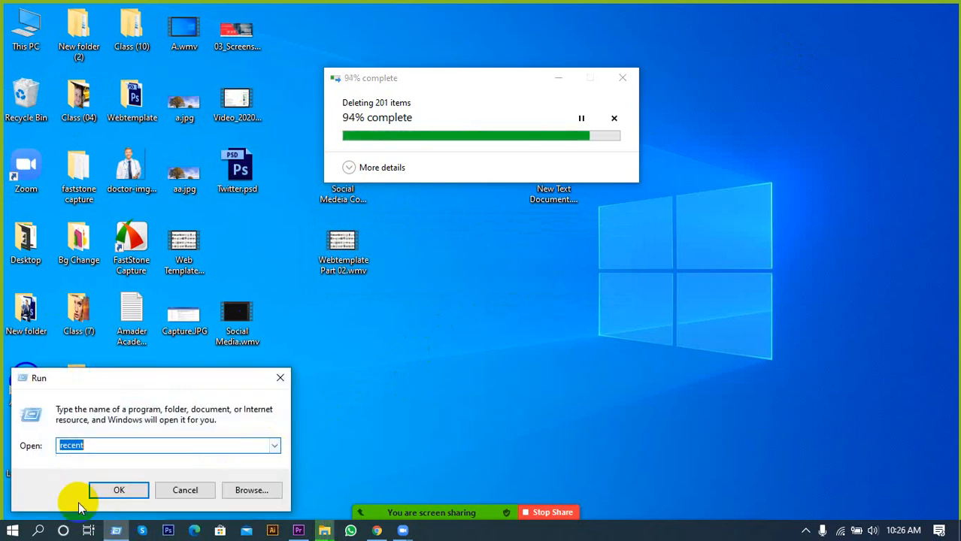
pyautogui.click(114, 487)
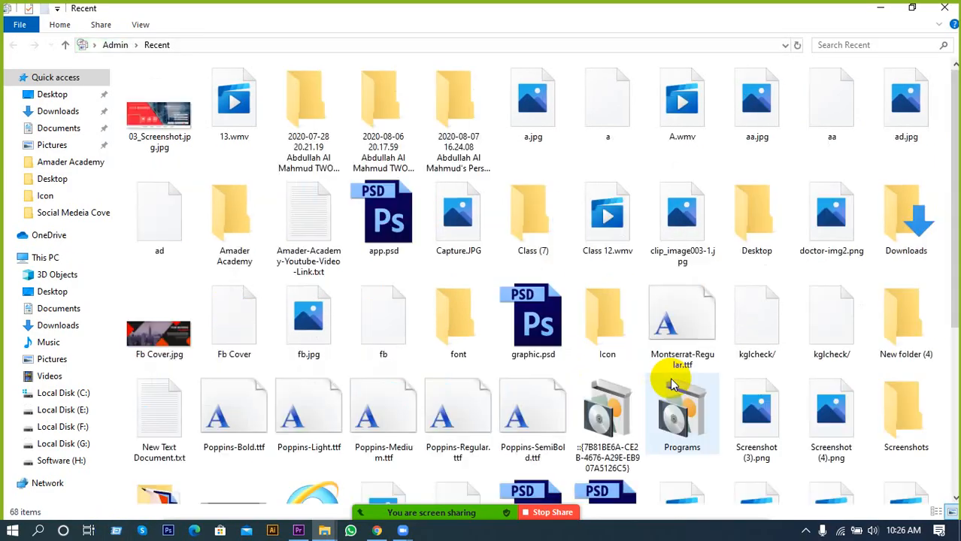
pyautogui.hotkey('ctrl', 'a')
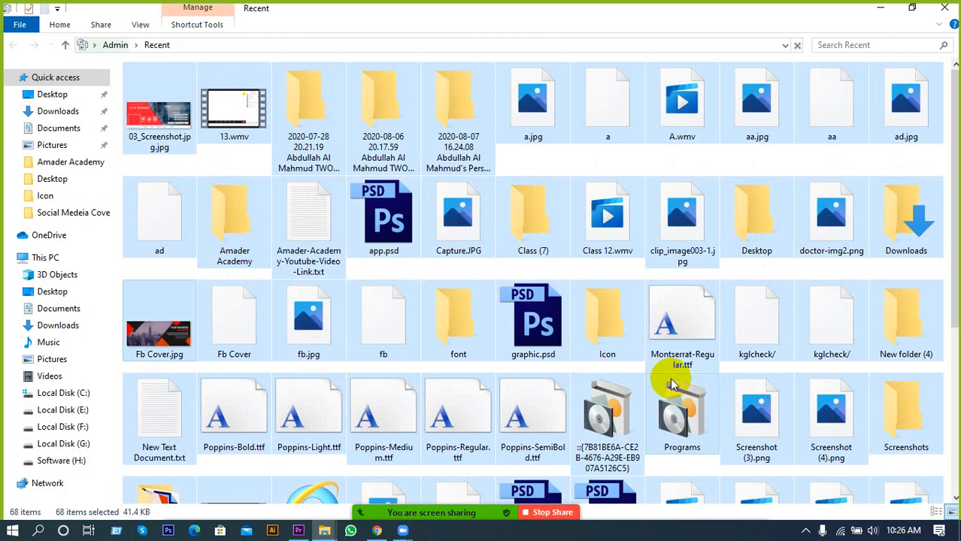
pyautogui.press('Delete')
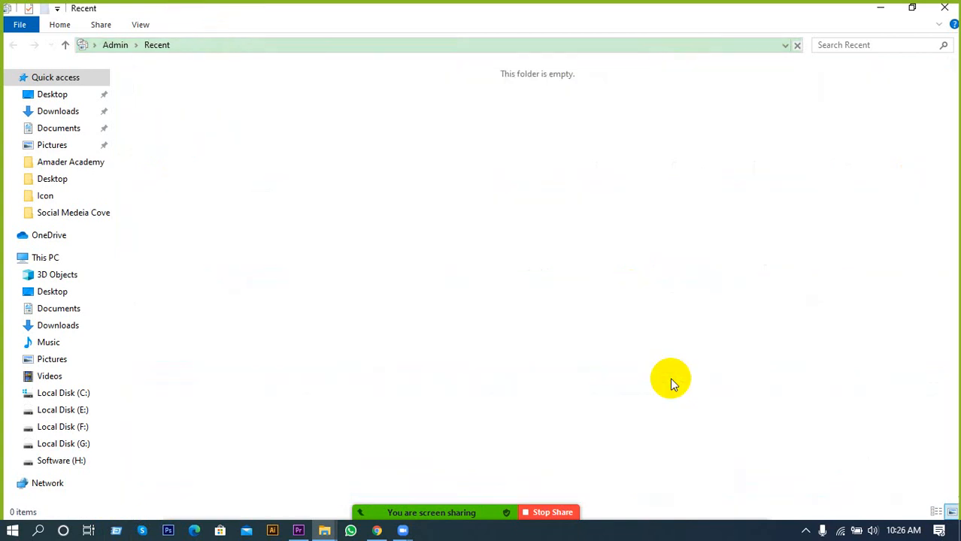
pyautogui.click(944, 7)
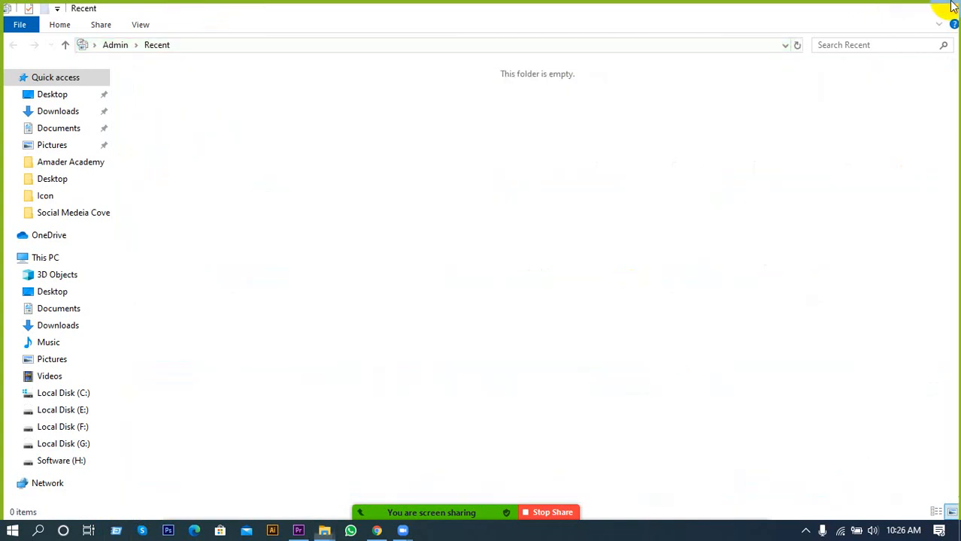
# Step: Refresh the desktop three times
pyautogui.rightClick(448, 235)
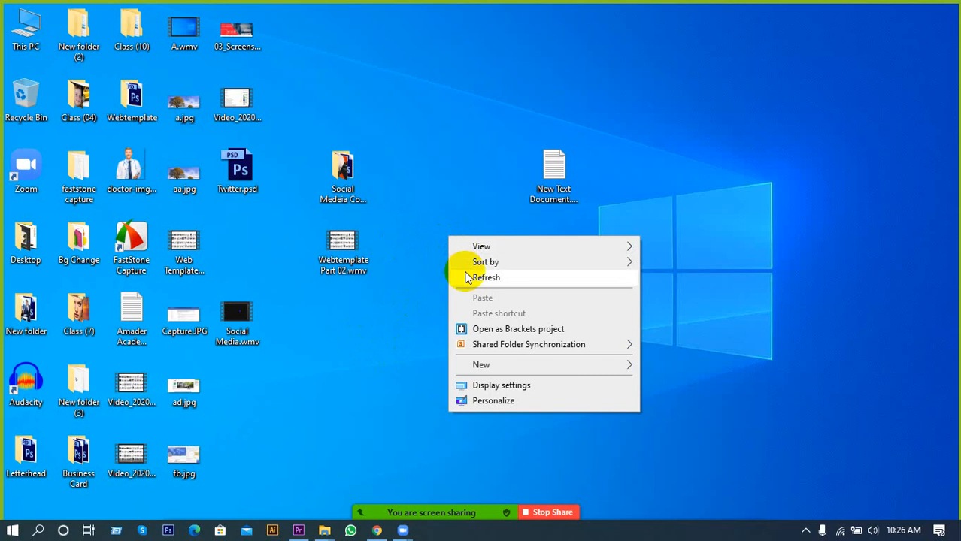
pyautogui.click(470, 271)
pyautogui.rightClick(385, 333)
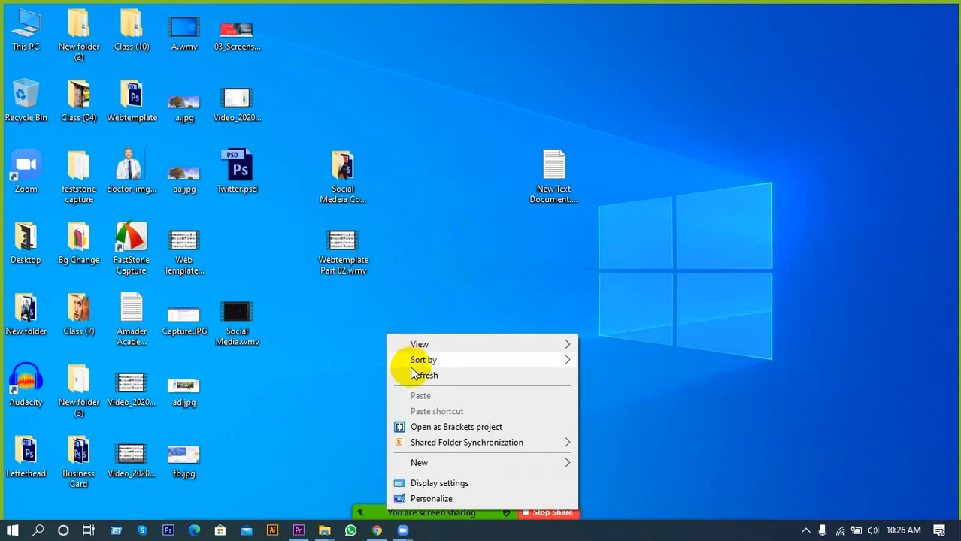
pyautogui.click(415, 375)
pyautogui.rightClick(409, 257)
pyautogui.click(444, 301)
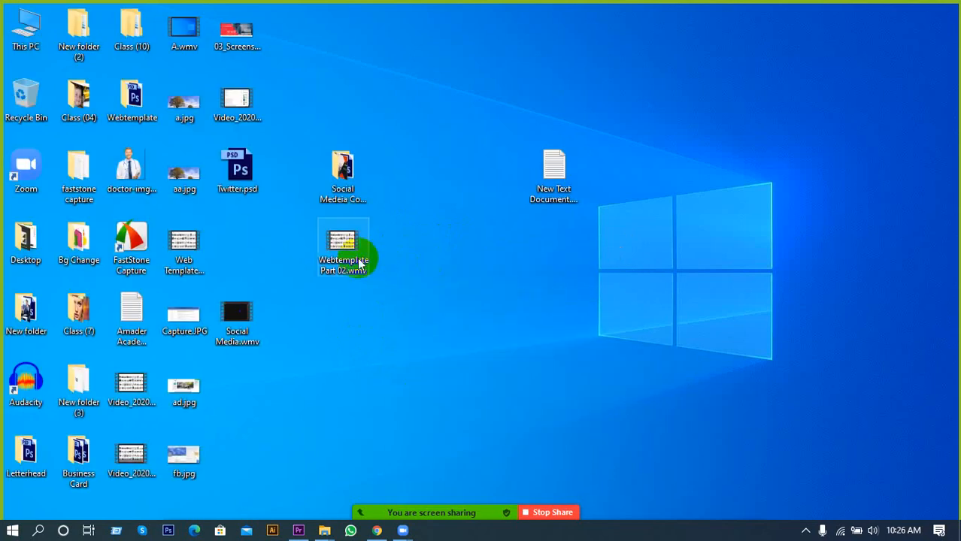
# Step: Move Webtemplate Part 02.wmv, the Social Medeia folder and the New Text Document into the free slots of the desktop's fifth icon column
pyautogui.moveTo(360, 257); pyautogui.dragTo(238, 247)
pyautogui.moveTo(336, 194); pyautogui.dragTo(239, 376)
pyautogui.moveTo(539, 184); pyautogui.dragTo(258, 453)
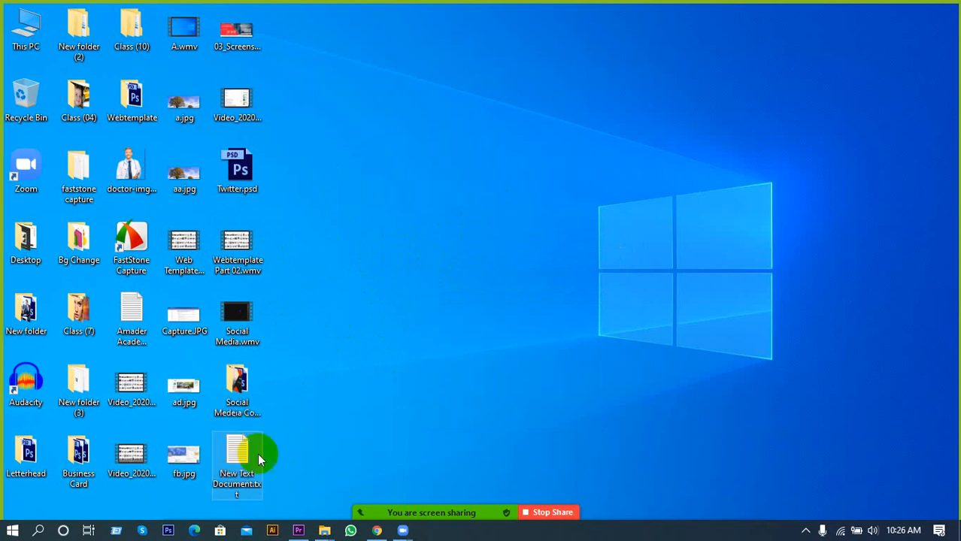
# Step: Refresh the desktop with the rearranged icons
pyautogui.rightClick(388, 257)
pyautogui.click(393, 268)
pyautogui.rightClick(393, 269)
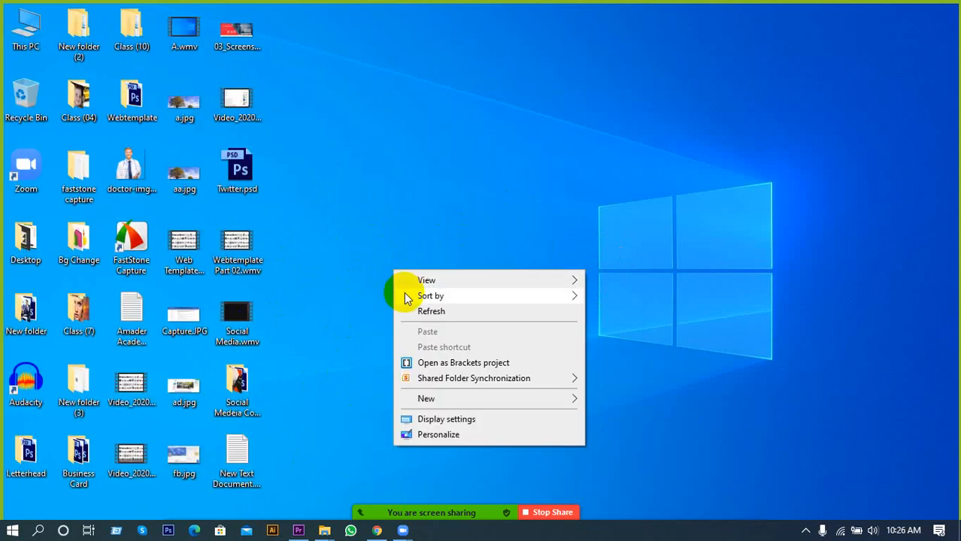
pyautogui.click(405, 309)
# Step: Run the tree command three times in a row from the Run dialog
pyautogui.click(117, 527)
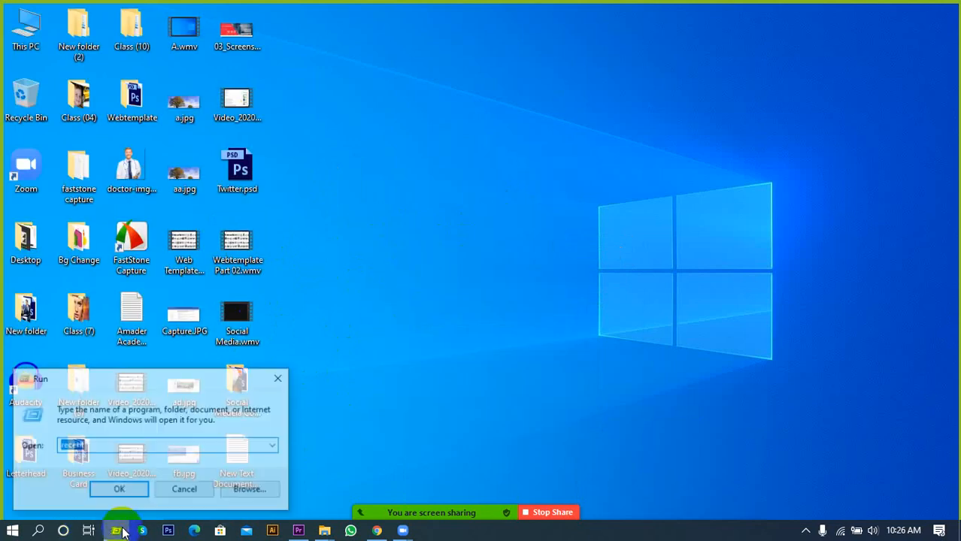
pyautogui.click(269, 446)
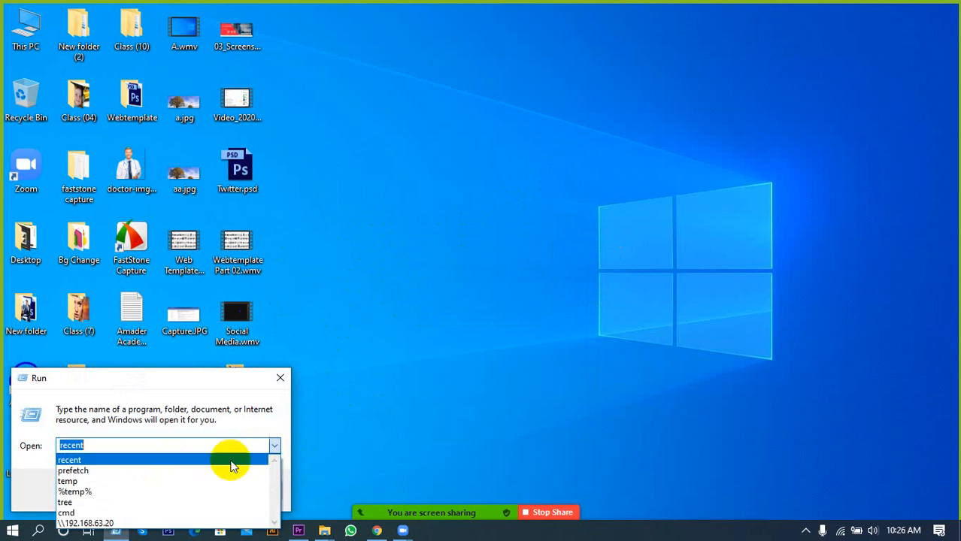
pyautogui.click(60, 498)
pyautogui.click(109, 492)
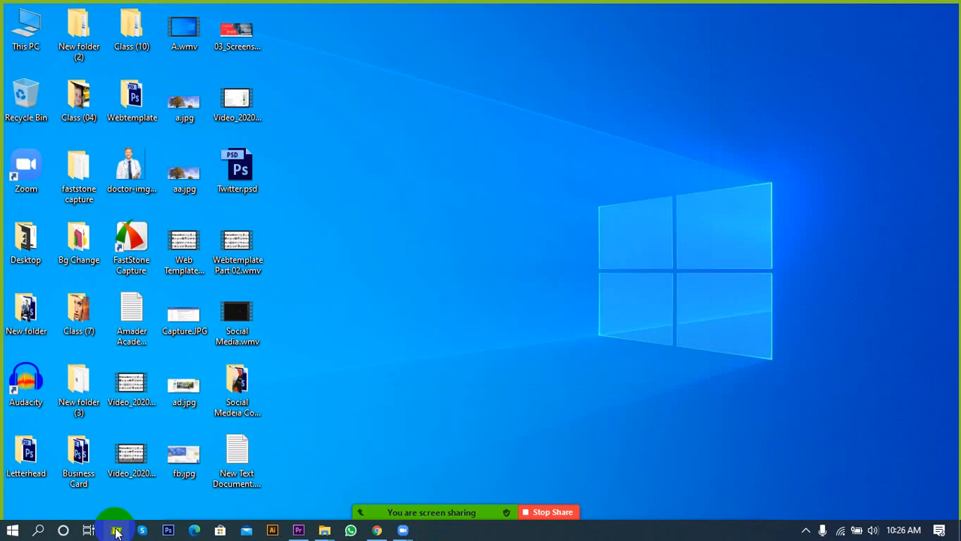
pyautogui.click(115, 529)
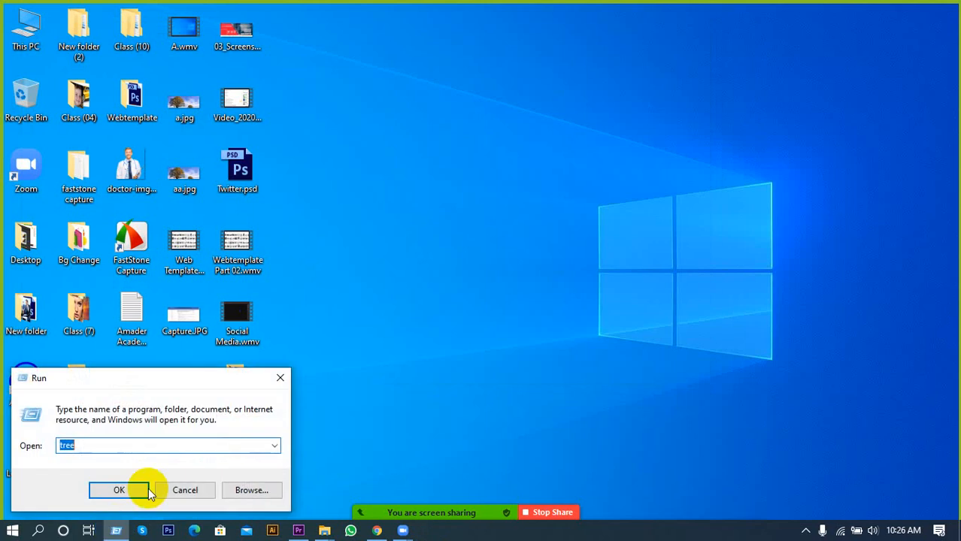
pyautogui.click(131, 488)
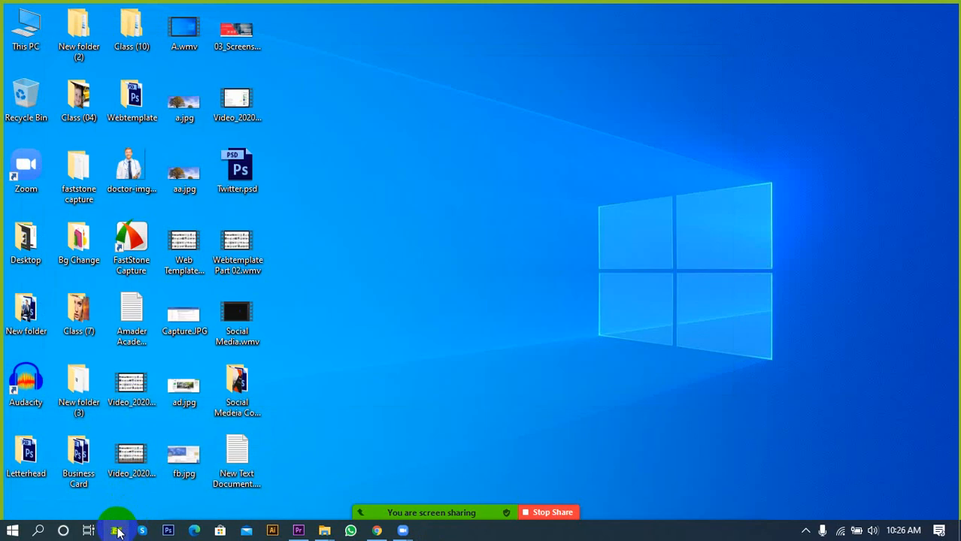
pyautogui.click(115, 530)
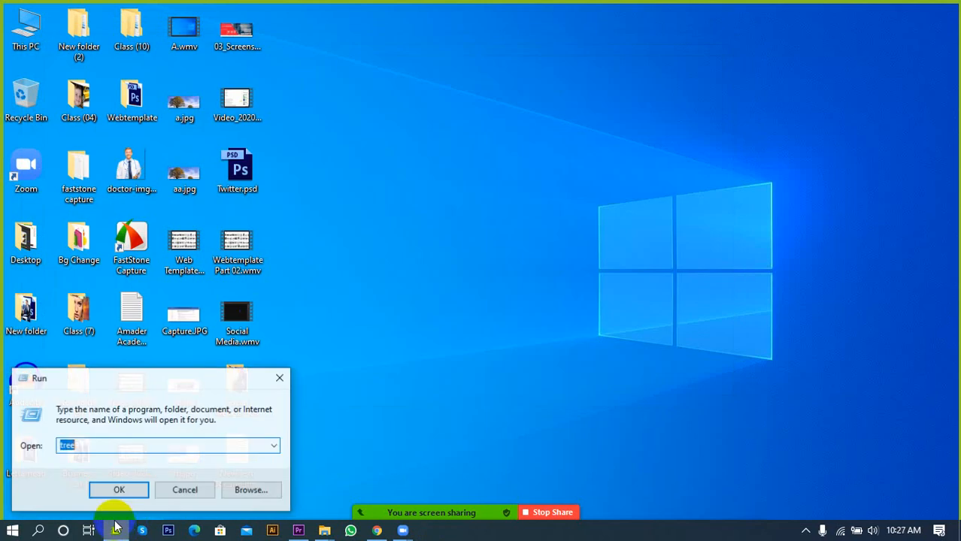
pyautogui.click(115, 490)
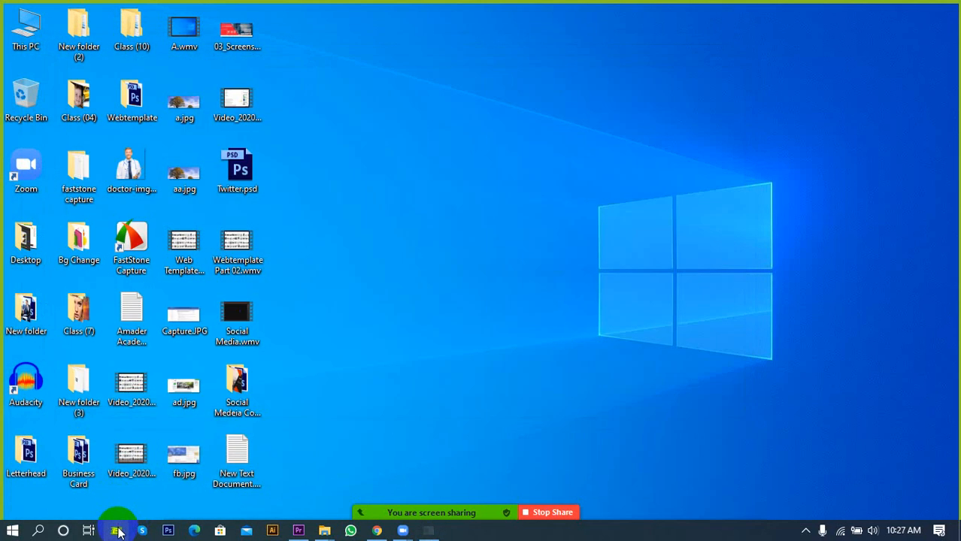
# Step: Run the tree command once more from the Run dialog and close all four open File Explorer windows
pyautogui.click(116, 530)
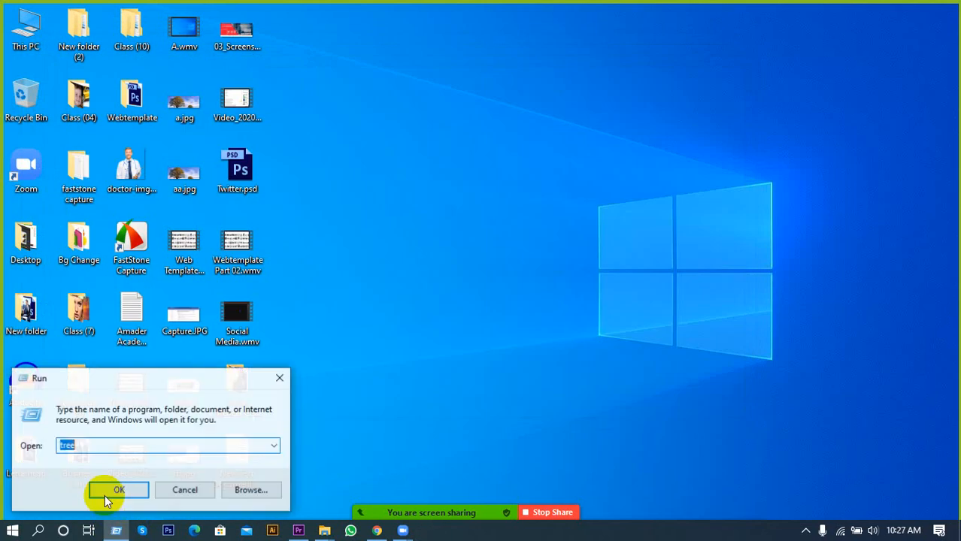
pyautogui.click(106, 493)
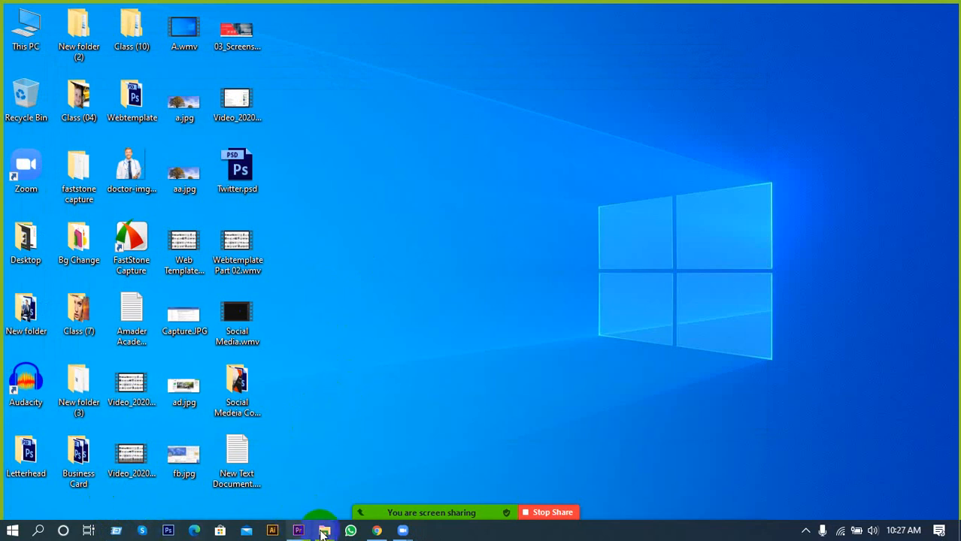
pyautogui.moveTo(323, 529)
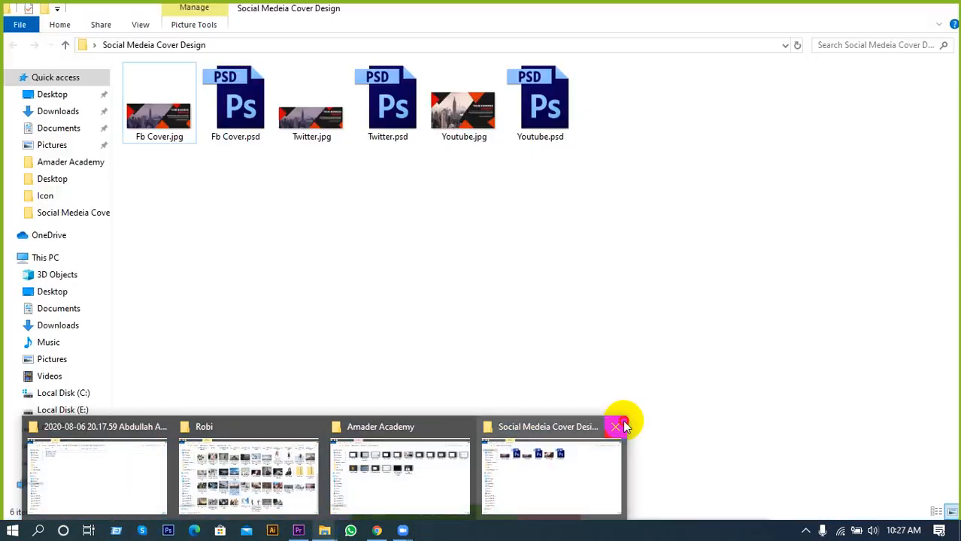
pyautogui.click(614, 426)
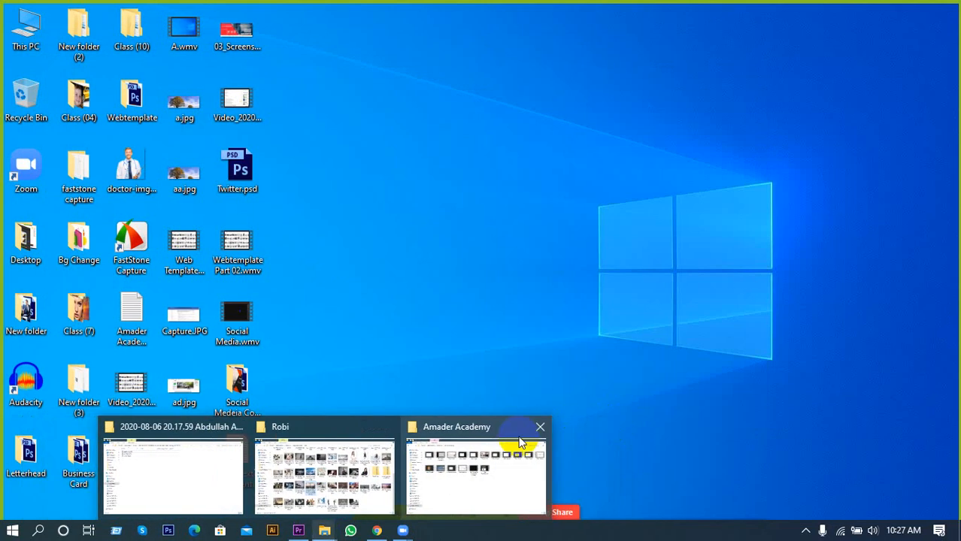
pyautogui.click(541, 426)
pyautogui.click(456, 432)
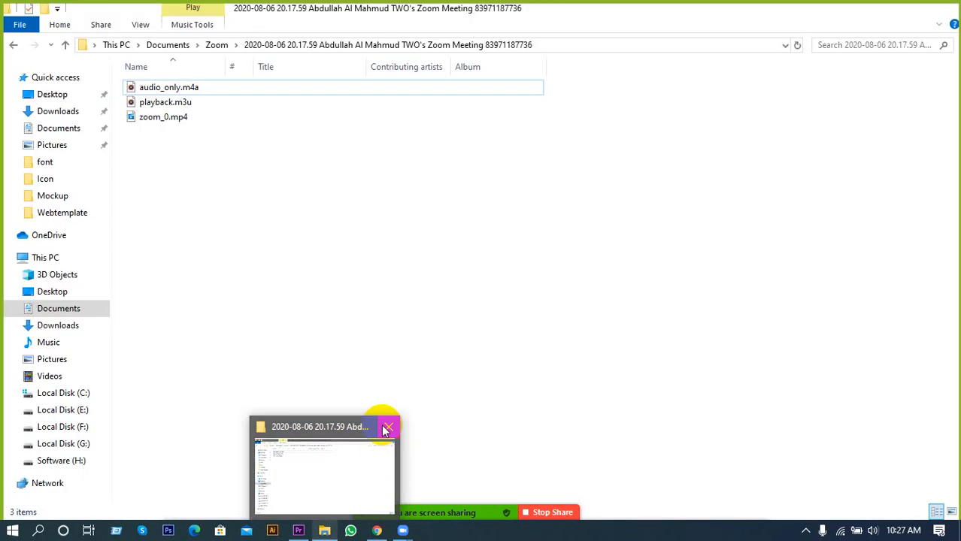
pyautogui.click(384, 428)
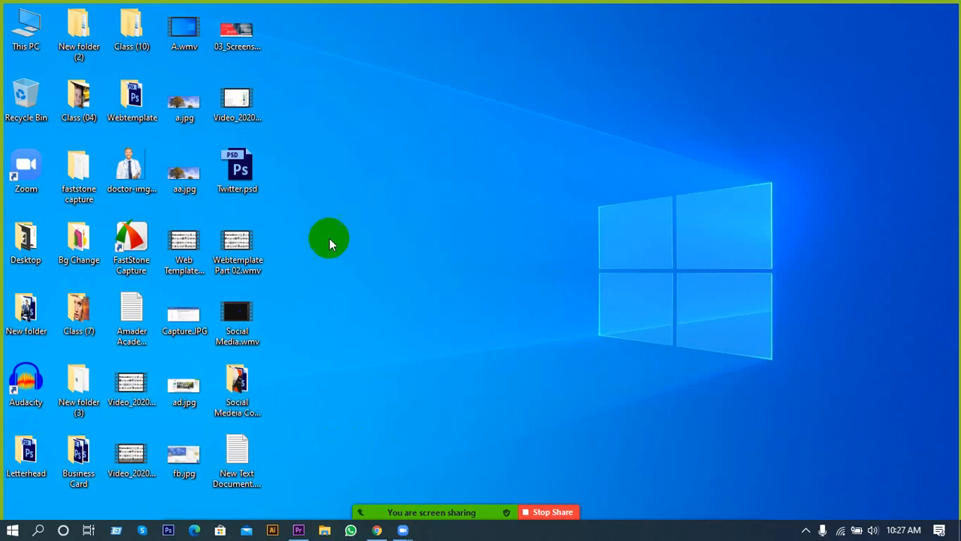
# Step: Refresh the desktop twice in a row
pyautogui.rightClick(360, 189)
pyautogui.click(396, 229)
pyautogui.rightClick(396, 228)
pyautogui.click(431, 268)
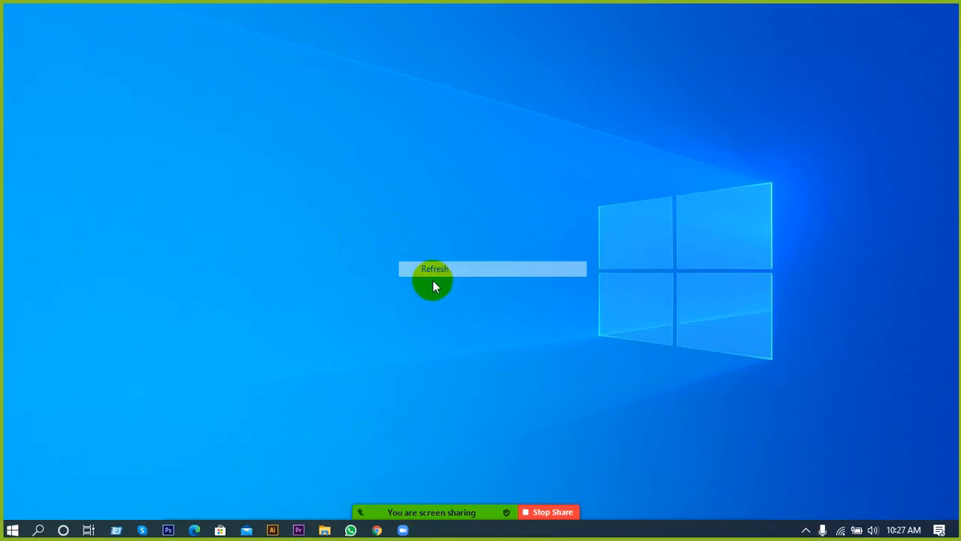
# Step: Launch Photoshop, and check the Zoom meeting's participants list before minimizing it
pyautogui.click(168, 532)
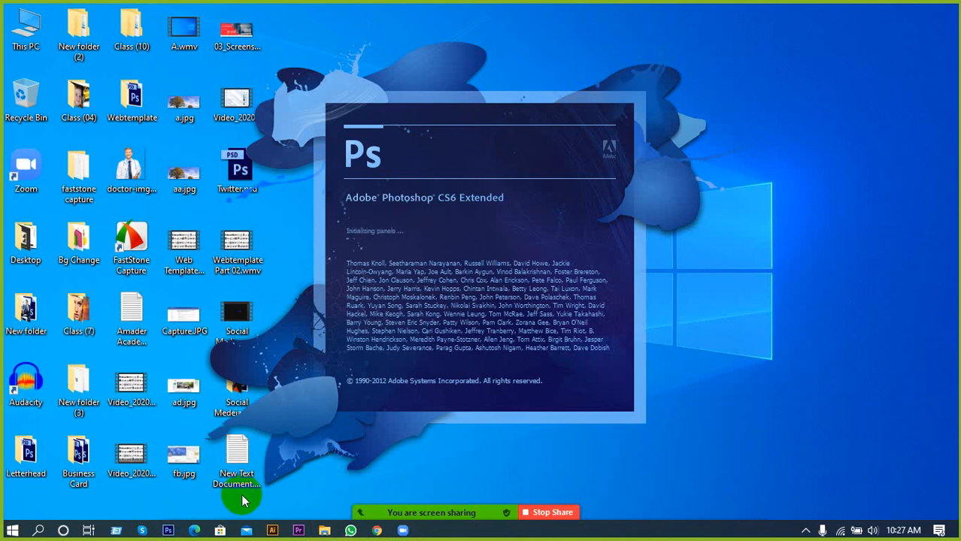
pyautogui.click(419, 501)
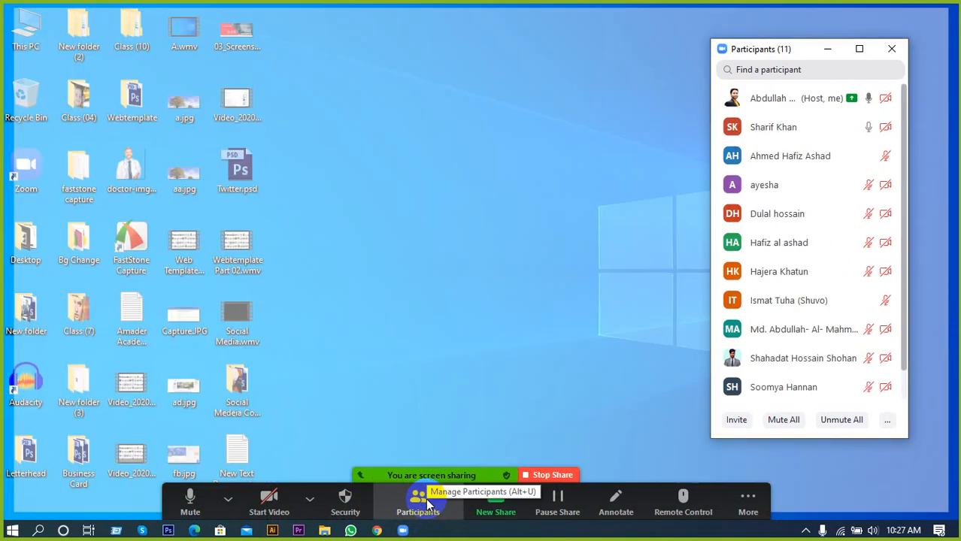
pyautogui.scroll(-1, 789, 299)
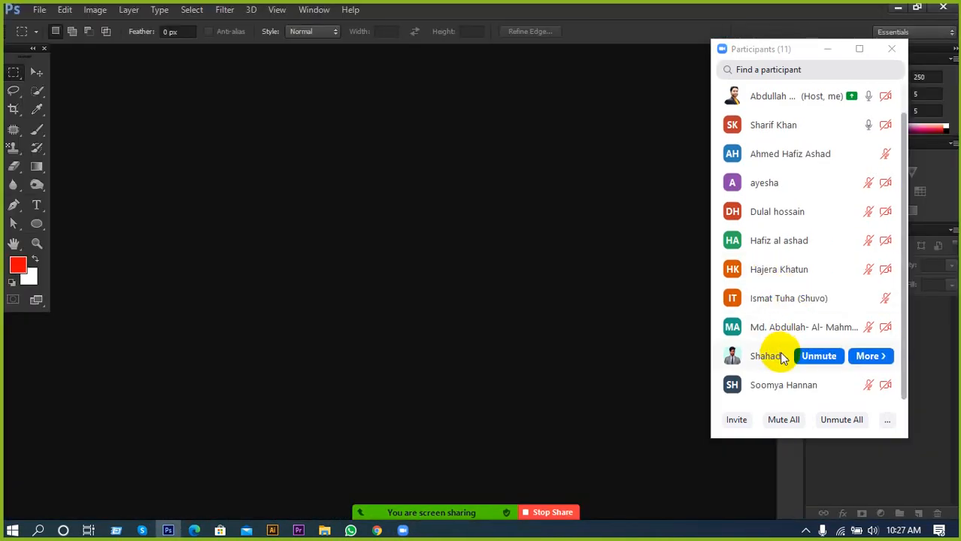
pyautogui.scroll(1, 783, 358)
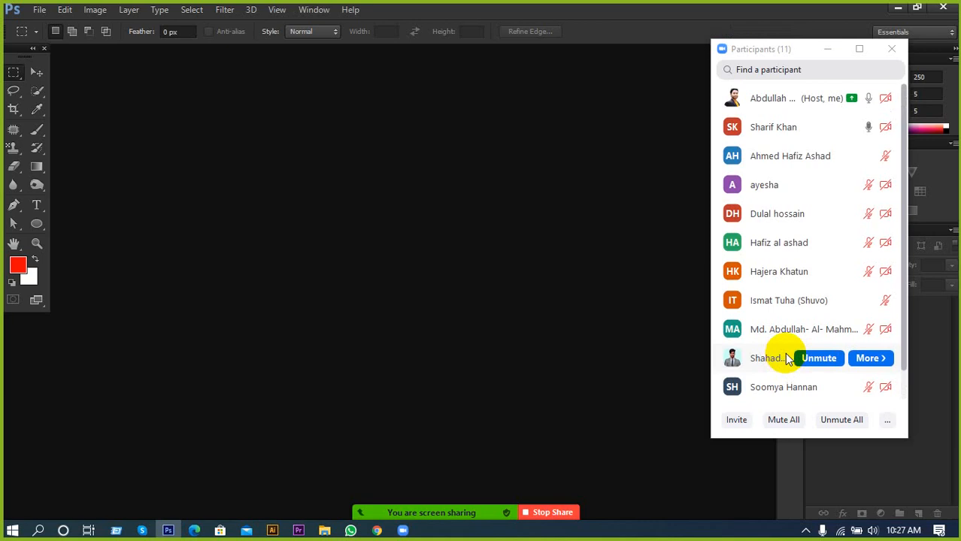
pyautogui.click(823, 48)
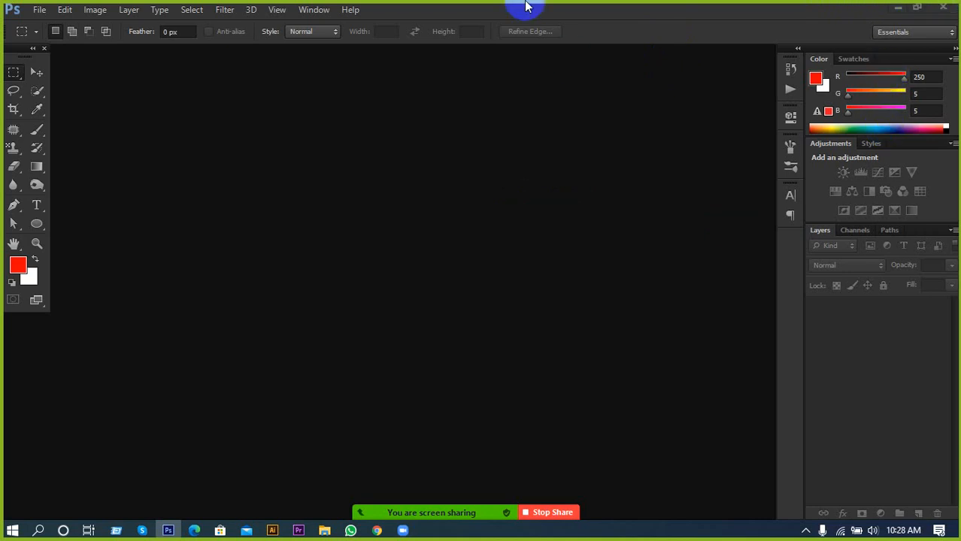
# Step: Create a new 1080 x 1080 pixel Photoshop document at 300 pixels/inch in RGB Color with a white background
pyautogui.click(42, 10)
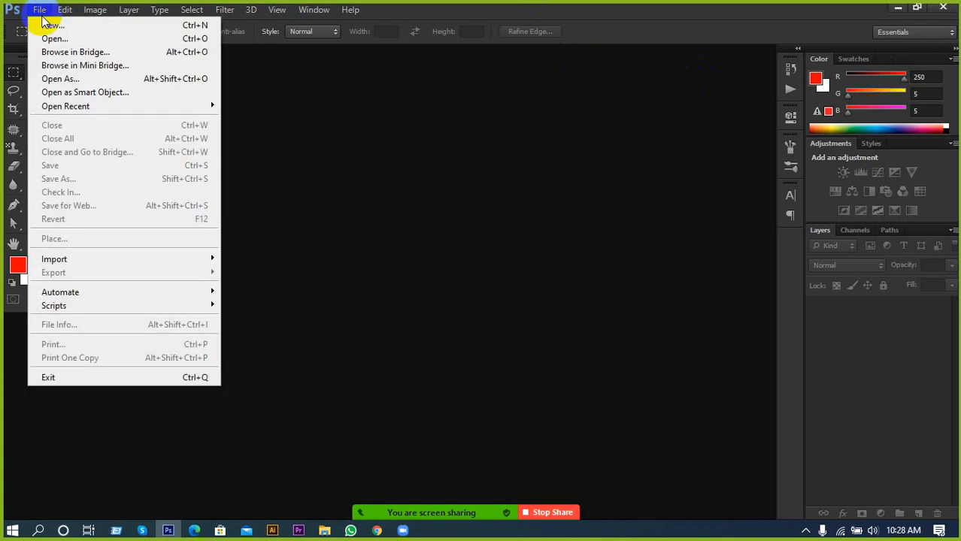
pyautogui.click(49, 24)
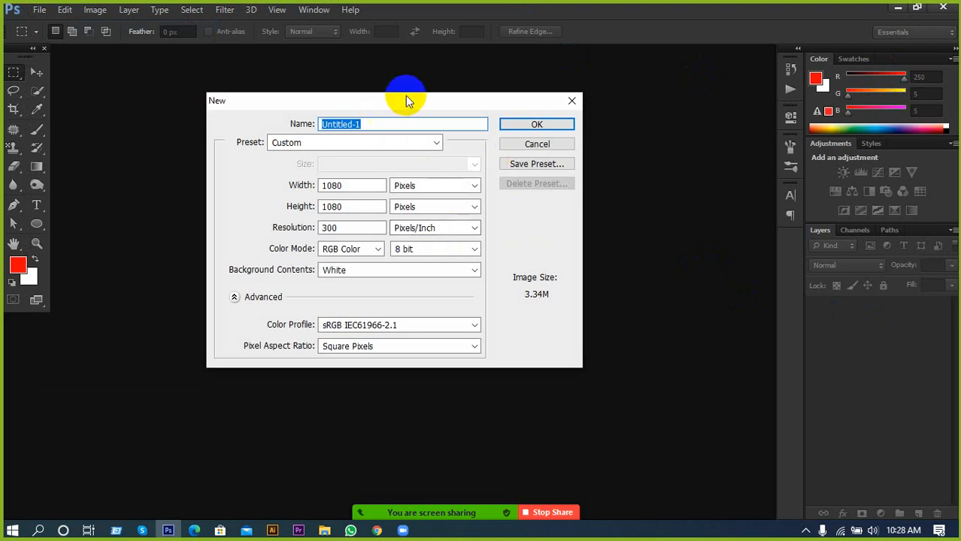
pyautogui.moveTo(409, 96); pyautogui.dragTo(485, 92)
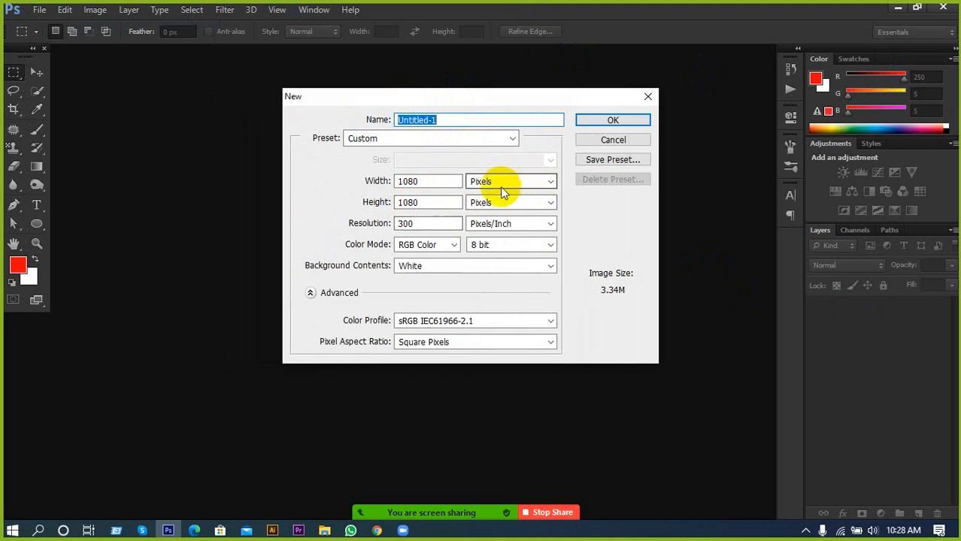
pyautogui.moveTo(425, 226); pyautogui.dragTo(403, 223)
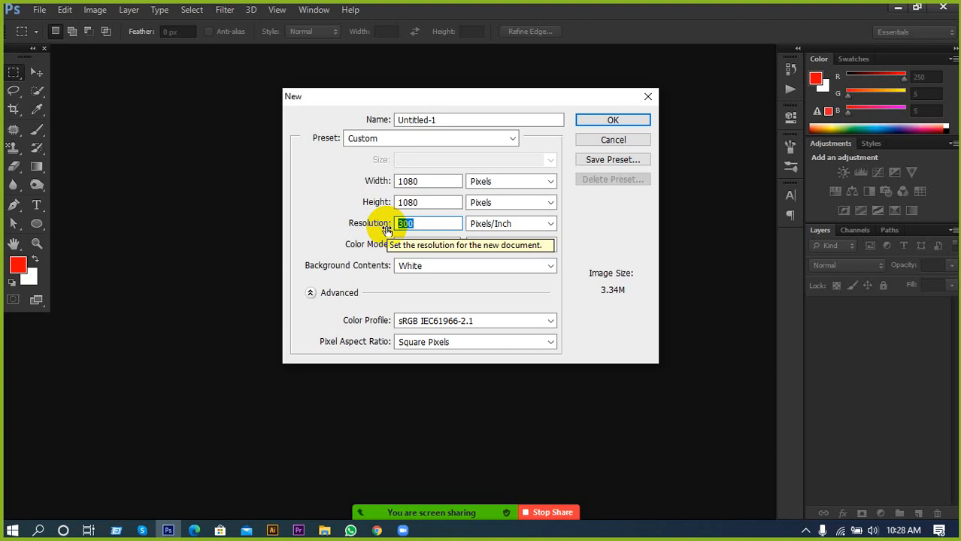
pyautogui.click(425, 222)
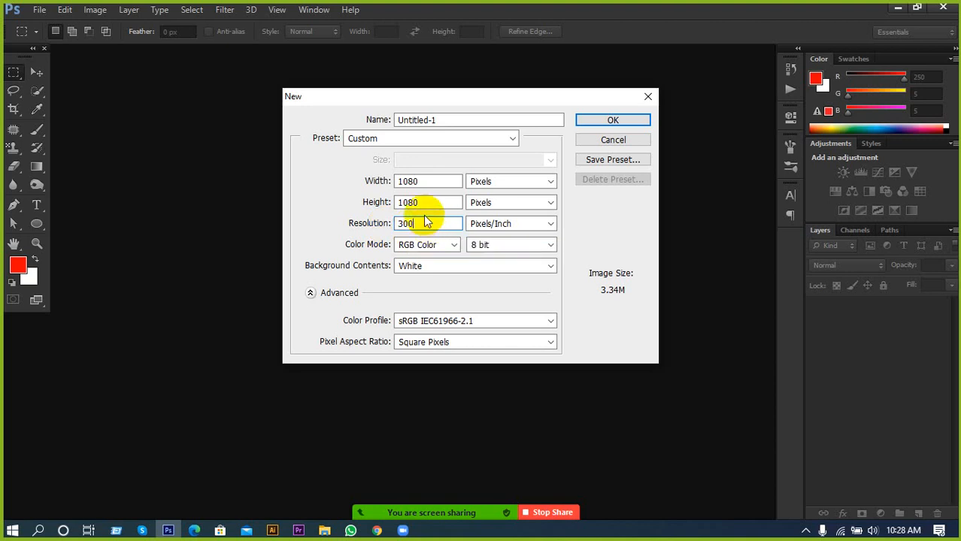
pyautogui.click(614, 121)
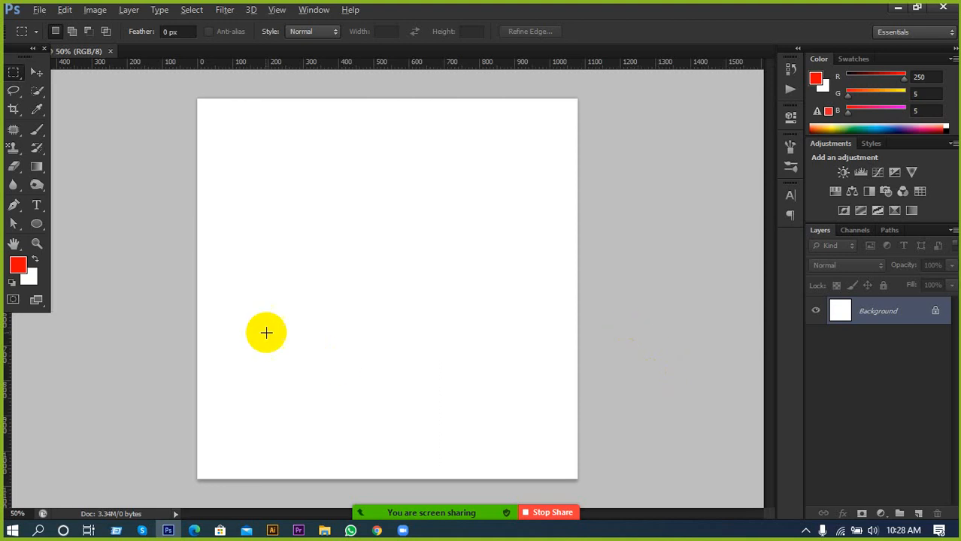
# Step: Place ruler guides along all four edges of the canvas with the Move tool
pyautogui.scroll(-5, 262, 328)
pyautogui.scroll(2, 182, 215)
pyautogui.scroll(1, 87, 141)
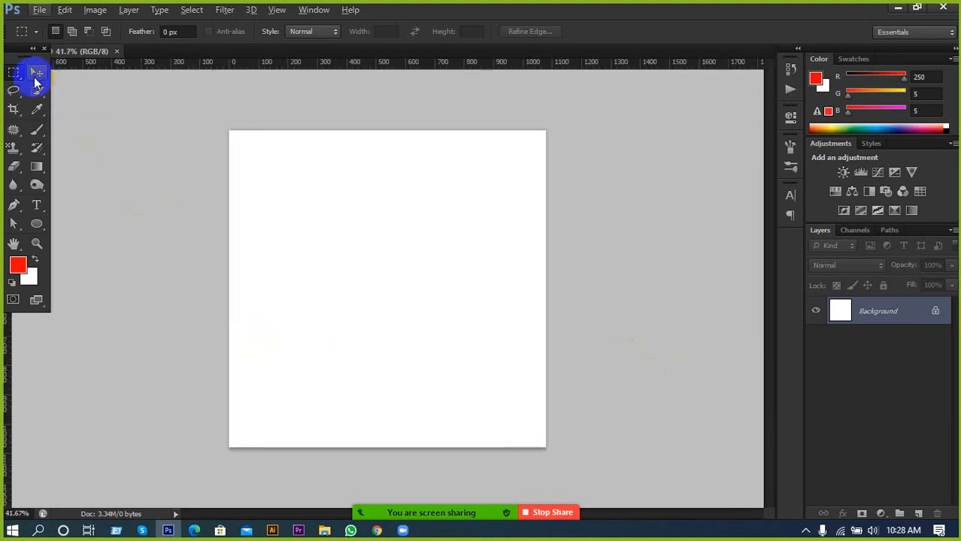
pyautogui.click(36, 72)
pyautogui.scroll(-2, 206, 153)
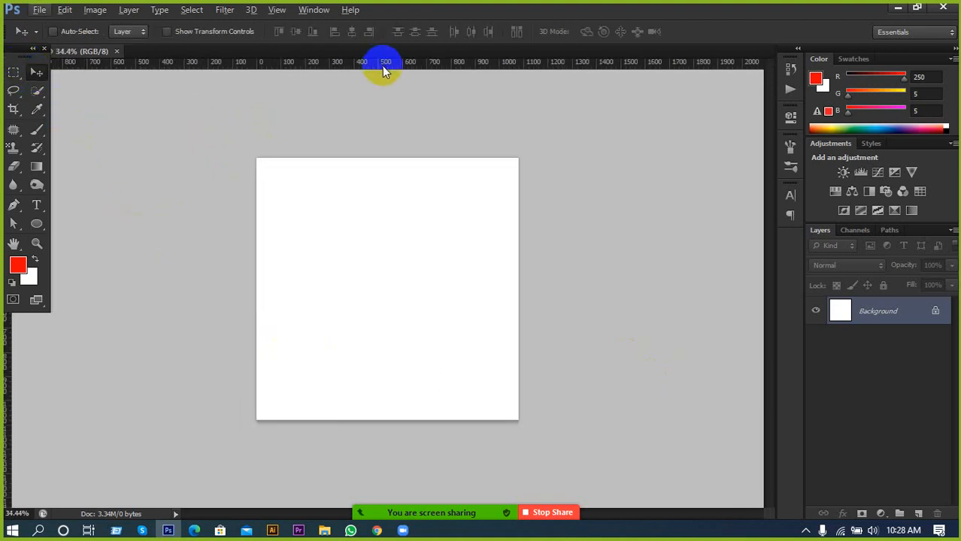
pyautogui.moveTo(381, 65); pyautogui.dragTo(380, 158)
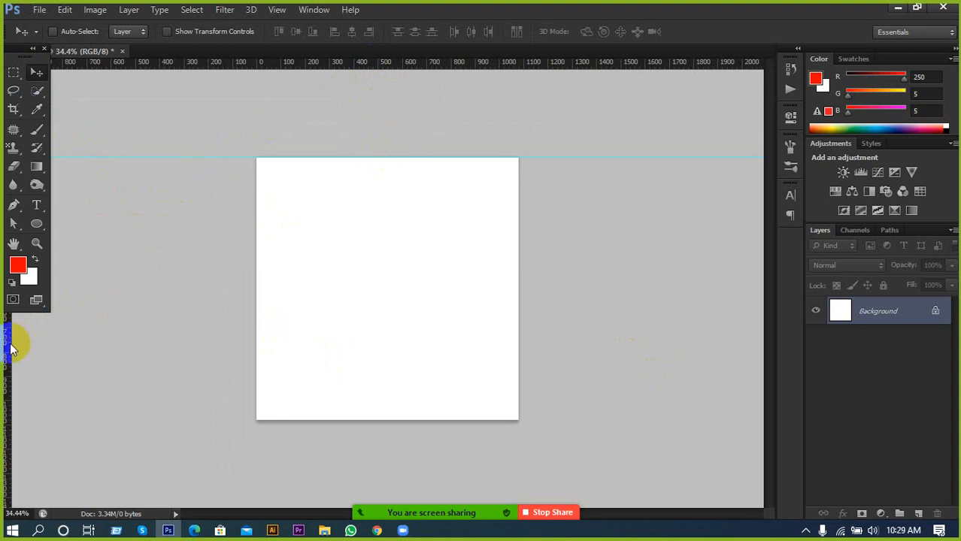
pyautogui.moveTo(11, 347); pyautogui.dragTo(256, 340)
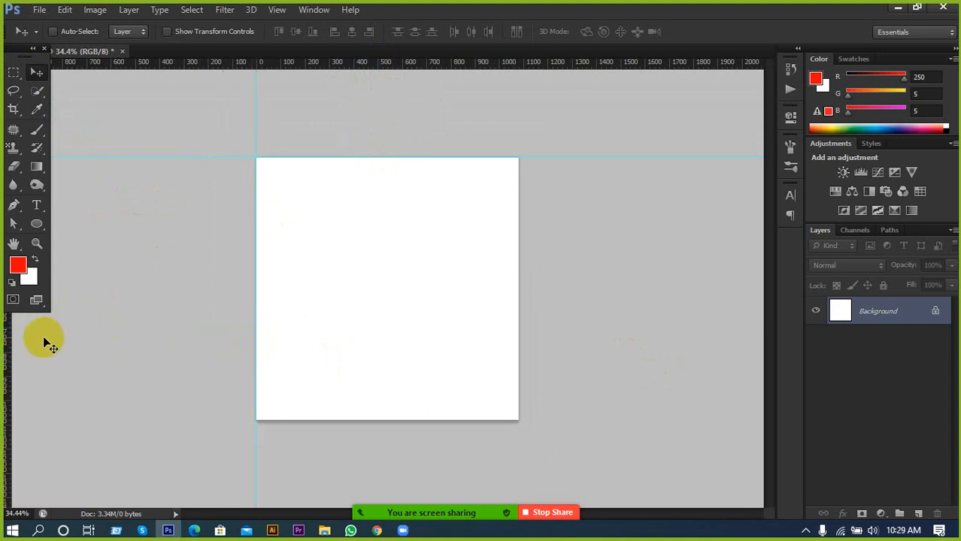
pyautogui.moveTo(10, 344); pyautogui.dragTo(518, 336)
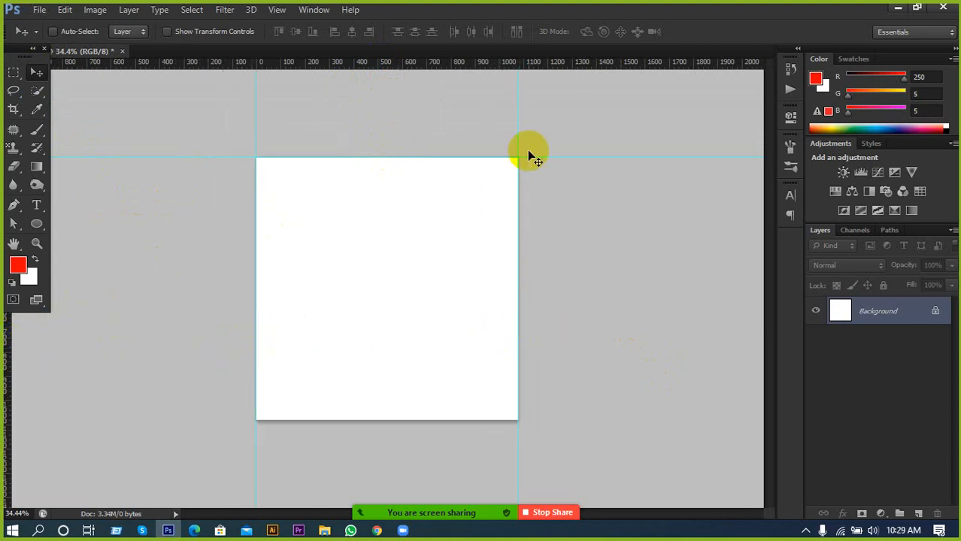
pyautogui.moveTo(525, 65); pyautogui.dragTo(525, 418)
# Step: Draw a dark 1080 x 1080 px rectangle shape covering the whole canvas, and toggle its layer off and on
pyautogui.scroll(3, 467, 437)
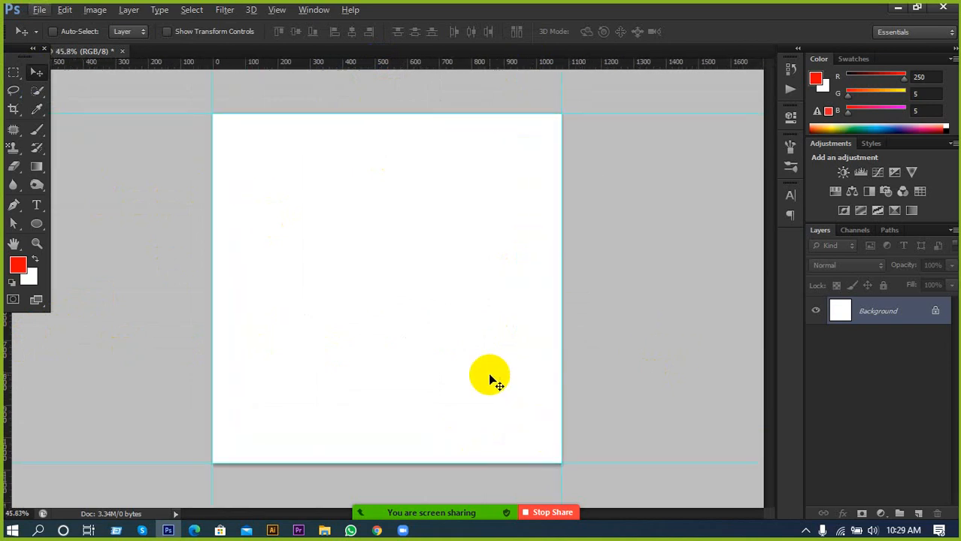
pyautogui.scroll(-1, 369, 316)
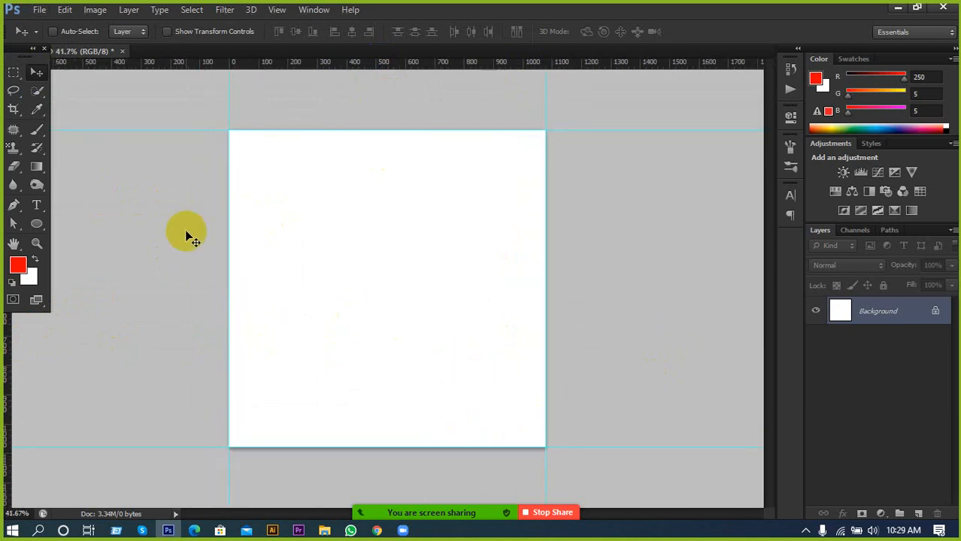
pyautogui.moveTo(35, 224); pyautogui.dragTo(90, 221)
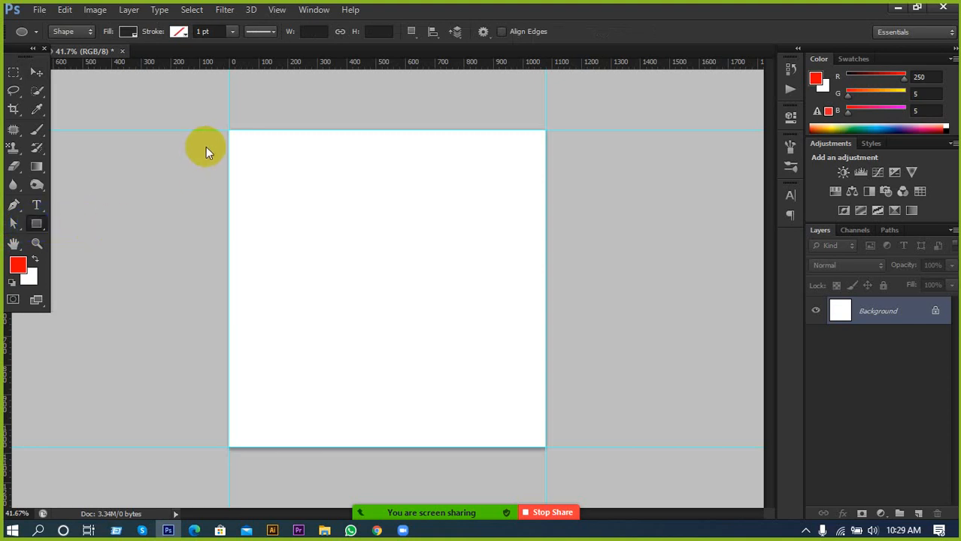
pyautogui.moveTo(230, 129); pyautogui.dragTo(545, 446)
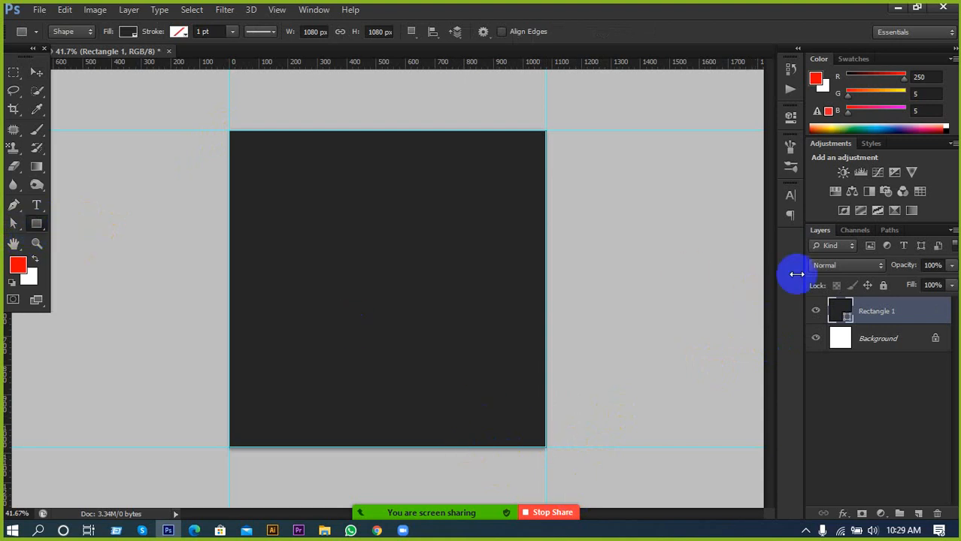
pyautogui.click(817, 311)
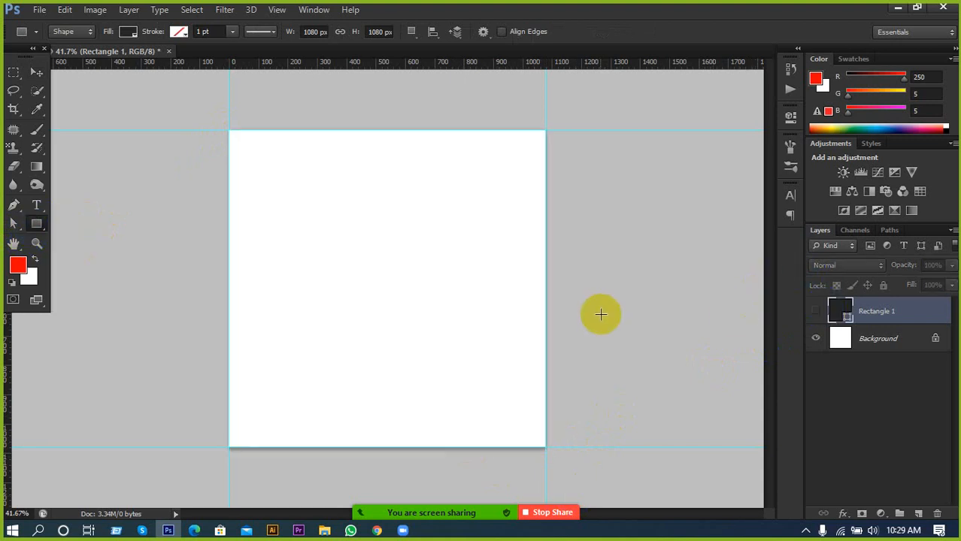
pyautogui.click(816, 311)
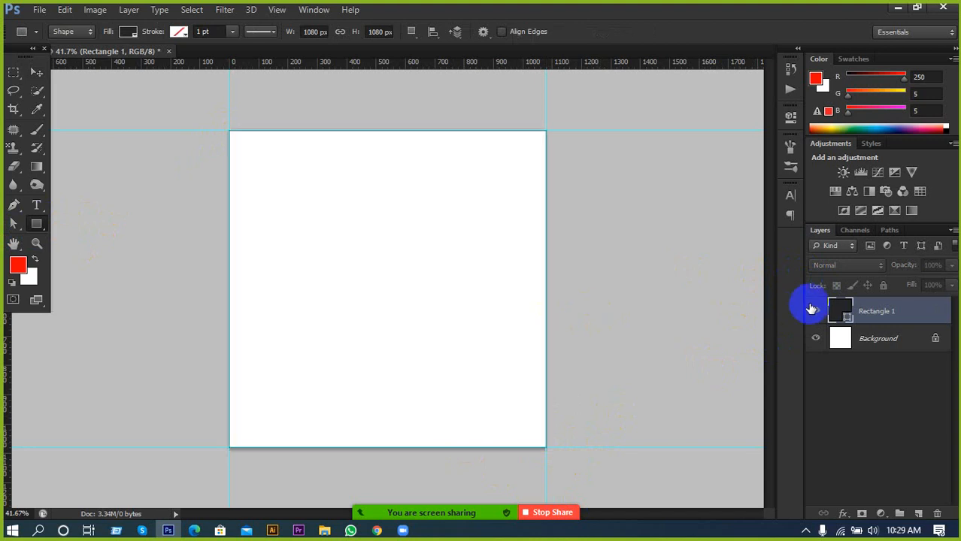
# Step: Draw a circle about 424 px in diameter with the Ellipse tool, slightly right of the canvas center
pyautogui.click(14, 224)
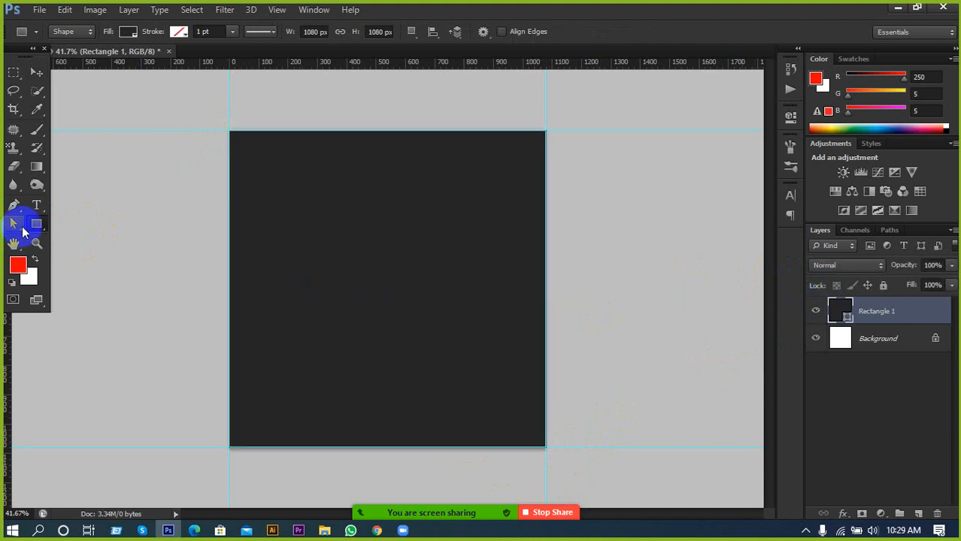
pyautogui.rightClick(33, 223)
pyautogui.click(73, 246)
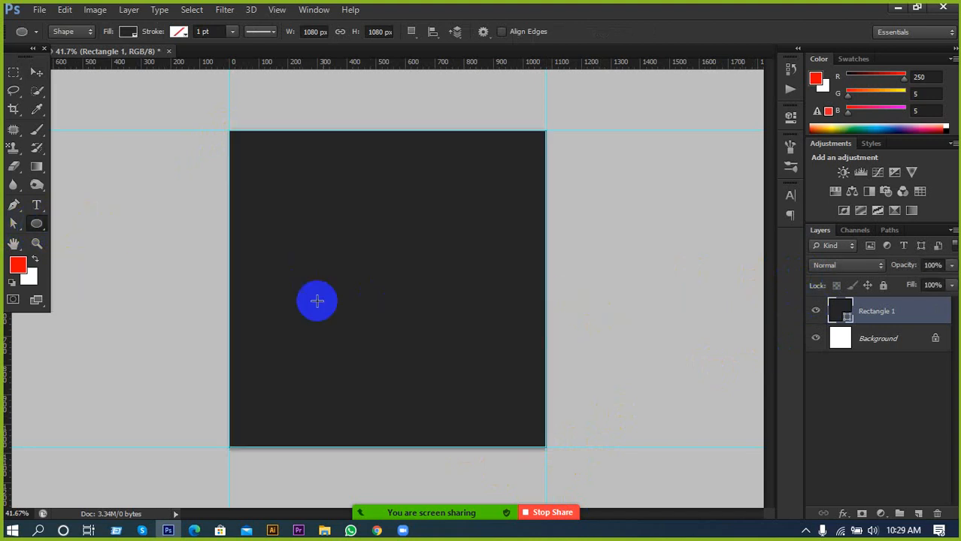
pyautogui.moveTo(366, 224); pyautogui.dragTo(508, 347)
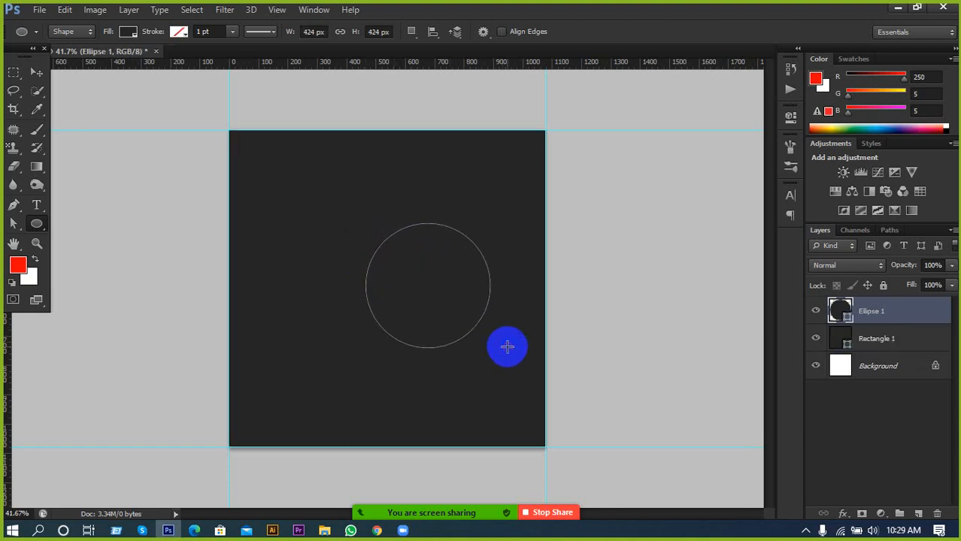
# Step: Change the circle's fill color to red, #e80000
pyautogui.click(840, 316)
pyautogui.doubleClick(839, 314)
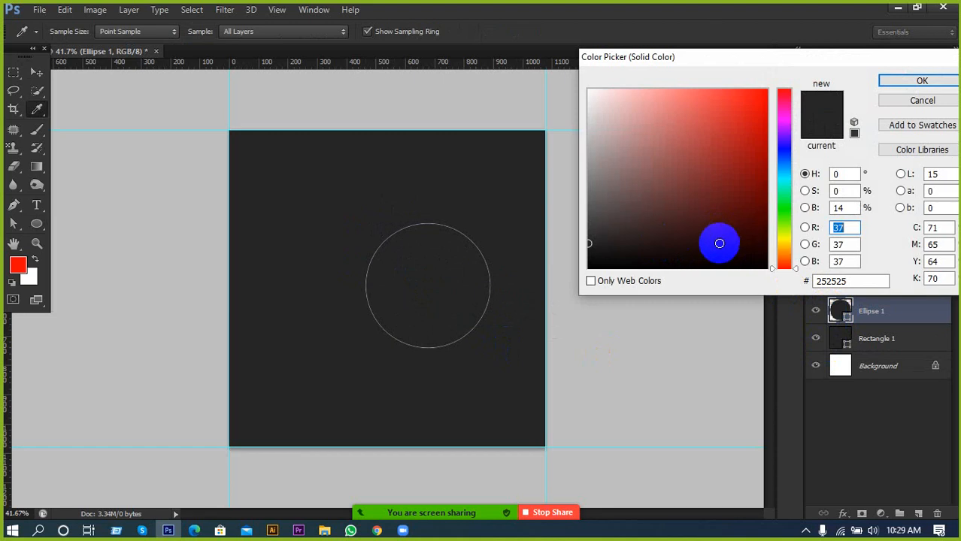
pyautogui.click(766, 118)
pyautogui.moveTo(766, 118); pyautogui.dragTo(761, 103)
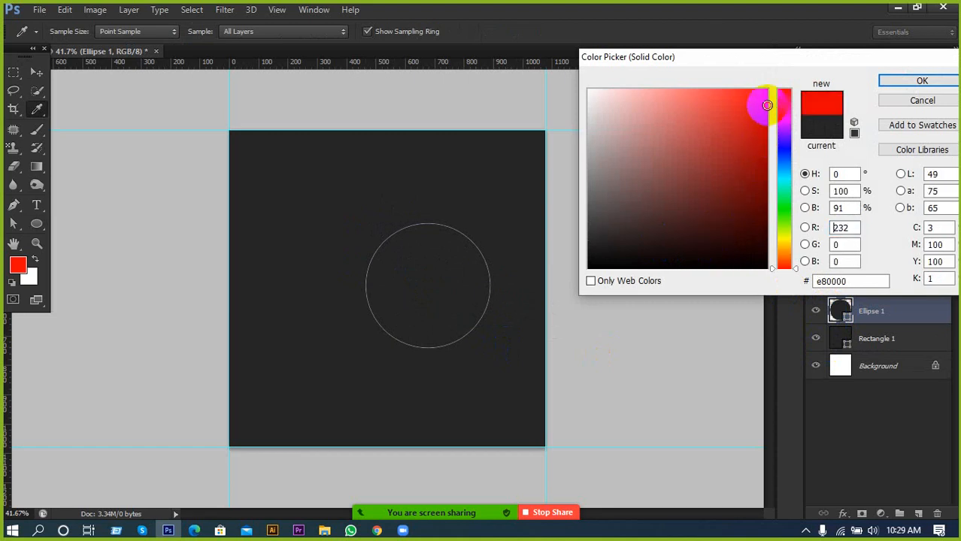
pyautogui.click(923, 80)
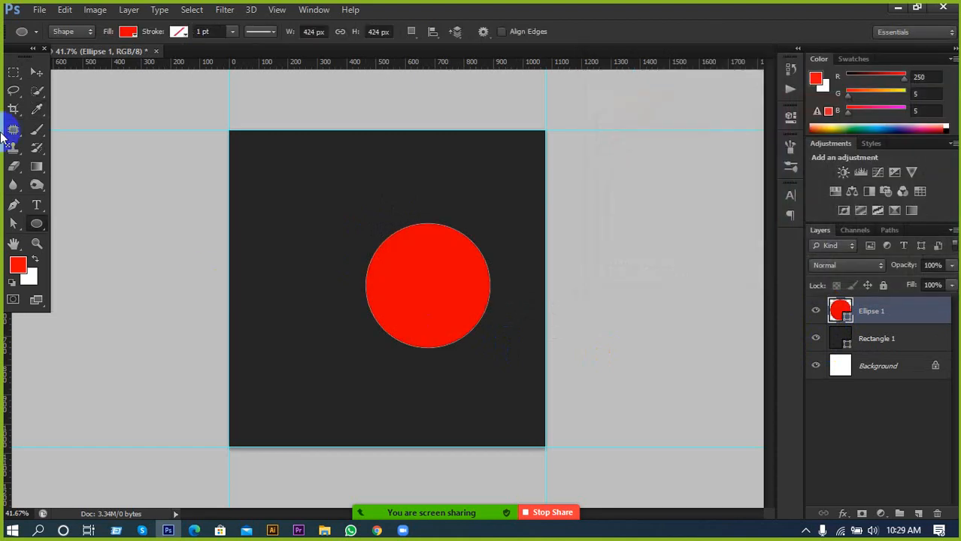
# Step: Duplicate the red circle layer and set the lower circle's fill color to dark red, #bc0101
pyautogui.click(35, 72)
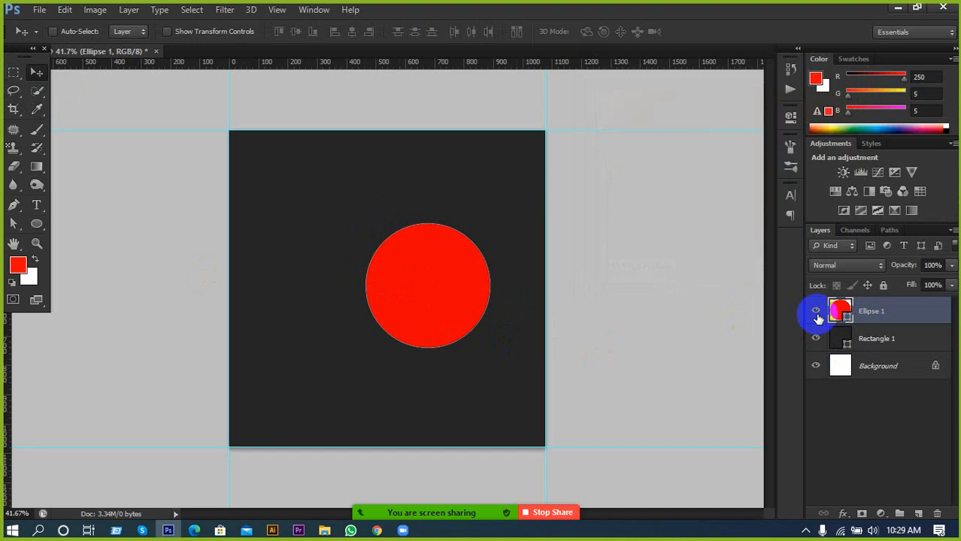
pyautogui.hotkey('ctrl', 'j')
pyautogui.click(861, 340)
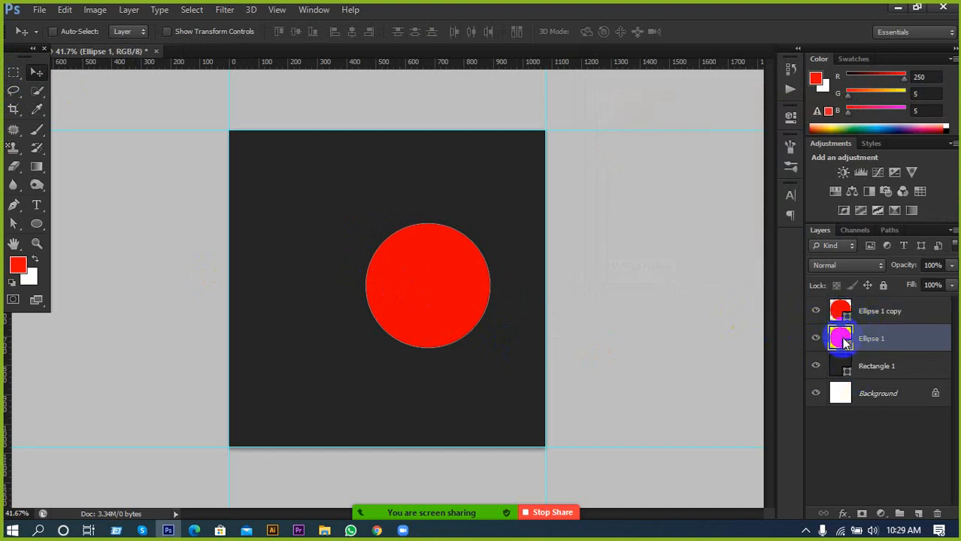
pyautogui.doubleClick(842, 340)
pyautogui.click(766, 136)
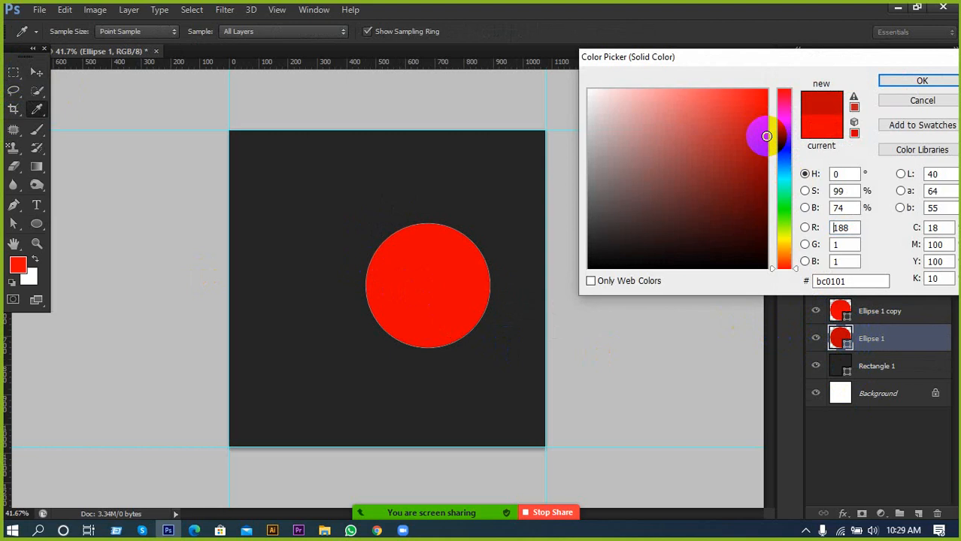
pyautogui.click(906, 81)
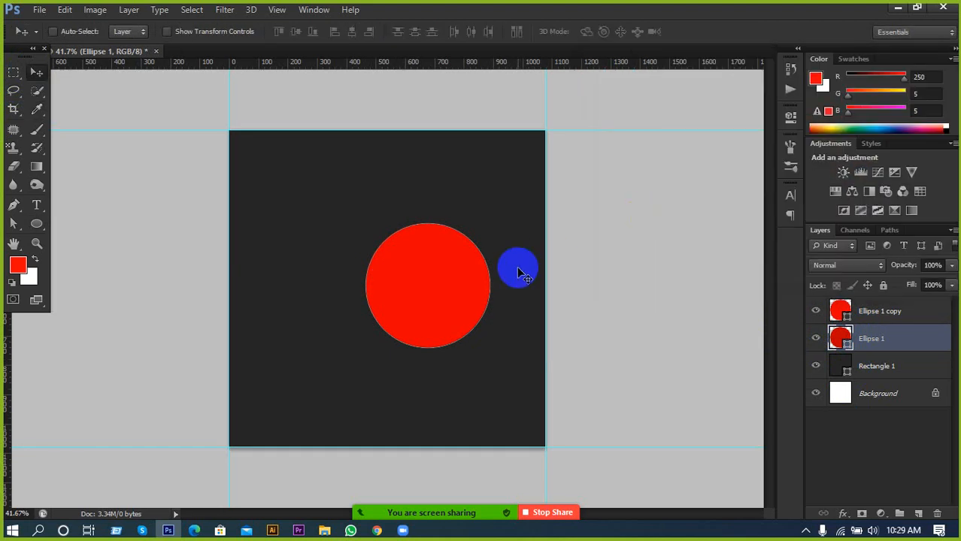
# Step: Scale the dark red circle to about 118% from its upper-left corner, keeping its lower-right corner in place
pyautogui.hotkey('ctrl', 't')
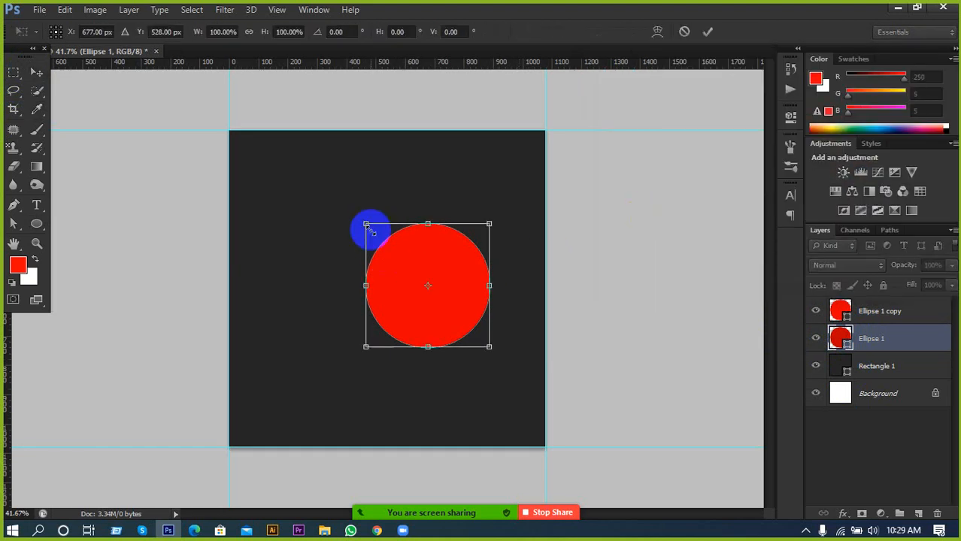
pyautogui.moveTo(366, 225); pyautogui.dragTo(337, 212)
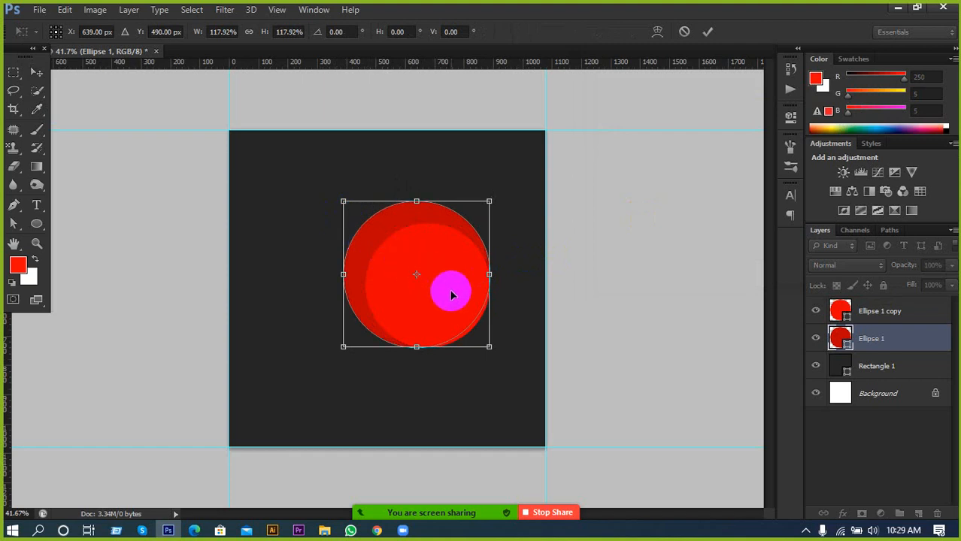
pyautogui.click(708, 31)
# Step: Turn on Auto-Select for the Move tool and select the bright and dark circles directly on the canvas
pyautogui.scroll(2, 589, 378)
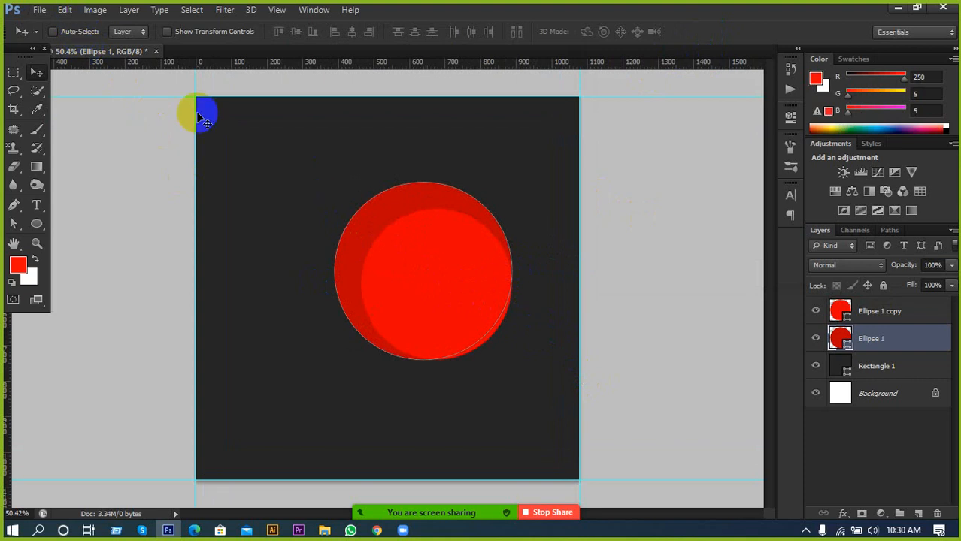
pyautogui.click(70, 33)
pyautogui.click(404, 254)
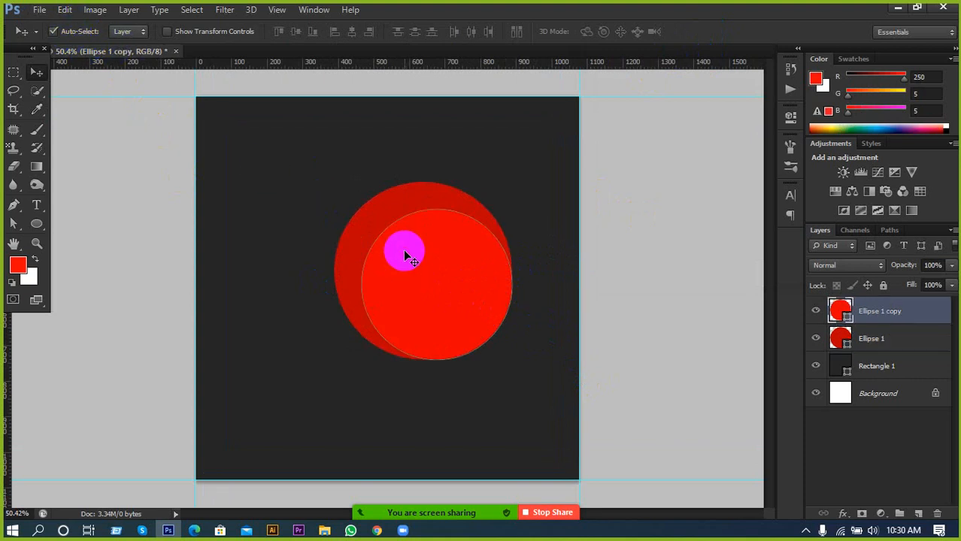
pyautogui.click(343, 210)
pyautogui.click(367, 223)
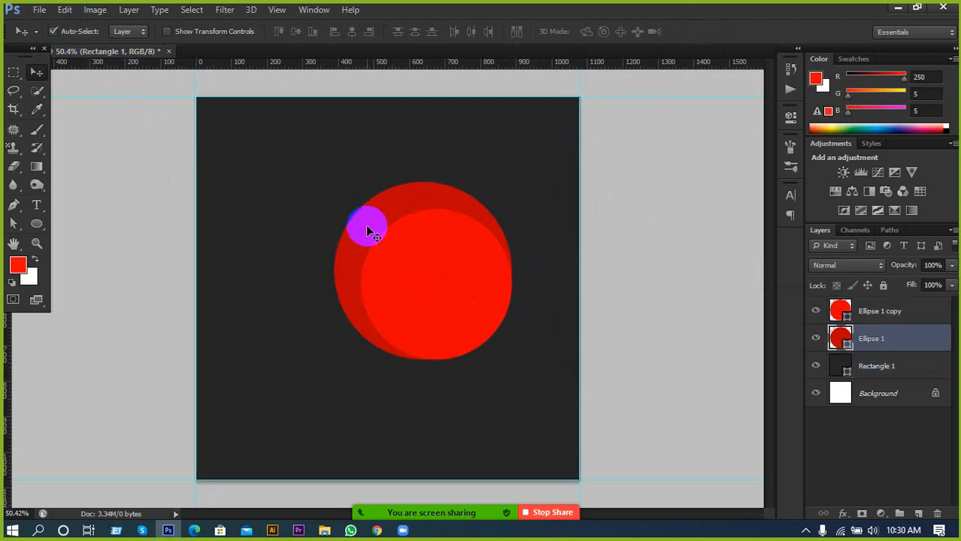
pyautogui.scroll(3, 649, 372)
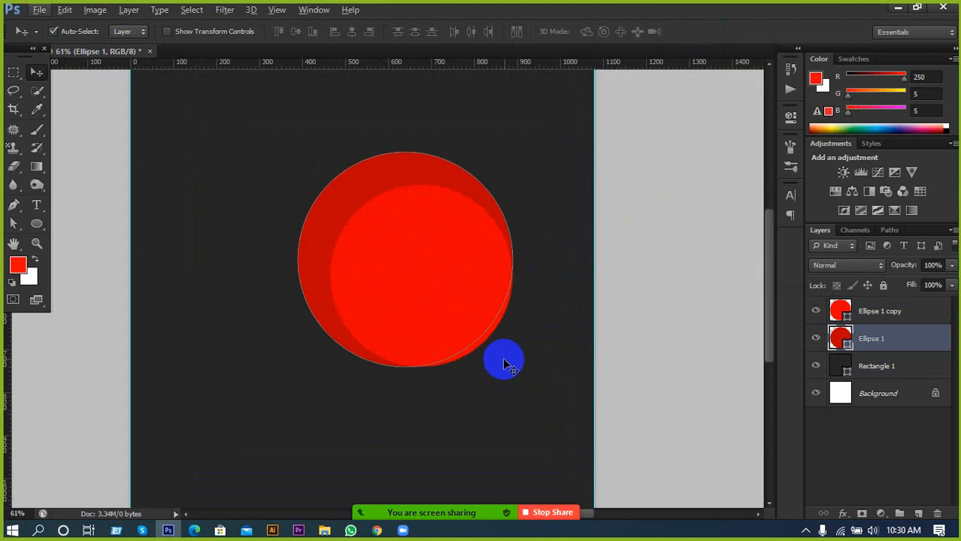
# Step: Nudge the smaller bright red circle slightly up and left so it sits inside the larger circle, and select the background rectangle
pyautogui.click(451, 308)
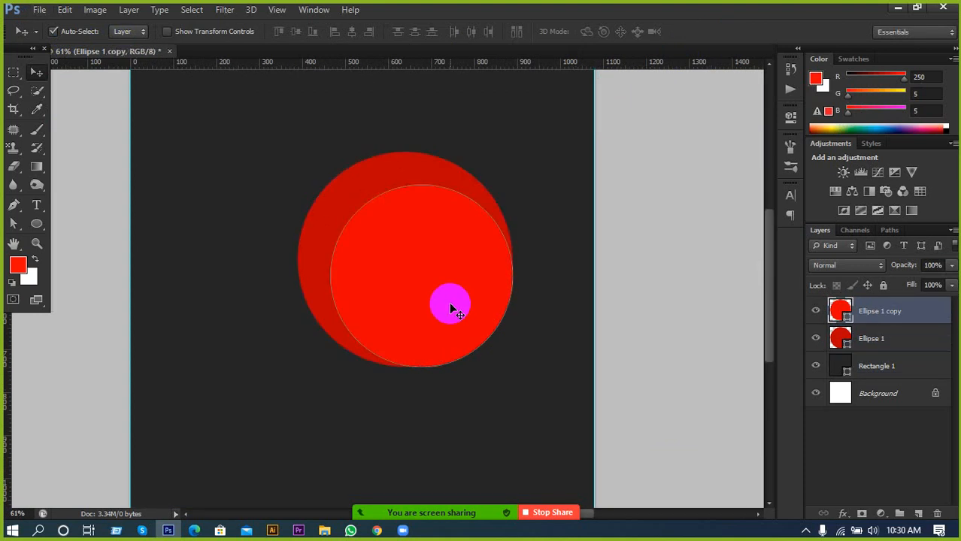
pyautogui.press('Up')
pyautogui.press('Up')
pyautogui.press('Up')
pyautogui.press('Up')
pyautogui.press('Up')
pyautogui.press('Up')
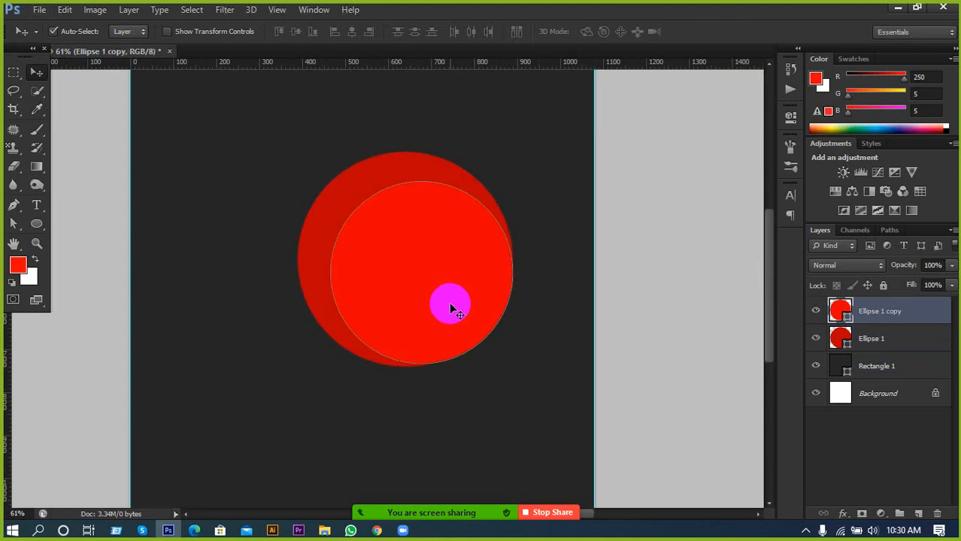
pyautogui.press('Up')
pyautogui.press('Up')
pyautogui.press('Up')
pyautogui.press('Up')
pyautogui.press('Up')
pyautogui.press('Up')
pyautogui.press('Down')
pyautogui.press('Down')
pyautogui.press('Down')
pyautogui.press('Down')
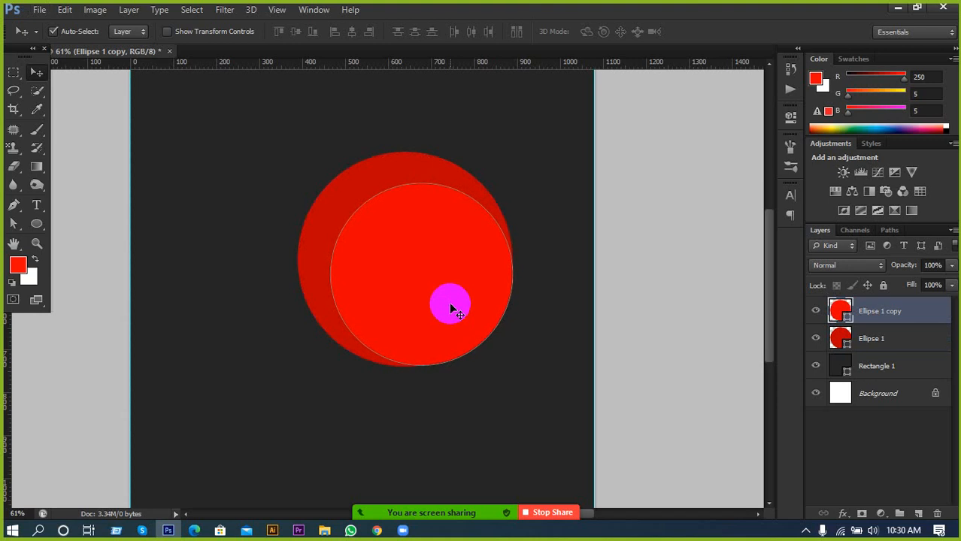
pyautogui.press('Up')
pyautogui.press('Up')
pyautogui.press('Up')
pyautogui.press('Left')
pyautogui.press('Left')
pyautogui.press('Left')
pyautogui.press('Left')
pyautogui.press('Left')
pyautogui.press('Left')
pyautogui.press('Left')
pyautogui.press('Left')
pyautogui.press('Left')
pyautogui.press('Left')
pyautogui.press('Left')
pyautogui.press('Left')
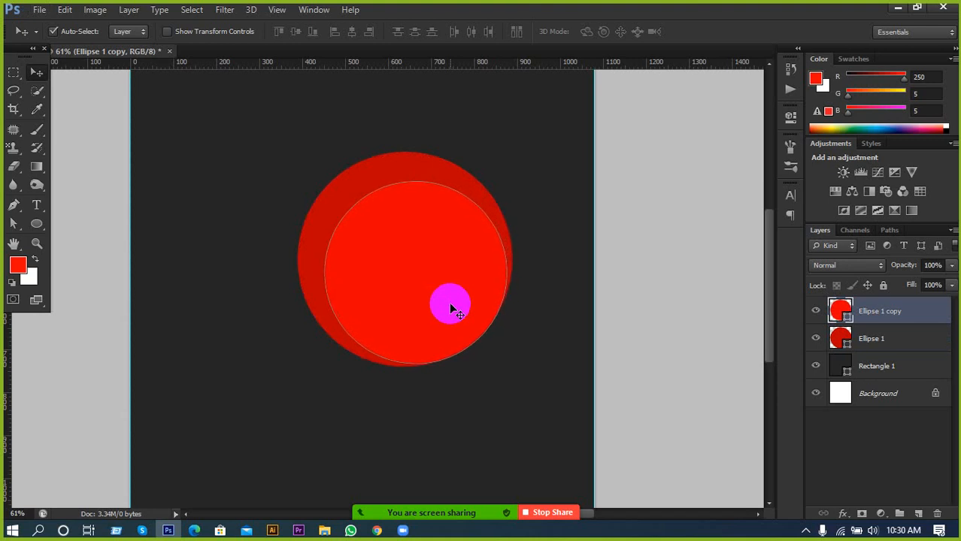
pyautogui.press('Up')
pyautogui.press('Up')
pyautogui.press('Up')
pyautogui.press('Up')
pyautogui.press('Up')
pyautogui.press('Up')
pyautogui.press('Left')
pyautogui.press('Left')
pyautogui.press('Left')
pyautogui.press('Left')
pyautogui.press('Left')
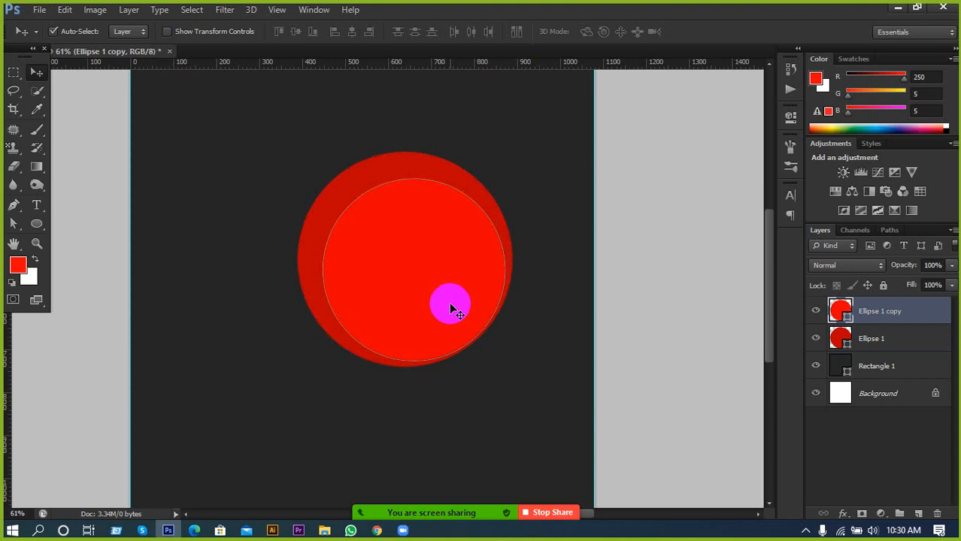
pyautogui.press('Down')
pyautogui.press('Down')
pyautogui.press('Down')
pyautogui.press('Down')
pyautogui.press('Right')
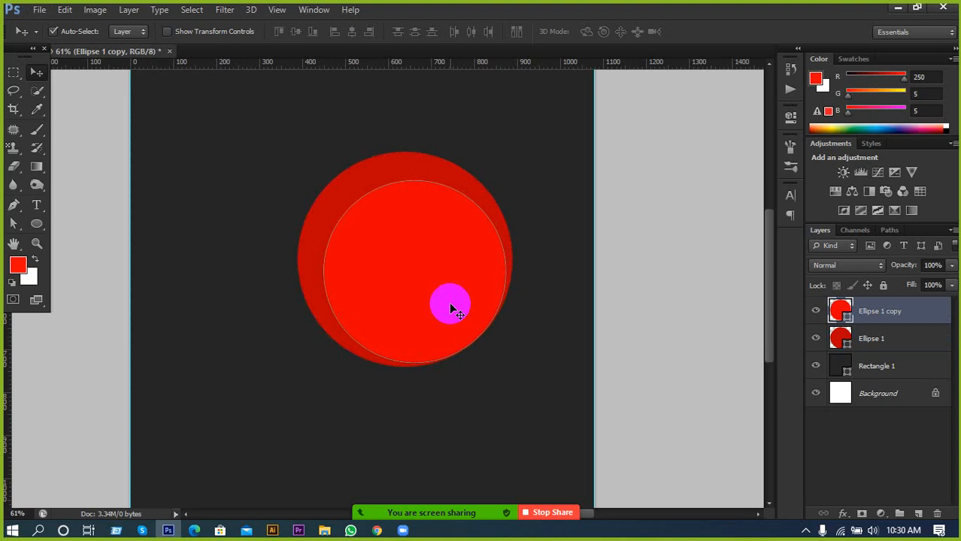
pyautogui.click(532, 352)
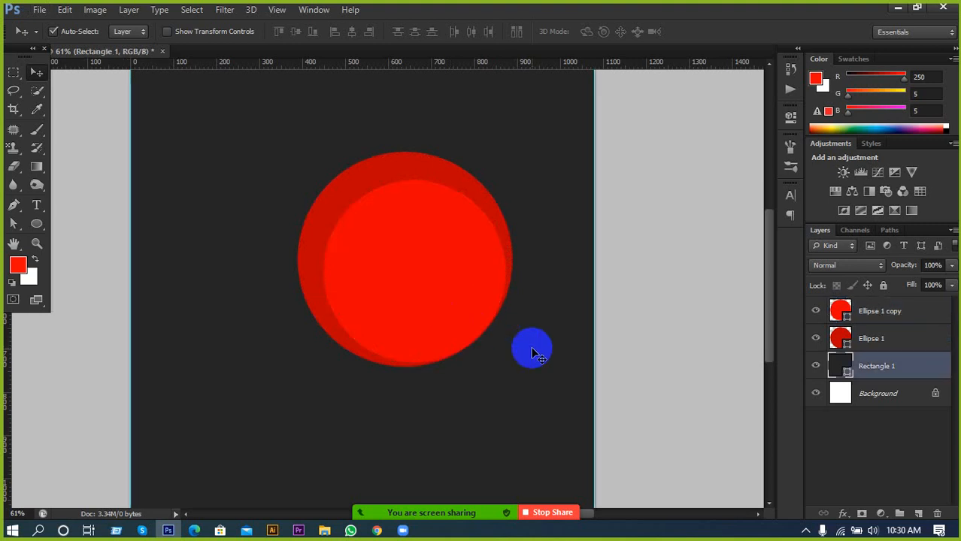
# Step: Change the larger circle's fill color to muted brown, #723e3e, for contrast against the bright red circle
pyautogui.scroll(8, 451, 374)
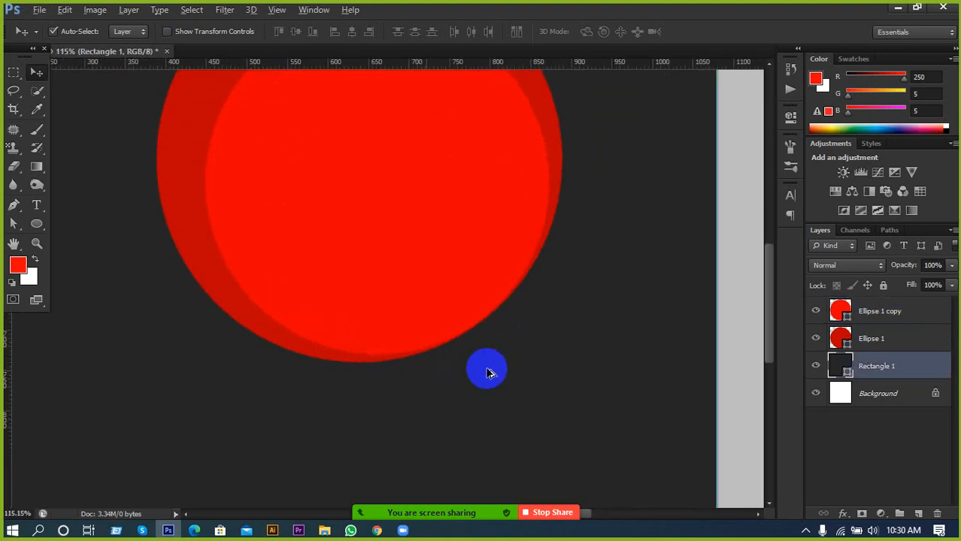
pyautogui.click(842, 339)
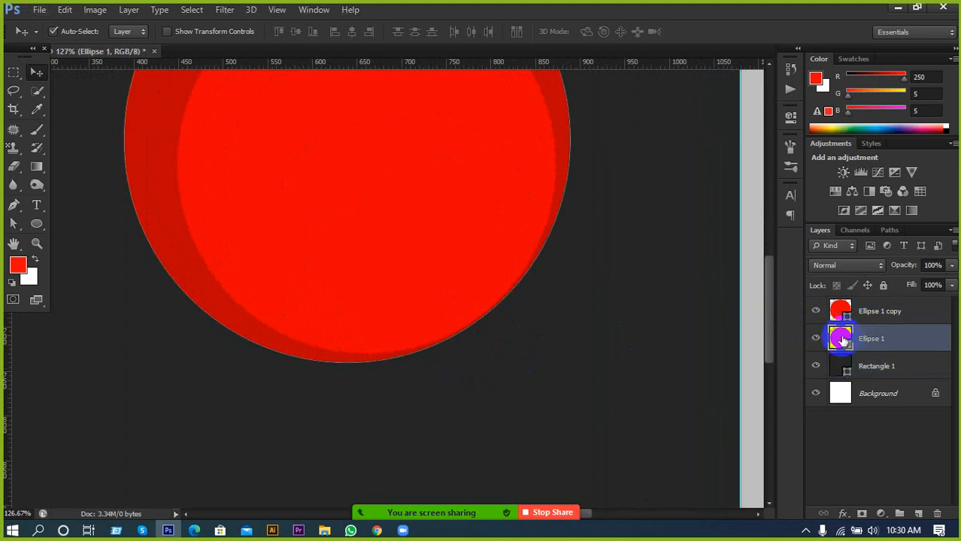
pyautogui.press('i')
pyautogui.doubleClick(842, 339)
pyautogui.click(669, 189)
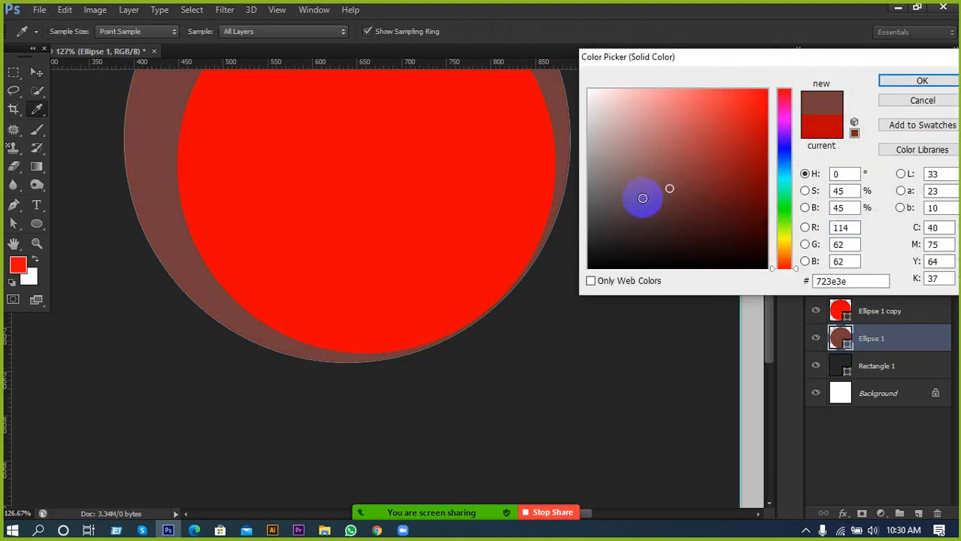
pyautogui.click(919, 80)
pyautogui.press('v')
# Step: Shift the bright red circle slightly so its lower-right edge meets the larger circle's edge
pyautogui.scroll(3, 536, 354)
pyautogui.click(538, 356)
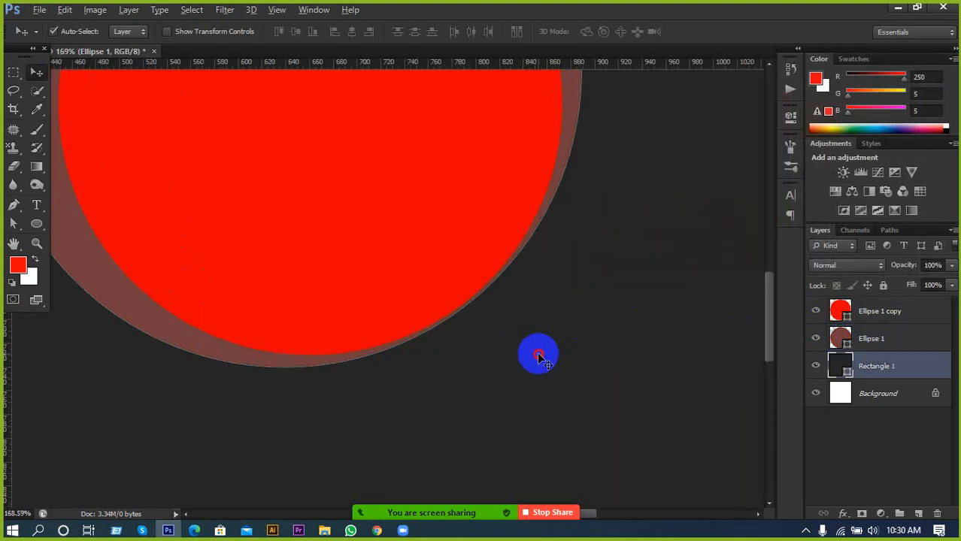
pyautogui.moveTo(428, 247); pyautogui.dragTo(429, 246)
pyautogui.click(560, 307)
pyautogui.scroll(-3, 431, 362)
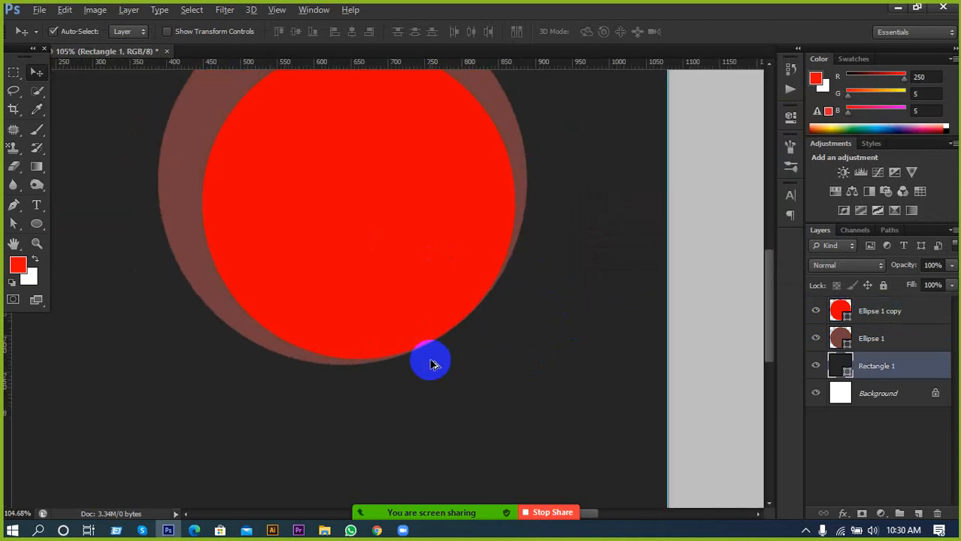
pyautogui.scroll(-2, 432, 364)
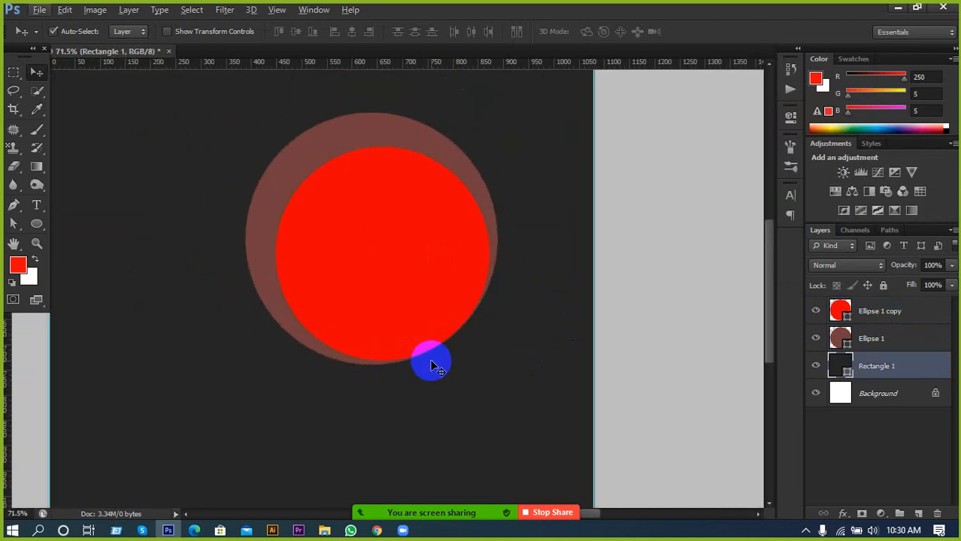
# Step: Select both circle layers and move them together left and slightly up, toward the canvas center
pyautogui.click(844, 312)
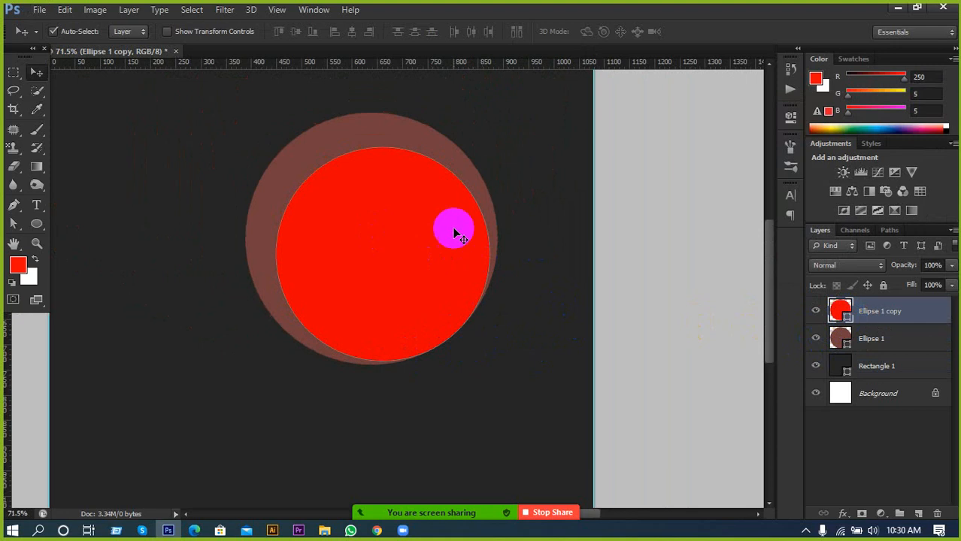
pyautogui.scroll(-3, 536, 307)
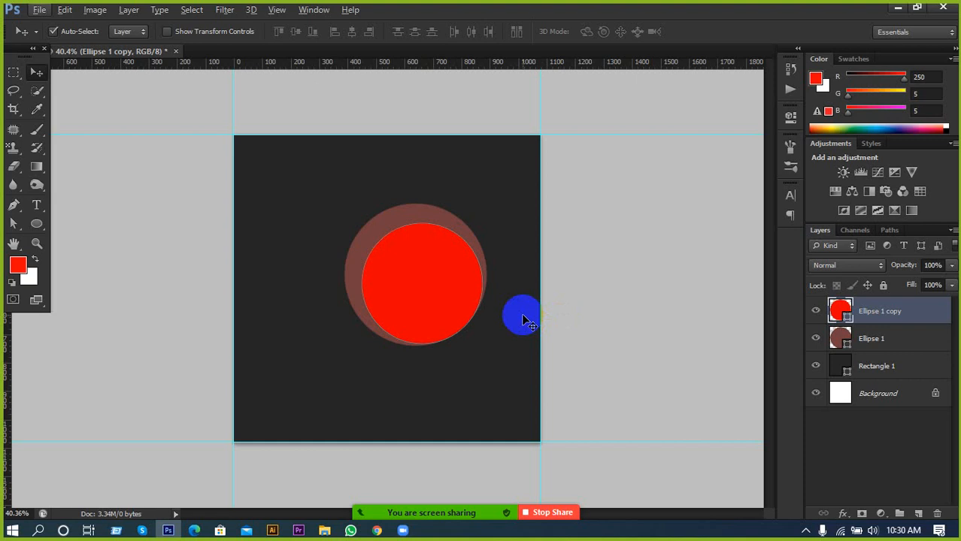
pyautogui.keyDown('shift'); pyautogui.click(868, 337); pyautogui.keyUp('shift')
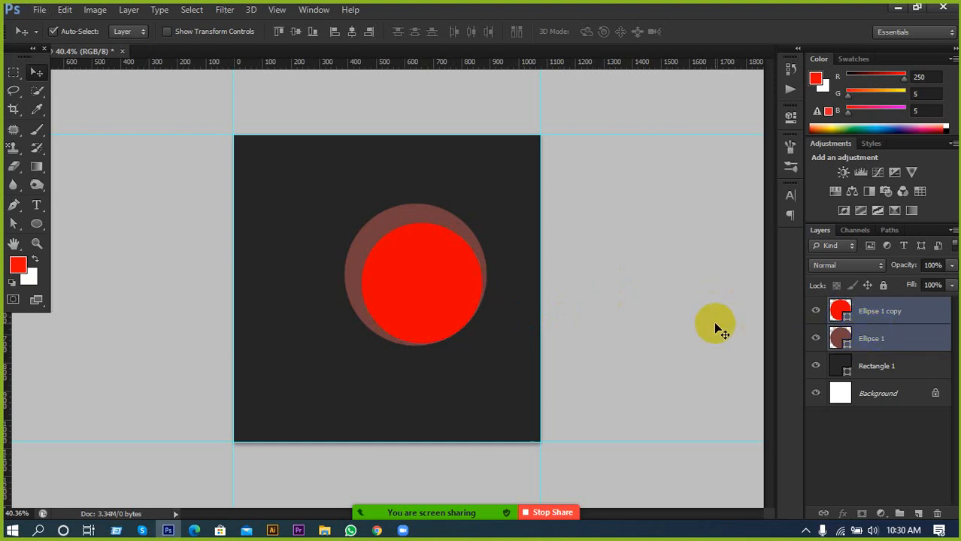
pyautogui.hotkey('shift', 'Left')
pyautogui.hotkey('shift', 'Left')
pyautogui.hotkey('shift', 'Left')
pyautogui.hotkey('shift', 'Left')
pyautogui.hotkey('shift', 'Left')
pyautogui.hotkey('shift', 'Left')
pyautogui.hotkey('shift', 'Left')
pyautogui.hotkey('shift', 'Left')
pyautogui.hotkey('shift', 'Left')
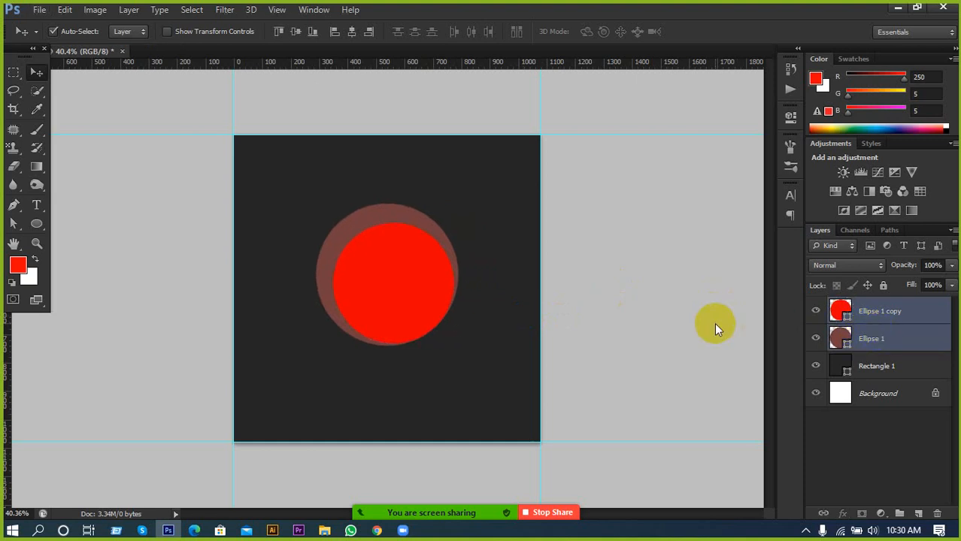
pyautogui.hotkey('shift', 'Left')
pyautogui.hotkey('shift', 'Left')
pyautogui.hotkey('shift', 'Up')
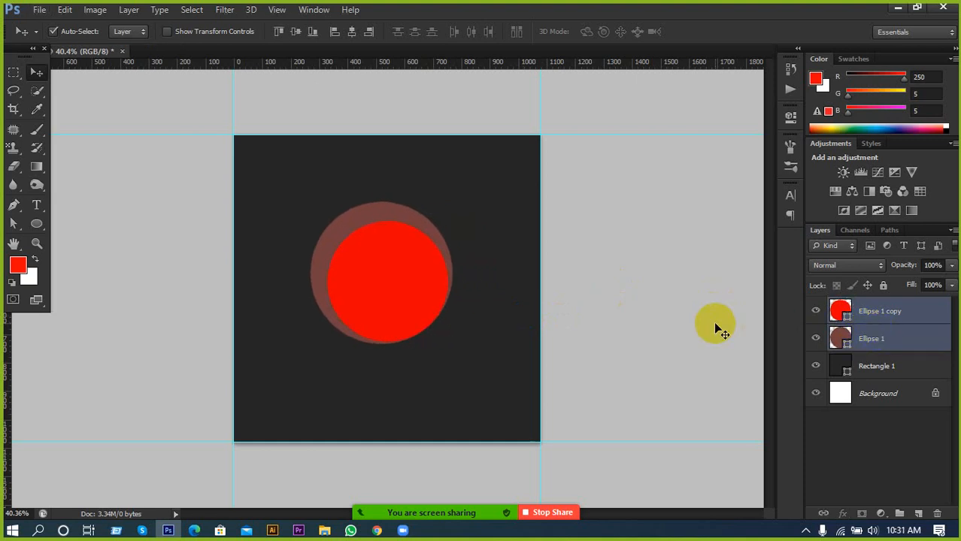
pyautogui.press('Up')
pyautogui.press('Up')
pyautogui.press('Up')
pyautogui.press('Up')
pyautogui.press('Up')
pyautogui.press('Up')
pyautogui.press('Up')
pyautogui.press('Up')
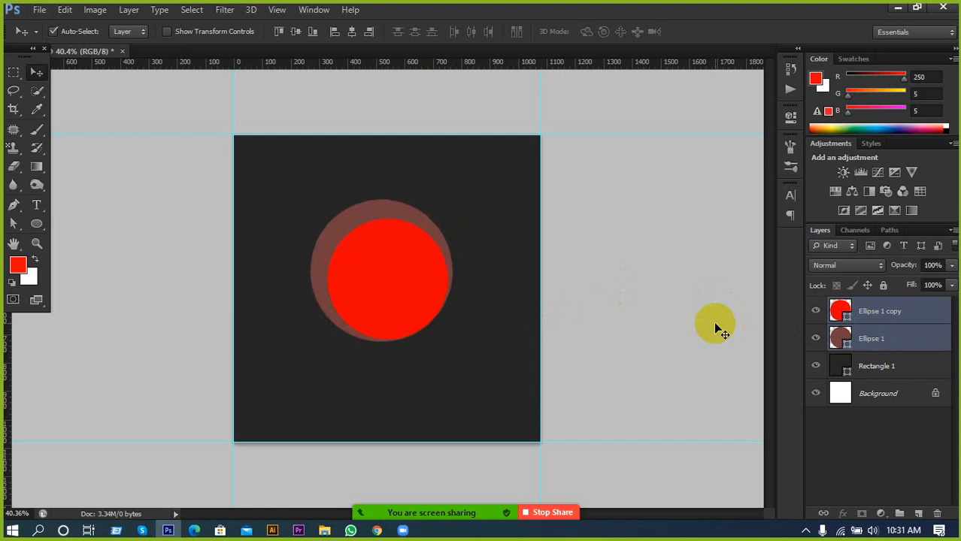
# Step: Set the larger circle's fill color to red, #d20000, and select the smaller circle on the canvas
pyautogui.click(846, 336)
pyautogui.doubleClick(846, 336)
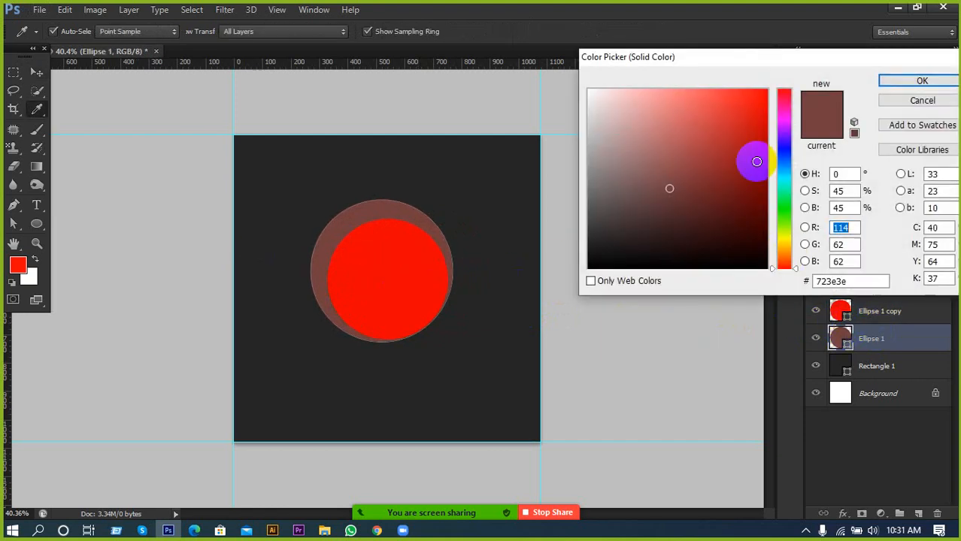
pyautogui.click(767, 121)
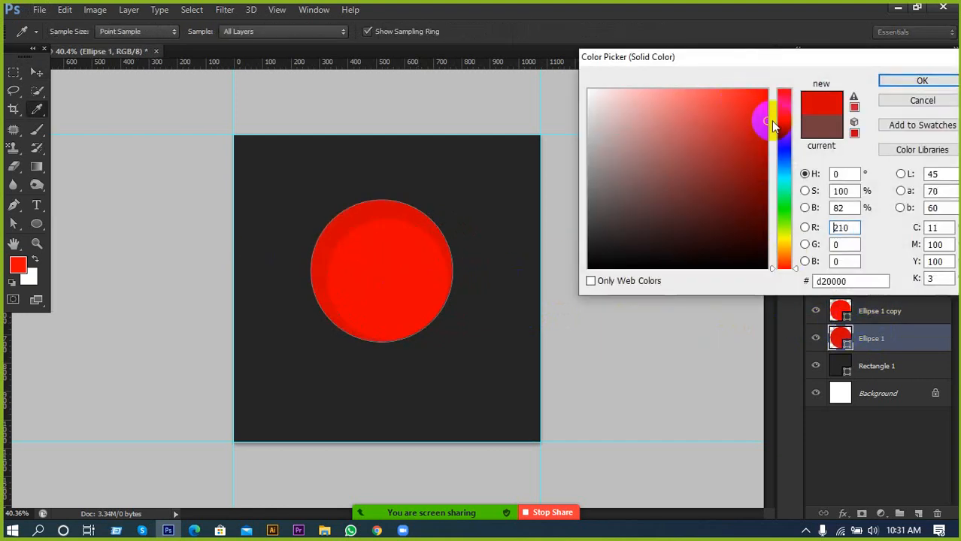
pyautogui.click(901, 82)
pyautogui.click(357, 285)
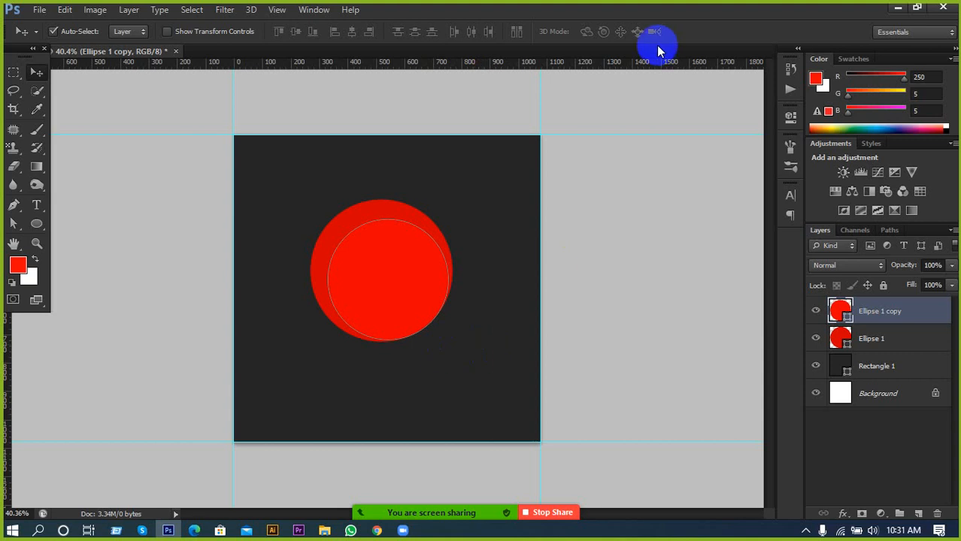
# Step: Minimize Photoshop and open the Downloads folder in File Explorer
pyautogui.click(897, 9)
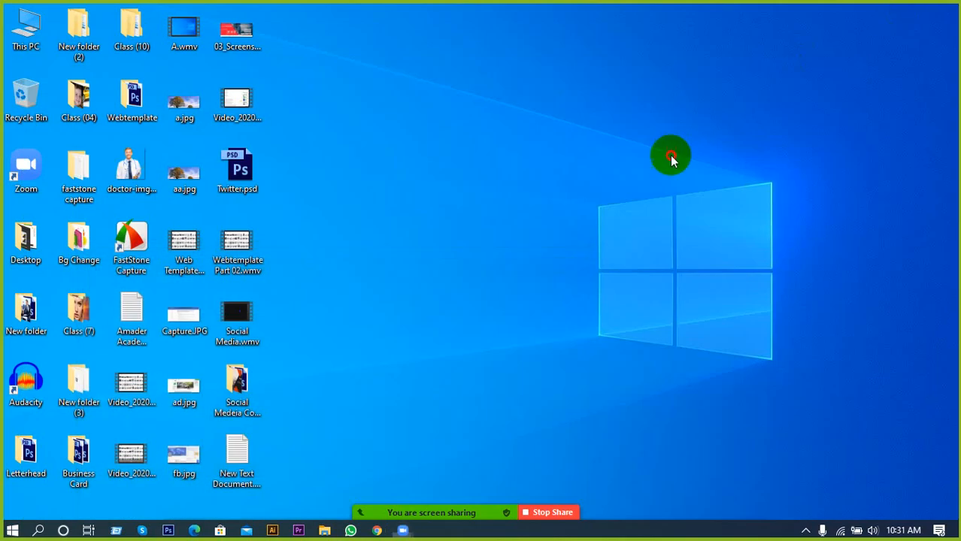
pyautogui.doubleClick(30, 44)
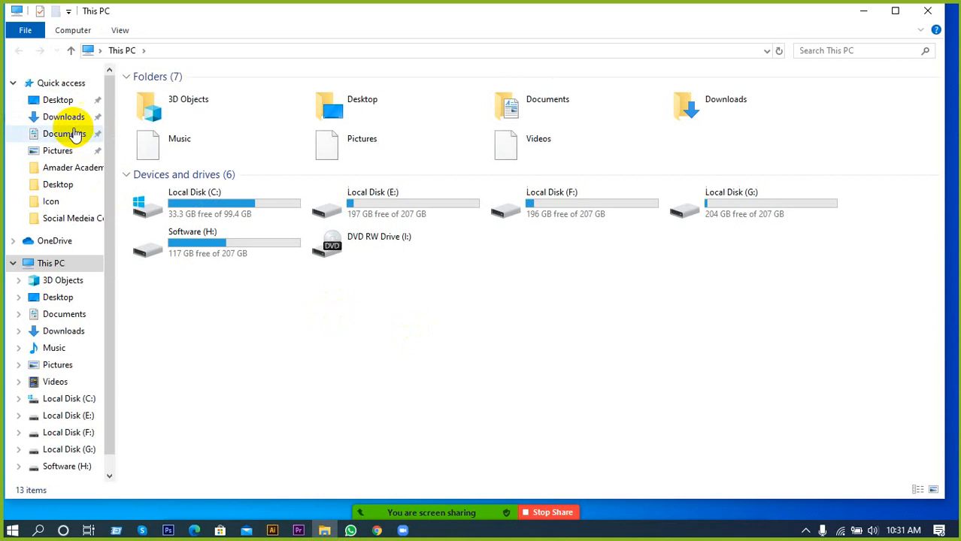
pyautogui.click(69, 119)
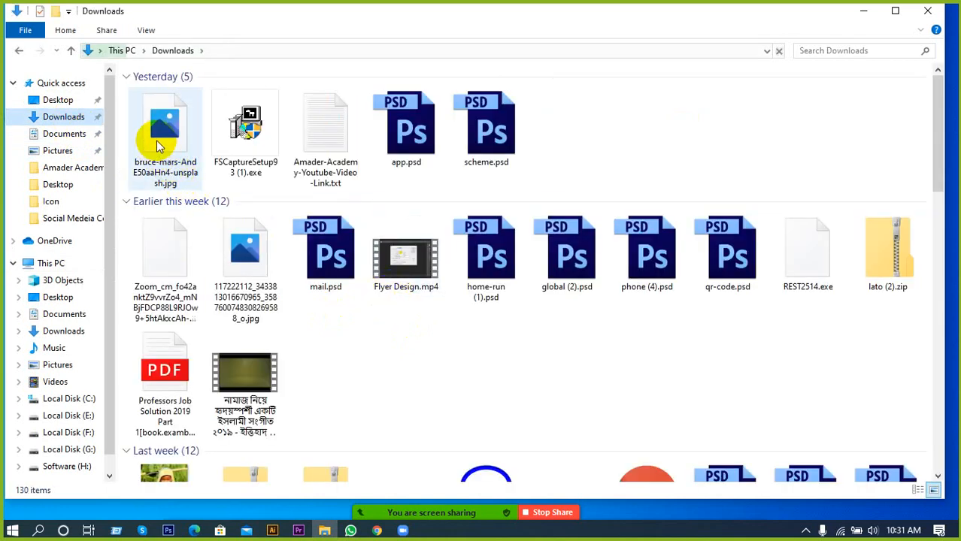
# Step: Place the unsplash JPG photo from the Downloads folder onto the Photoshop canvas at its default fitted size and commit the placement
pyautogui.click(183, 162)
pyautogui.moveTo(267, 239); pyautogui.dragTo(388, 274)
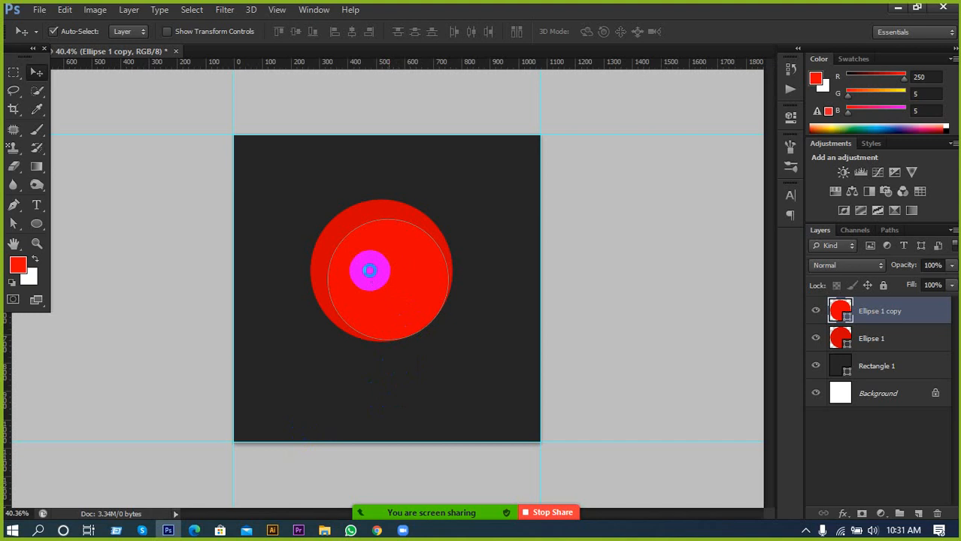
pyautogui.moveTo(369, 271); pyautogui.dragTo(371, 241)
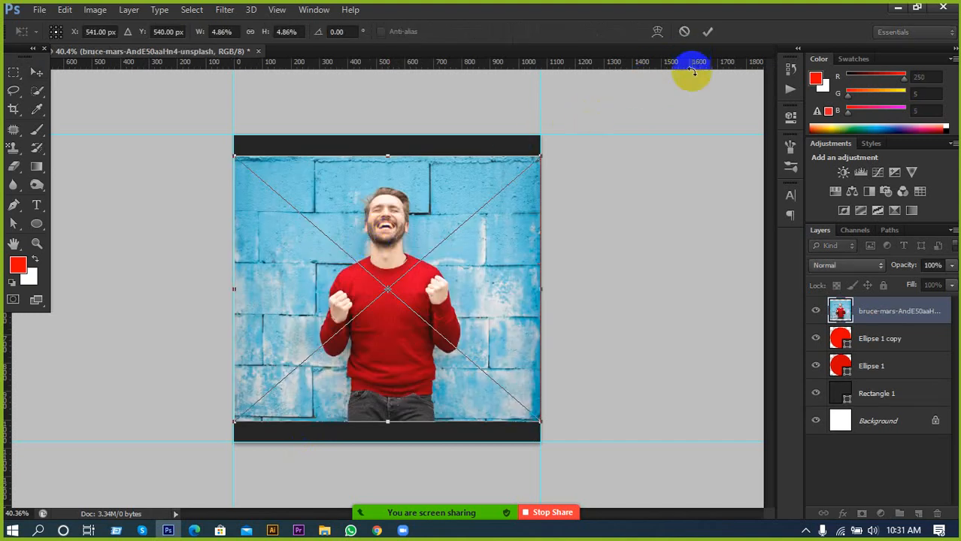
pyautogui.click(708, 32)
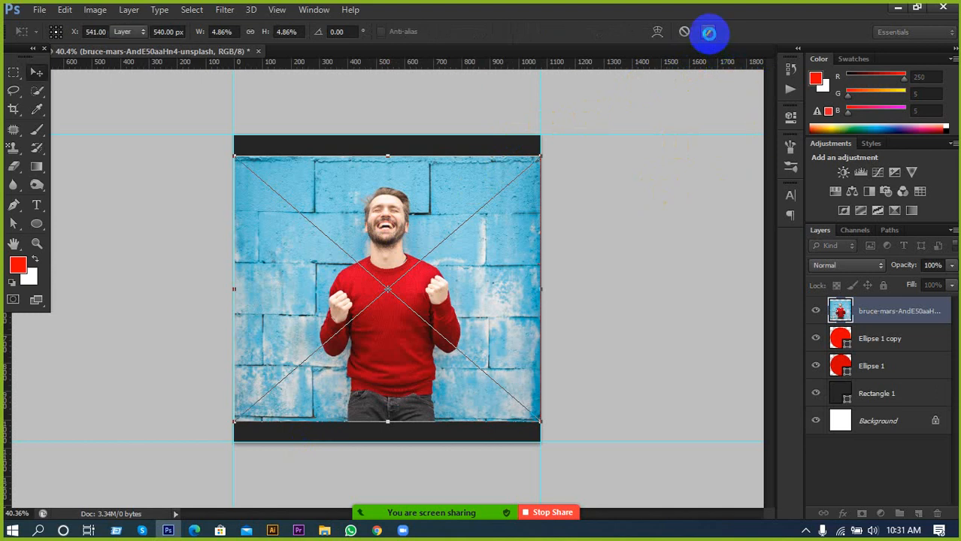
pyautogui.click(708, 31)
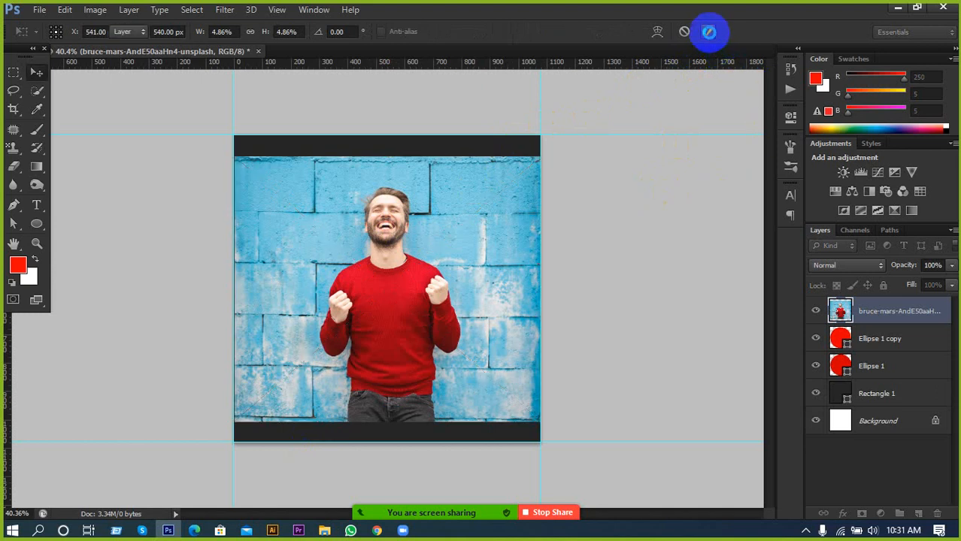
# Step: Rasterize the placed photo layer and convert it to black and white with the Default preset
pyautogui.rightClick(908, 317)
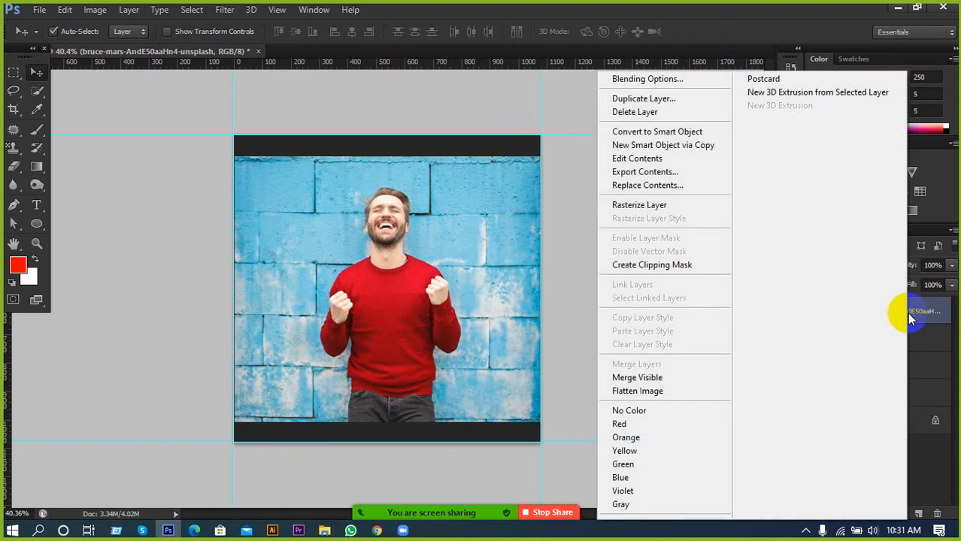
pyautogui.click(908, 317)
pyautogui.click(878, 338)
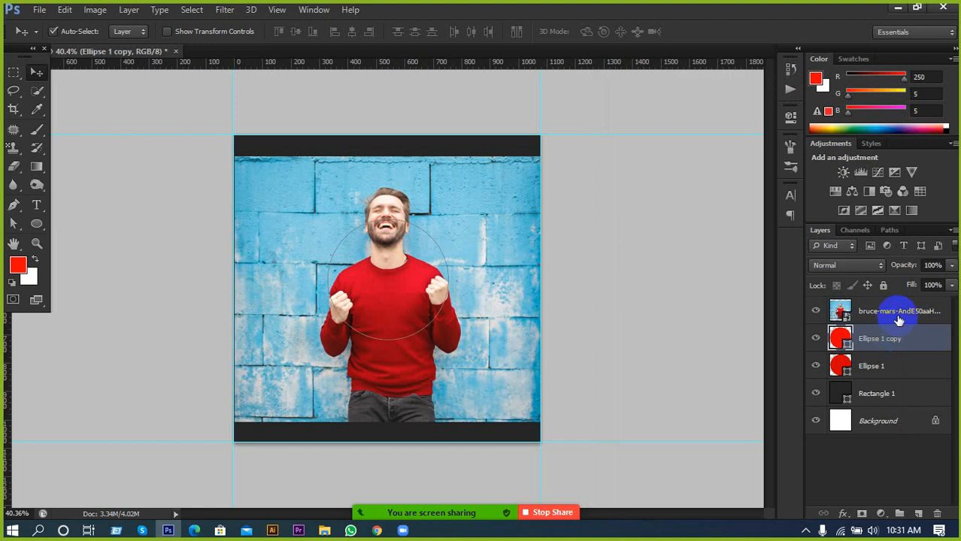
pyautogui.click(898, 319)
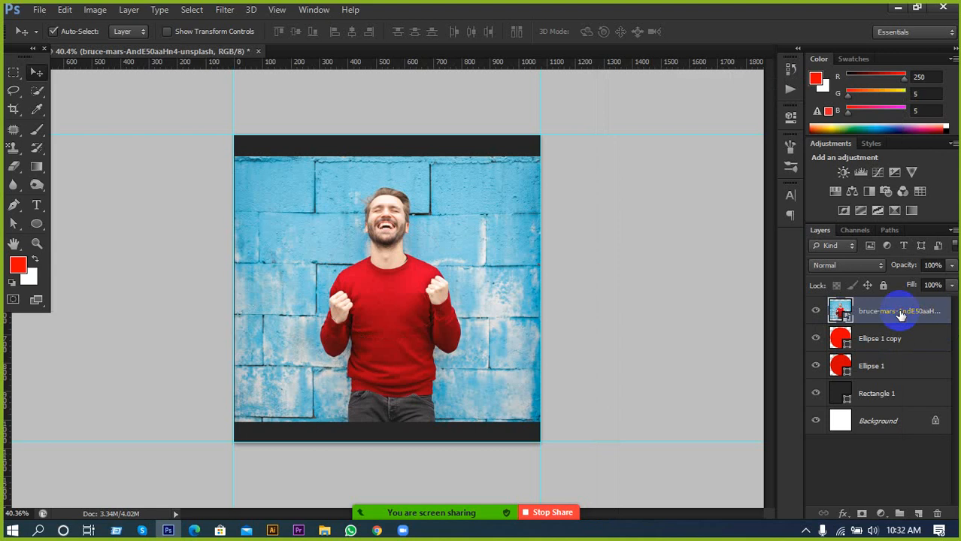
pyautogui.rightClick(900, 312)
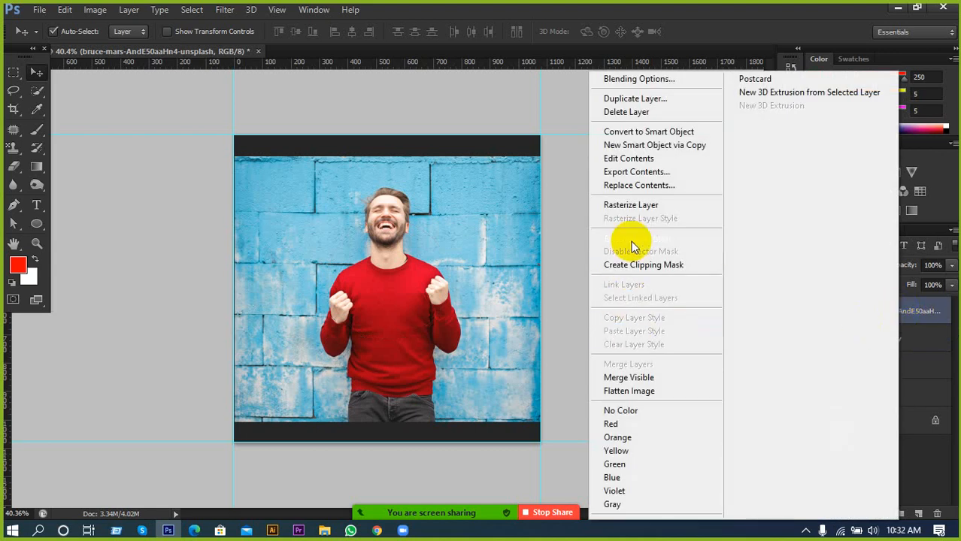
pyautogui.click(628, 205)
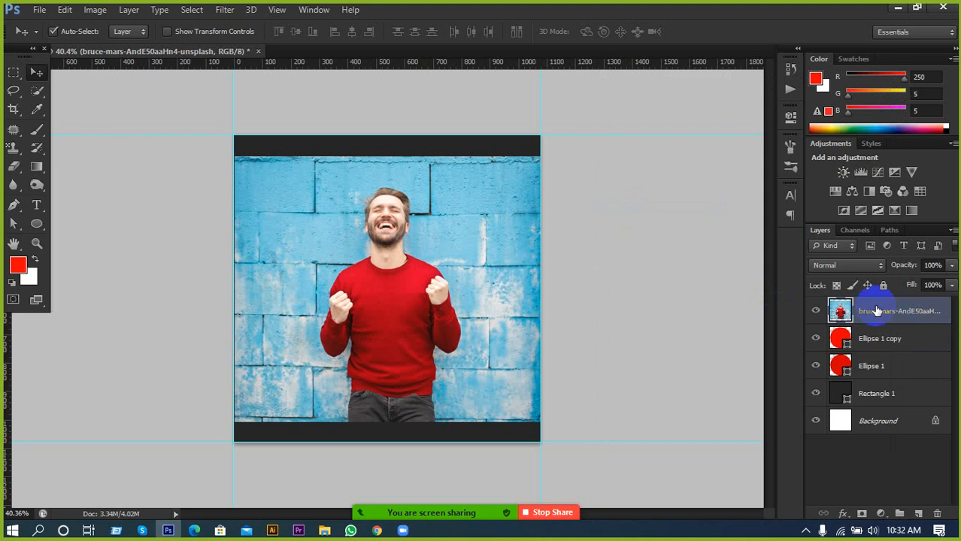
pyautogui.hotkey('ctrl', 'alt', 'shift', 'b')
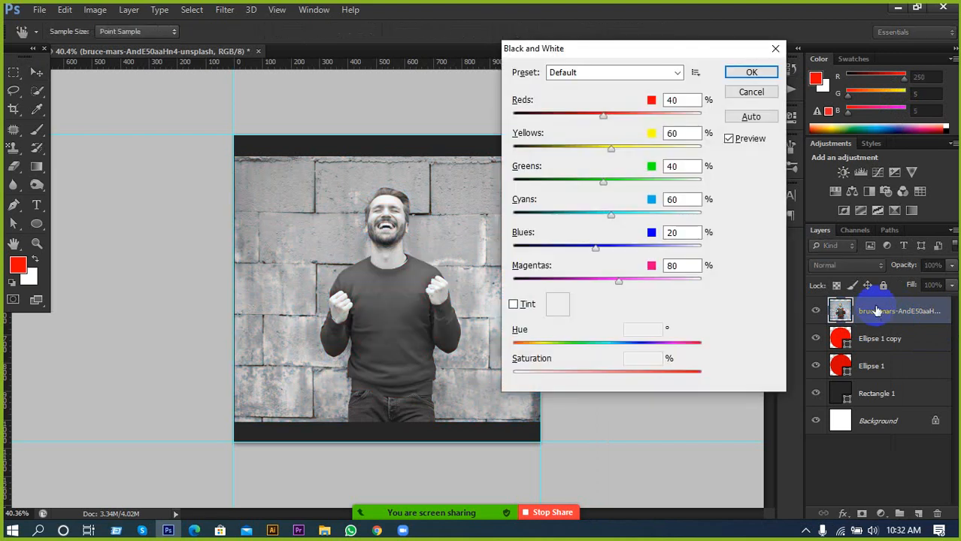
pyautogui.click(747, 74)
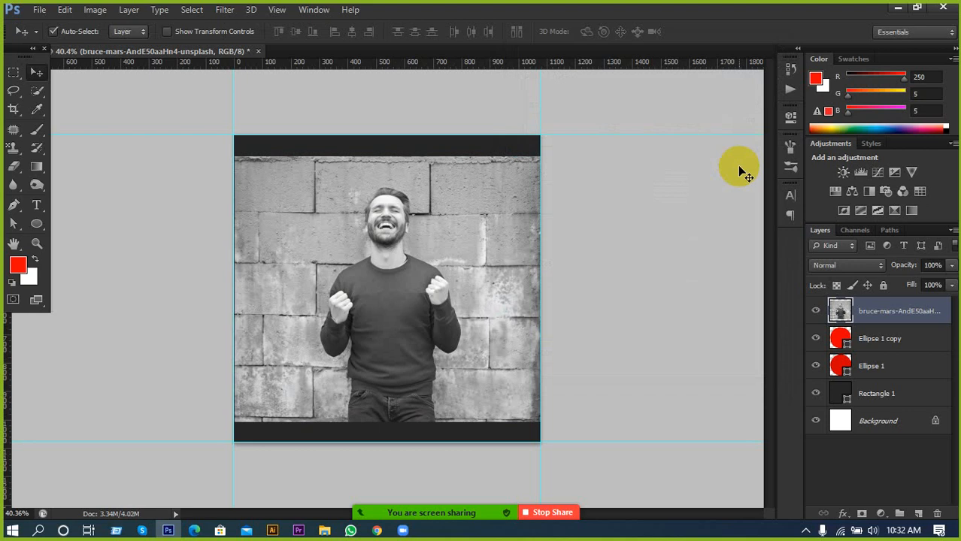
# Step: Try to create a clipping mask with the photo and smaller circle layers selected together, and undo it
pyautogui.keyDown('shift'); pyautogui.click(872, 338); pyautogui.keyUp('shift')
pyautogui.rightClick(845, 313)
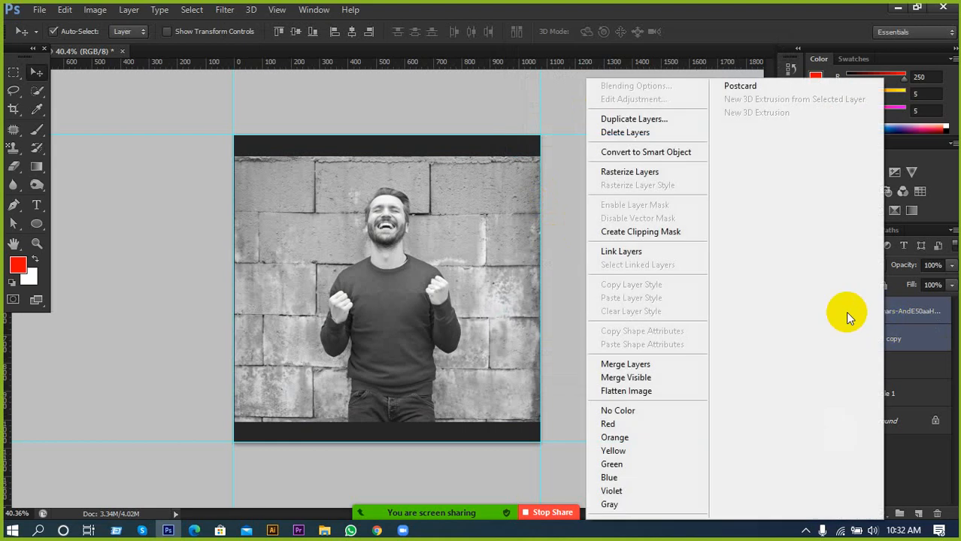
pyautogui.click(667, 234)
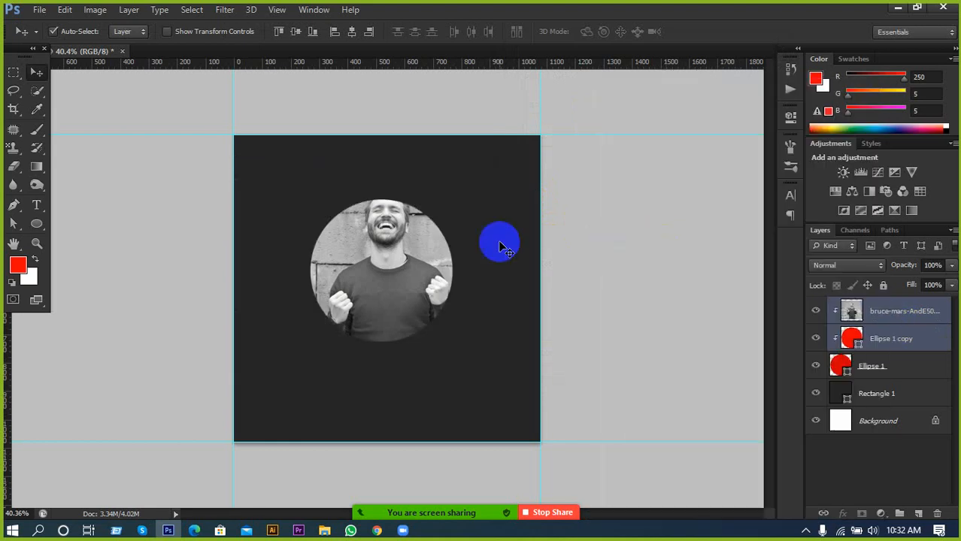
pyautogui.hotkey('ctrl', 'z')
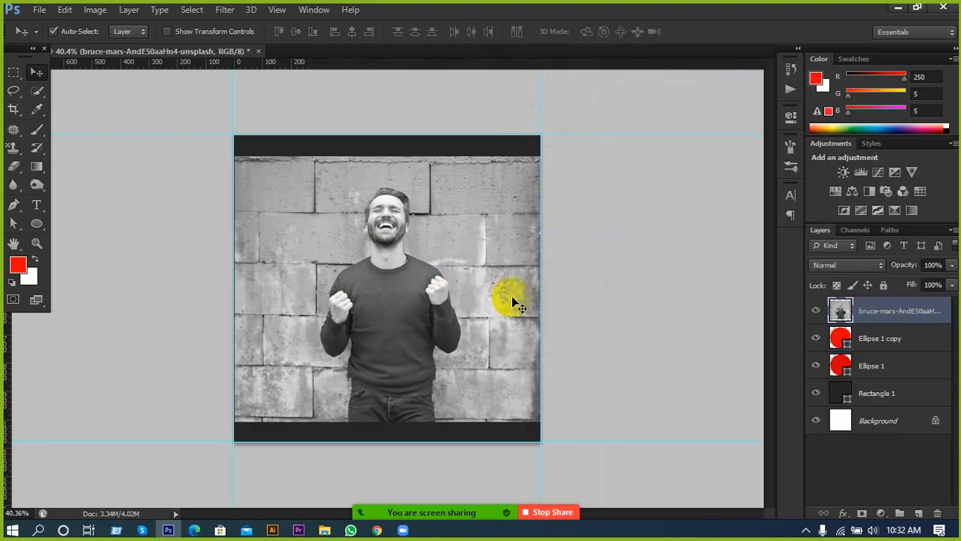
# Step: Clip only the photo layer to the smaller circle layer, Ellipse 1 copy, with a clipping mask
pyautogui.click(833, 343)
pyautogui.click(815, 340)
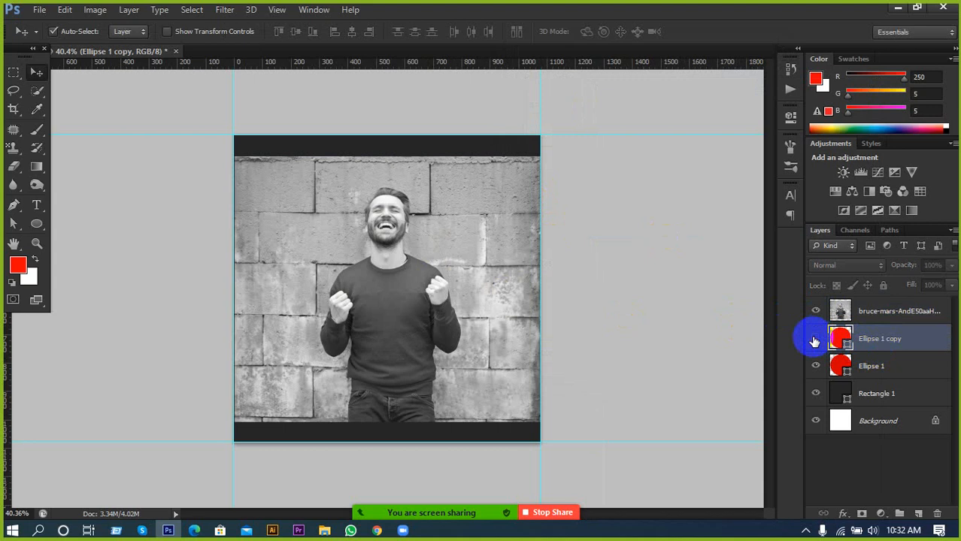
pyautogui.click(820, 368)
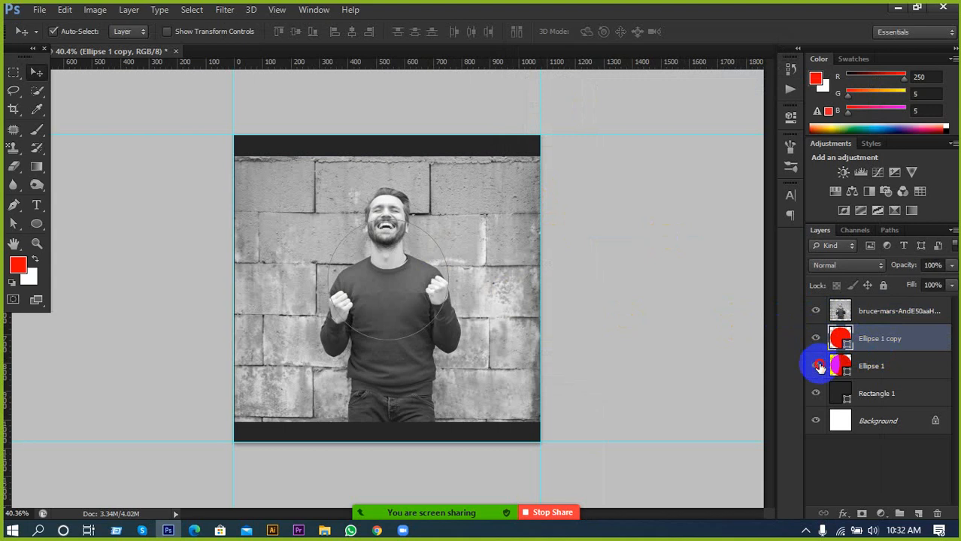
pyautogui.click(816, 311)
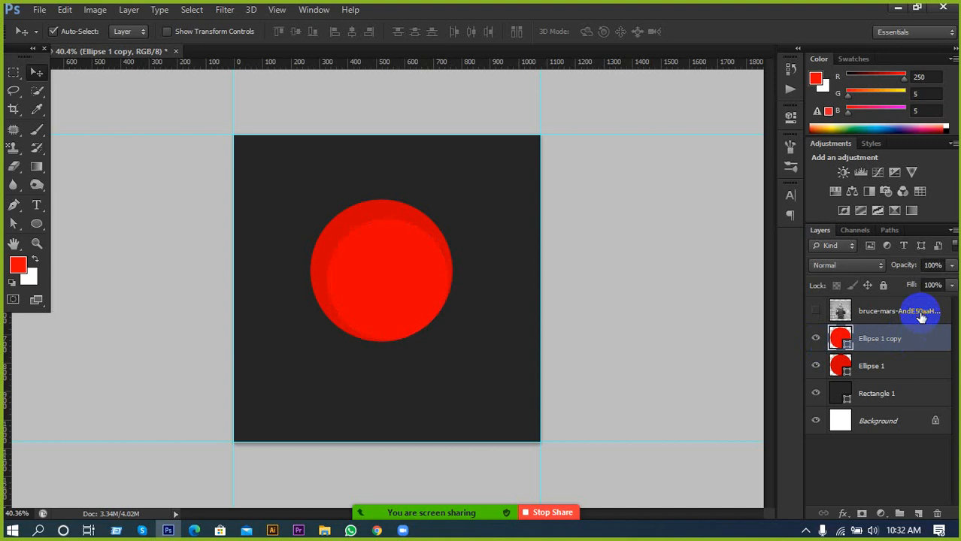
pyautogui.click(851, 315)
pyautogui.click(816, 311)
pyautogui.rightClick(881, 311)
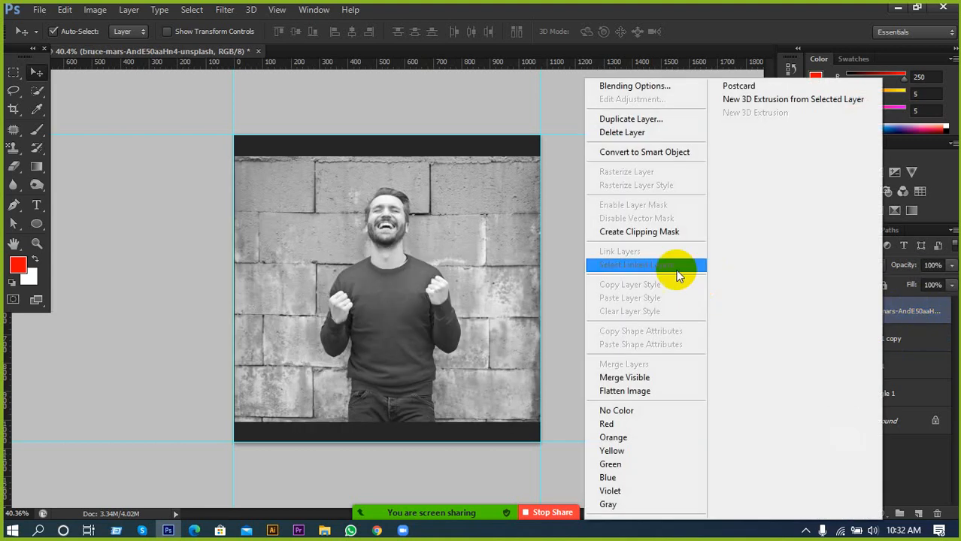
pyautogui.click(661, 234)
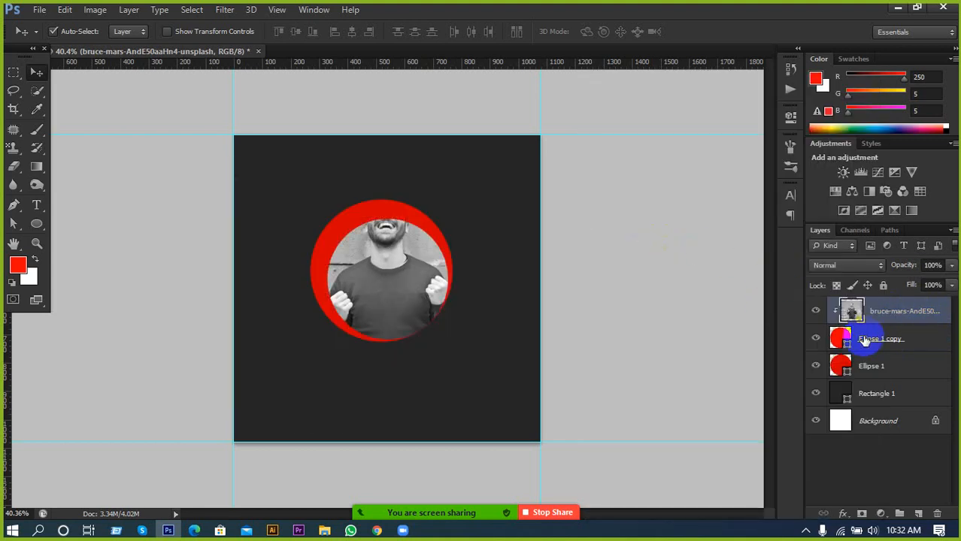
# Step: Scale the clipped photo down around its center to about 70% so the man's head and fists fit inside the circle
pyautogui.hotkey('ctrl', 't')
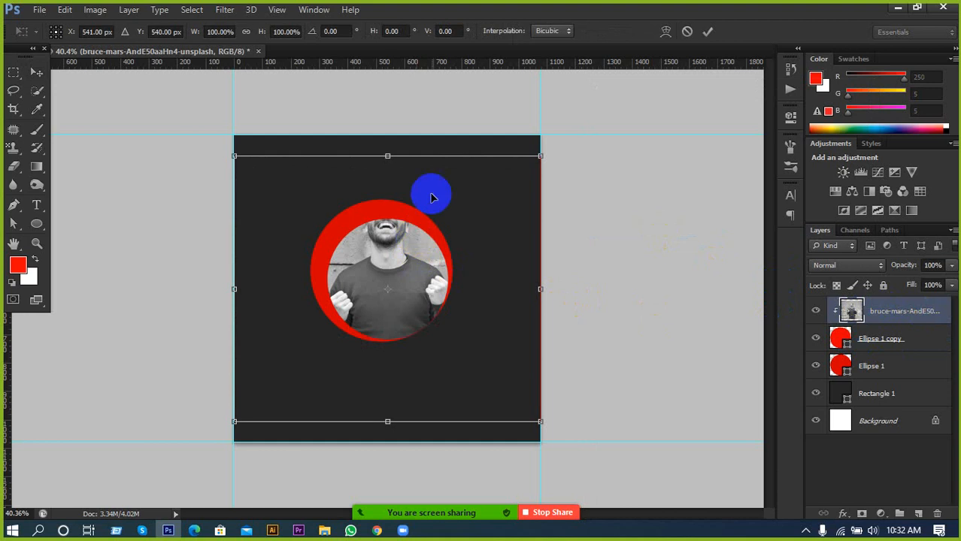
pyautogui.moveTo(273, 185); pyautogui.dragTo(290, 199)
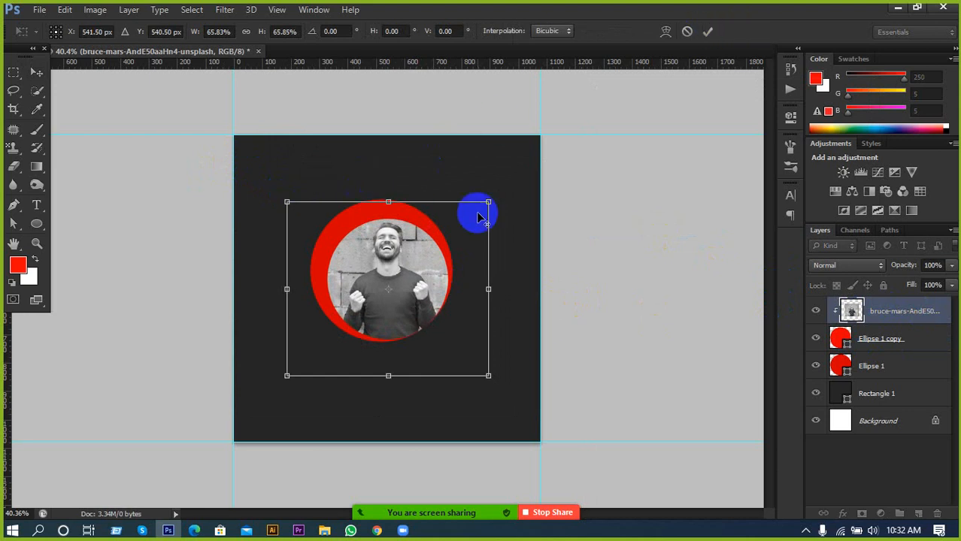
pyautogui.moveTo(488, 201); pyautogui.dragTo(497, 199)
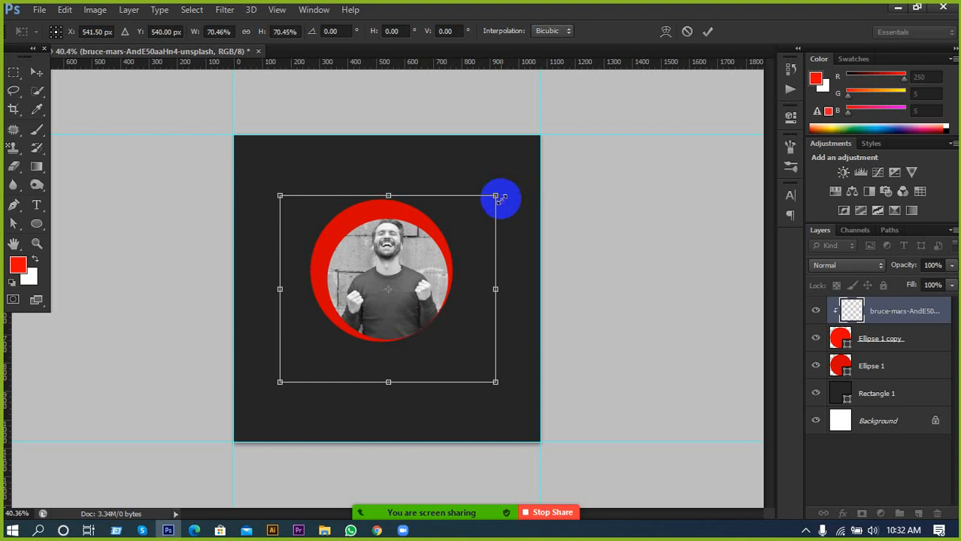
pyautogui.click(708, 31)
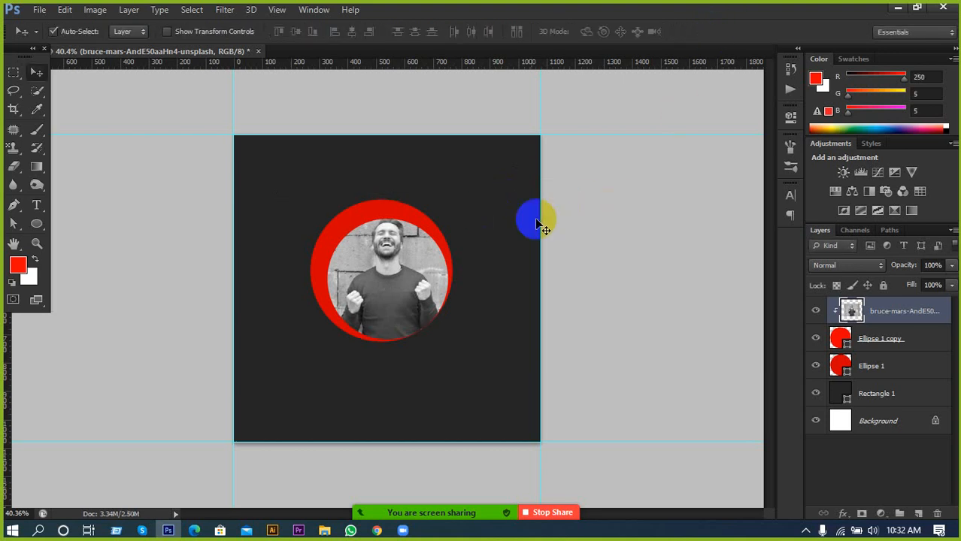
# Step: Nudge the larger red circle, Ellipse 1, slightly upward so its lower-right rim tucks behind the circular photo
pyautogui.scroll(3, 366, 334)
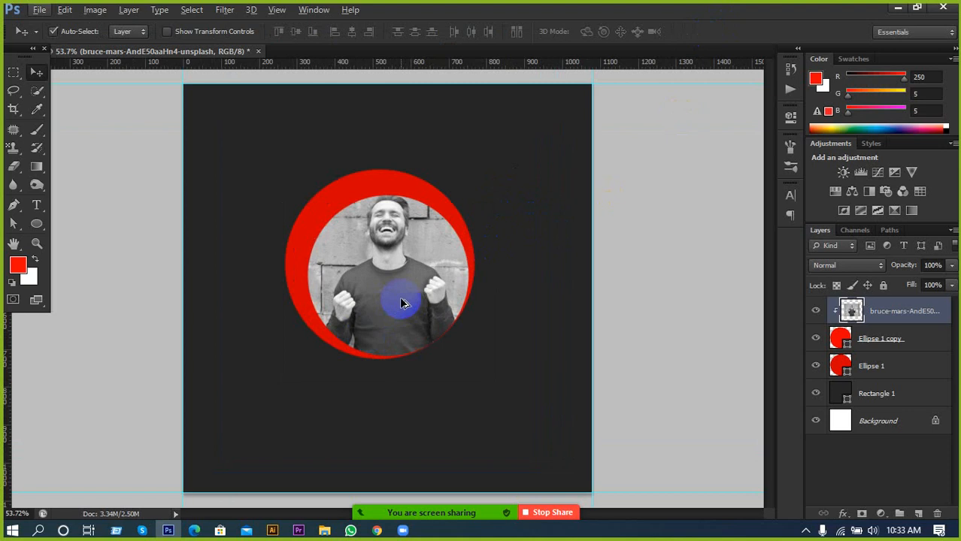
pyautogui.scroll(-1, 294, 266)
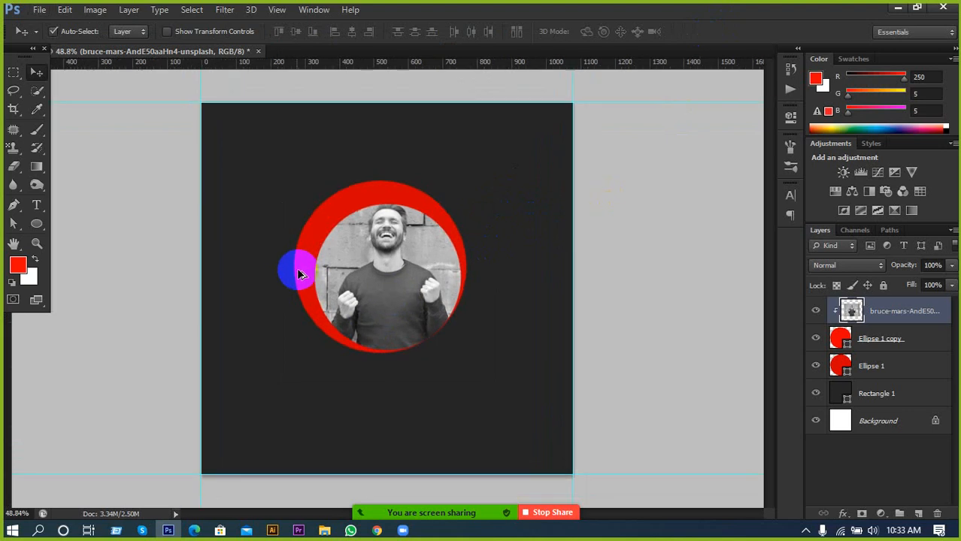
pyautogui.scroll(1, 488, 406)
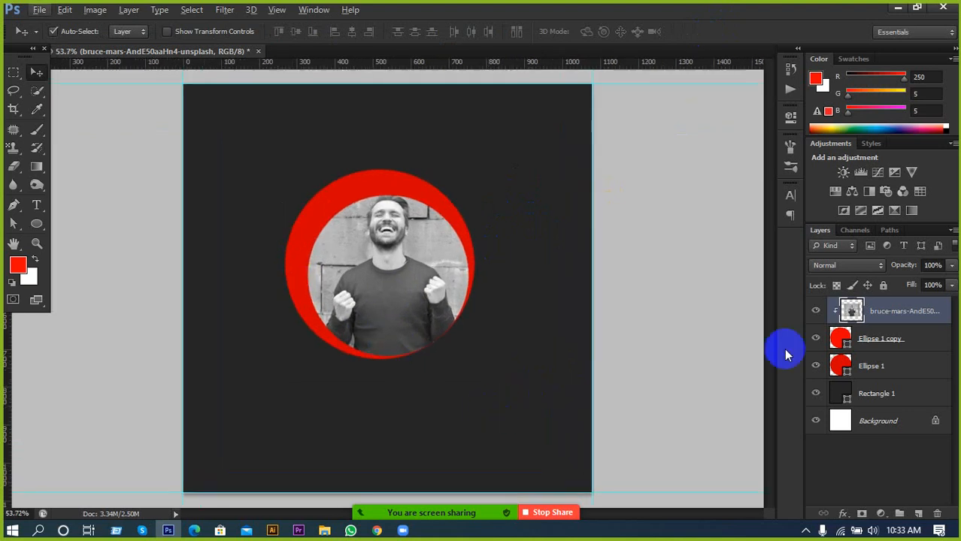
pyautogui.click(860, 340)
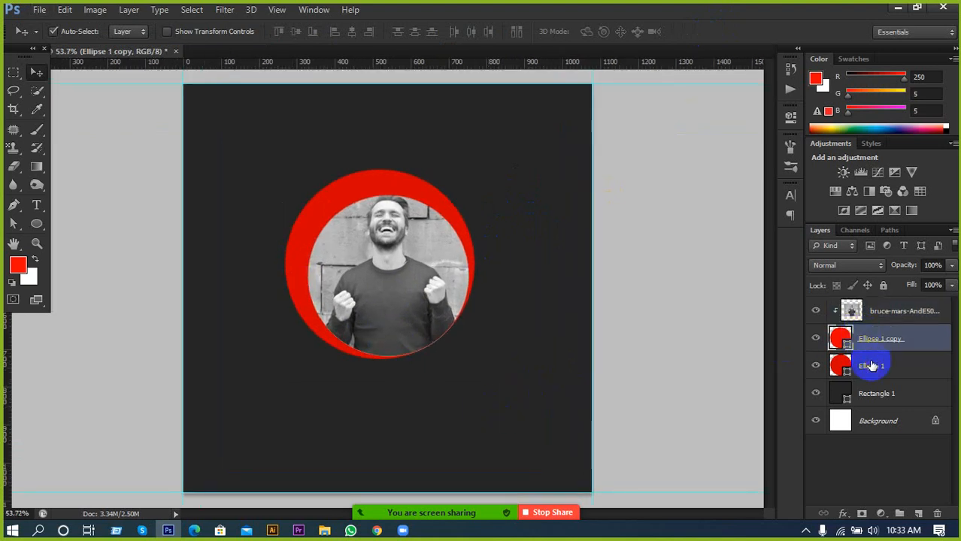
pyautogui.click(847, 367)
pyautogui.scroll(3, 453, 471)
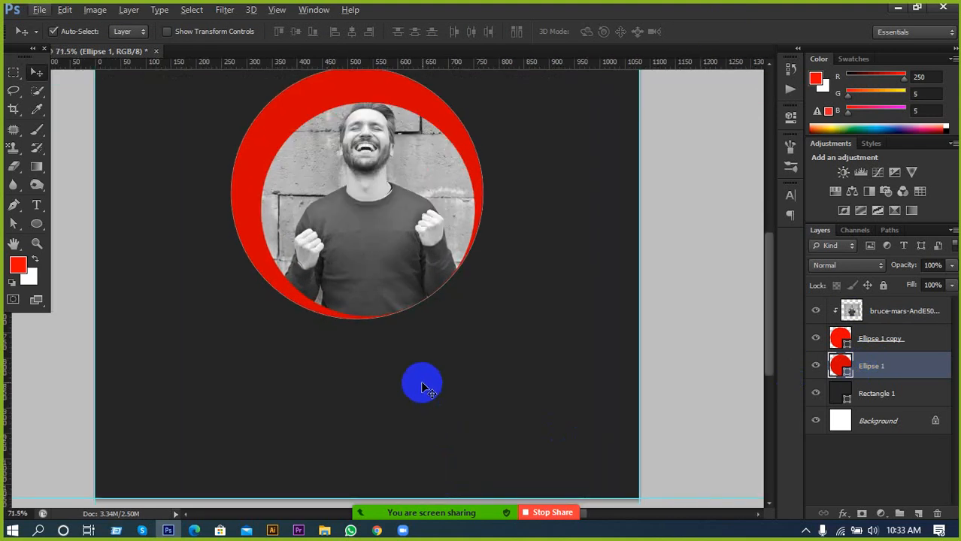
pyautogui.press('Left')
pyautogui.press('Left')
pyautogui.press('Left')
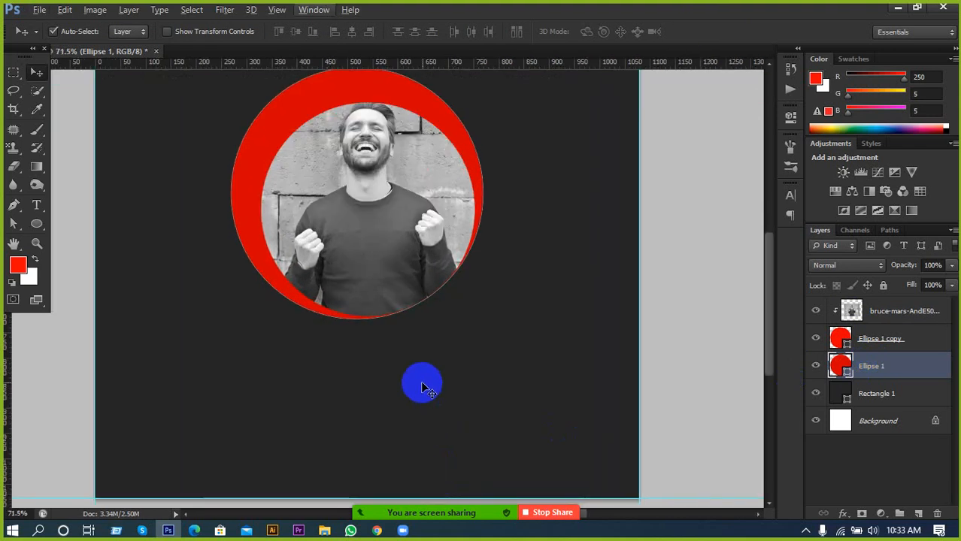
pyautogui.press('Left')
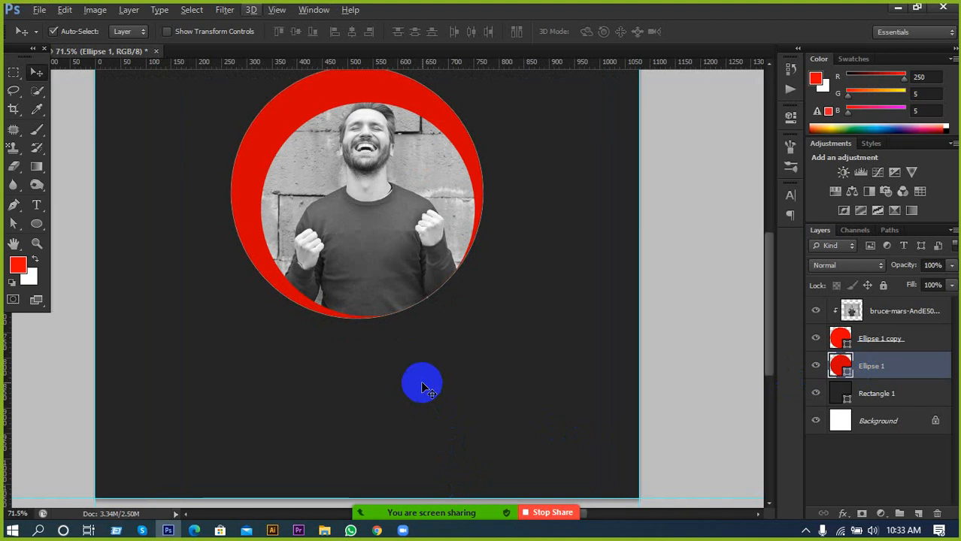
pyautogui.click(685, 329)
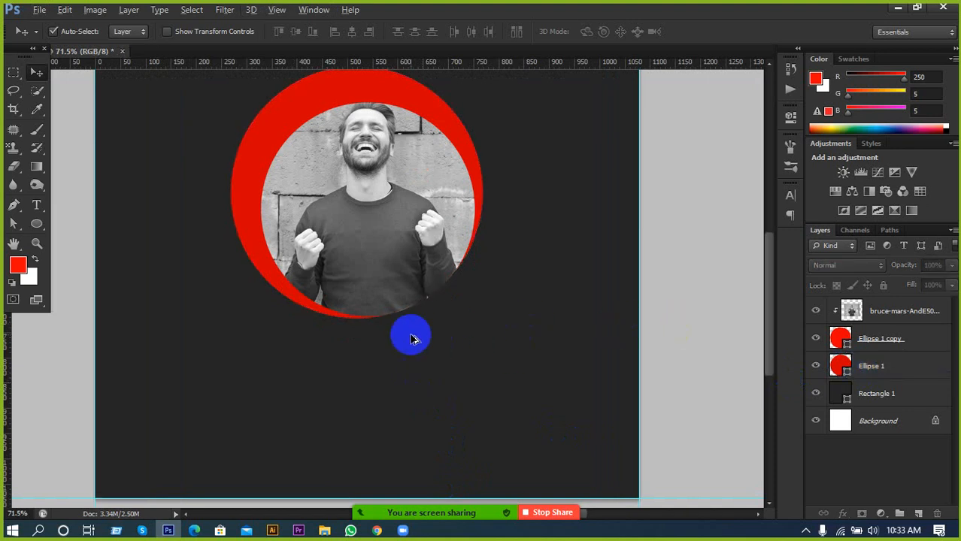
pyautogui.scroll(-3, 412, 337)
pyautogui.press('alt')
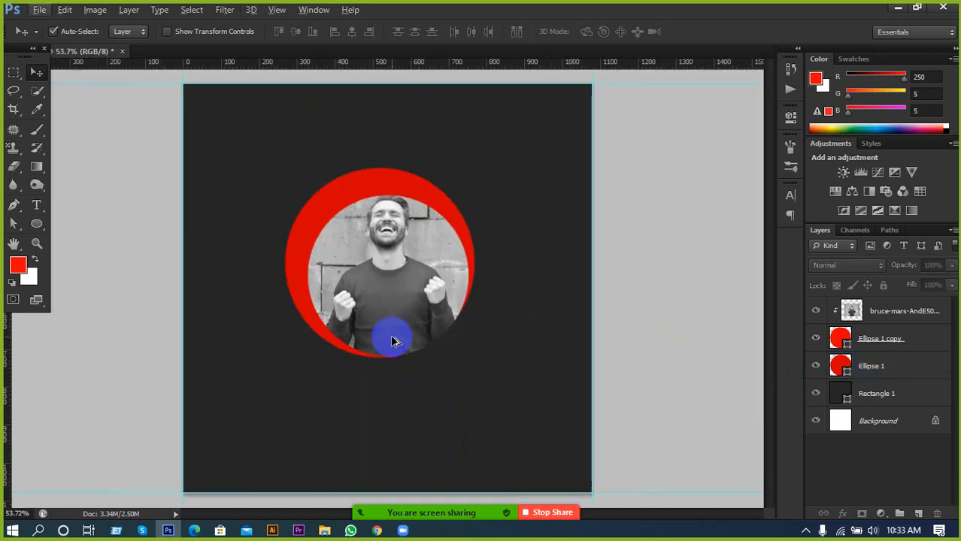
# Step: Select the Rectangle 1 layer and activate the Pen tool in Shape mode
pyautogui.scroll(-1, 325, 335)
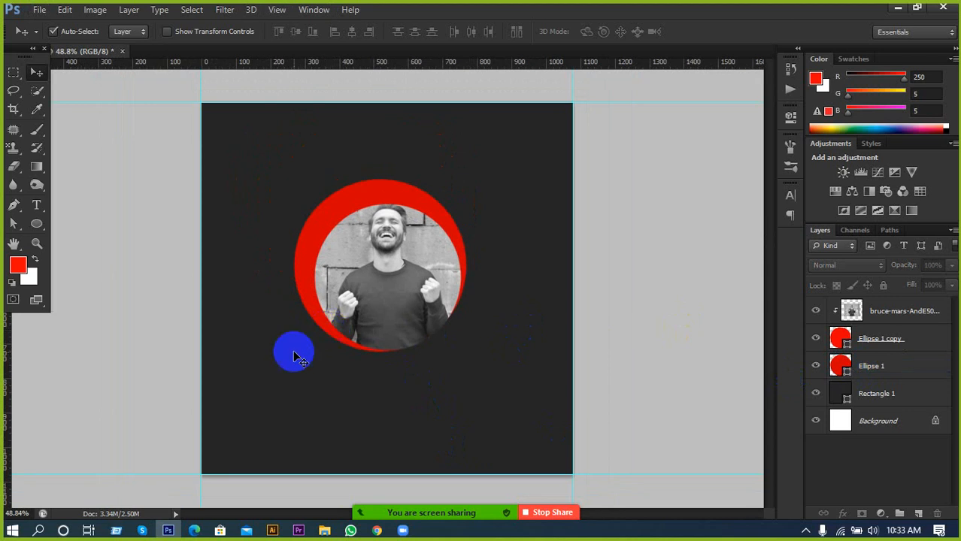
pyautogui.scroll(-1, 285, 355)
pyautogui.click(891, 388)
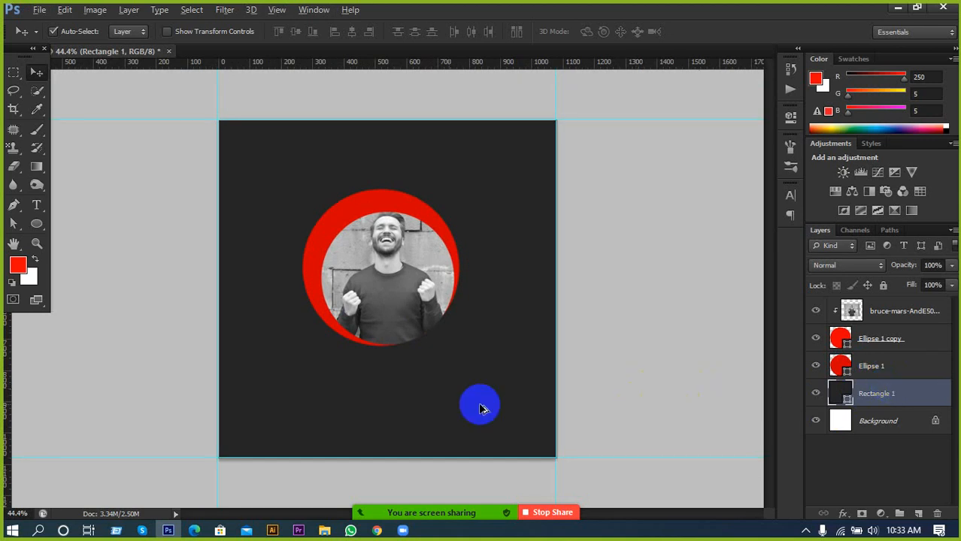
pyautogui.scroll(1, 338, 390)
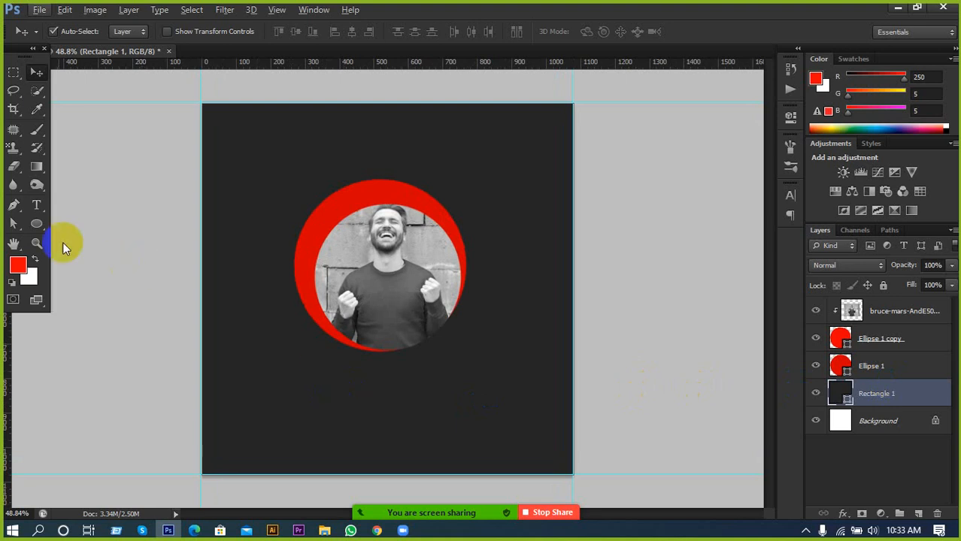
pyautogui.click(38, 224)
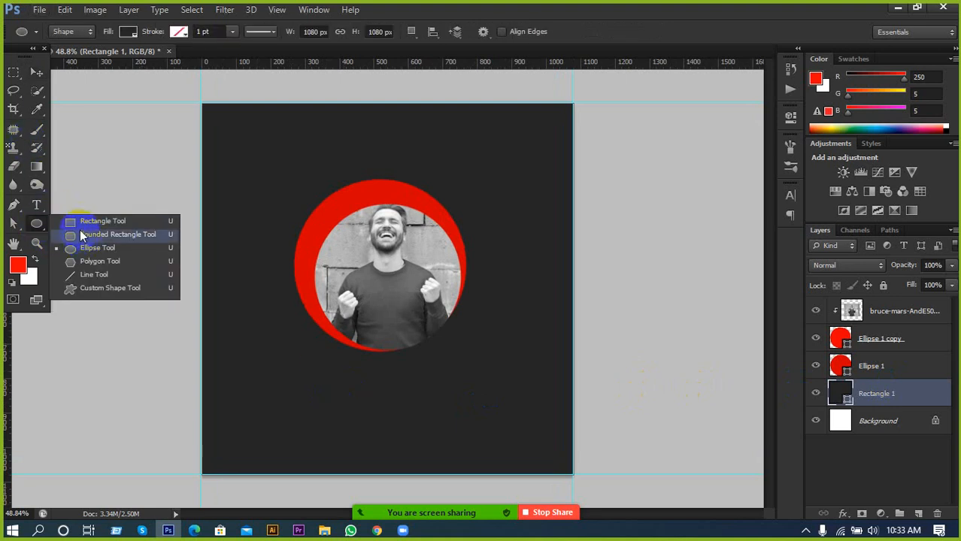
pyautogui.click(14, 205)
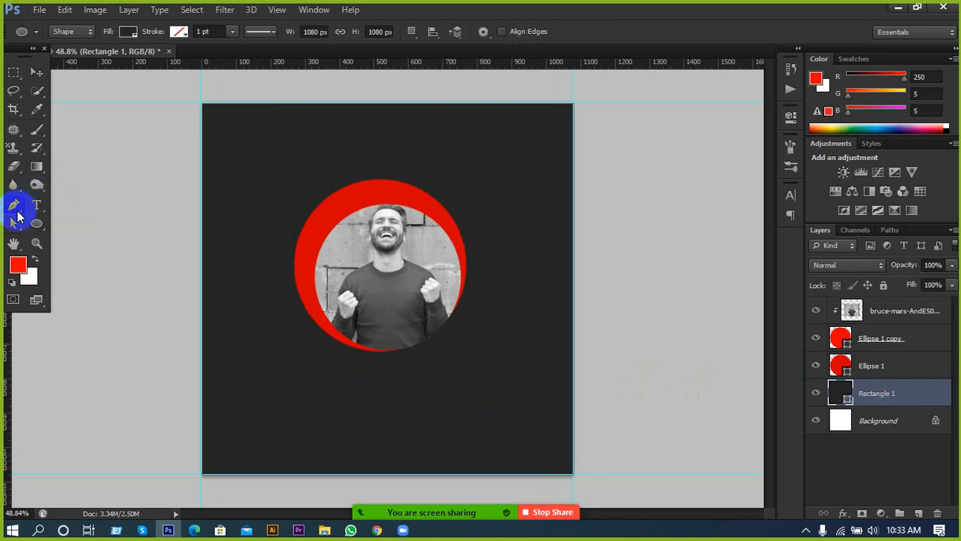
pyautogui.click(202, 405)
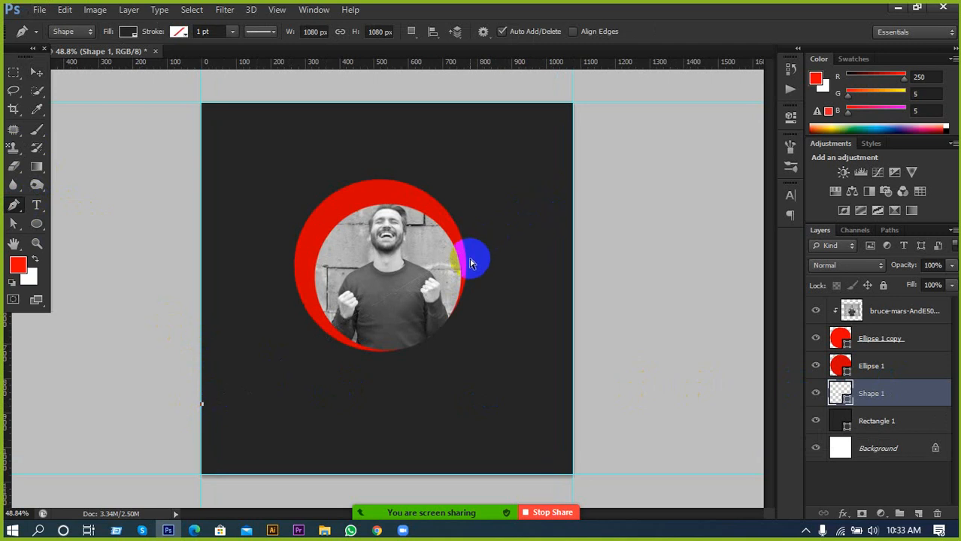
pyautogui.hotkey('ctrl', 'z')
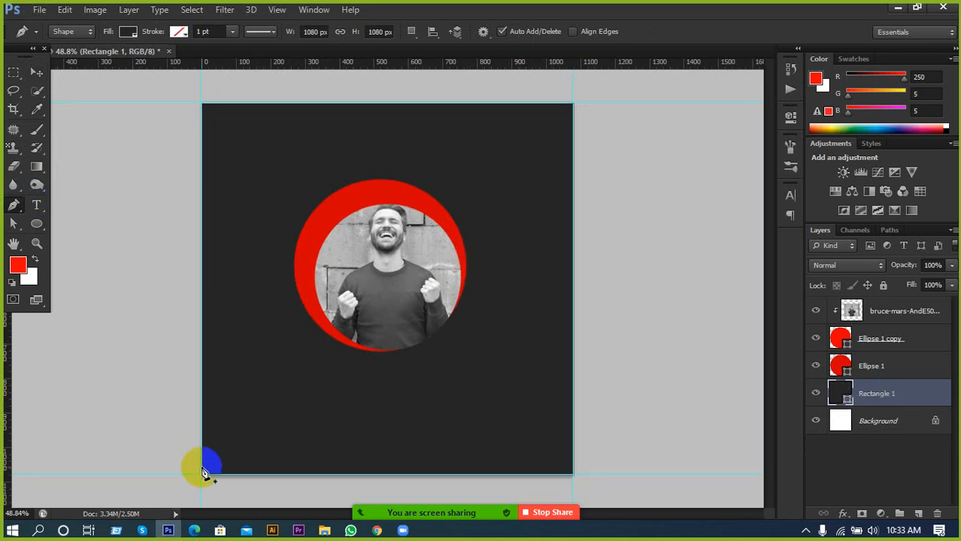
pyautogui.click(248, 474)
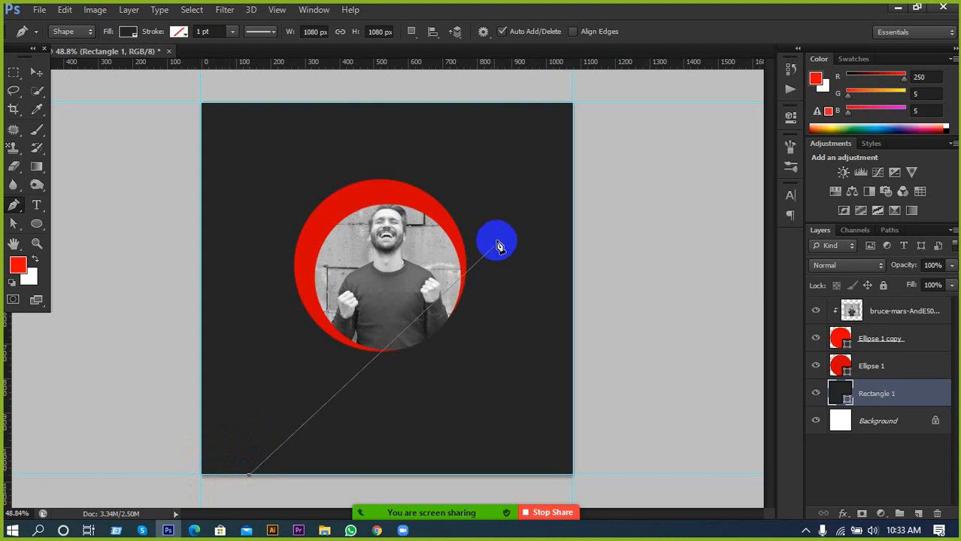
pyautogui.click(505, 238)
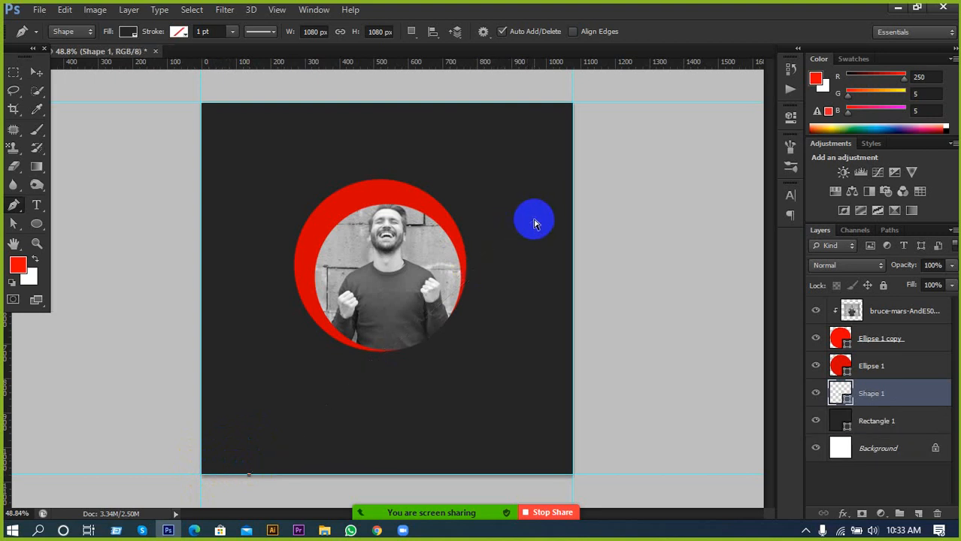
pyautogui.hotkey('ctrl', 'z')
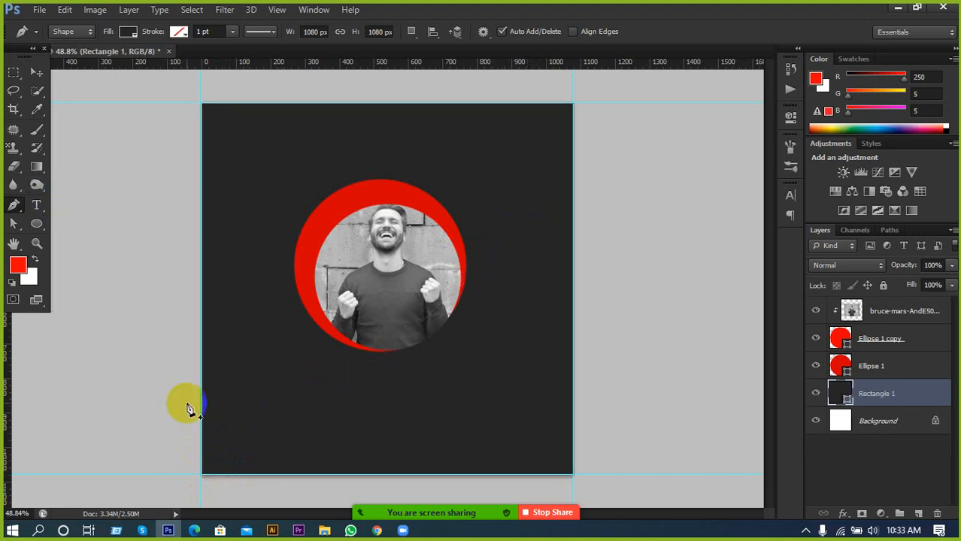
# Step: Draw a closed dark Pen shape about 1080 x 837 px, filling the canvas below a diagonal rising from the lower-left to the upper-right edge
pyautogui.click(201, 435)
pyautogui.click(569, 188)
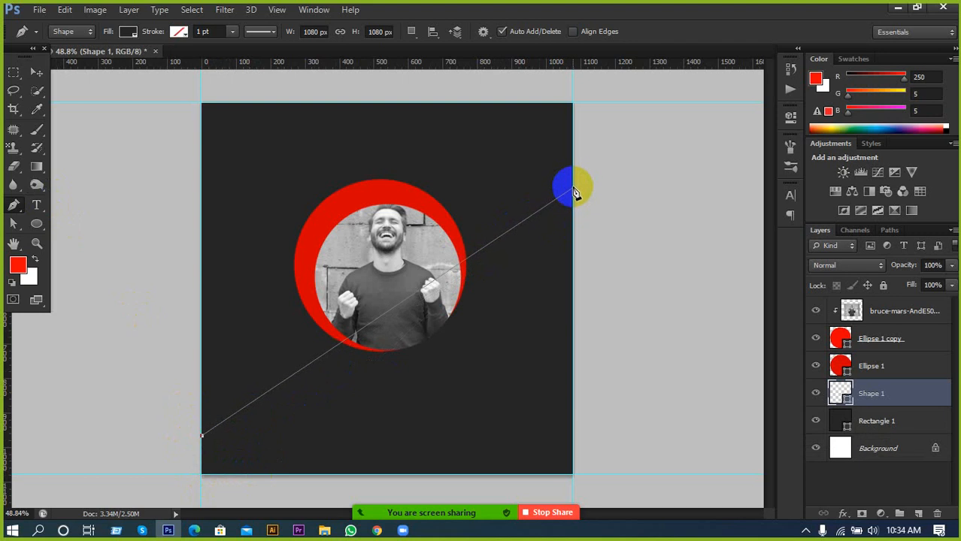
pyautogui.click(572, 187)
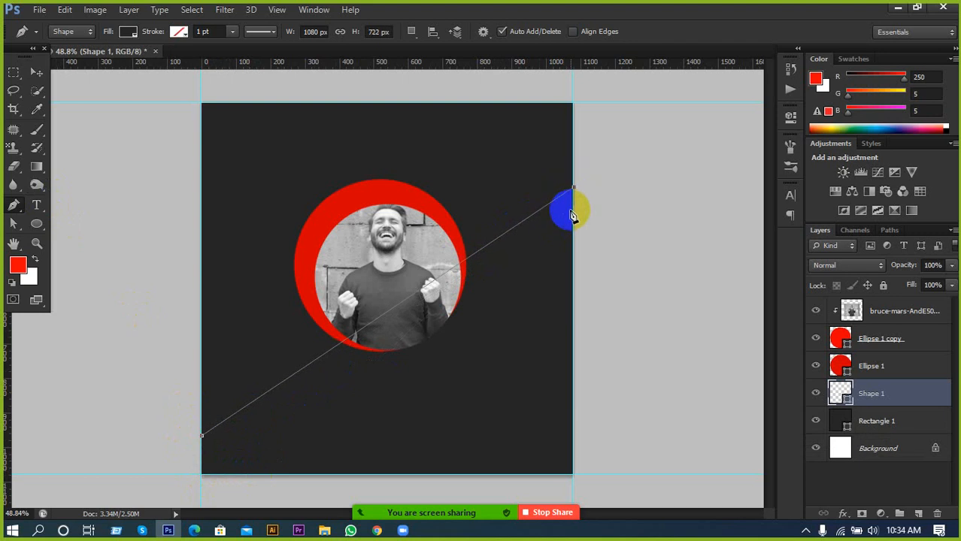
pyautogui.click(572, 475)
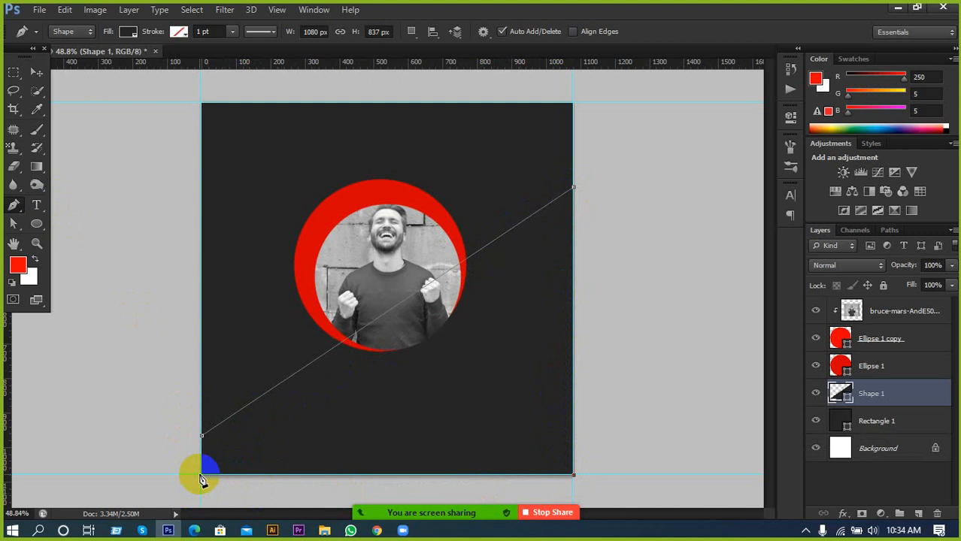
pyautogui.click(203, 438)
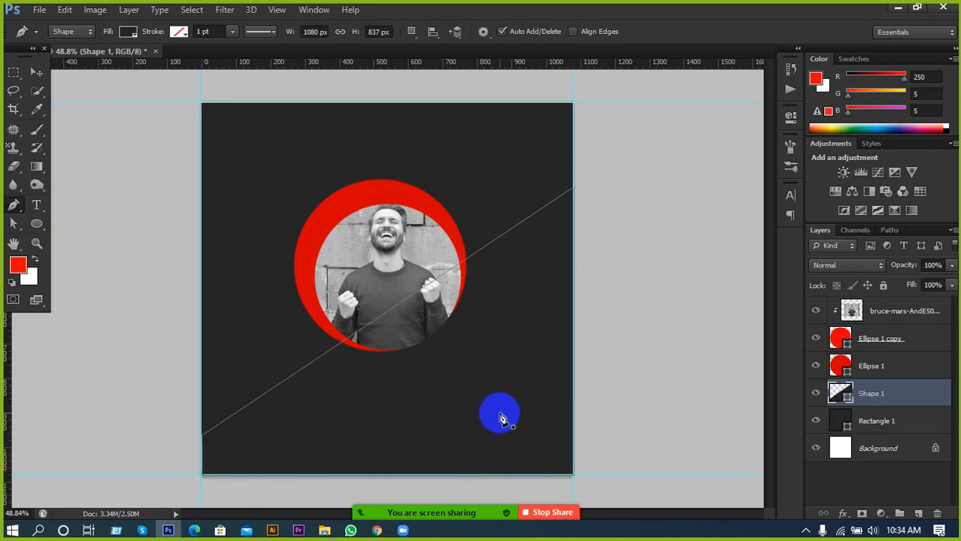
# Step: Move the Shape 1 layer above the photo layer and rasterize it
pyautogui.moveTo(901, 315); pyautogui.dragTo(895, 304)
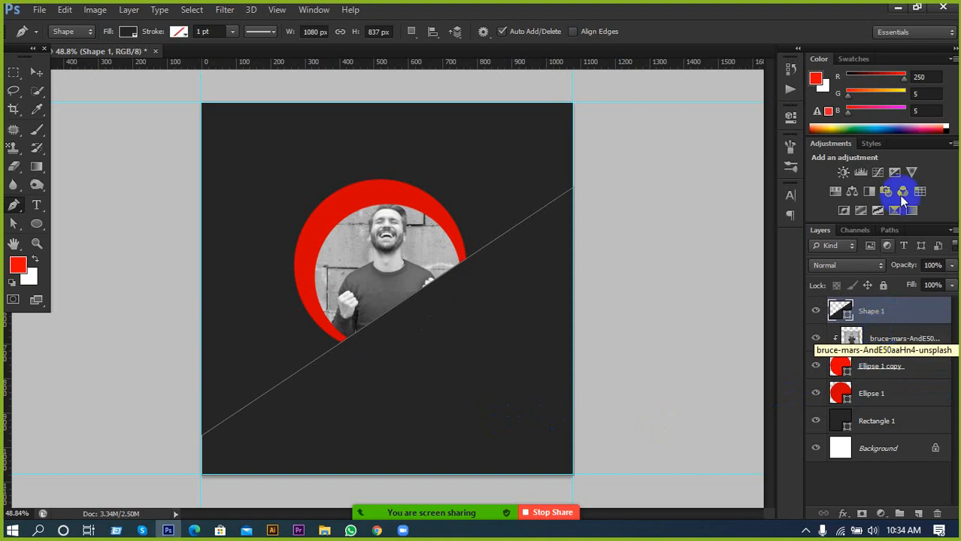
pyautogui.click(816, 311)
pyautogui.click(816, 310)
pyautogui.rightClick(843, 315)
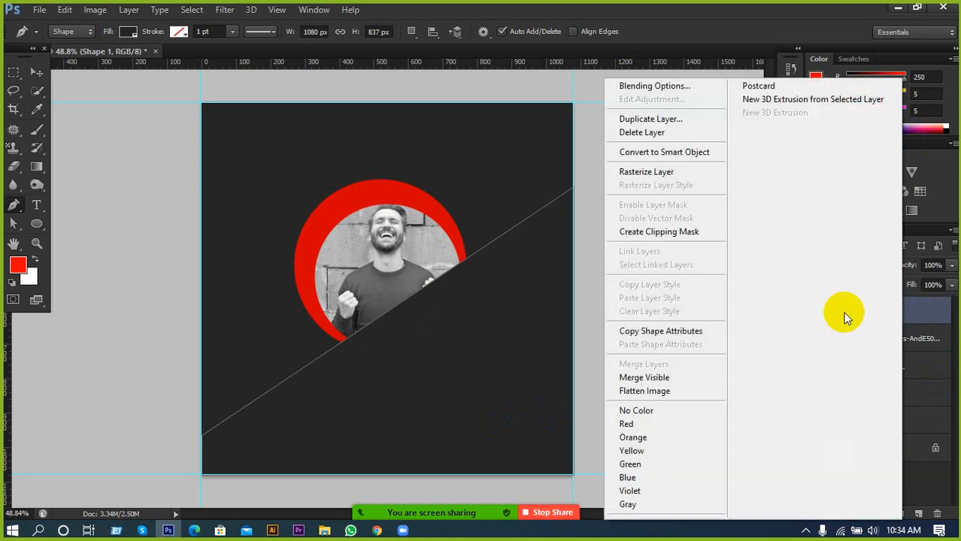
pyautogui.click(636, 172)
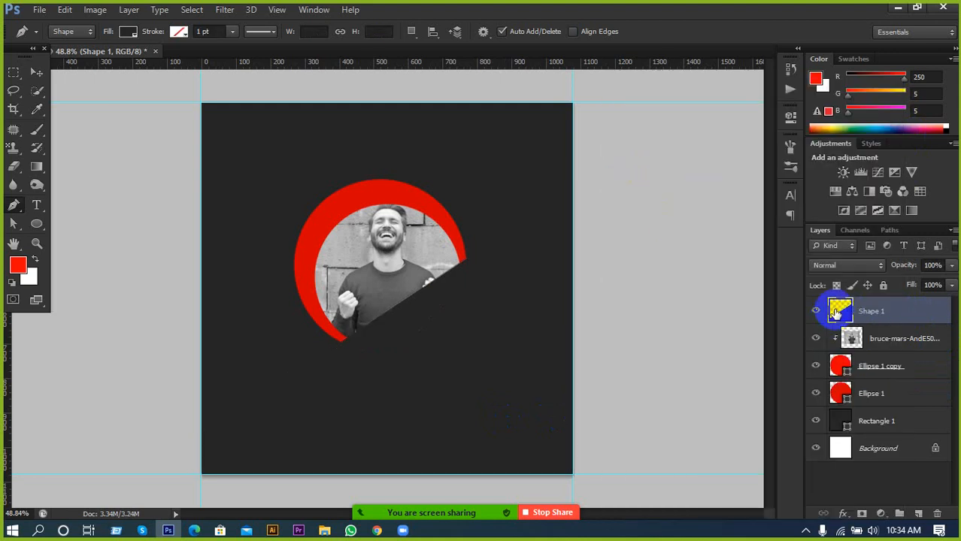
# Step: Load the rasterized Shape 1 layer's pixels as a selection
pyautogui.keyDown('ctrl'); pyautogui.click(835, 313); pyautogui.keyUp('ctrl')
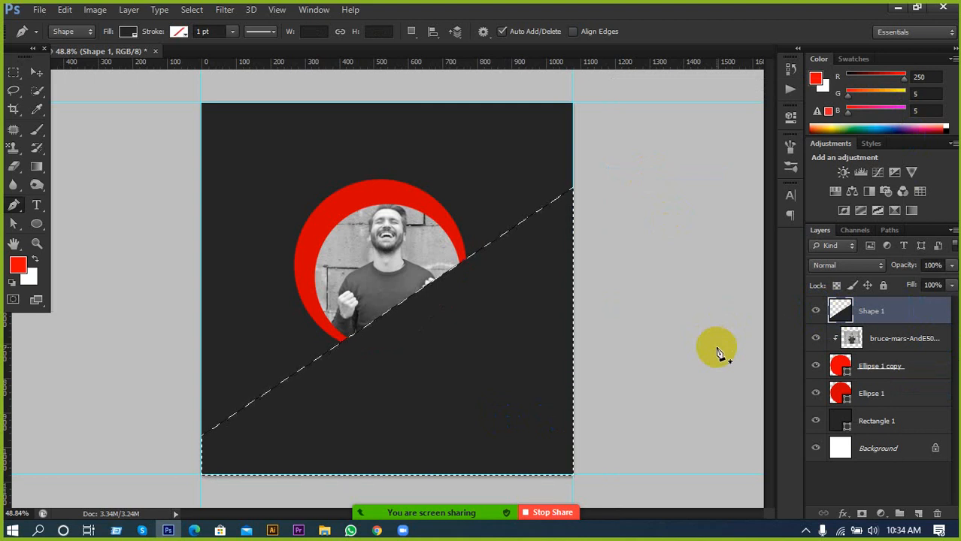
pyautogui.scroll(2, 468, 354)
pyautogui.scroll(-2, 360, 395)
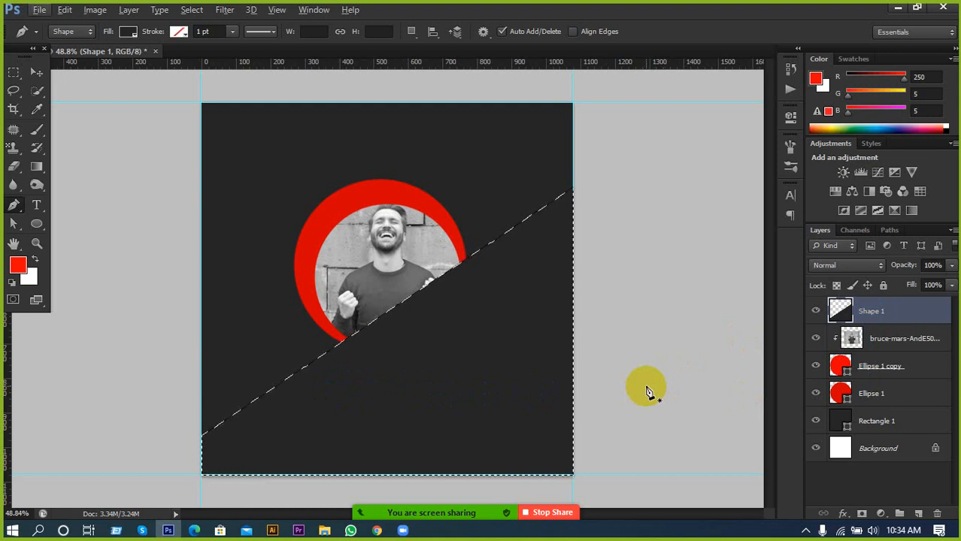
pyautogui.click(514, 220)
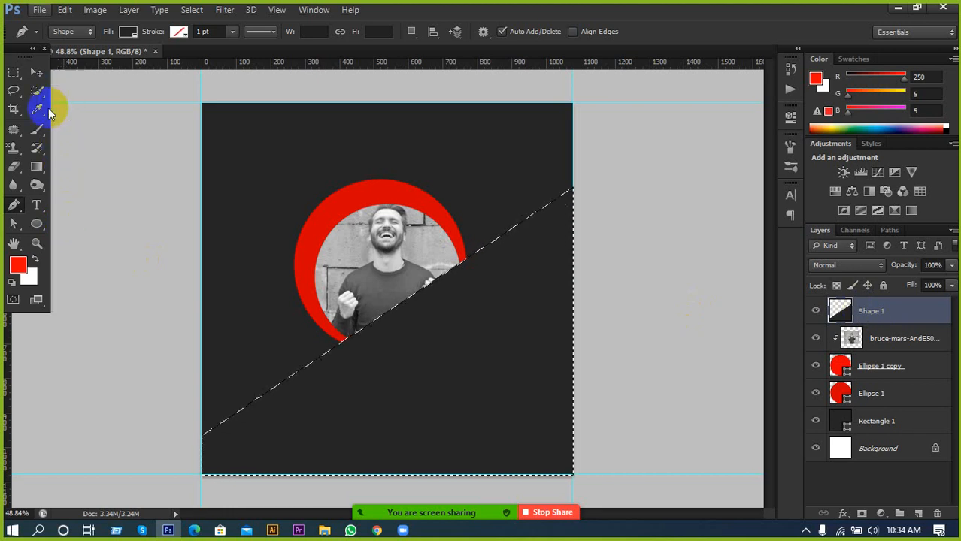
# Step: Configure the Brush tool with 10% hardness, 56% opacity and 38% flow
pyautogui.click(33, 133)
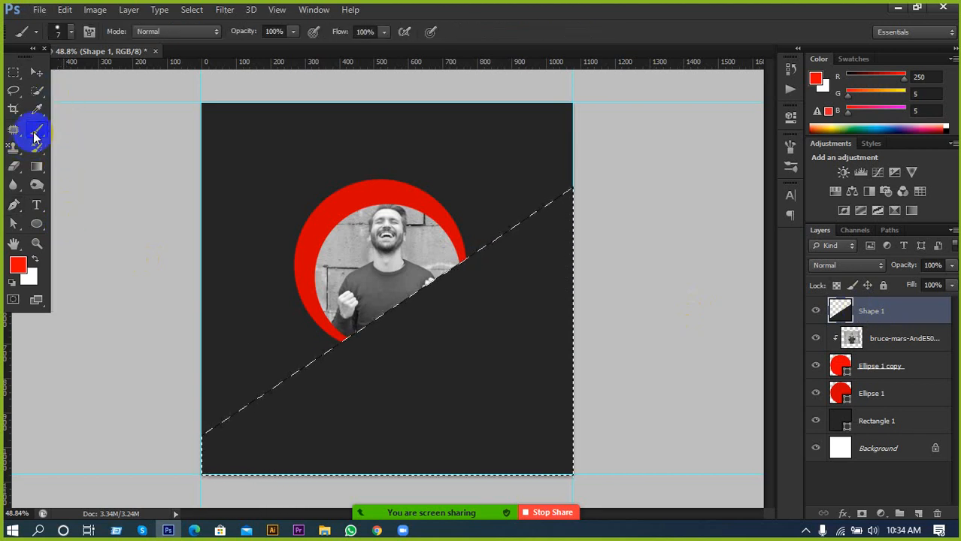
pyautogui.click(60, 30)
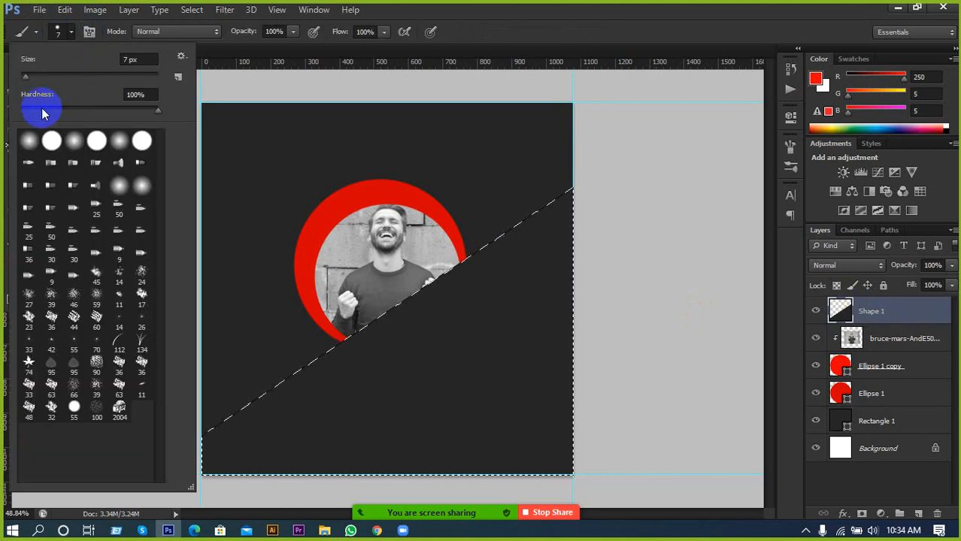
pyautogui.click(41, 110)
pyautogui.moveTo(42, 111)
pyautogui.mouseDown()
pyautogui.moveTo(52, 121)
pyautogui.moveTo(33, 118)
pyautogui.mouseUp()
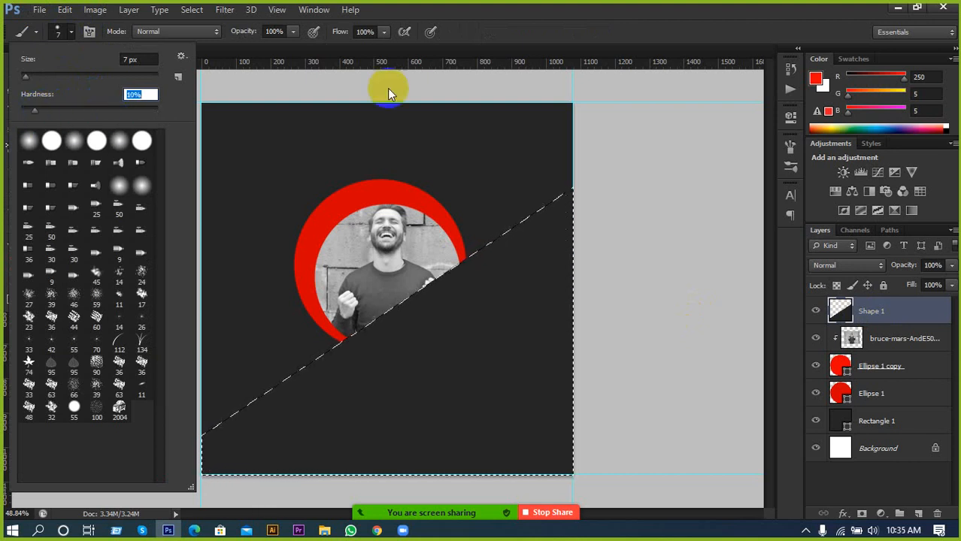
pyautogui.click(536, 30)
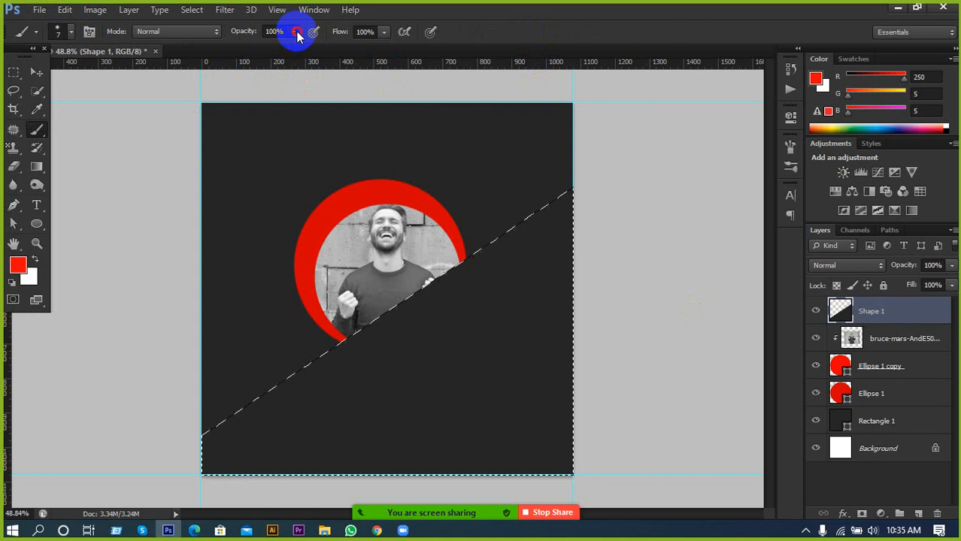
pyautogui.moveTo(293, 31); pyautogui.dragTo(257, 57)
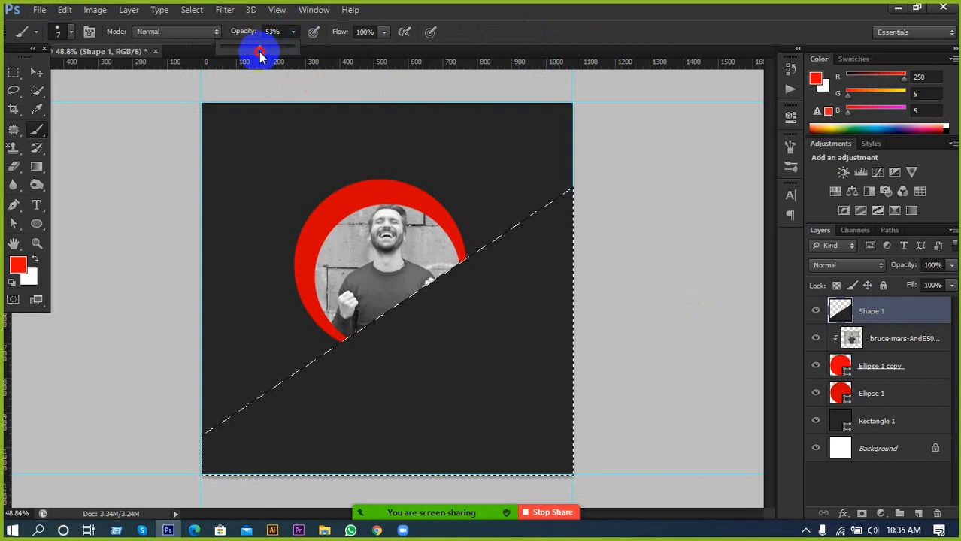
pyautogui.moveTo(382, 32); pyautogui.dragTo(342, 56)
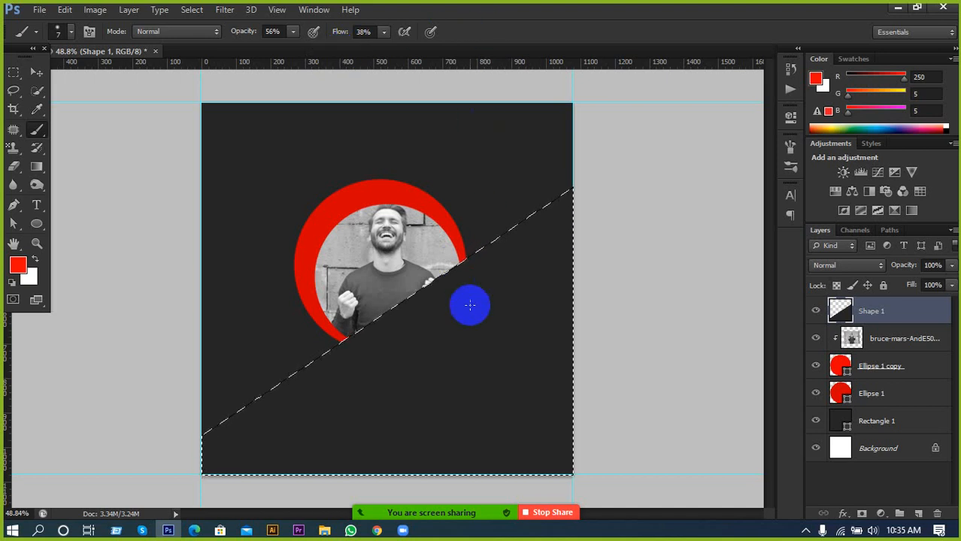
# Step: Enlarge the brush to 125 px
pyautogui.press(']')
pyautogui.press(']')
pyautogui.press(']')
pyautogui.press(']')
pyautogui.press(']')
pyautogui.press(']')
pyautogui.press(']')
pyautogui.press(']')
pyautogui.press(']')
pyautogui.press(']')
pyautogui.press(']')
pyautogui.press(']')
pyautogui.press(']')
pyautogui.press(']')
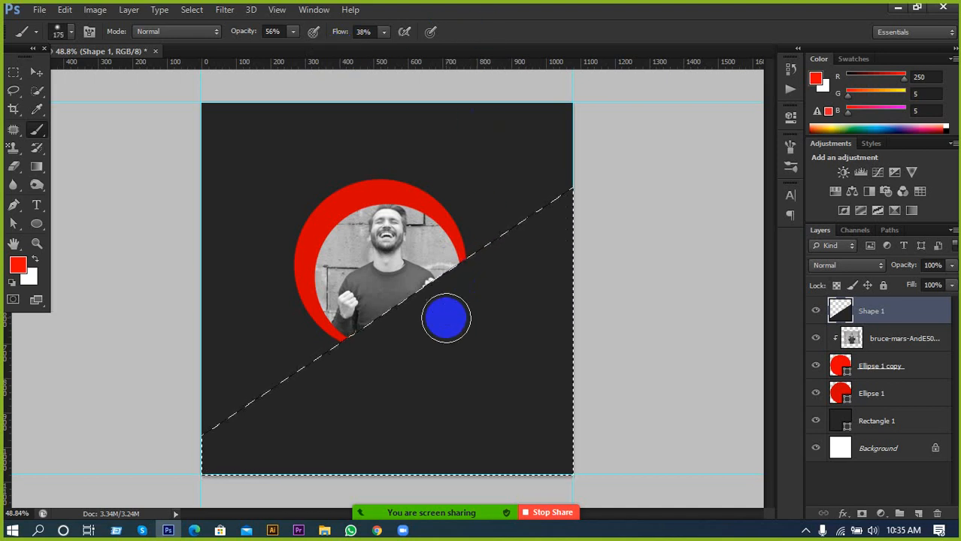
pyautogui.press('[')
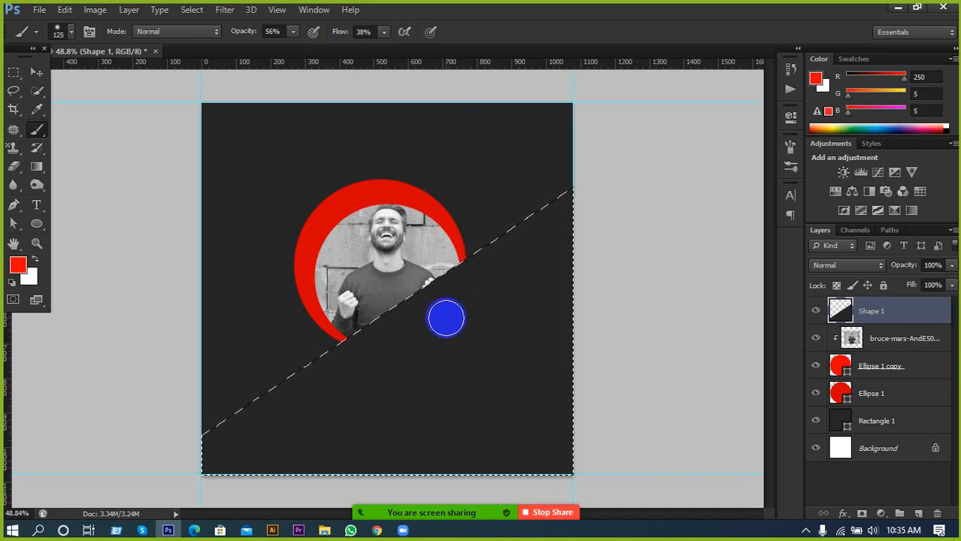
# Step: Set the foreground color to black, 000000, and return to the Brush tool
pyautogui.click(17, 264)
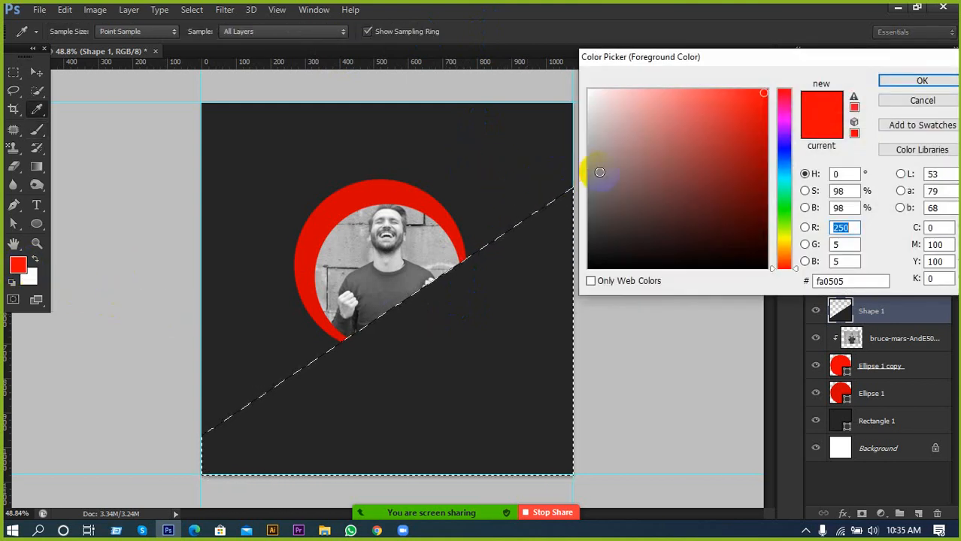
pyautogui.moveTo(617, 194); pyautogui.dragTo(555, 243)
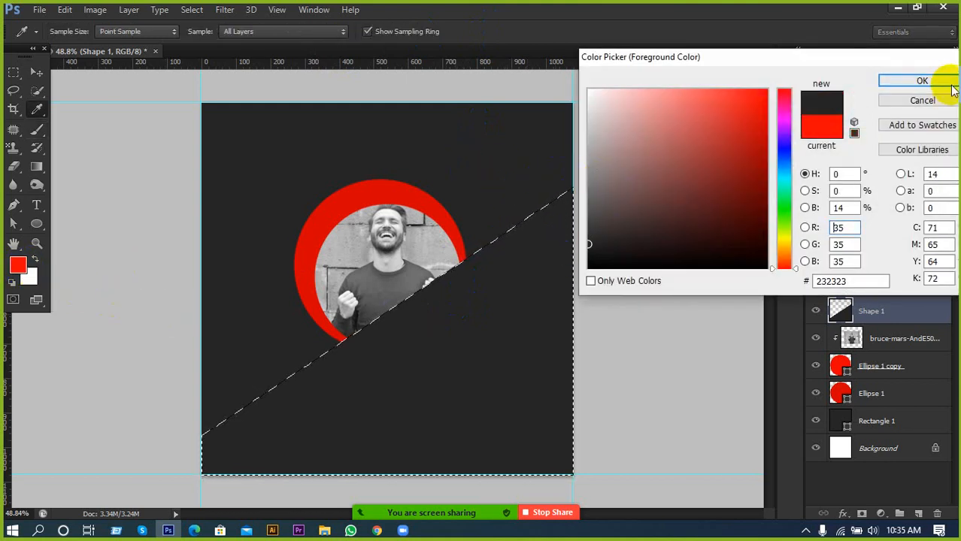
pyautogui.click(585, 267)
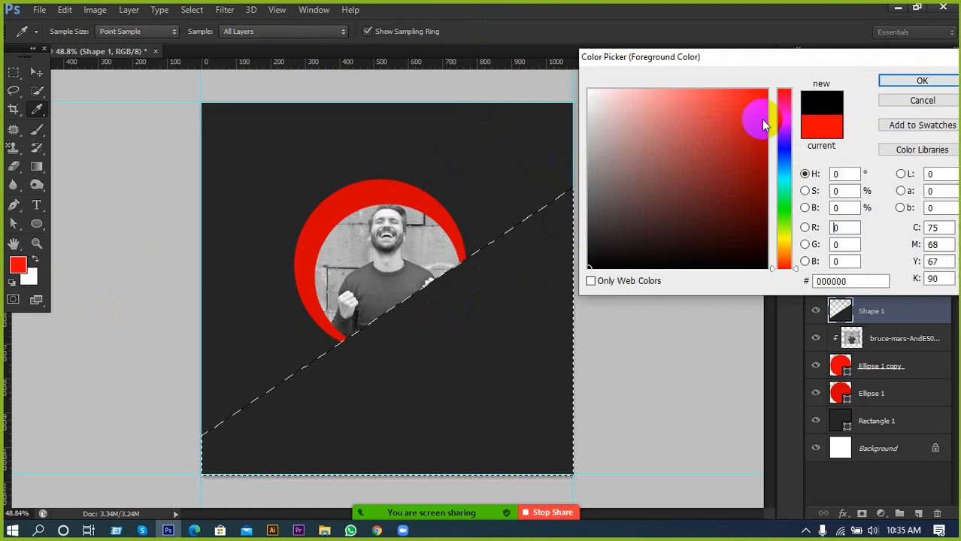
pyautogui.click(902, 81)
pyautogui.press('b')
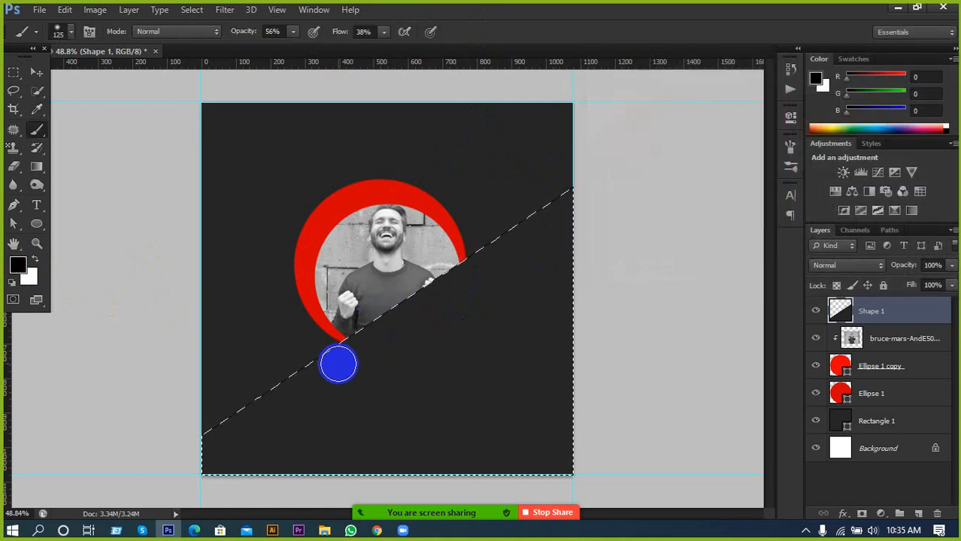
# Step: Undo a trial black stroke below the diagonal and invert the selection to cover the canvas area above it
pyautogui.moveTo(337, 365)
pyautogui.mouseDown()
pyautogui.moveTo(397, 315)
pyautogui.moveTo(403, 336)
pyautogui.moveTo(475, 320)
pyautogui.mouseUp()
pyautogui.hotkey('ctrl', 'z')
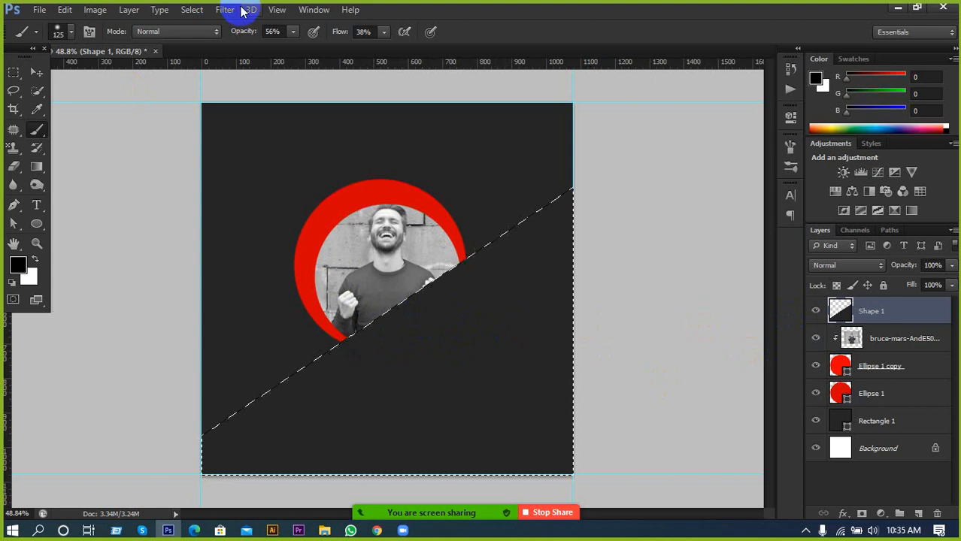
pyautogui.click(192, 10)
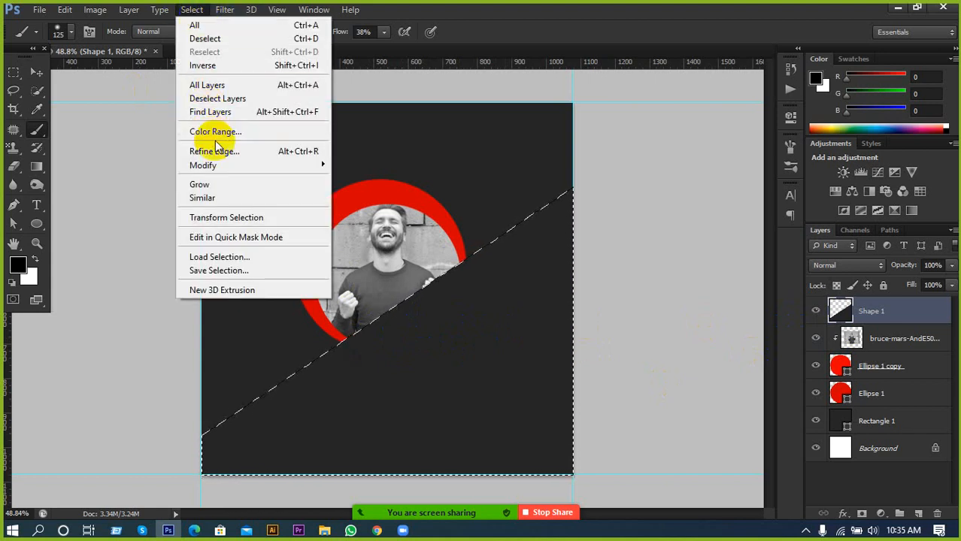
pyautogui.click(261, 66)
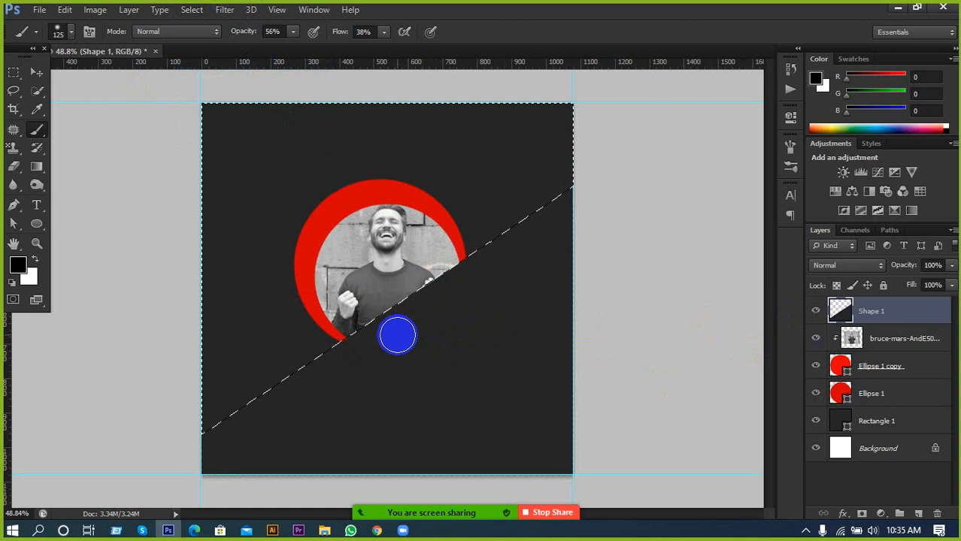
# Step: Paint a soft black shadow along the diagonal edge across the lower part of the circle and clear the selection
pyautogui.moveTo(373, 336)
pyautogui.mouseDown()
pyautogui.moveTo(467, 269)
pyautogui.moveTo(439, 290)
pyautogui.mouseUp()
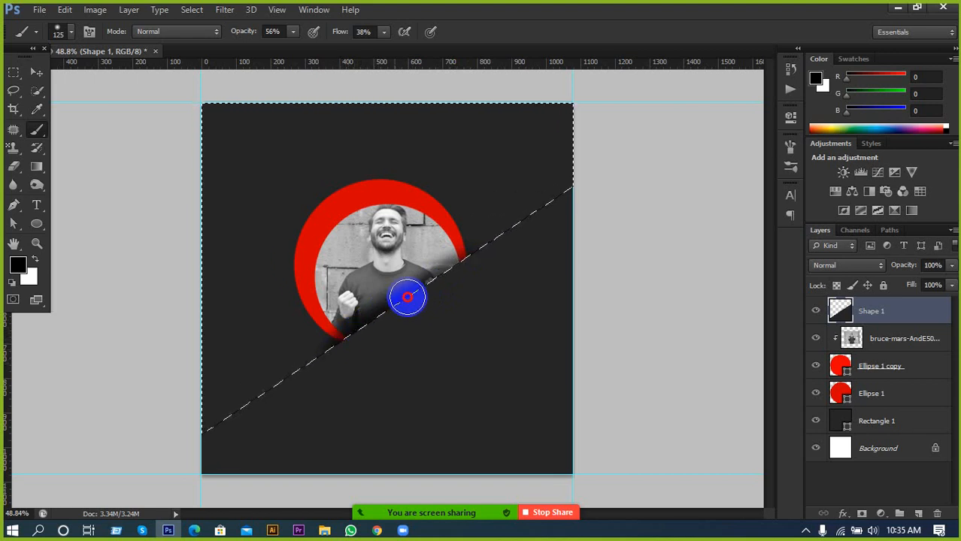
pyautogui.moveTo(476, 263)
pyautogui.mouseDown()
pyautogui.moveTo(315, 371)
pyautogui.moveTo(374, 322)
pyautogui.moveTo(485, 268)
pyautogui.mouseUp()
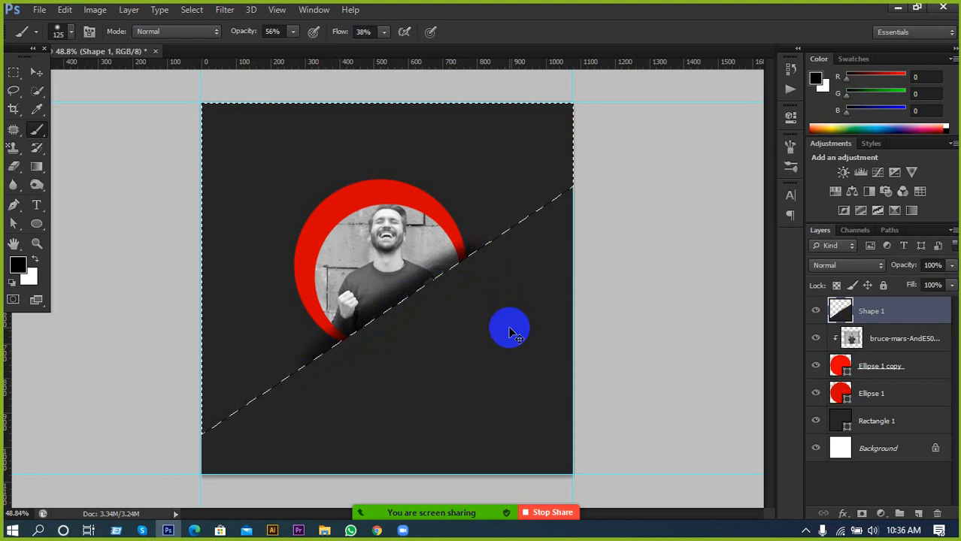
pyautogui.hotkey('ctrl', 'd')
pyautogui.scroll(-2, 508, 328)
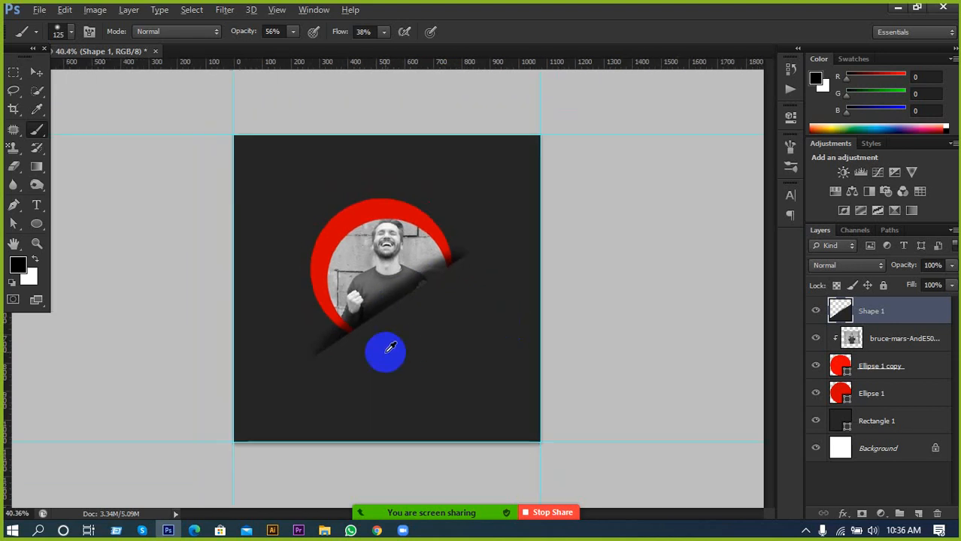
pyautogui.scroll(3, 385, 351)
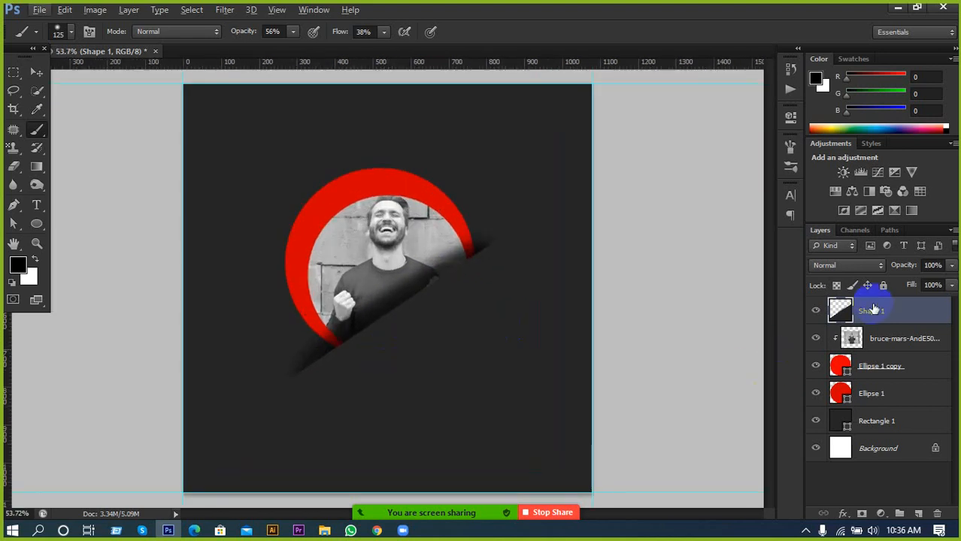
pyautogui.click(815, 312)
pyautogui.click(815, 312)
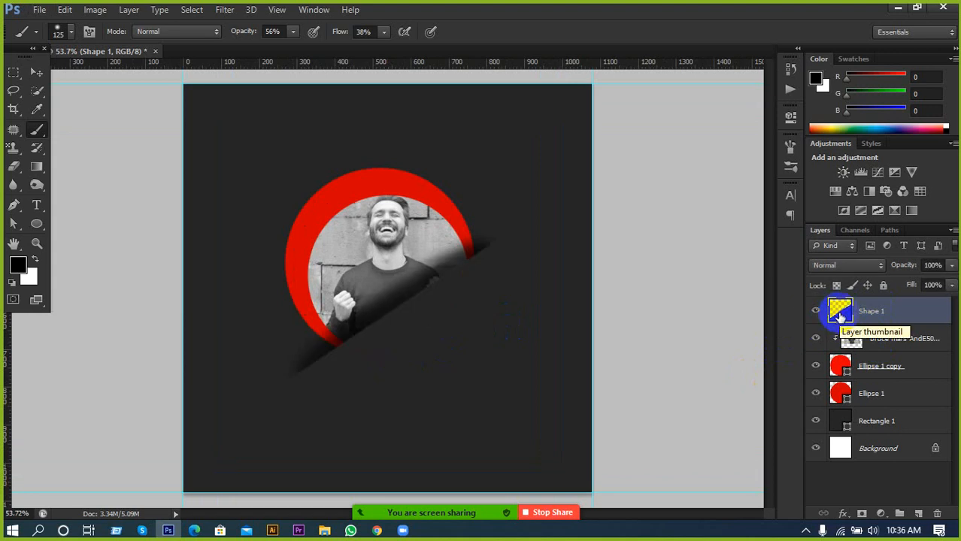
# Step: Nudge the Shape 1 layer slightly right and down to reposition the diagonal cut over the circular photo
pyautogui.click(15, 71)
pyautogui.click(37, 72)
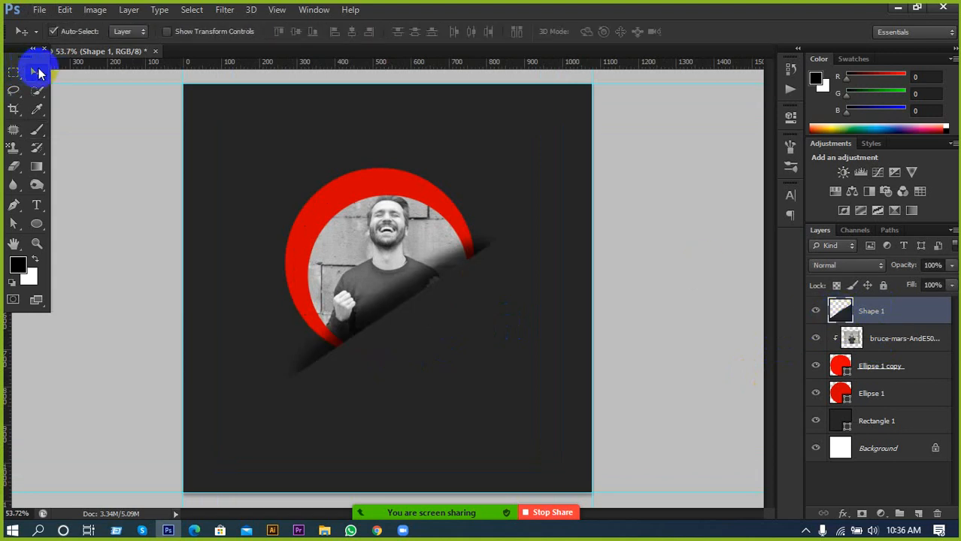
pyautogui.hotkey('shift', 'Right')
pyautogui.hotkey('shift', 'Right')
pyautogui.hotkey('shift', 'Right')
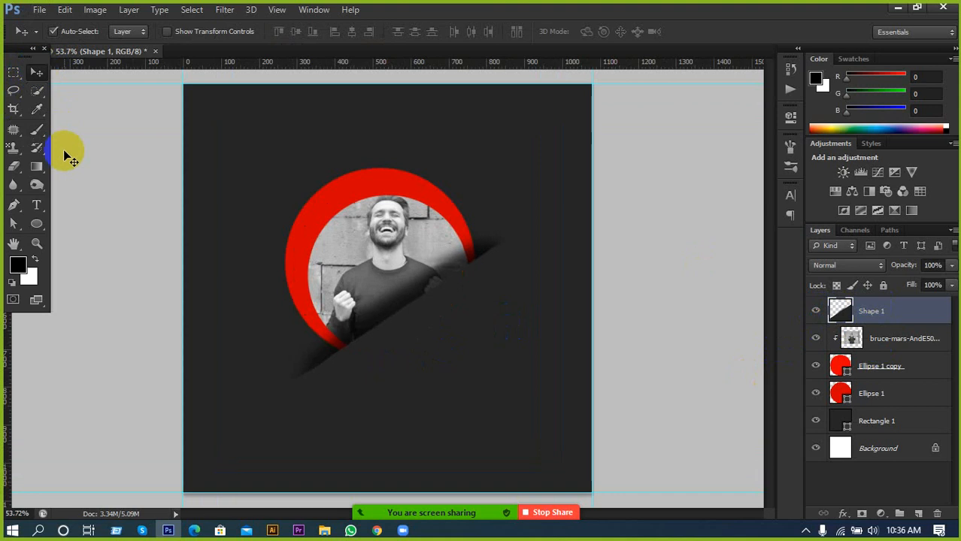
pyautogui.hotkey('shift', 'Right')
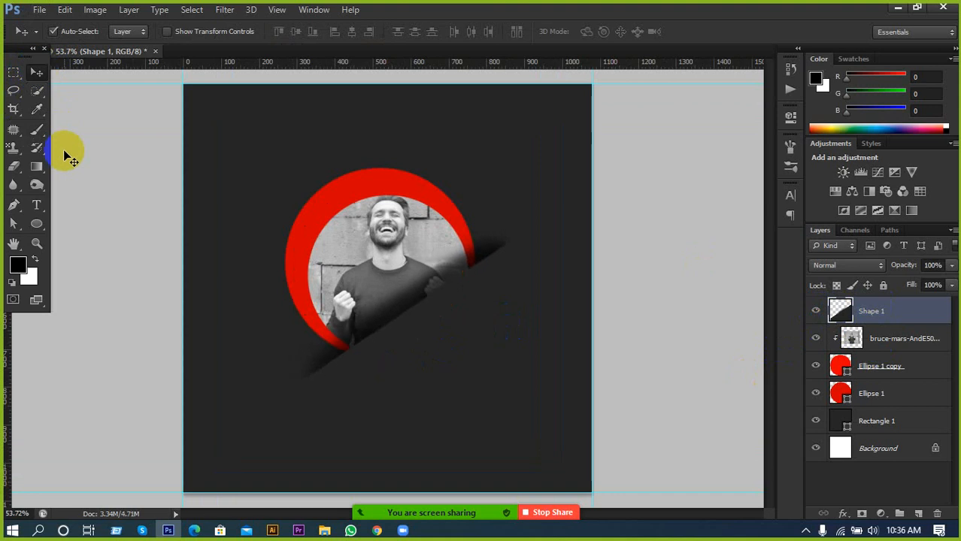
pyautogui.hotkey('shift', 'Up')
pyautogui.hotkey('shift', 'Up')
pyautogui.hotkey('shift', 'Right')
pyautogui.hotkey('shift', 'Right')
pyautogui.hotkey('shift', 'Down')
pyautogui.moveTo(411, 296); pyautogui.dragTo(415, 301)
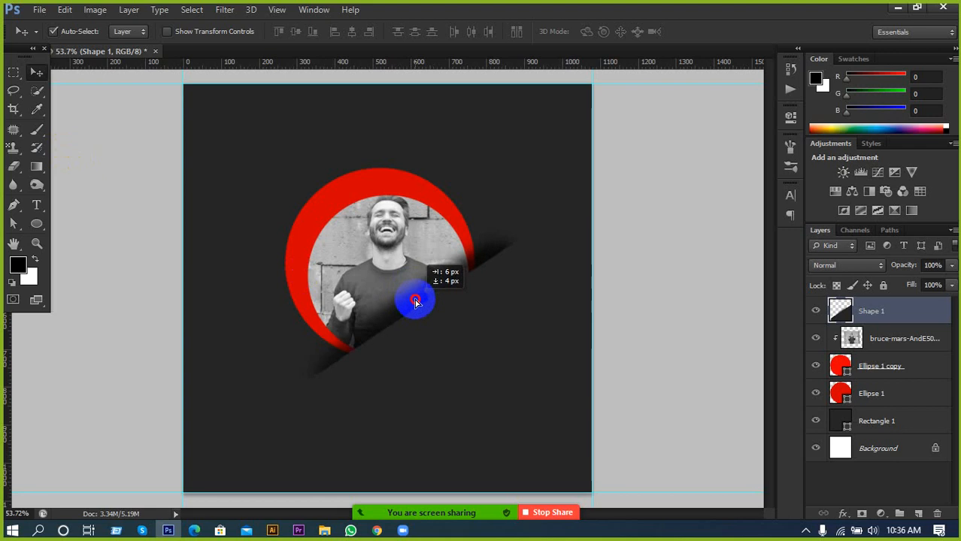
pyautogui.scroll(3, 422, 348)
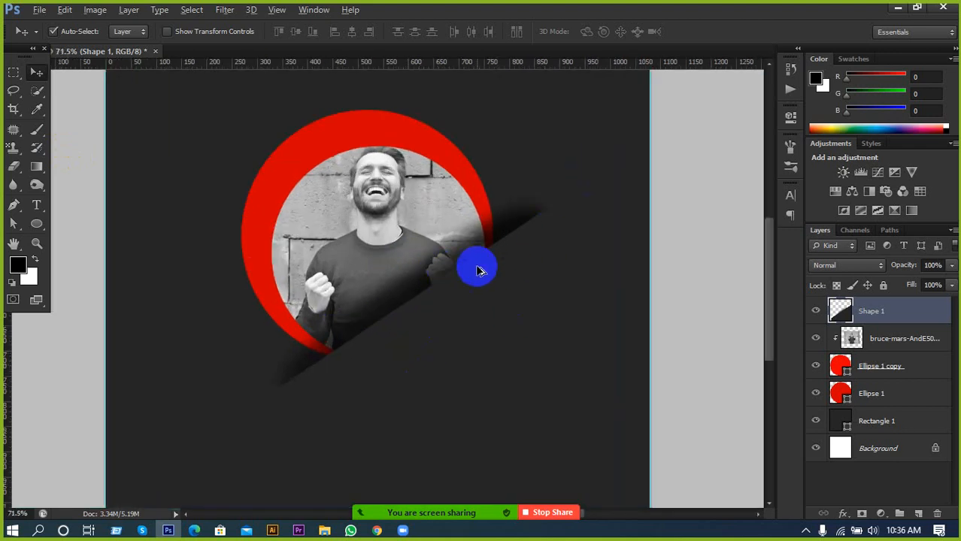
pyautogui.scroll(-2, 391, 303)
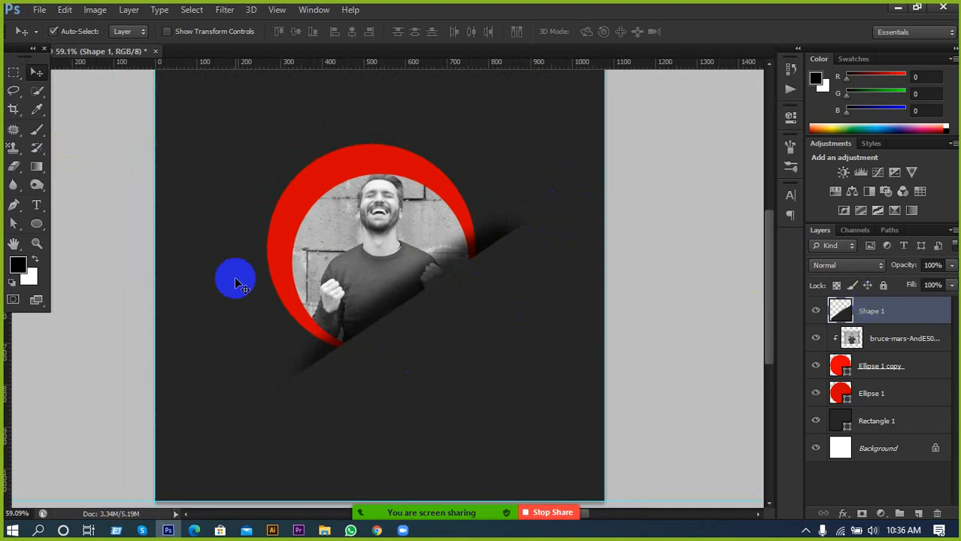
# Step: Soften the outer edge of the painted shadow with the Eraser tool at 100 px, 42% opacity and 56% flow
pyautogui.click(35, 133)
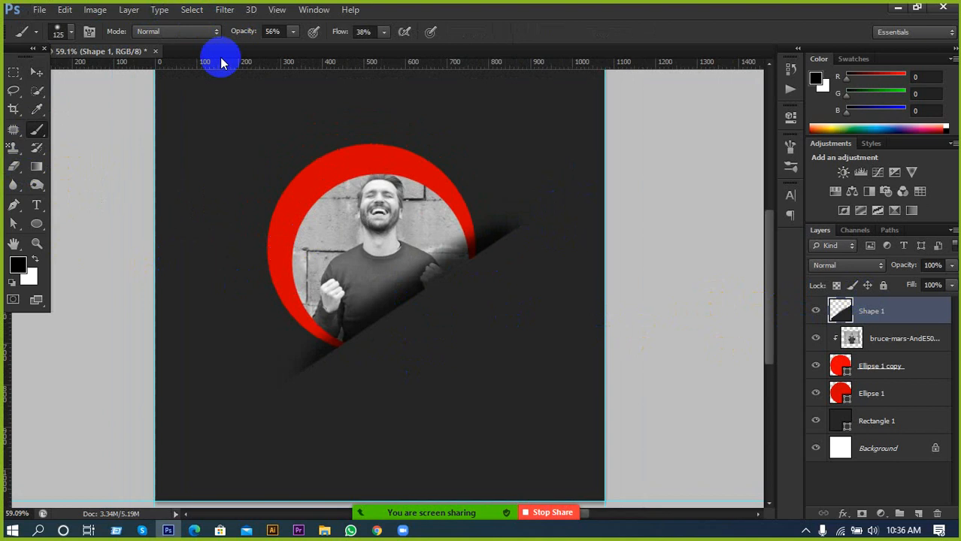
pyautogui.click(14, 165)
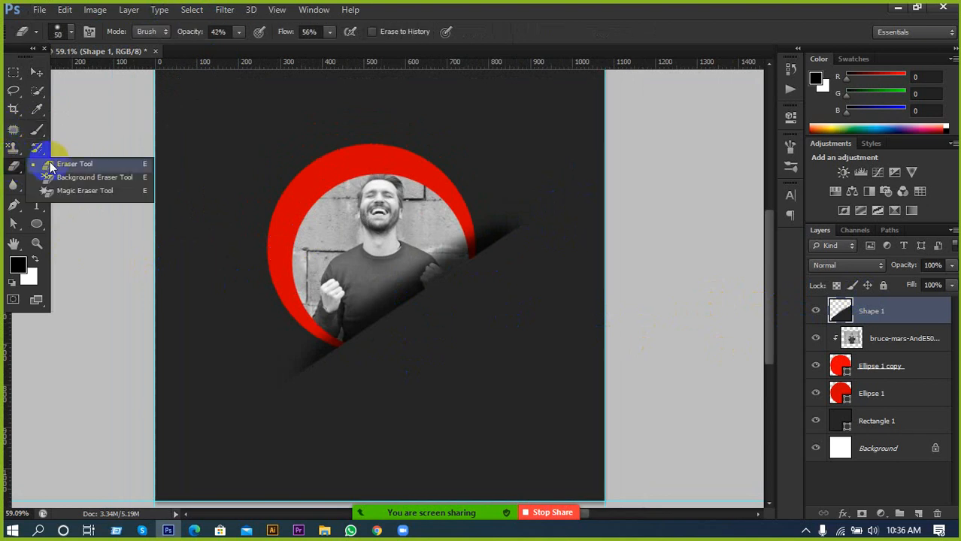
pyautogui.click(51, 164)
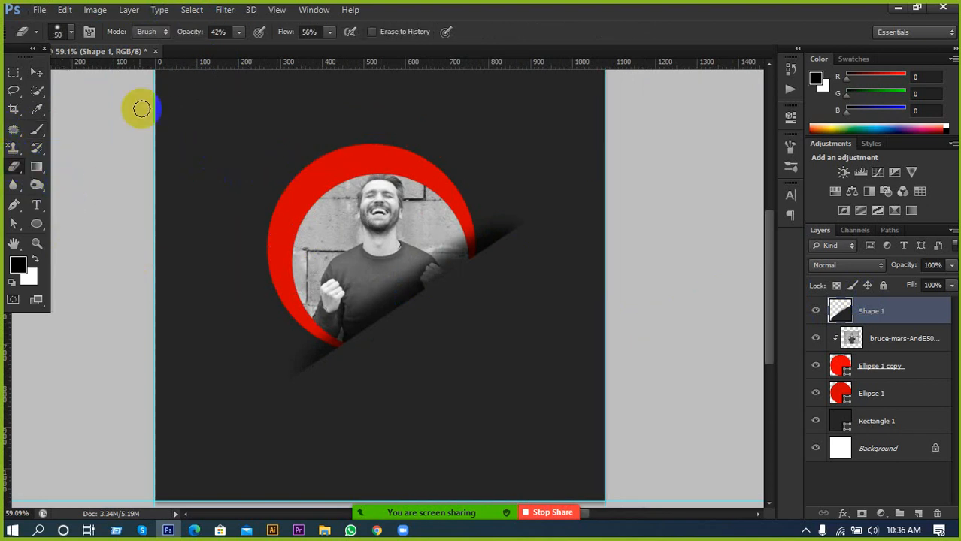
pyautogui.moveTo(322, 263)
pyautogui.mouseDown()
pyautogui.moveTo(388, 269)
pyautogui.moveTo(459, 216)
pyautogui.moveTo(418, 241)
pyautogui.moveTo(459, 237)
pyautogui.mouseUp()
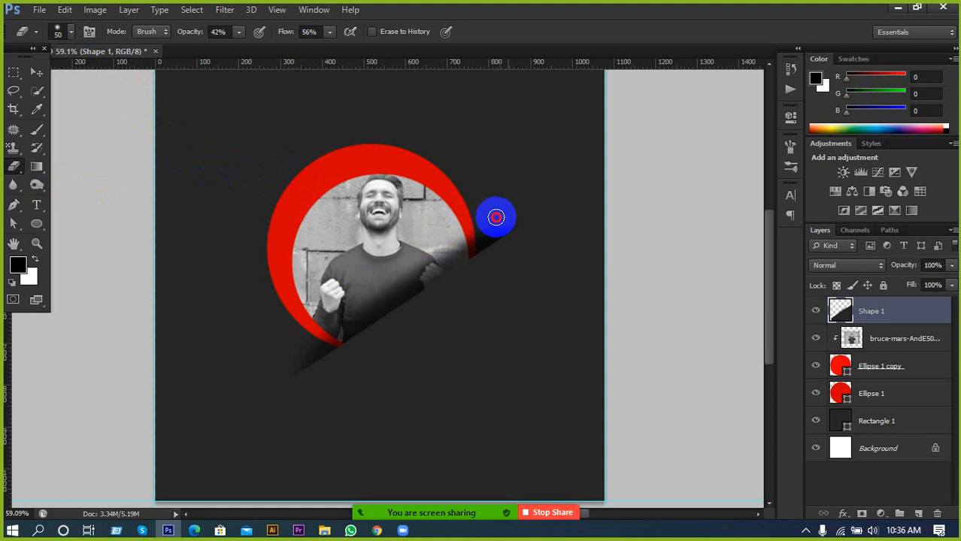
pyautogui.moveTo(529, 203)
pyautogui.mouseDown()
pyautogui.moveTo(457, 224)
pyautogui.moveTo(349, 290)
pyautogui.moveTo(305, 332)
pyautogui.moveTo(358, 296)
pyautogui.moveTo(294, 348)
pyautogui.moveTo(292, 336)
pyautogui.mouseUp()
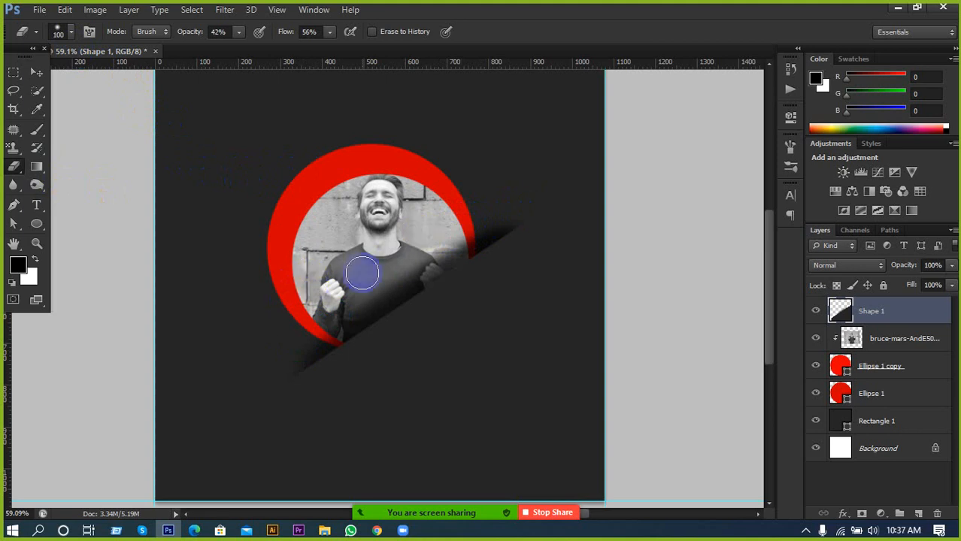
pyautogui.click(392, 255)
pyautogui.moveTo(392, 255)
pyautogui.mouseDown()
pyautogui.moveTo(420, 231)
pyautogui.moveTo(474, 218)
pyautogui.mouseUp()
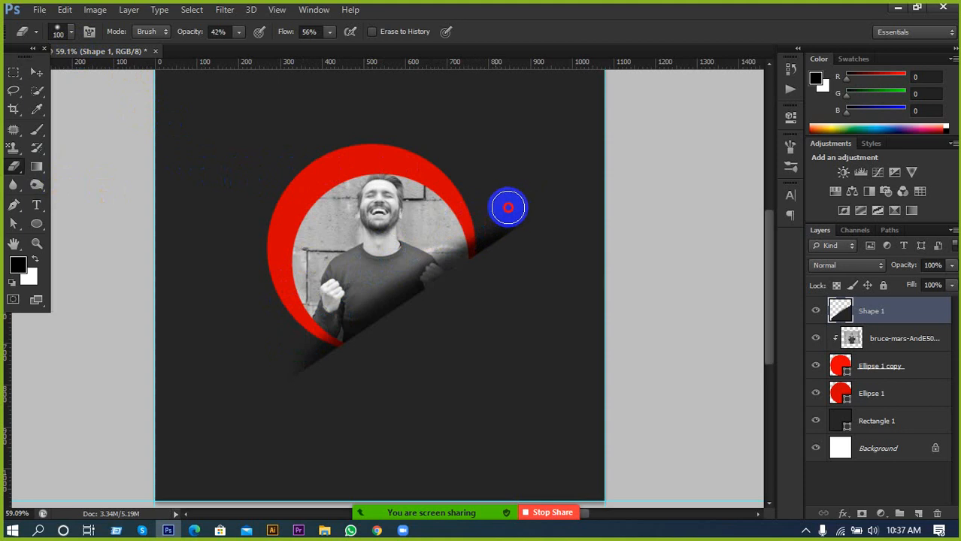
pyautogui.moveTo(481, 214)
pyautogui.mouseDown()
pyautogui.moveTo(346, 251)
pyautogui.moveTo(358, 246)
pyautogui.moveTo(300, 300)
pyautogui.moveTo(486, 213)
pyautogui.moveTo(371, 277)
pyautogui.moveTo(282, 363)
pyautogui.moveTo(304, 334)
pyautogui.moveTo(216, 406)
pyautogui.mouseUp()
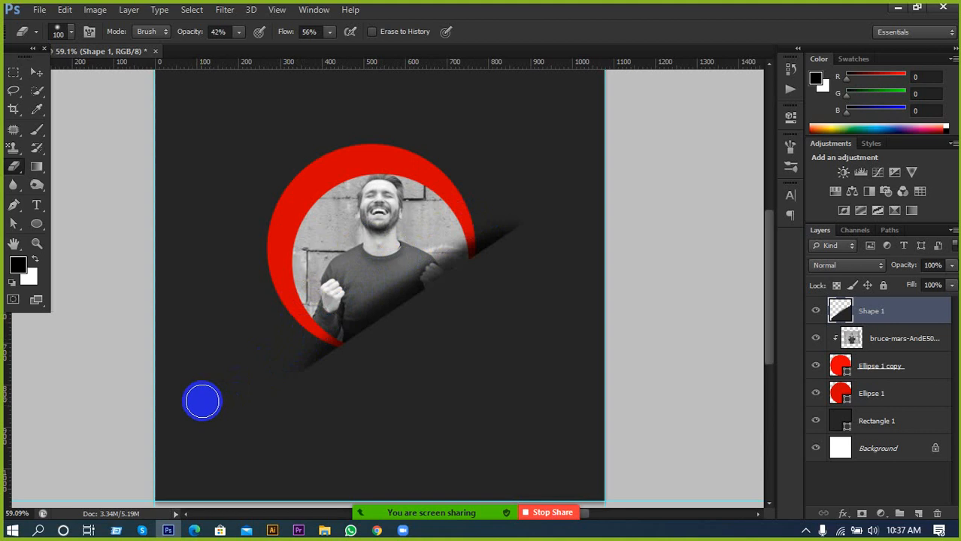
pyautogui.scroll(-3, 225, 345)
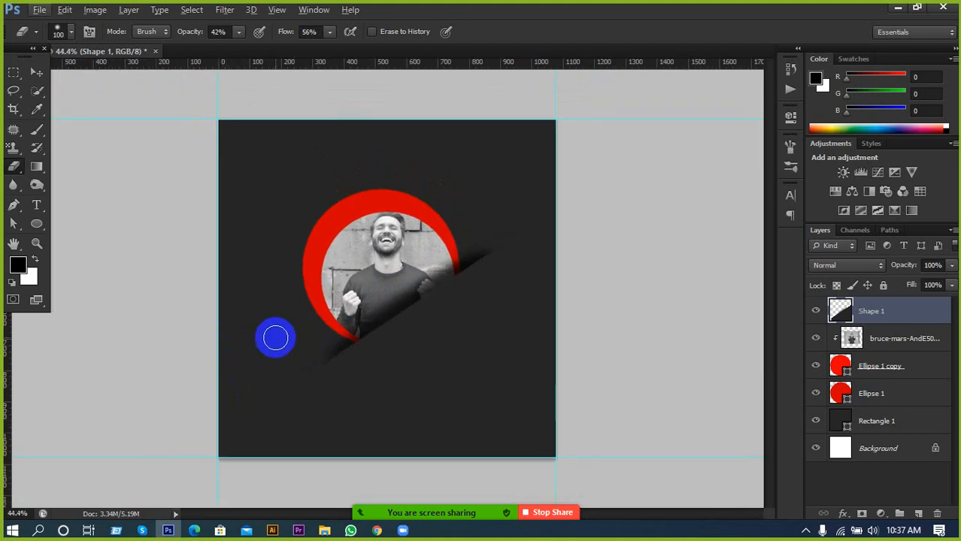
pyautogui.click(565, 333)
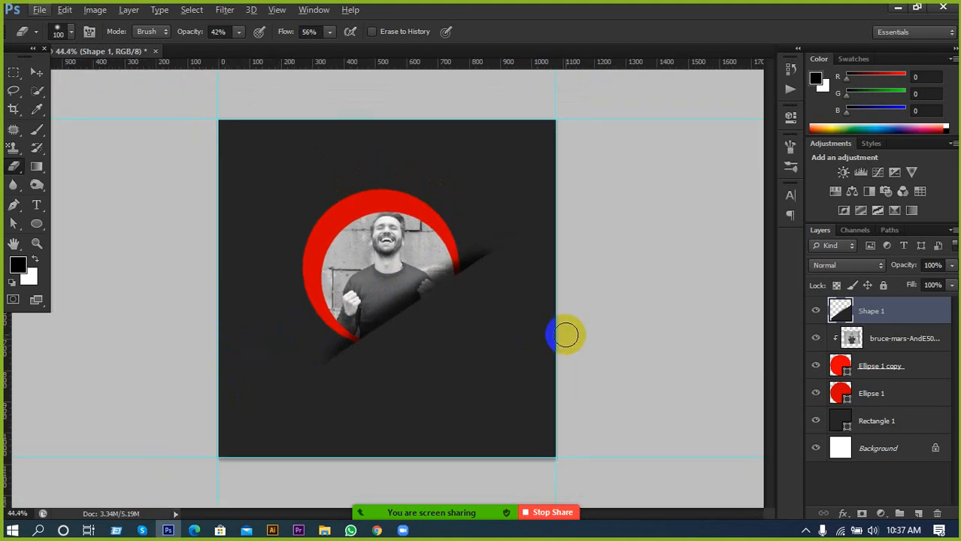
# Step: Scale Shape 1 to about 131% with Free Transform and reposition it so the diagonal cuts the lower part of the circle
pyautogui.click(36, 72)
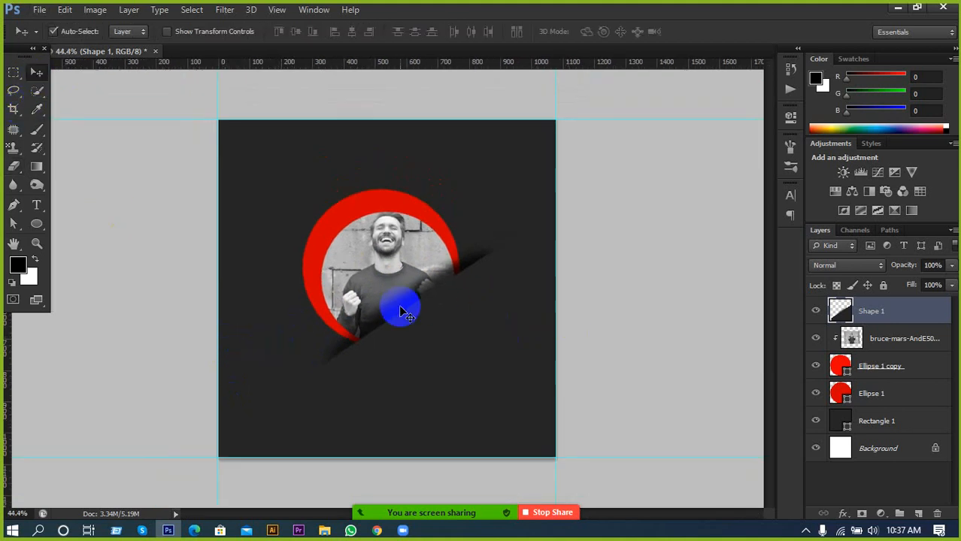
pyautogui.moveTo(401, 309); pyautogui.dragTo(394, 305)
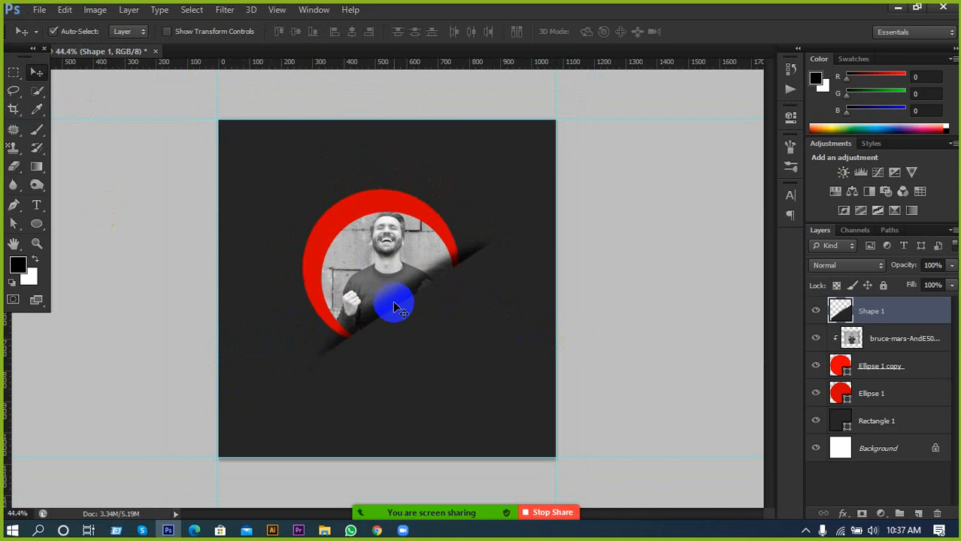
pyautogui.scroll(1, 431, 342)
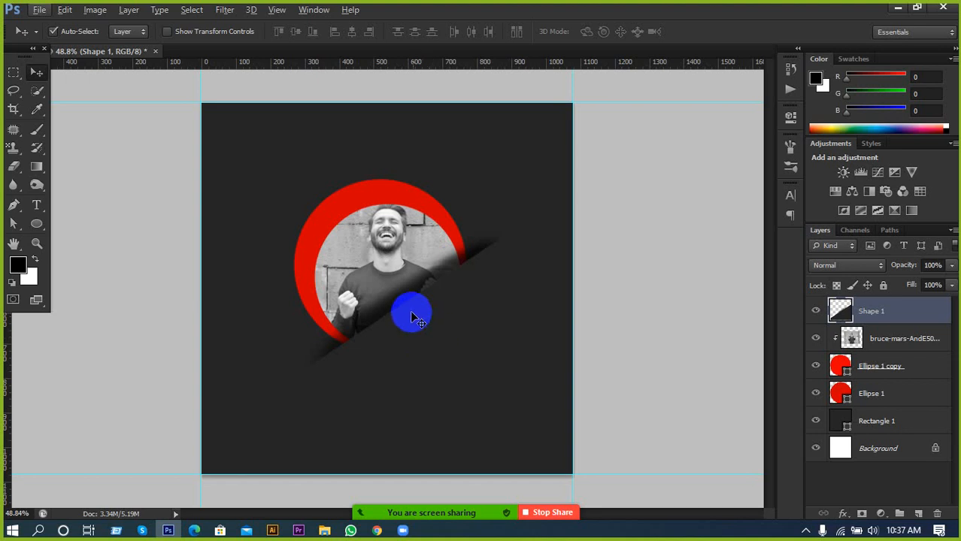
pyautogui.hotkey('ctrl', 't')
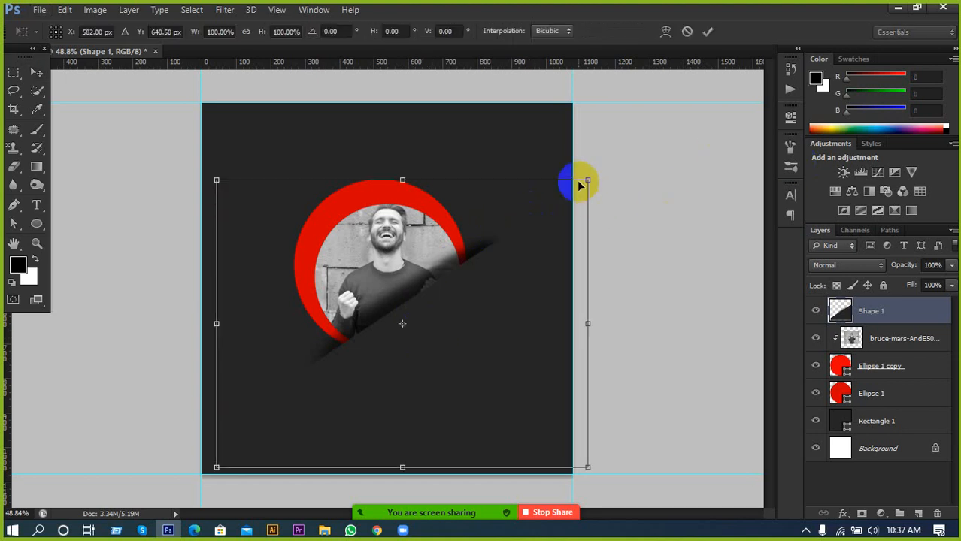
pyautogui.moveTo(587, 179); pyautogui.dragTo(627, 149)
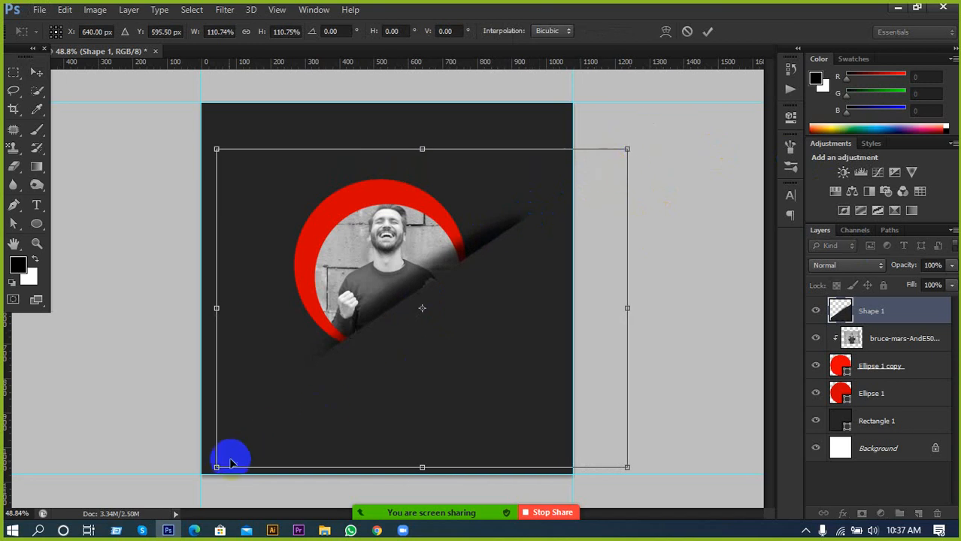
pyautogui.moveTo(217, 469); pyautogui.dragTo(155, 509)
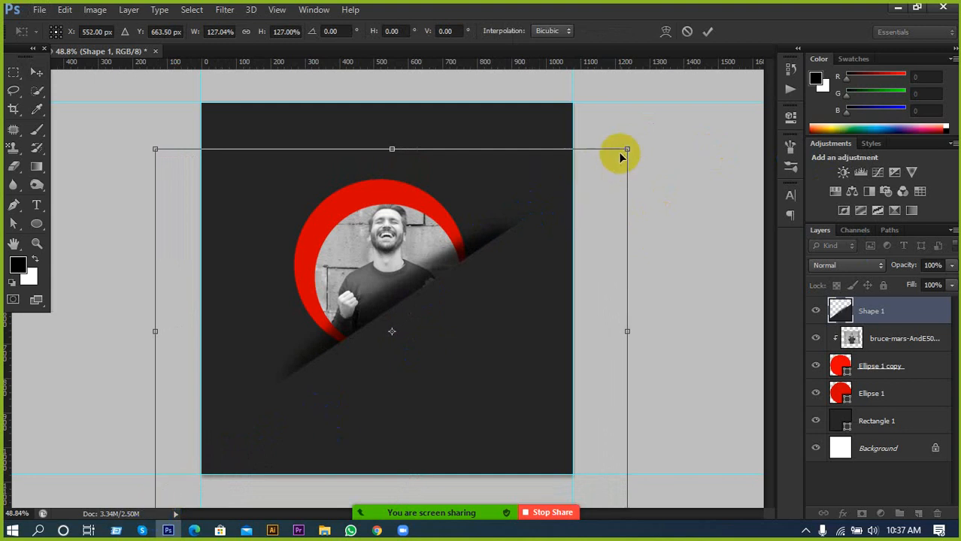
pyautogui.moveTo(627, 149); pyautogui.dragTo(640, 139)
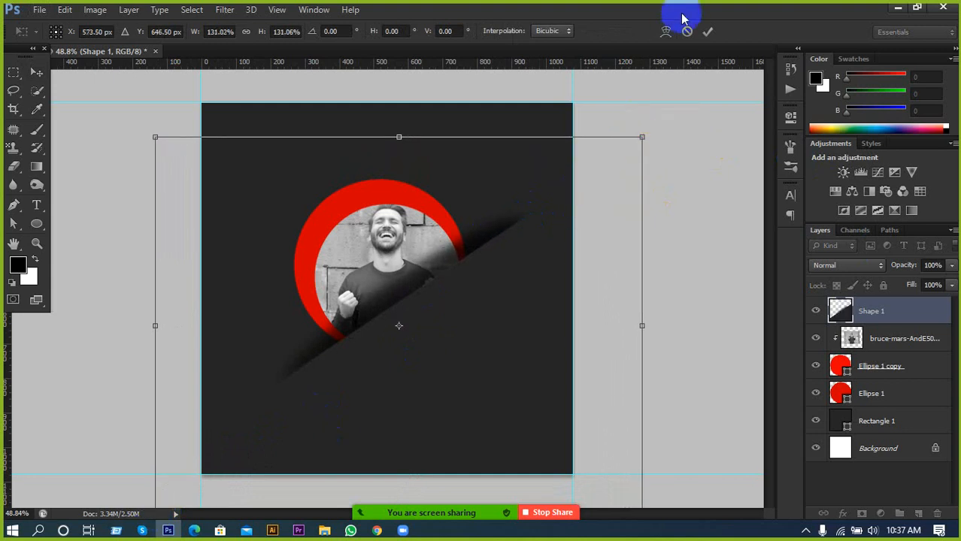
pyautogui.click(706, 31)
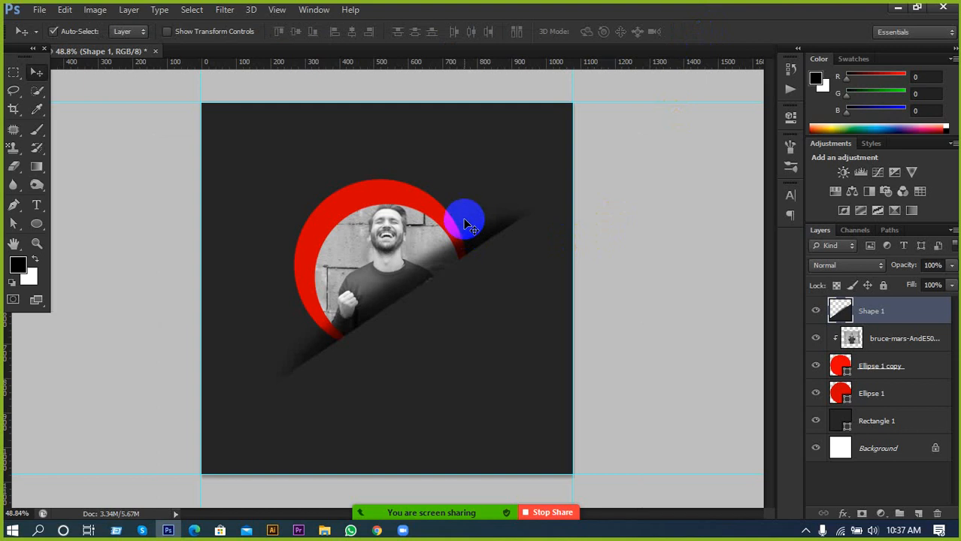
pyautogui.moveTo(466, 218); pyautogui.dragTo(435, 268)
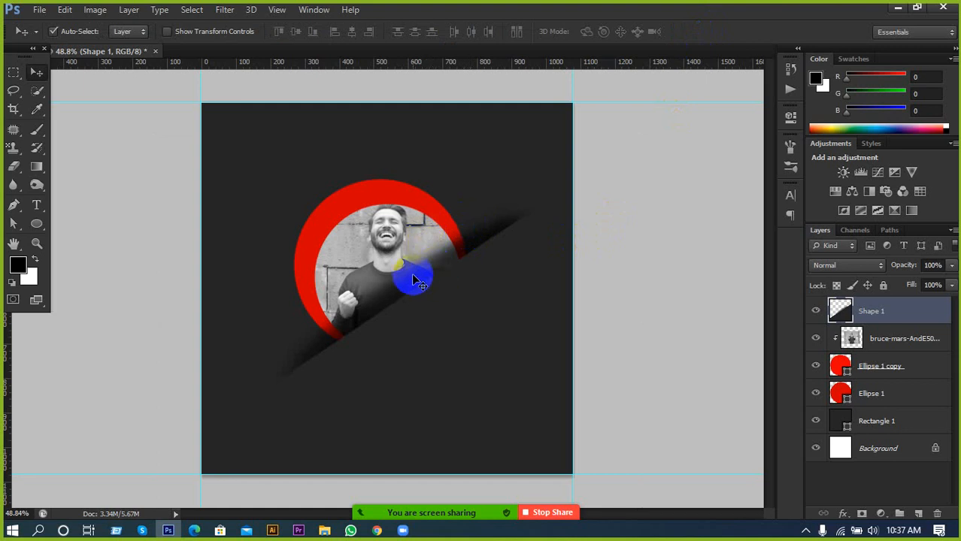
pyautogui.moveTo(399, 299); pyautogui.dragTo(302, 170)
# Step: Add the left-aligned text BRAND in white 10 pt Poppins near the canvas's upper-left corner
pyautogui.click(35, 205)
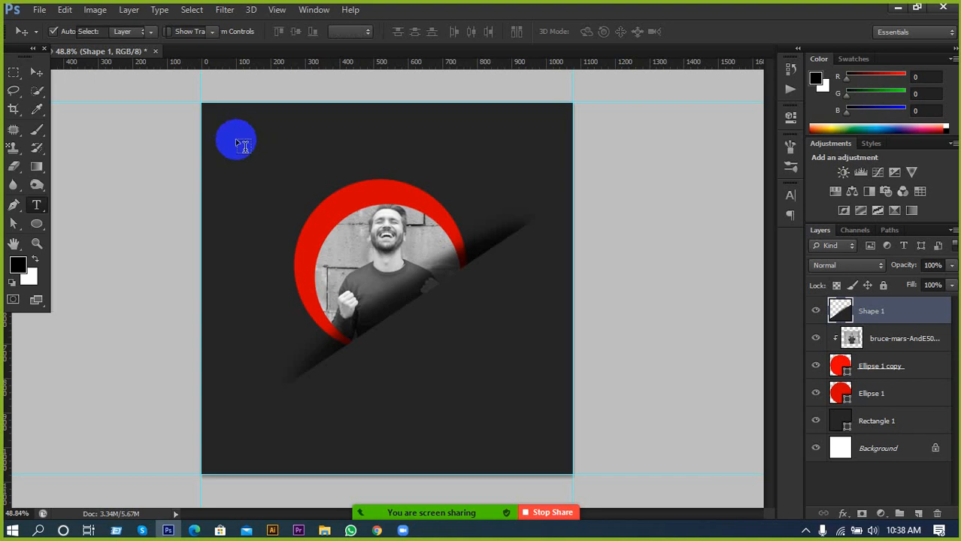
pyautogui.click(224, 136)
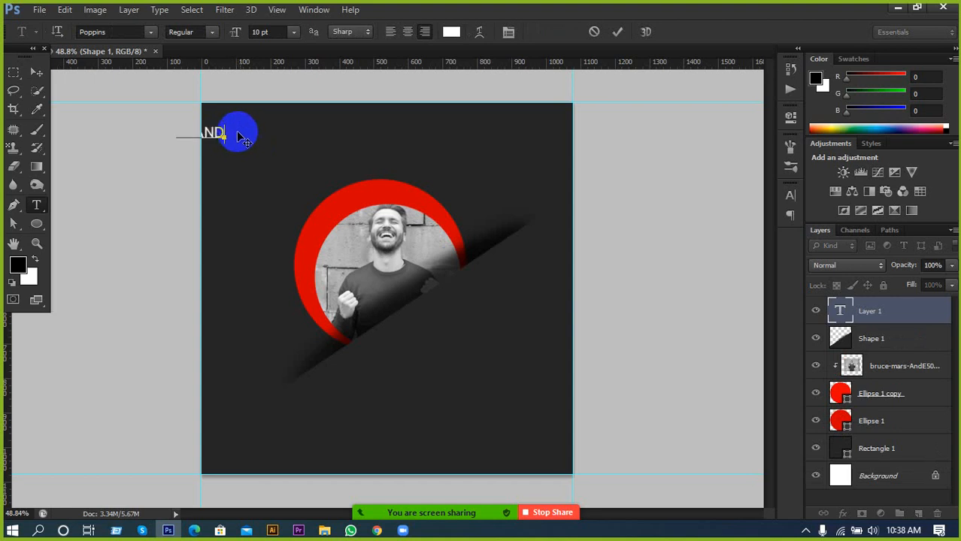
pyautogui.click(390, 33)
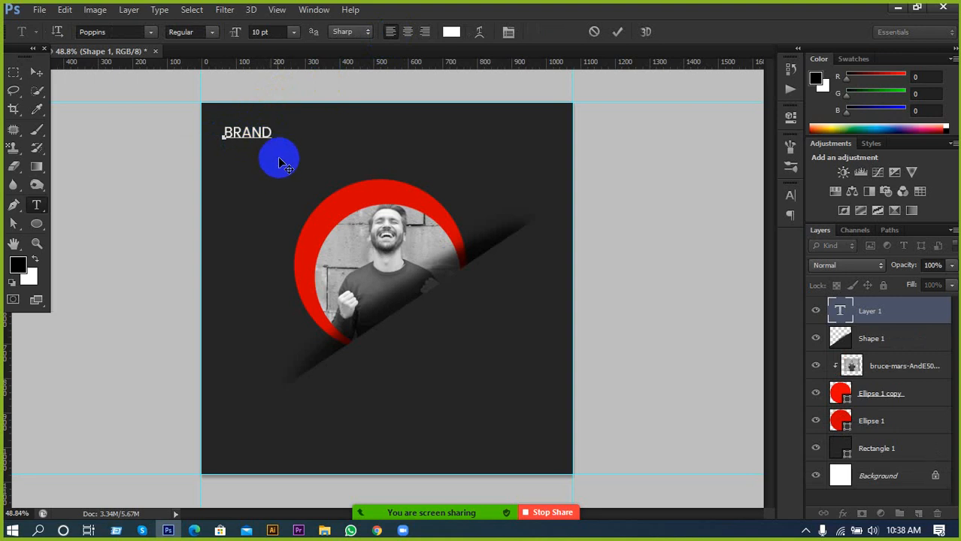
# Step: Set the BRAND text to Bold and move it closer to the canvas's upper-left corner
pyautogui.moveTo(274, 133); pyautogui.dragTo(157, 138)
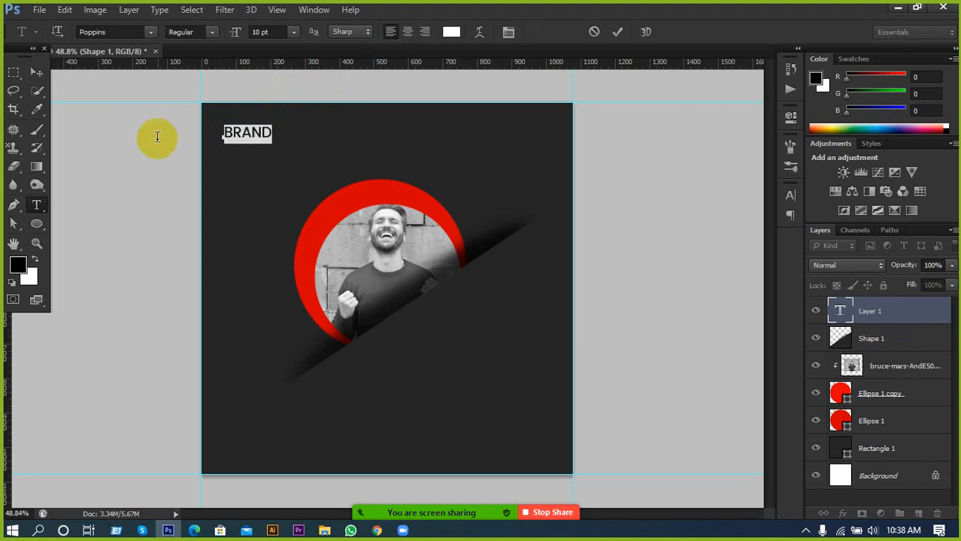
pyautogui.click(202, 33)
pyautogui.click(192, 88)
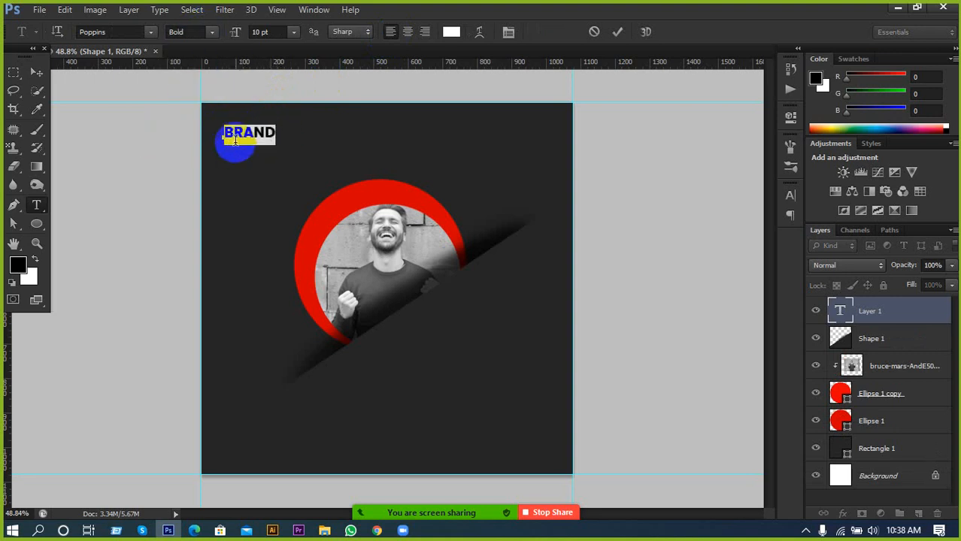
pyautogui.click(36, 72)
pyautogui.moveTo(264, 130)
pyautogui.mouseDown()
pyautogui.moveTo(254, 135)
pyautogui.moveTo(250, 125)
pyautogui.mouseUp()
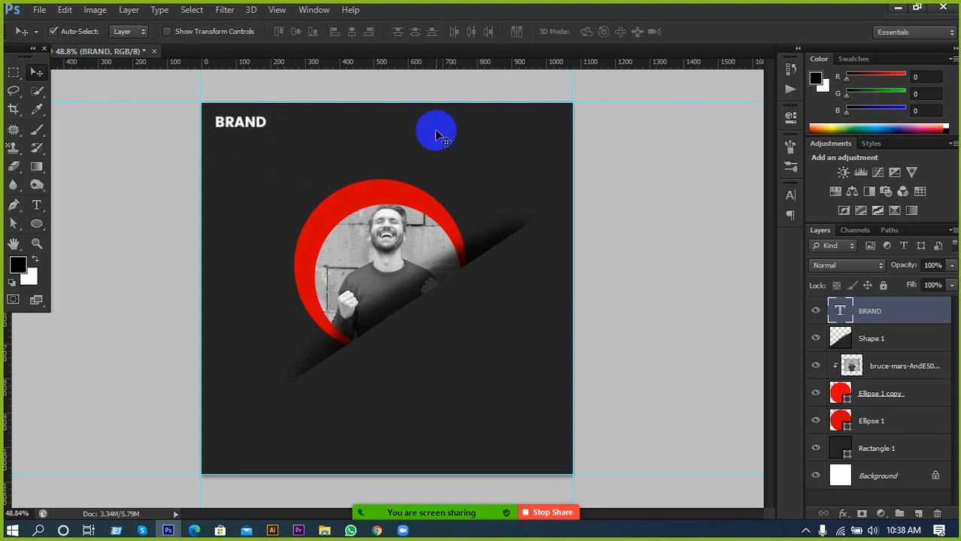
# Step: Set the Rectangular Marquee tool to a fixed size of 0.25 in wide by 0.25 in high
pyautogui.click(14, 72)
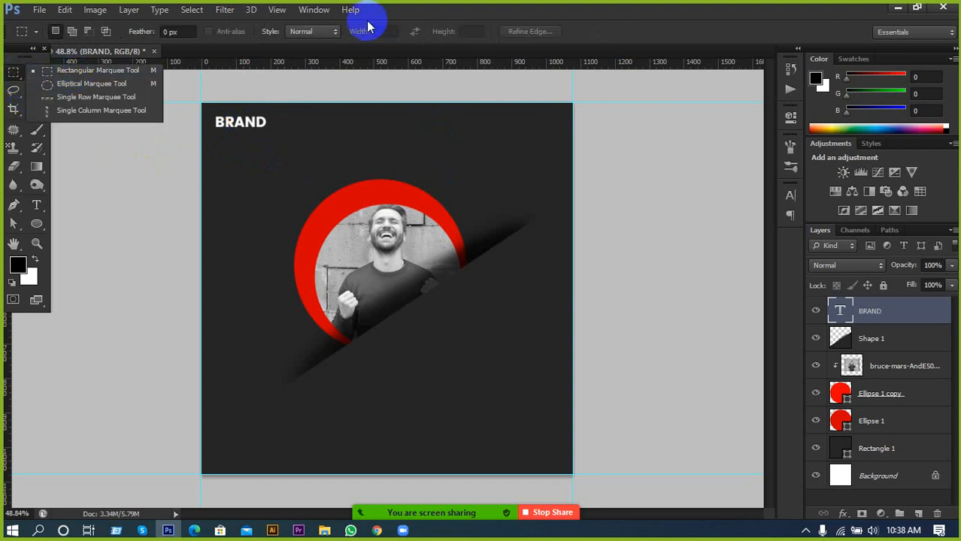
pyautogui.click(312, 31)
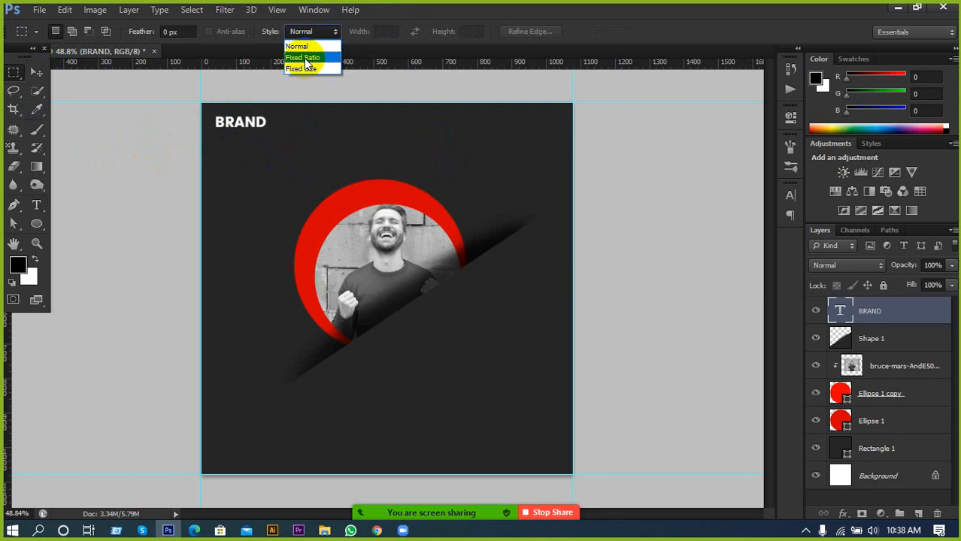
pyautogui.click(304, 69)
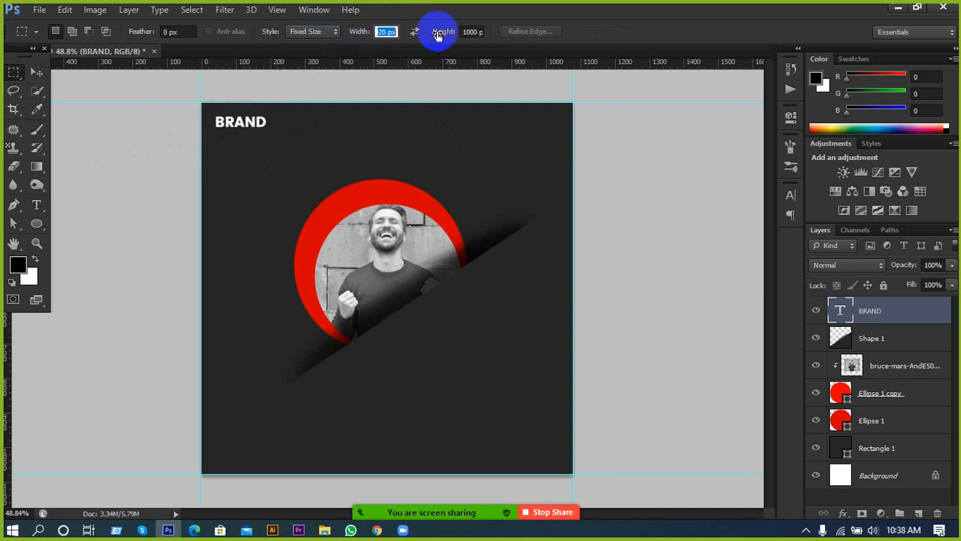
pyautogui.write('25')
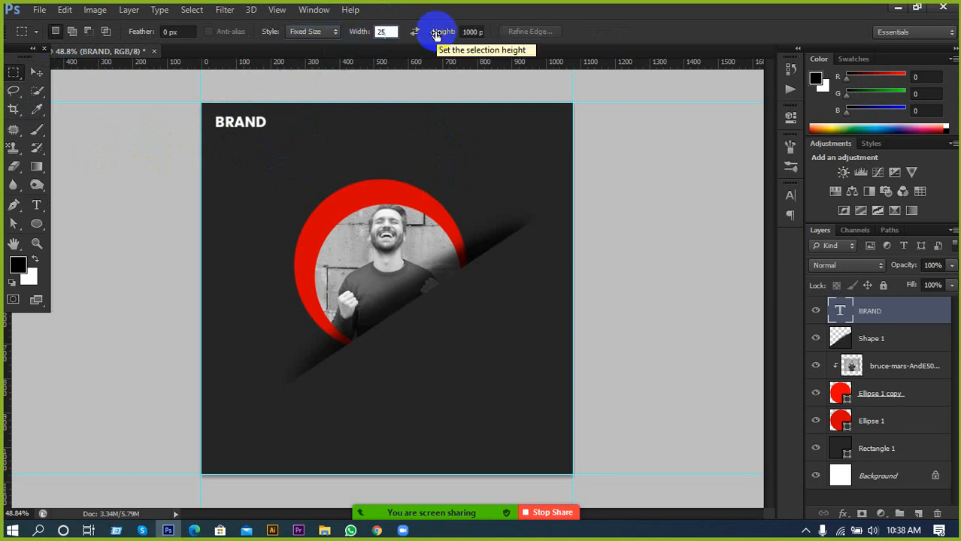
pyautogui.write('P')
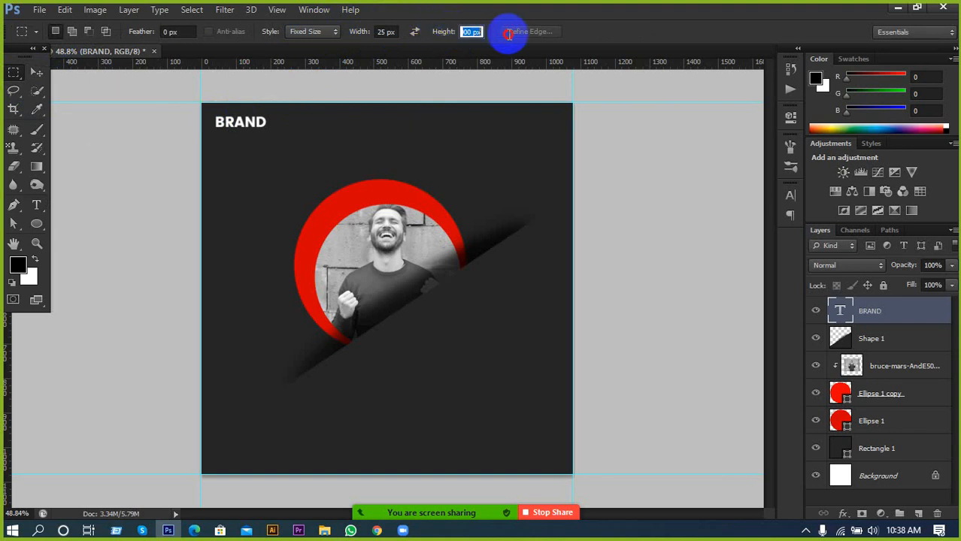
pyautogui.click(383, 32)
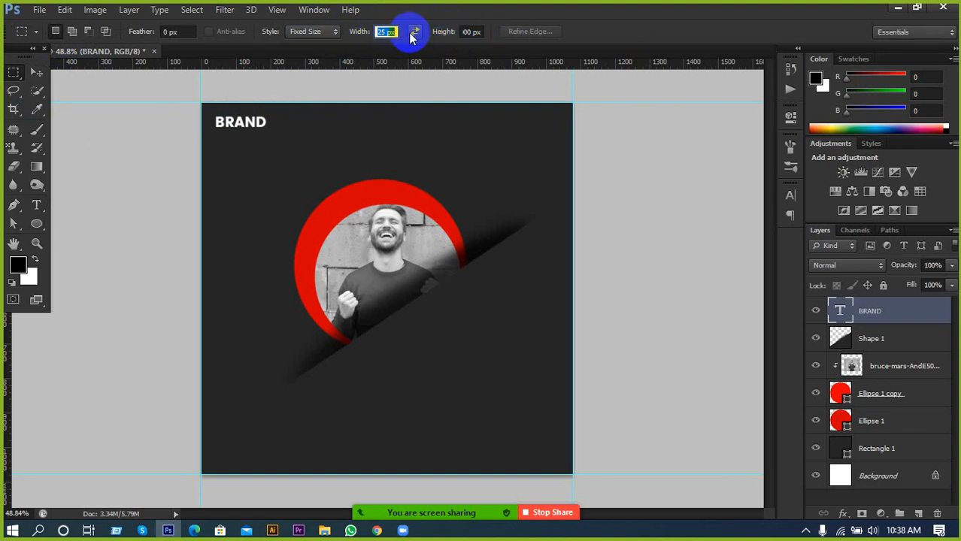
pyautogui.write('.25')
pyautogui.click(466, 31)
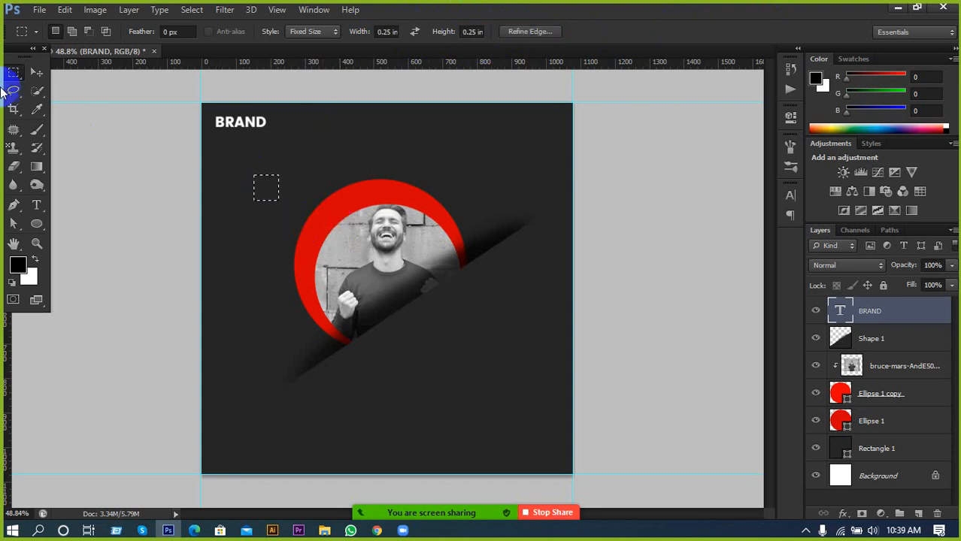
# Step: Place the square selection in opposite canvas corners and add four margin guides 0.25 in inside the canvas edges
pyautogui.moveTo(268, 190); pyautogui.dragTo(217, 122)
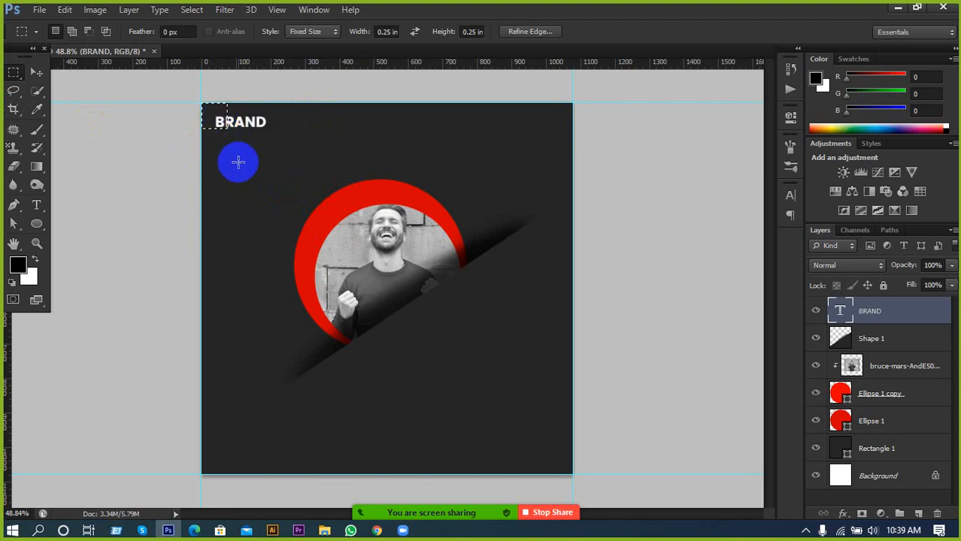
pyautogui.moveTo(304, 71); pyautogui.dragTo(309, 129)
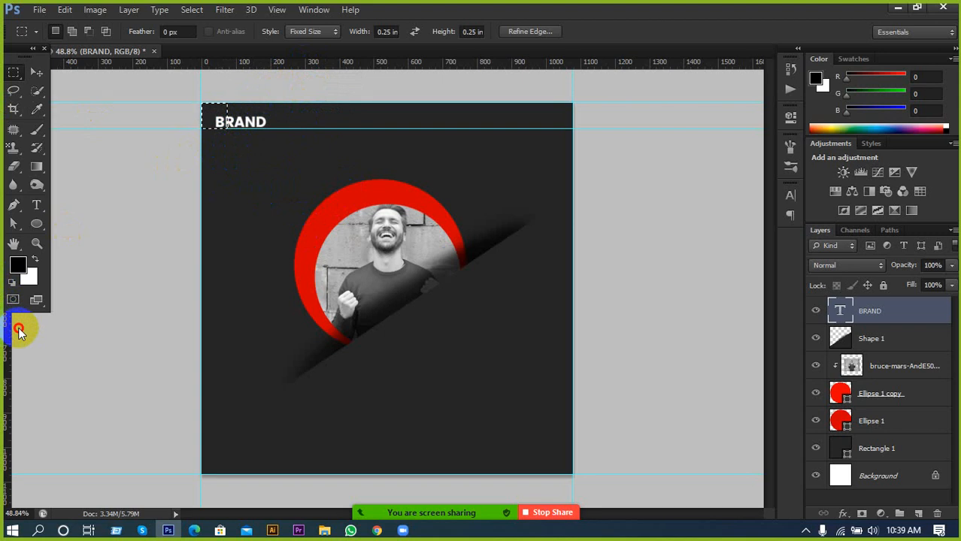
pyautogui.moveTo(18, 331); pyautogui.dragTo(229, 301)
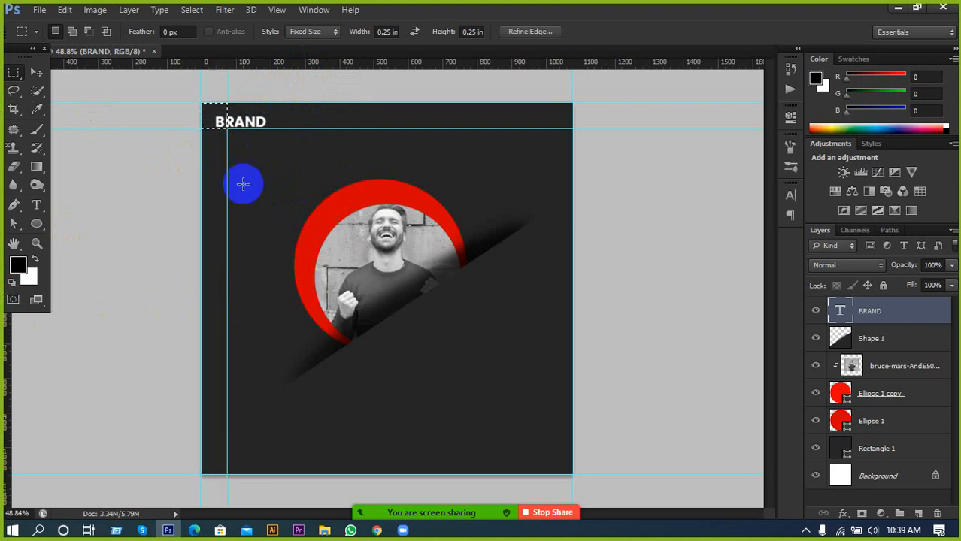
pyautogui.moveTo(214, 115); pyautogui.dragTo(564, 460)
pyautogui.moveTo(624, 64); pyautogui.dragTo(697, 450)
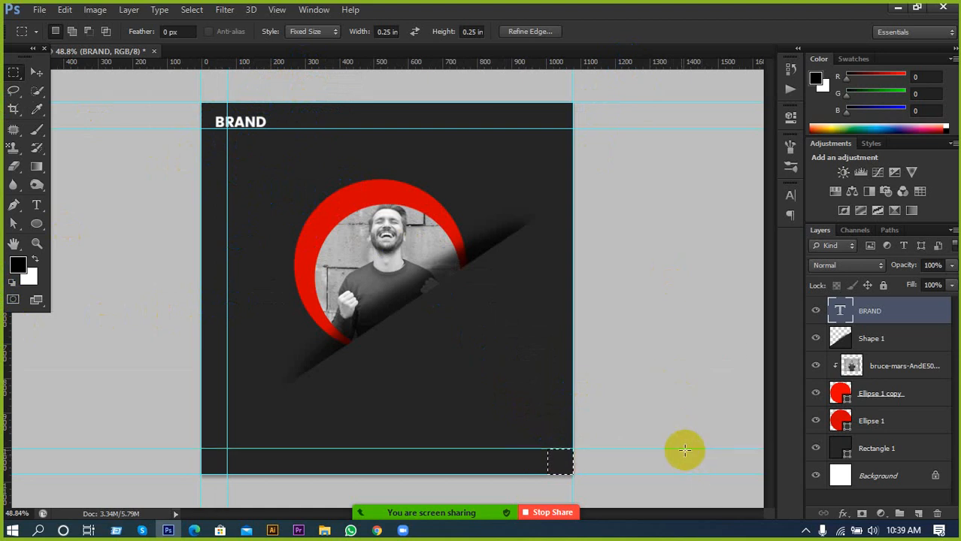
pyautogui.moveTo(6, 416); pyautogui.dragTo(547, 443)
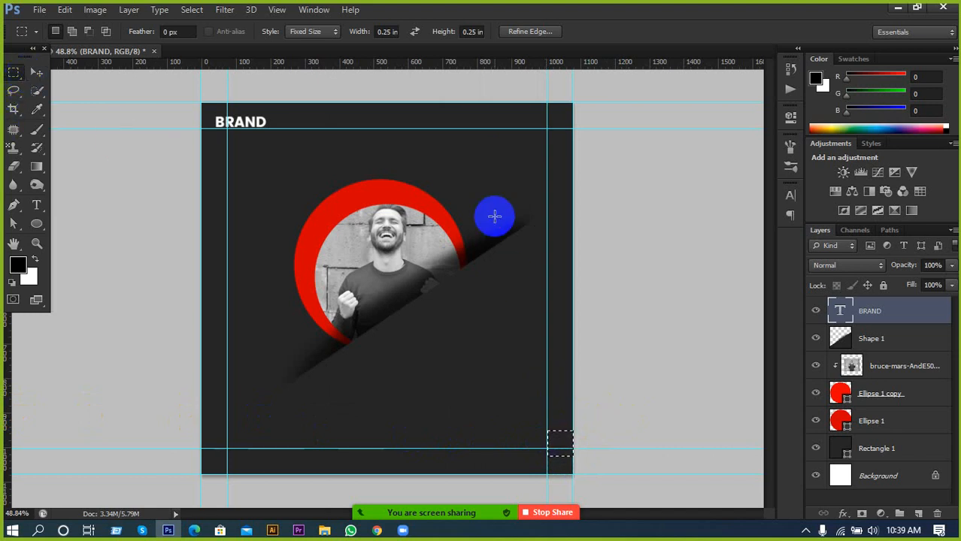
# Step: Remove the outer guides lying on the canvas edges, keeping only the four inner margin guides
pyautogui.click(36, 73)
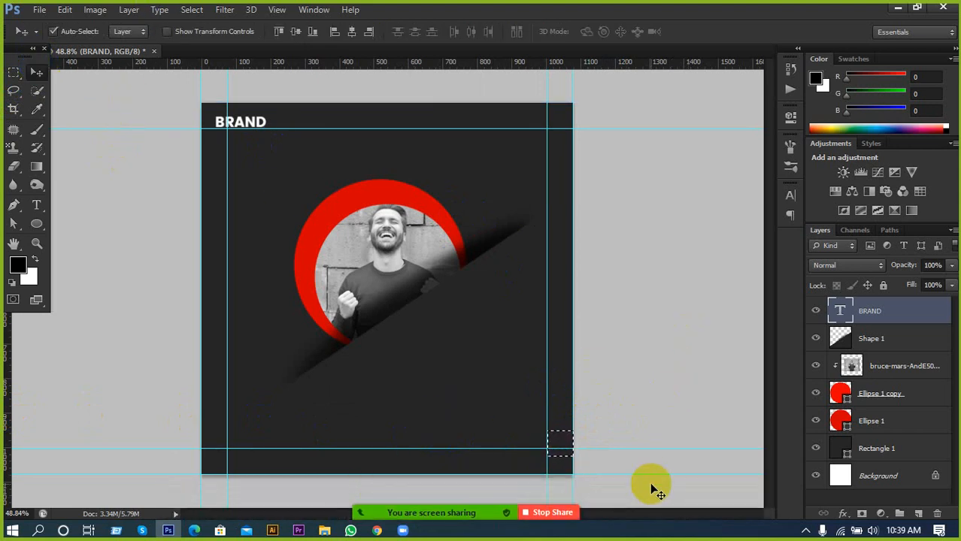
pyautogui.moveTo(657, 476); pyautogui.dragTo(664, 526)
pyautogui.moveTo(573, 300); pyautogui.dragTo(878, 188)
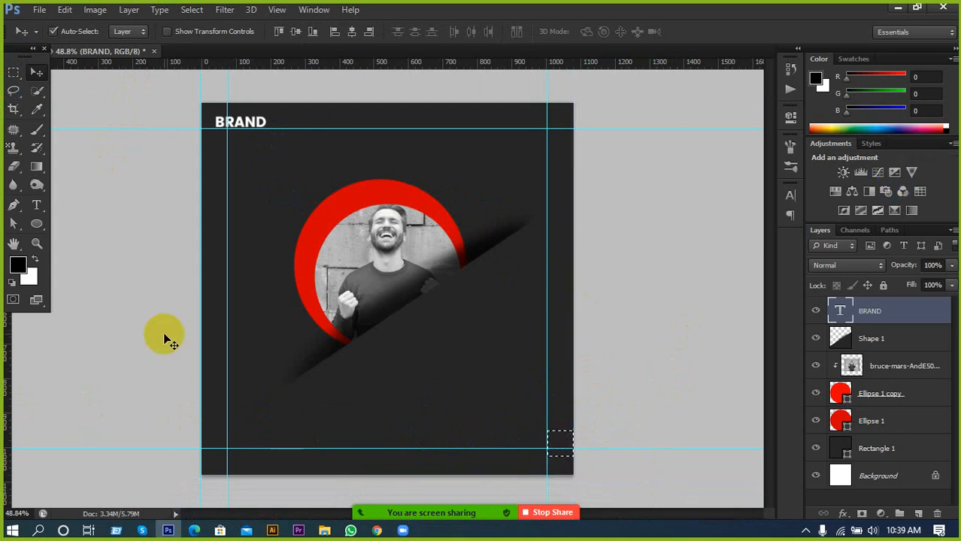
pyautogui.moveTo(200, 314); pyautogui.dragTo(10, 332)
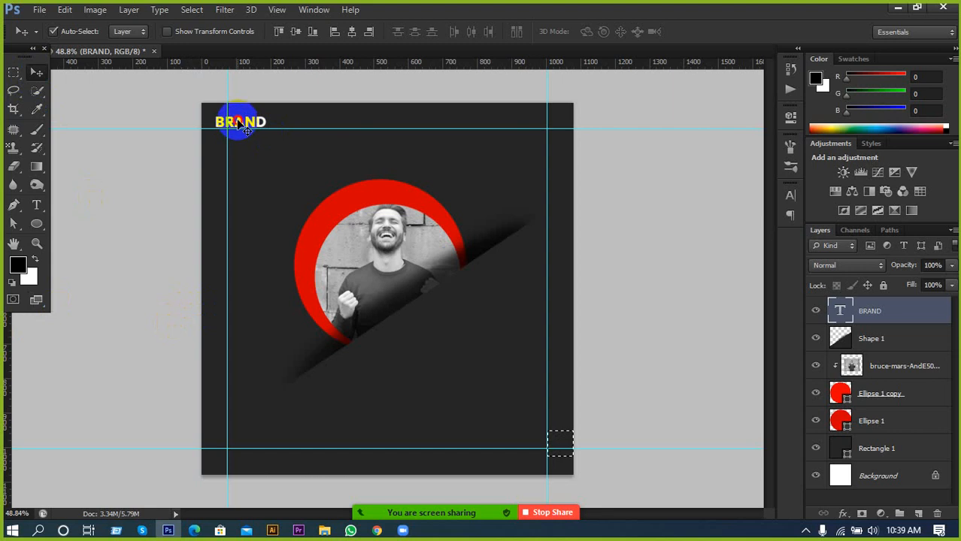
# Step: Enlarge the BRAND text to 16 pt and align it to the corner of the upper and left margin guides
pyautogui.moveTo(238, 121); pyautogui.dragTo(250, 137)
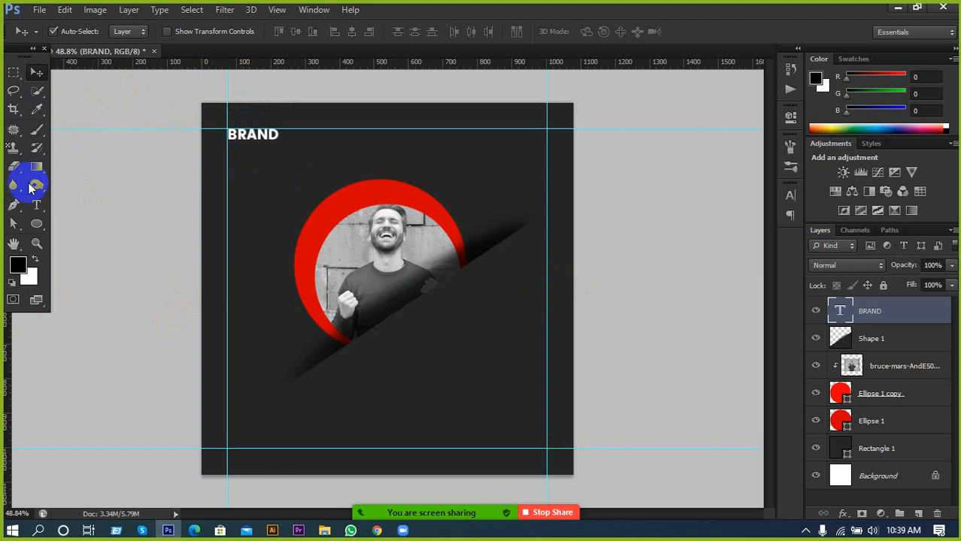
pyautogui.click(35, 210)
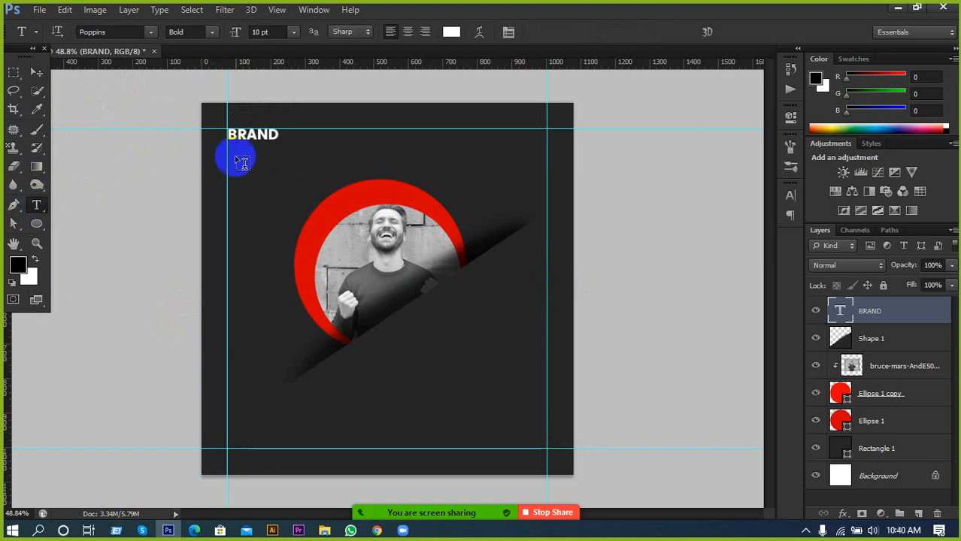
pyautogui.moveTo(256, 131); pyautogui.dragTo(211, 144)
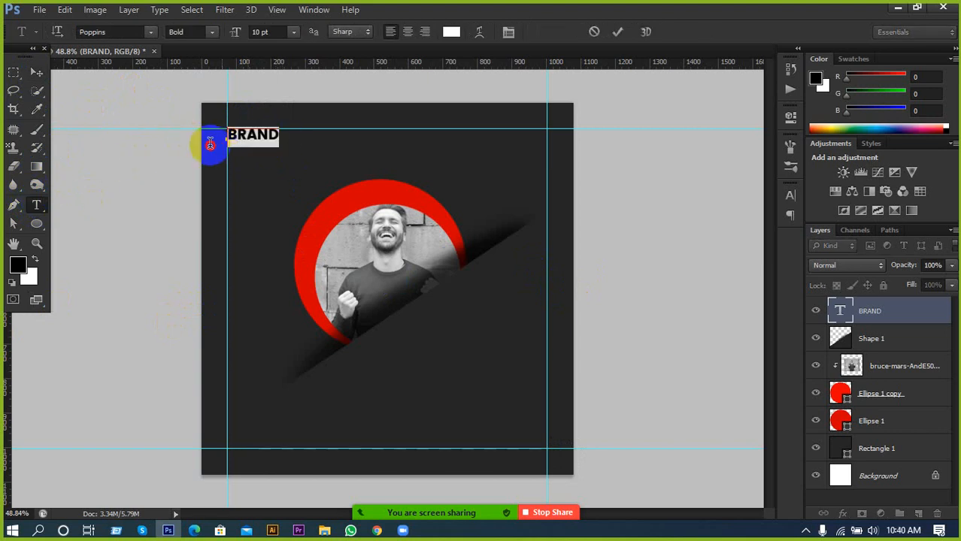
pyautogui.click(261, 33)
pyautogui.scroll(4, 267, 33)
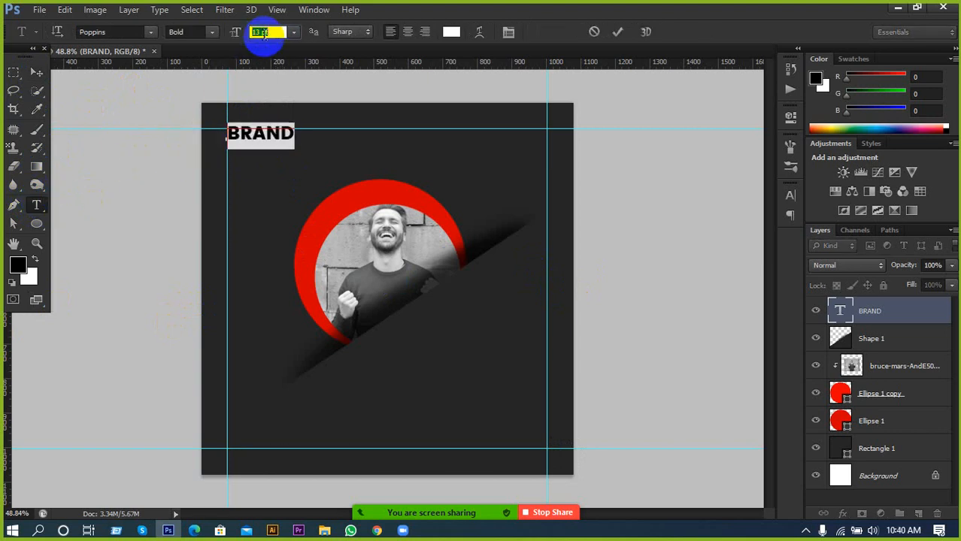
pyautogui.scroll(1, 266, 33)
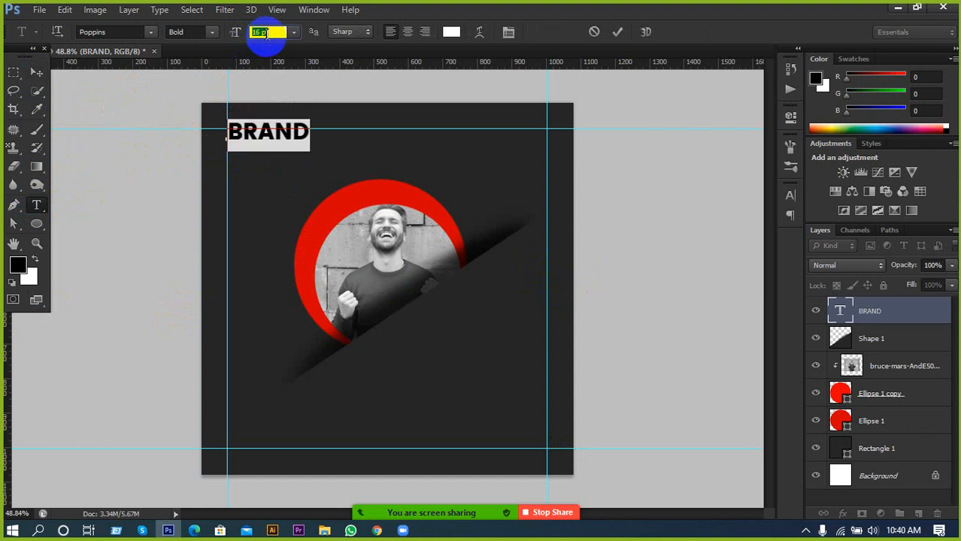
pyautogui.moveTo(261, 182); pyautogui.dragTo(260, 192)
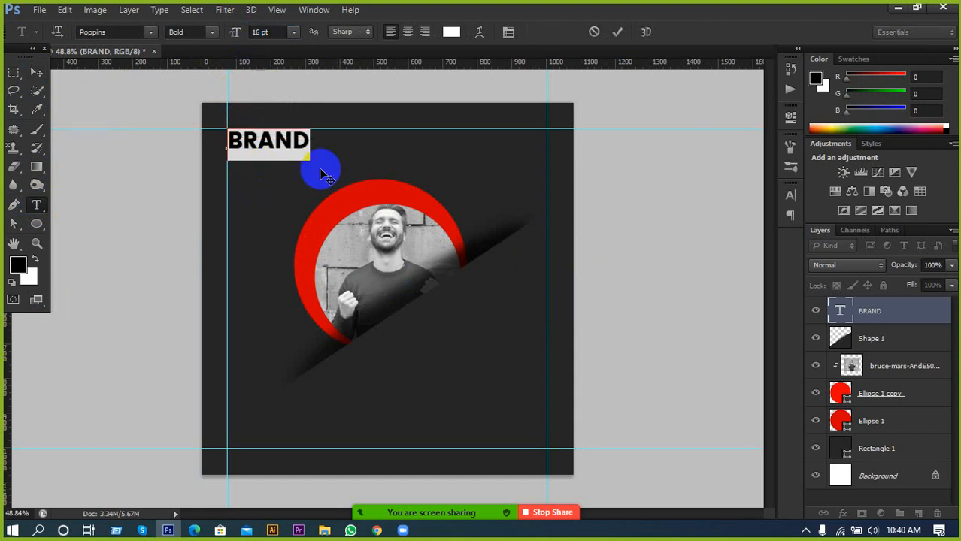
pyautogui.click(618, 32)
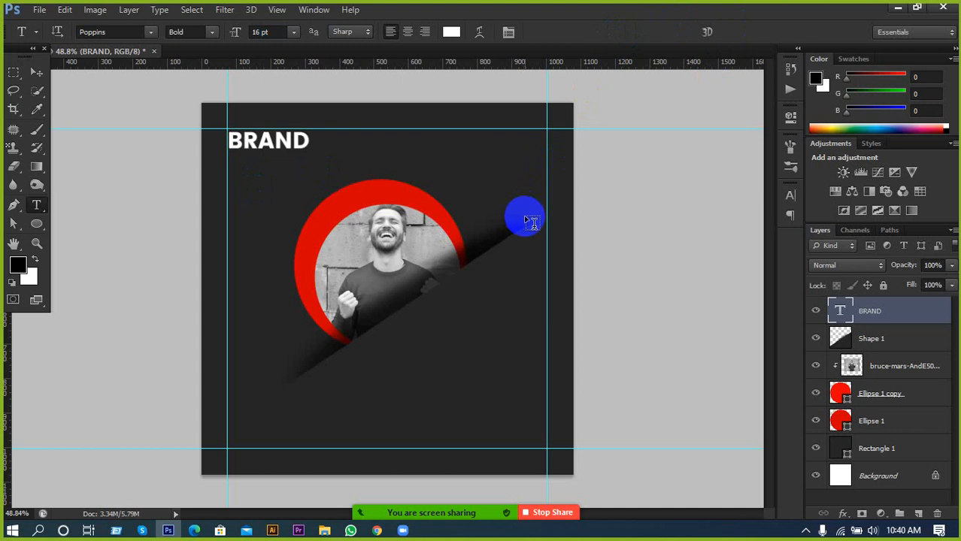
# Step: Add the text 50% OFF on two lines in white 16 pt Poppins Bold near the canvas's upper-right corner
pyautogui.click(483, 152)
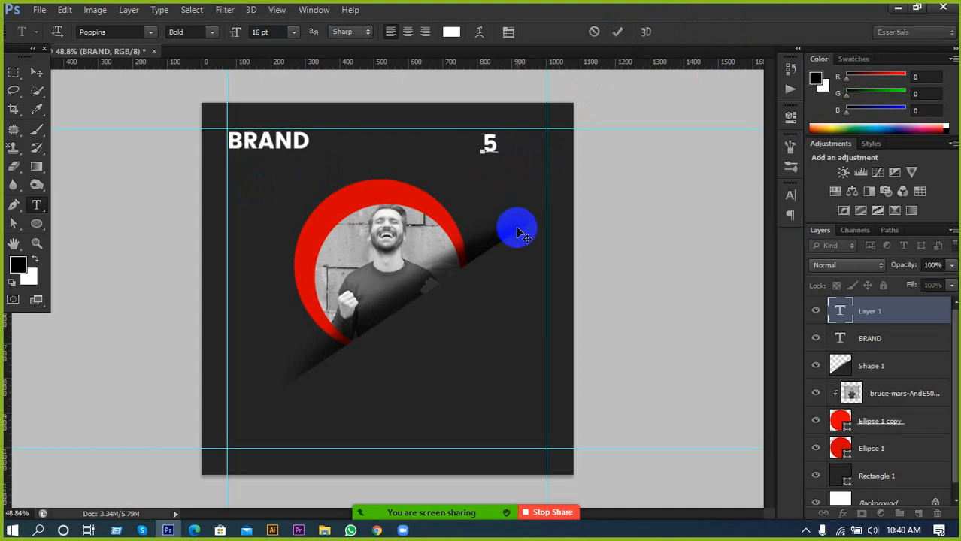
pyautogui.write('50%')
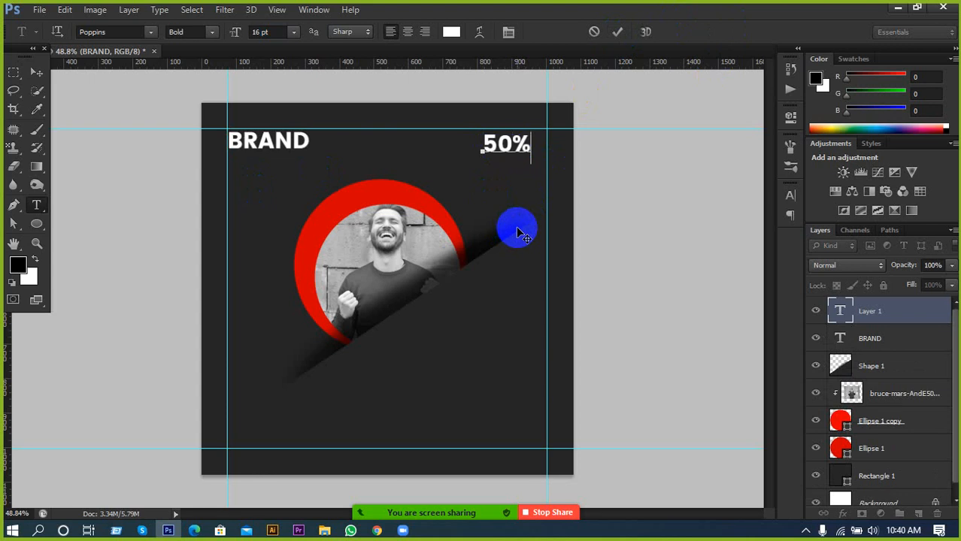
pyautogui.press('Return')
pyautogui.write('off')
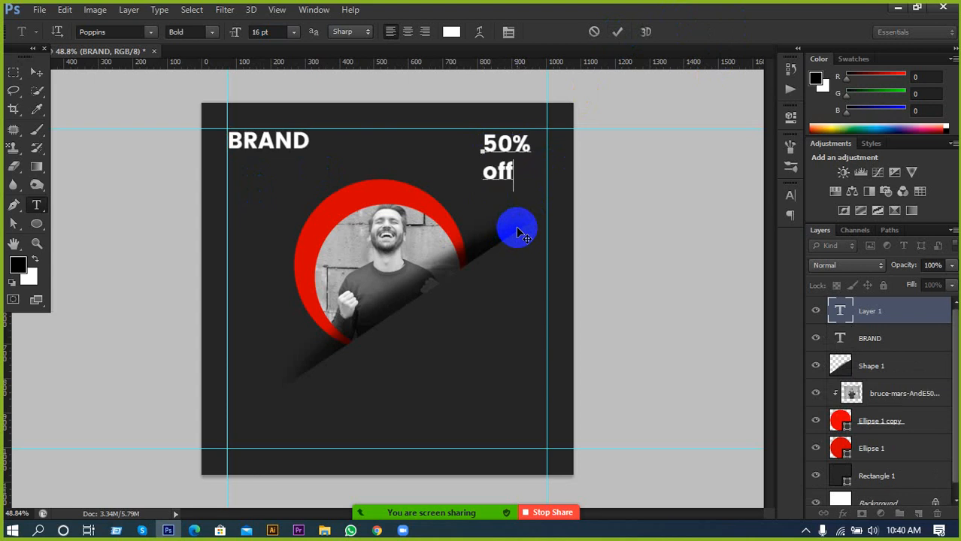
pyautogui.press('BackSpace')
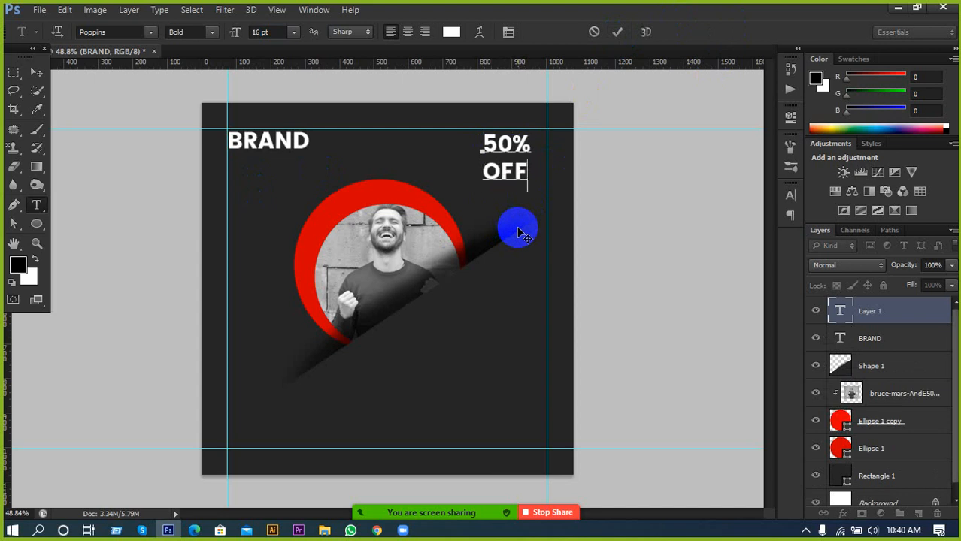
# Step: Recolor the 50% line with the red d20000 sampled from the circle around the photo
pyautogui.moveTo(534, 145); pyautogui.dragTo(467, 145)
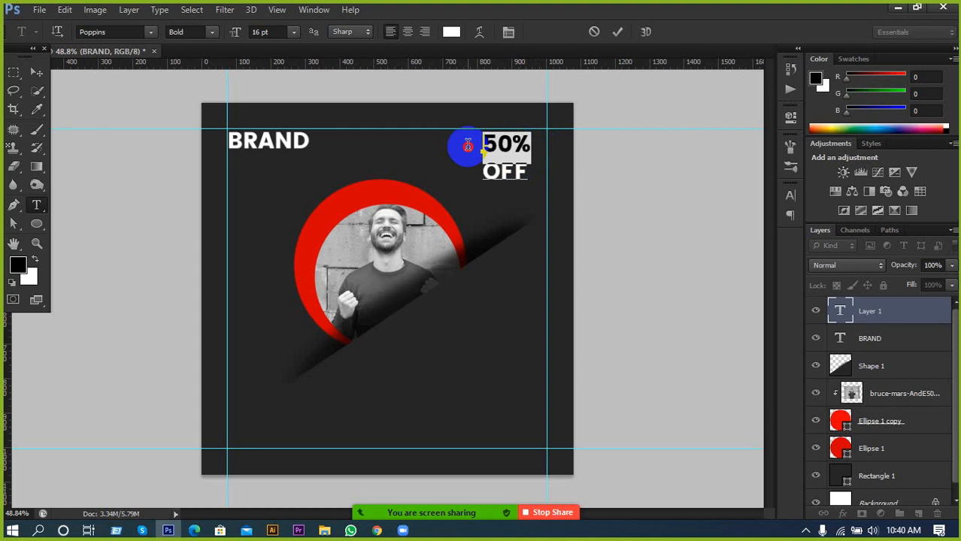
pyautogui.click(451, 31)
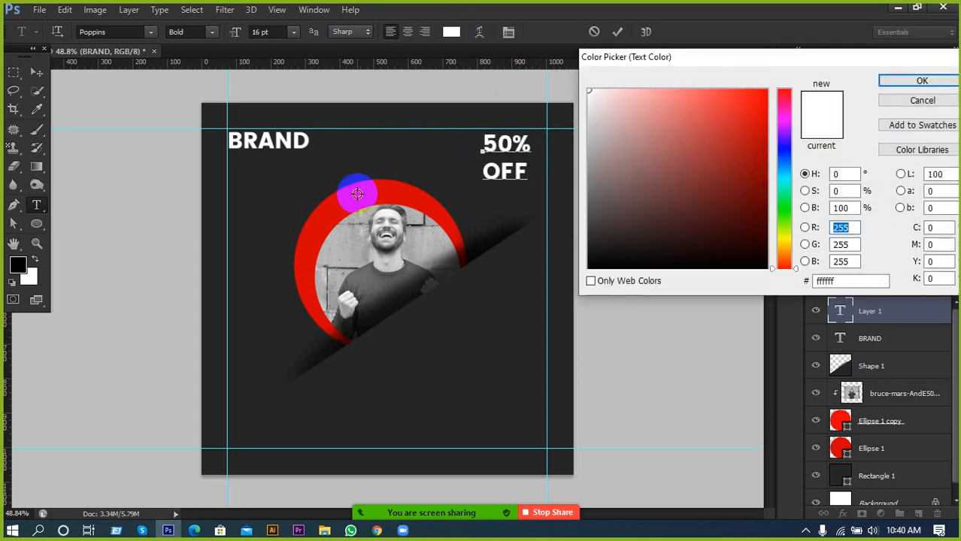
pyautogui.click(365, 193)
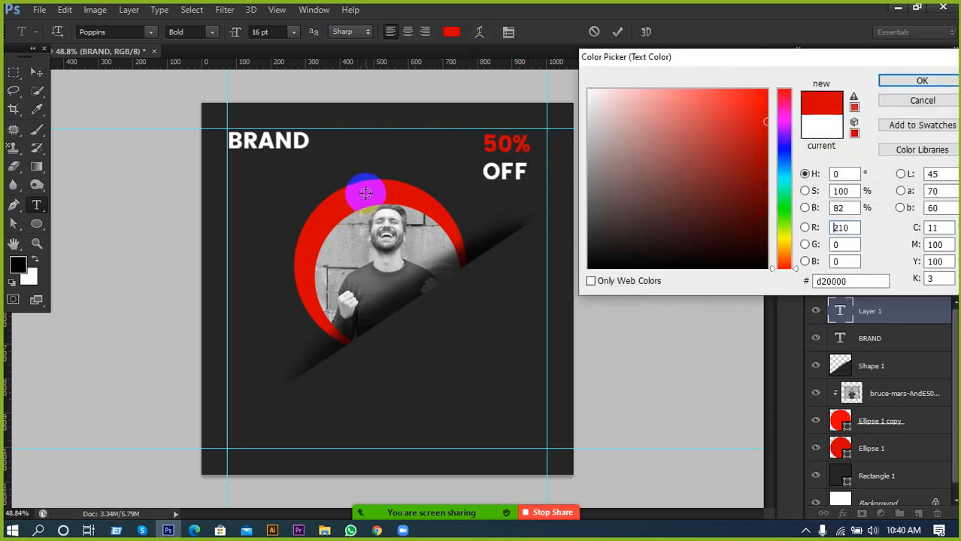
pyautogui.click(900, 81)
pyautogui.click(619, 32)
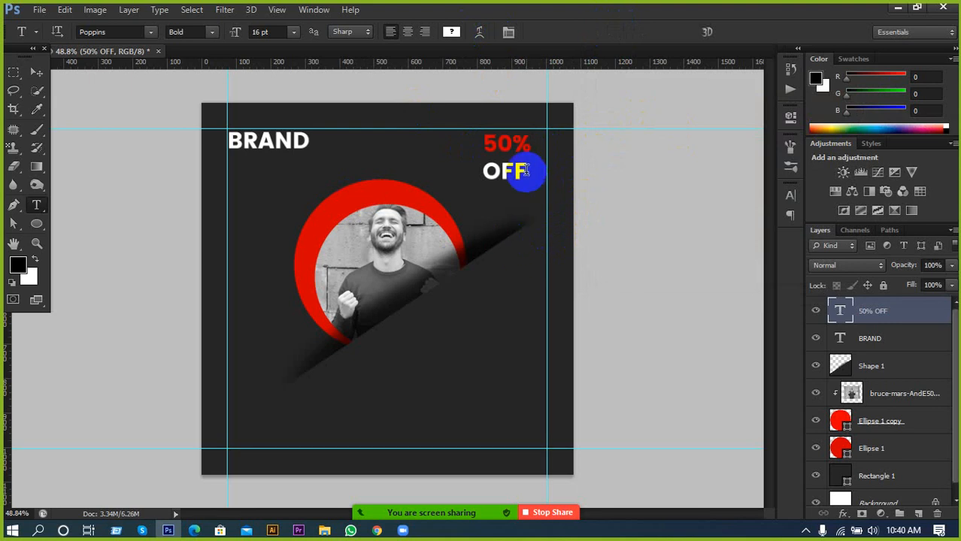
# Step: Set both lines of the 50% OFF text to 18 pt
pyautogui.moveTo(527, 171); pyautogui.dragTo(388, 129)
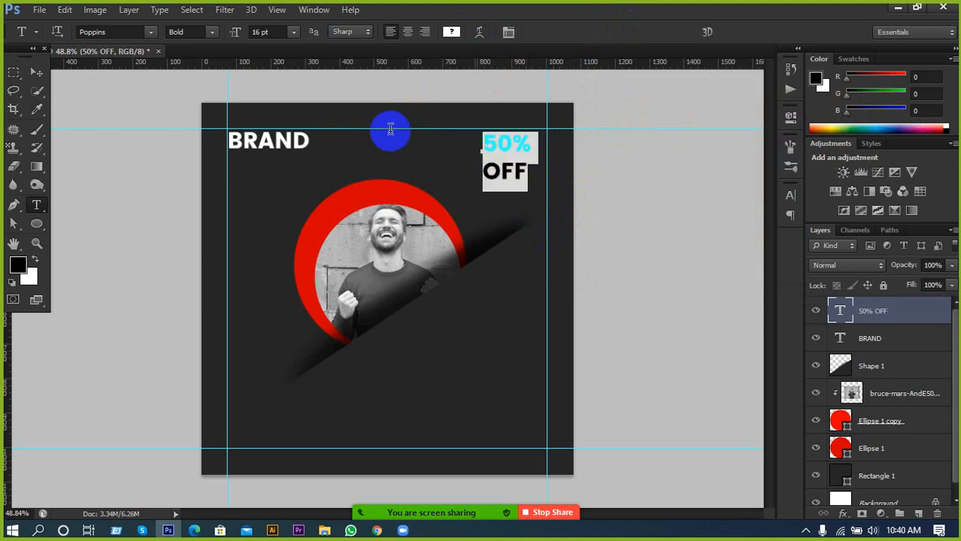
pyautogui.click(259, 32)
pyautogui.write('18')
pyautogui.press('Return')
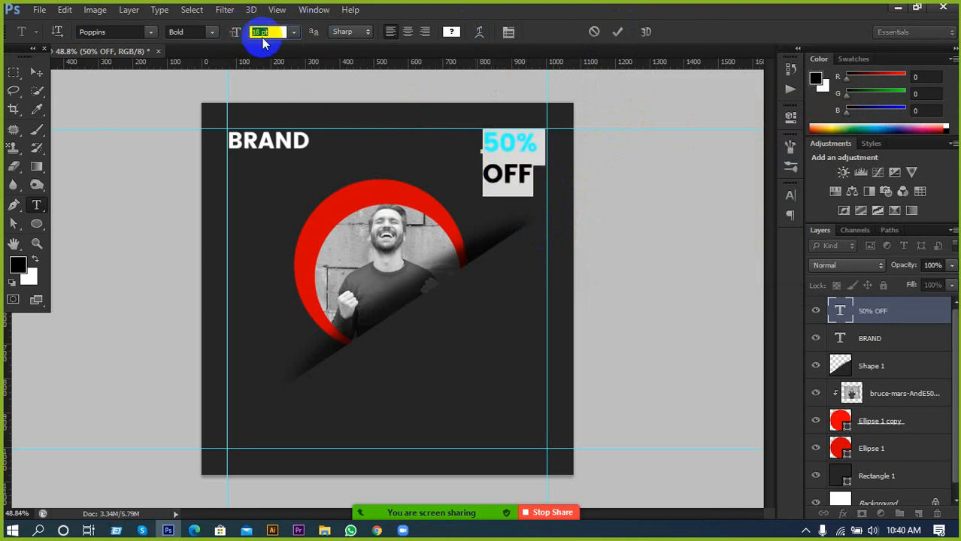
pyautogui.click(617, 33)
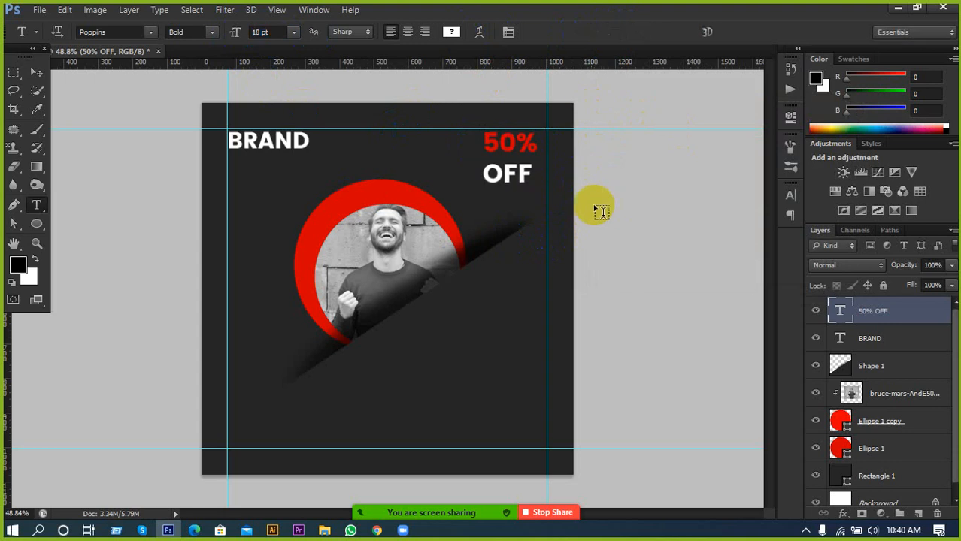
# Step: Nudge the 50% OFF text horizontally until the end of its first line meets the right margin guide
pyautogui.click(35, 70)
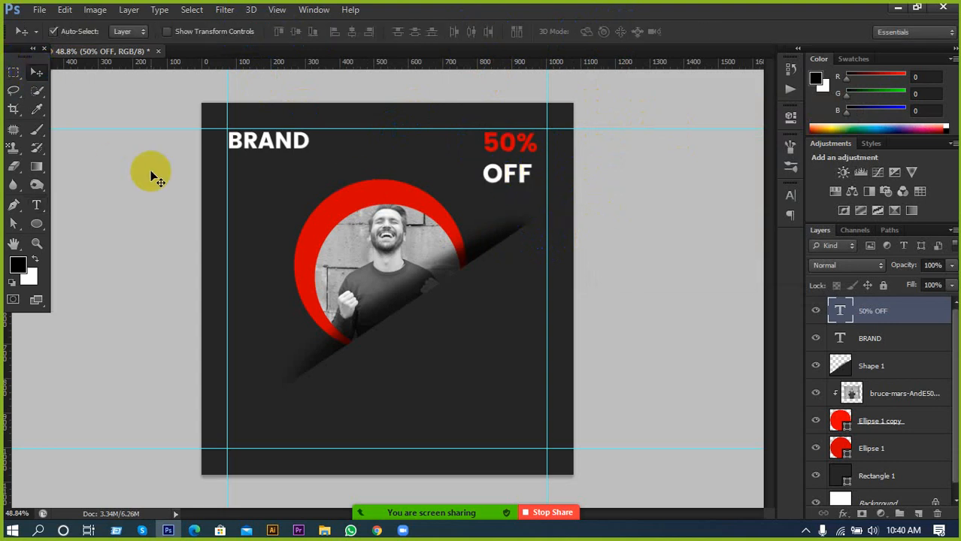
pyautogui.hotkey('shift', 'Right')
pyautogui.hotkey('shift', 'Right')
pyautogui.hotkey('shift', 'Right')
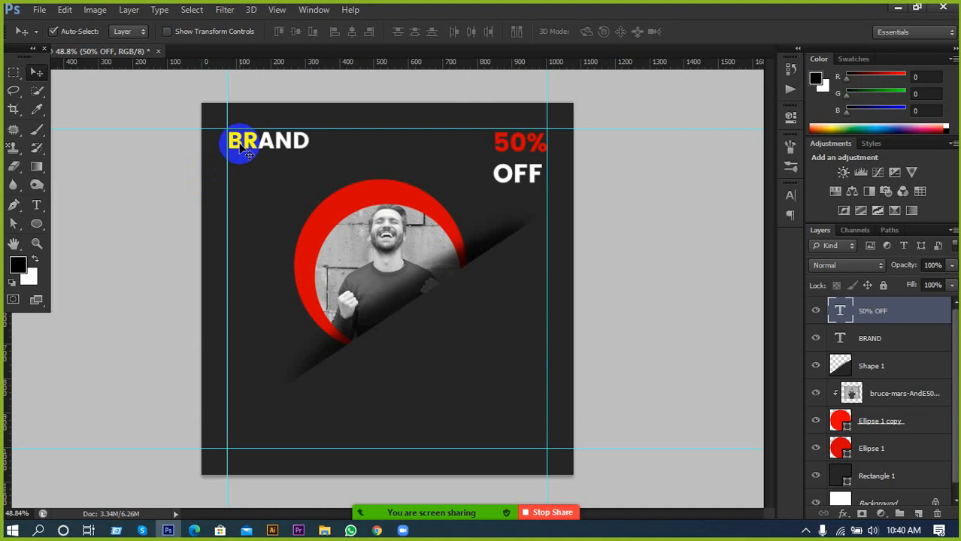
# Step: Nudge the 50% OFF text up 10 px toward the top margin guide and right-align its two lines
pyautogui.hotkey('shift', 'Up')
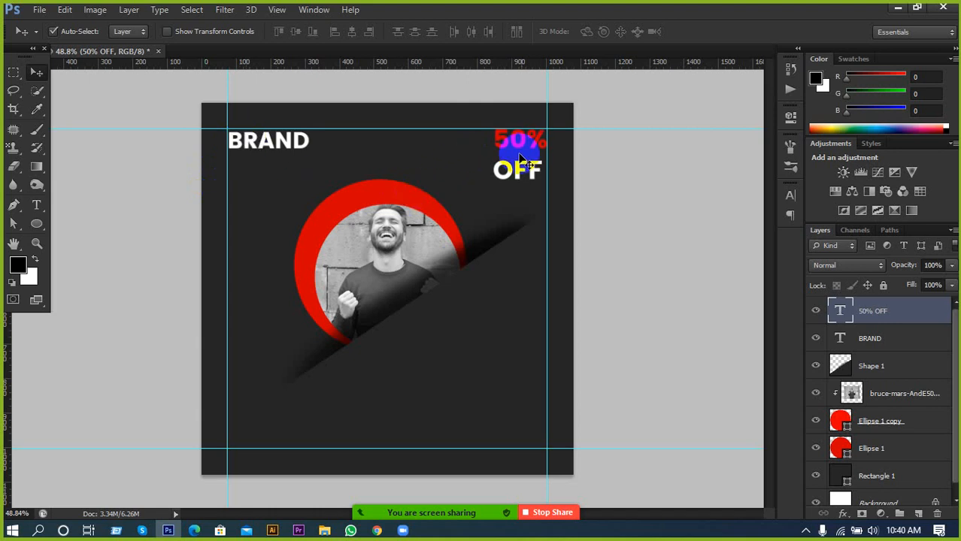
pyautogui.click(35, 214)
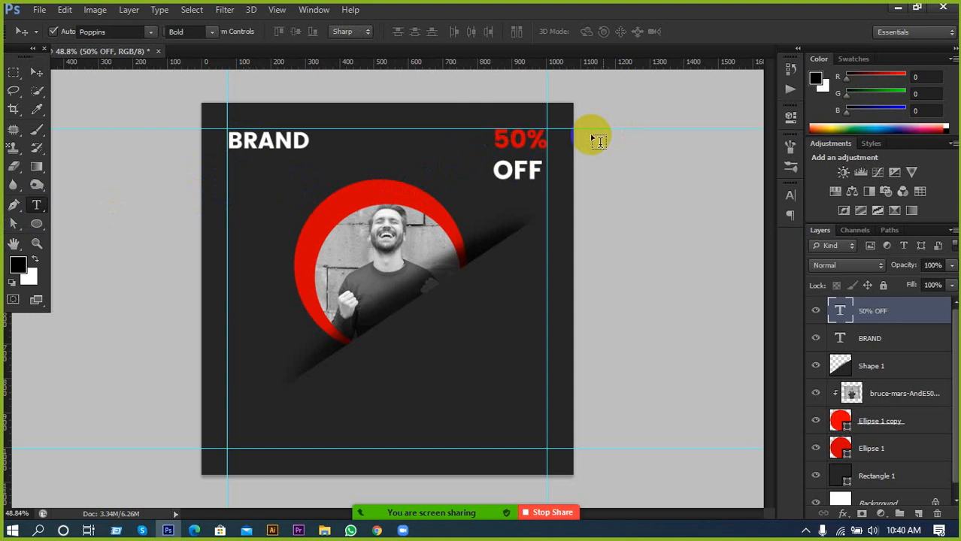
pyautogui.click(521, 167)
pyautogui.hotkey('ctrl', 'a')
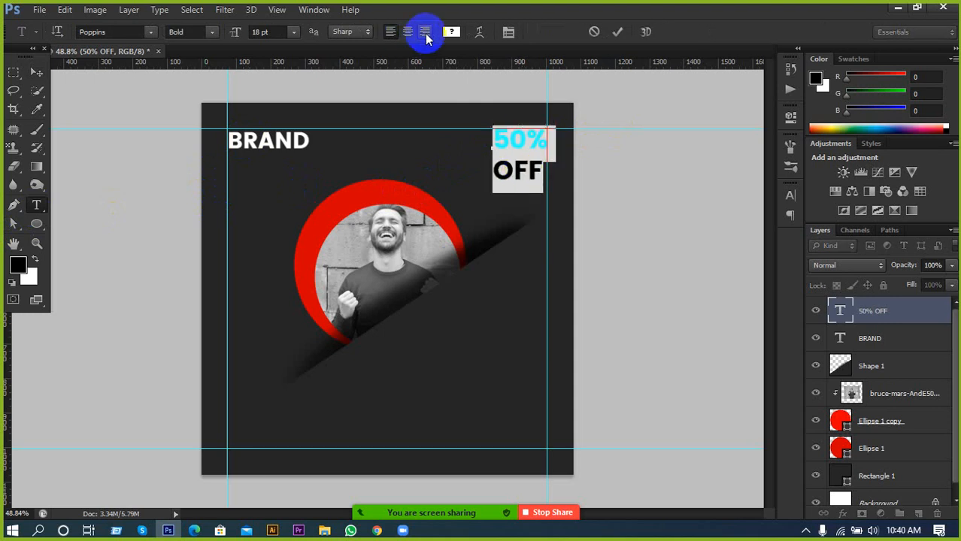
pyautogui.click(424, 31)
pyautogui.click(615, 32)
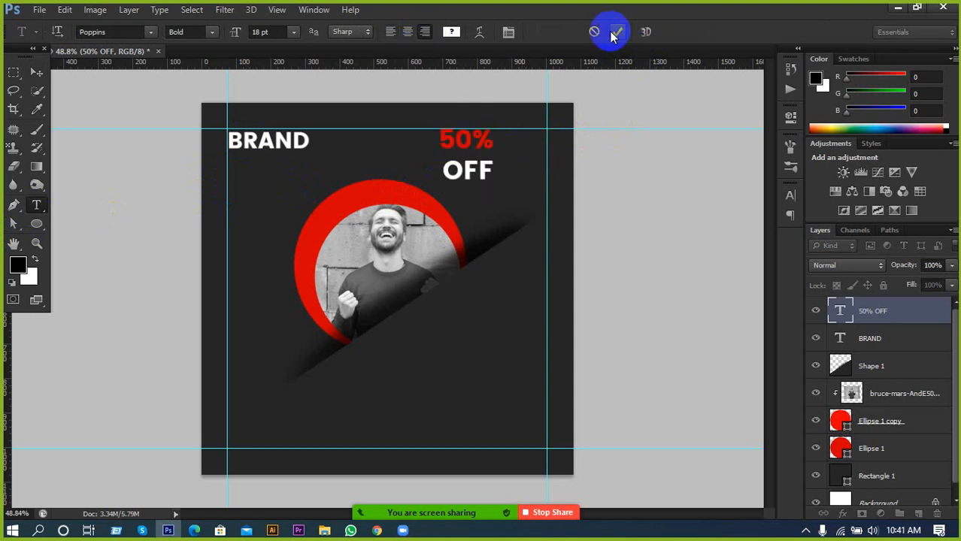
# Step: Nudge the right-aligned 50% OFF text horizontally until both line ends meet the right margin guide
pyautogui.click(36, 72)
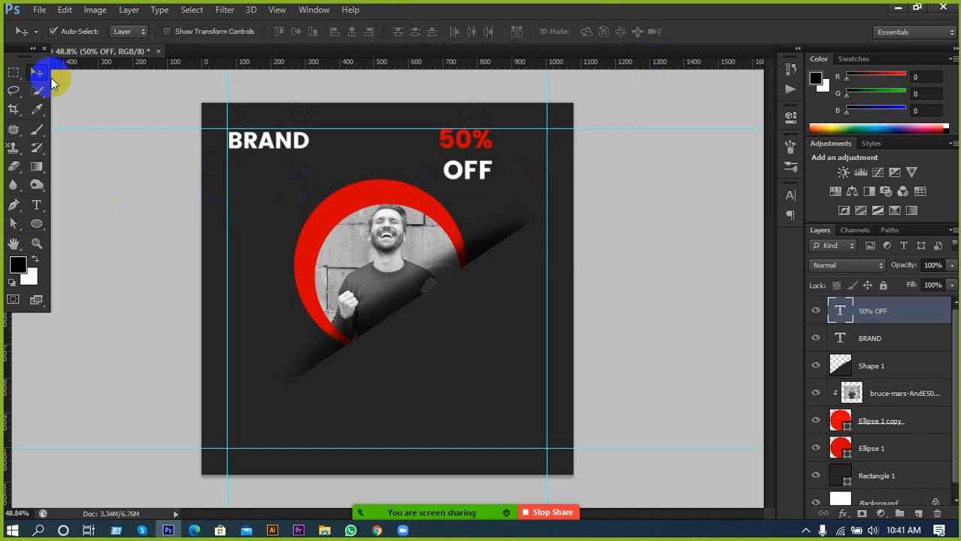
pyautogui.hotkey('shift', 'Right')
pyautogui.hotkey('shift', 'Right')
pyautogui.hotkey('shift', 'Right')
pyautogui.hotkey('shift', 'Right')
pyautogui.hotkey('shift', 'Right')
pyautogui.hotkey('shift', 'Right')
pyautogui.hotkey('shift', 'Right')
pyautogui.hotkey('shift', 'Right')
pyautogui.hotkey('shift', 'Right')
pyautogui.hotkey('shift', 'Right')
pyautogui.hotkey('shift', 'Right')
pyautogui.hotkey('shift', 'Right')
pyautogui.hotkey('shift', 'Right')
pyautogui.hotkey('shift', 'Right')
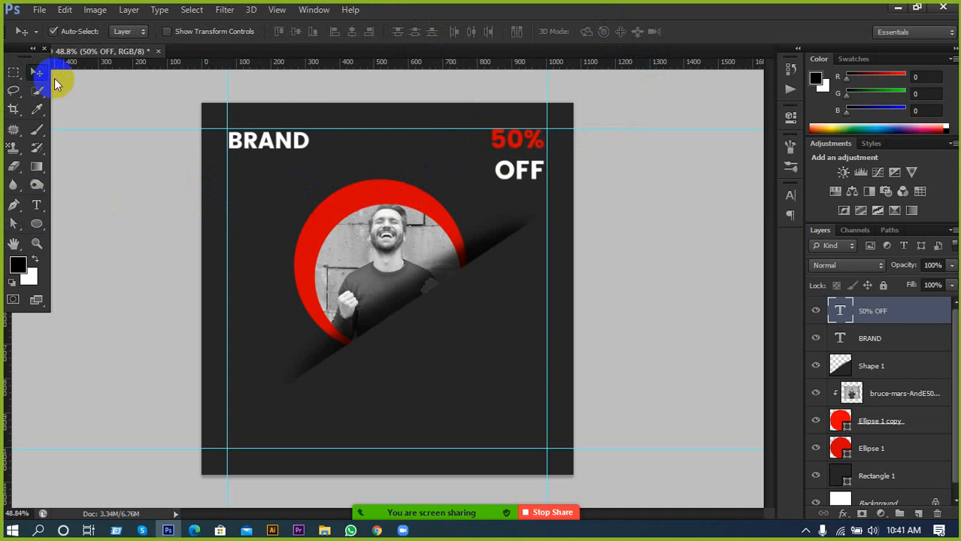
pyautogui.hotkey('shift', 'Right')
pyautogui.hotkey('shift', 'Right')
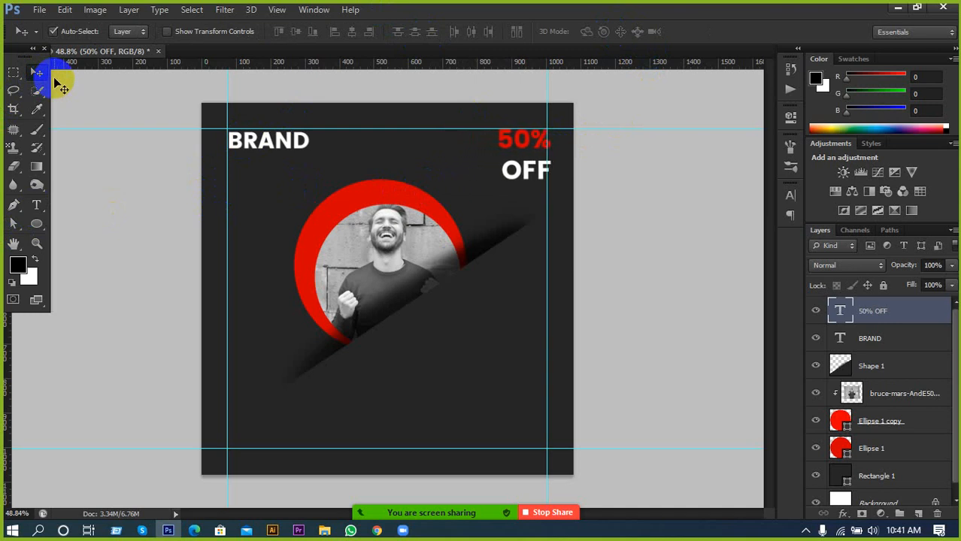
pyautogui.hotkey('shift', 'Left')
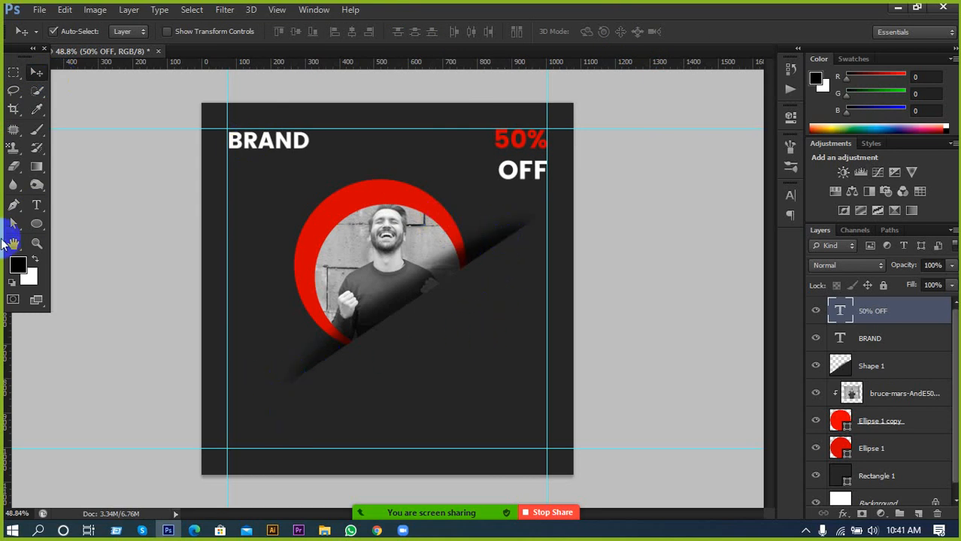
# Step: Draw a rounded rectangle about 261 x 60 px with a 20 px radius in the canvas's lower-left margin corner
pyautogui.click(36, 223)
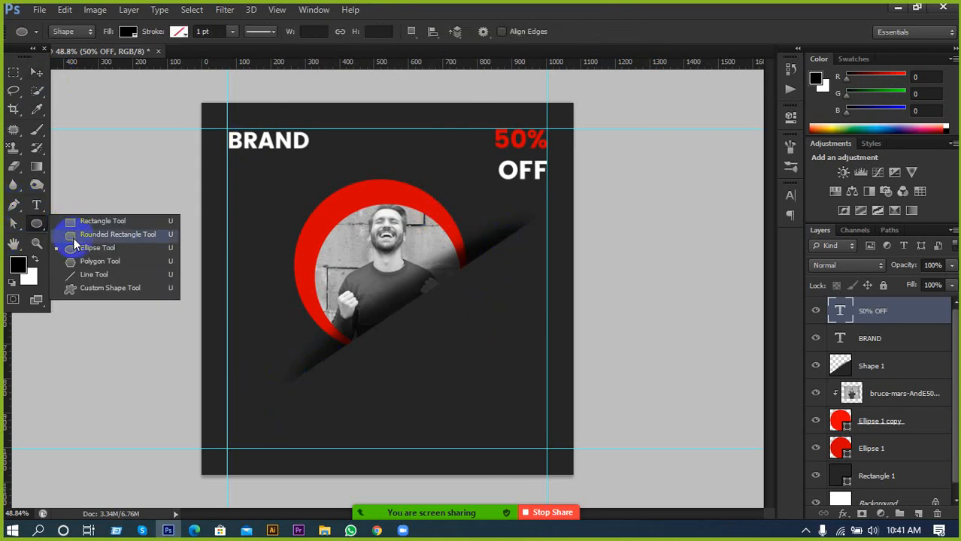
pyautogui.click(81, 236)
pyautogui.click(36, 224)
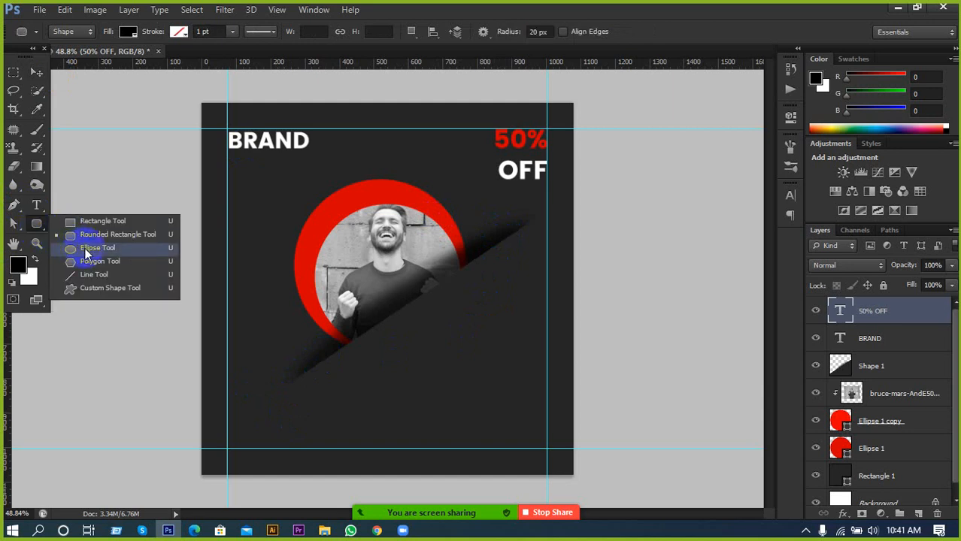
pyautogui.click(84, 236)
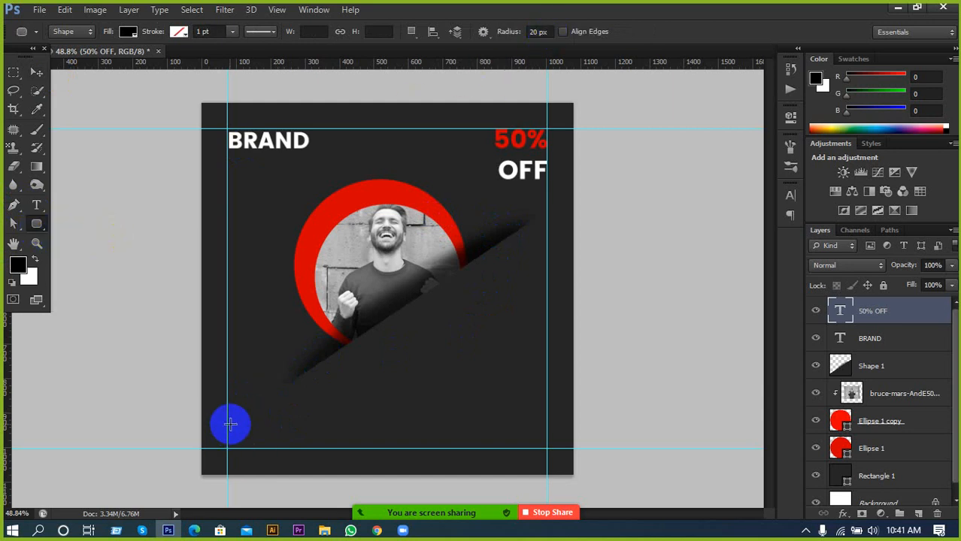
pyautogui.moveTo(232, 428); pyautogui.dragTo(317, 446)
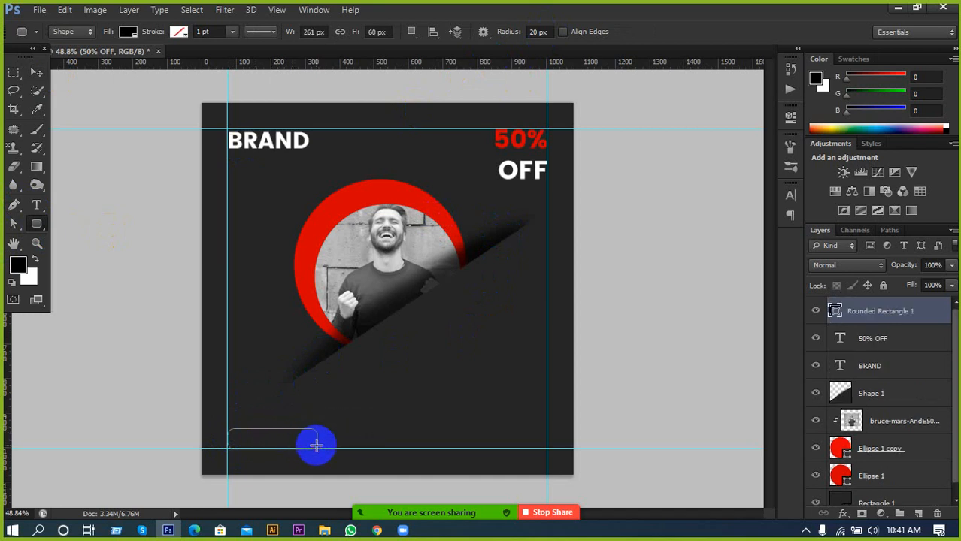
# Step: Fill the rounded rectangle with the red d20000 sampled from the circle around the photo, and deselect it
pyautogui.doubleClick(834, 311)
pyautogui.click(316, 214)
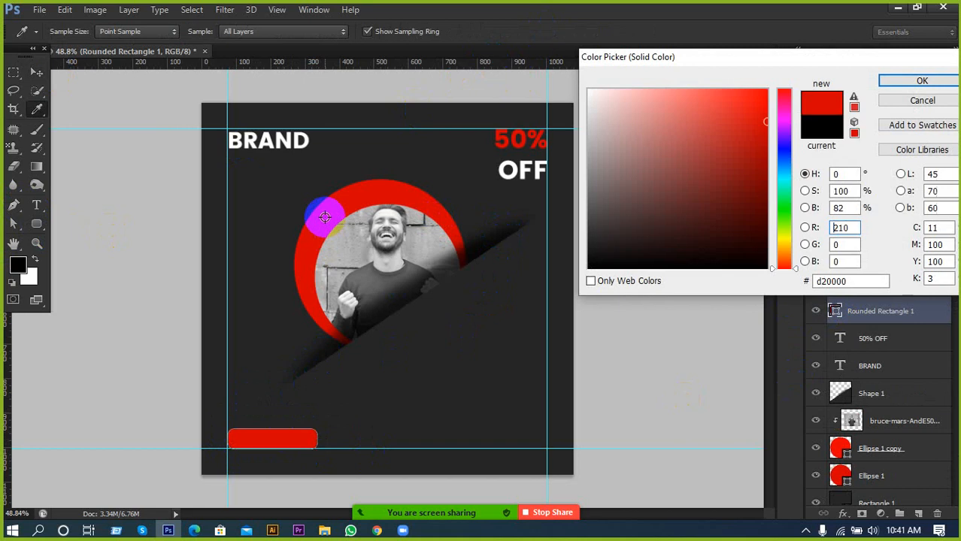
pyautogui.click(889, 78)
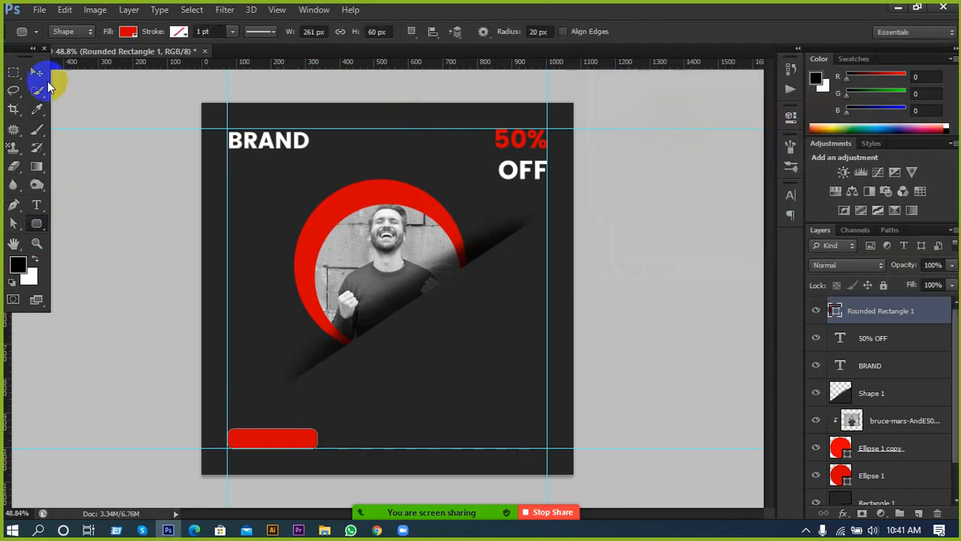
pyautogui.click(38, 73)
pyautogui.click(214, 481)
# Step: Add the text SHOP NOW in black 14 pt Poppins Bold, left-aligned, starting on the red rounded rectangle
pyautogui.scroll(3, 218, 482)
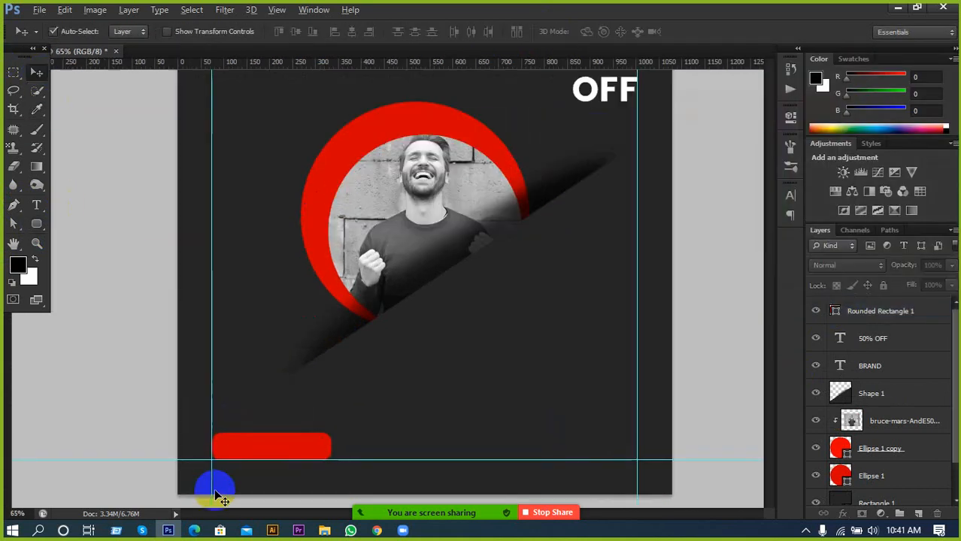
pyautogui.scroll(4, 220, 475)
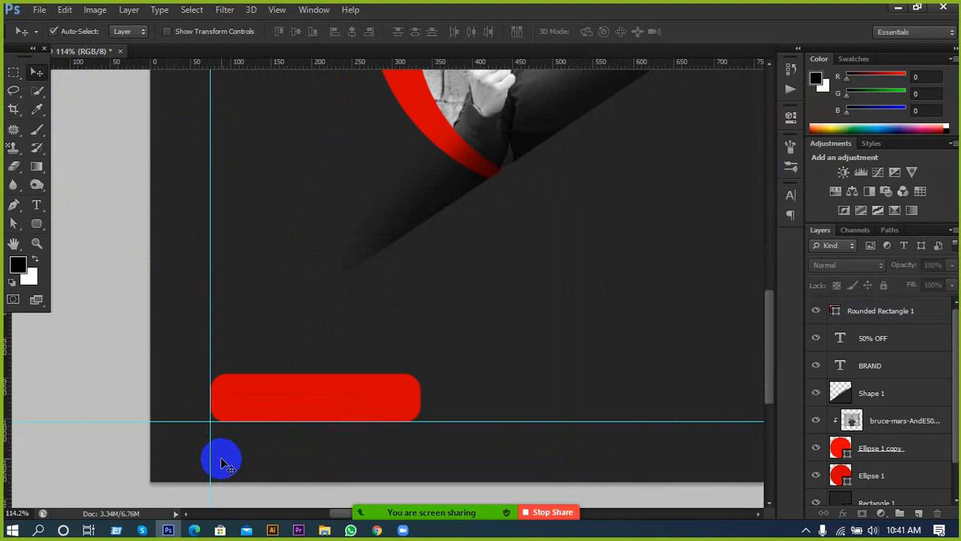
pyautogui.scroll(1, 248, 445)
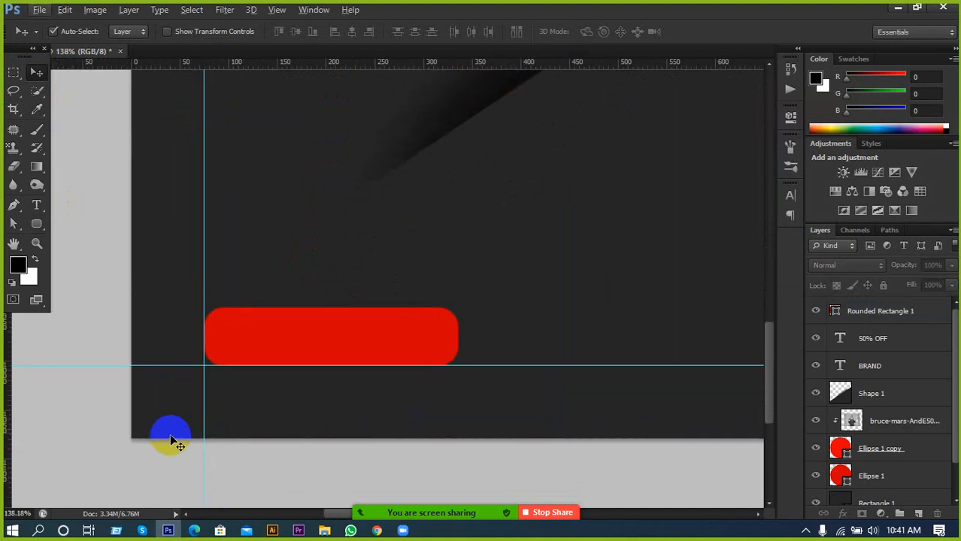
pyautogui.click(33, 206)
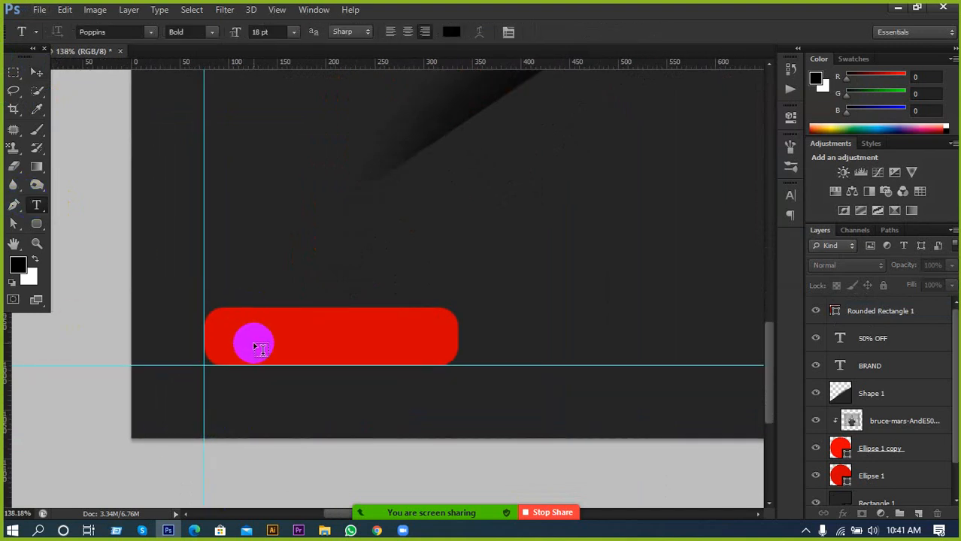
pyautogui.click(253, 342)
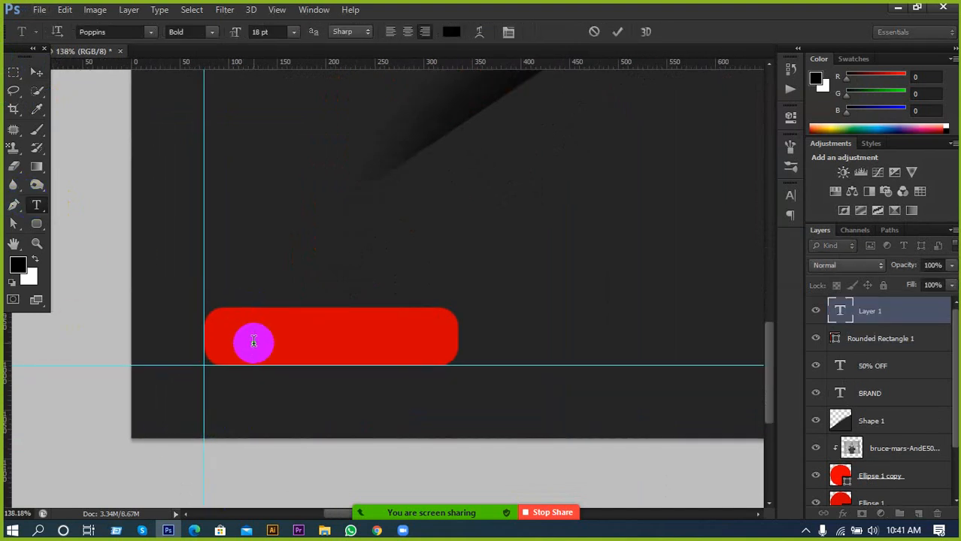
pyautogui.click(272, 32)
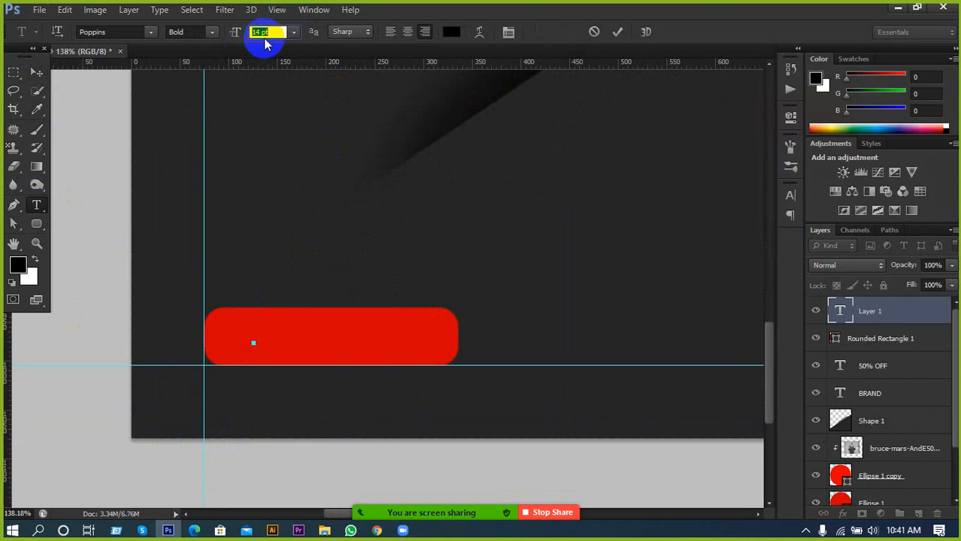
pyautogui.click(256, 341)
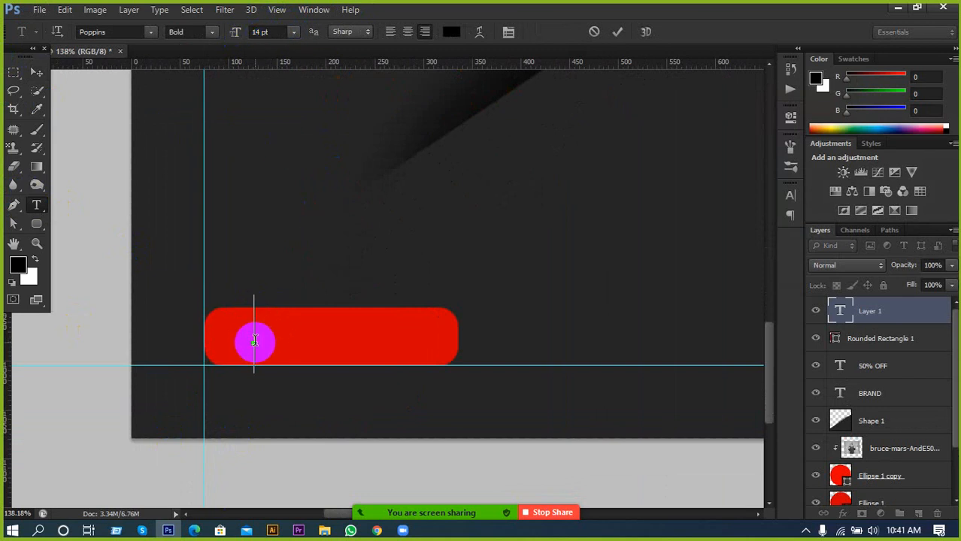
pyautogui.write('SH')
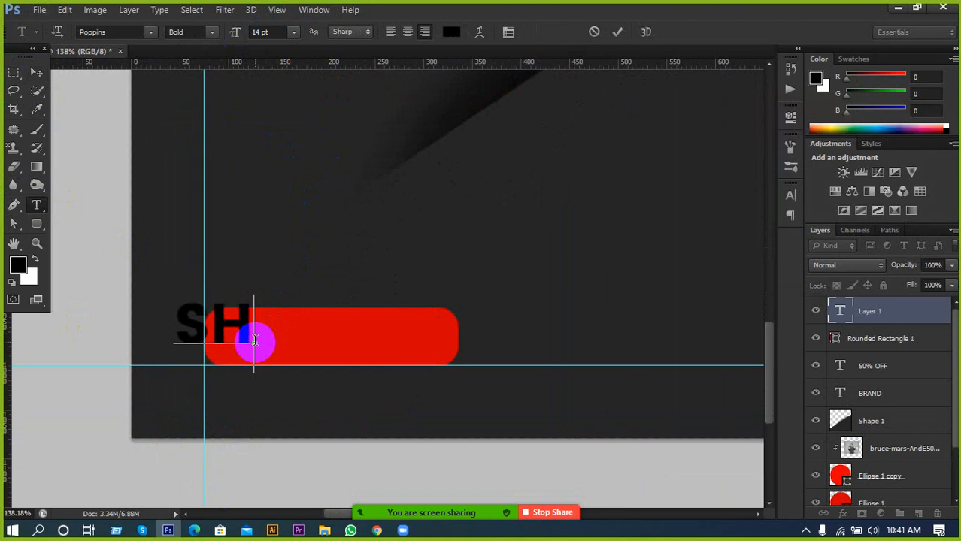
pyautogui.write('OP')
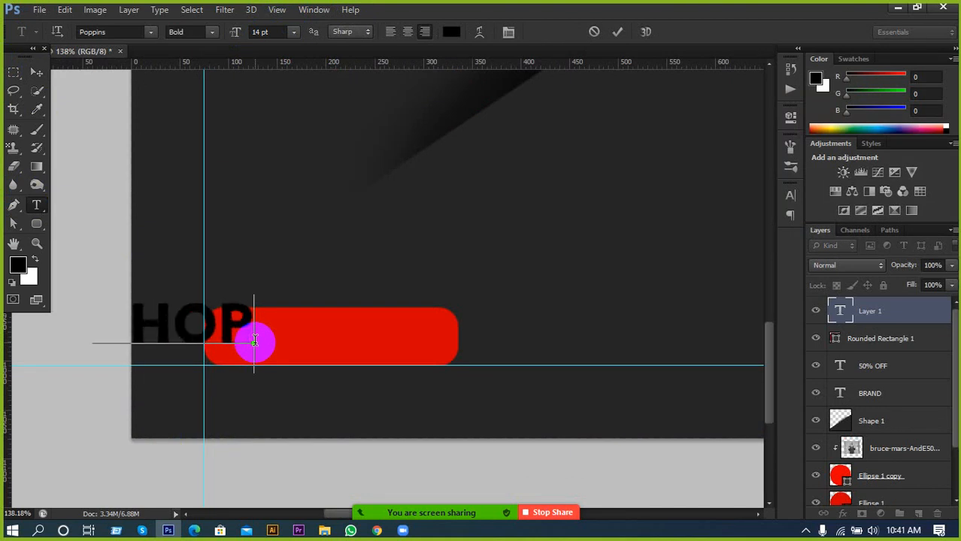
pyautogui.write(' NOW')
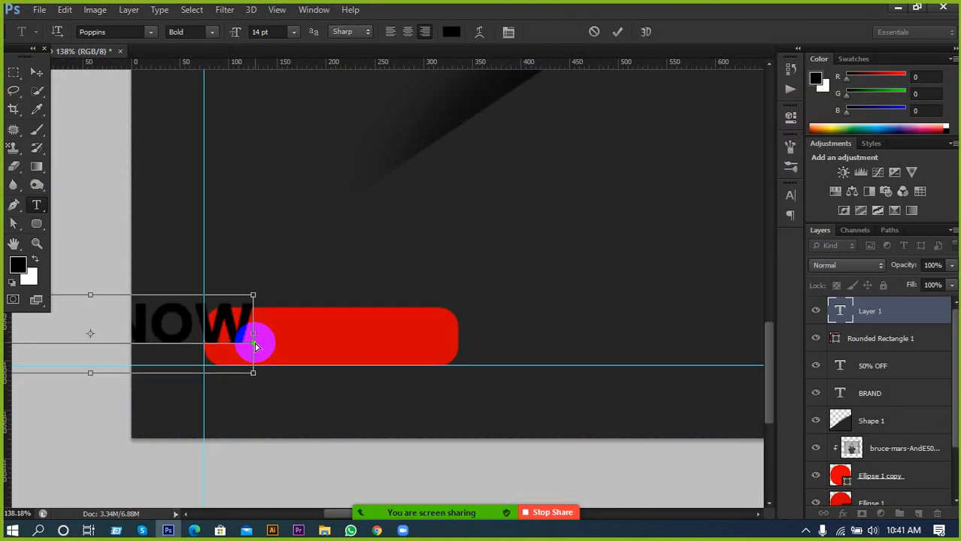
pyautogui.hotkey('ctrl', 'a')
pyautogui.click(392, 32)
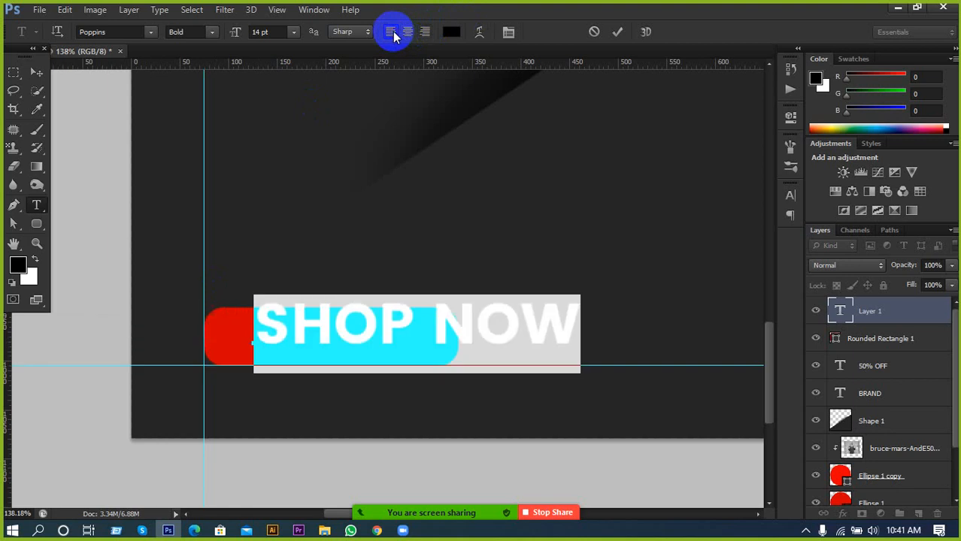
# Step: Set the SHOP NOW text to 10 pt and center it inside the red rounded rectangle
pyautogui.click(264, 33)
pyautogui.scroll(-4, 251, 33)
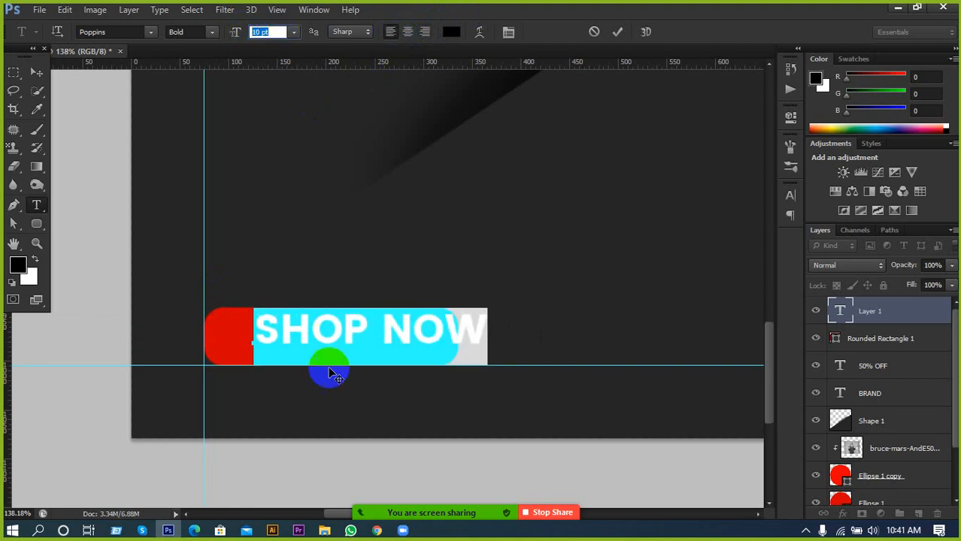
pyautogui.moveTo(353, 411); pyautogui.dragTo(316, 415)
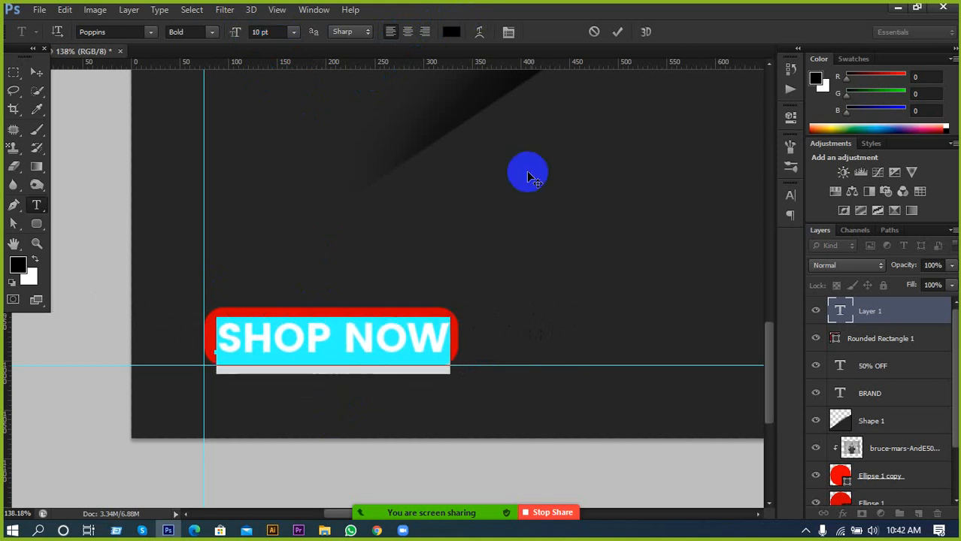
pyautogui.click(615, 35)
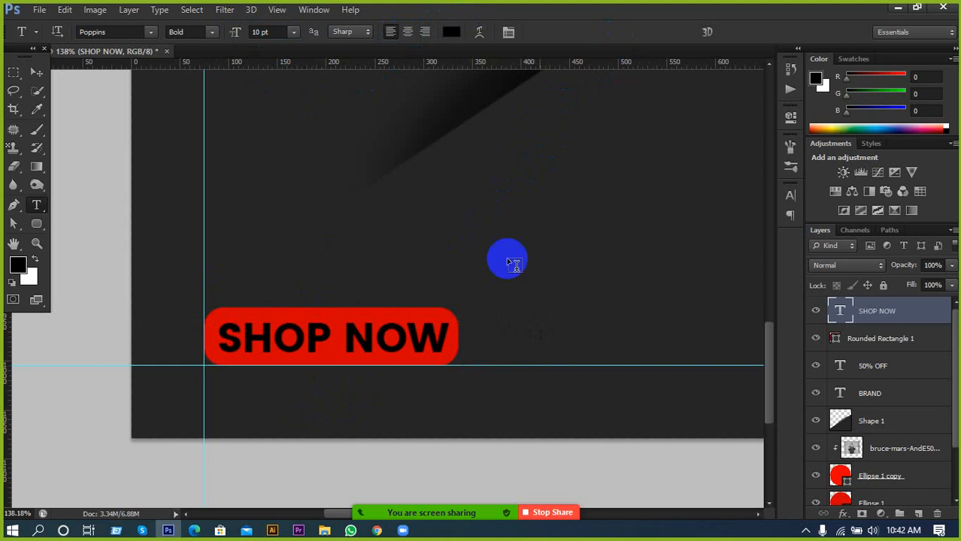
# Step: Recolor the SHOP NOW text white (ffffff)
pyautogui.click(849, 313)
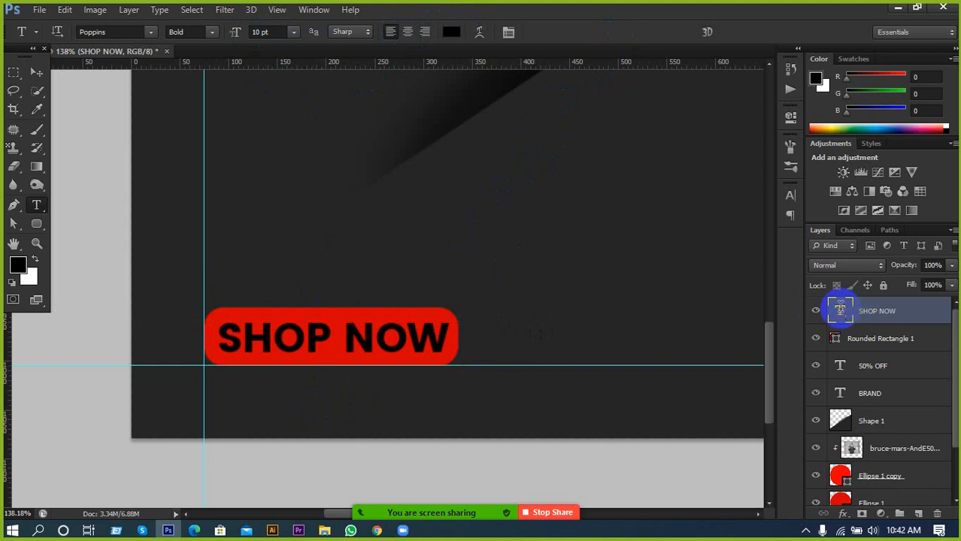
pyautogui.doubleClick(840, 308)
pyautogui.click(450, 31)
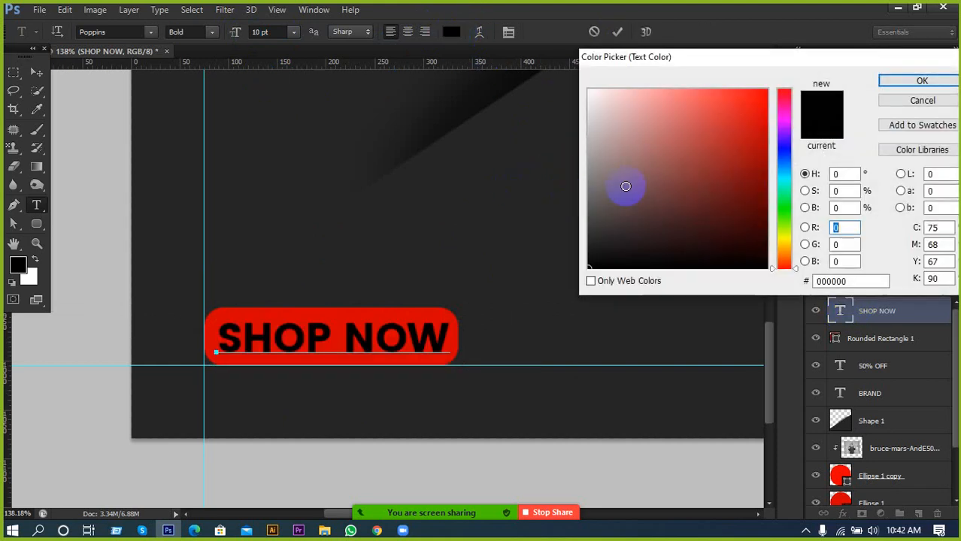
pyautogui.click(643, 159)
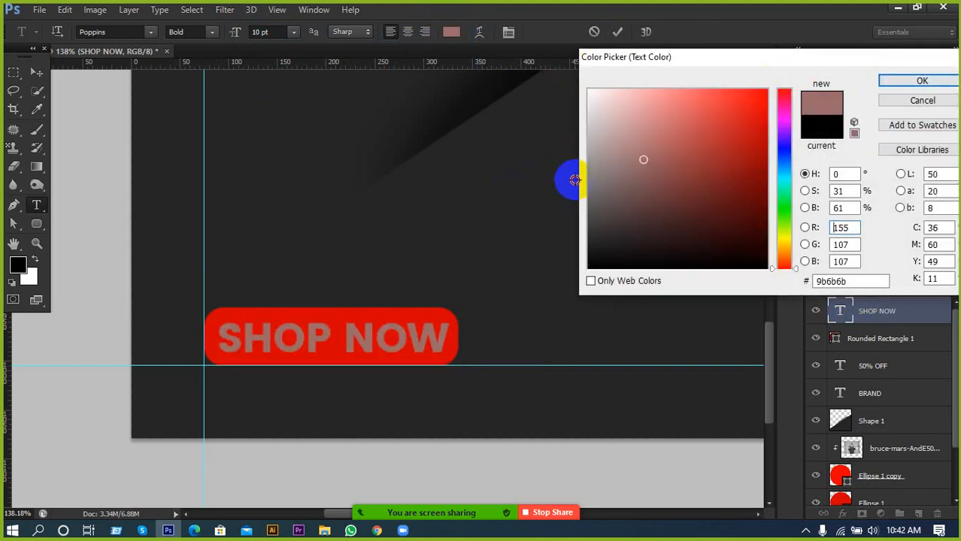
pyautogui.moveTo(574, 179); pyautogui.dragTo(557, 77)
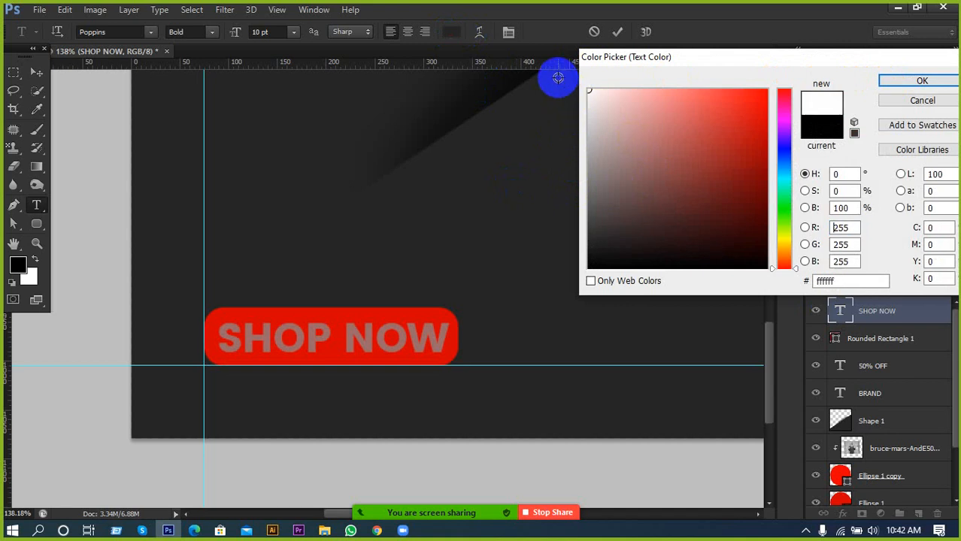
pyautogui.click(893, 83)
pyautogui.click(619, 32)
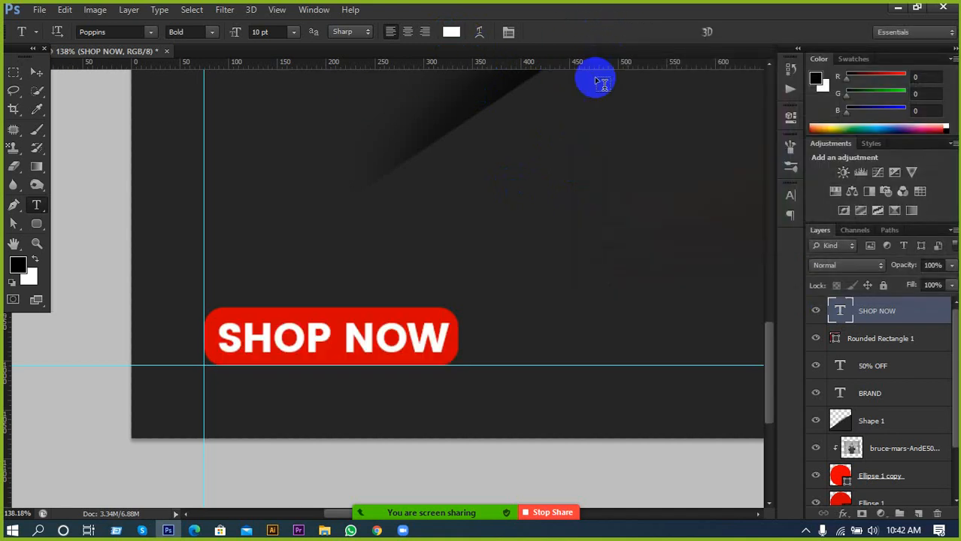
# Step: Align the SHOP NOW text and the red rounded rectangle on their horizontal centers
pyautogui.scroll(-4, 251, 308)
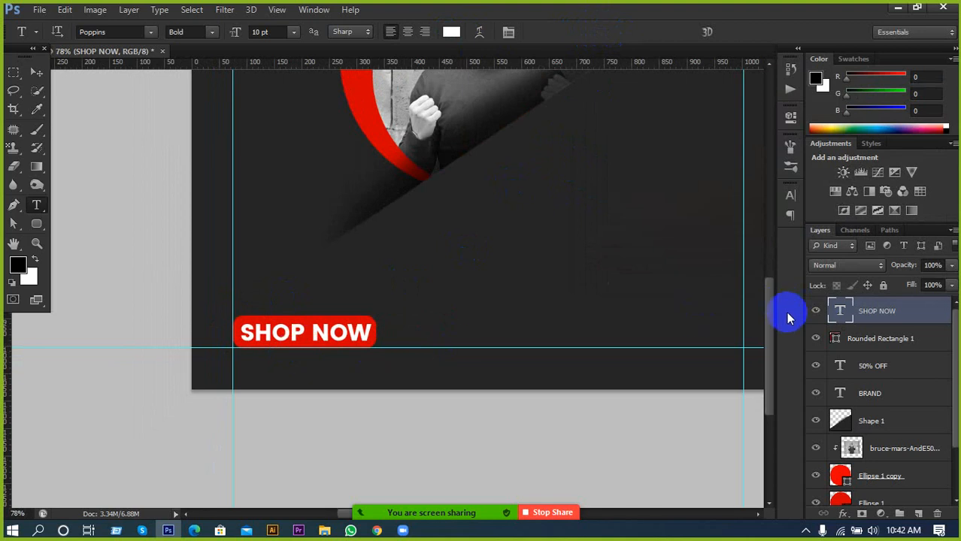
pyautogui.keyDown('shift'); pyautogui.click(872, 338); pyautogui.keyUp('shift')
pyautogui.click(37, 73)
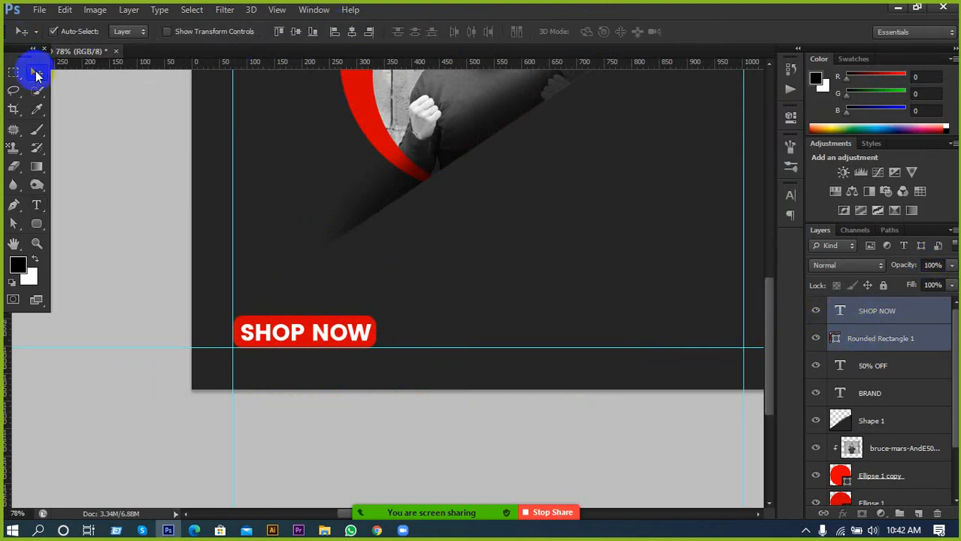
pyautogui.click(350, 34)
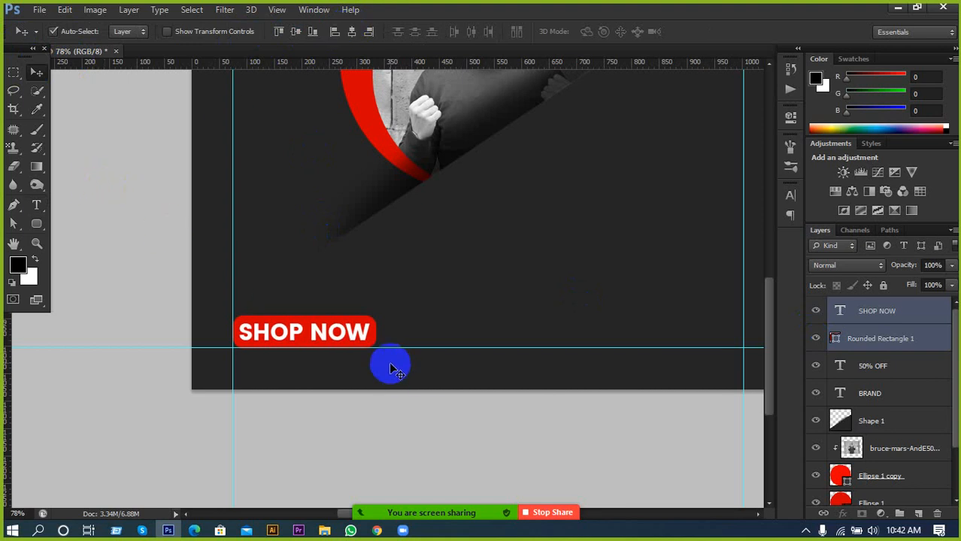
pyautogui.scroll(-3, 276, 356)
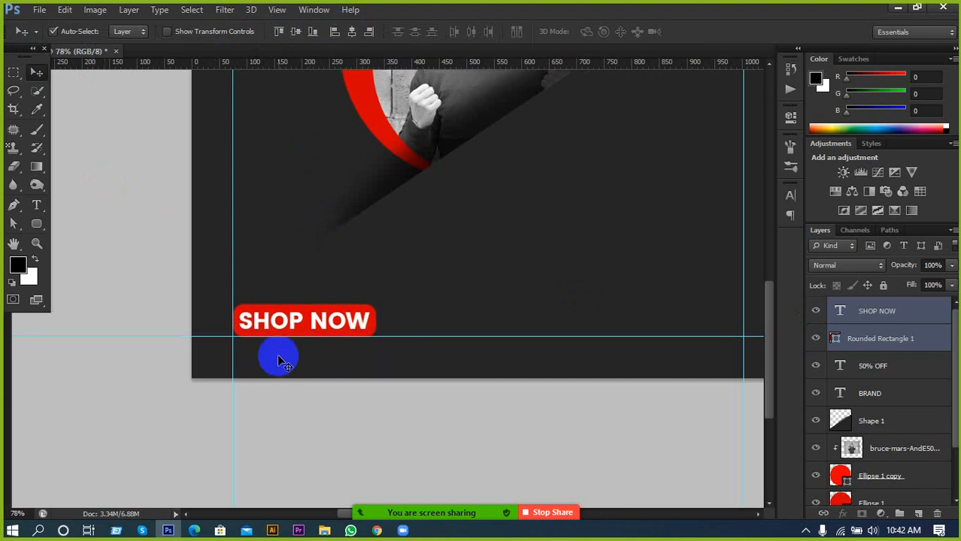
pyautogui.scroll(4, 320, 354)
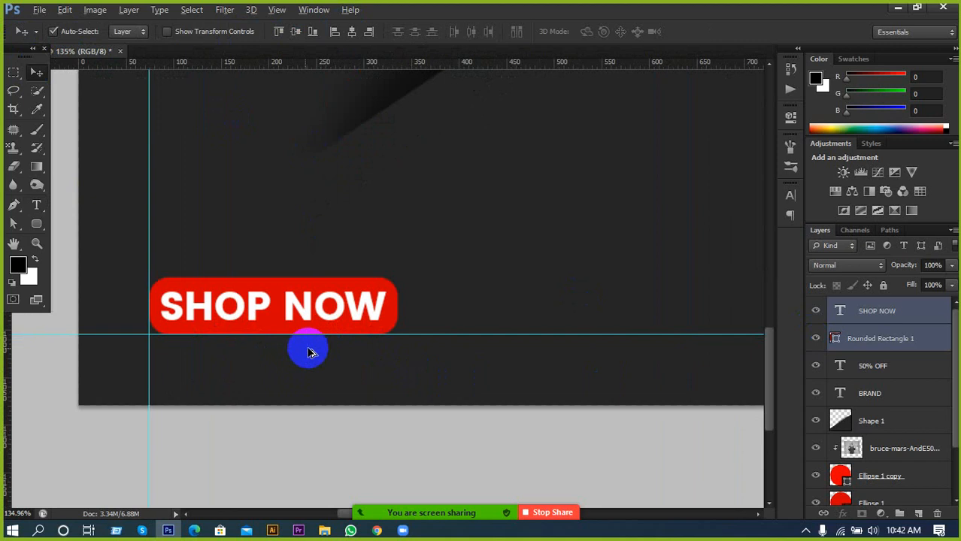
pyautogui.scroll(-4, 309, 350)
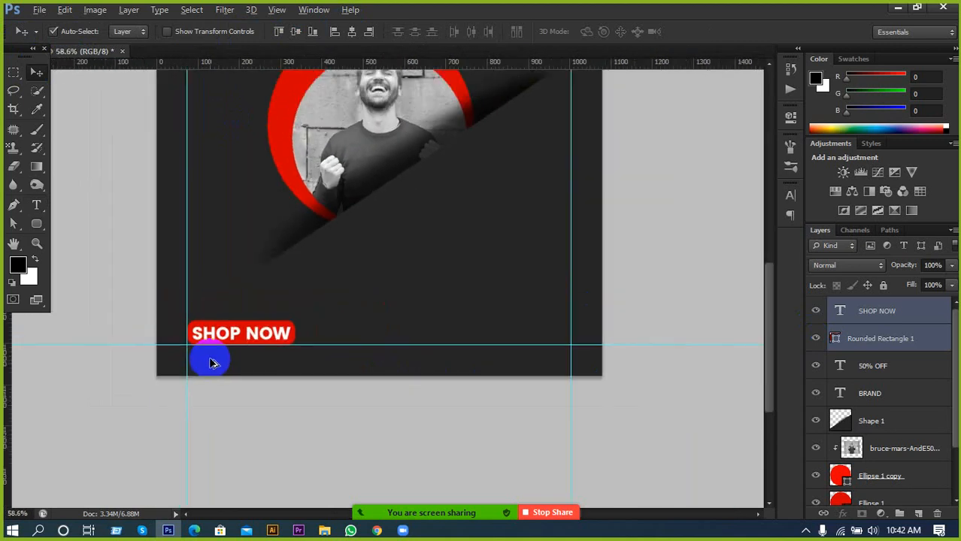
# Step: Activate the Horizontal Type tool for working on the ad's text
pyautogui.hotkey('ctrl', '0')
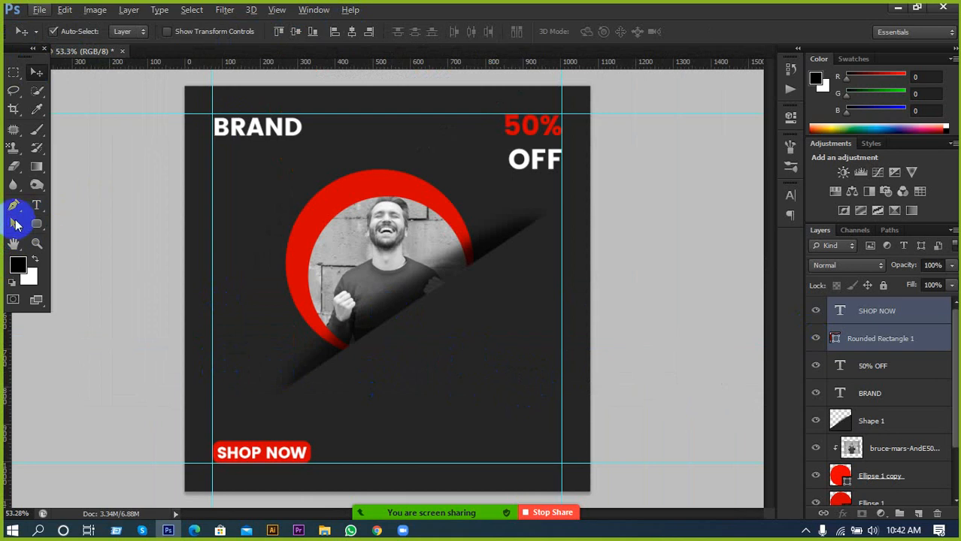
pyautogui.click(36, 205)
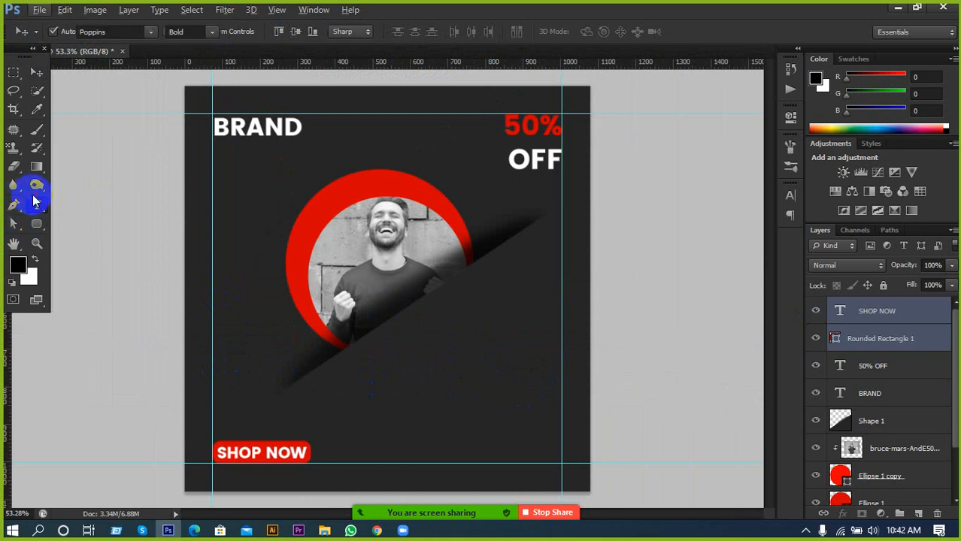
# Step: Add a two-line "FASHION SALE" text in the empty area below the photo and centre-align it
pyautogui.click(399, 364)
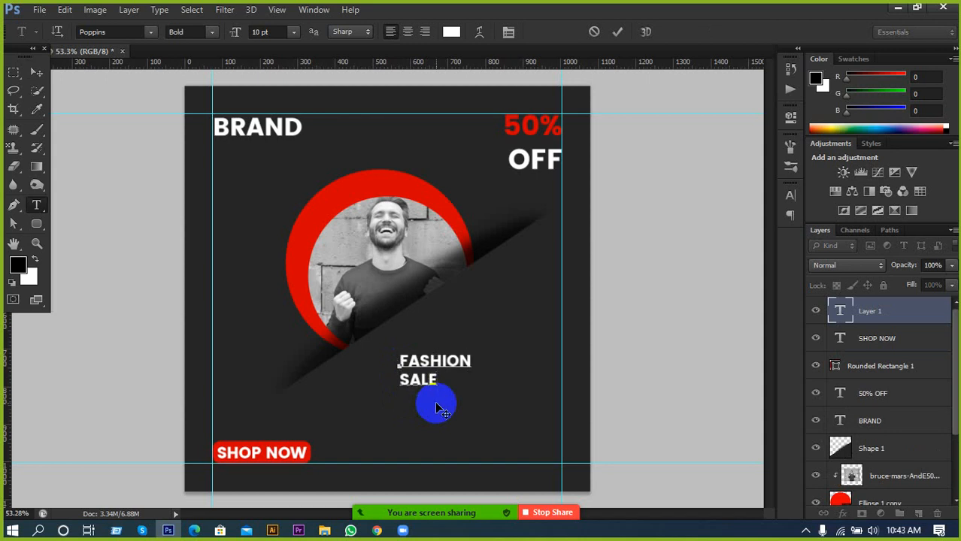
pyautogui.hotkey('ctrl', 'a')
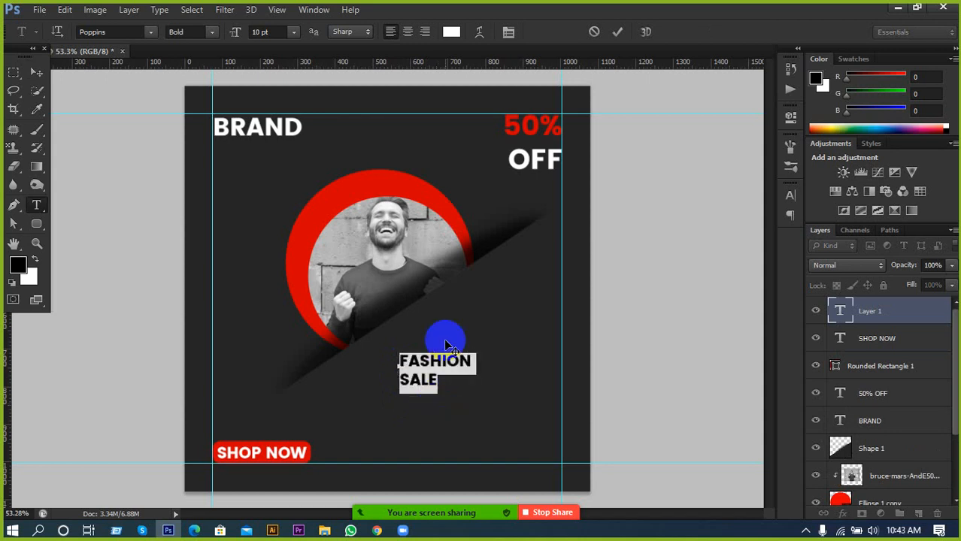
pyautogui.click(406, 31)
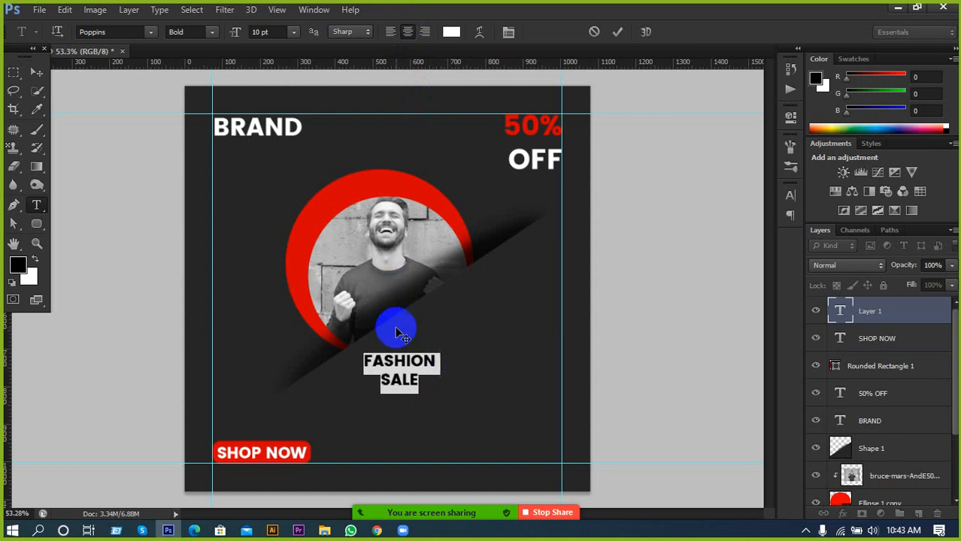
# Step: Enlarge only the word "SALE" to 36 pt and commit the text
pyautogui.click(427, 386)
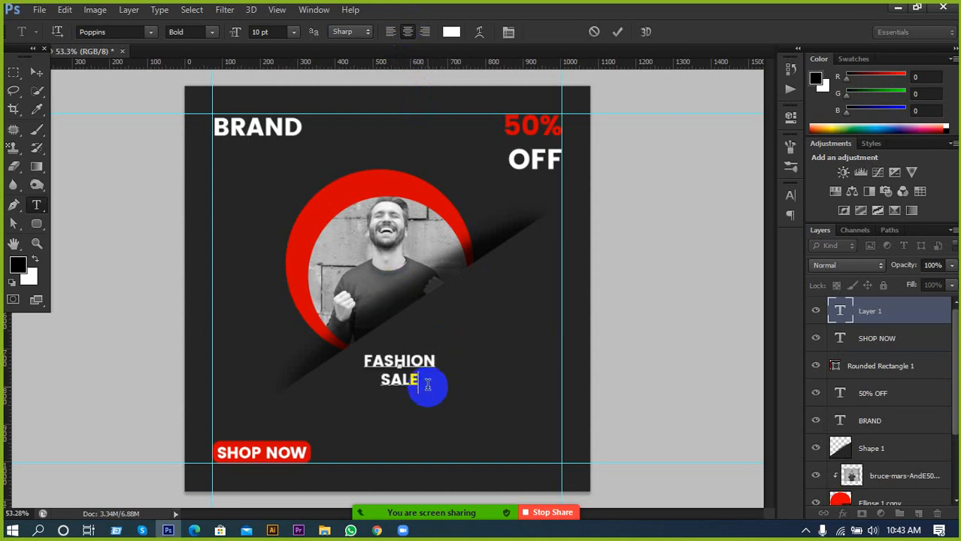
pyautogui.moveTo(427, 386); pyautogui.dragTo(349, 388)
pyautogui.click(267, 32)
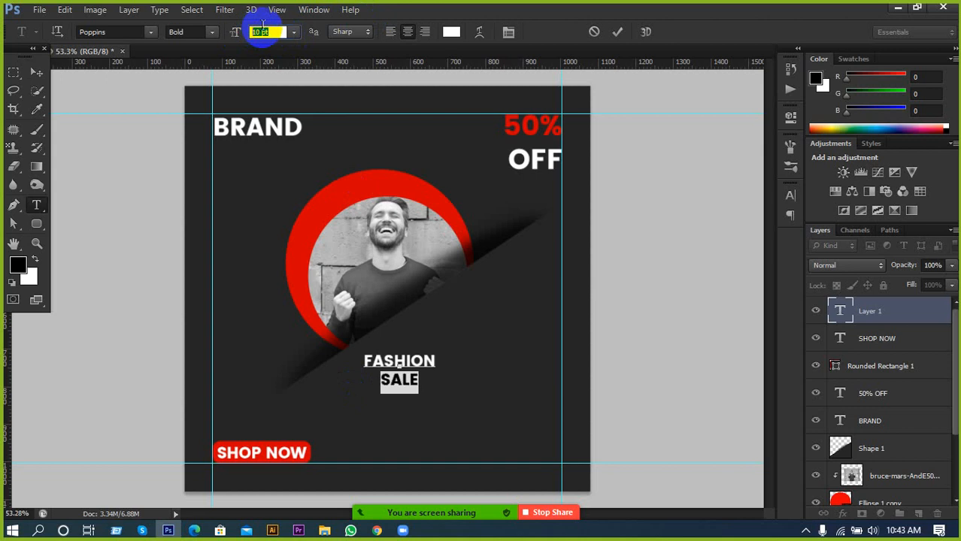
pyautogui.write('18')
pyautogui.press('Return')
pyautogui.scroll(18, 267, 32)
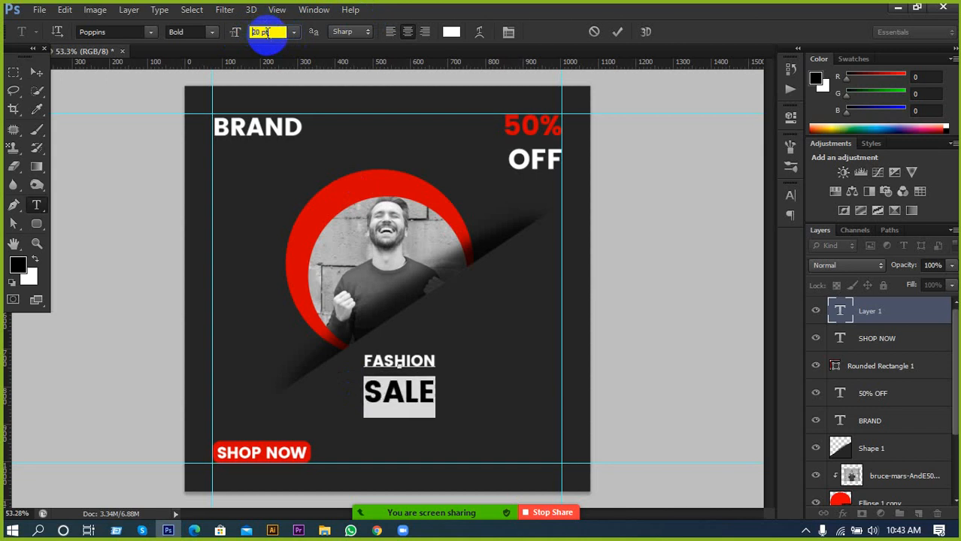
pyautogui.click(617, 32)
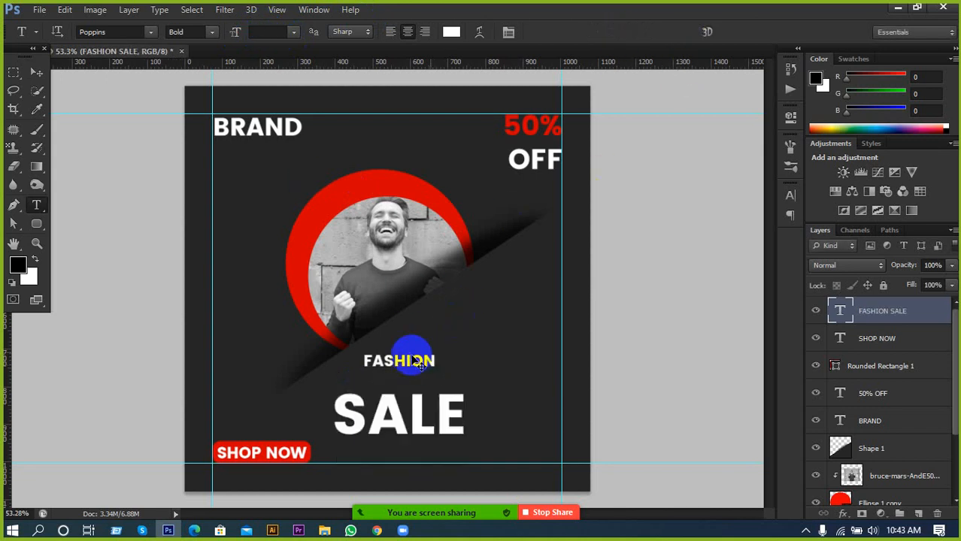
# Step: Rotate the FASHION SALE text about -33° to match the diagonal edge and move it just below that edge
pyautogui.hotkey('ctrl', 't')
pyautogui.moveTo(468, 341); pyautogui.dragTo(443, 278)
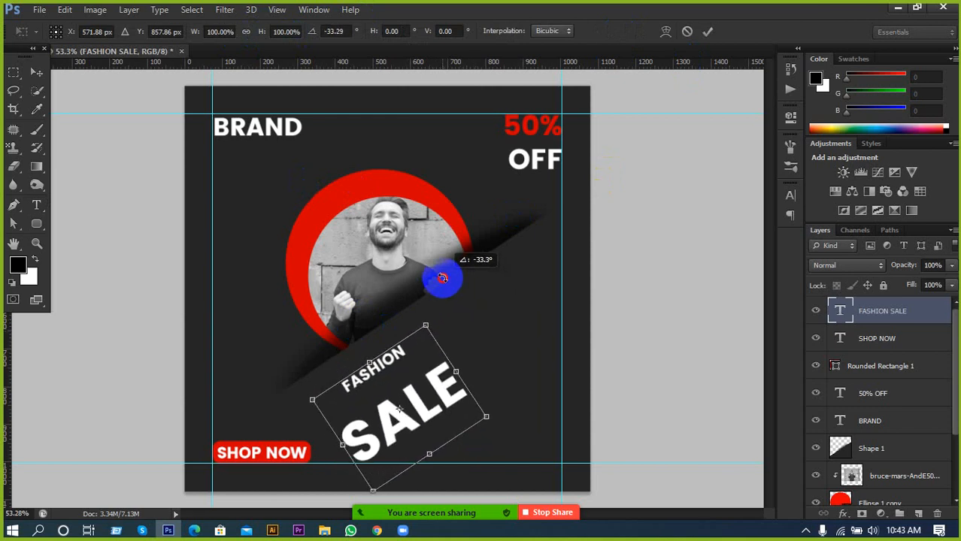
pyautogui.moveTo(436, 397); pyautogui.dragTo(494, 368)
pyautogui.click(707, 31)
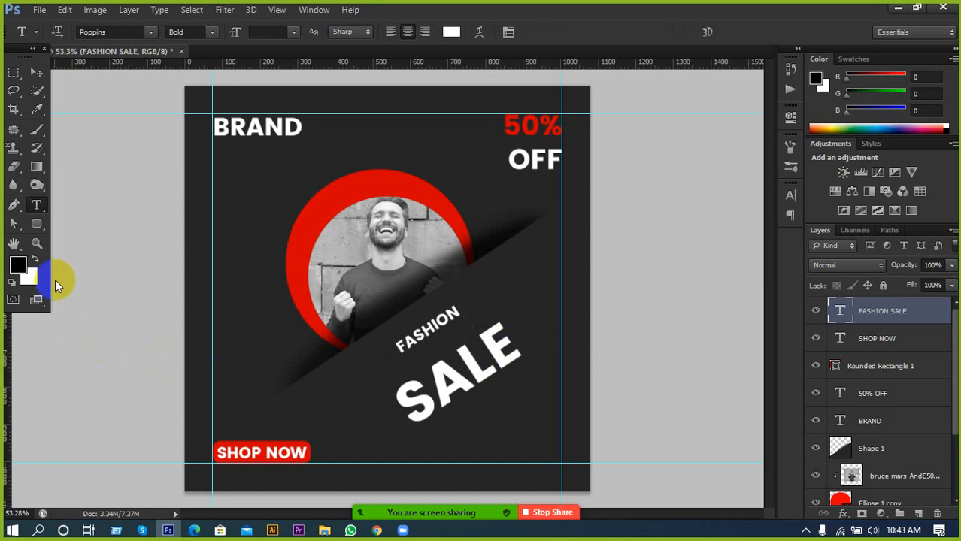
# Step: Recolor the word "FASHION" with the red sampled from the ring around the photo
pyautogui.doubleClick(410, 336)
pyautogui.click(445, 31)
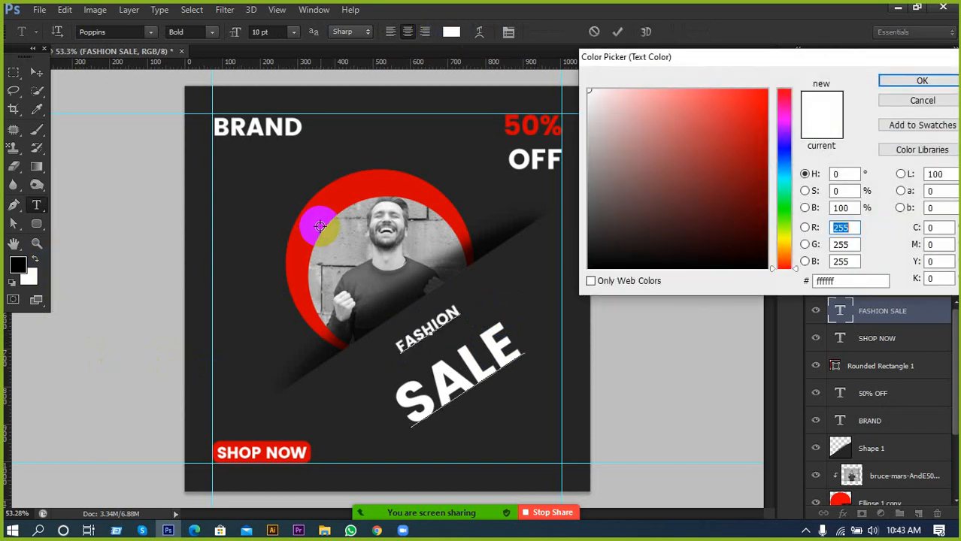
pyautogui.click(326, 203)
pyautogui.click(883, 84)
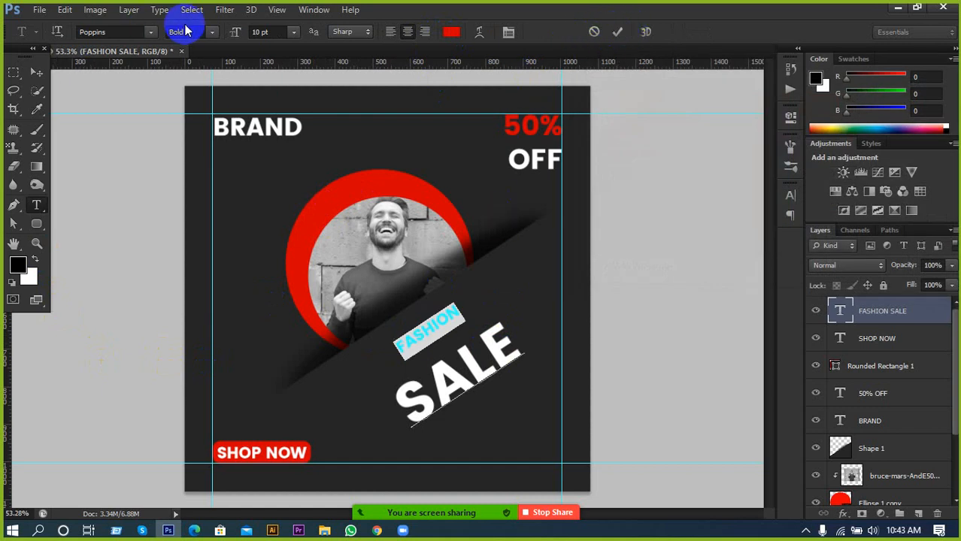
# Step: Change the font of the word "FASHION" to Montserrat
pyautogui.click(148, 34)
pyautogui.click(143, 33)
pyautogui.click(112, 33)
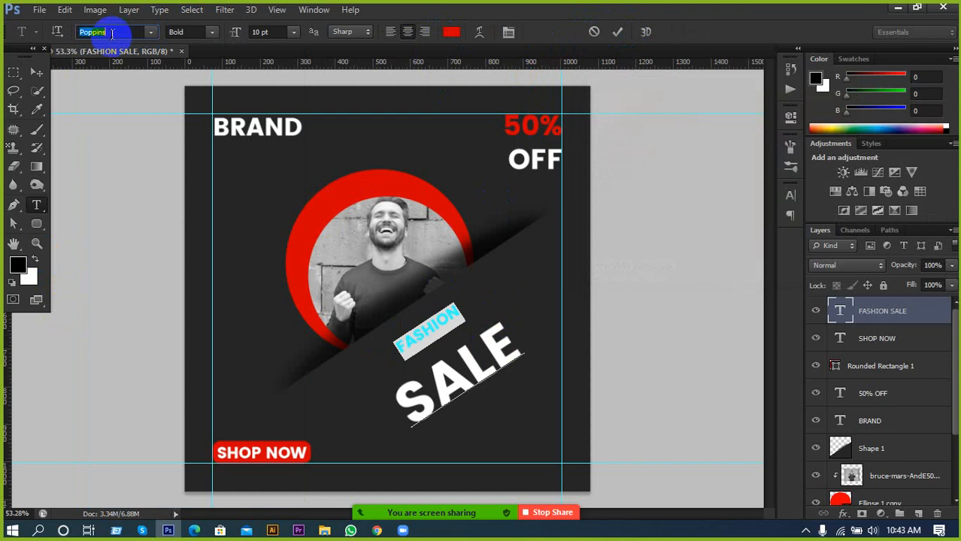
pyautogui.write('M')
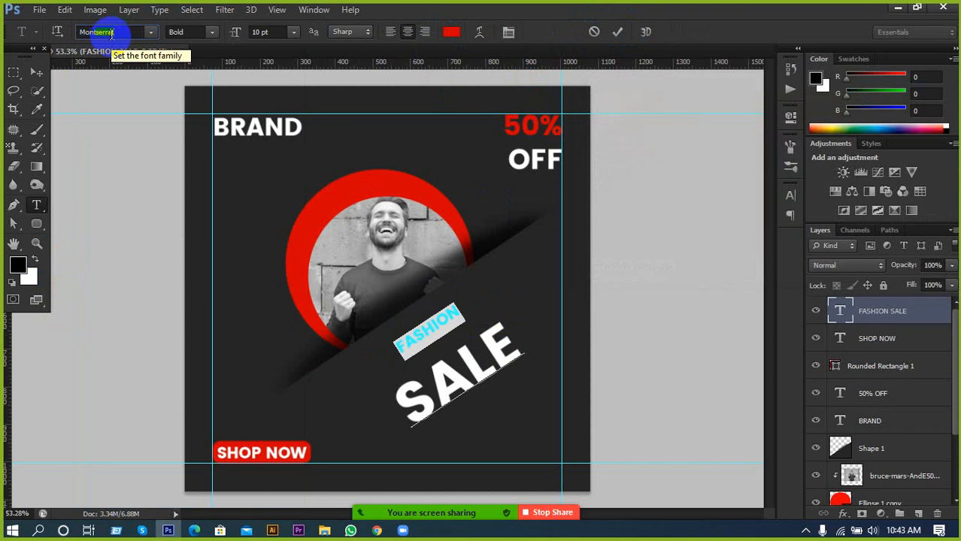
pyautogui.write('ont')
pyautogui.press('Return')
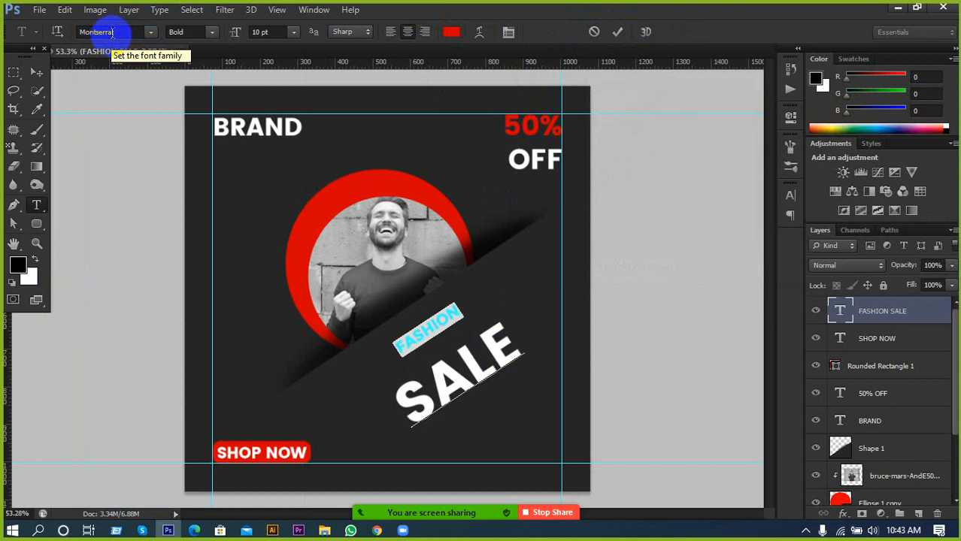
# Step: Set the font size of the word "SALE" to 40 pt and commit the text
pyautogui.click(488, 361)
pyautogui.moveTo(488, 361); pyautogui.dragTo(385, 402)
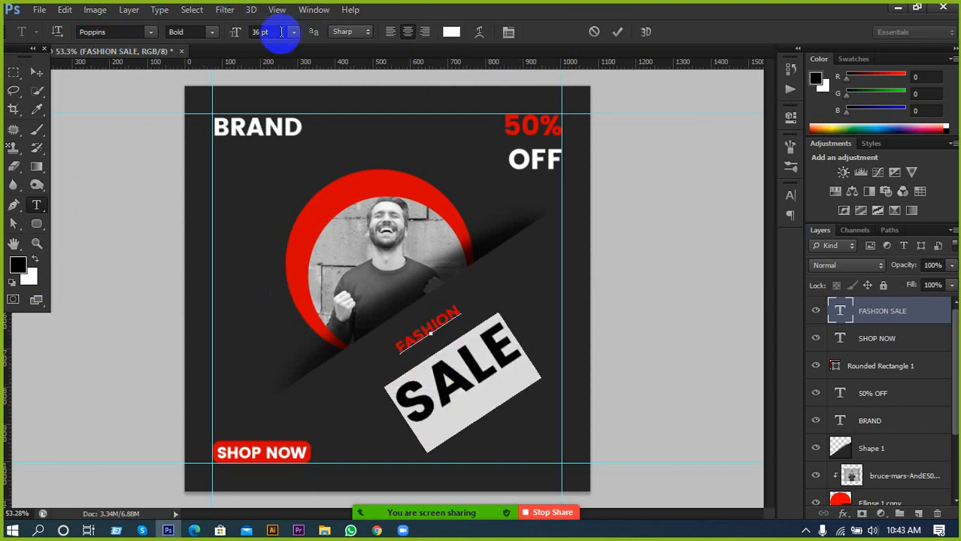
pyautogui.moveTo(277, 33); pyautogui.dragTo(233, 31)
pyautogui.scroll(3, 256, 28)
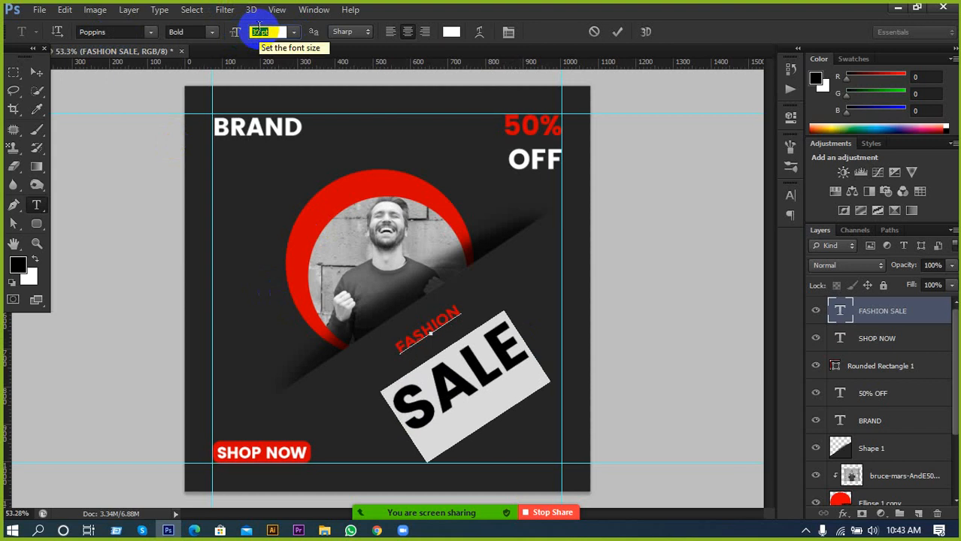
pyautogui.scroll(1, 256, 30)
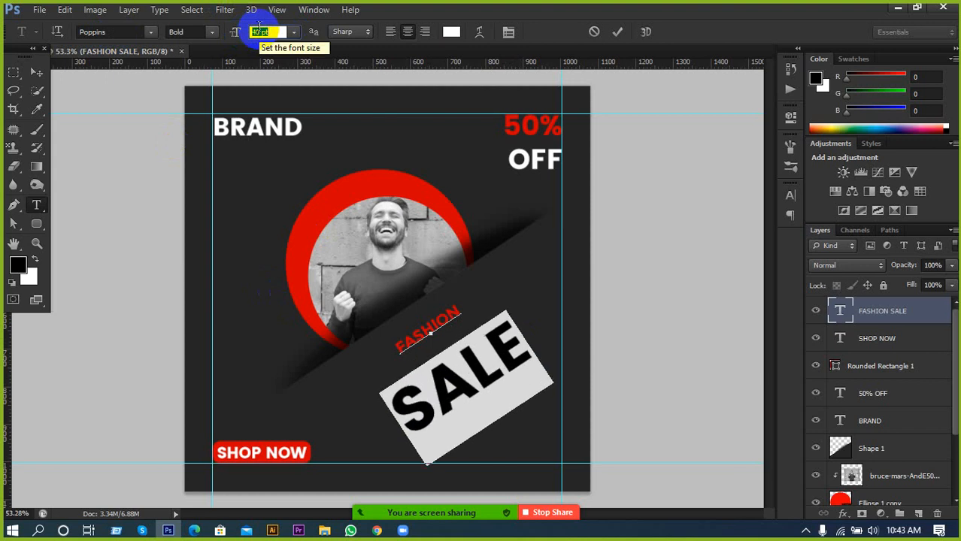
pyautogui.click(617, 33)
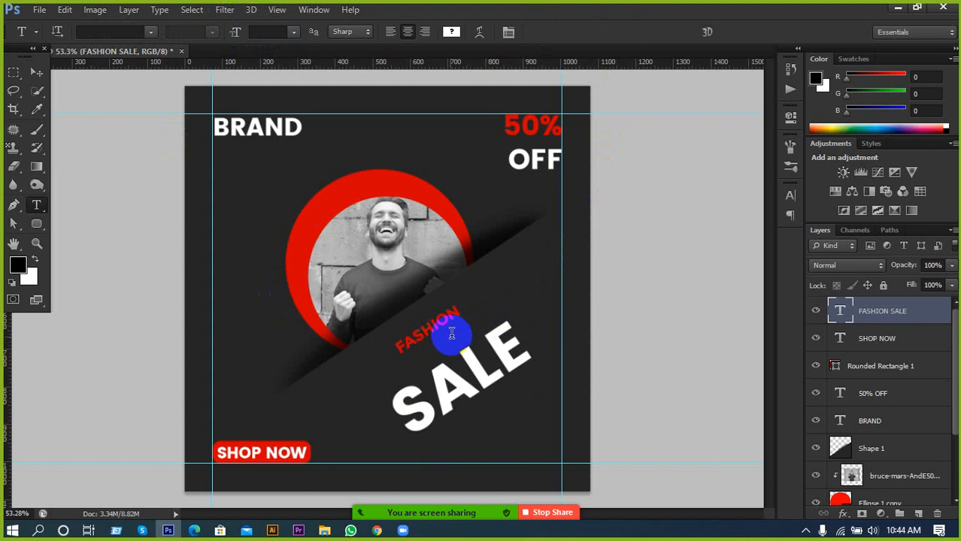
# Step: Set the leading of the whole FASHION SALE text to about 41 pt to bring its lines closer together
pyautogui.moveTo(451, 334); pyautogui.dragTo(361, 327)
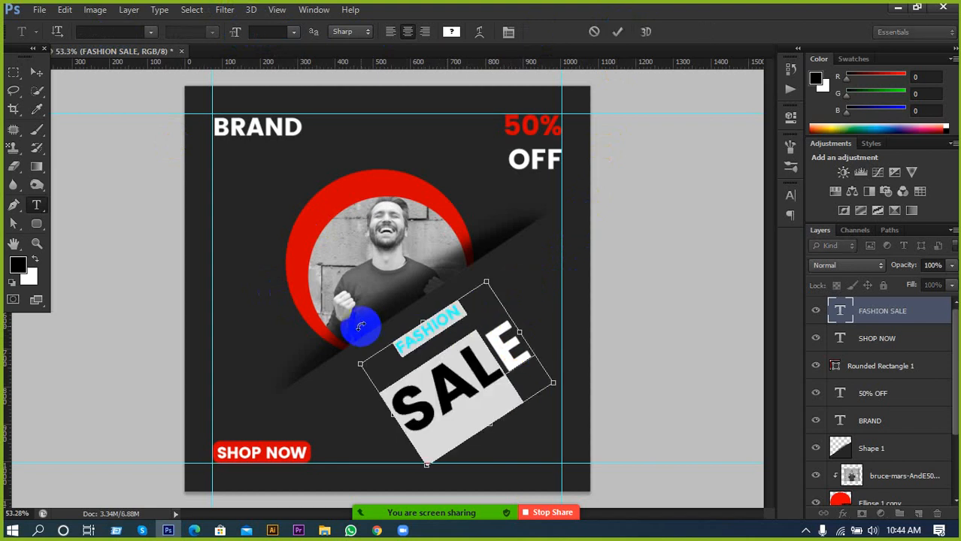
pyautogui.hotkey('ctrl', 'a')
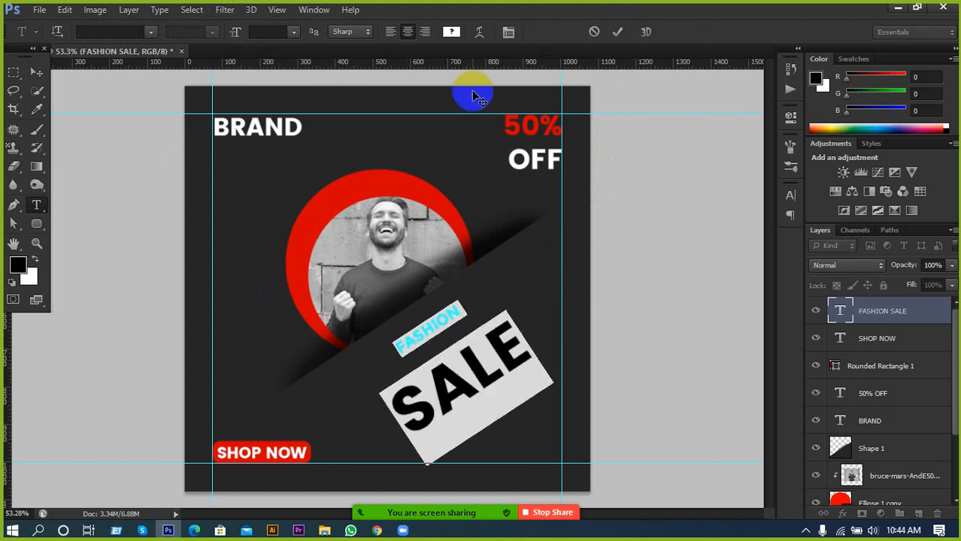
pyautogui.click(507, 32)
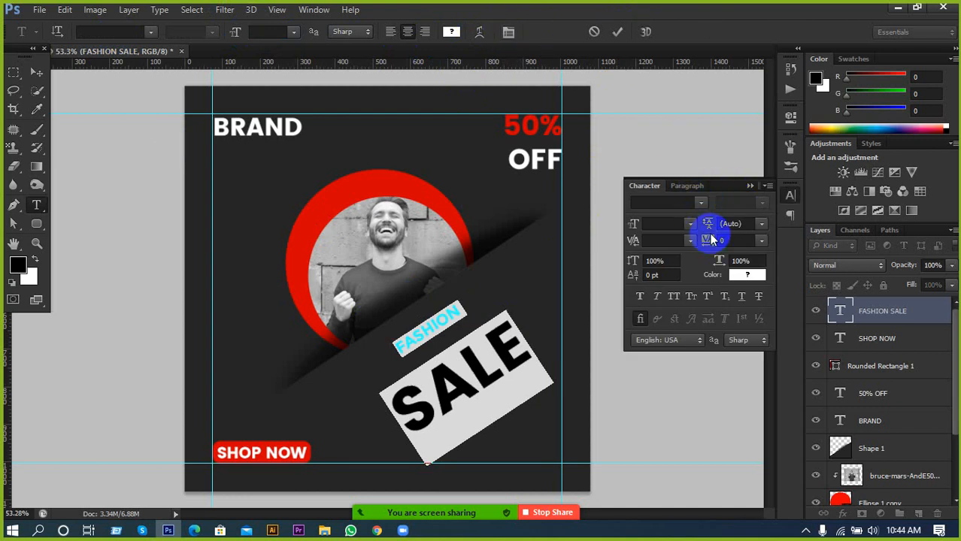
pyautogui.moveTo(707, 229); pyautogui.dragTo(737, 238)
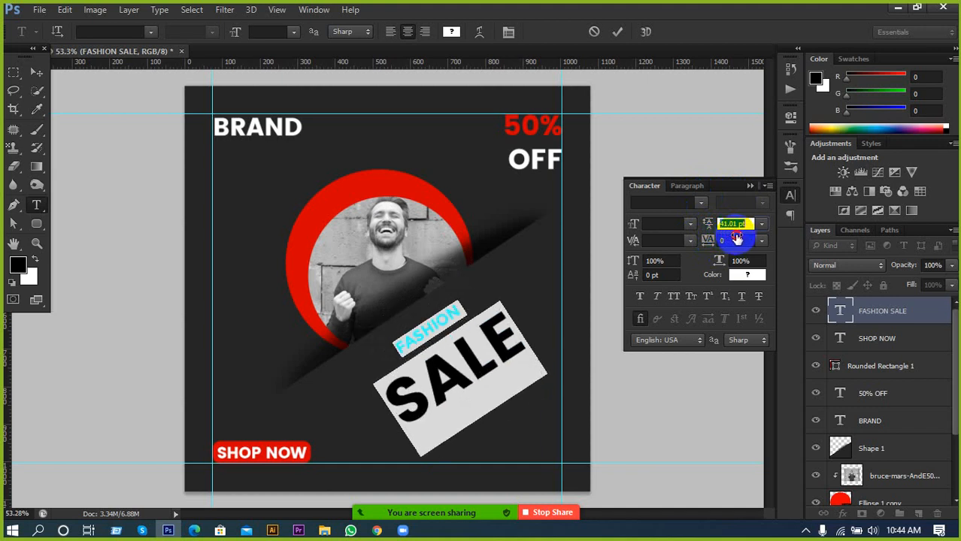
pyautogui.click(617, 32)
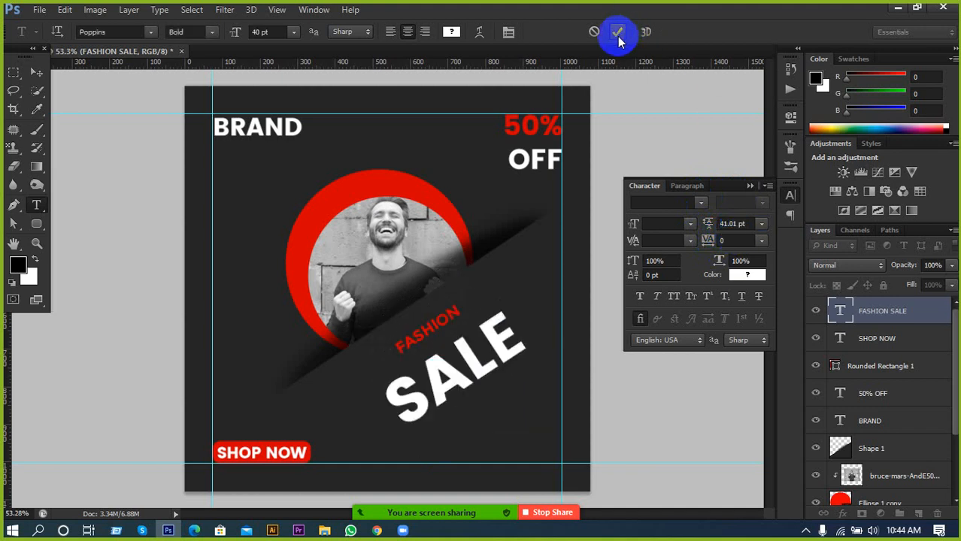
pyautogui.click(748, 186)
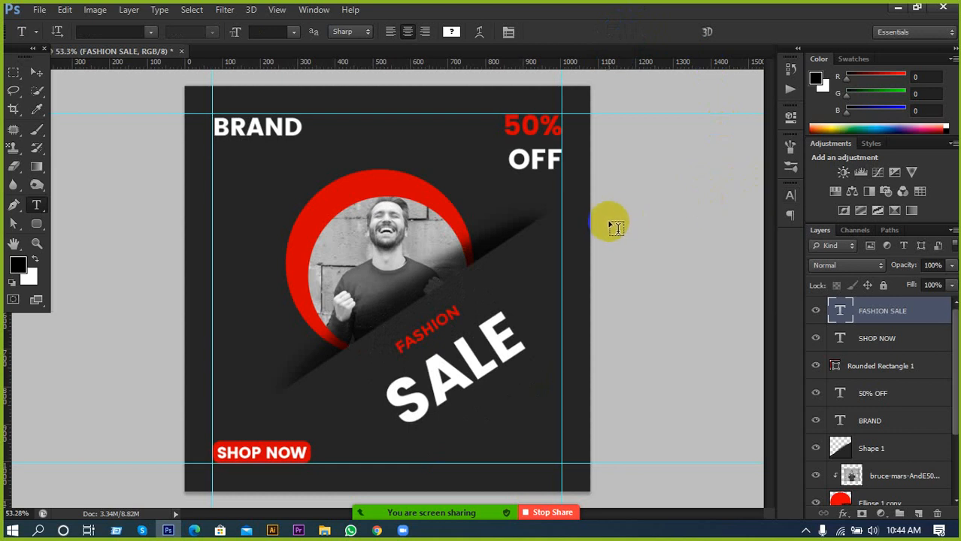
# Step: Add a drop shadow to the SHOP NOW text layer with a distance of about 4 px and a size of 6 px
pyautogui.click(485, 307)
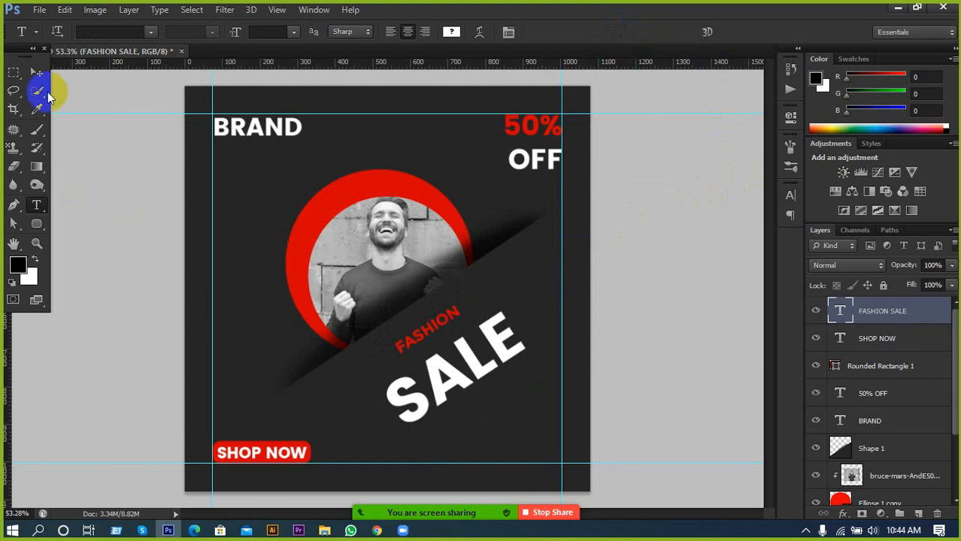
pyautogui.click(35, 73)
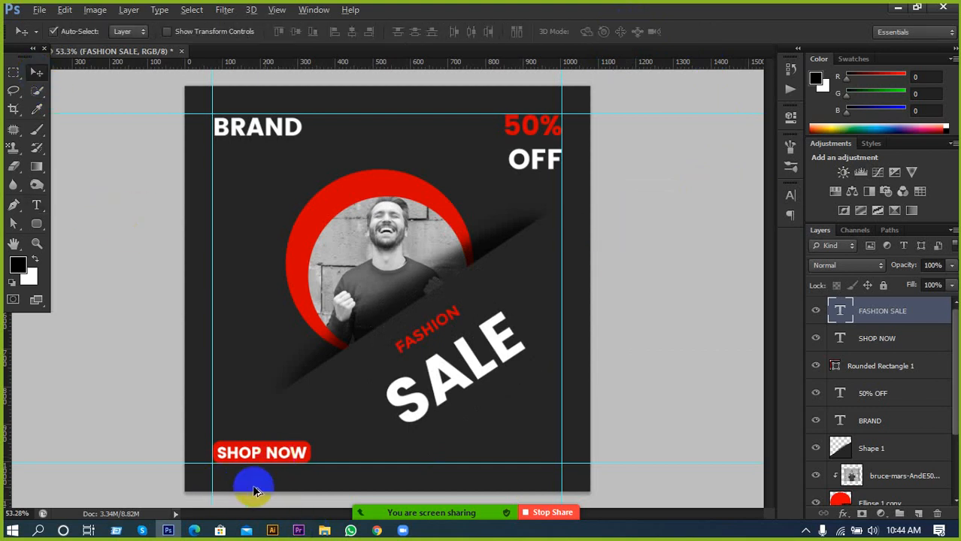
pyautogui.scroll(-1, 902, 451)
pyautogui.scroll(1, 872, 397)
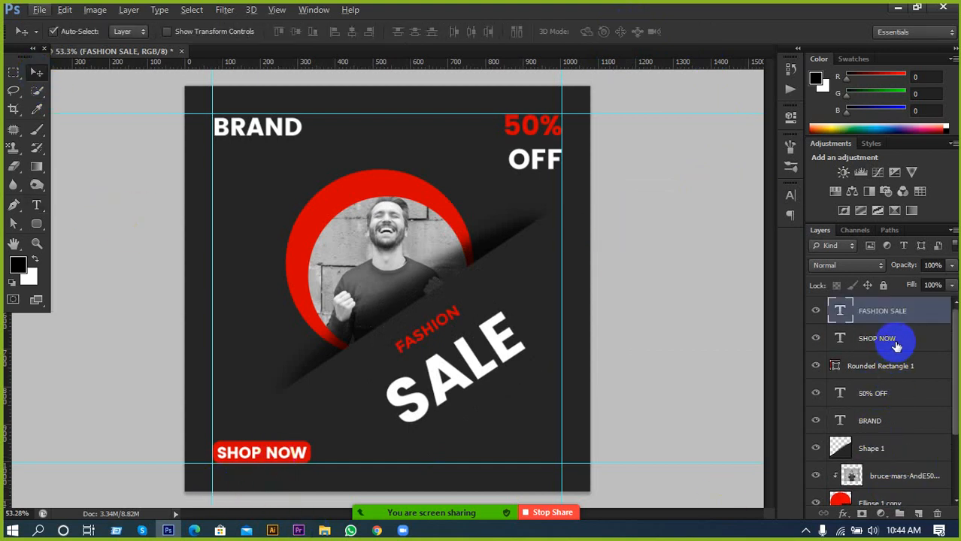
pyautogui.click(896, 339)
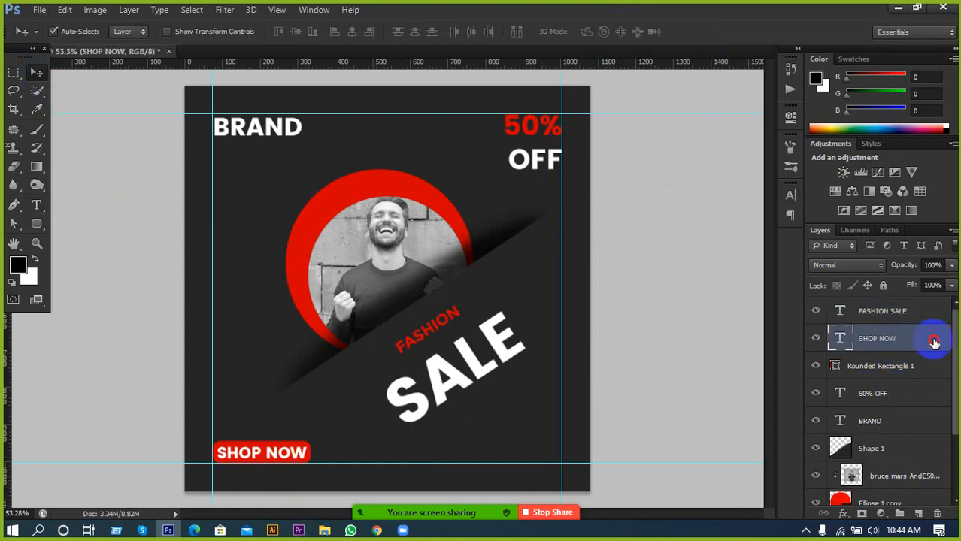
pyautogui.doubleClick(845, 342)
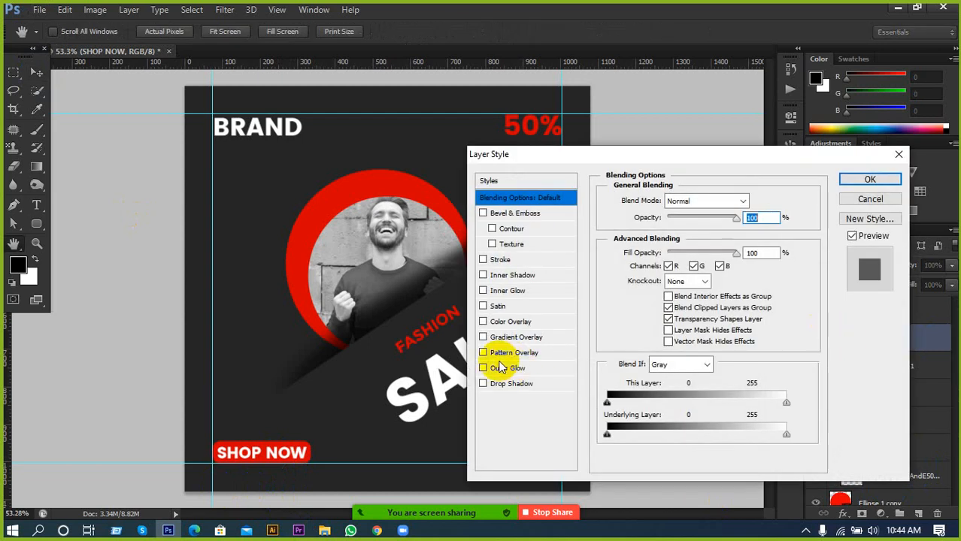
pyautogui.click(511, 385)
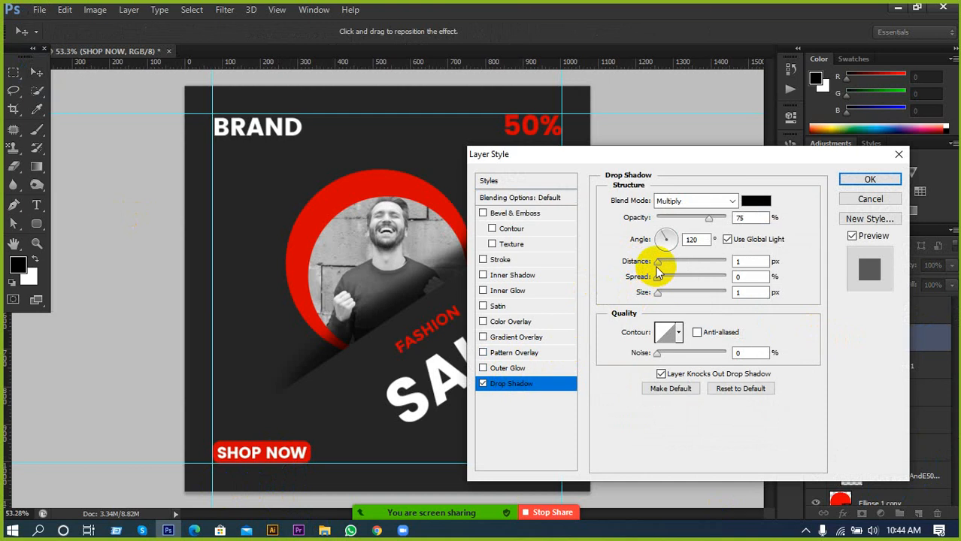
pyautogui.moveTo(656, 268); pyautogui.dragTo(659, 267)
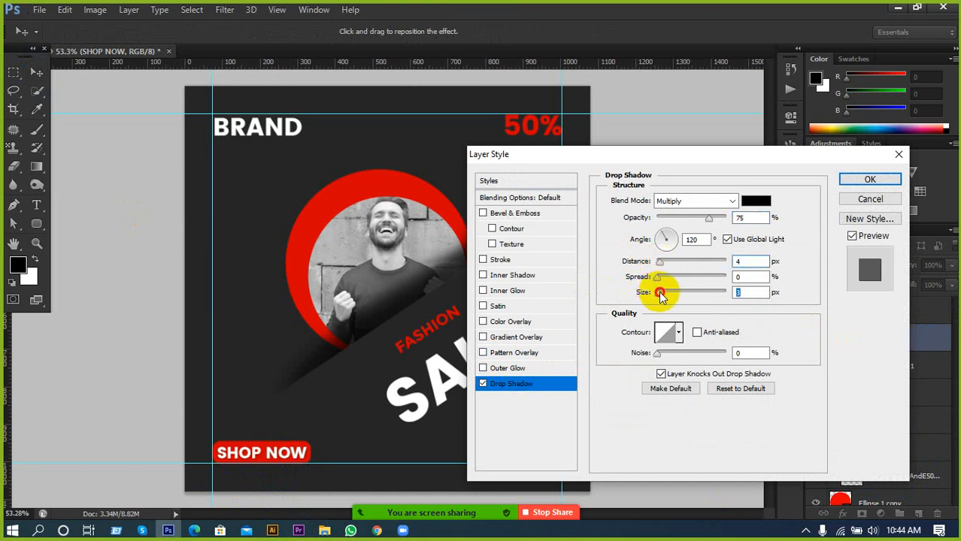
pyautogui.moveTo(660, 262); pyautogui.dragTo(664, 263)
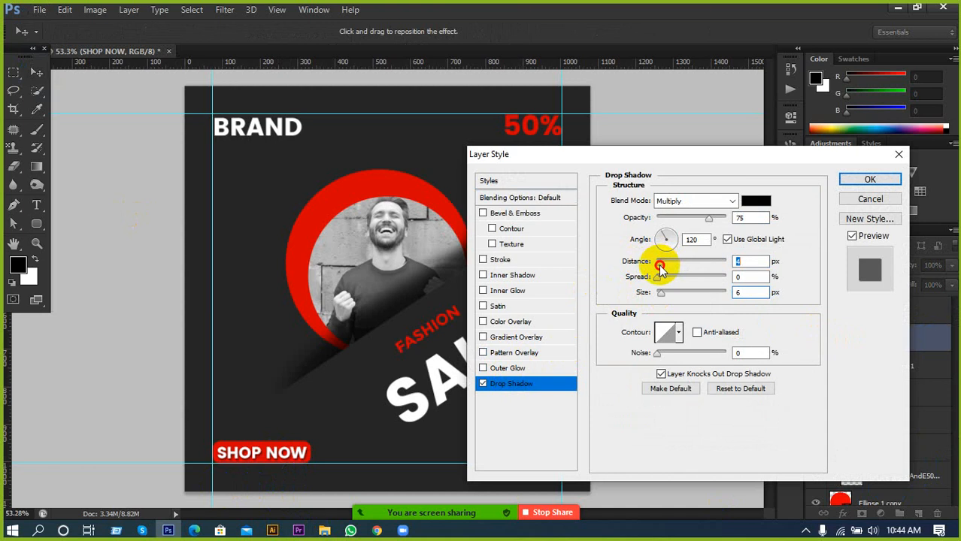
pyautogui.click(847, 180)
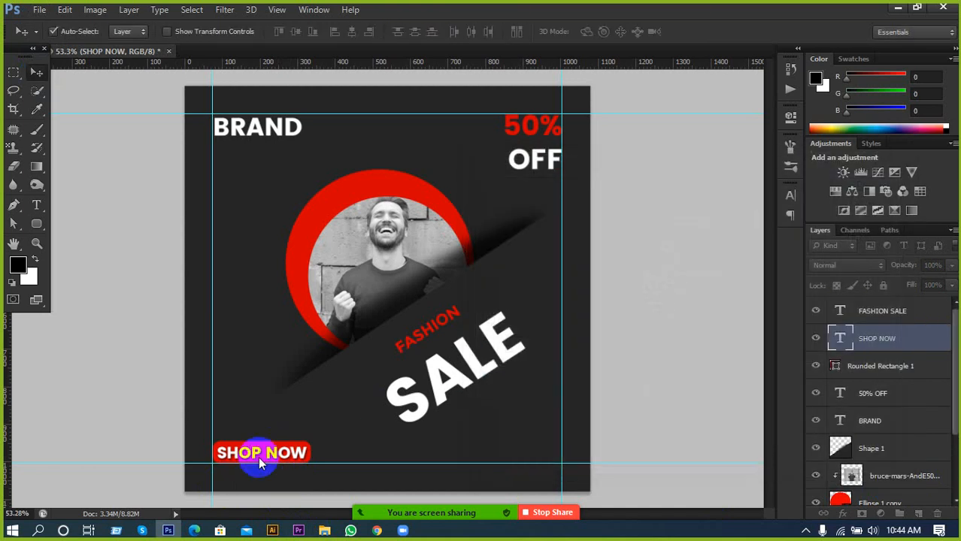
# Step: Change the SHOP NOW text to the Regular font style at 10 pt and commit the edit
pyautogui.doubleClick(838, 338)
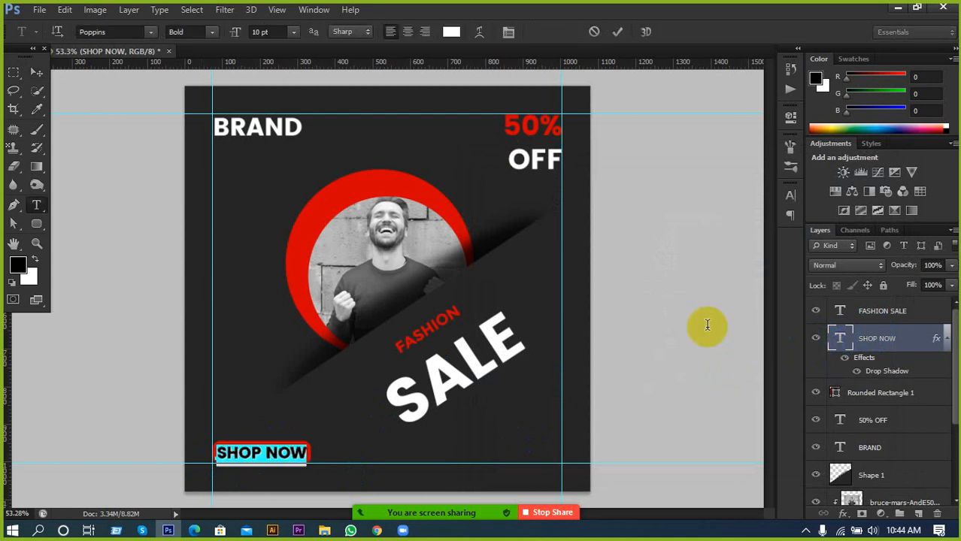
pyautogui.click(270, 31)
pyautogui.press('Down')
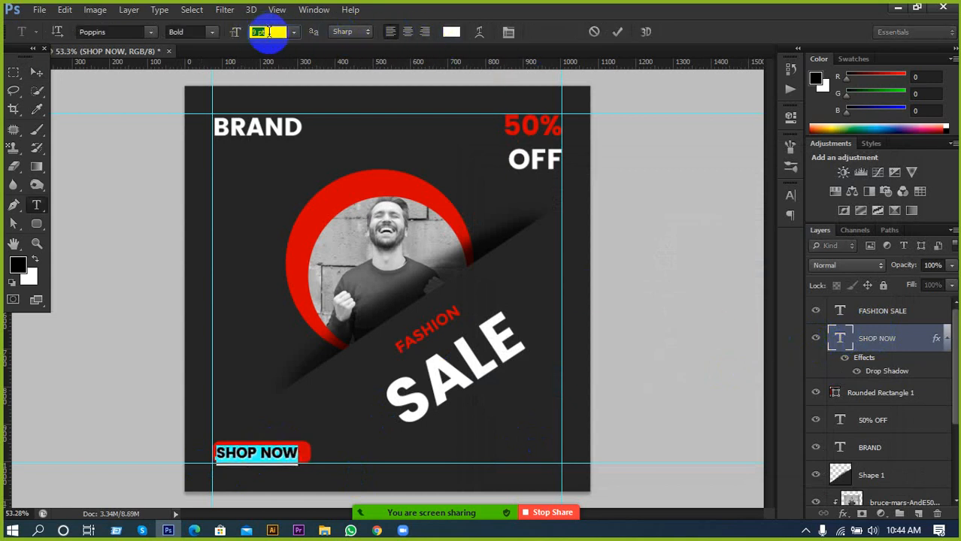
pyautogui.click(207, 32)
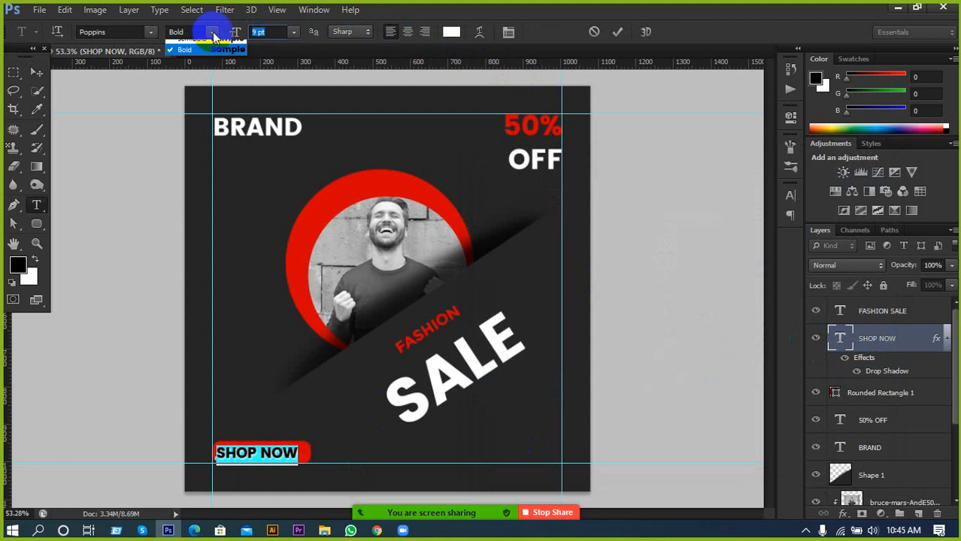
pyautogui.click(191, 58)
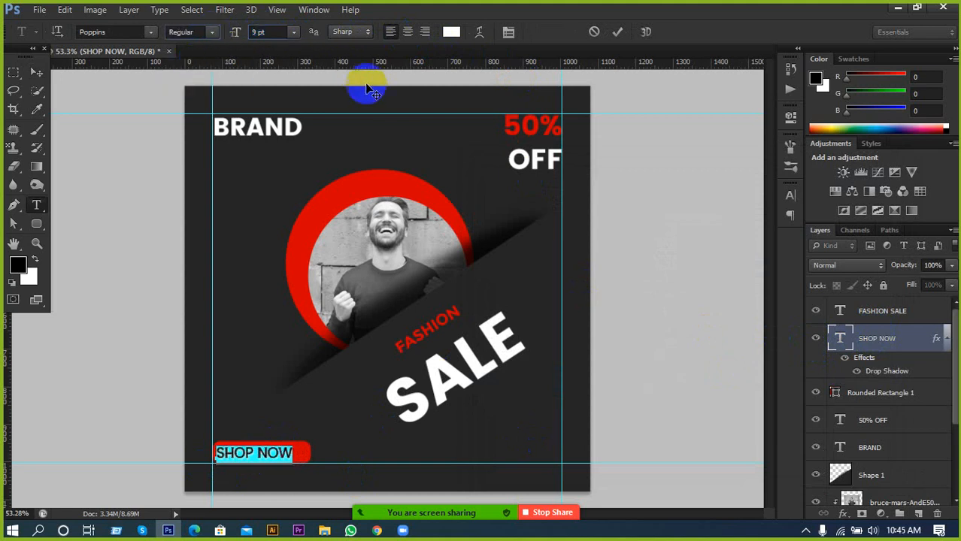
pyautogui.moveTo(270, 32); pyautogui.dragTo(228, 33)
pyautogui.press('Up')
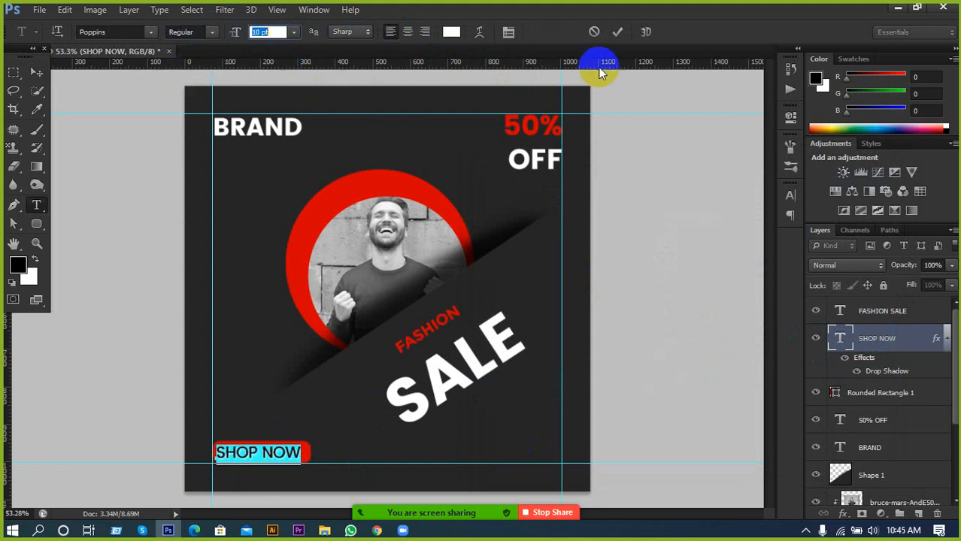
pyautogui.click(618, 34)
pyautogui.press('v')
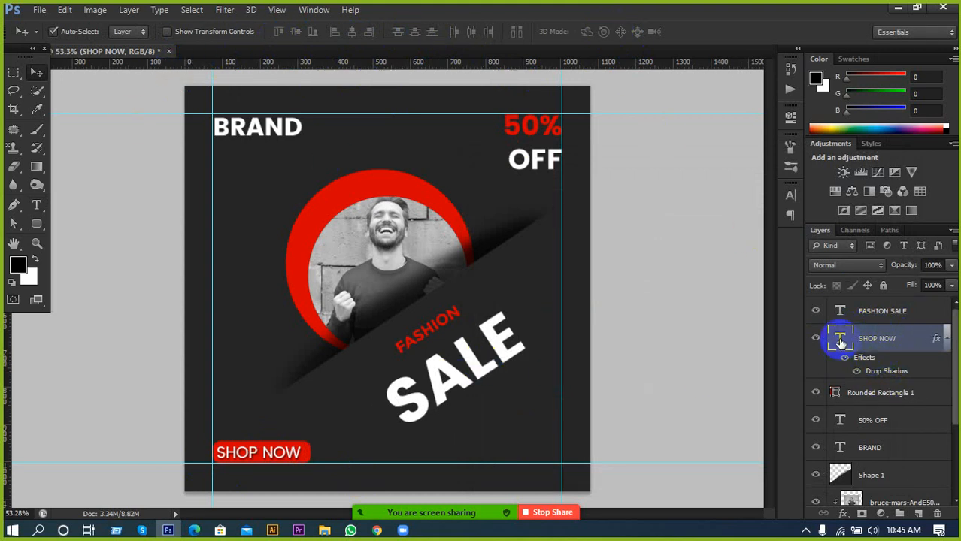
# Step: Reduce the font size of the SHOP NOW text to 9 pt and commit it
pyautogui.press('t')
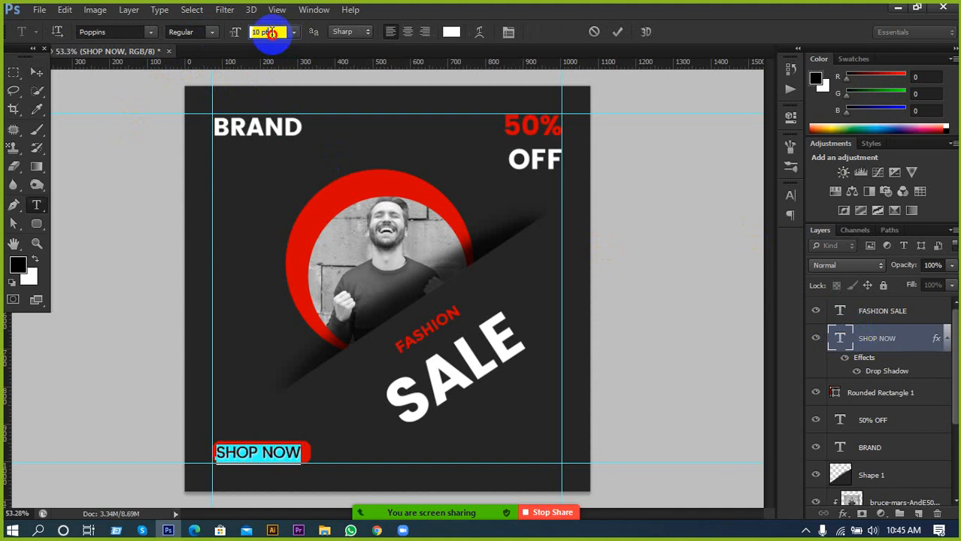
pyautogui.moveTo(270, 32); pyautogui.dragTo(226, 32)
pyautogui.press('Down')
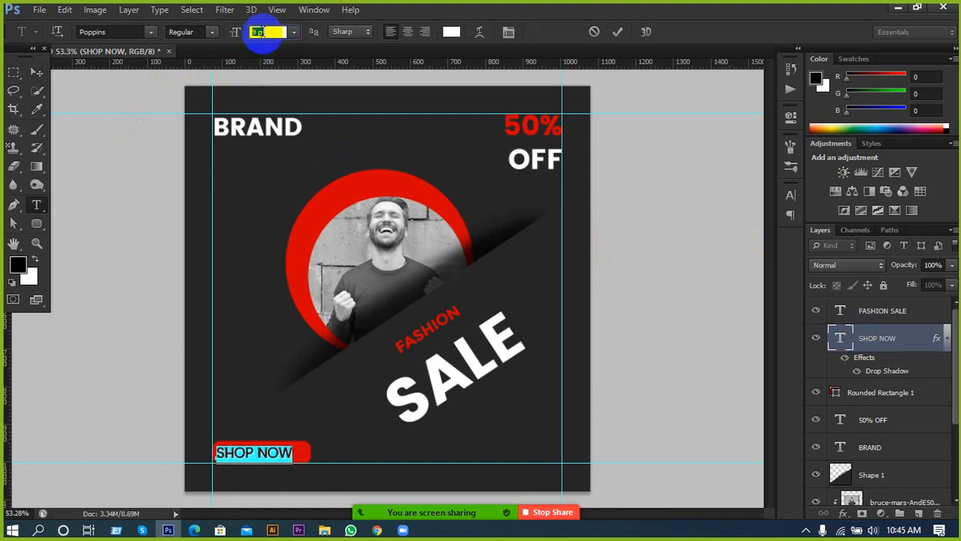
pyautogui.click(615, 32)
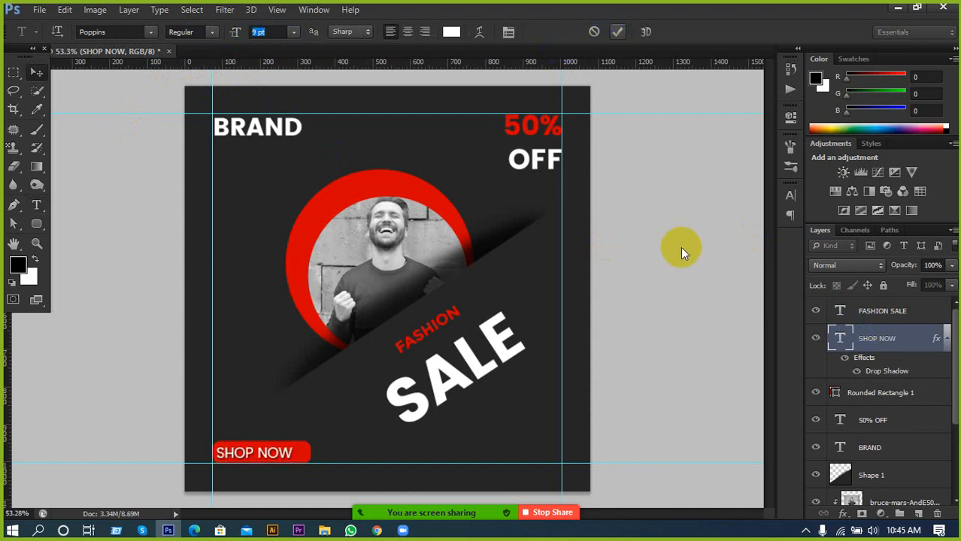
# Step: Center the SHOP NOW text horizontally on its red rounded rectangle and deselect both layers
pyautogui.press('v')
pyautogui.keyDown('ctrl'); pyautogui.click(890, 392); pyautogui.keyUp('ctrl')
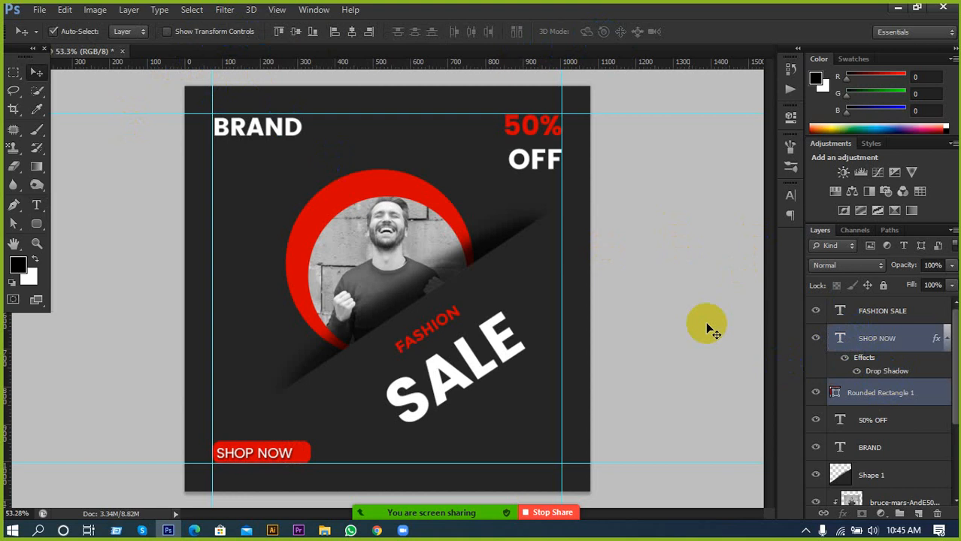
pyautogui.click(351, 32)
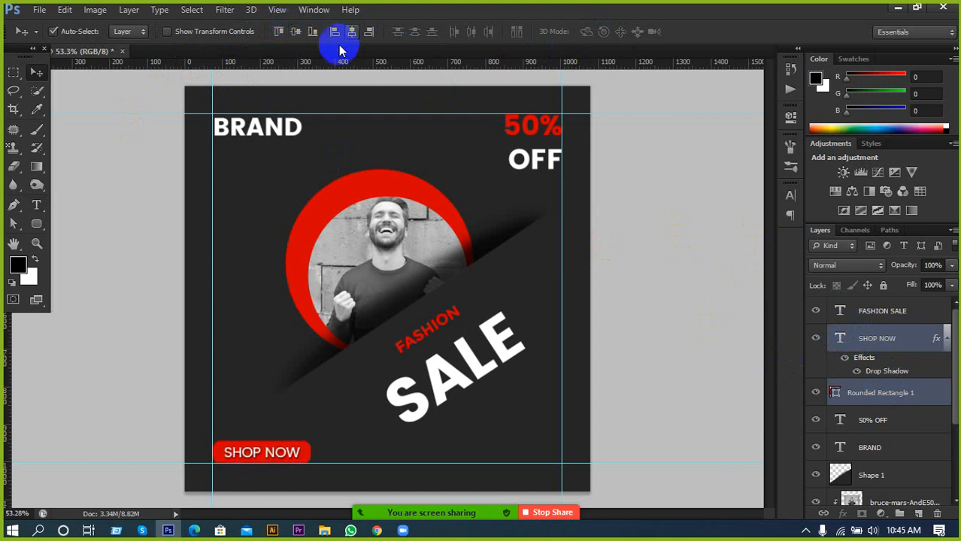
pyautogui.click(44, 75)
pyautogui.click(107, 295)
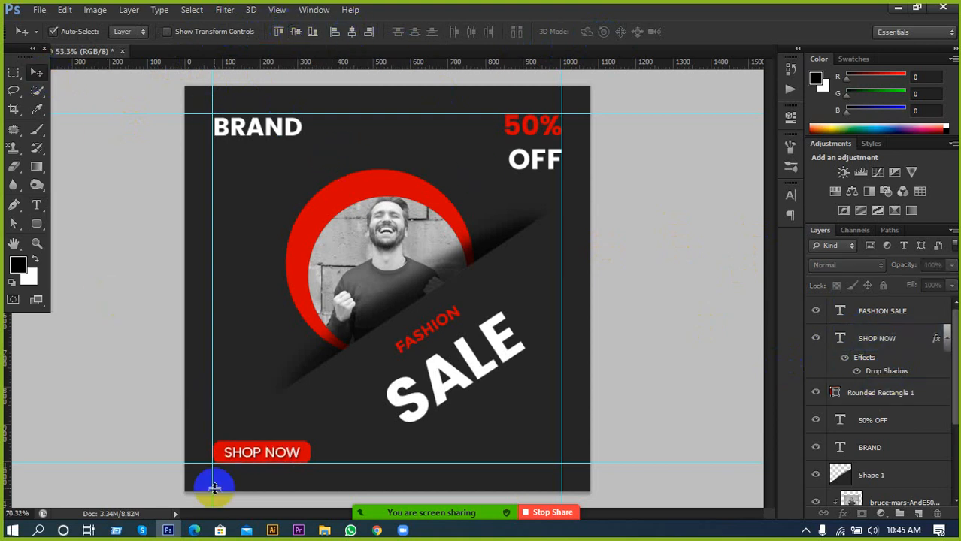
# Step: Add a Bevel & Emboss effect to the Rounded Rectangle 1 layer with a size of about 2 px and a soften of 8 px
pyautogui.scroll(3, 213, 487)
pyautogui.click(356, 436)
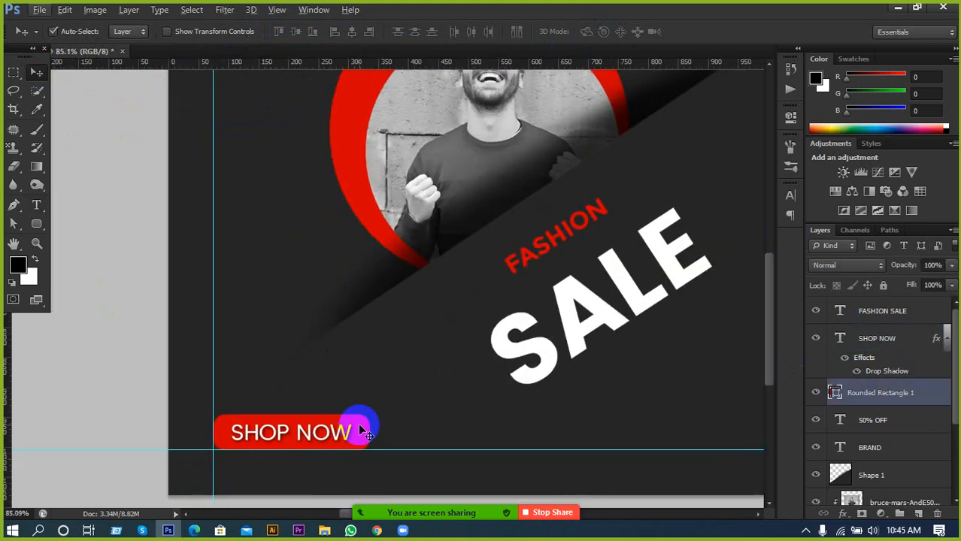
pyautogui.doubleClick(933, 398)
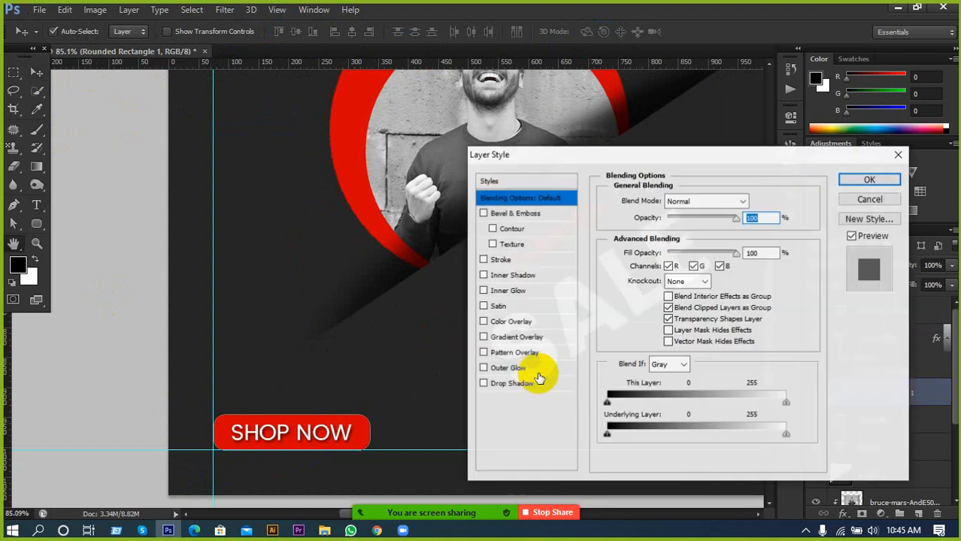
pyautogui.click(516, 215)
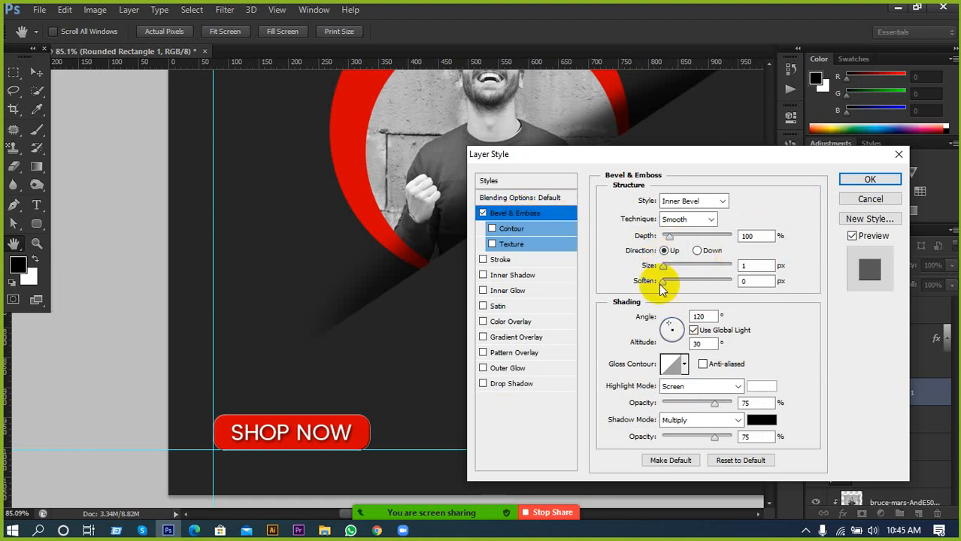
pyautogui.moveTo(665, 279); pyautogui.dragTo(687, 285)
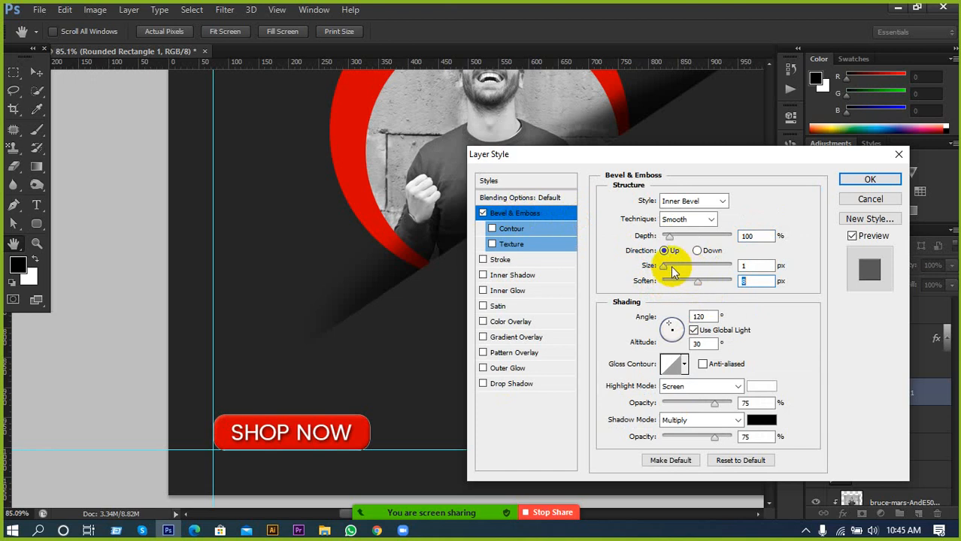
pyautogui.click(665, 266)
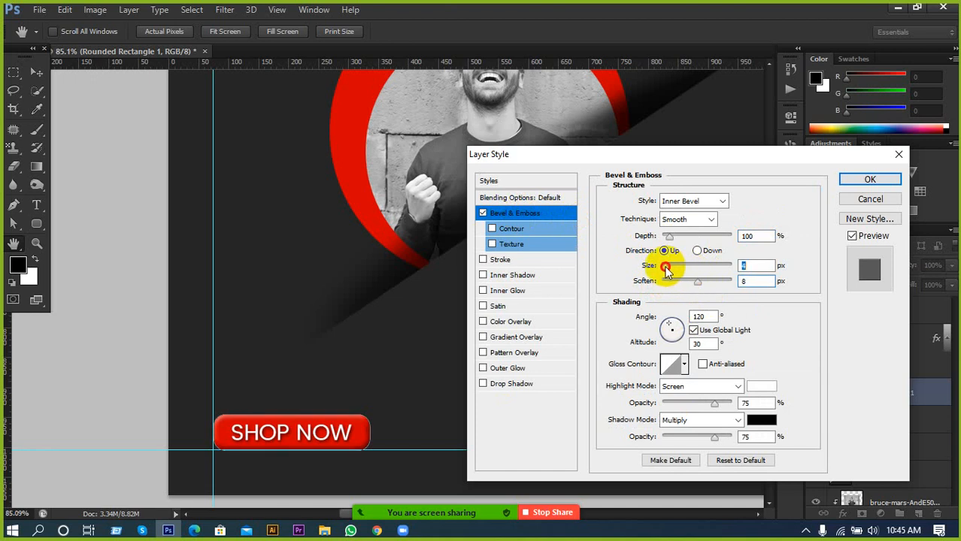
pyautogui.moveTo(665, 269); pyautogui.dragTo(663, 269)
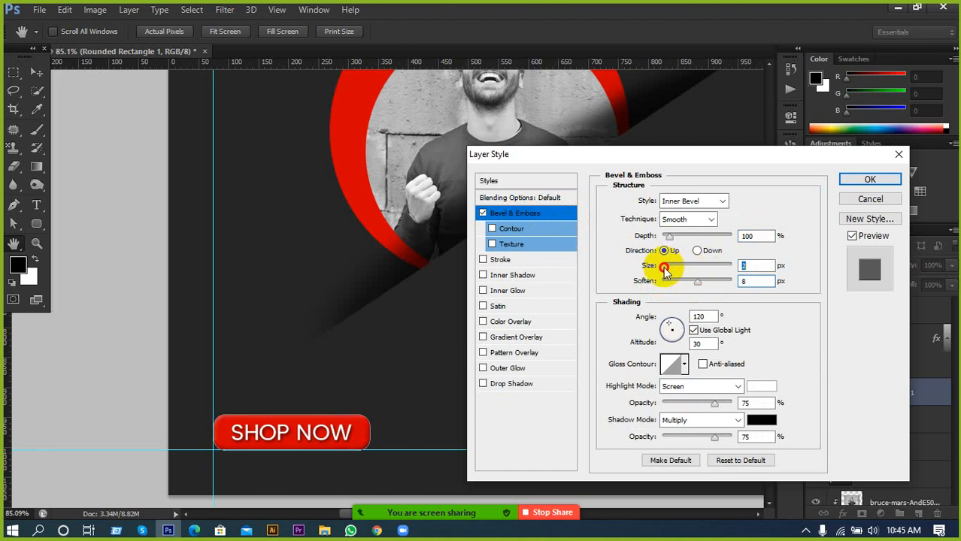
pyautogui.click(853, 177)
pyautogui.click(130, 289)
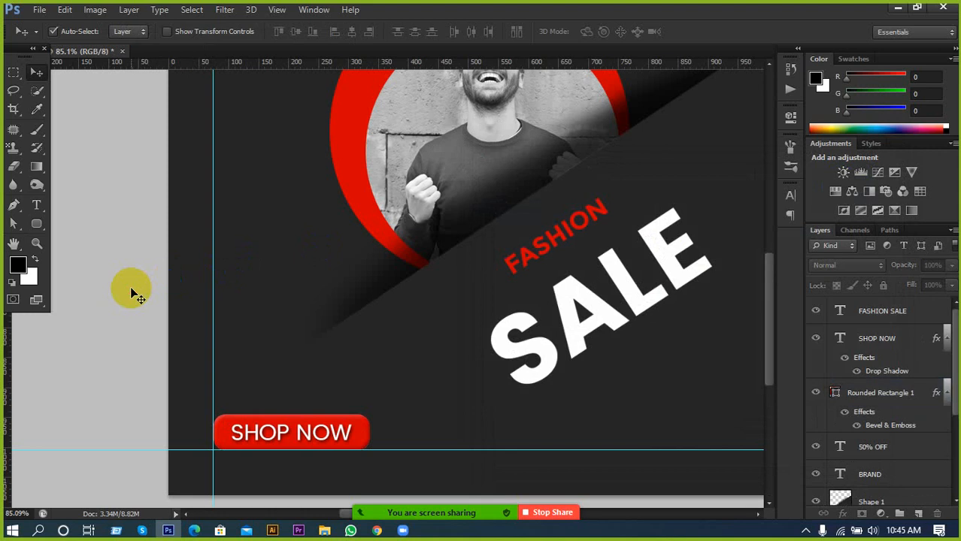
# Step: Add a drop shadow to the Ellipse 1 layer with an 83° angle, 20 px distance and a size of about 18 px
pyautogui.scroll(-7, 138, 296)
pyautogui.scroll(-3, 198, 318)
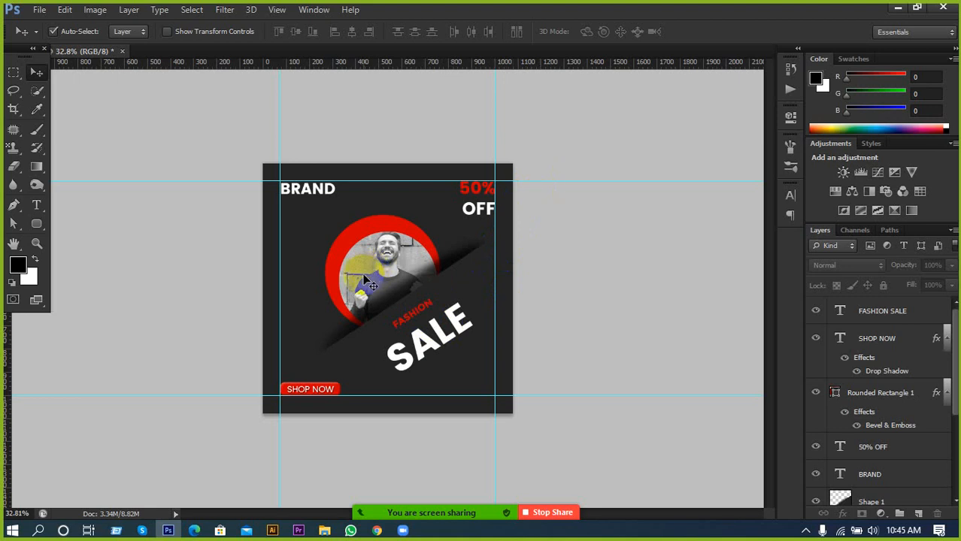
pyautogui.click(336, 302)
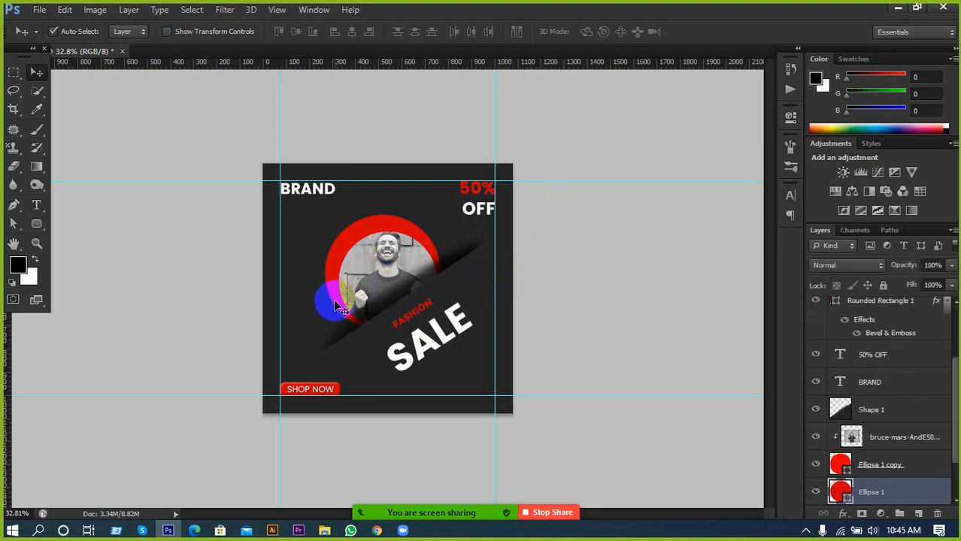
pyautogui.scroll(-1, 904, 484)
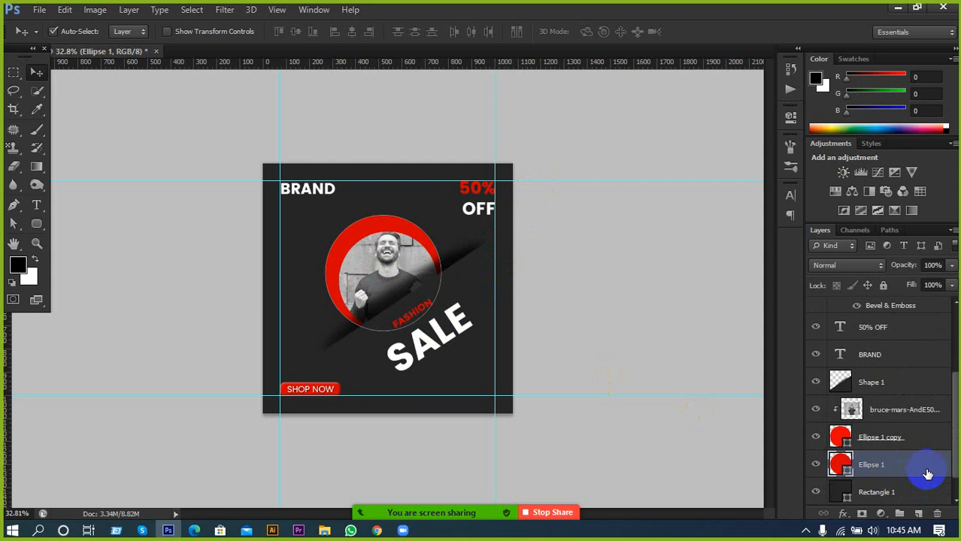
pyautogui.doubleClick(928, 474)
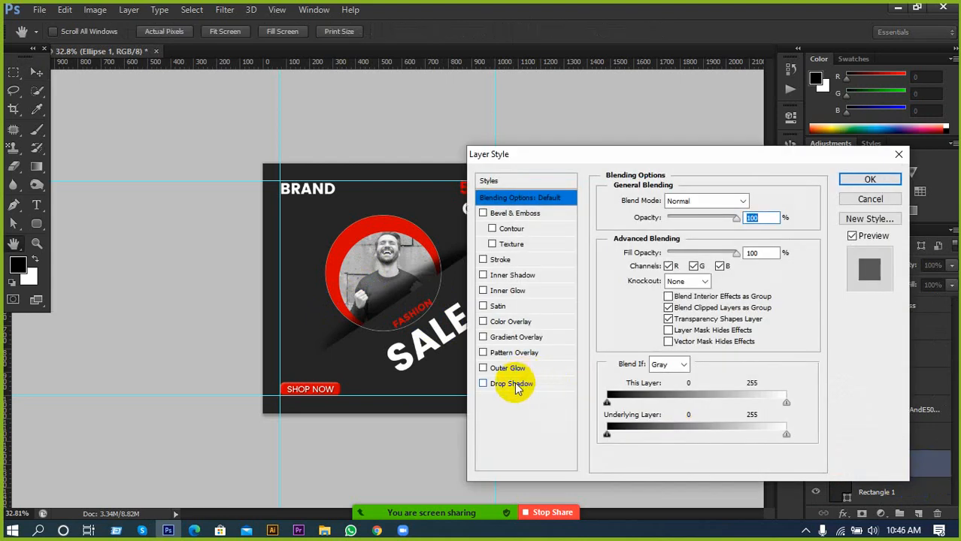
pyautogui.click(515, 385)
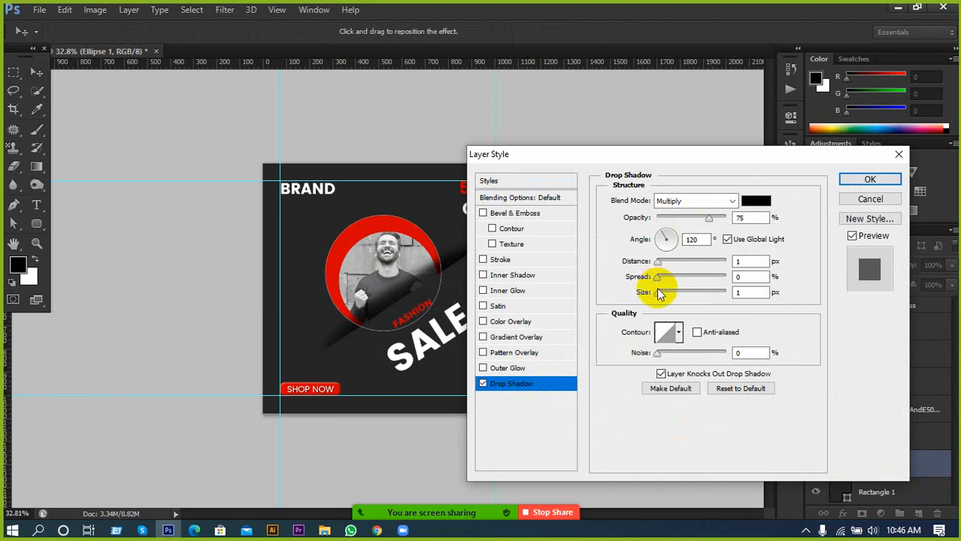
pyautogui.moveTo(658, 292); pyautogui.dragTo(669, 236)
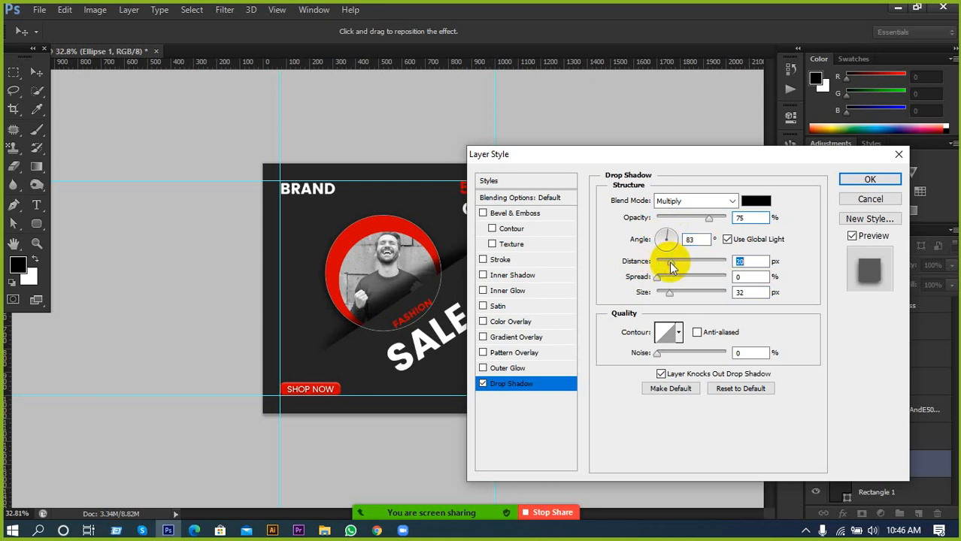
pyautogui.click(668, 291)
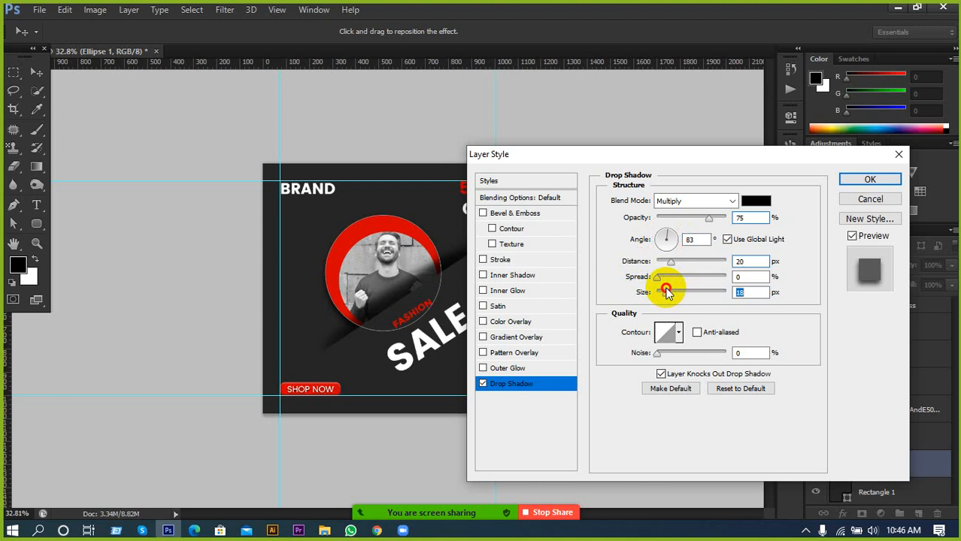
pyautogui.click(869, 181)
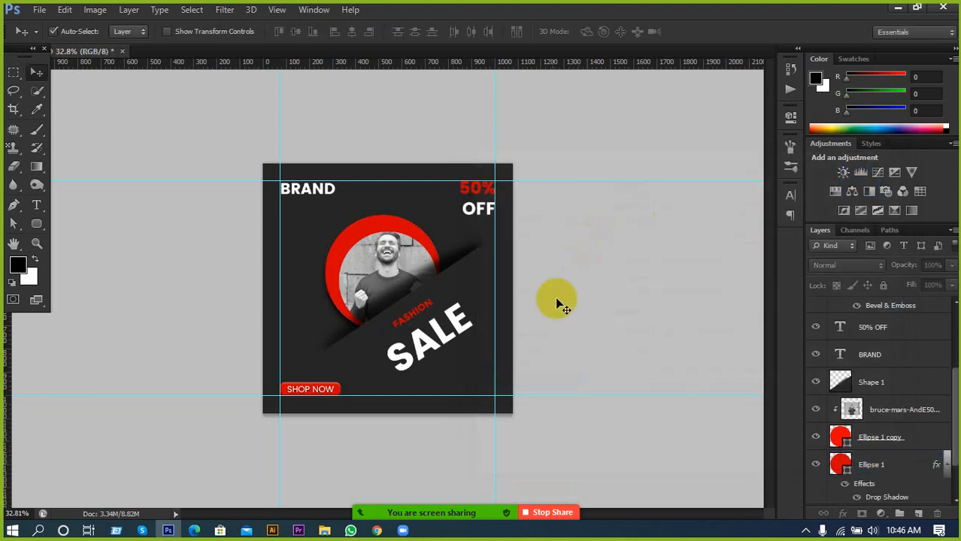
# Step: Hide the guides, examine the whole post in full screen mode, and return to the standard screen mode
pyautogui.scroll(4, 406, 366)
pyautogui.scroll(1, 406, 366)
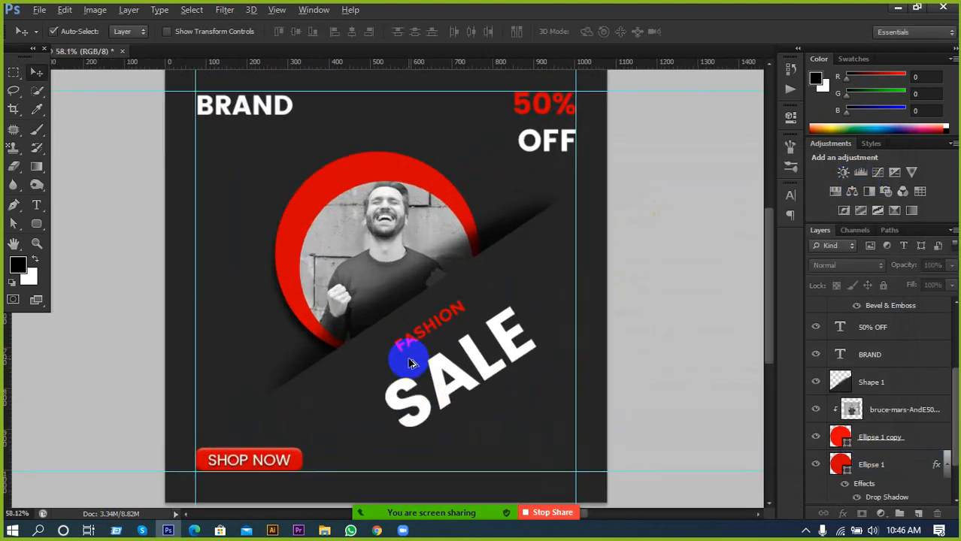
pyautogui.scroll(-3, 408, 362)
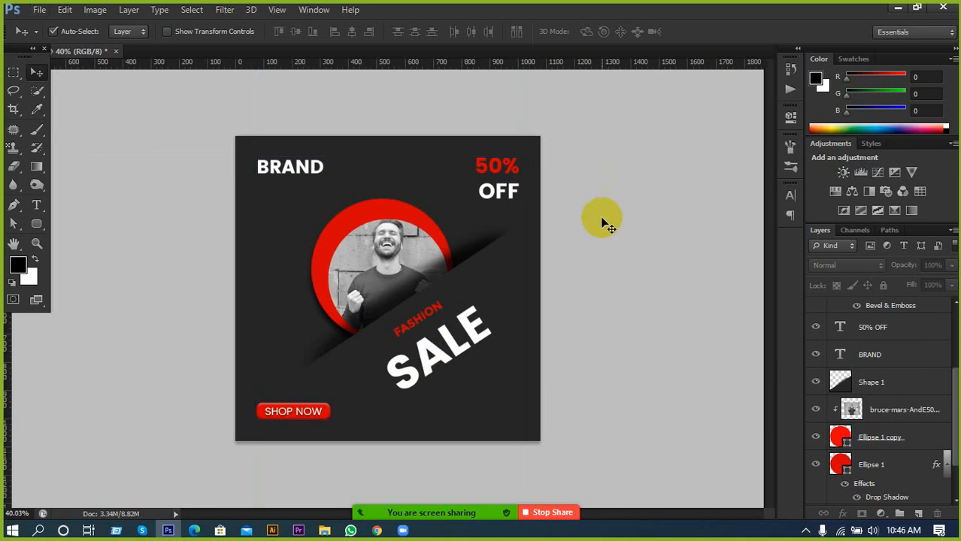
pyautogui.scroll(2, 446, 278)
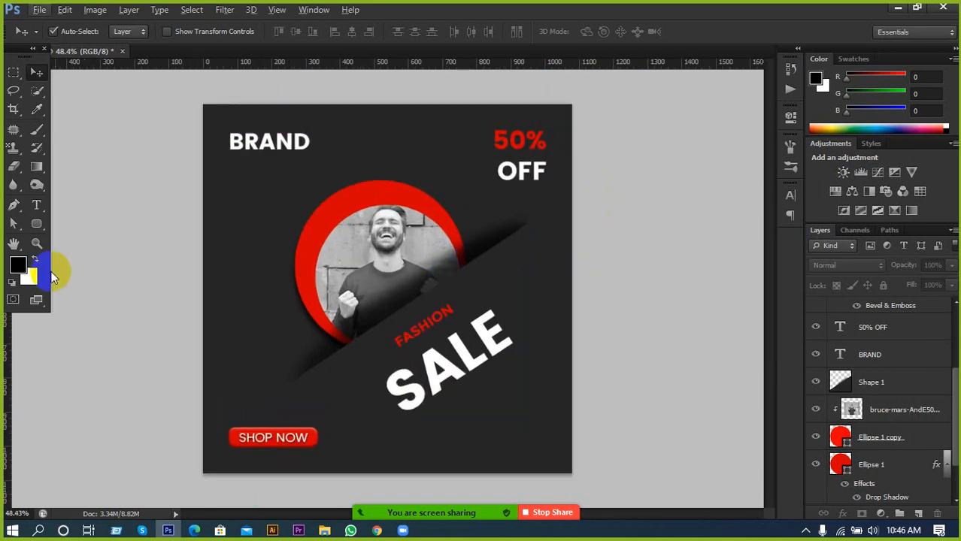
pyautogui.moveTo(36, 299); pyautogui.dragTo(85, 326)
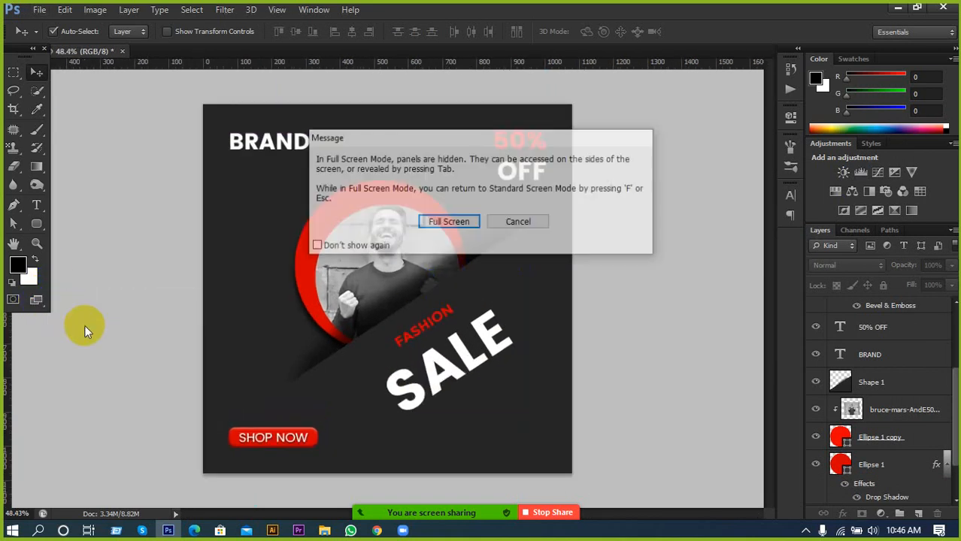
pyautogui.click(440, 221)
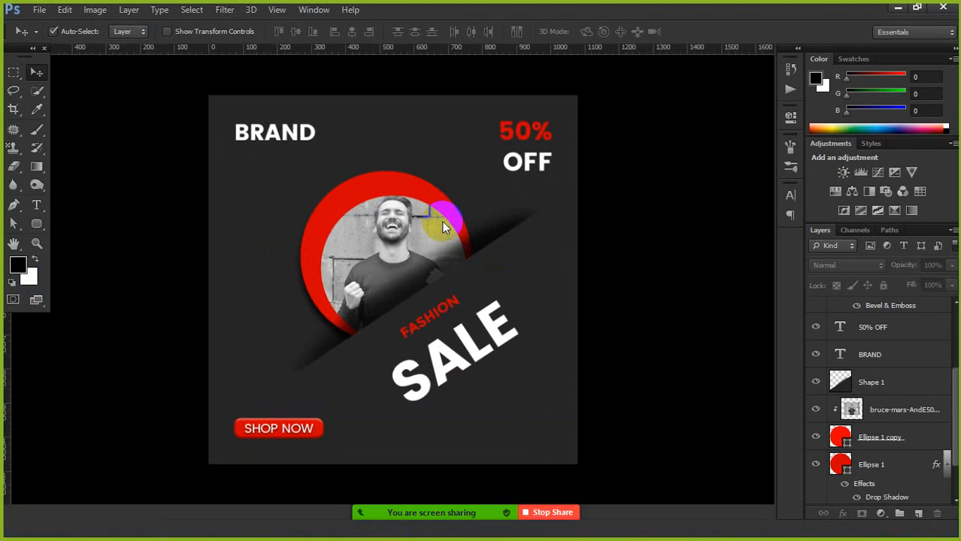
pyautogui.scroll(1, 628, 332)
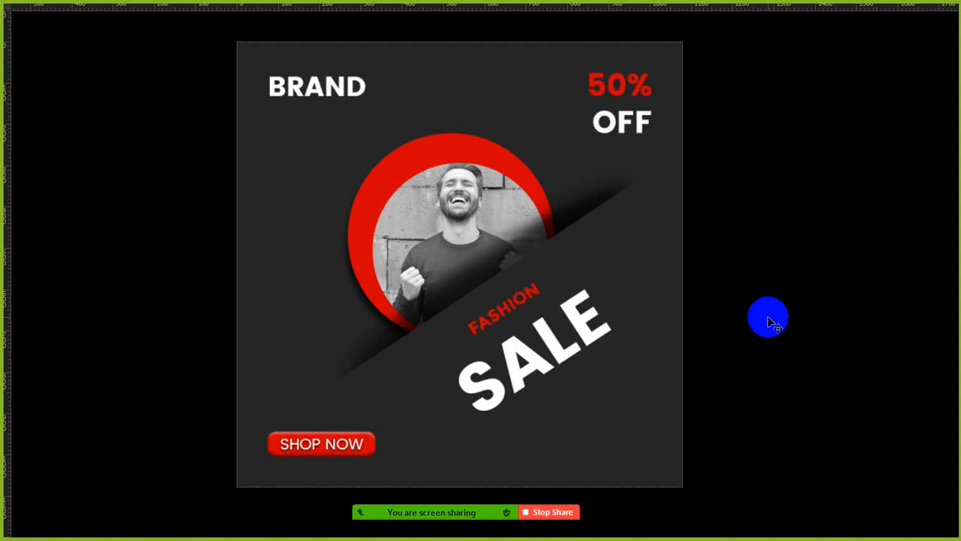
pyautogui.press('f')
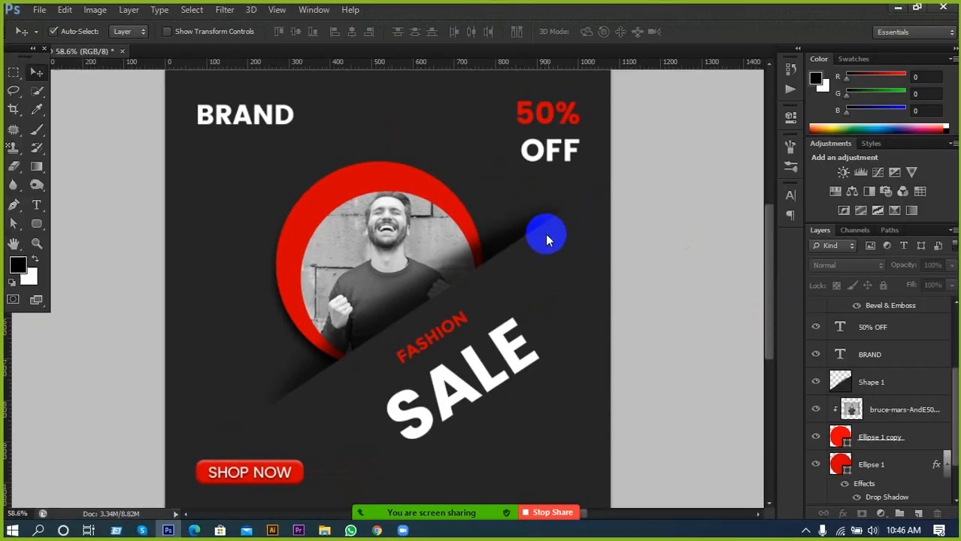
pyautogui.scroll(-7, 549, 260)
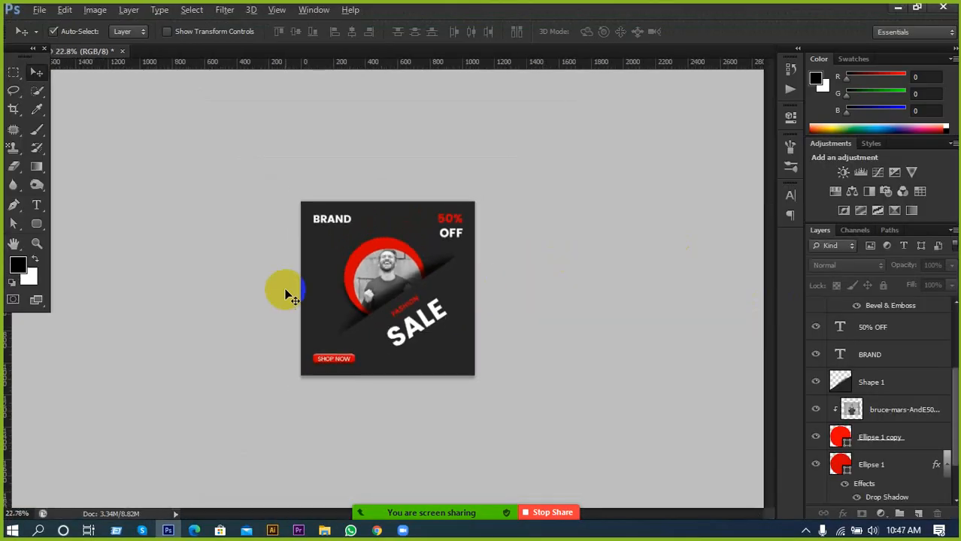
pyautogui.scroll(3, 285, 294)
pyautogui.scroll(1, 304, 294)
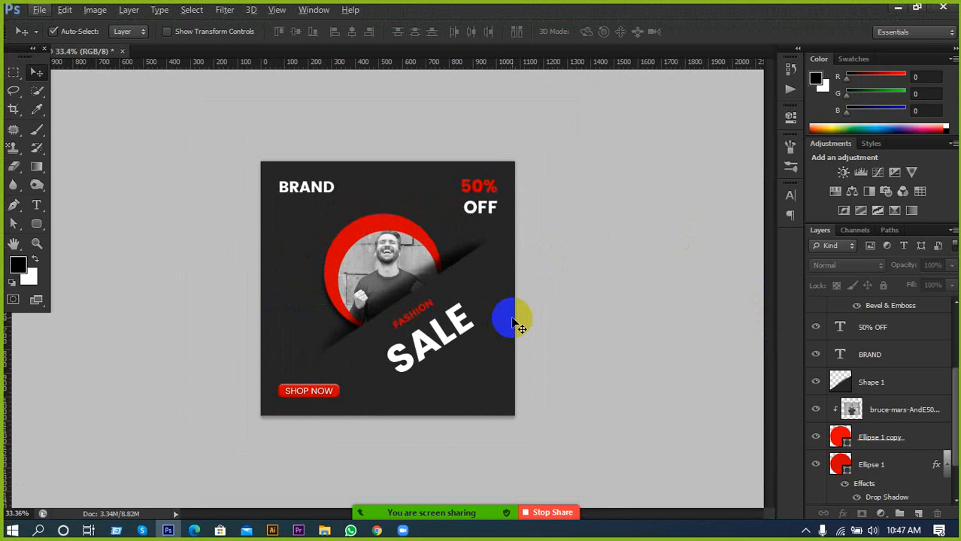
pyautogui.hotkey('ctrl', '+')
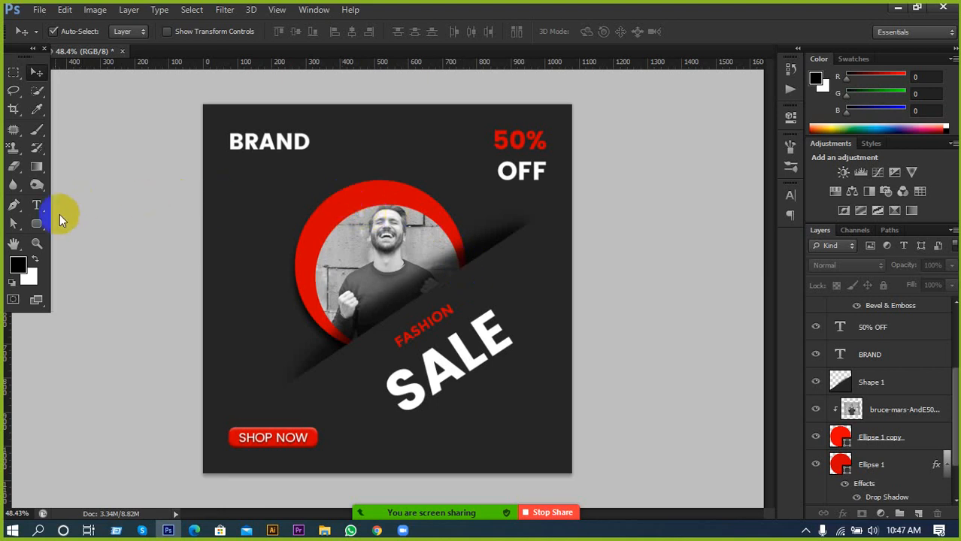
pyautogui.click(44, 220)
pyautogui.click(91, 272)
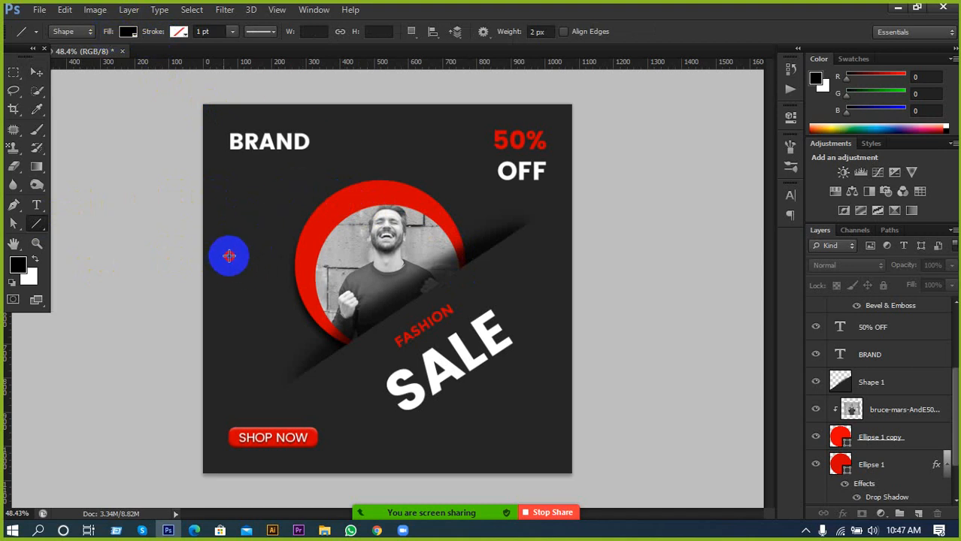
pyautogui.moveTo(224, 251); pyautogui.dragTo(358, 367)
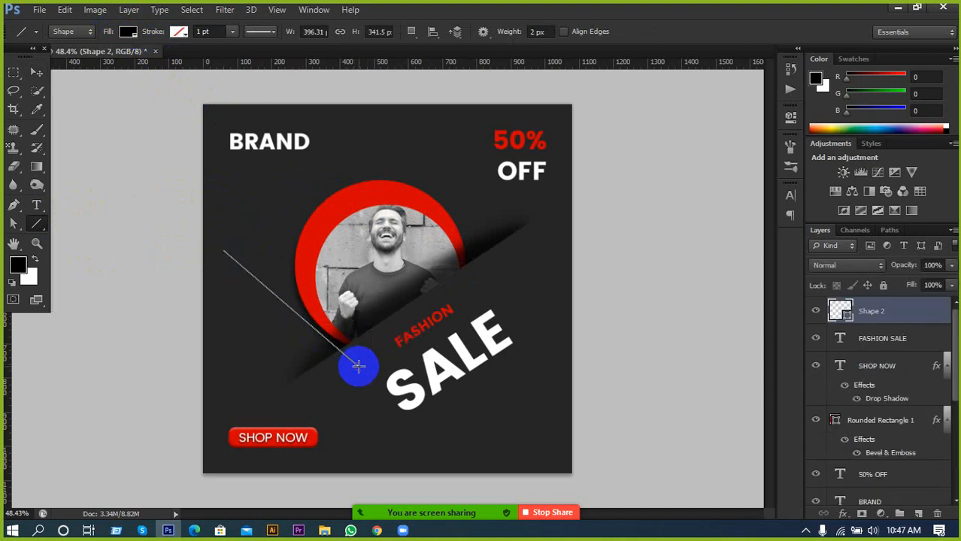
pyautogui.click(35, 73)
pyautogui.moveTo(249, 251); pyautogui.dragTo(261, 286)
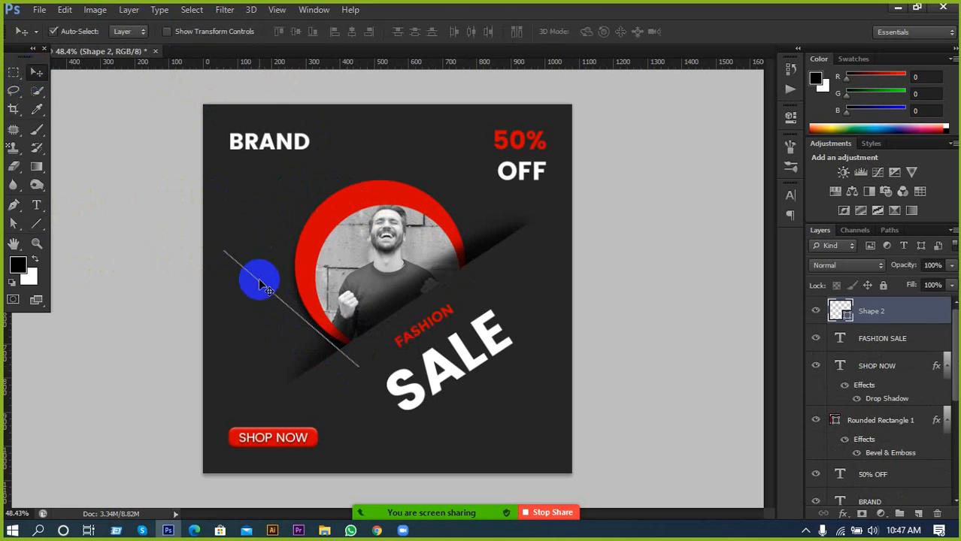
pyautogui.press('Delete')
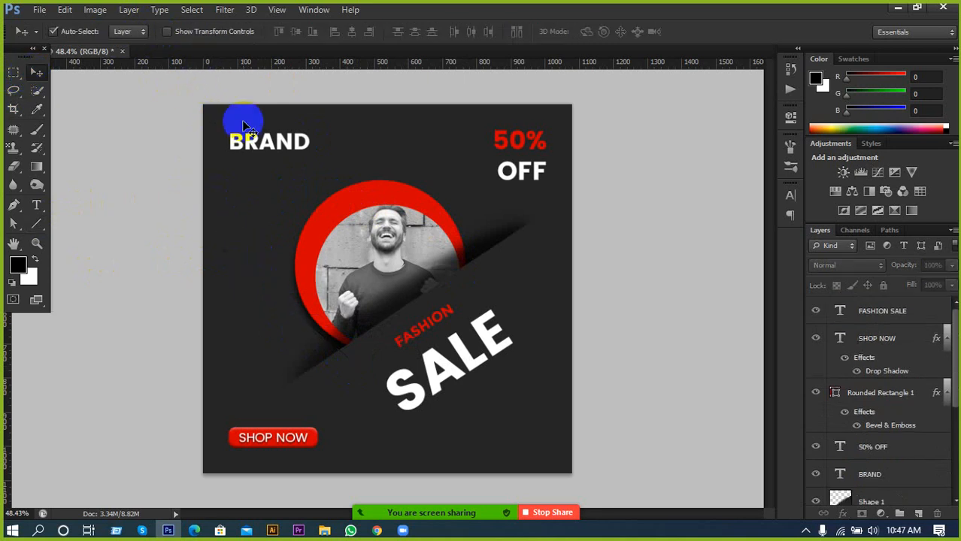
# Step: Create a new 1080 × 1080 pixel RGB document at 300 pixels/inch and fill its background with black
pyautogui.click(40, 15)
pyautogui.click(40, 15)
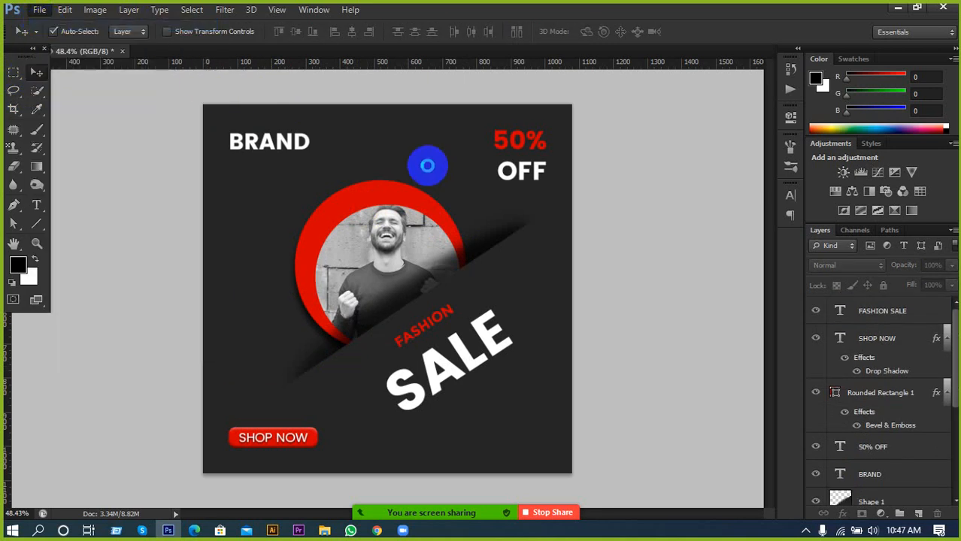
pyautogui.hotkey('ctrl', 'n')
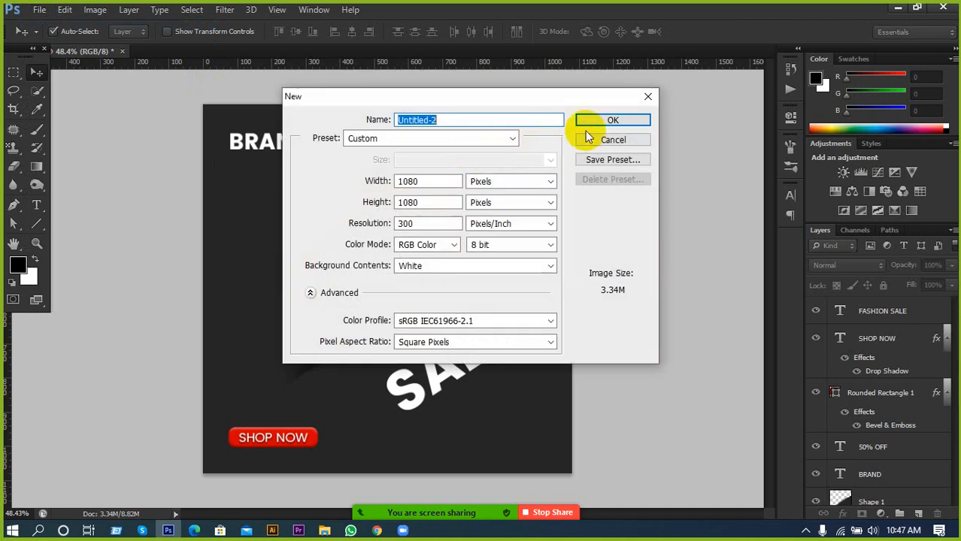
pyautogui.click(596, 124)
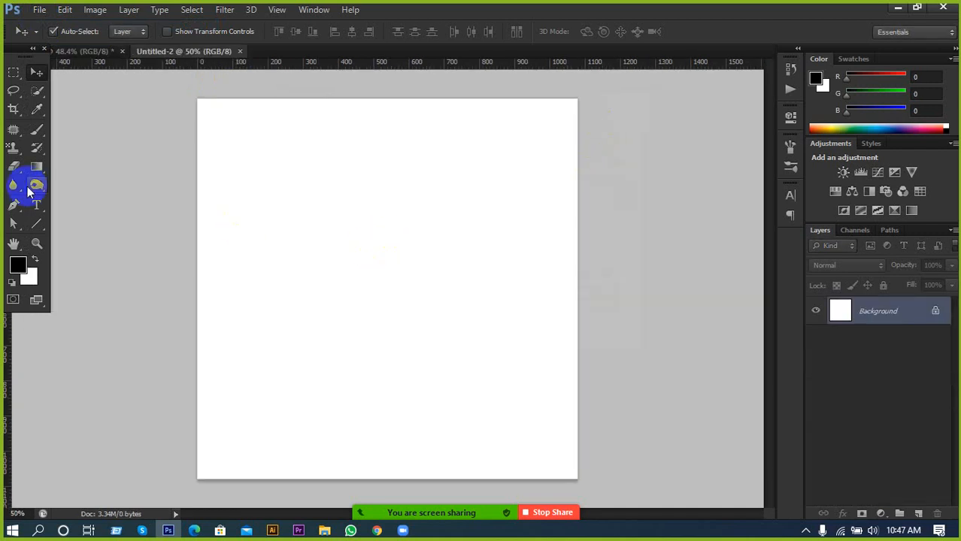
pyautogui.click(34, 223)
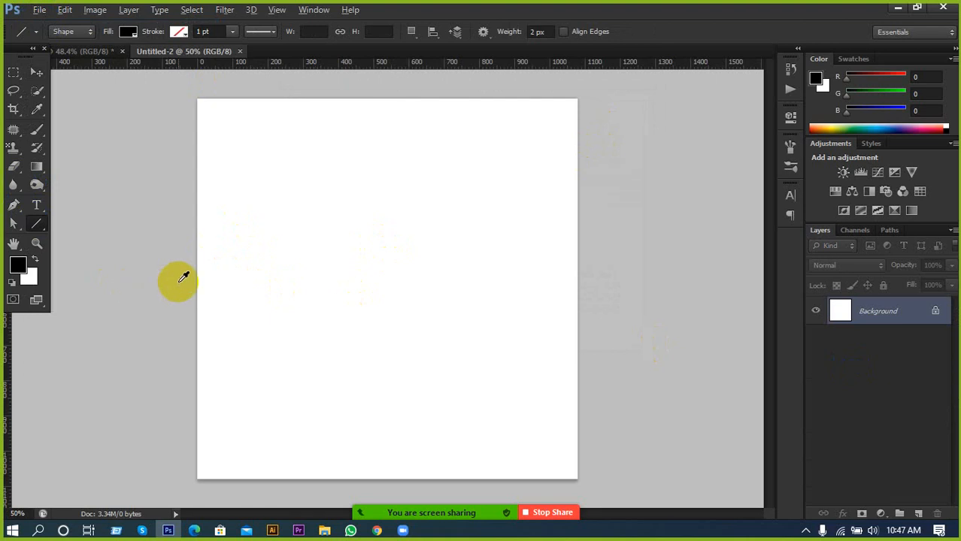
pyautogui.hotkey('alt', 'BackSpace')
pyautogui.moveTo(228, 263)
pyautogui.mouseDown()
pyautogui.moveTo(375, 399)
pyautogui.moveTo(466, 444)
pyautogui.mouseUp()
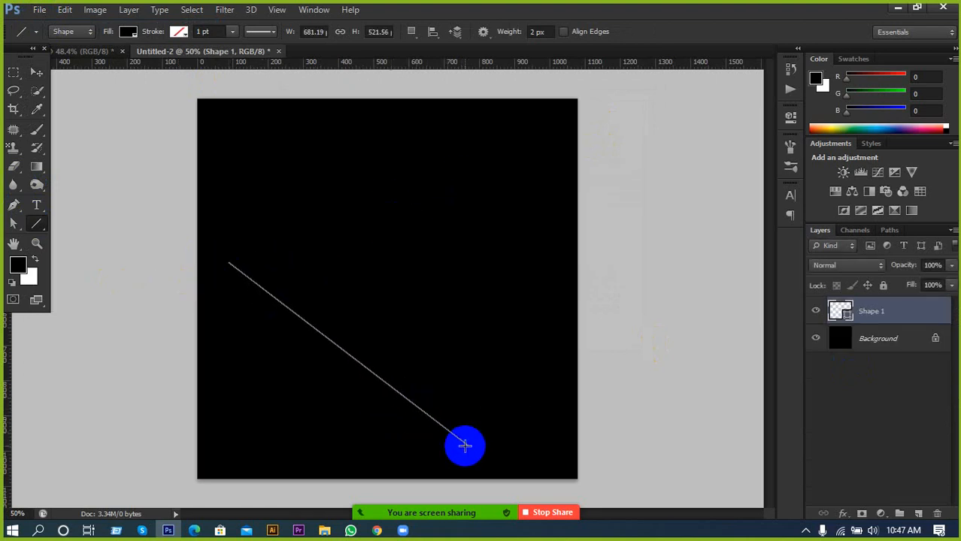
pyautogui.click(36, 72)
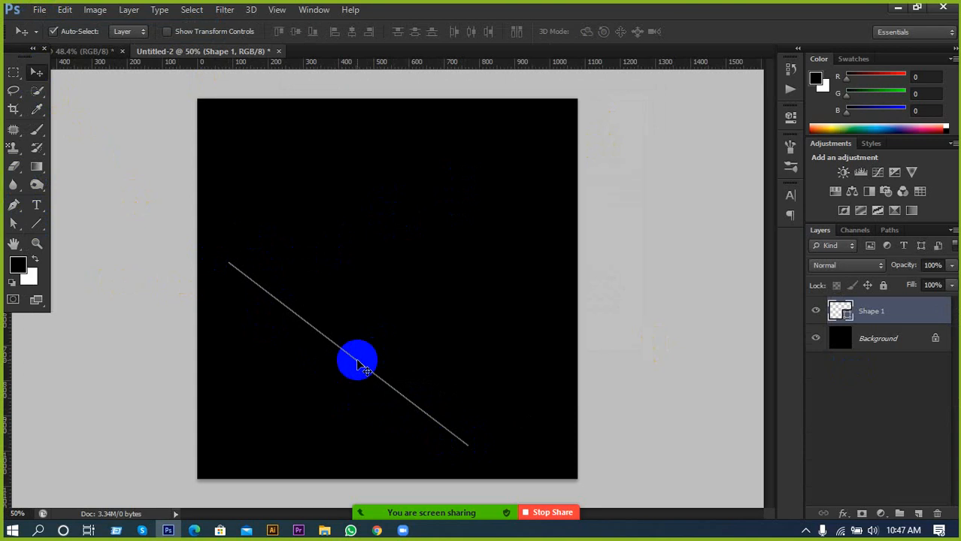
pyautogui.moveTo(365, 360); pyautogui.dragTo(377, 342)
pyautogui.hotkey('ctrl', 'j')
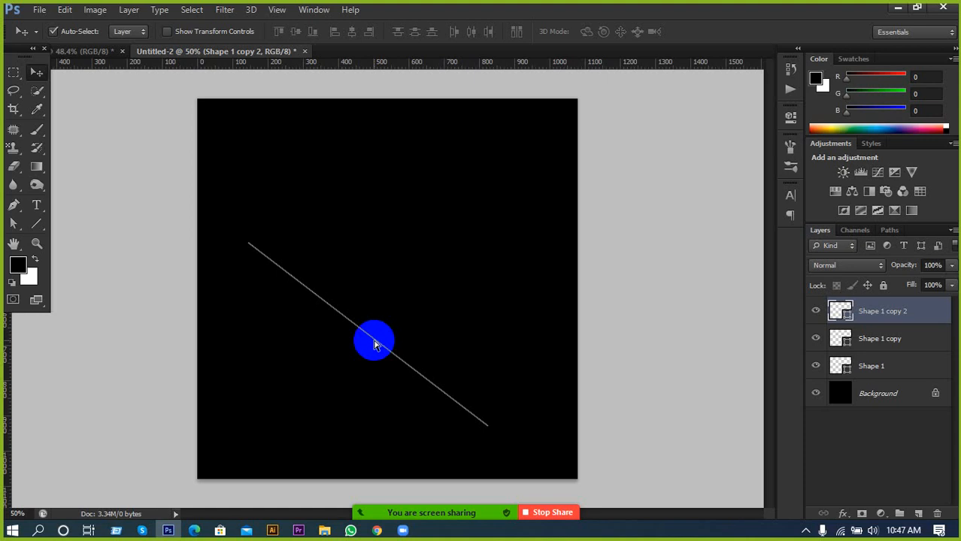
pyautogui.click(821, 368)
pyautogui.click(862, 333)
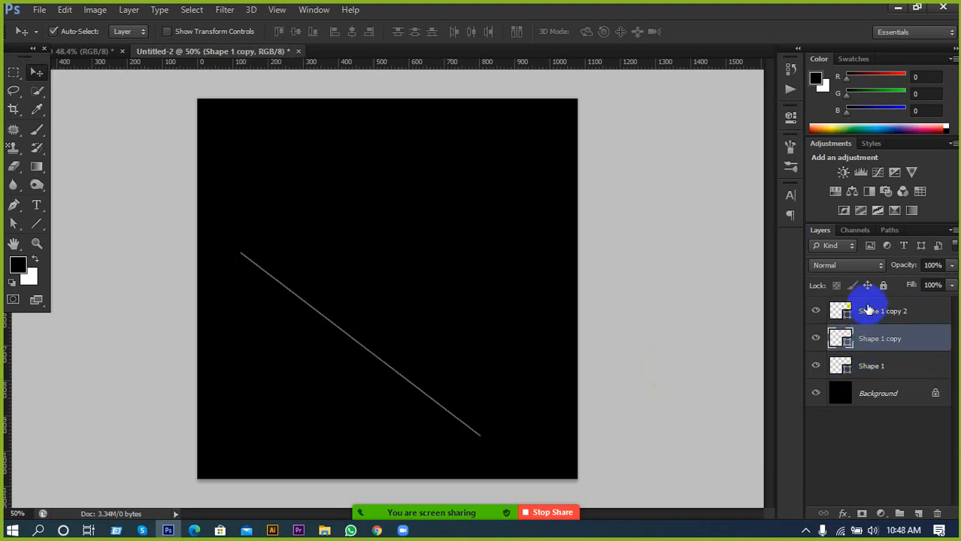
pyautogui.click(869, 309)
pyautogui.scroll(2, 400, 382)
pyautogui.scroll(-3, 306, 400)
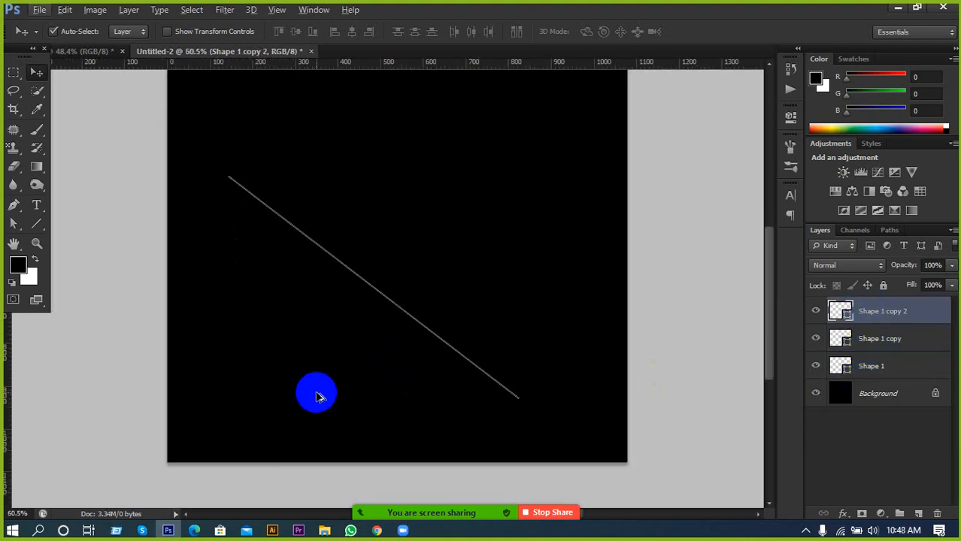
pyautogui.press('Delete')
pyautogui.press('Delete')
pyautogui.press('Delete')
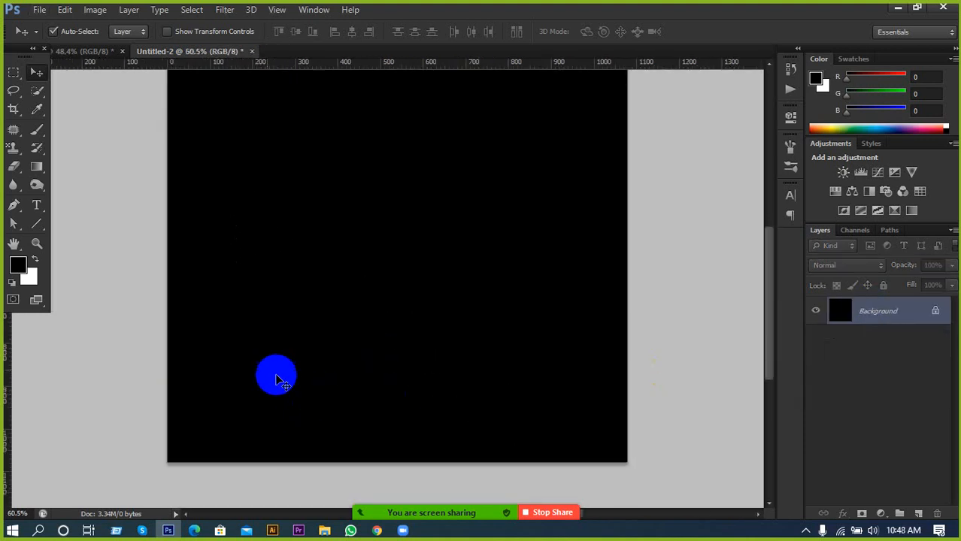
# Step: Draw a thin horizontal rectangle about 657 px wide and 5 px high with a white fill on the black canvas
pyautogui.moveTo(36, 220); pyautogui.dragTo(80, 229)
pyautogui.click(129, 31)
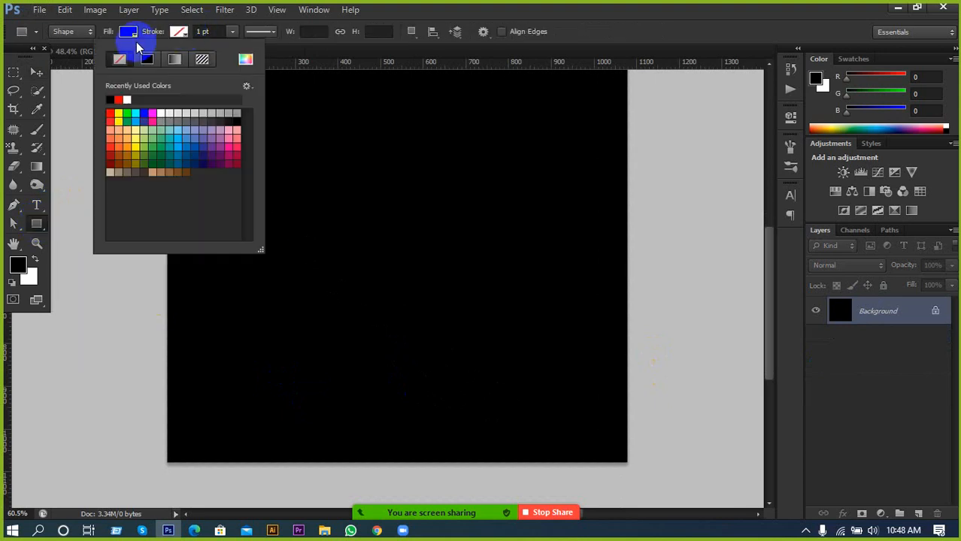
pyautogui.click(133, 33)
pyautogui.click(76, 99)
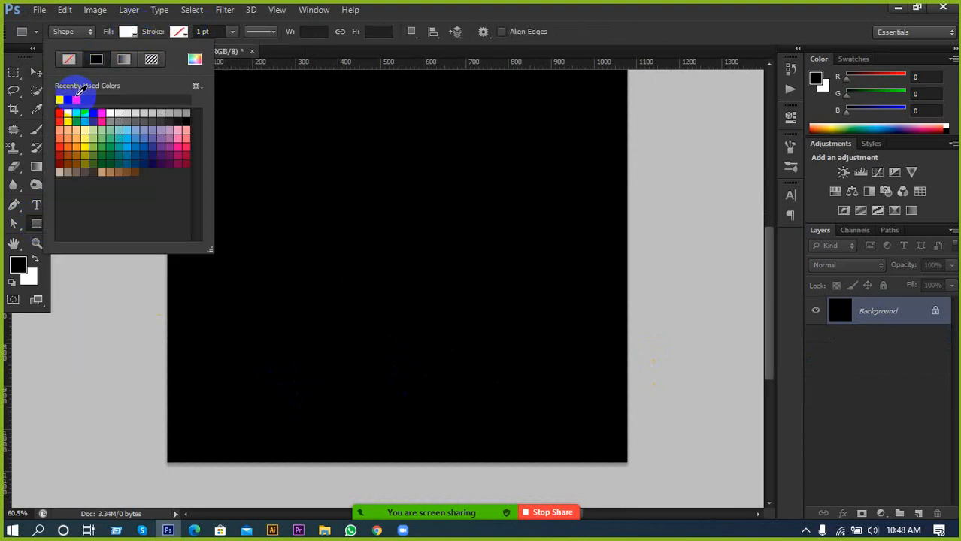
pyautogui.click(599, 25)
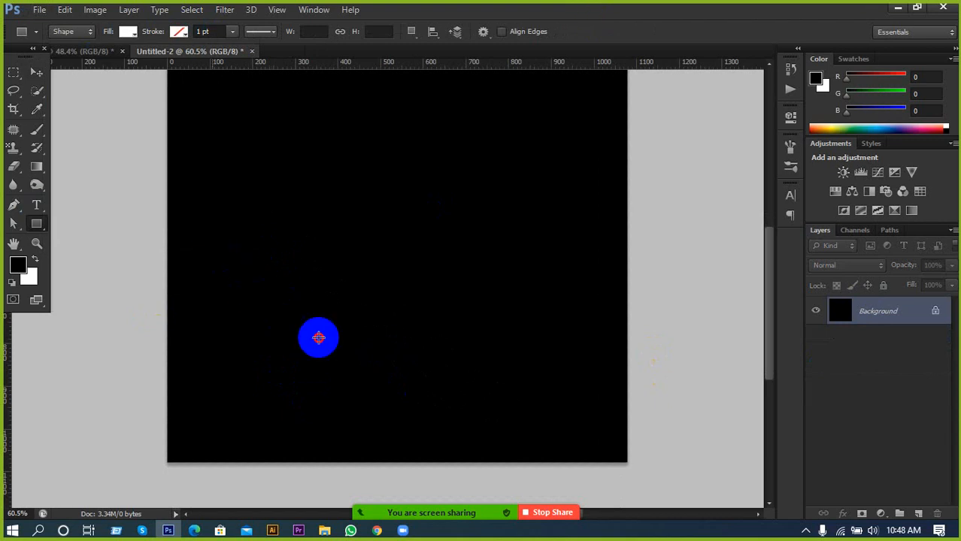
pyautogui.moveTo(318, 338); pyautogui.dragTo(490, 261)
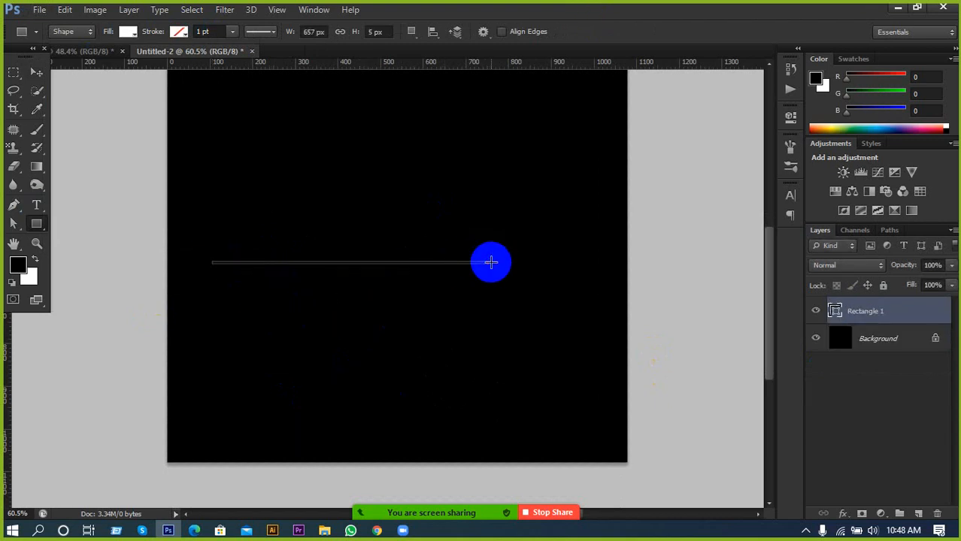
# Step: Transform the thin white rectangle to about 129% width and rotate it about 28° so it slopes down across the canvas
pyautogui.click(36, 71)
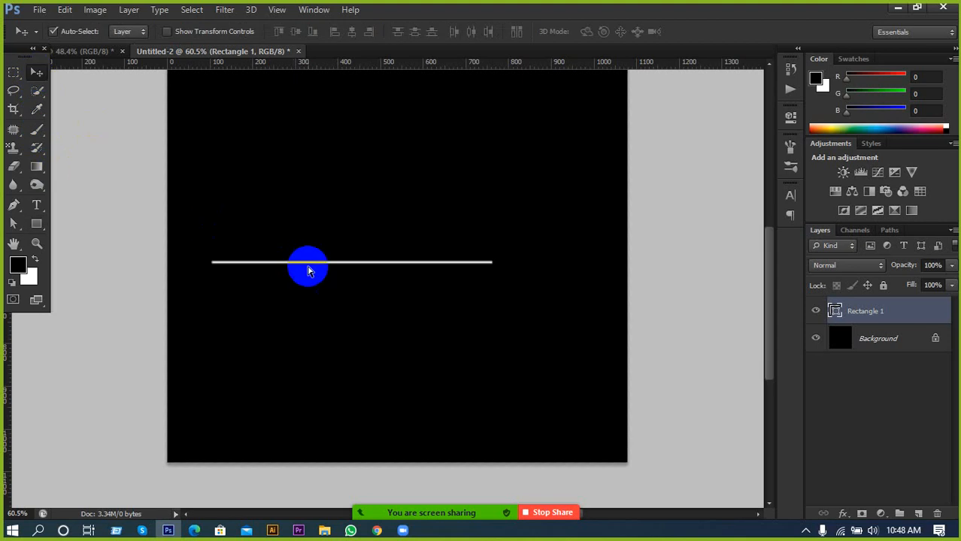
pyautogui.hotkey('ctrl', 't')
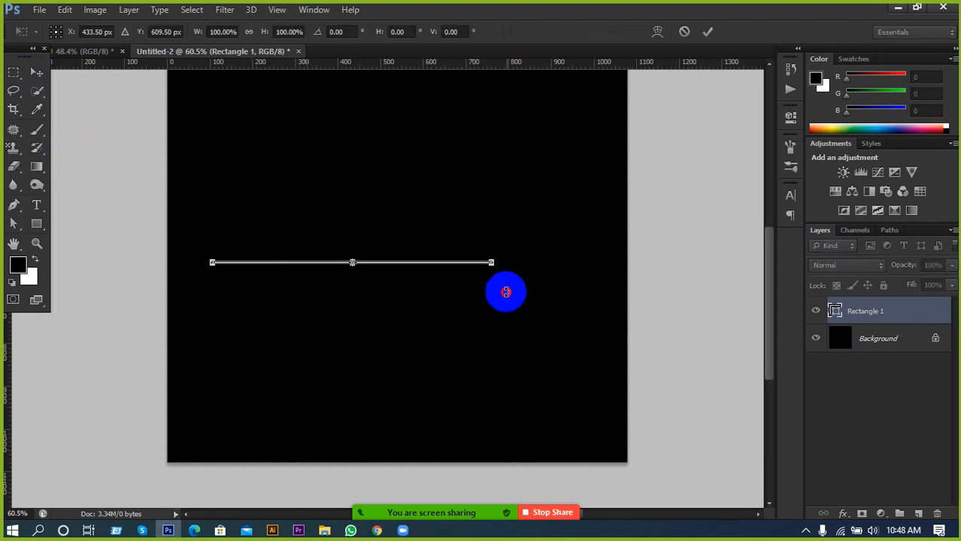
pyautogui.moveTo(506, 290); pyautogui.dragTo(545, 366)
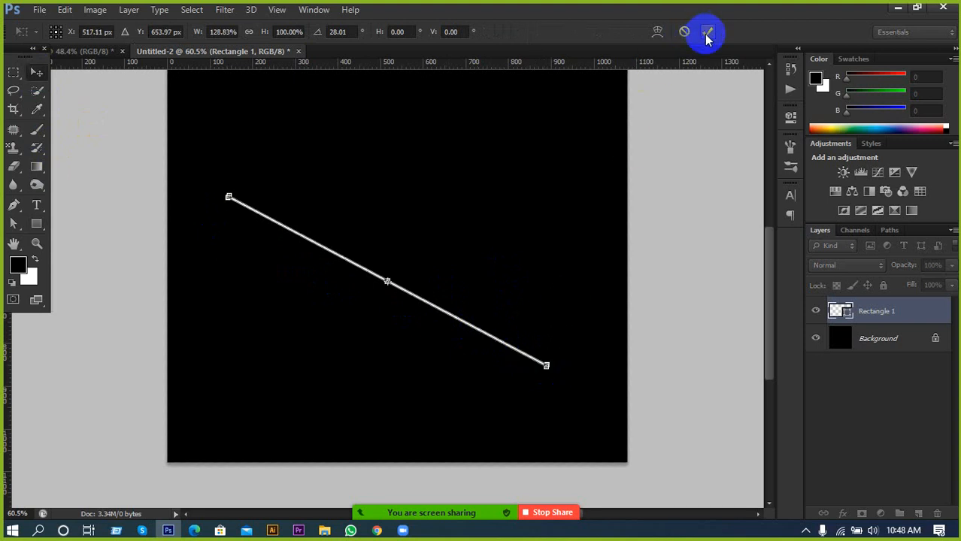
pyautogui.click(707, 31)
pyautogui.click(411, 512)
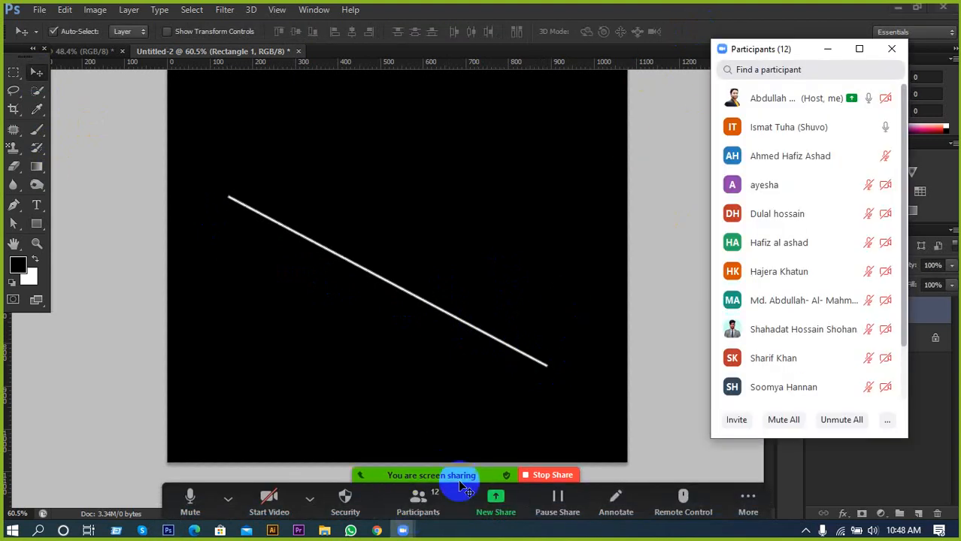
pyautogui.scroll(-1, 808, 342)
pyautogui.moveTo(810, 356)
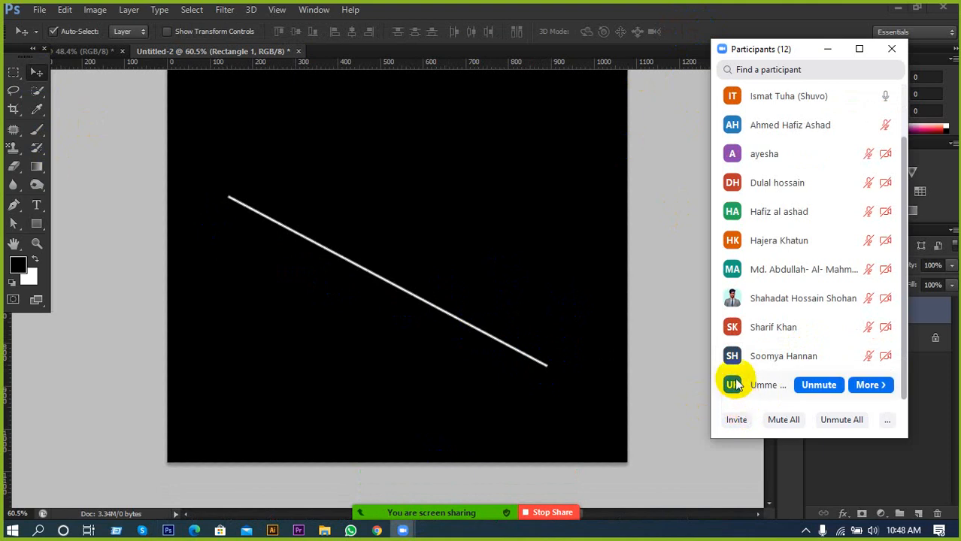
pyautogui.scroll(1, 732, 383)
pyautogui.click(826, 50)
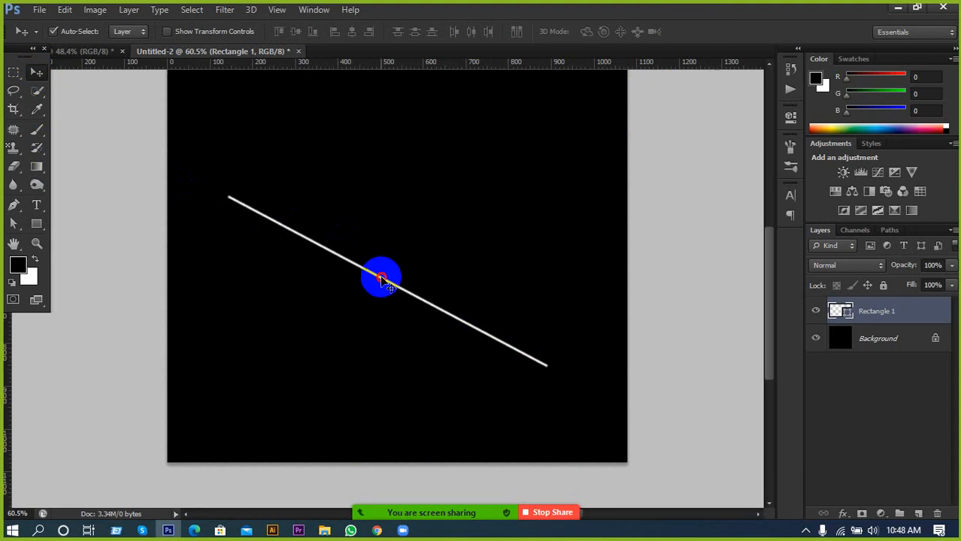
# Step: Move the sloping white line toward the lower-left area of the black canvas
pyautogui.moveTo(381, 278); pyautogui.dragTo(352, 323)
pyautogui.scroll(2, 352, 323)
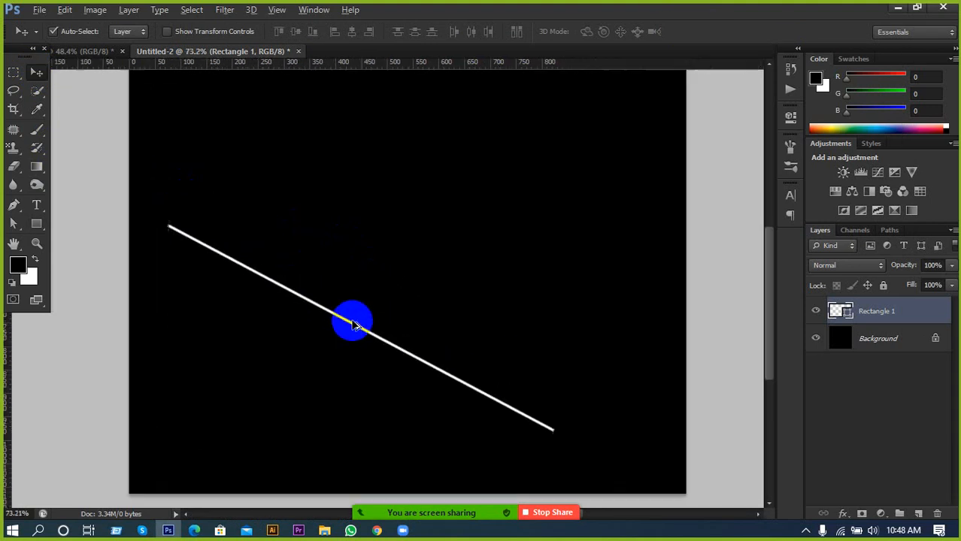
pyautogui.scroll(-3, 352, 322)
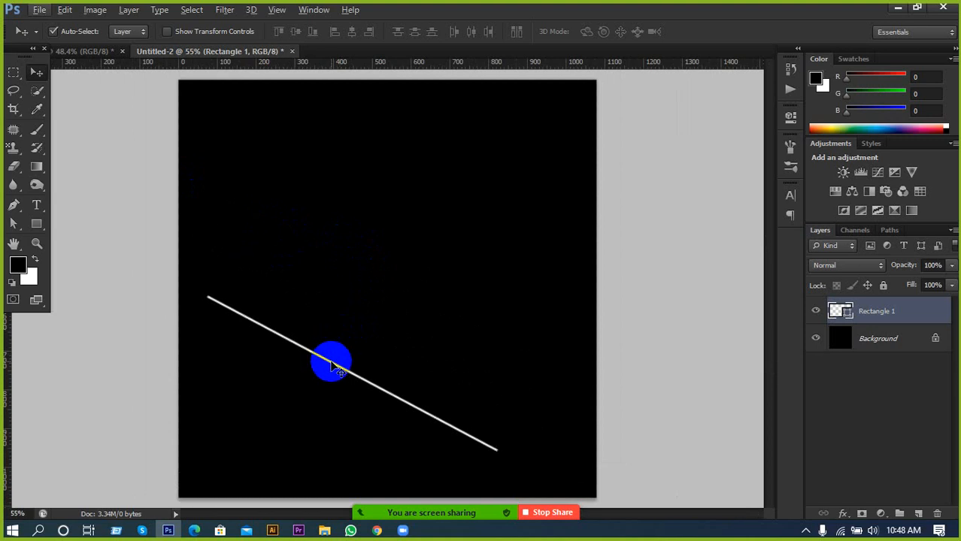
# Step: Duplicate the sloping white line and nudge the copy so it runs parallel to the original with a narrow gap
pyautogui.moveTo(331, 368); pyautogui.dragTo(356, 376)
pyautogui.press('Left')
pyautogui.press('Left')
pyautogui.press('Left')
pyautogui.press('Left')
pyautogui.press('Left')
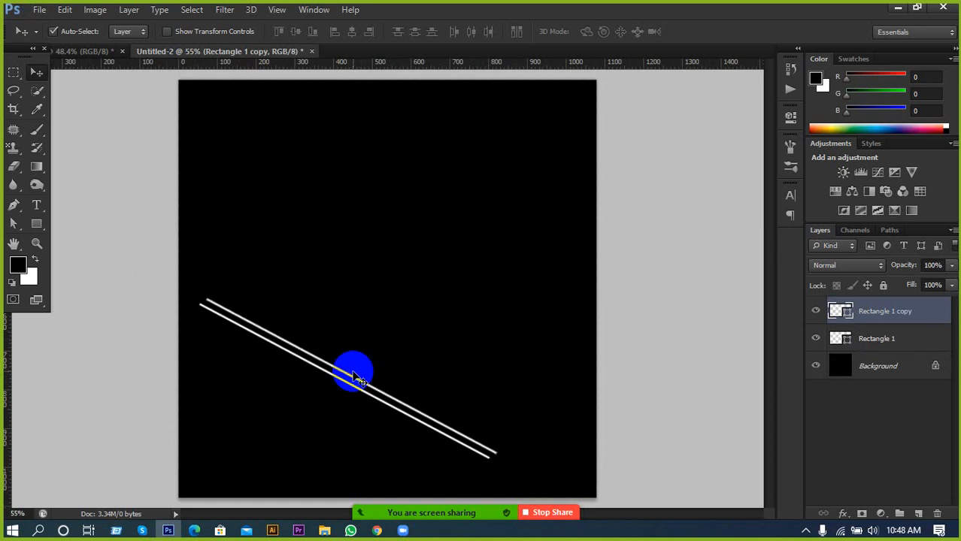
pyautogui.press('Down')
pyautogui.press('Down')
pyautogui.press('Down')
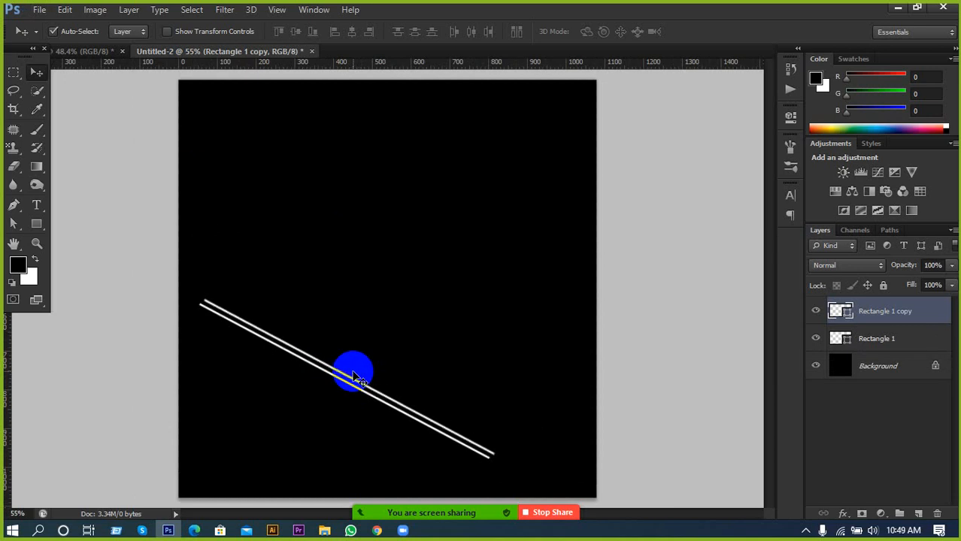
pyautogui.press('Up')
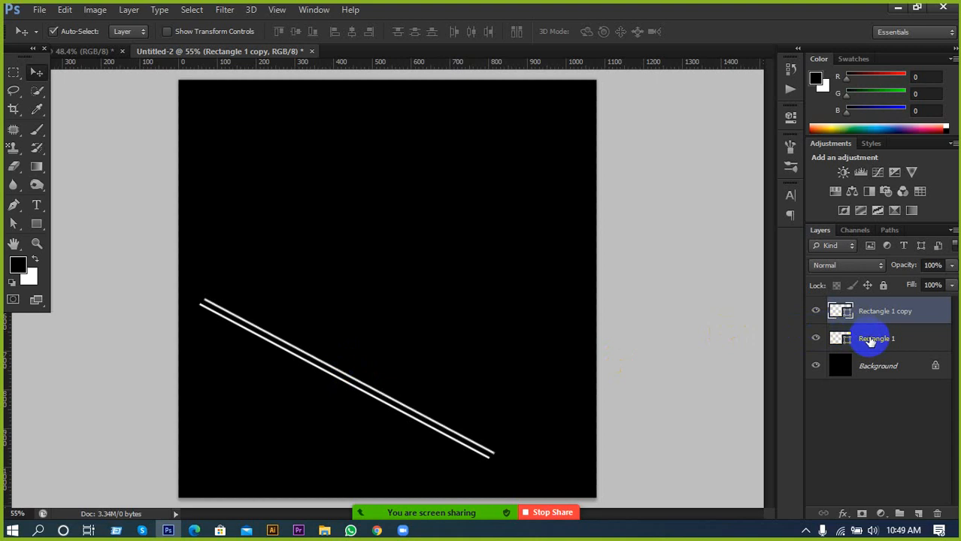
# Step: Turn off Auto-Select, duplicate both white lines together, and nudge the copied pair so all four parallel lines are evenly spaced
pyautogui.keyDown('shift'); pyautogui.click(872, 338); pyautogui.keyUp('shift')
pyautogui.hotkey('ctrl', '=')
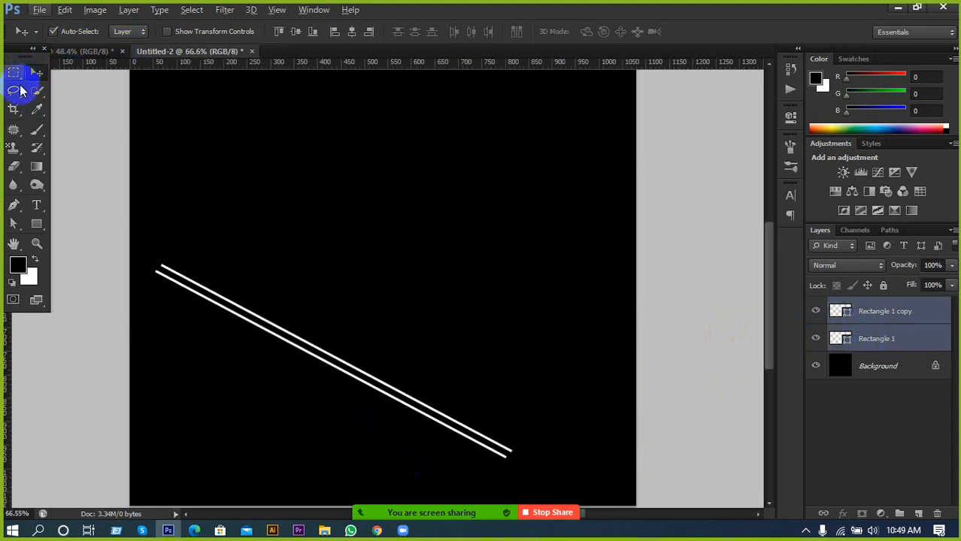
pyautogui.click(75, 31)
pyautogui.moveTo(326, 356); pyautogui.dragTo(340, 338)
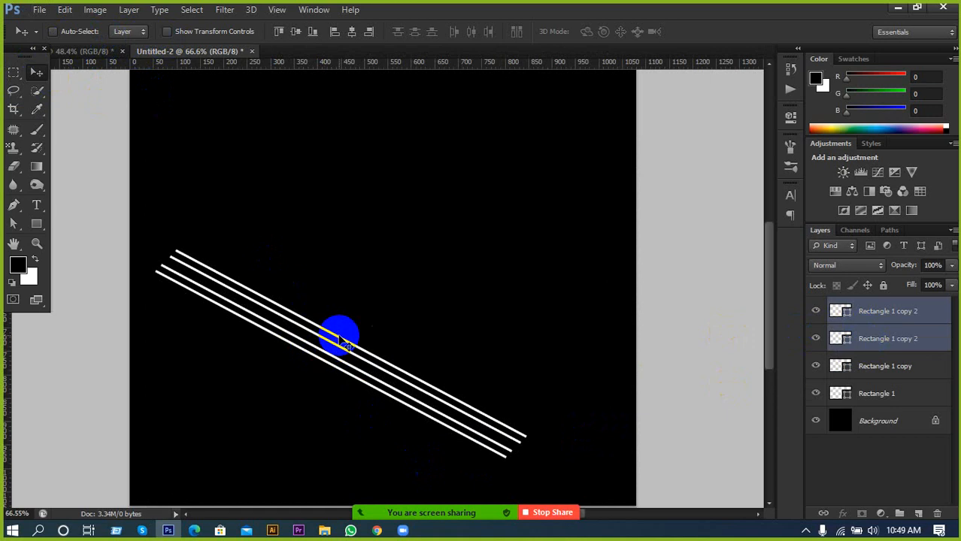
pyautogui.press('Left')
pyautogui.press('Left')
pyautogui.press('Left')
pyautogui.press('Left')
pyautogui.press('Left')
pyautogui.press('Left')
pyautogui.press('Down')
pyautogui.press('Down')
pyautogui.press('Down')
pyautogui.press('Down')
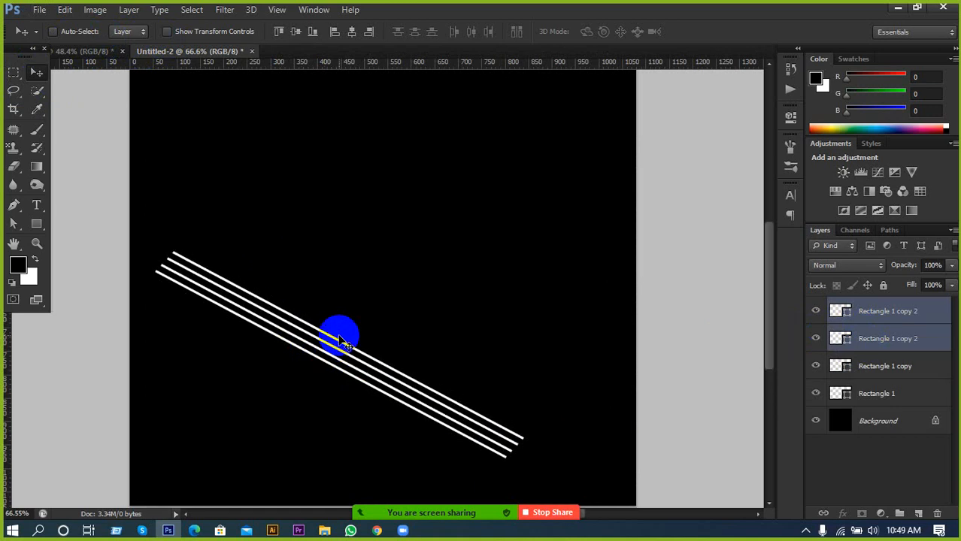
pyautogui.press('Down')
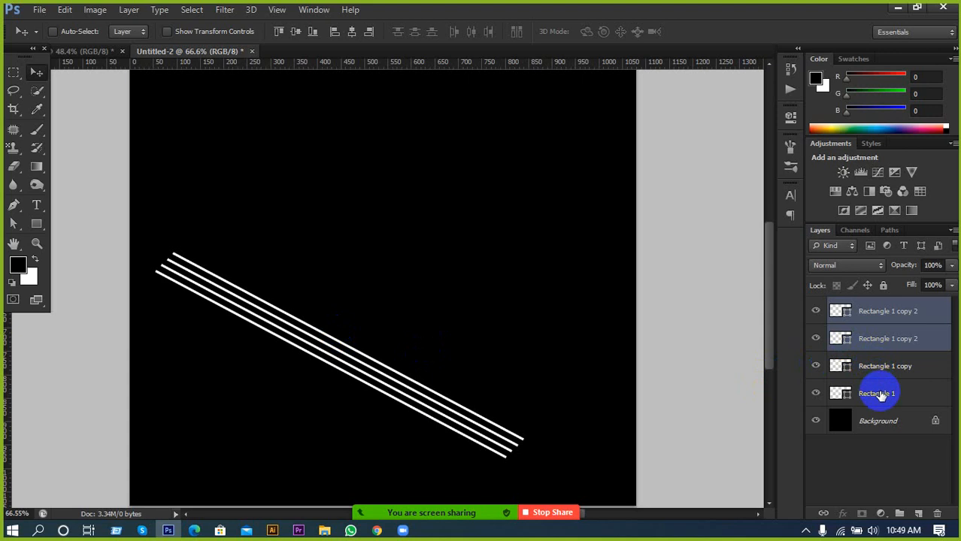
# Step: Duplicate all four white lines together and nudge the copied set so the eight parallel lines are evenly spaced
pyautogui.click(892, 320)
pyautogui.keyDown('shift'); pyautogui.click(891, 393); pyautogui.keyUp('shift')
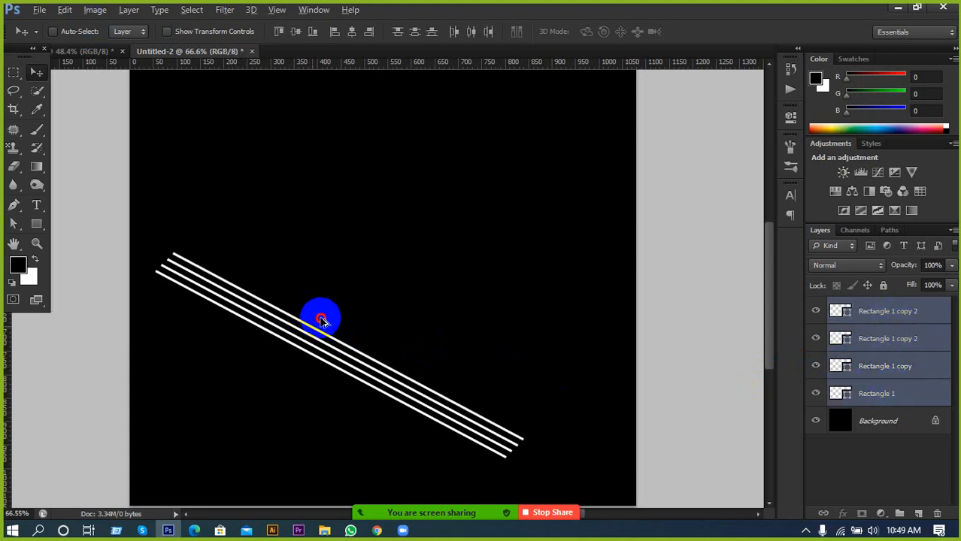
pyautogui.moveTo(320, 321); pyautogui.dragTo(337, 304)
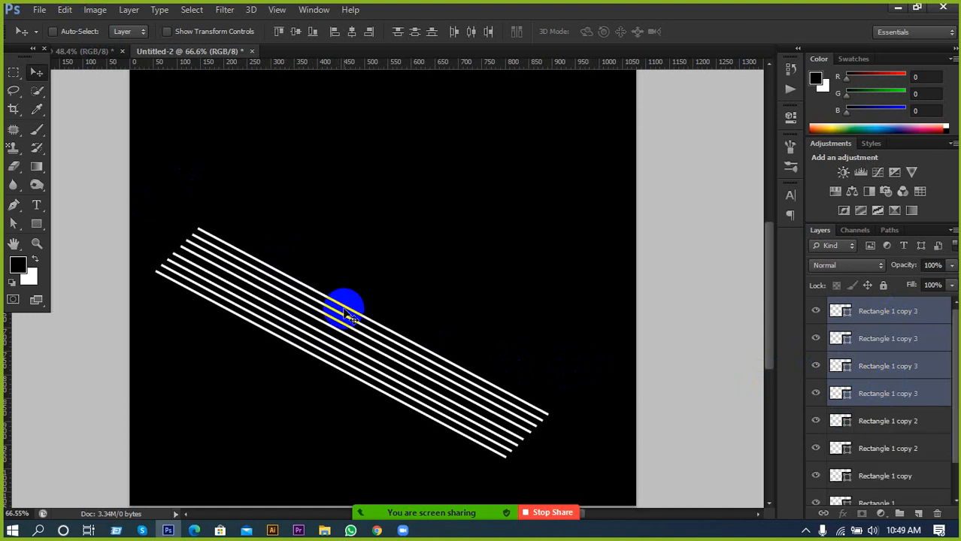
pyautogui.press('Down')
pyautogui.press('Down')
pyautogui.press('Down')
pyautogui.press('Down')
pyautogui.press('Down')
pyautogui.press('Down')
pyautogui.press('Left')
pyautogui.press('Left')
pyautogui.press('Left')
pyautogui.press('Left')
pyautogui.press('Left')
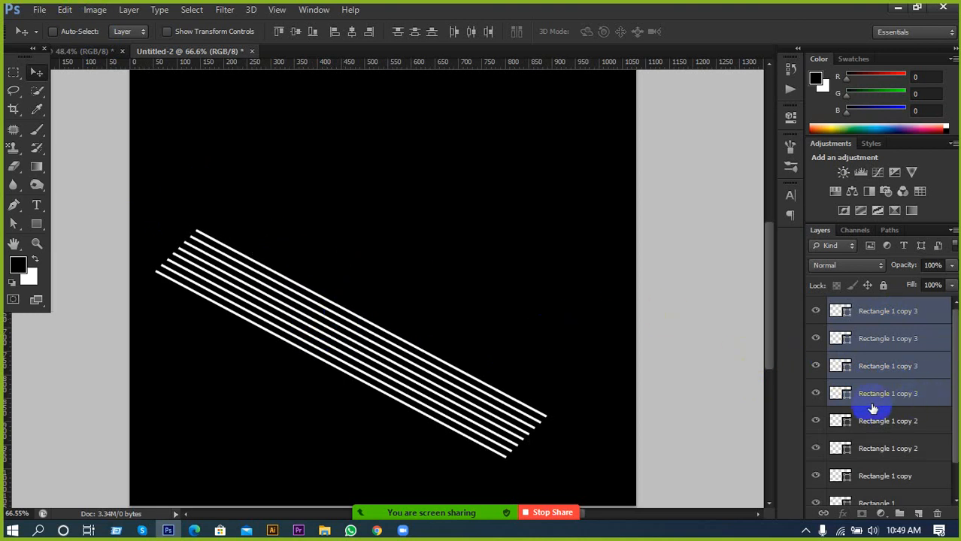
# Step: Group the eight line layers and duplicate the group up and to the right so the copy continues the line spacing
pyautogui.click(889, 320)
pyautogui.scroll(-1, 887, 368)
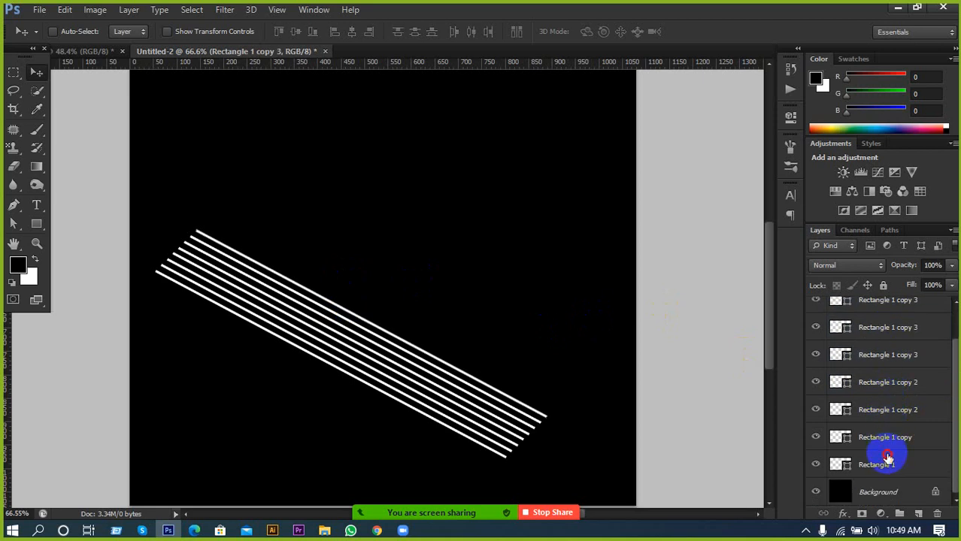
pyautogui.keyDown('shift'); pyautogui.click(887, 457); pyautogui.keyUp('shift')
pyautogui.hotkey('ctrl', 'g')
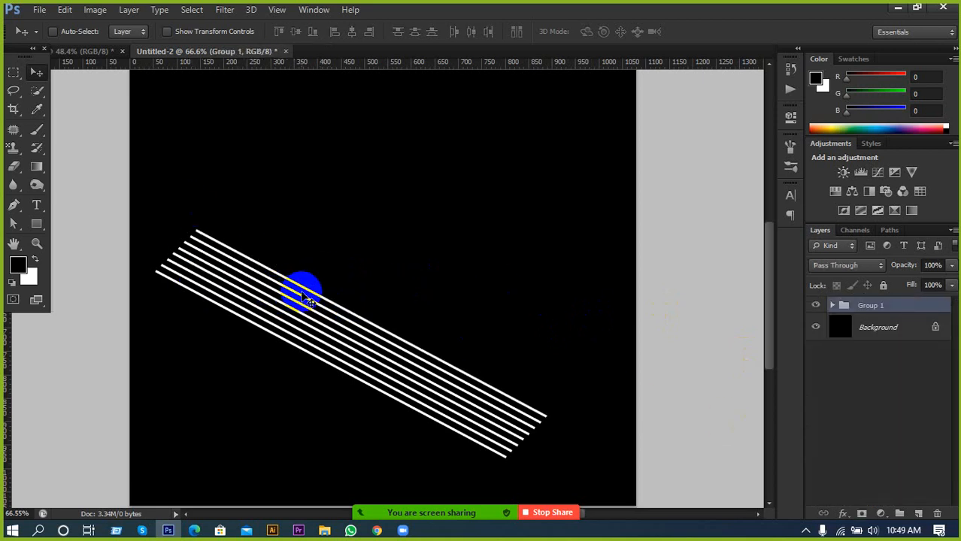
pyautogui.moveTo(313, 288); pyautogui.dragTo(352, 243)
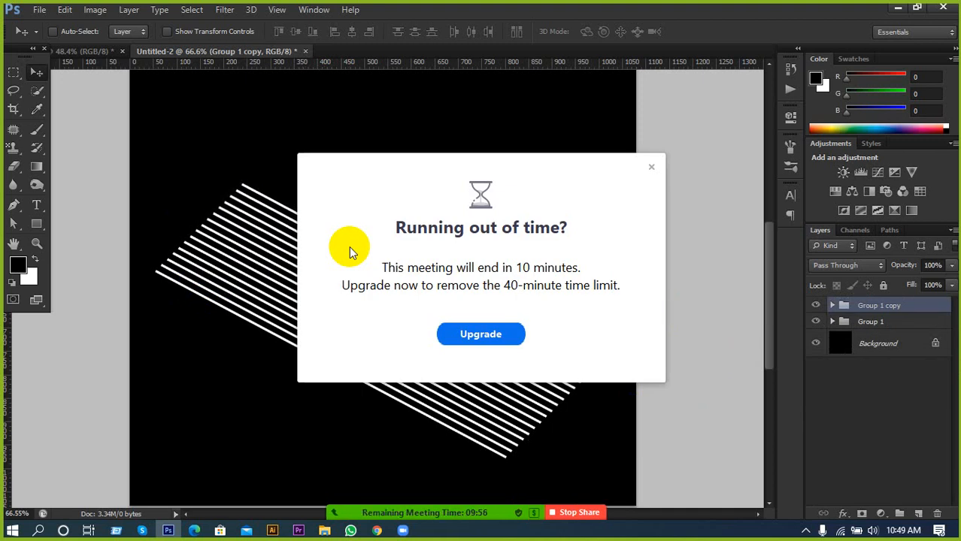
pyautogui.click(650, 166)
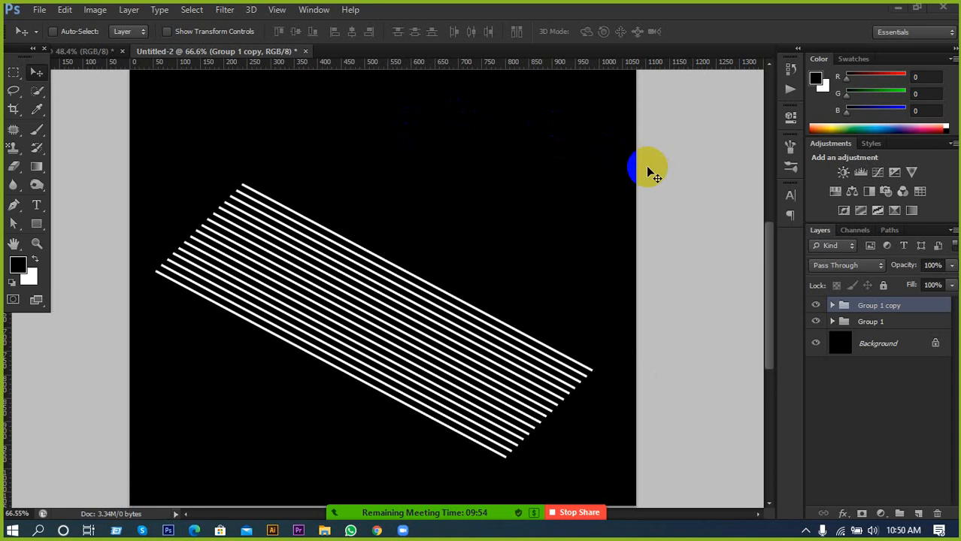
# Step: Duplicate both line groups together toward the upper right, continuing the evenly spaced diagonal pattern
pyautogui.keyDown('shift'); pyautogui.click(890, 323); pyautogui.keyUp('shift')
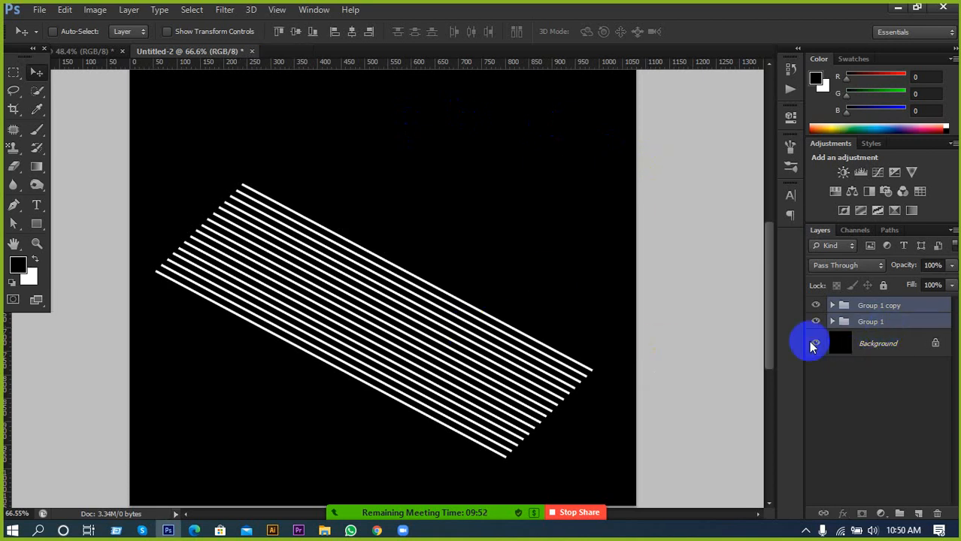
pyautogui.moveTo(437, 317); pyautogui.dragTo(519, 236)
pyautogui.hotkey('ctrl', 'j')
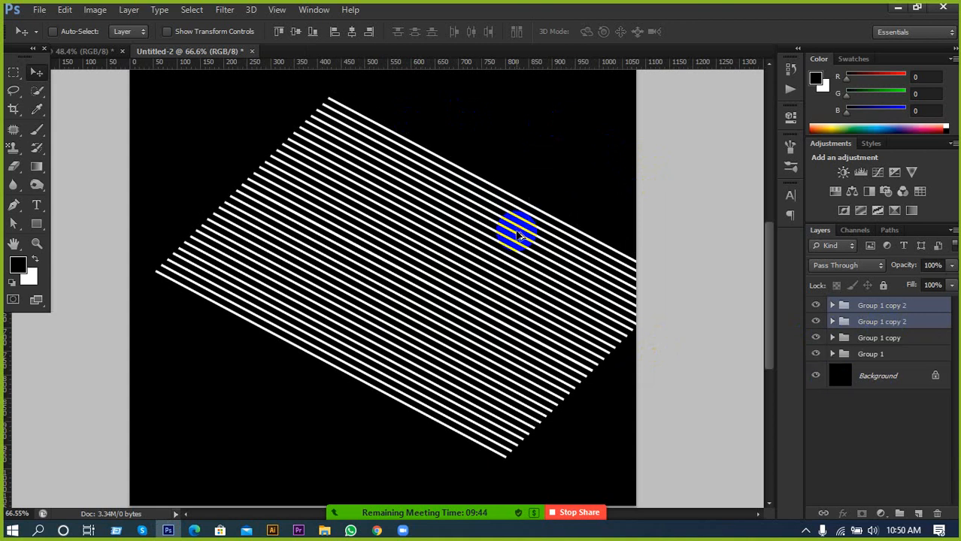
# Step: Duplicate the topmost line group and align the copy below the lower-left edge of the pattern with matching spacing
pyautogui.click(872, 307)
pyautogui.click(817, 309)
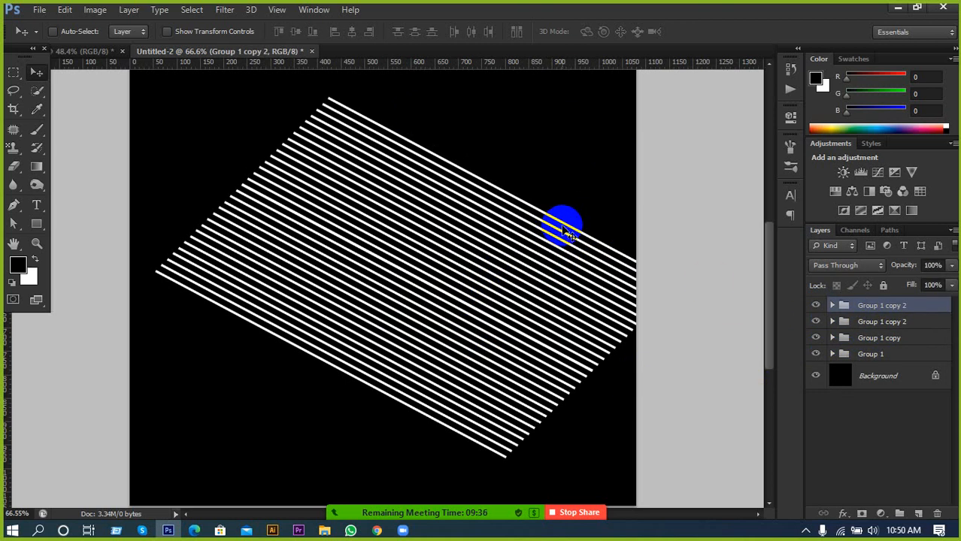
pyautogui.moveTo(565, 226); pyautogui.dragTo(389, 406)
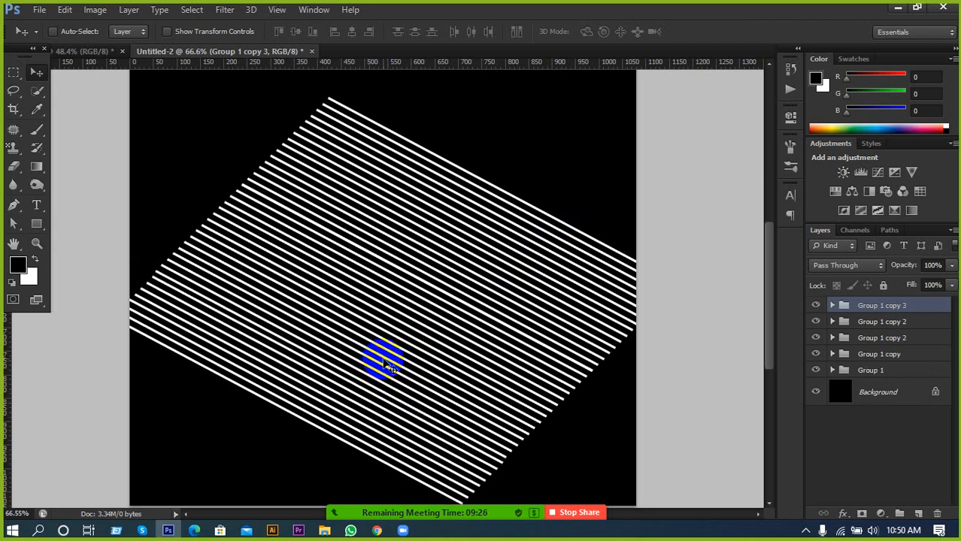
pyautogui.press('Down')
pyautogui.press('Down')
pyautogui.press('Left')
pyautogui.press('Left')
pyautogui.press('Left')
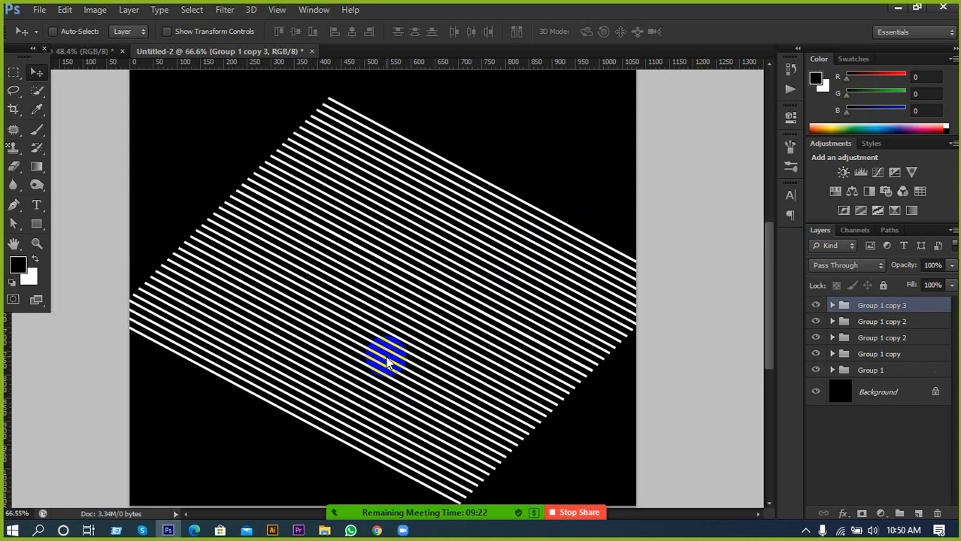
# Step: Check the line spacing, merge all five line groups into a single layer, and toggle its visibility to check it
pyautogui.scroll(5, 385, 363)
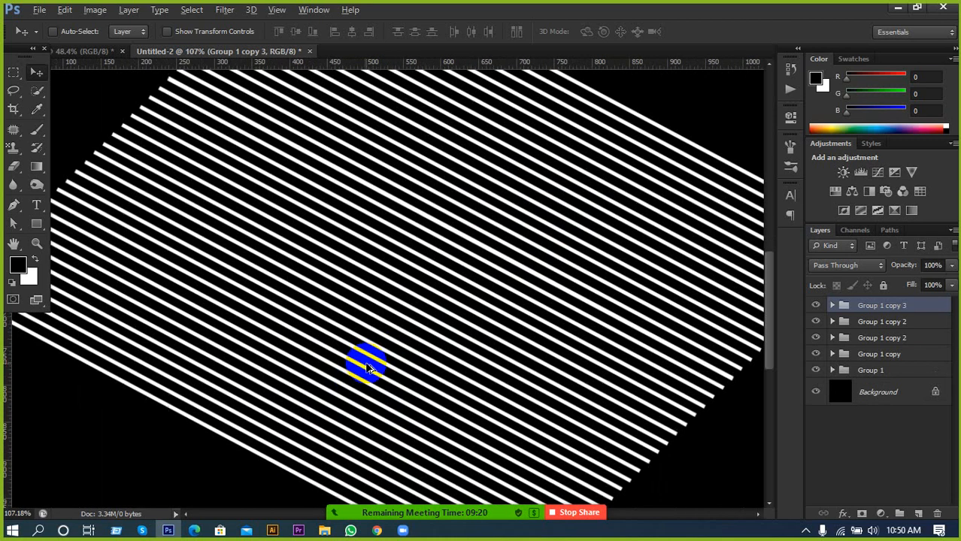
pyautogui.scroll(-3, 366, 367)
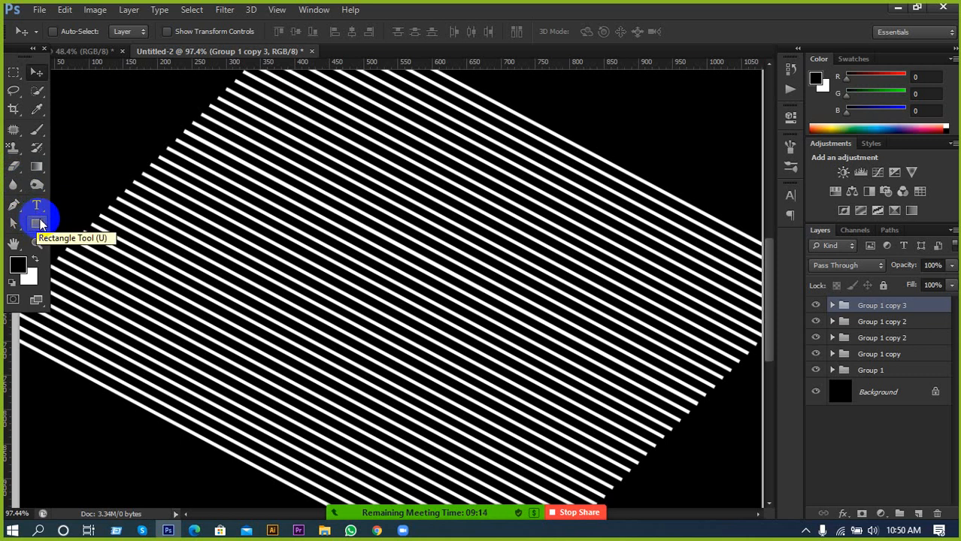
pyautogui.scroll(-3, 248, 217)
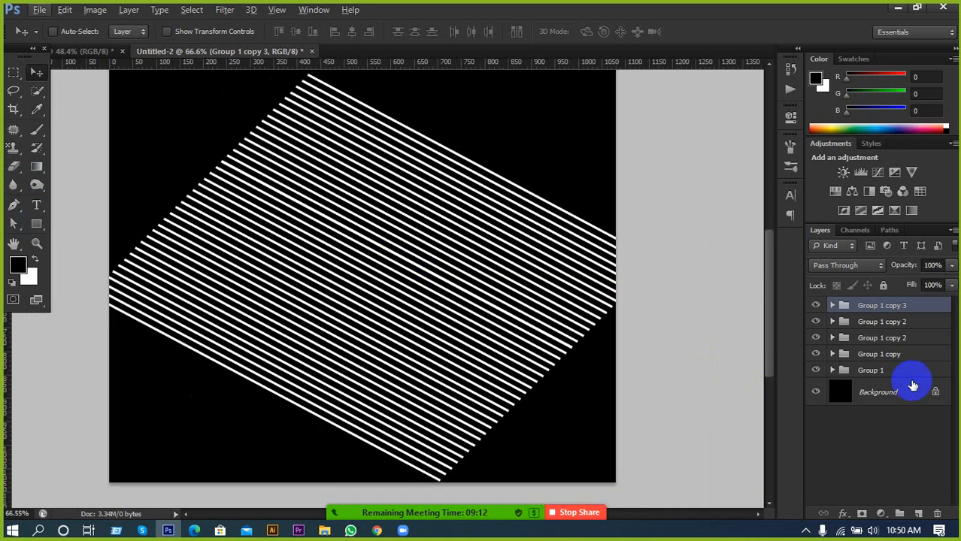
pyautogui.keyDown('shift'); pyautogui.click(890, 369); pyautogui.keyUp('shift')
pyautogui.rightClick(891, 323)
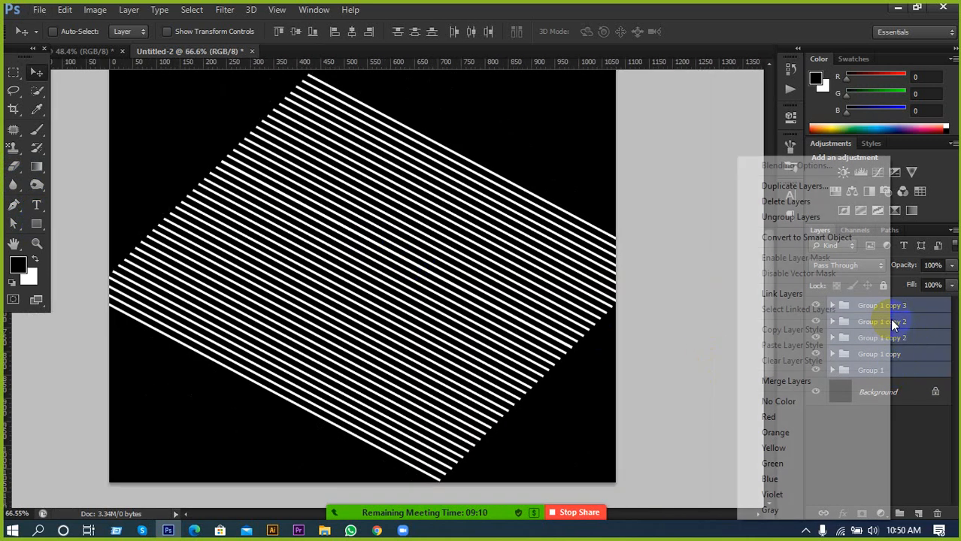
pyautogui.click(787, 381)
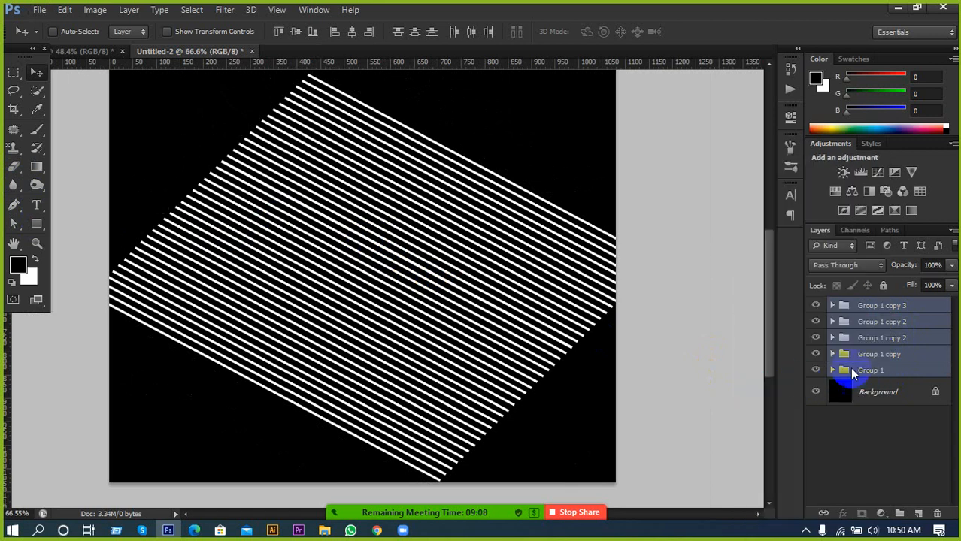
pyautogui.click(815, 311)
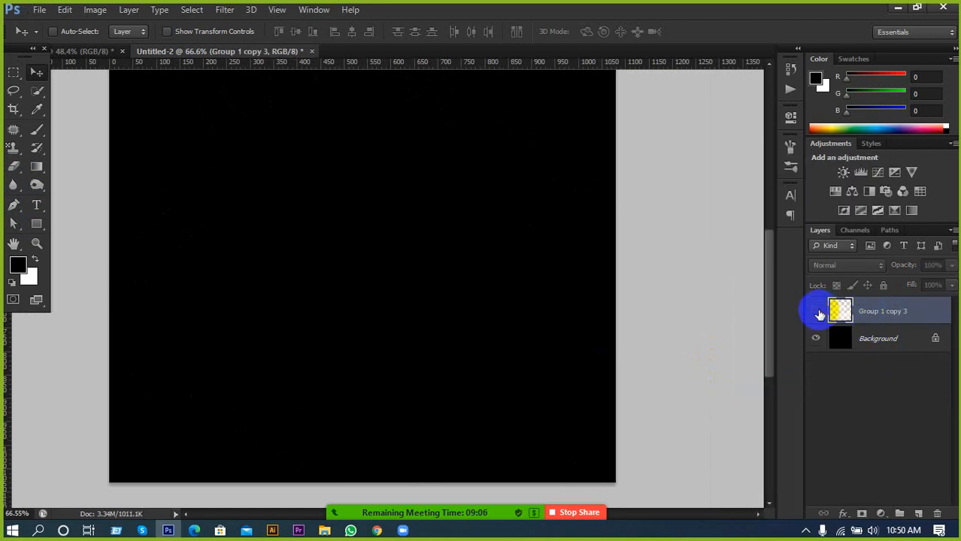
pyautogui.click(816, 311)
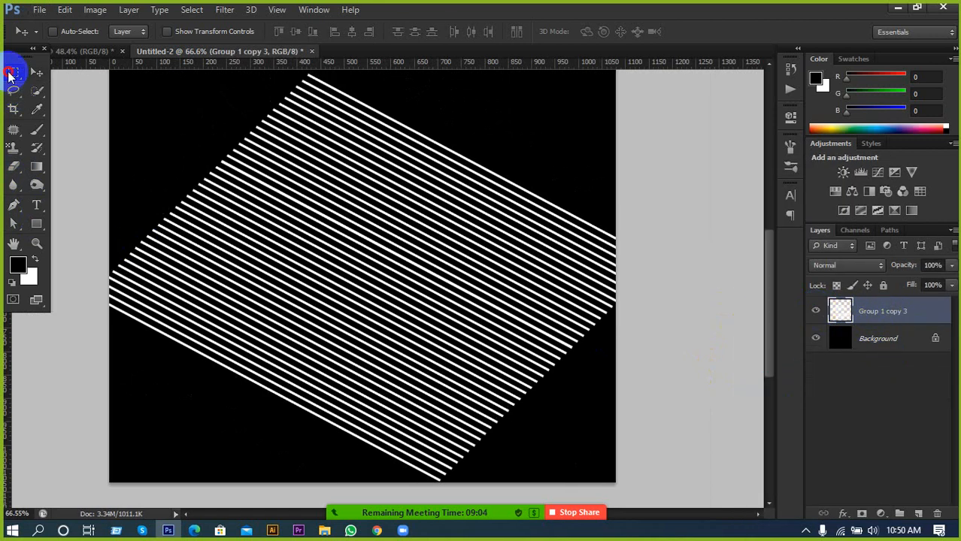
# Step: Make a circular selection about 610 px wide over the middle of the line pattern and invert it
pyautogui.moveTo(12, 75); pyautogui.dragTo(43, 81)
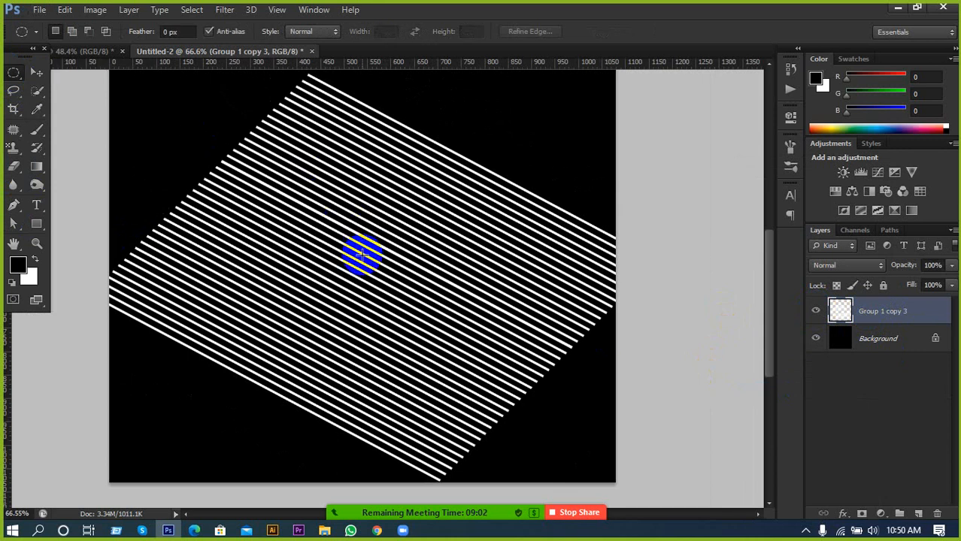
pyautogui.moveTo(363, 256); pyautogui.dragTo(507, 388)
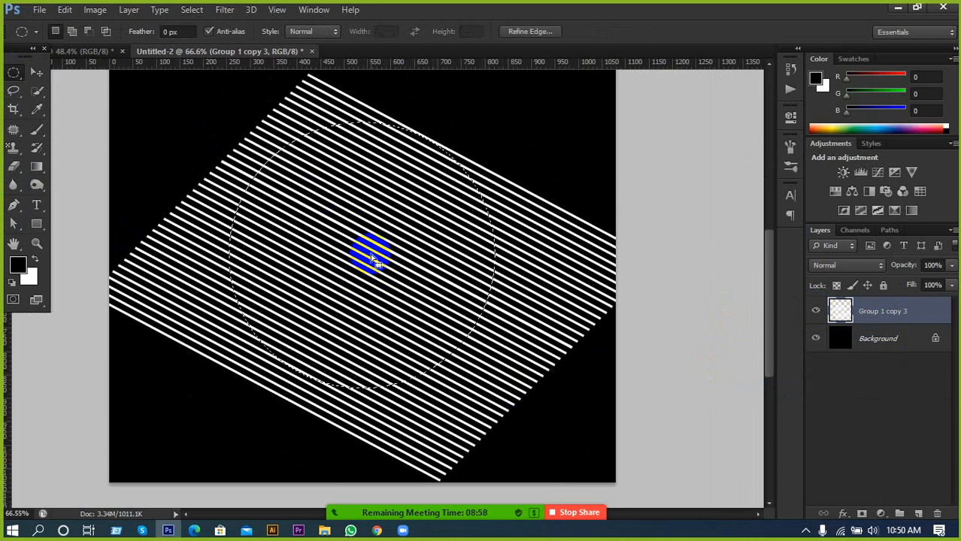
pyautogui.moveTo(372, 254); pyautogui.dragTo(365, 268)
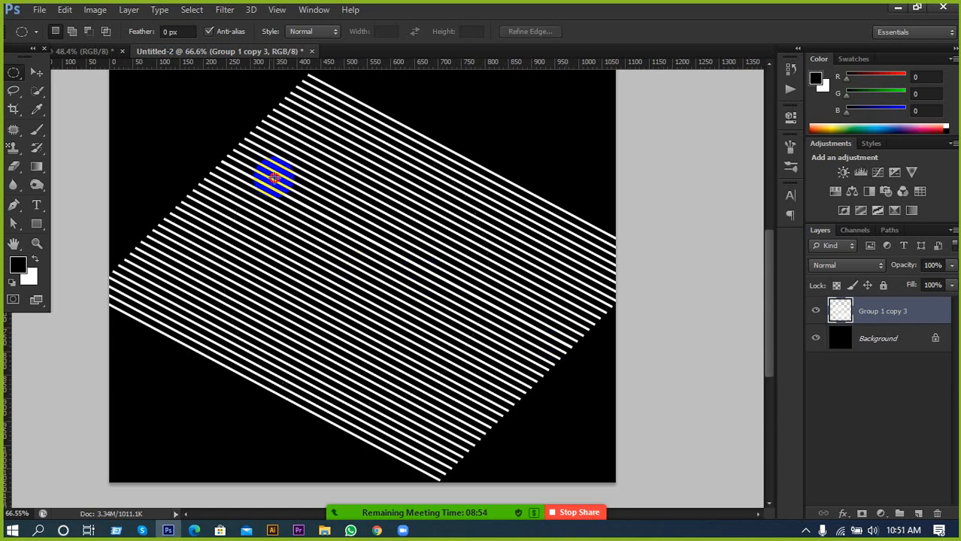
pyautogui.moveTo(272, 176); pyautogui.dragTo(551, 410)
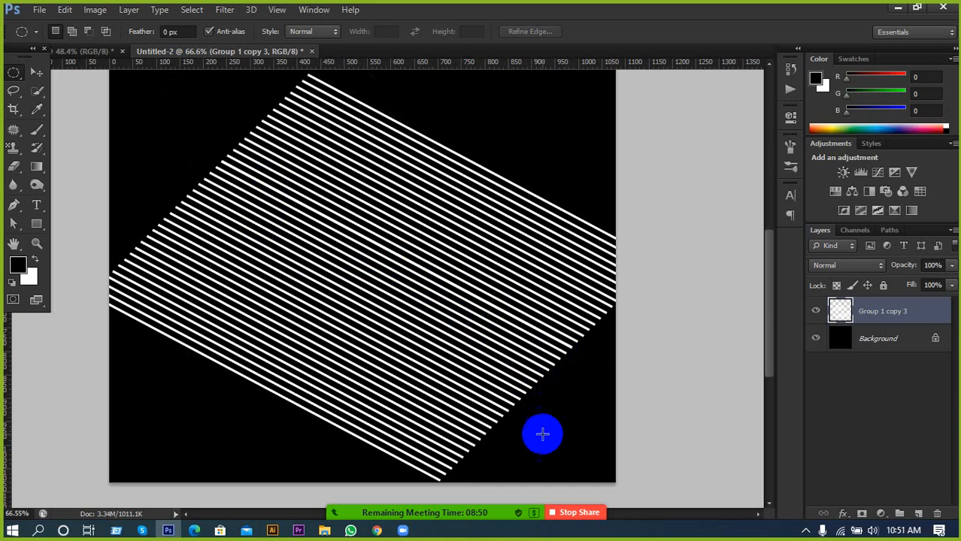
pyautogui.keyDown('ctrl'); pyautogui.click(844, 347); pyautogui.keyUp('ctrl')
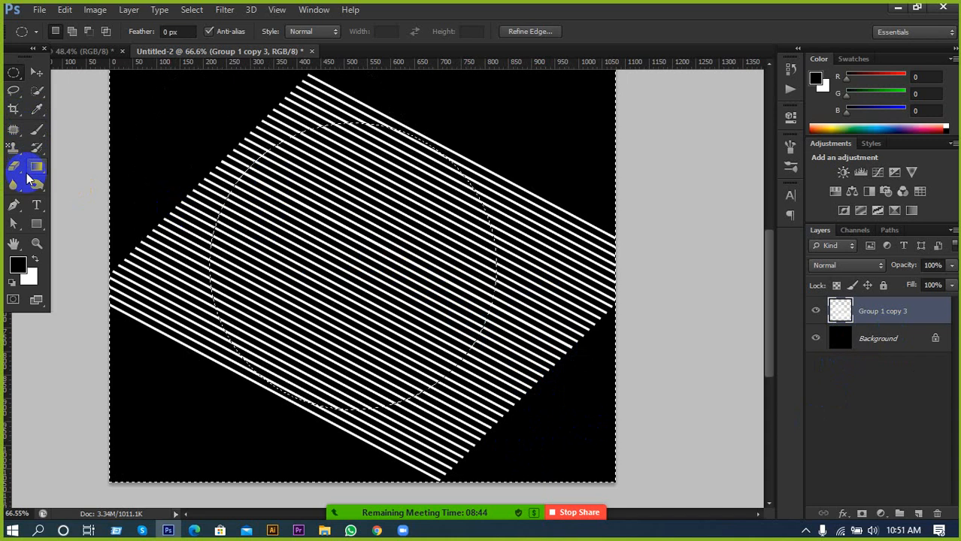
# Step: Enlarge the Eraser brush to 800 px and erase over the lines outside the circle
pyautogui.click(13, 167)
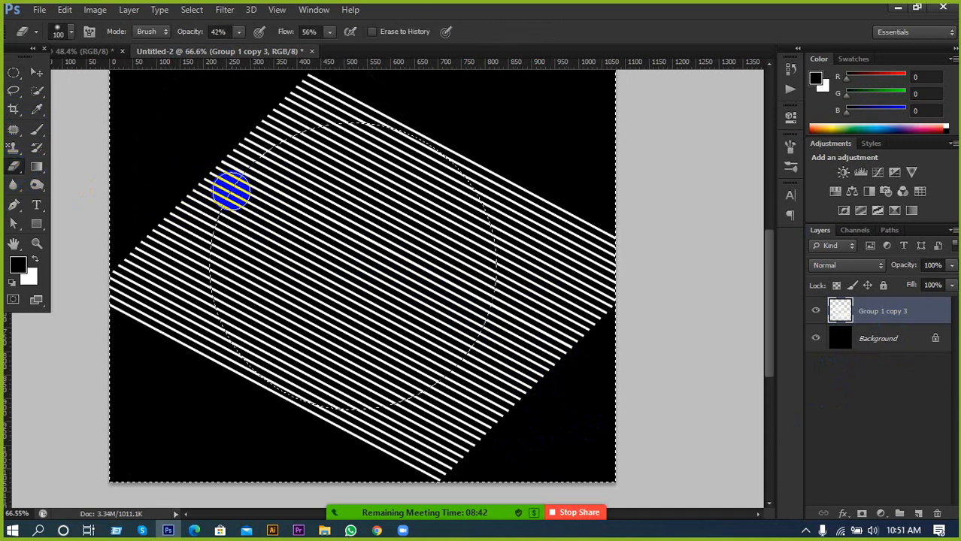
pyautogui.hotkey('ctrl', '-')
pyautogui.press(']')
pyautogui.press(']')
pyautogui.press(']')
pyautogui.press(']')
pyautogui.press(']')
pyautogui.press(']')
pyautogui.press(']')
pyautogui.press(']')
pyautogui.press(']')
pyautogui.press(']')
pyautogui.press(']')
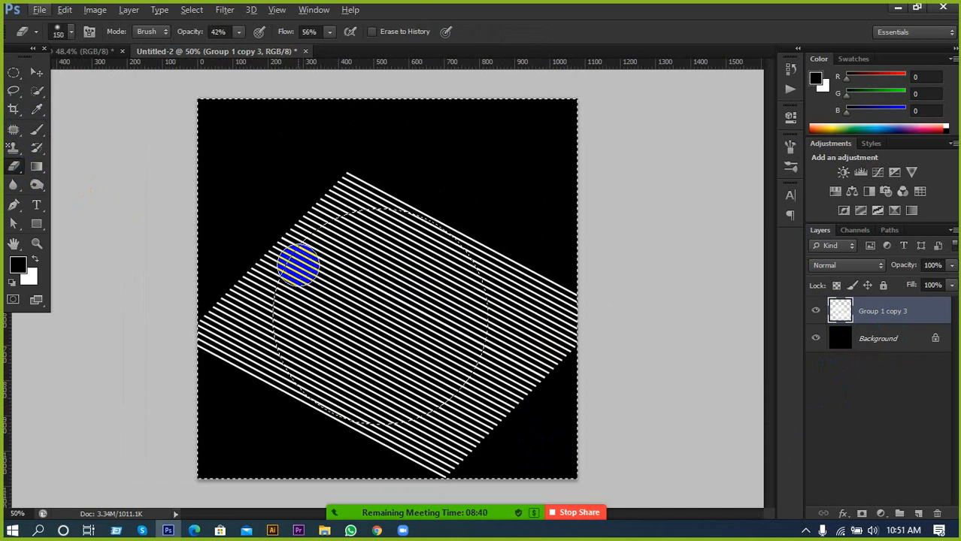
pyautogui.moveTo(287, 247)
pyautogui.mouseDown()
pyautogui.moveTo(435, 187)
pyautogui.moveTo(208, 232)
pyautogui.moveTo(461, 418)
pyautogui.moveTo(564, 376)
pyautogui.moveTo(337, 163)
pyautogui.moveTo(284, 163)
pyautogui.mouseUp()
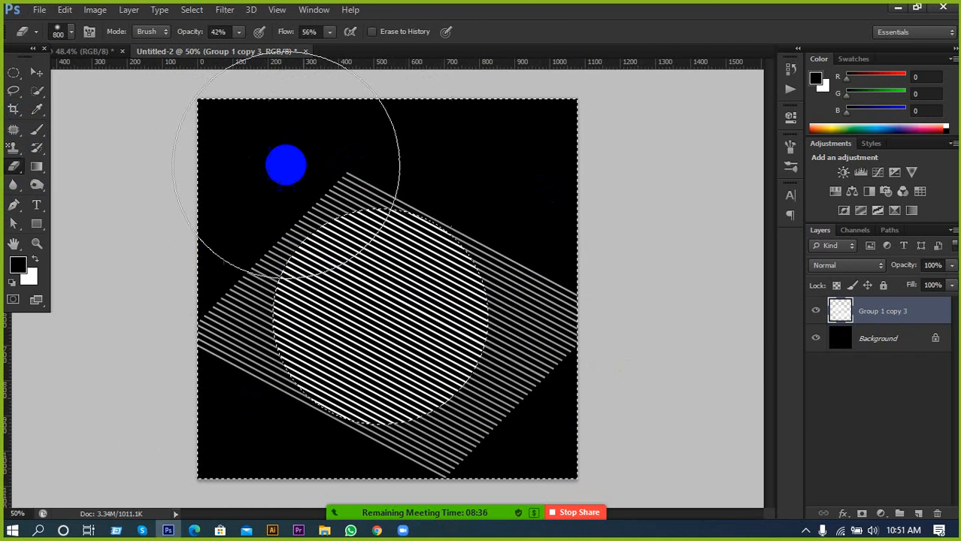
# Step: Set the Eraser to 99% hardness with 100% opacity and flow, remove the remaining lines outside the circle, and deselect
pyautogui.click(66, 32)
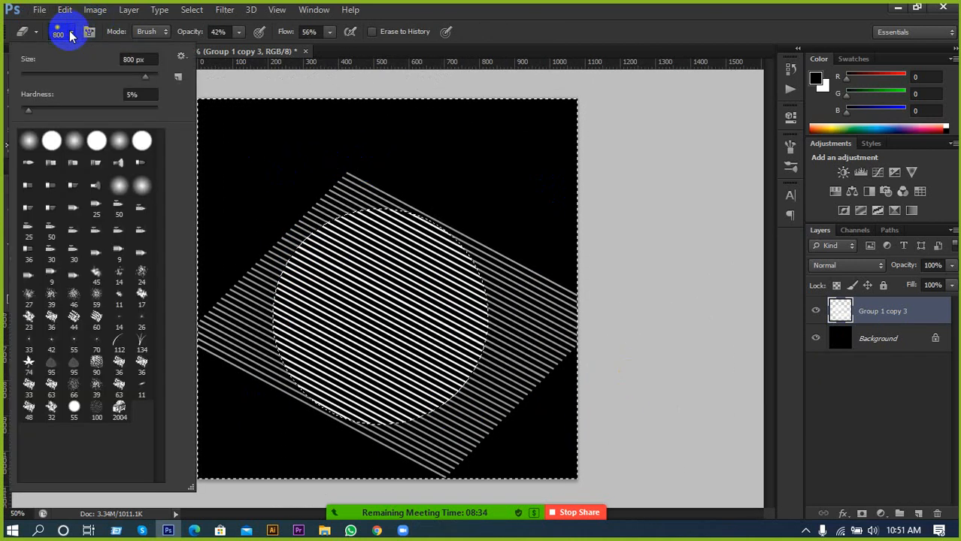
pyautogui.moveTo(44, 109); pyautogui.dragTo(158, 114)
pyautogui.click(239, 34)
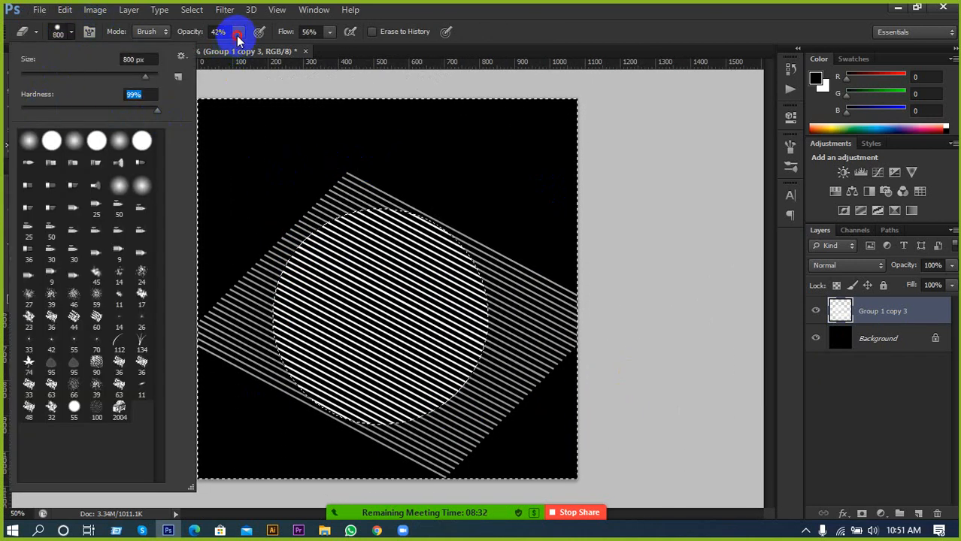
pyautogui.moveTo(230, 53)
pyautogui.mouseDown()
pyautogui.moveTo(374, 54)
pyautogui.moveTo(536, 26)
pyautogui.mouseUp()
pyautogui.click(328, 32)
pyautogui.moveTo(197, 189)
pyautogui.mouseDown()
pyautogui.moveTo(462, 192)
pyautogui.moveTo(463, 250)
pyautogui.moveTo(223, 265)
pyautogui.moveTo(627, 447)
pyautogui.moveTo(327, 453)
pyautogui.moveTo(571, 273)
pyautogui.moveTo(354, 202)
pyautogui.moveTo(224, 173)
pyautogui.moveTo(225, 214)
pyautogui.mouseUp()
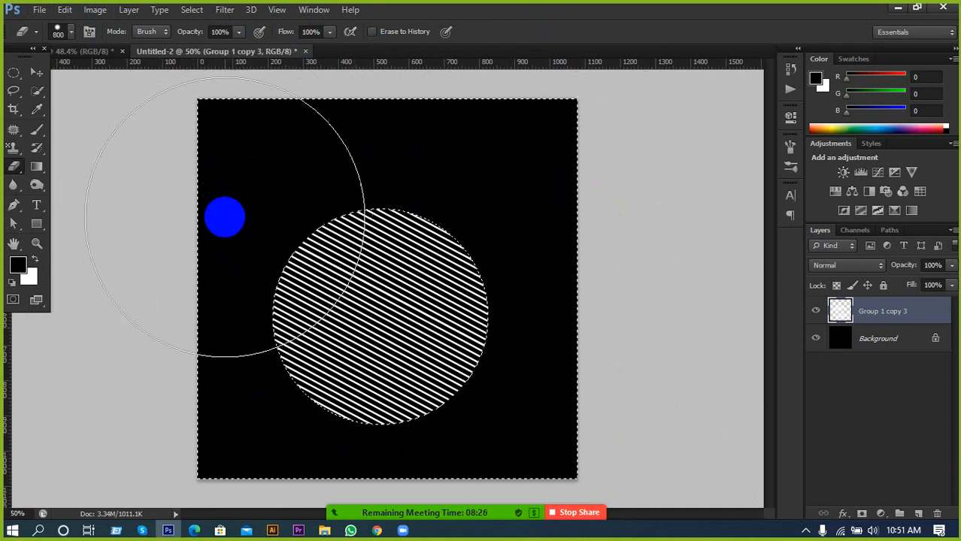
pyautogui.hotkey('ctrl', 'd')
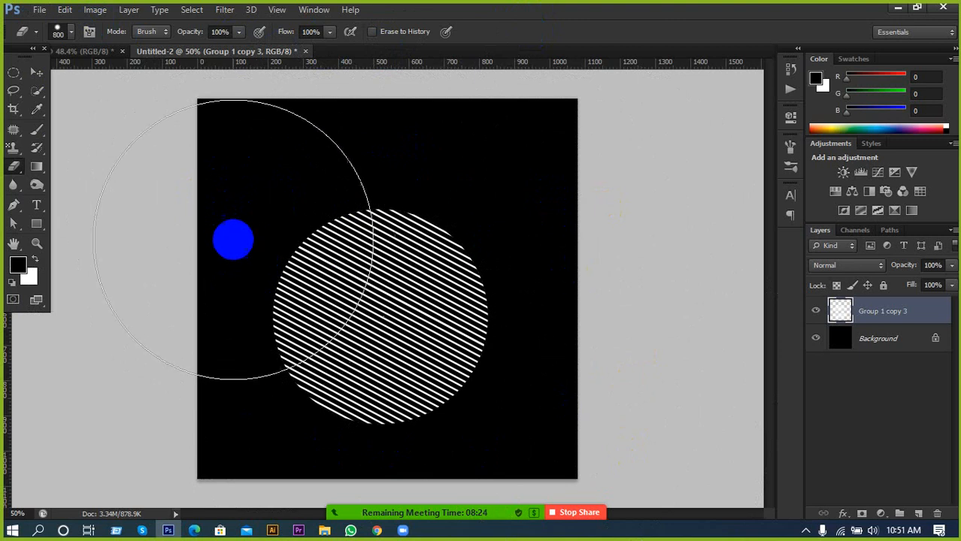
# Step: Bring the striped circle into the fashion sale post, scaled to 74.26% and rotated 9.15° over the photo
pyautogui.click(36, 73)
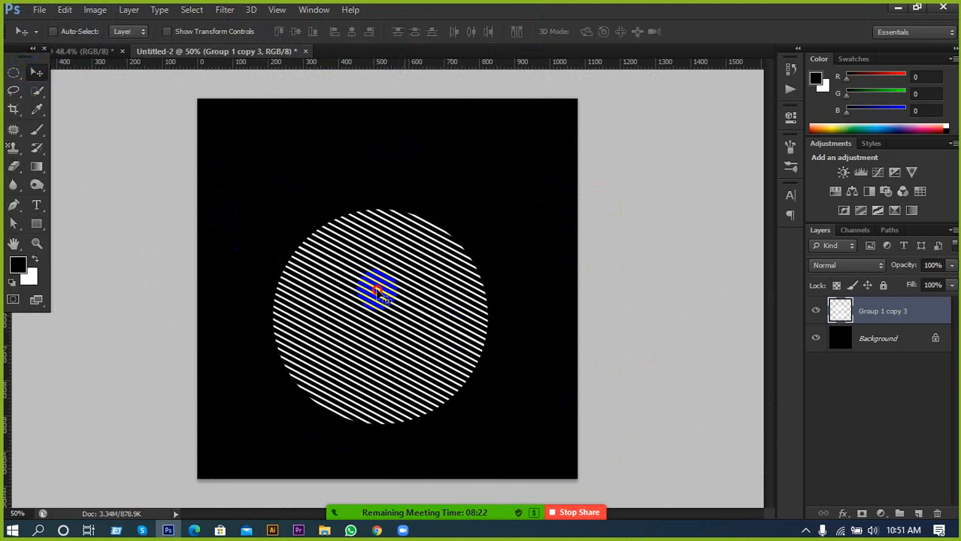
pyautogui.moveTo(390, 308); pyautogui.dragTo(380, 239)
pyautogui.hotkey('ctrl', 't')
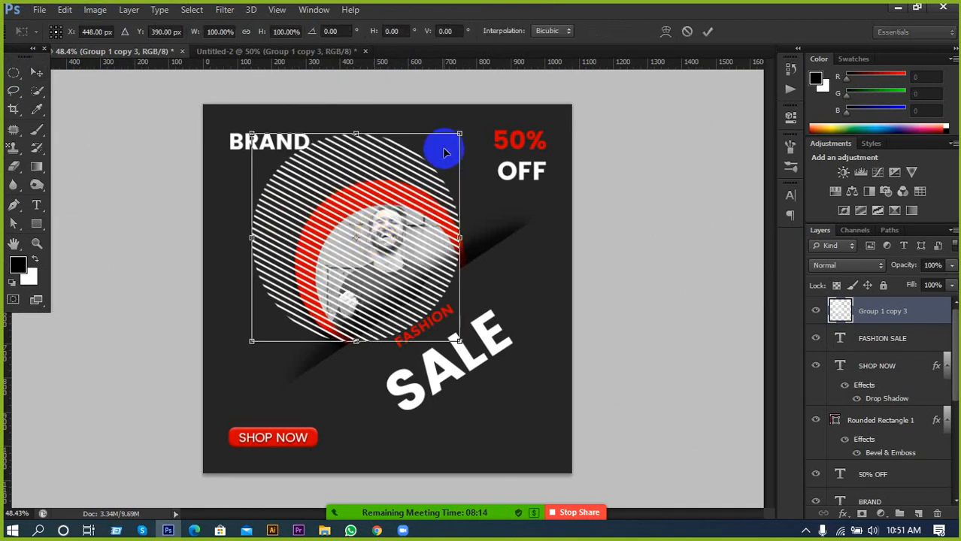
pyautogui.moveTo(460, 134); pyautogui.dragTo(439, 160)
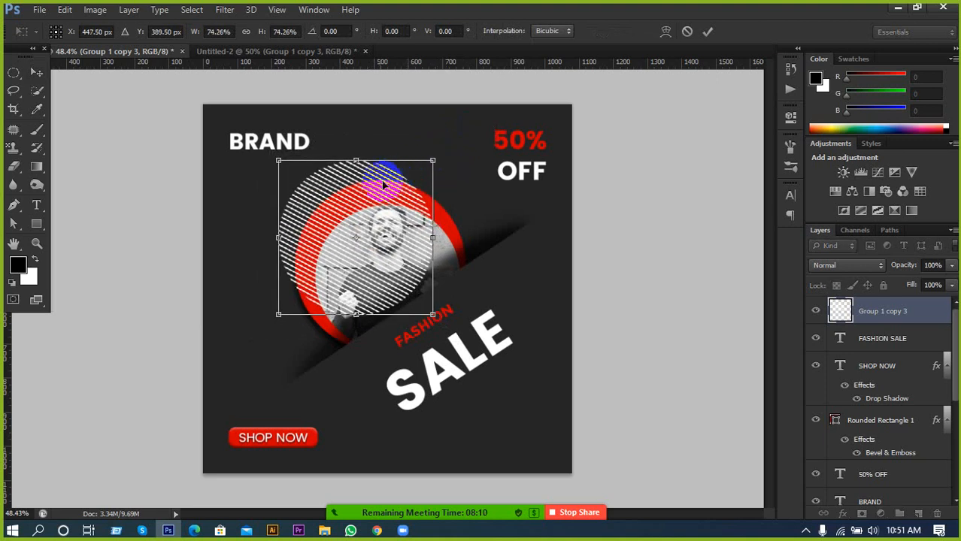
pyautogui.moveTo(379, 187); pyautogui.dragTo(383, 193)
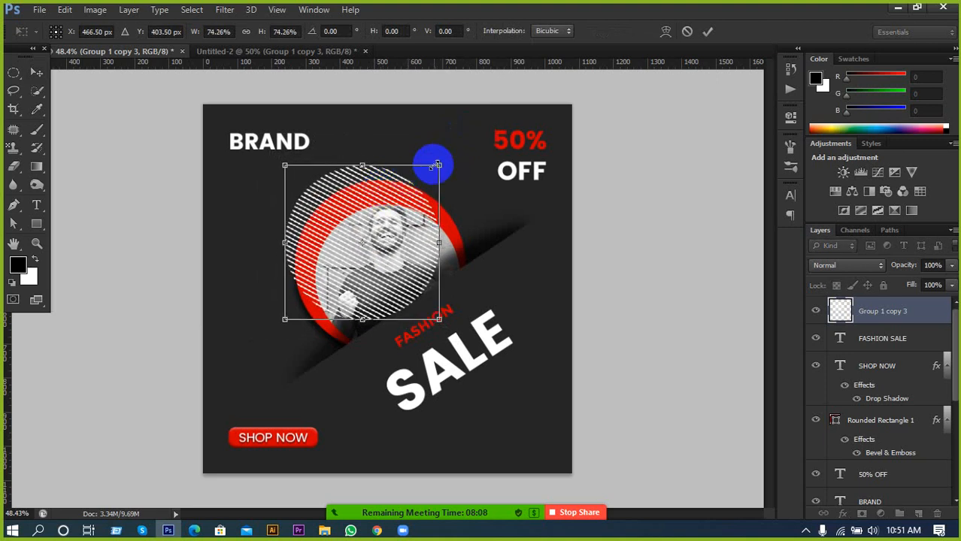
pyautogui.moveTo(453, 159); pyautogui.dragTo(460, 173)
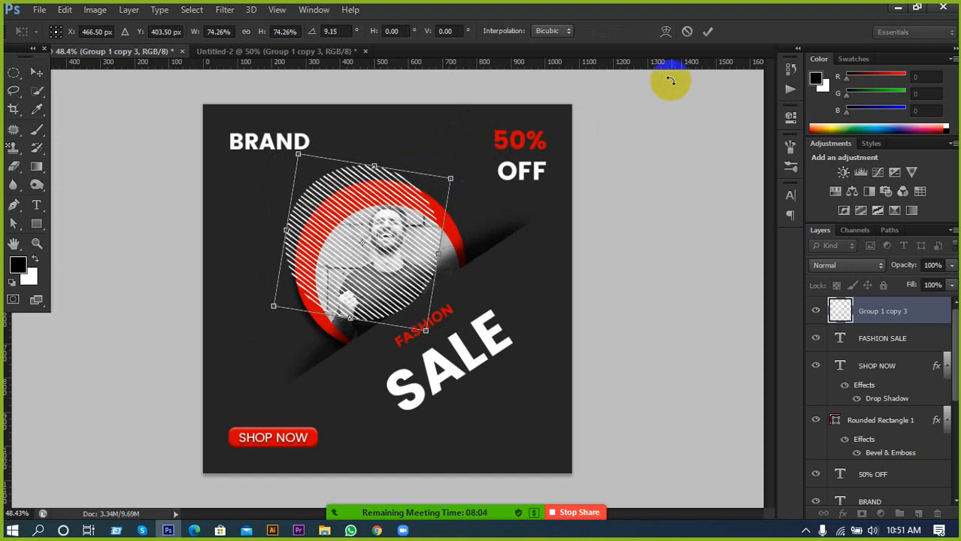
pyautogui.click(711, 30)
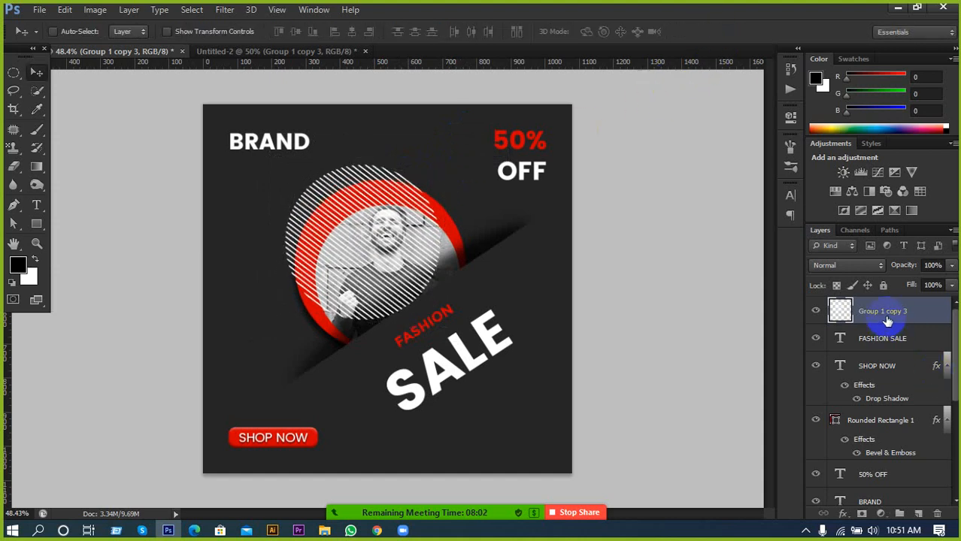
# Step: Reorder the striped circle's layer to sit directly below Ellipse 1, behind the red circle and photo
pyautogui.moveTo(887, 321); pyautogui.dragTo(915, 463)
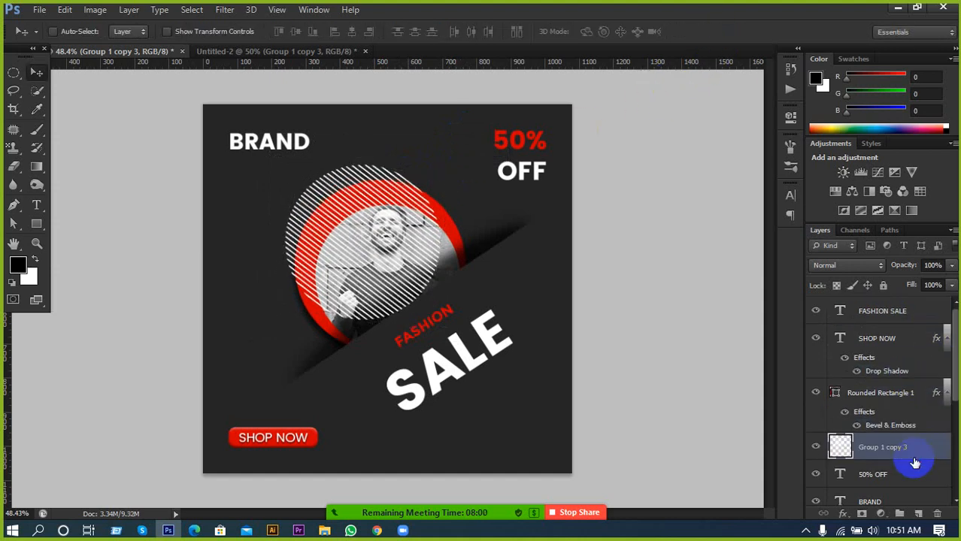
pyautogui.scroll(-4, 914, 459)
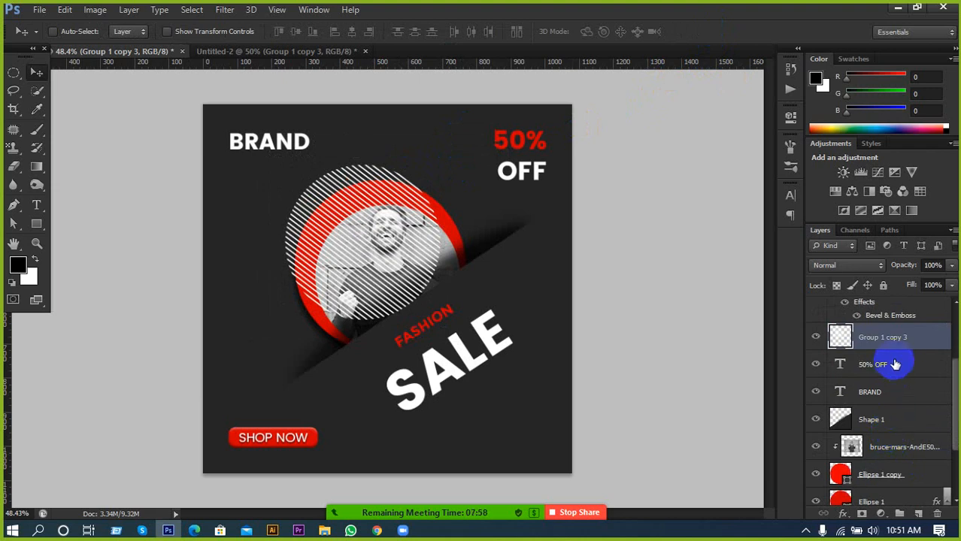
pyautogui.scroll(-1, 895, 368)
pyautogui.moveTo(908, 322); pyautogui.dragTo(914, 496)
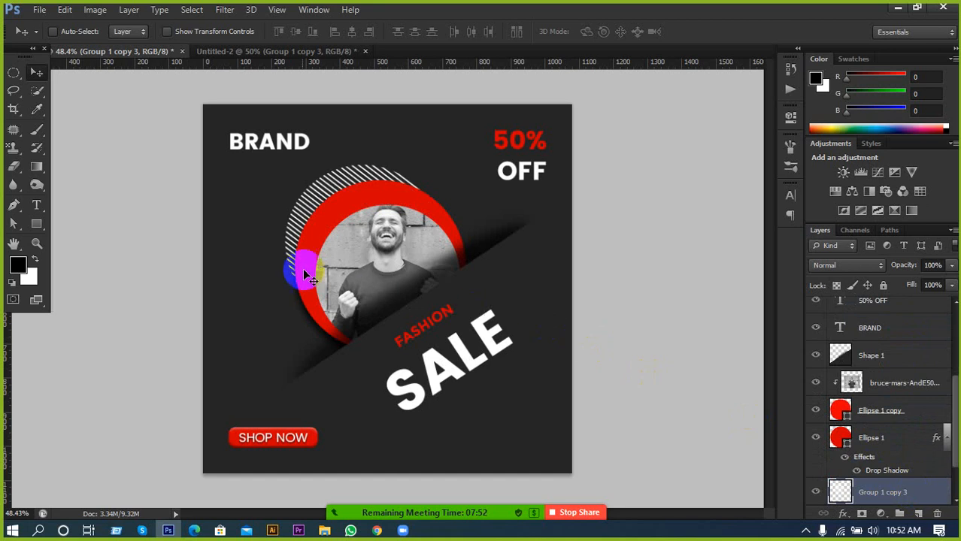
# Step: Rotate the striped circle another 6.11° and shift it about 12 px right and 13 px down behind the red ring
pyautogui.scroll(-1, 255, 242)
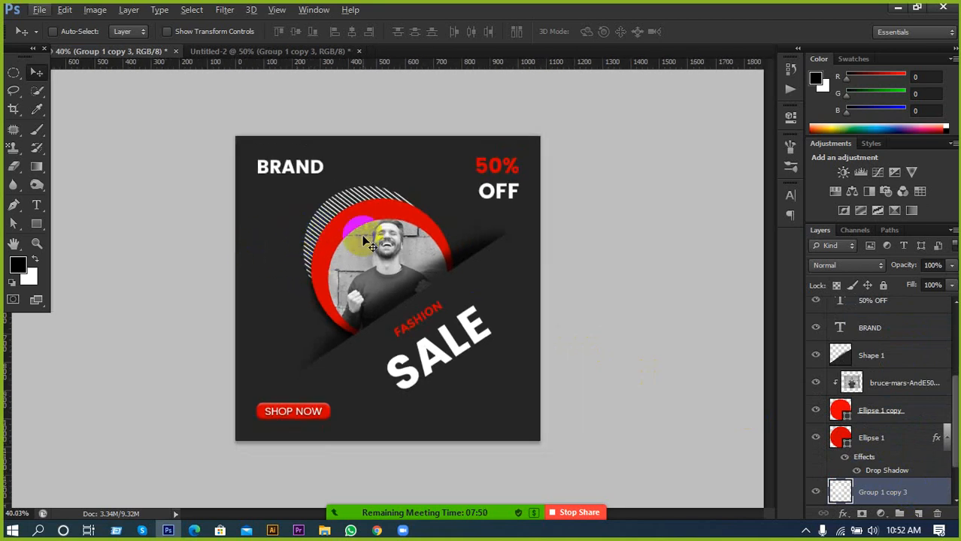
pyautogui.hotkey('ctrl', 't')
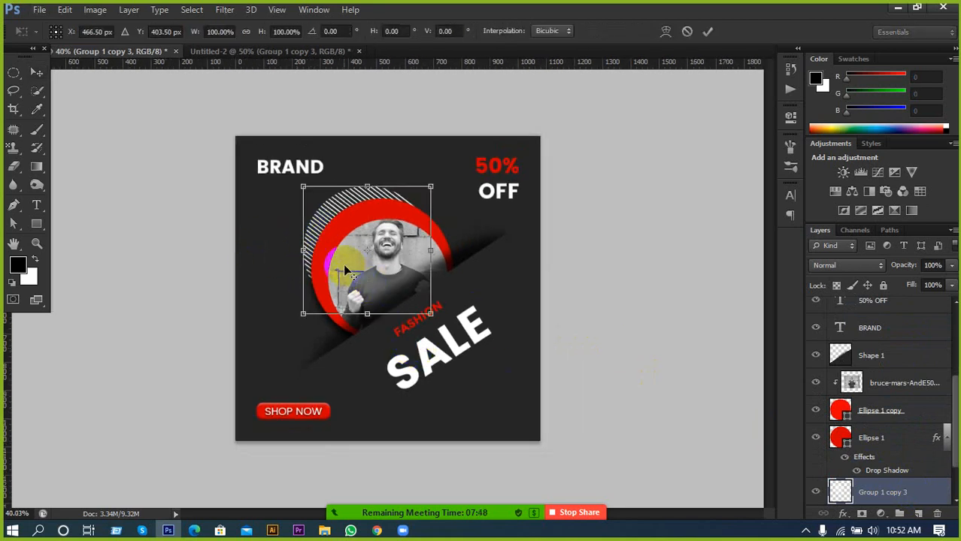
pyautogui.scroll(1, 342, 264)
pyautogui.moveTo(448, 154); pyautogui.dragTo(464, 160)
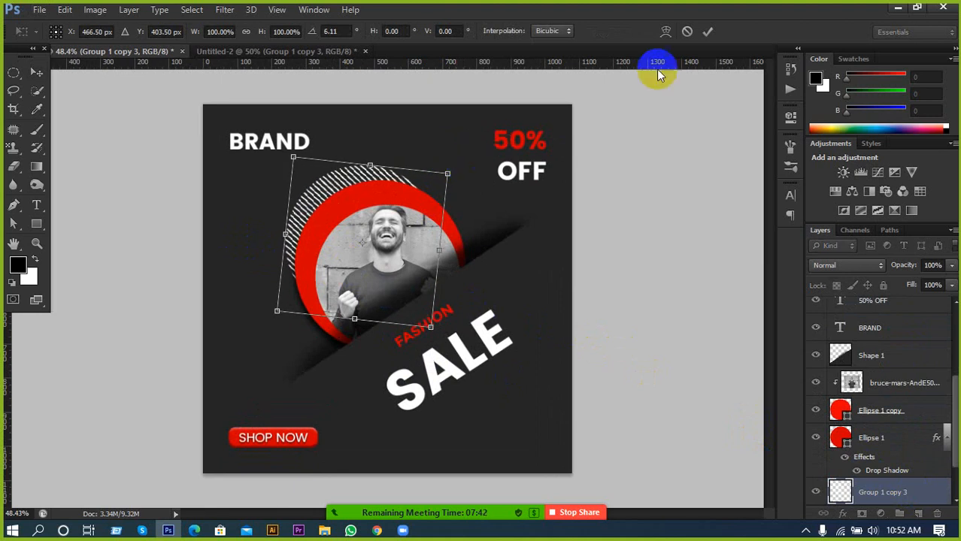
pyautogui.click(707, 31)
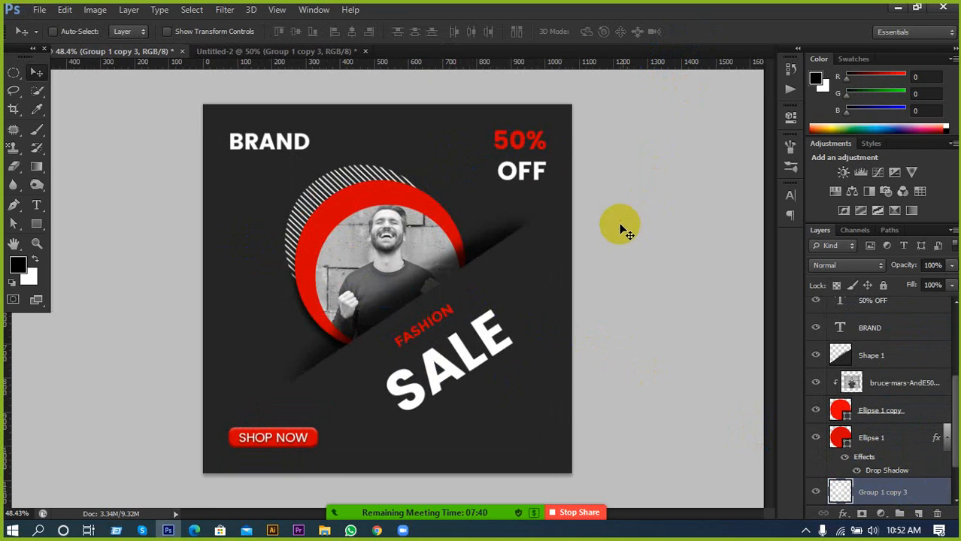
pyautogui.scroll(-4, 565, 263)
pyautogui.scroll(4, 472, 309)
pyautogui.moveTo(329, 191); pyautogui.dragTo(330, 194)
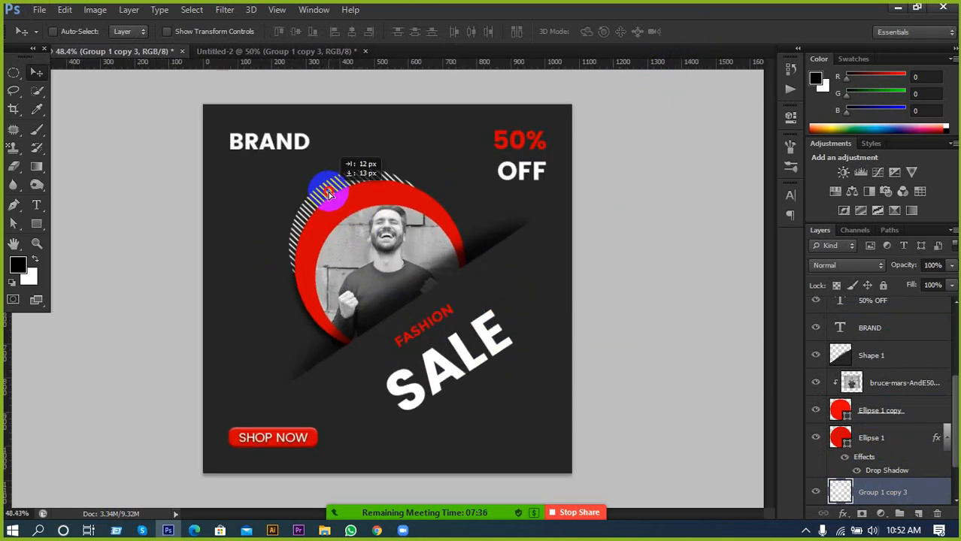
# Step: Group the SHOP NOW text with Rounded Rectangle 1 and name the group "Shop Now"
pyautogui.scroll(-2, 350, 227)
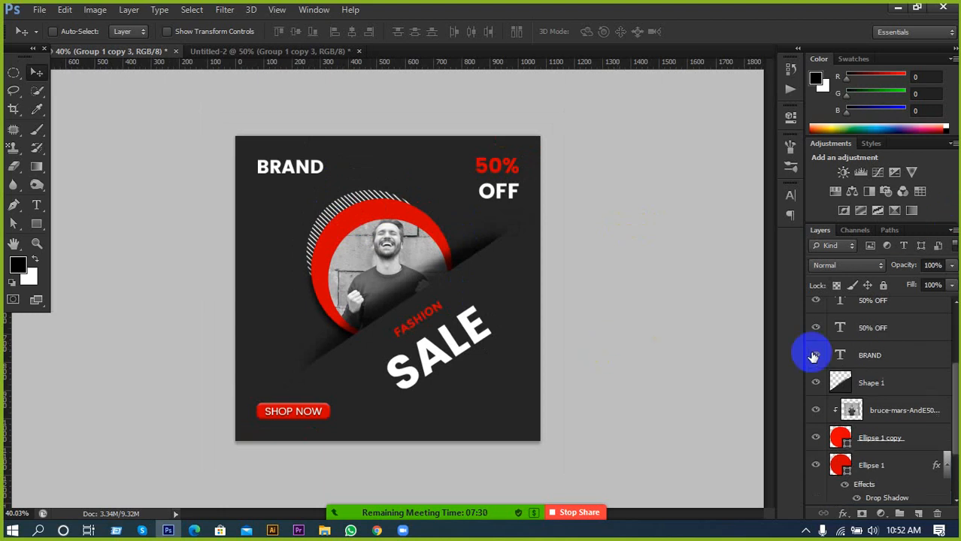
pyautogui.scroll(5, 887, 361)
pyautogui.click(894, 316)
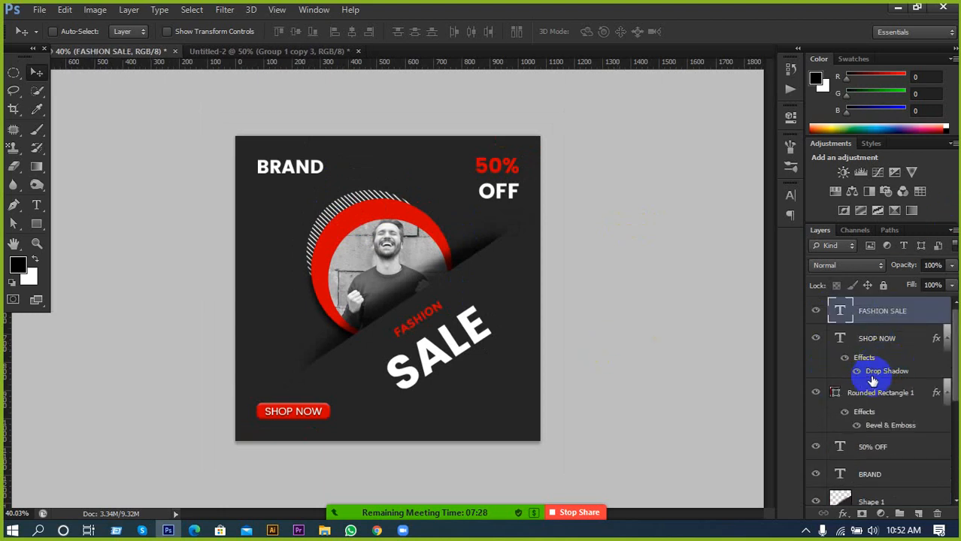
pyautogui.keyDown('shift'); pyautogui.click(860, 342); pyautogui.keyUp('shift')
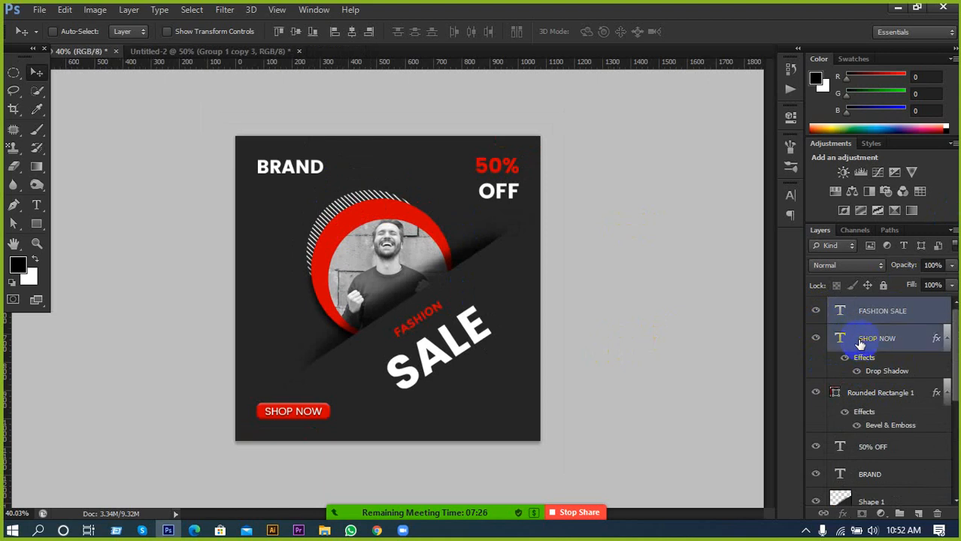
pyautogui.click(893, 349)
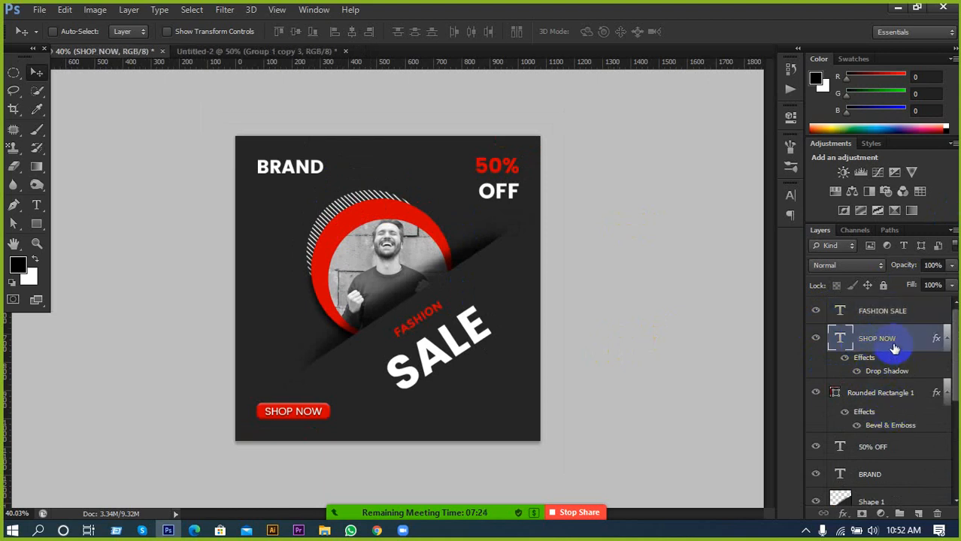
pyautogui.keyDown('shift'); pyautogui.click(893, 392); pyautogui.keyUp('shift')
pyautogui.hotkey('ctrl', 'g')
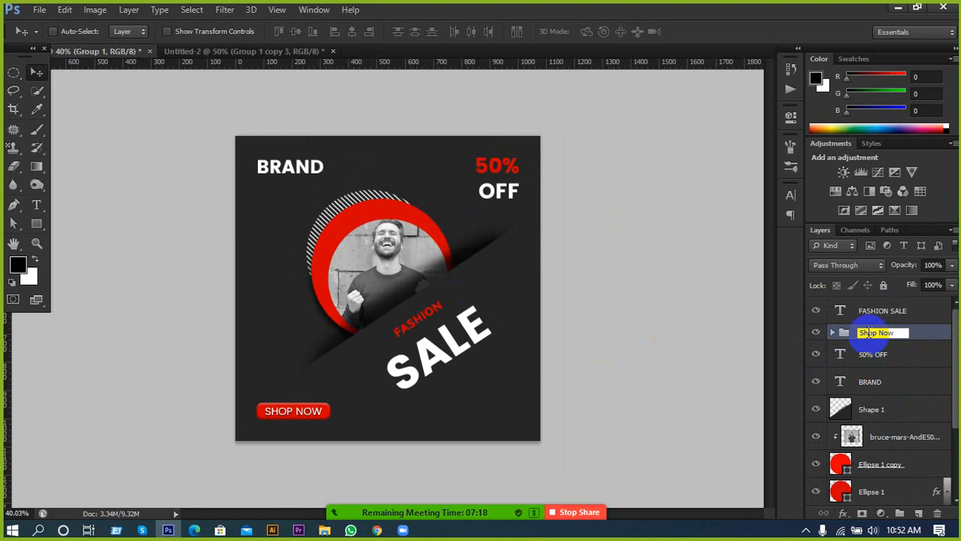
pyautogui.click(882, 318)
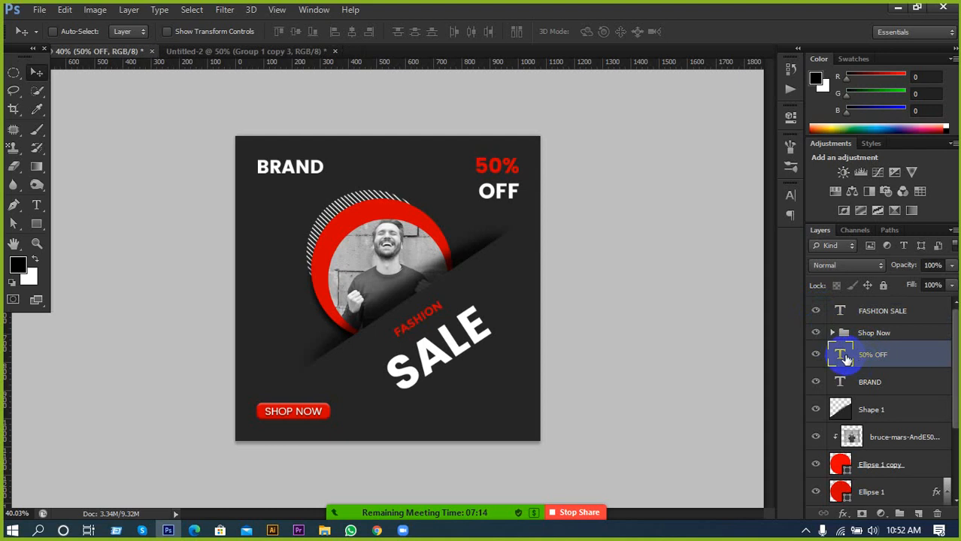
# Step: Group the FASHION SALE, 50% OFF and BRAND text layers and name the group "Text"
pyautogui.click(815, 354)
pyautogui.click(815, 354)
pyautogui.keyDown('ctrl'); pyautogui.click(911, 312); pyautogui.keyUp('ctrl')
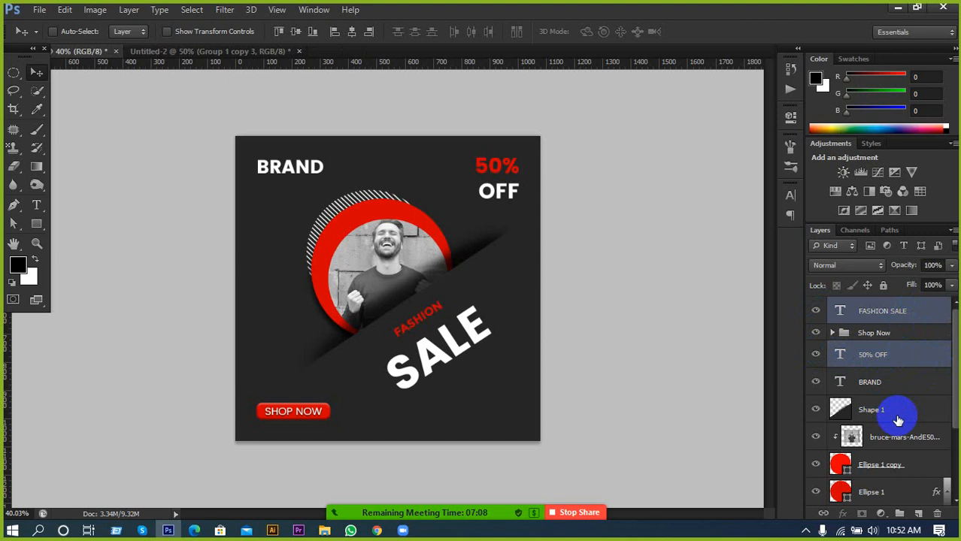
pyautogui.keyDown('ctrl'); pyautogui.click(889, 388); pyautogui.keyUp('ctrl')
pyautogui.scroll(-2, 923, 437)
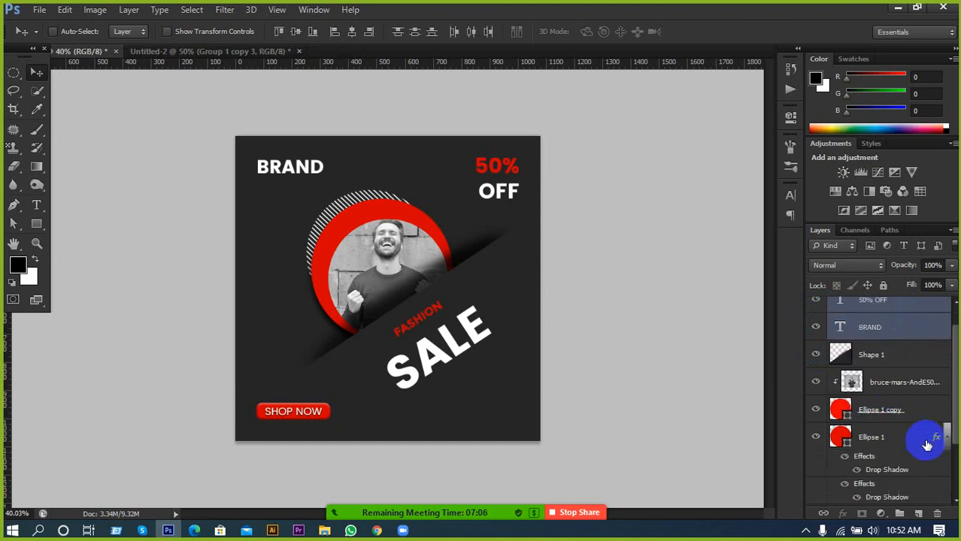
pyautogui.scroll(-2, 926, 444)
pyautogui.scroll(3, 928, 440)
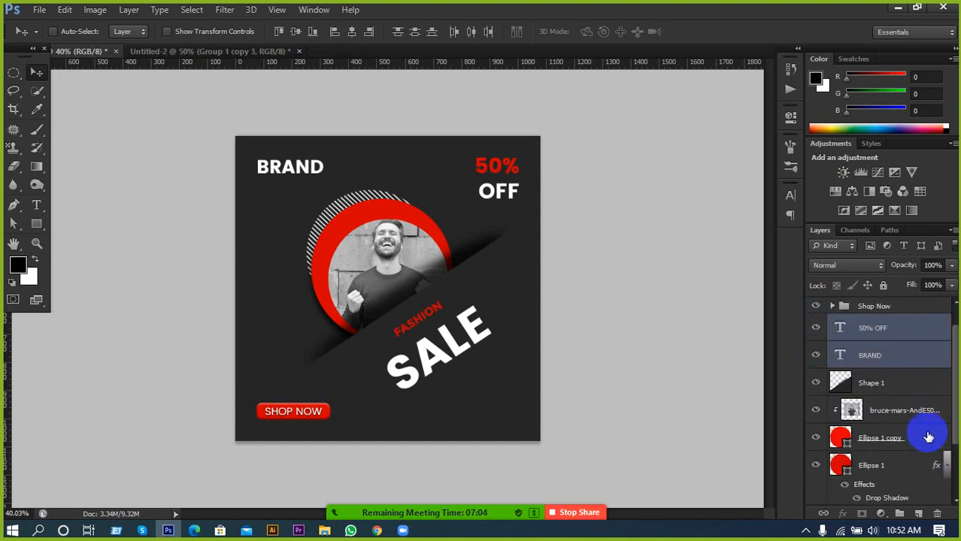
pyautogui.hotkey('ctrl', 'g')
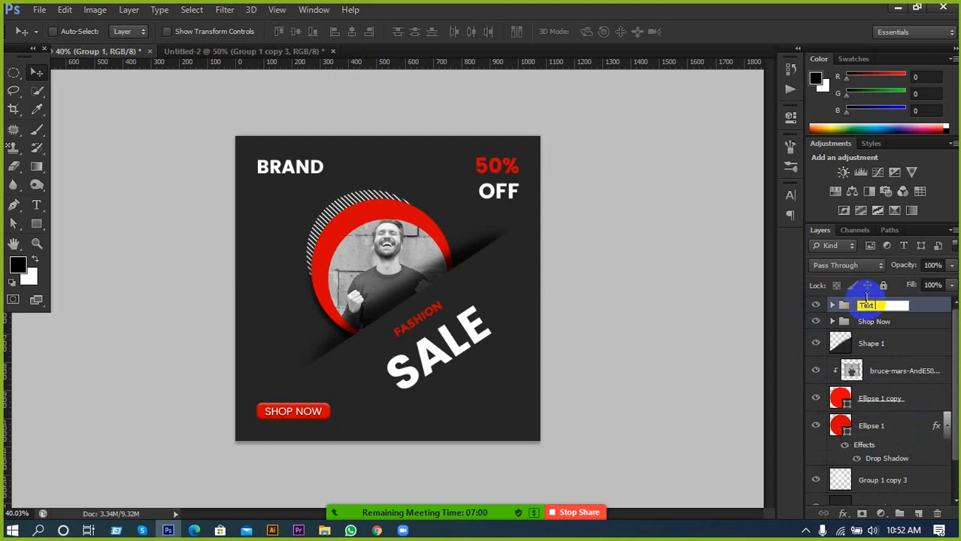
# Step: Group Shape 1, the clipped photo and both ellipse layers, naming the group "Image here"
pyautogui.click(866, 344)
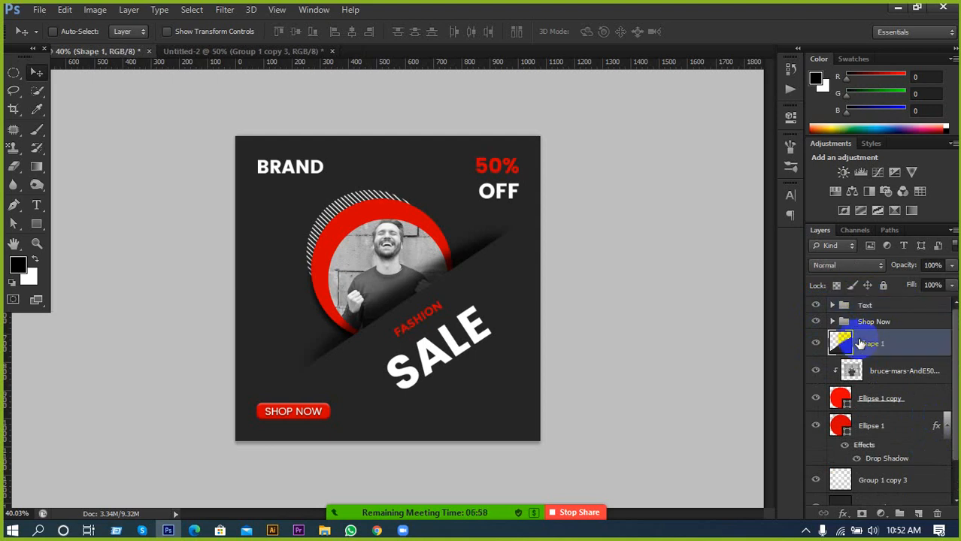
pyautogui.keyDown('shift'); pyautogui.click(881, 432); pyautogui.keyUp('shift')
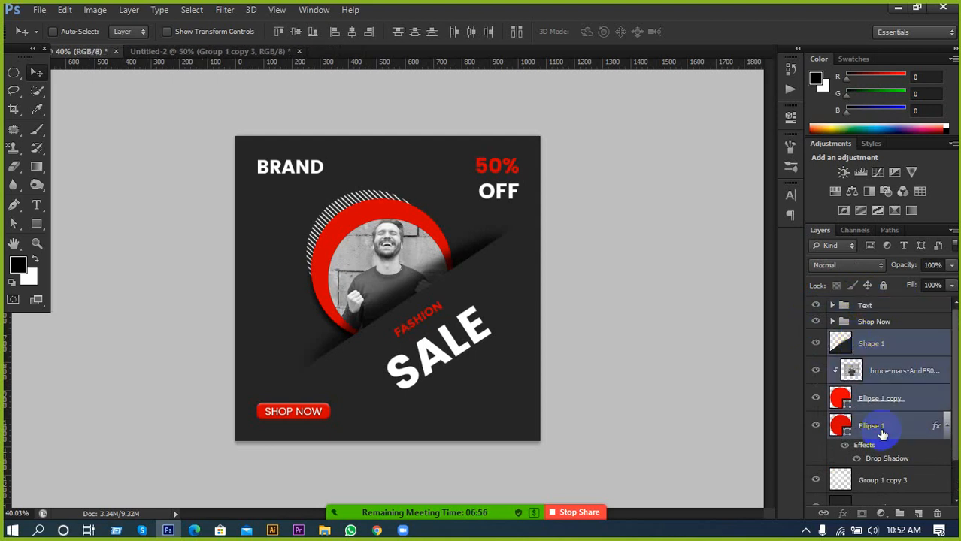
pyautogui.hotkey('ctrl', 'g')
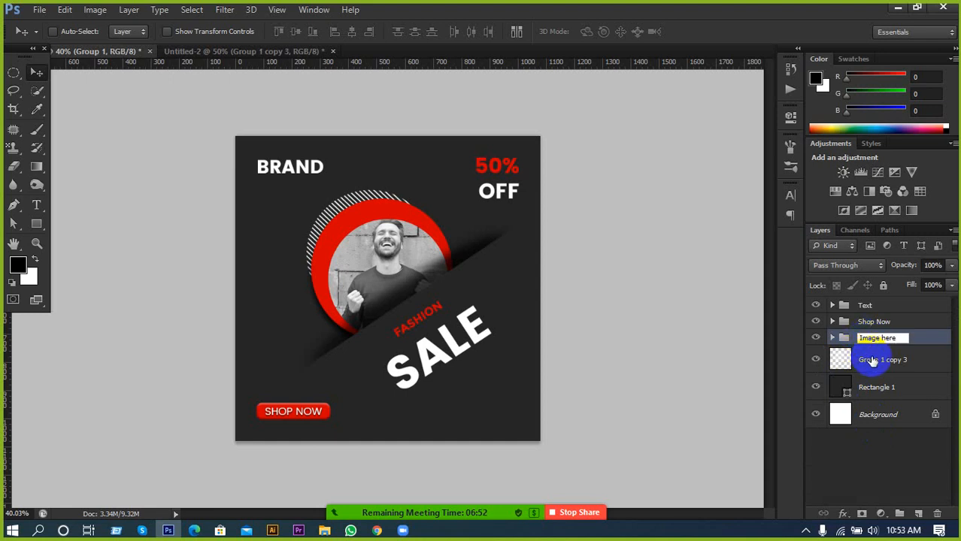
# Step: Group the striped circle layer with Rectangle 1 and name the group "Design"
pyautogui.click(872, 361)
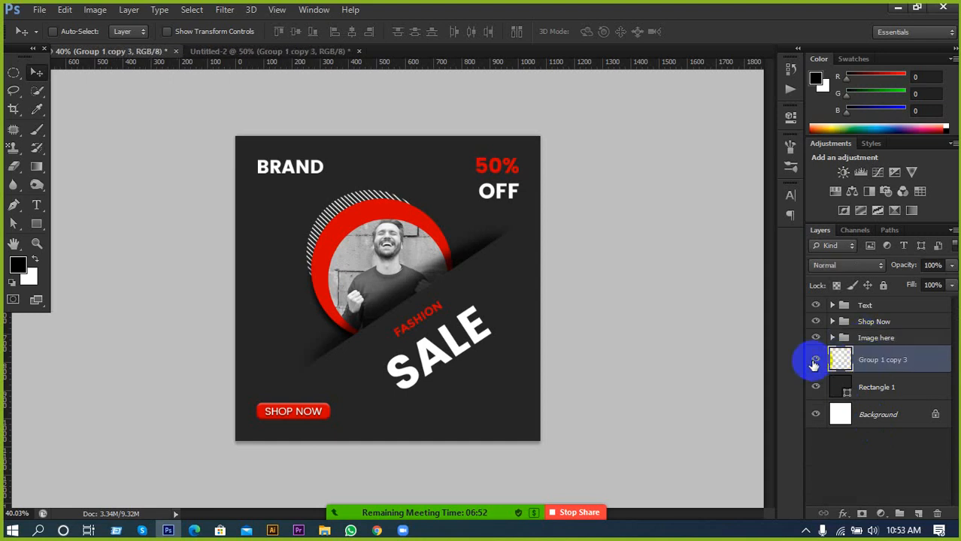
pyautogui.click(872, 388)
pyautogui.click(815, 387)
pyautogui.click(815, 386)
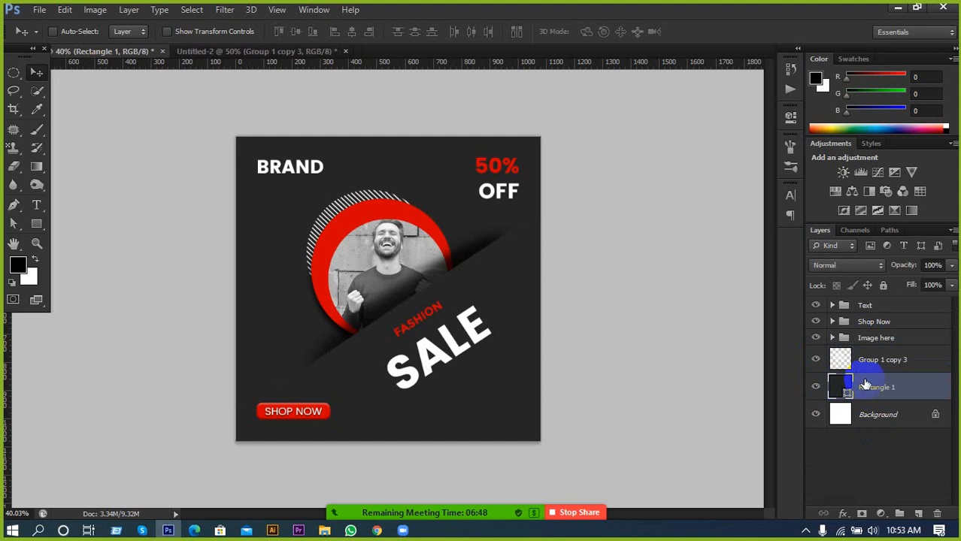
pyautogui.click(817, 387)
pyautogui.click(817, 386)
pyautogui.keyDown('shift'); pyautogui.click(883, 366); pyautogui.keyUp('shift')
pyautogui.hotkey('ctrl', 'g')
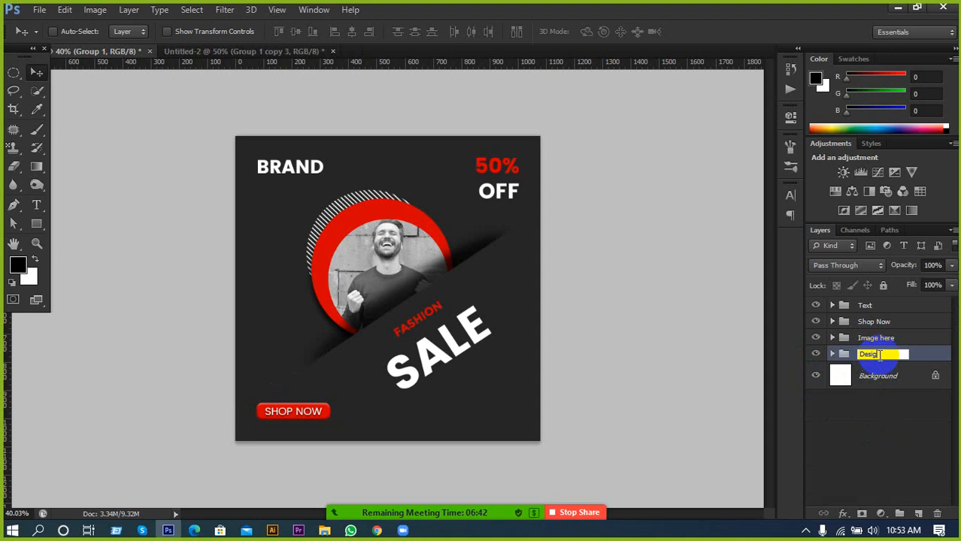
# Step: Delete the locked white Background layer beneath the Design group
pyautogui.click(897, 379)
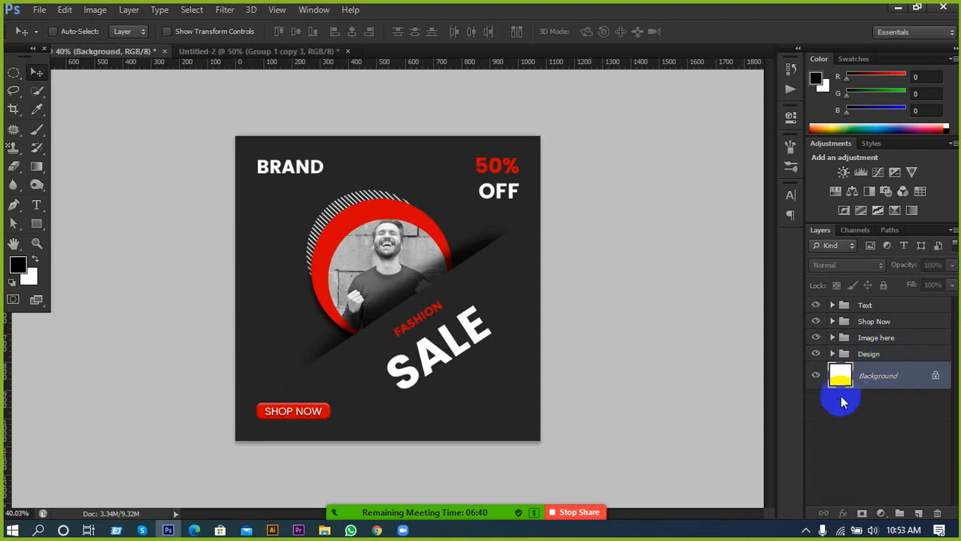
pyautogui.click(832, 354)
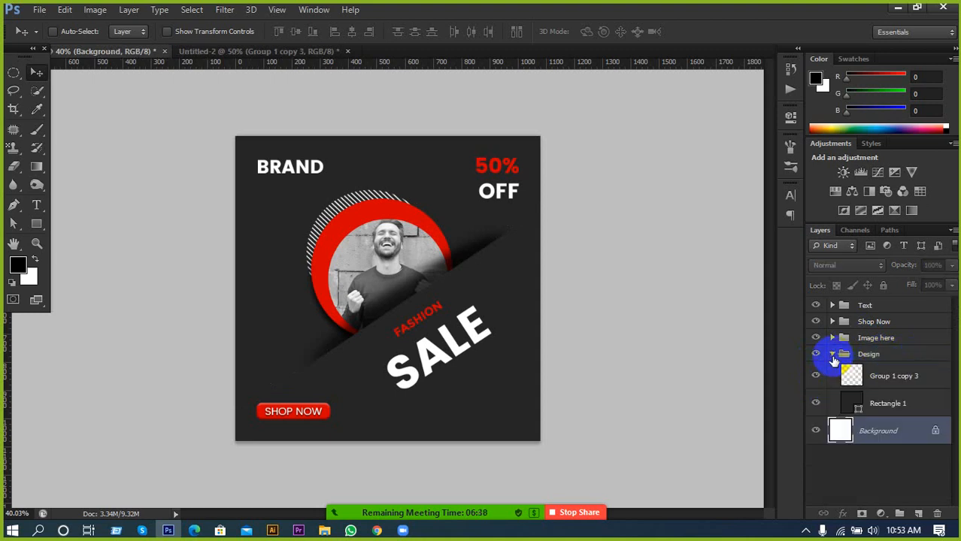
pyautogui.click(858, 401)
pyautogui.click(865, 431)
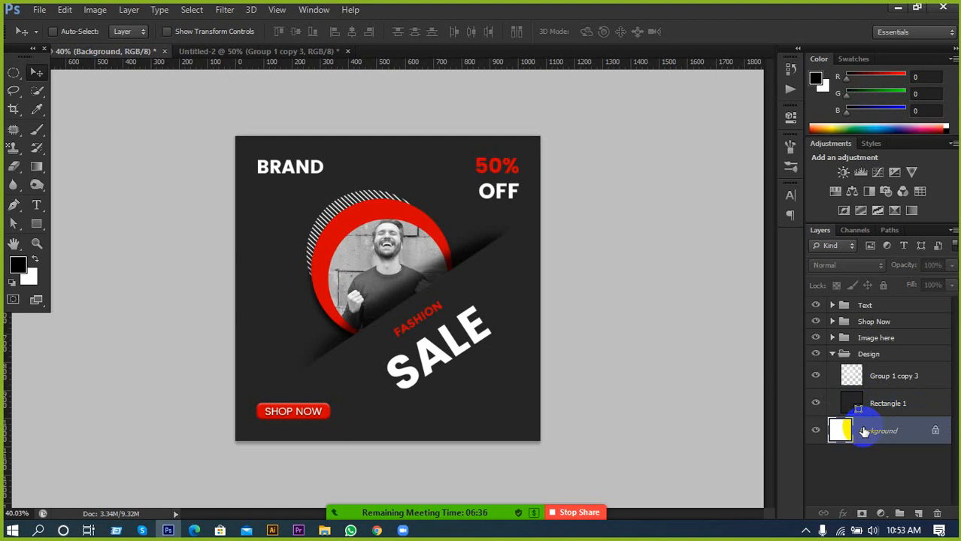
pyautogui.press('Delete')
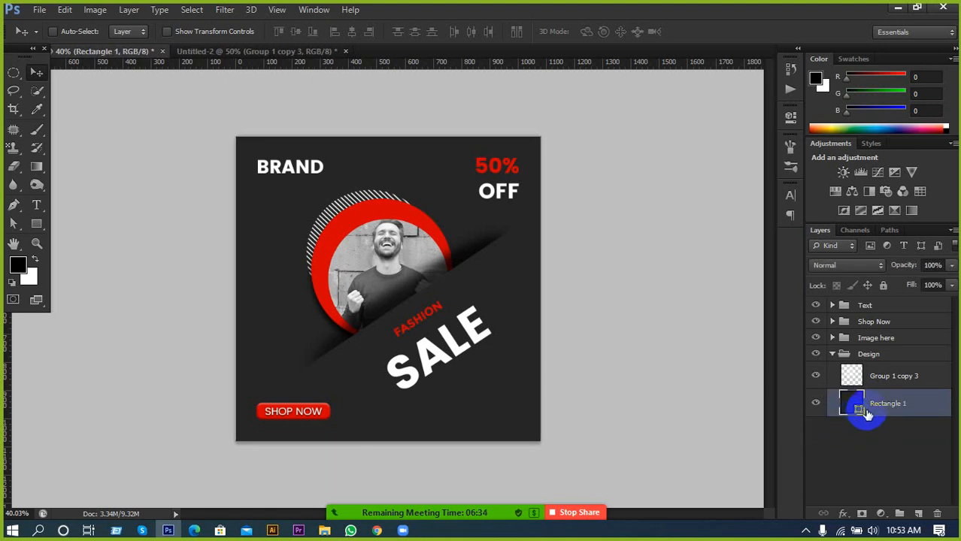
# Step: Collapse the Design group and rename it "Background"
pyautogui.click(892, 378)
pyautogui.click(832, 355)
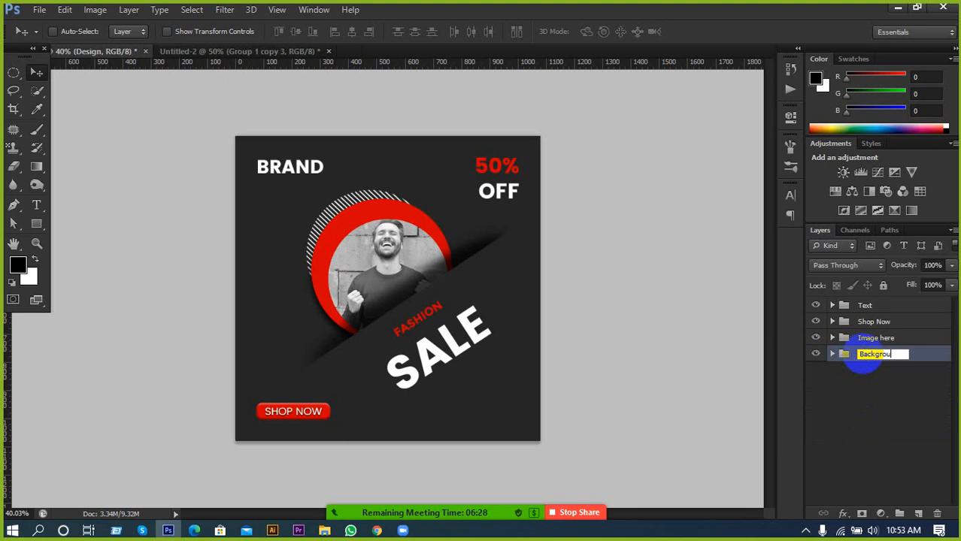
pyautogui.press('Return')
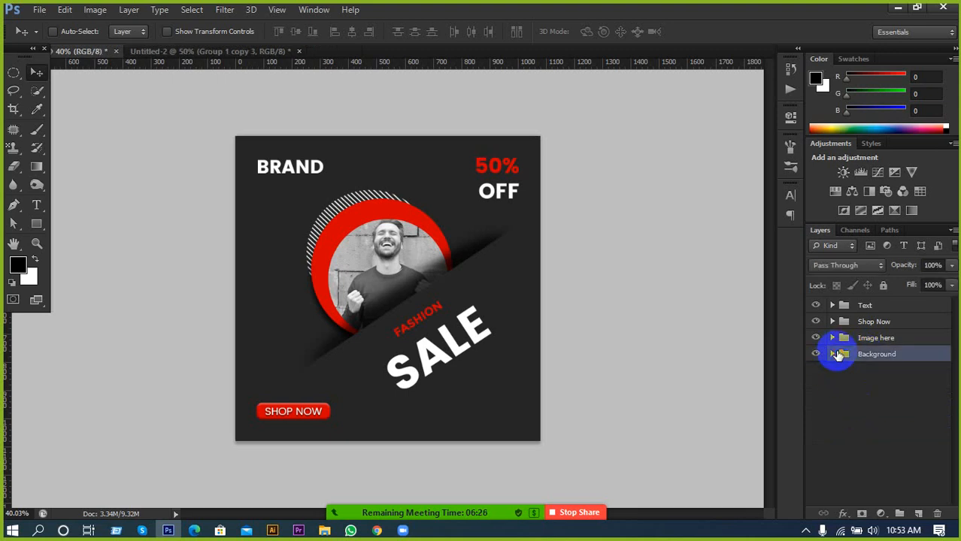
# Step: Move the striped circle layer from the Background group into the "Image here" group
pyautogui.click(832, 354)
pyautogui.moveTo(894, 375); pyautogui.dragTo(902, 338)
pyautogui.click(833, 354)
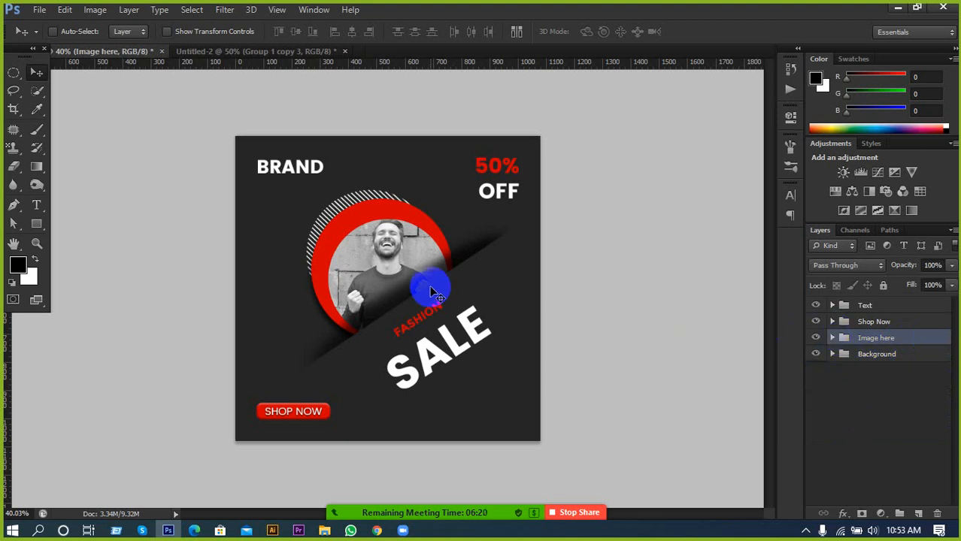
# Step: Turn on automatic layer selection, select the diagonal Shape 1 on the canvas, and soften the Eraser to 11% hardness
pyautogui.scroll(-2, 350, 333)
pyautogui.scroll(2, 349, 333)
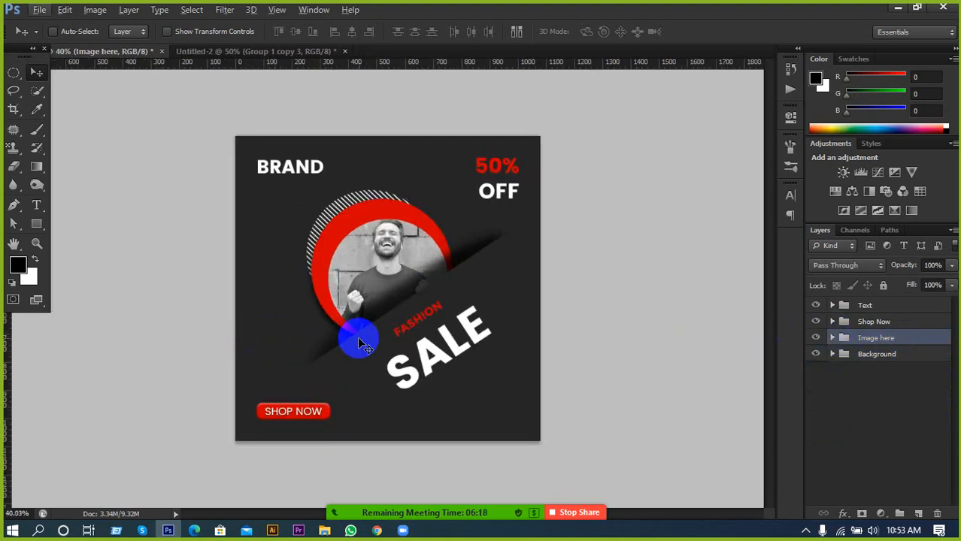
pyautogui.scroll(1, 369, 349)
pyautogui.scroll(1, 381, 363)
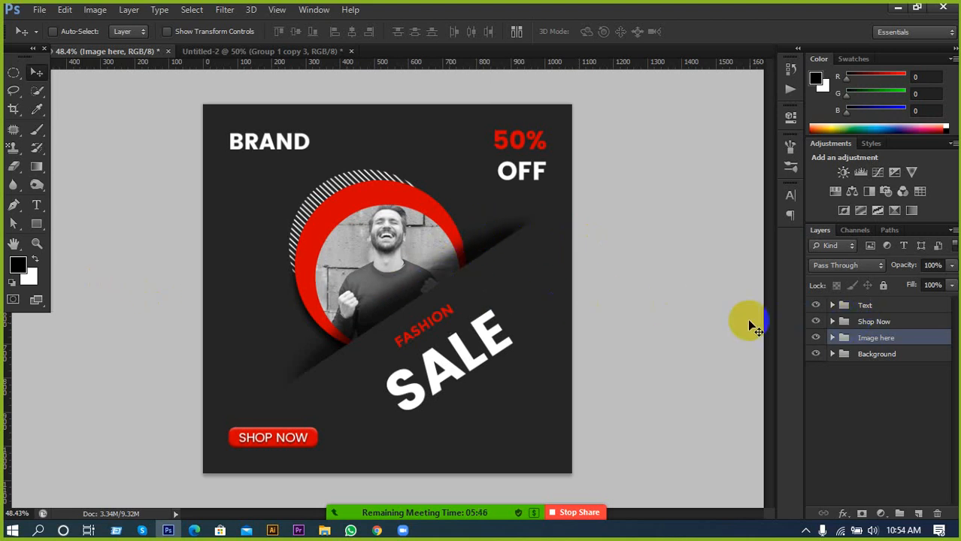
pyautogui.click(83, 31)
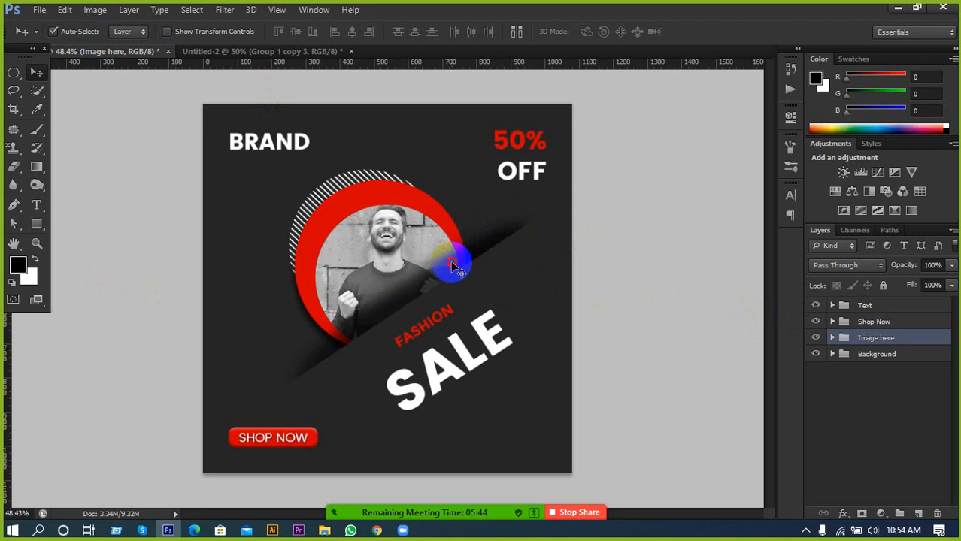
pyautogui.click(453, 267)
pyautogui.click(14, 167)
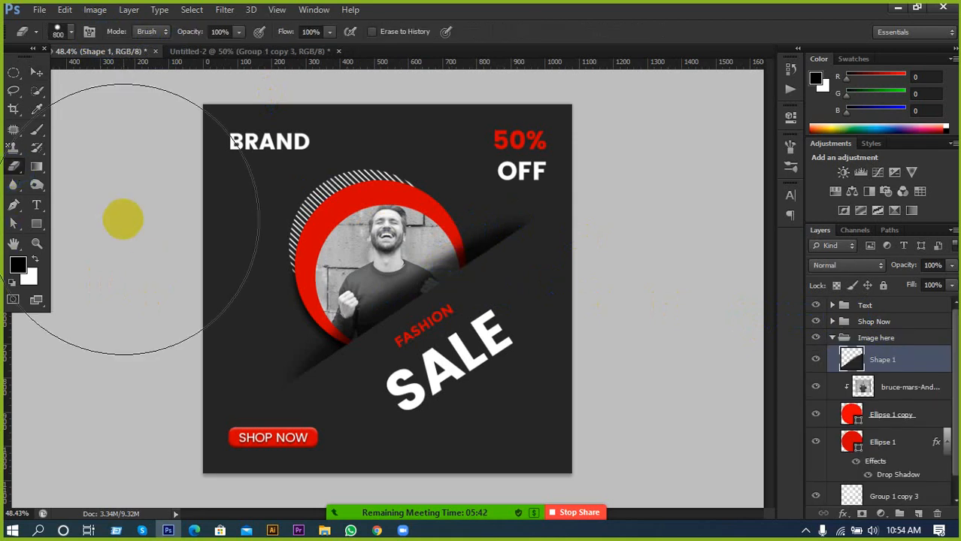
pyautogui.click(68, 33)
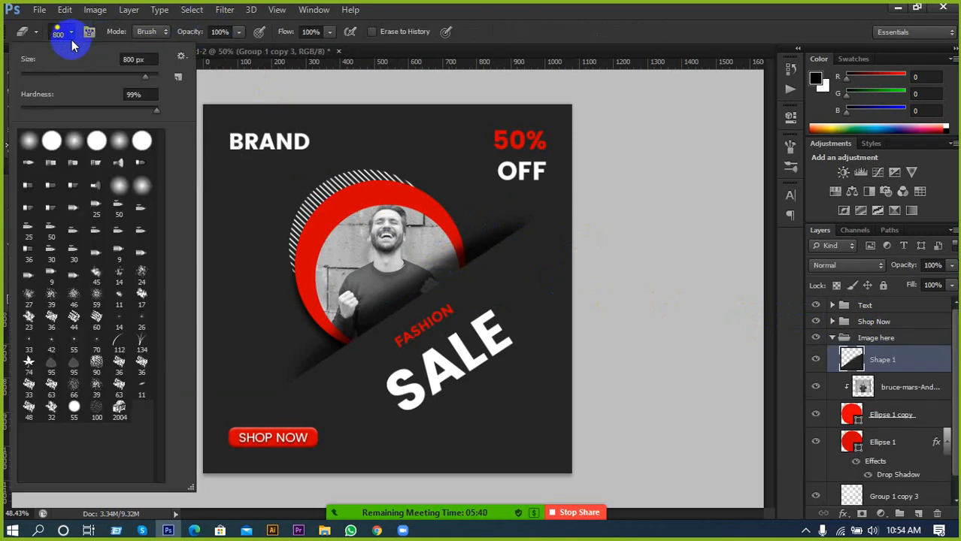
pyautogui.click(58, 109)
pyautogui.moveTo(43, 109); pyautogui.dragTo(36, 109)
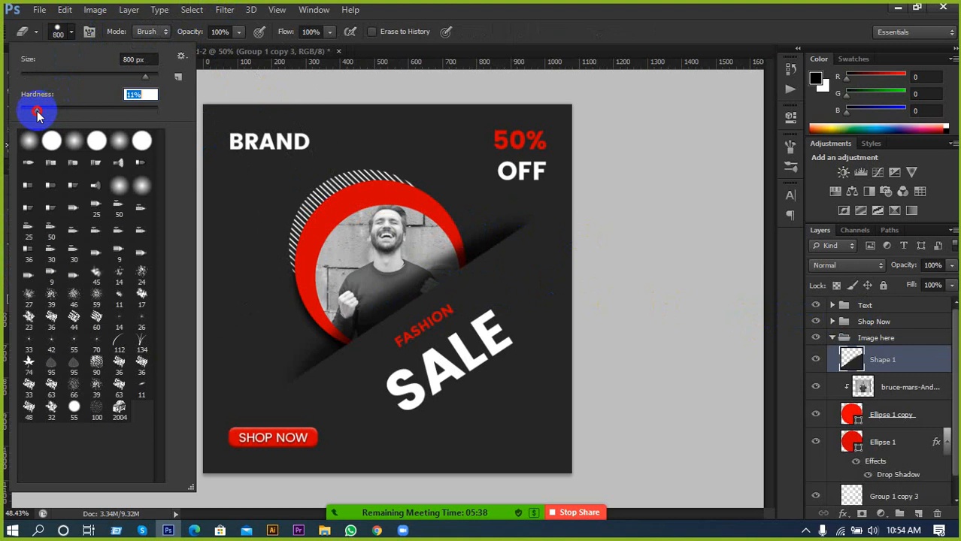
# Step: Set the Eraser's opacity to 42%, its flow to 33% and its brush size to 100 px
pyautogui.click(238, 33)
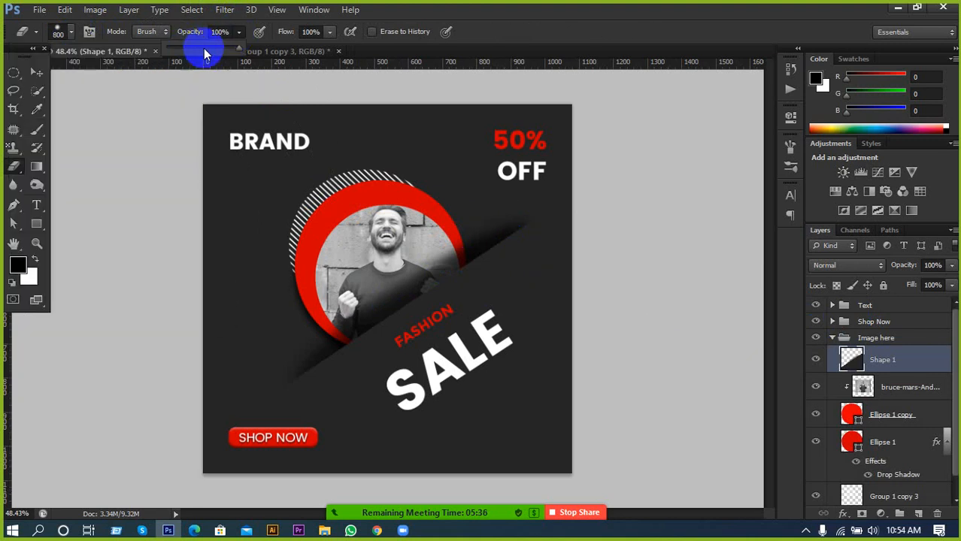
pyautogui.moveTo(206, 50); pyautogui.dragTo(197, 48)
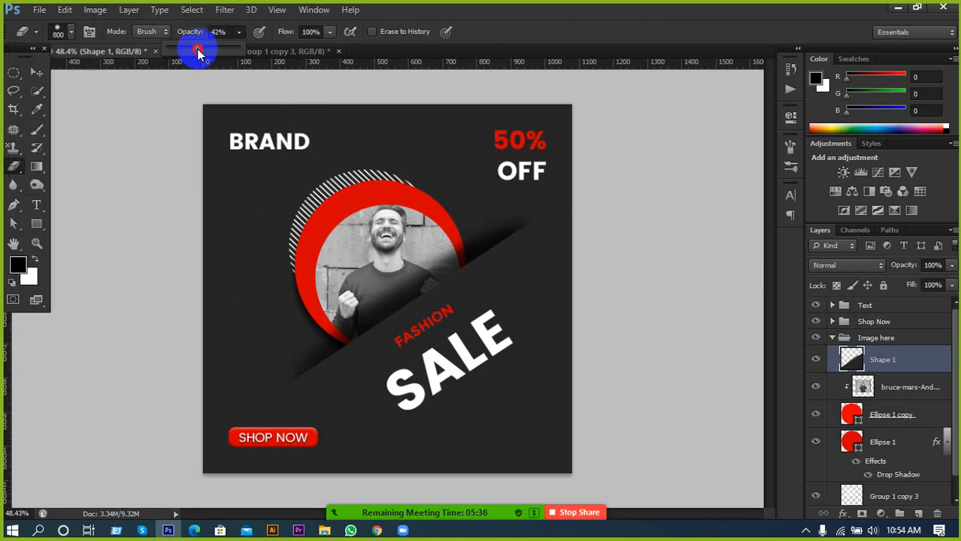
pyautogui.click(330, 32)
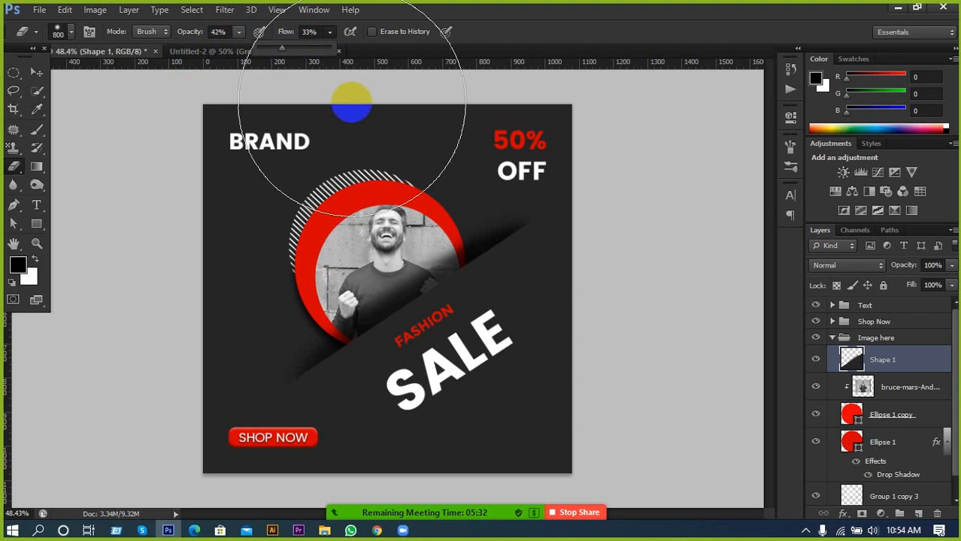
pyautogui.press('[')
pyautogui.press('[')
pyautogui.press('[')
pyautogui.press('[')
pyautogui.press('[')
pyautogui.press('[')
pyautogui.press('[')
pyautogui.press('[')
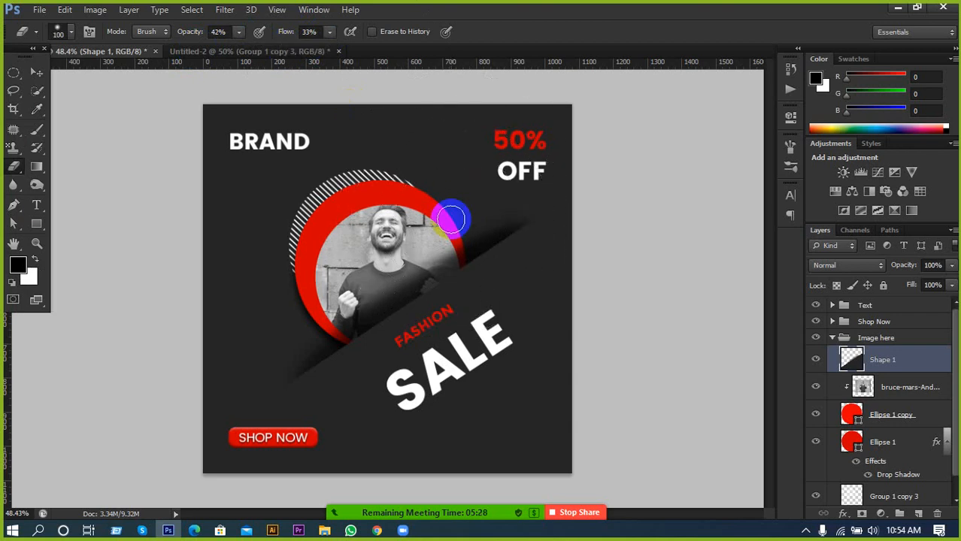
# Step: Softly erase the leftover shadow on Shape 1 along and above its diagonal edge, on both sides of the photo circle
pyautogui.moveTo(451, 219)
pyautogui.mouseDown()
pyautogui.moveTo(403, 208)
pyautogui.moveTo(429, 232)
pyautogui.moveTo(402, 266)
pyautogui.moveTo(412, 242)
pyautogui.moveTo(427, 251)
pyautogui.moveTo(524, 204)
pyautogui.moveTo(413, 231)
pyautogui.moveTo(400, 259)
pyautogui.moveTo(415, 263)
pyautogui.moveTo(470, 228)
pyautogui.moveTo(524, 210)
pyautogui.moveTo(485, 216)
pyautogui.moveTo(536, 203)
pyautogui.mouseUp()
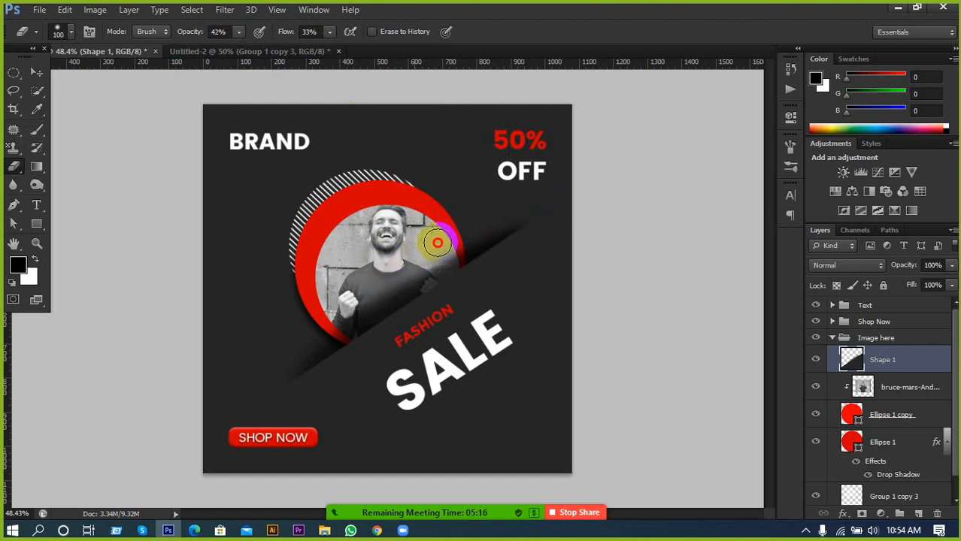
pyautogui.moveTo(436, 242)
pyautogui.mouseDown()
pyautogui.moveTo(536, 206)
pyautogui.moveTo(468, 222)
pyautogui.moveTo(331, 310)
pyautogui.moveTo(363, 298)
pyautogui.moveTo(268, 375)
pyautogui.mouseUp()
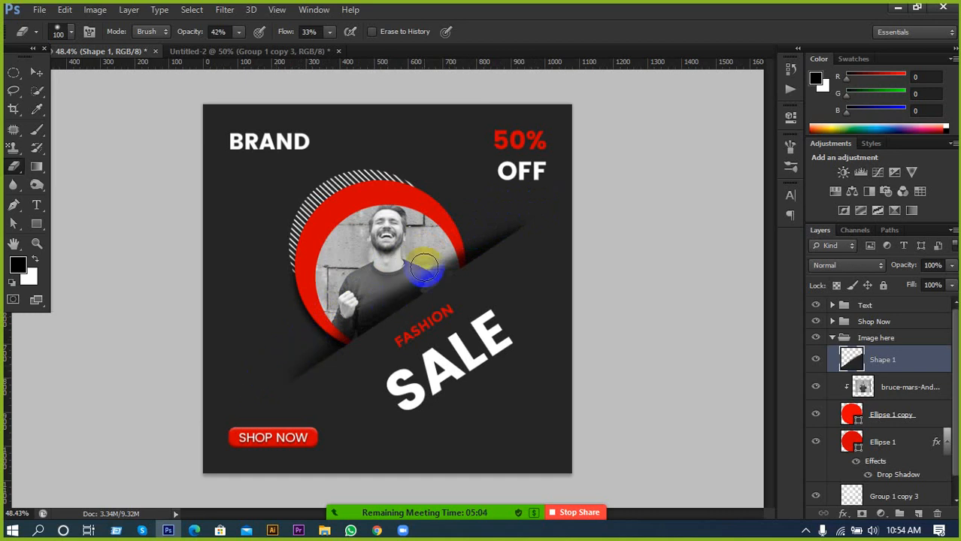
pyautogui.moveTo(423, 267)
pyautogui.mouseDown()
pyautogui.moveTo(390, 269)
pyautogui.moveTo(534, 206)
pyautogui.moveTo(526, 211)
pyautogui.mouseUp()
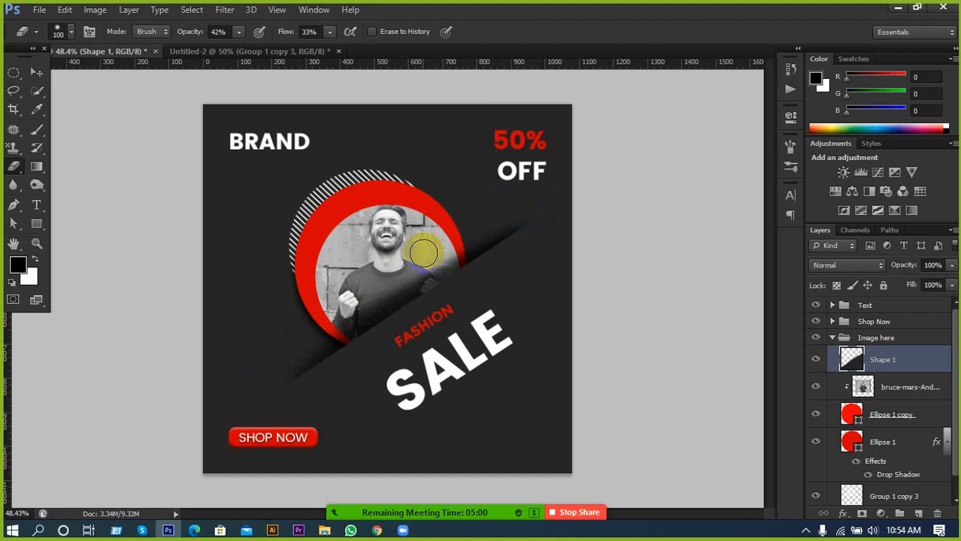
pyautogui.moveTo(379, 276)
pyautogui.mouseDown()
pyautogui.moveTo(405, 267)
pyautogui.moveTo(355, 301)
pyautogui.moveTo(403, 281)
pyautogui.moveTo(269, 366)
pyautogui.moveTo(218, 344)
pyautogui.mouseUp()
pyautogui.scroll(-4, 218, 344)
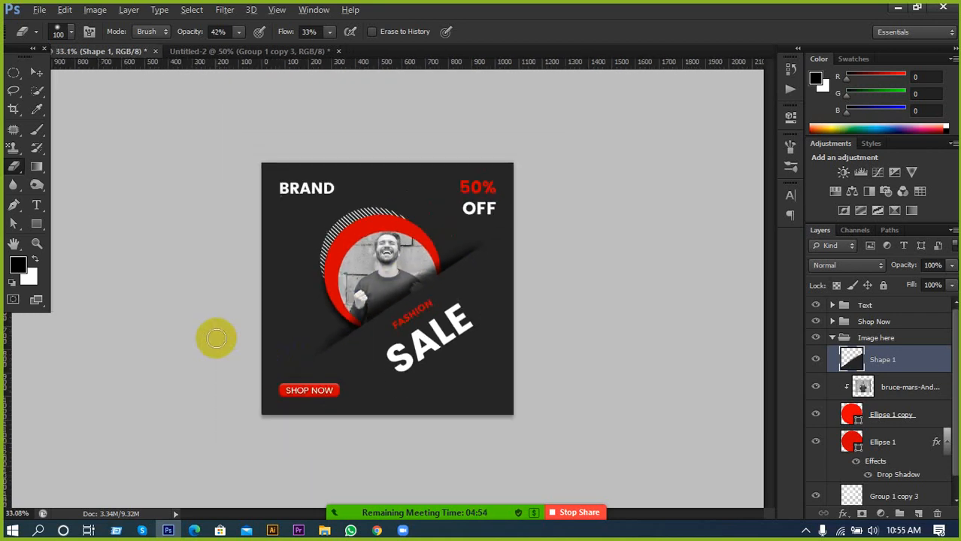
pyautogui.scroll(1, 222, 340)
pyautogui.scroll(2, 265, 328)
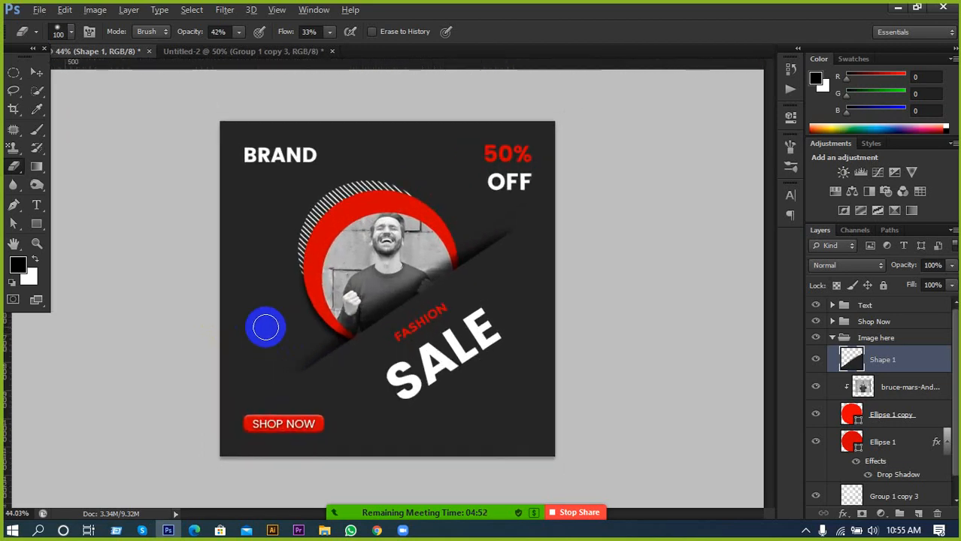
pyautogui.moveTo(269, 325); pyautogui.dragTo(282, 292)
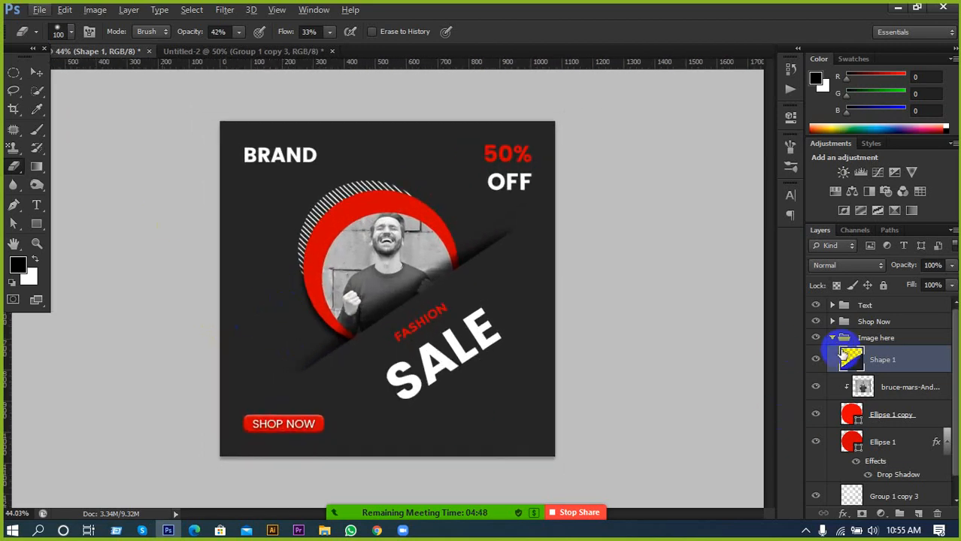
# Step: Collapse the "Image here" group and return to the Move tool
pyautogui.click(833, 340)
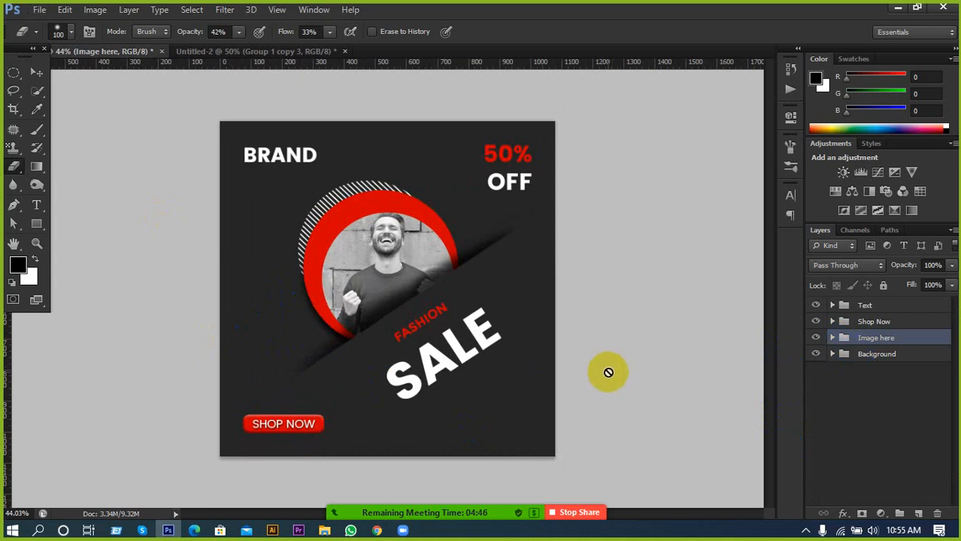
pyautogui.click(13, 72)
pyautogui.click(36, 72)
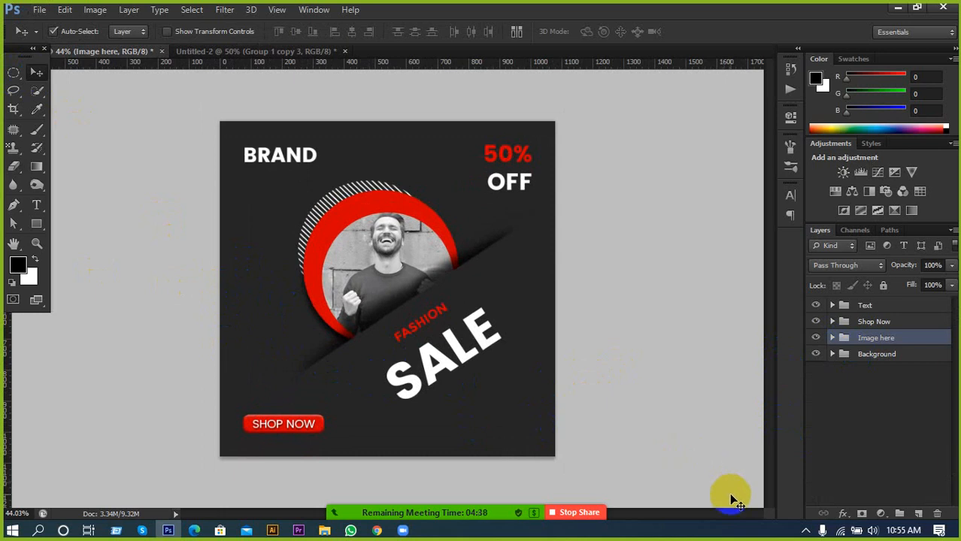
pyautogui.moveTo(451, 512)
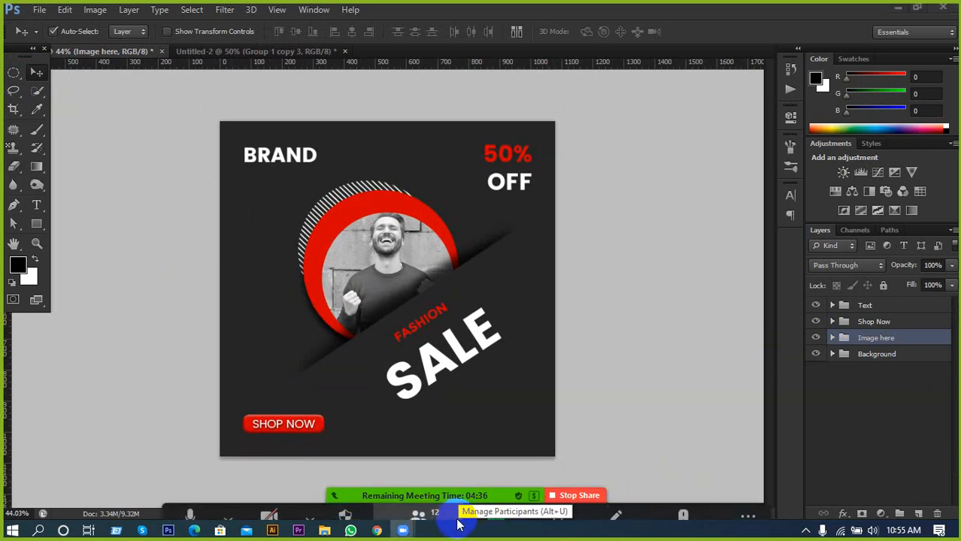
pyautogui.click(746, 502)
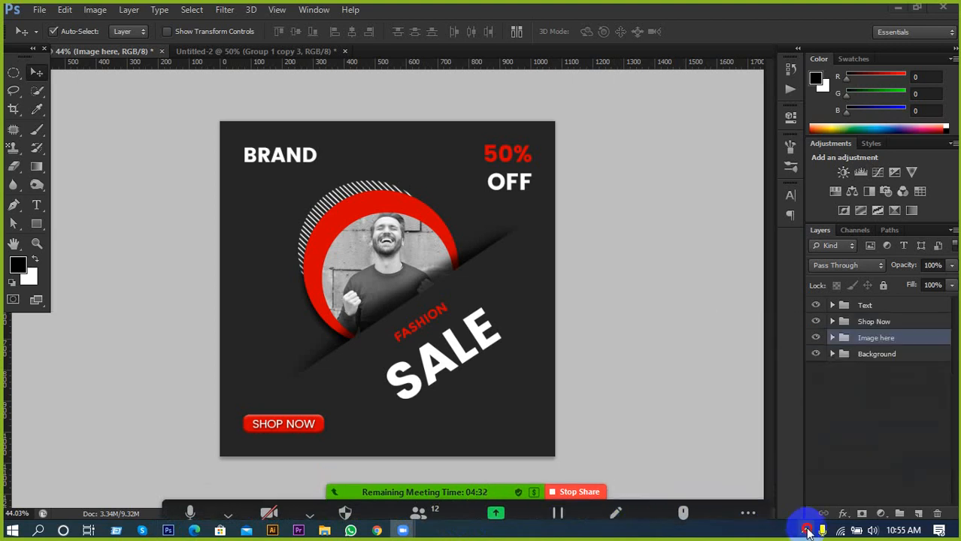
pyautogui.click(805, 531)
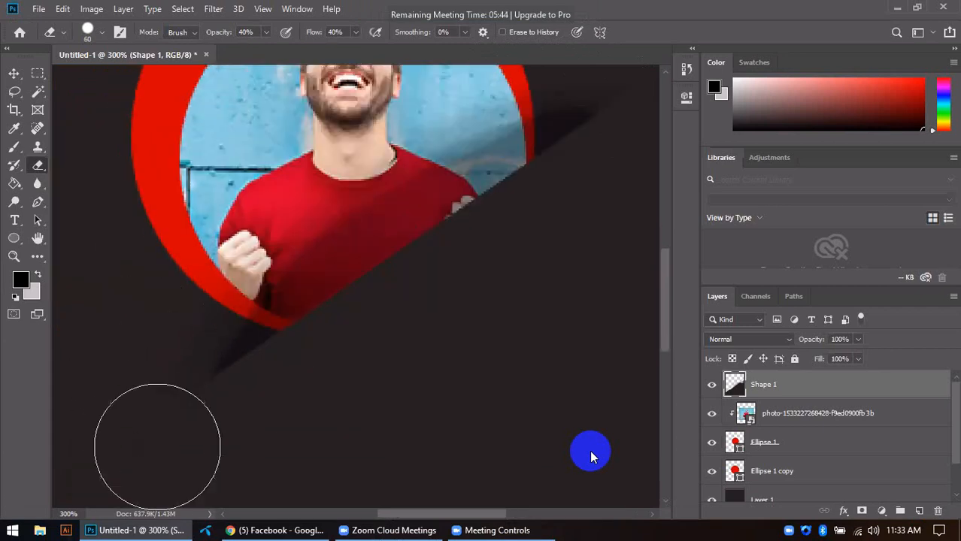
# Step: Exit the full-screen view of the participant's shared screen in Zoom
pyautogui.moveTo(877, 532)
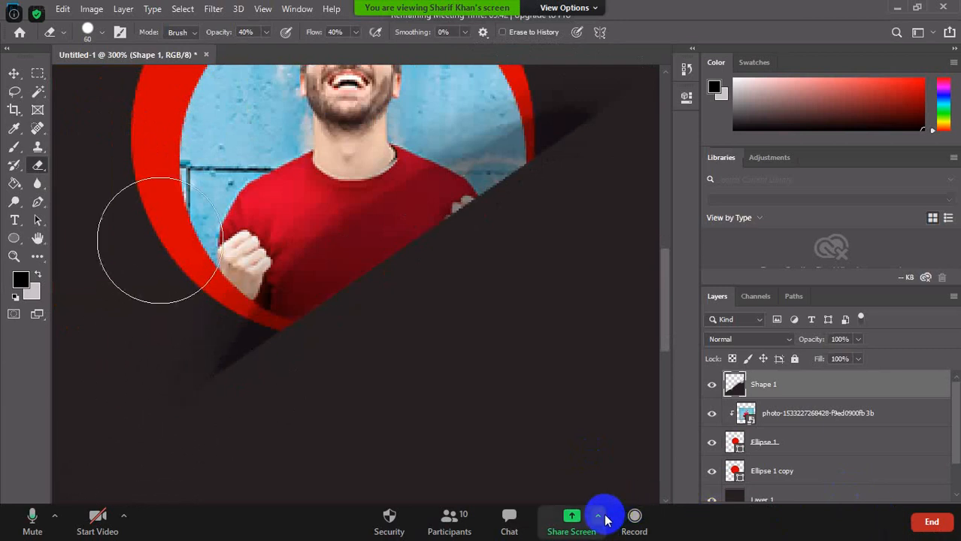
pyautogui.click(580, 9)
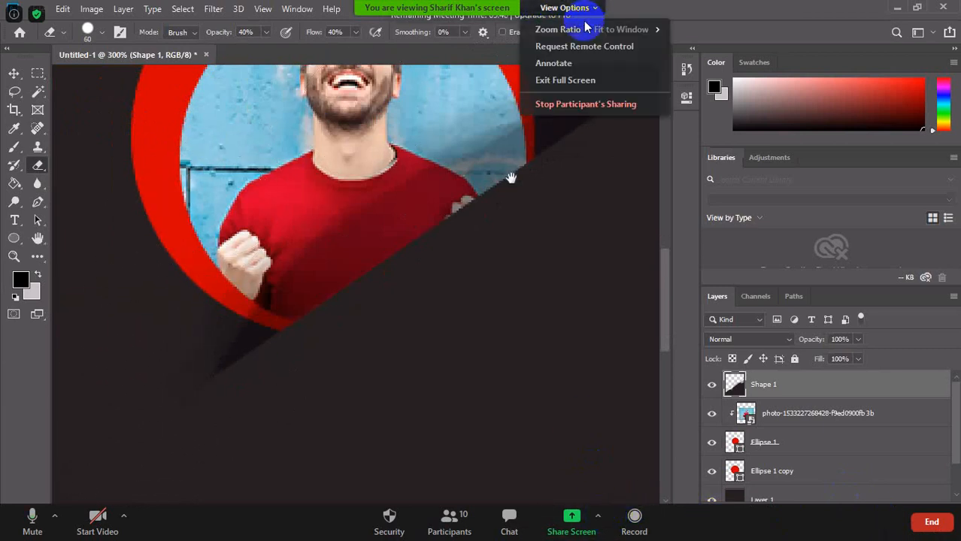
pyautogui.click(580, 79)
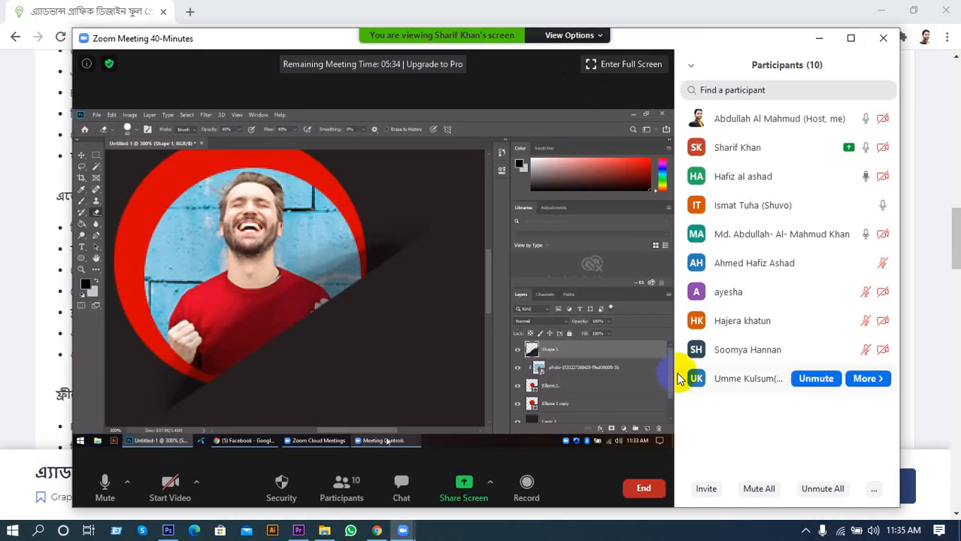
pyautogui.click(805, 531)
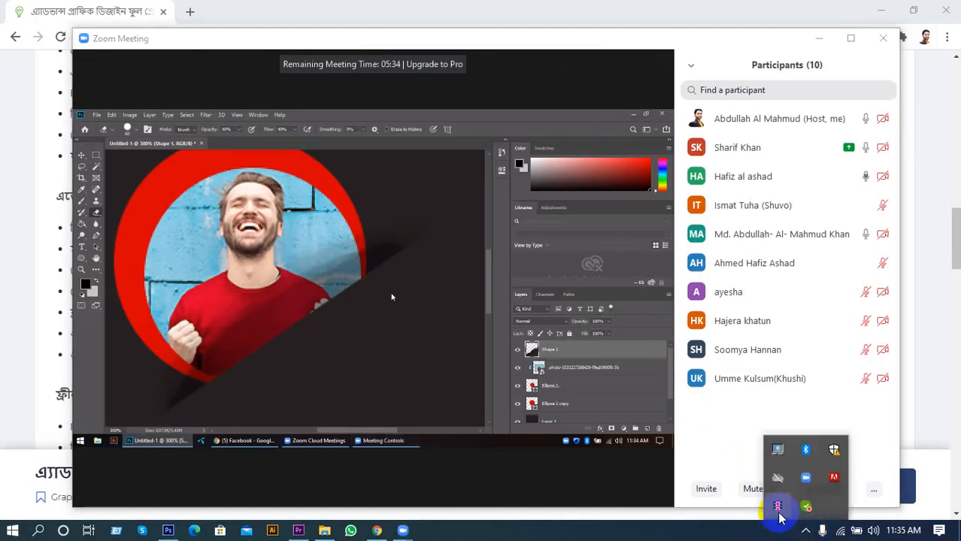
pyautogui.click(778, 507)
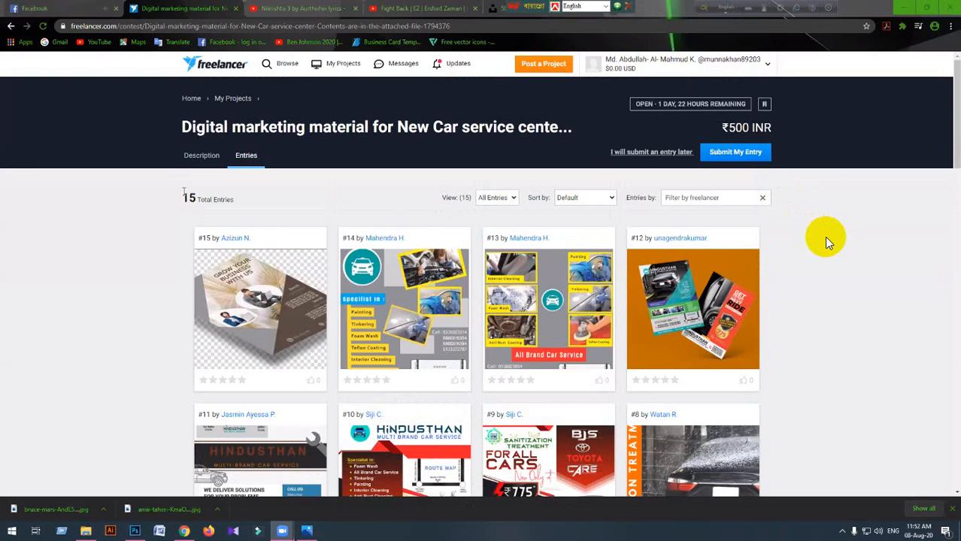
# Step: Review the description and the submitted entries of the car service marketing contest on Freelancer
pyautogui.click(201, 156)
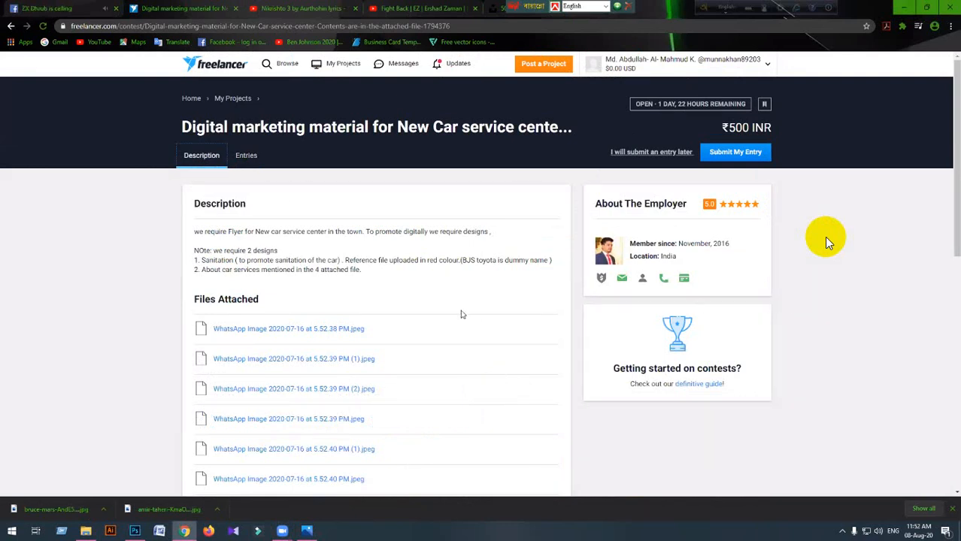
pyautogui.moveTo(733, 211)
pyautogui.click(248, 155)
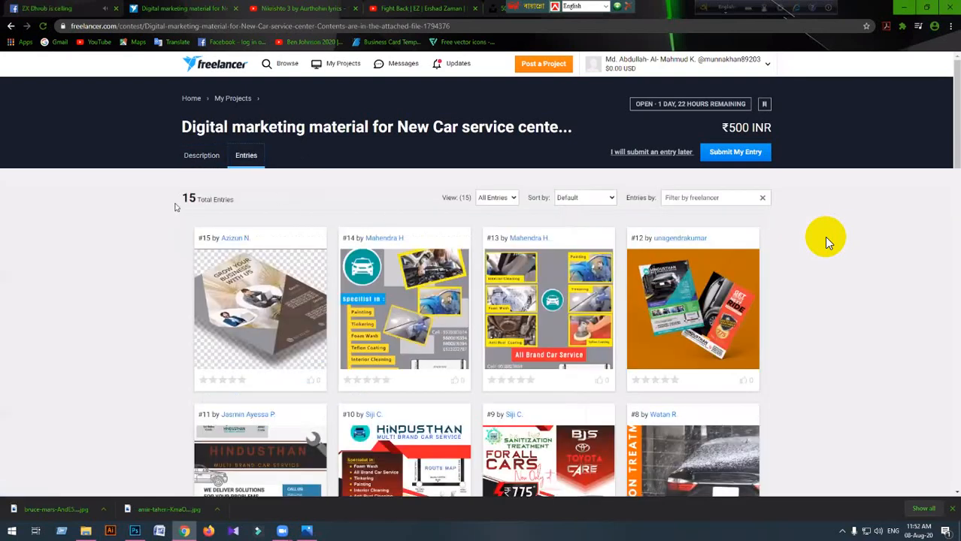
pyautogui.moveTo(234, 200); pyautogui.dragTo(180, 200)
pyautogui.click(217, 202)
# Step: Copy the Freelancer contest's web address and send it to the "Ledp Lot 6" group chat on Facebook
pyautogui.click(232, 30)
pyautogui.hotkey('ctrl', 'c')
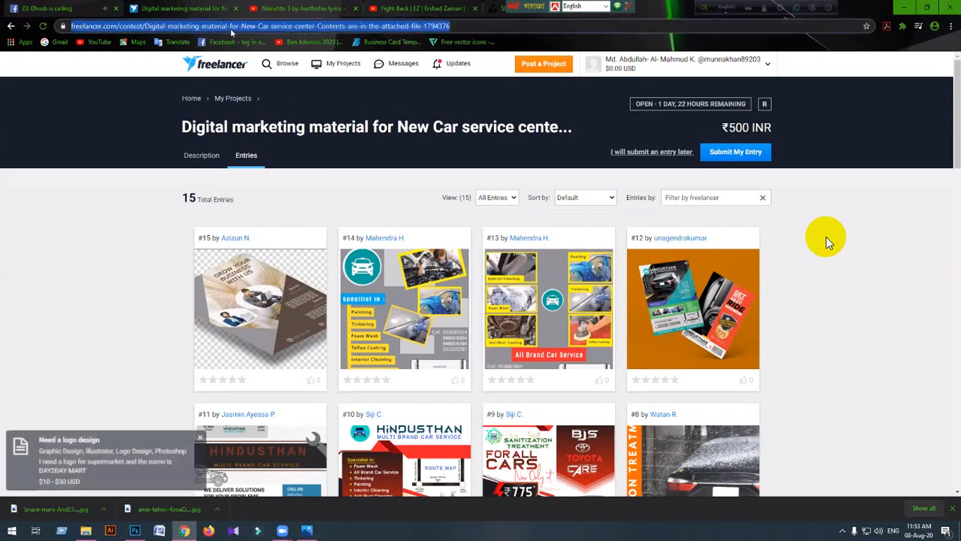
pyautogui.click(81, 6)
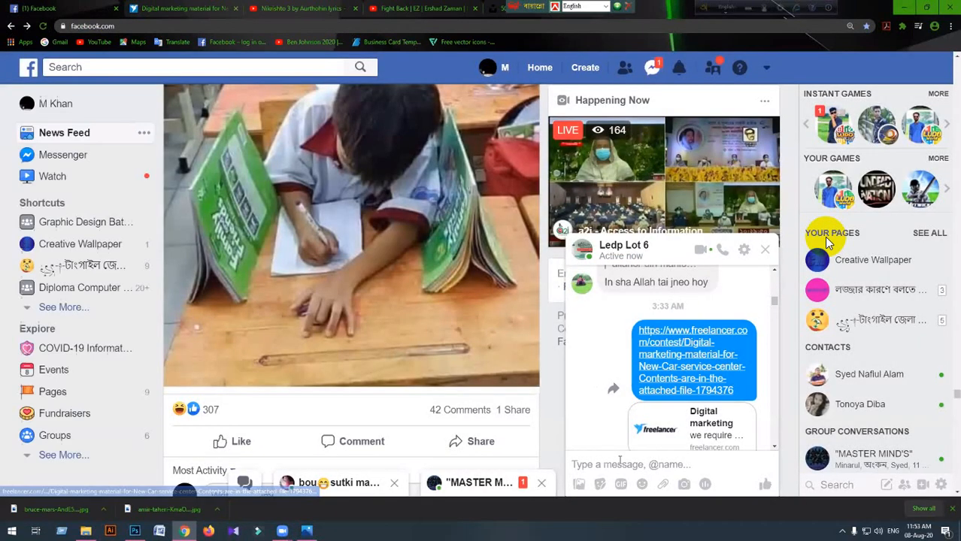
pyautogui.hotkey('ctrl', 'v')
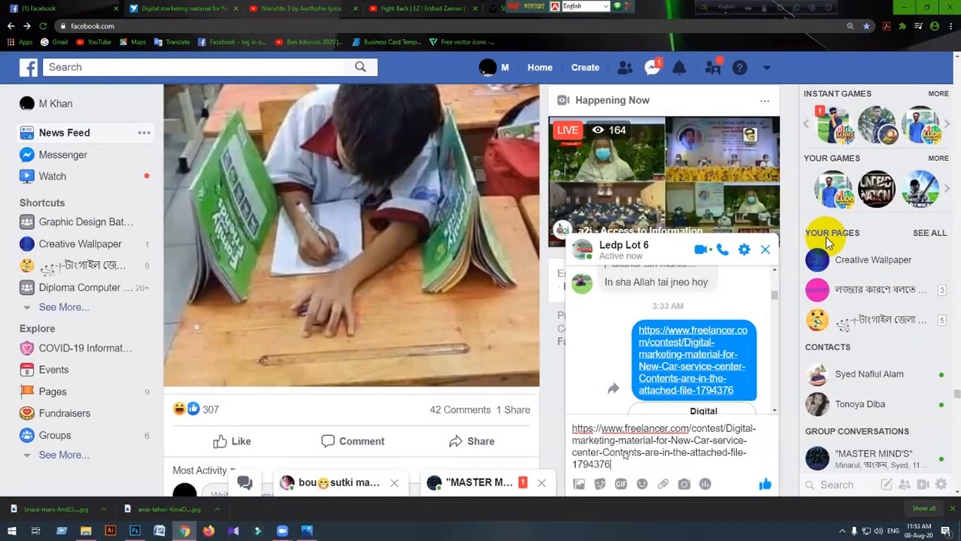
pyautogui.press('Return')
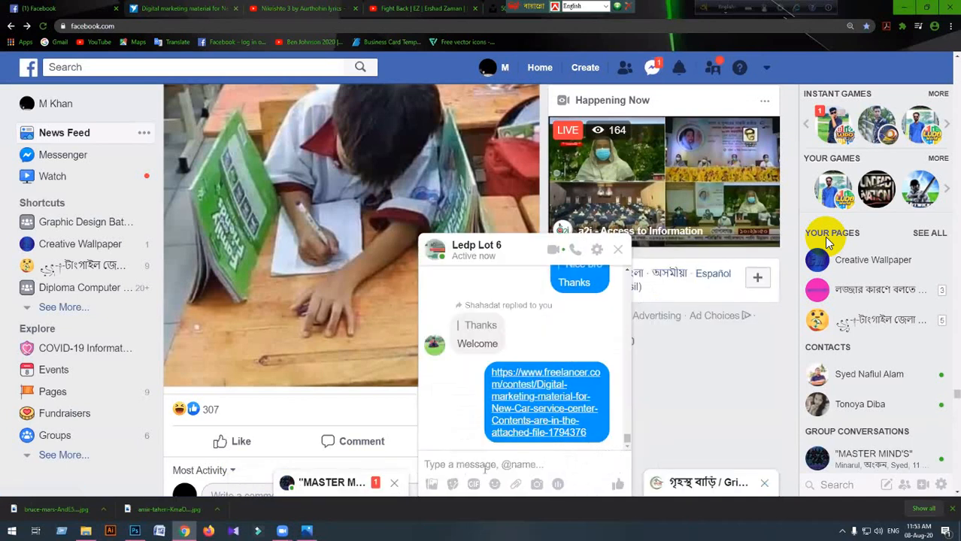
# Step: Close the minimized "গৃহস্থ বাড়ি" chat on Facebook and return to the Freelancer car service contest's description
pyautogui.click(764, 483)
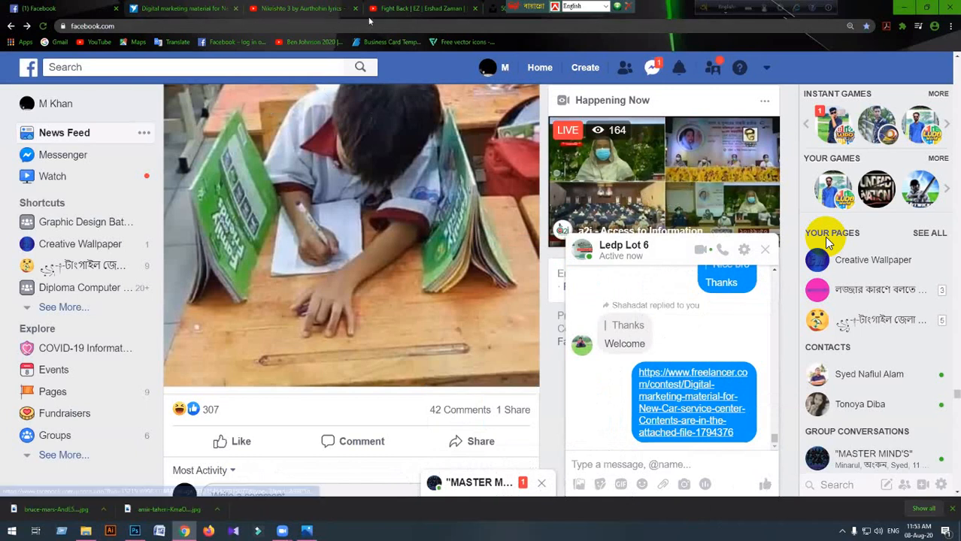
pyautogui.click(185, 8)
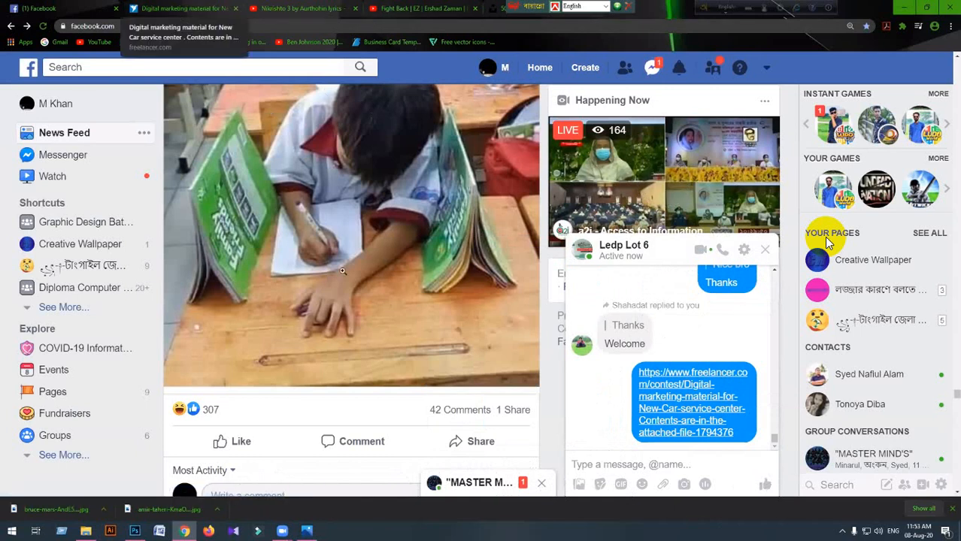
pyautogui.scroll(-1, 823, 236)
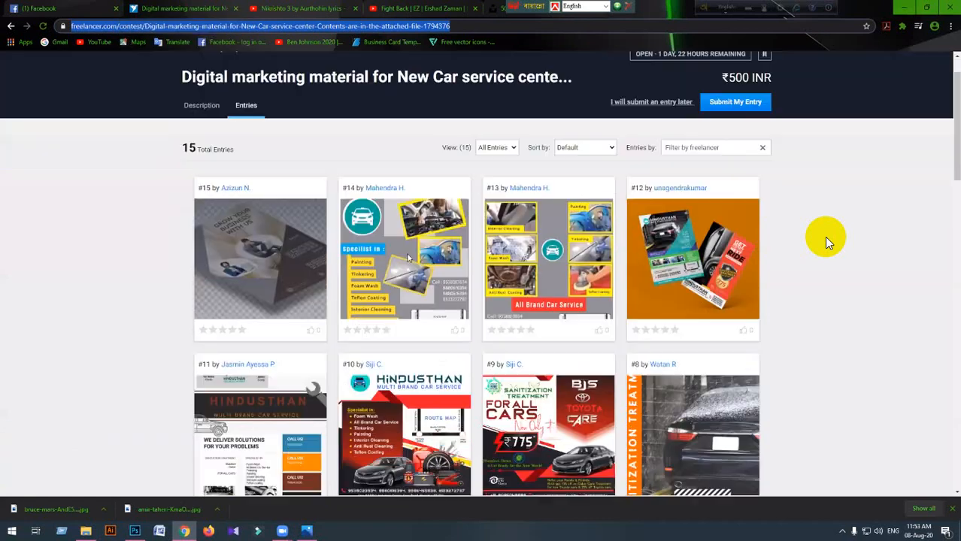
pyautogui.click(202, 105)
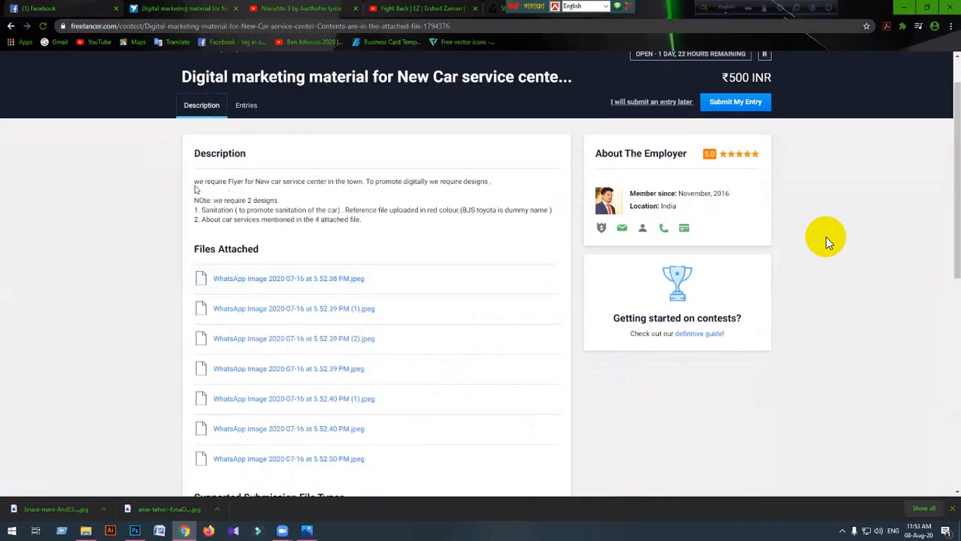
# Step: Read the contest brief, marking the flyer requirement and the note about the reference file for the sanitation design
pyautogui.moveTo(194, 189); pyautogui.dragTo(356, 191)
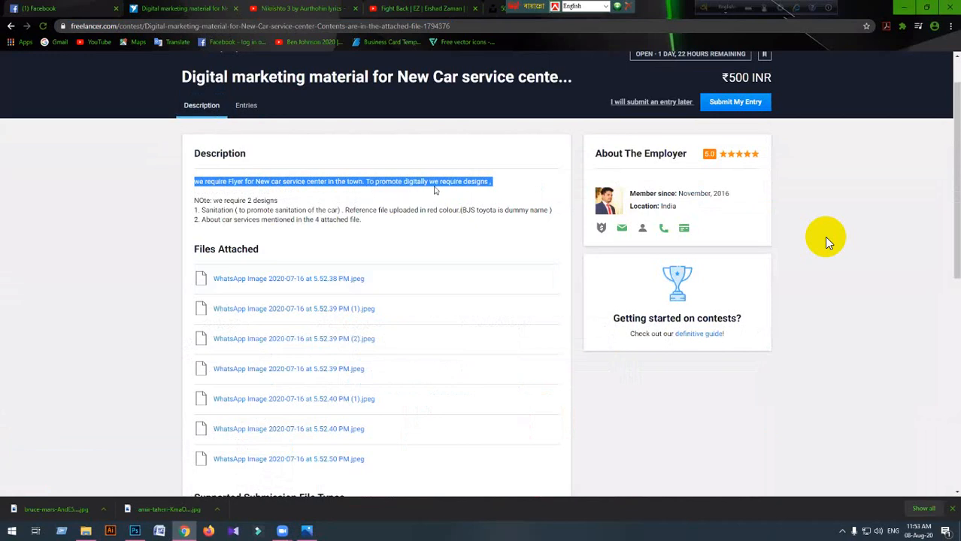
pyautogui.click(433, 190)
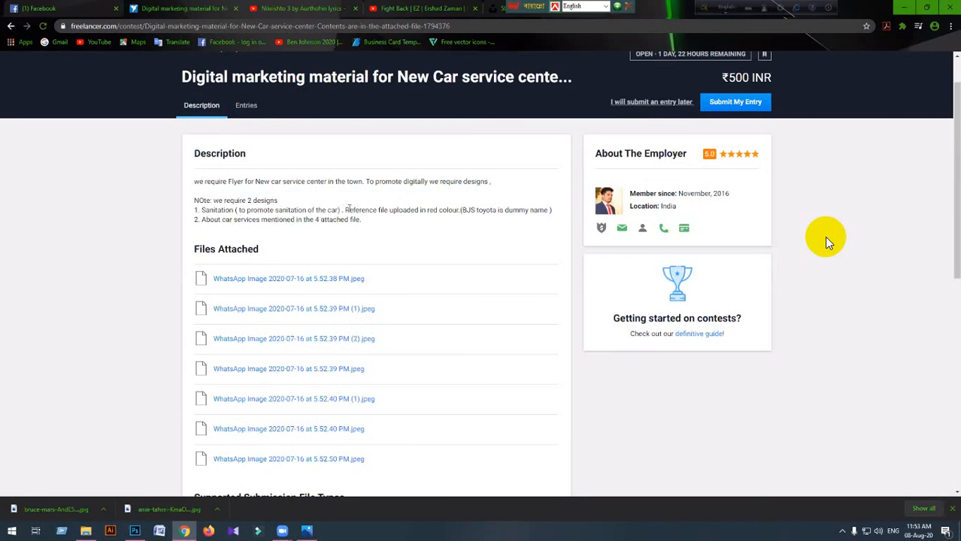
pyautogui.moveTo(345, 210); pyautogui.dragTo(553, 220)
pyautogui.click(235, 222)
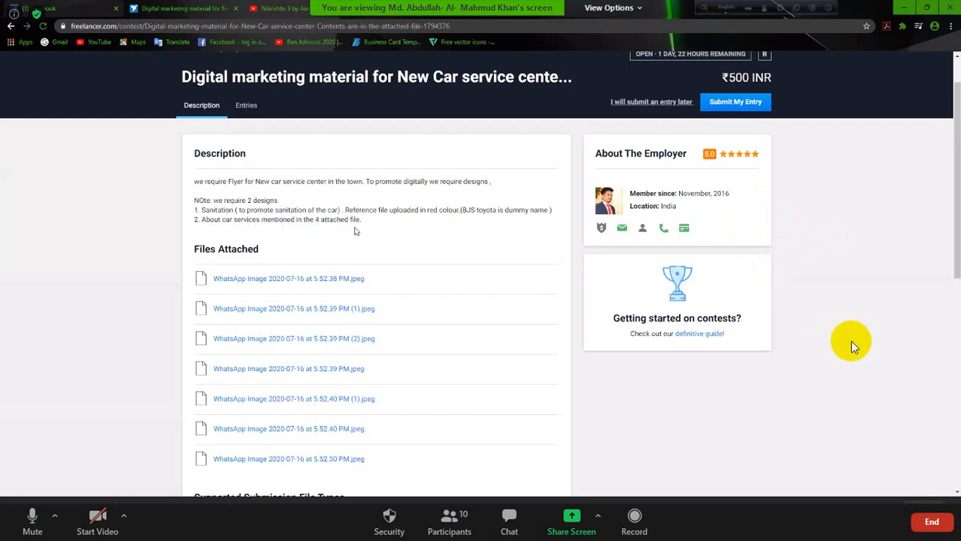
# Step: Preview the contest's attached WhatsApp images in order from the first to the seventh, and close the viewer
pyautogui.scroll(-3, 360, 236)
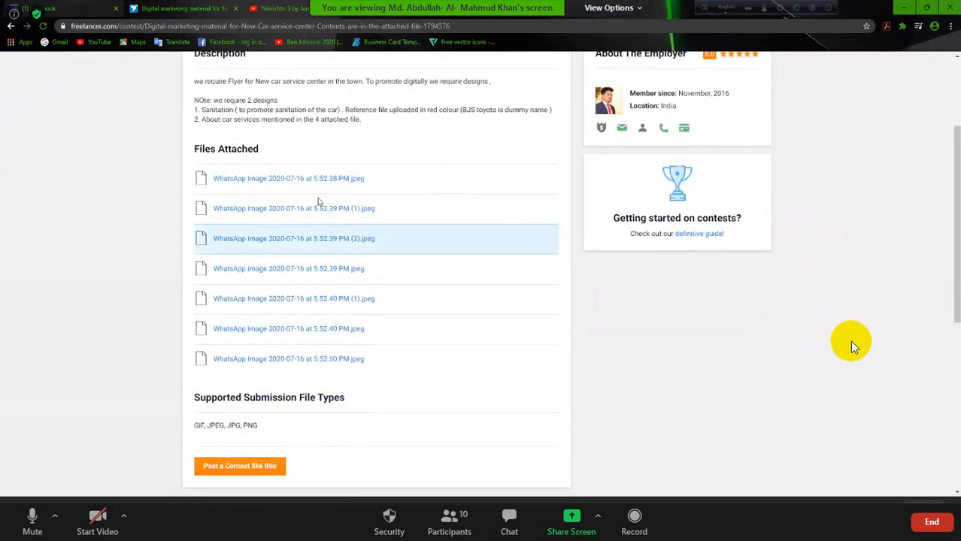
pyautogui.click(293, 181)
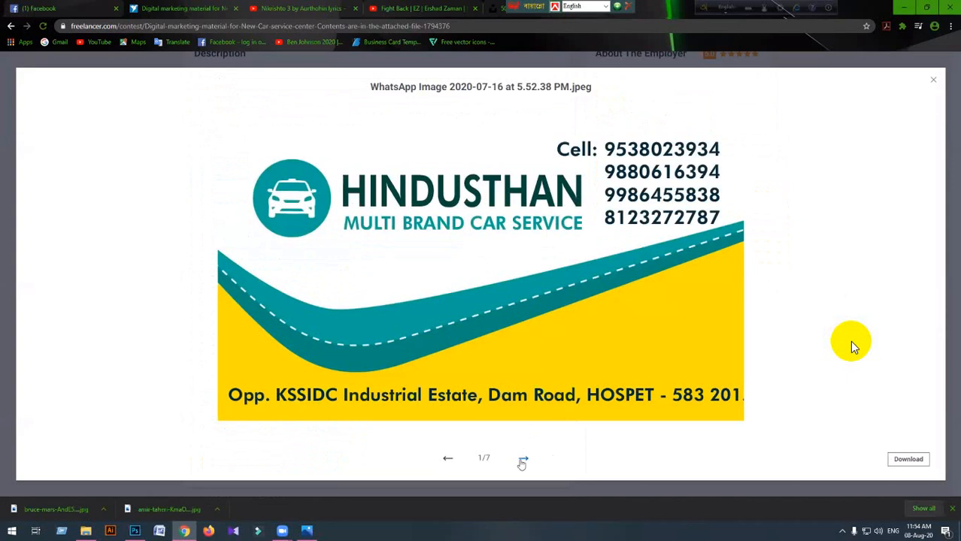
pyautogui.click(523, 460)
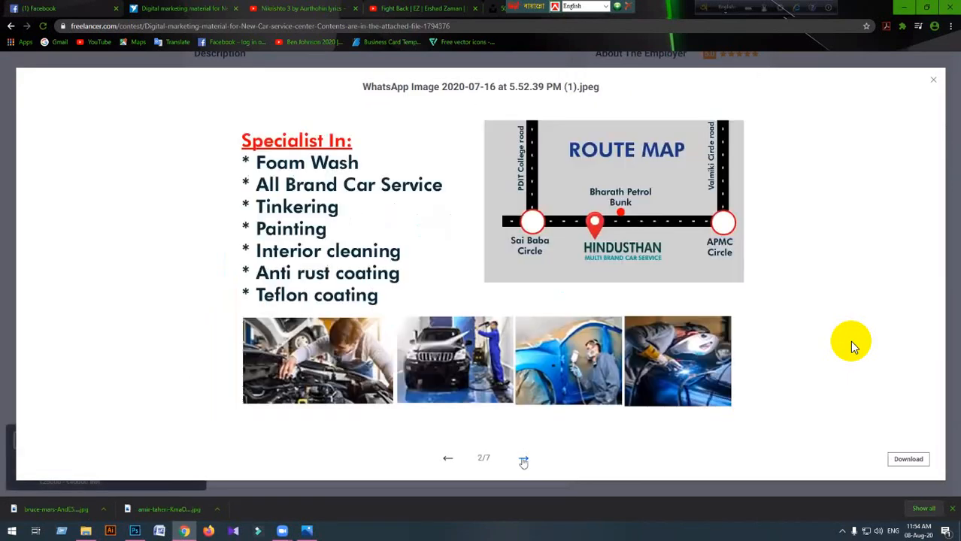
pyautogui.click(523, 460)
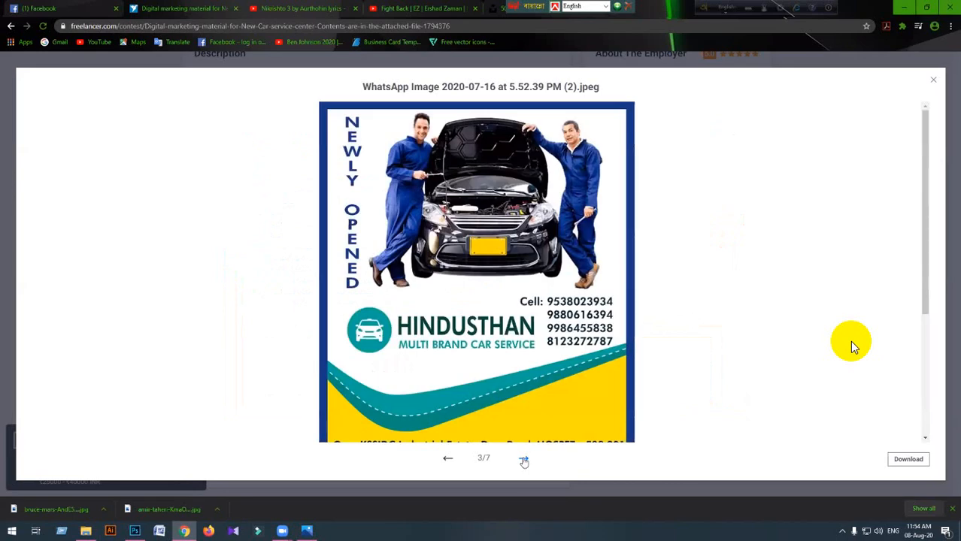
pyautogui.click(523, 460)
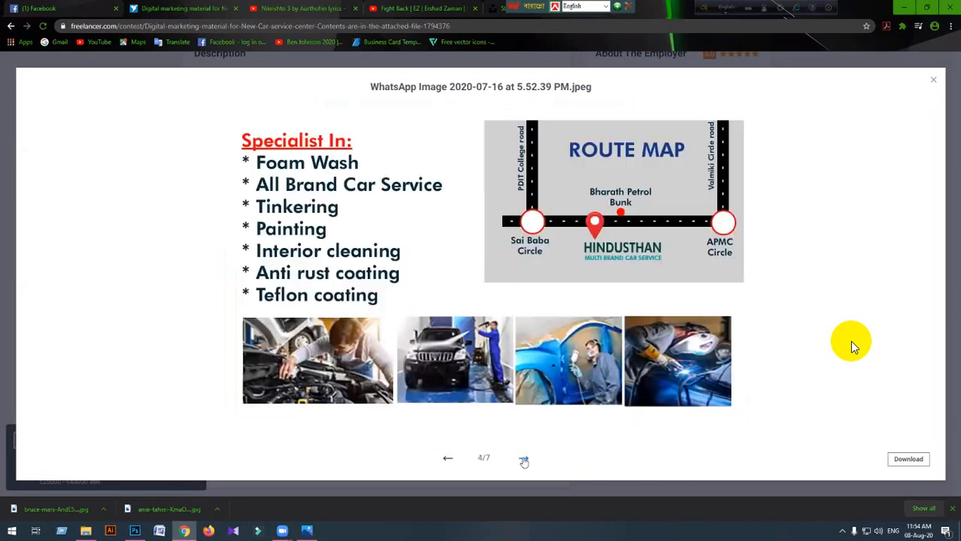
pyautogui.click(523, 460)
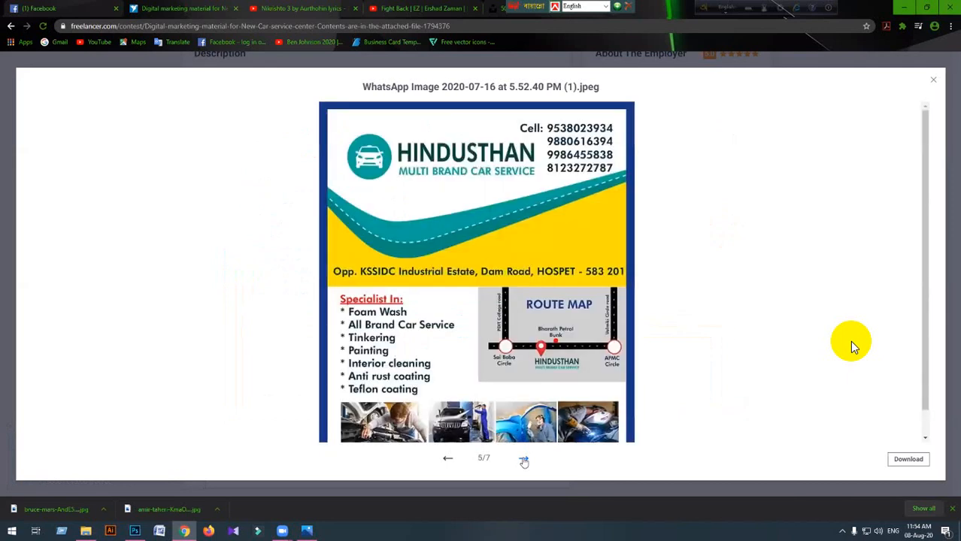
pyautogui.click(523, 460)
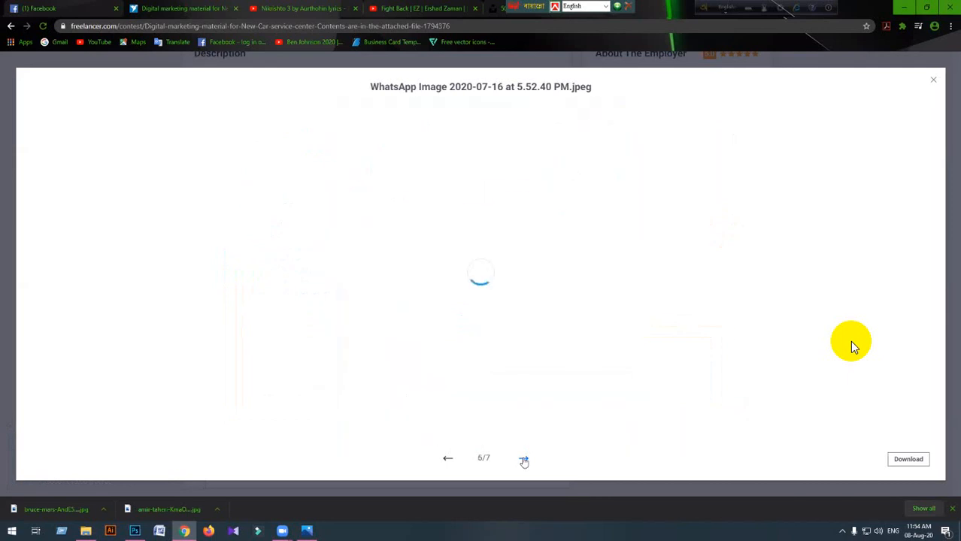
pyautogui.click(523, 460)
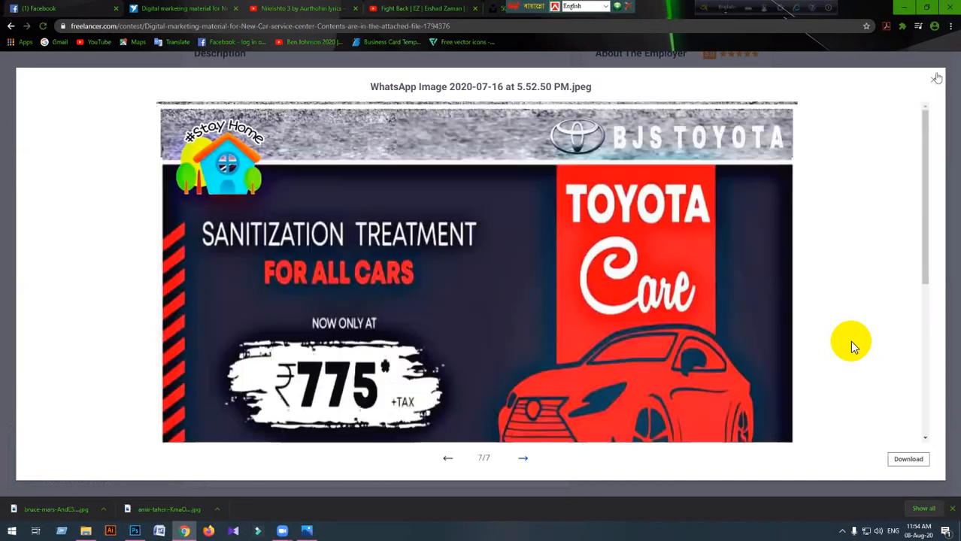
pyautogui.press('Escape')
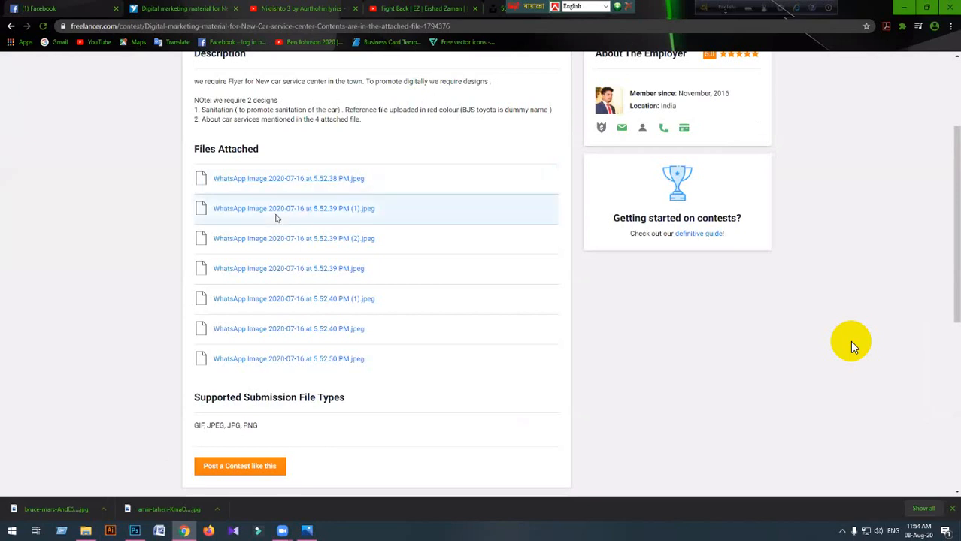
# Step: Look through all submitted entries of the car service contest
pyautogui.scroll(3, 276, 218)
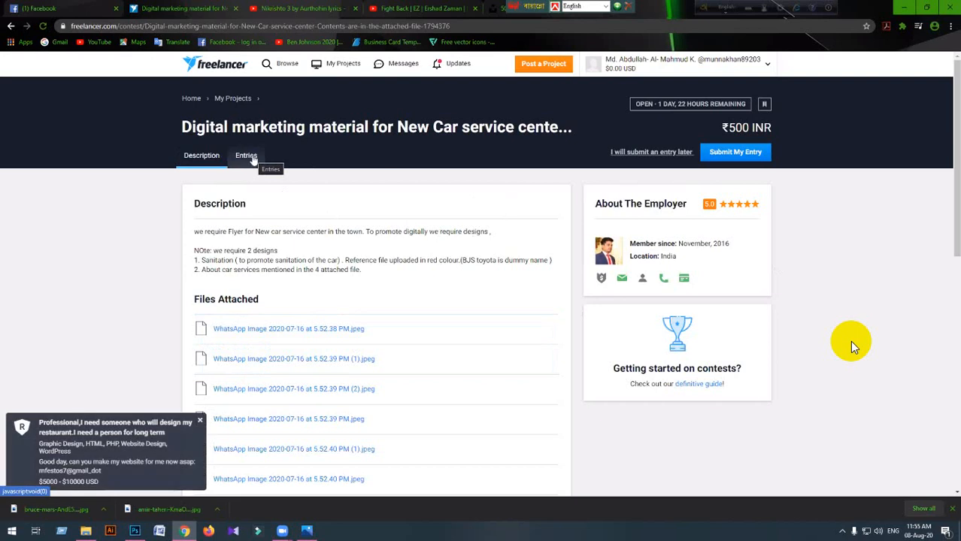
pyautogui.click(248, 155)
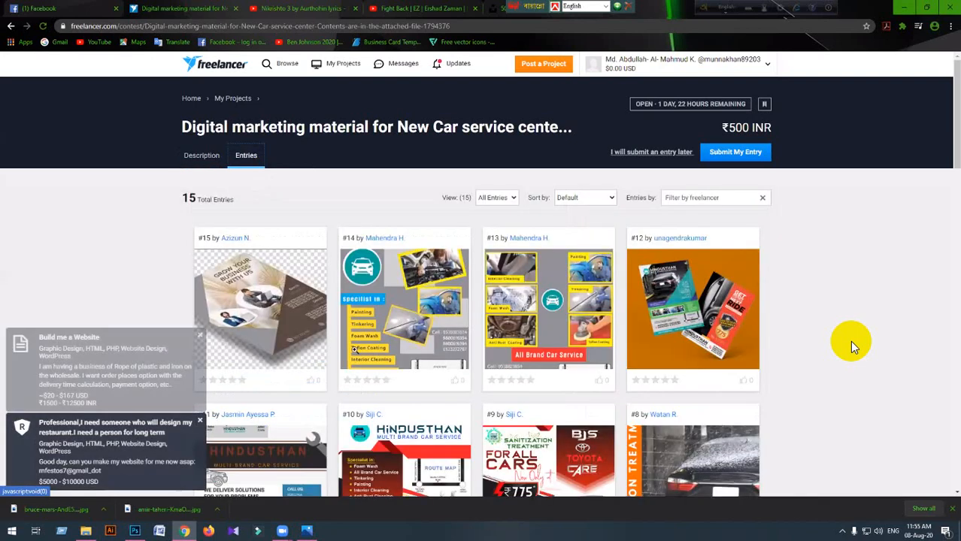
pyautogui.scroll(-2, 852, 342)
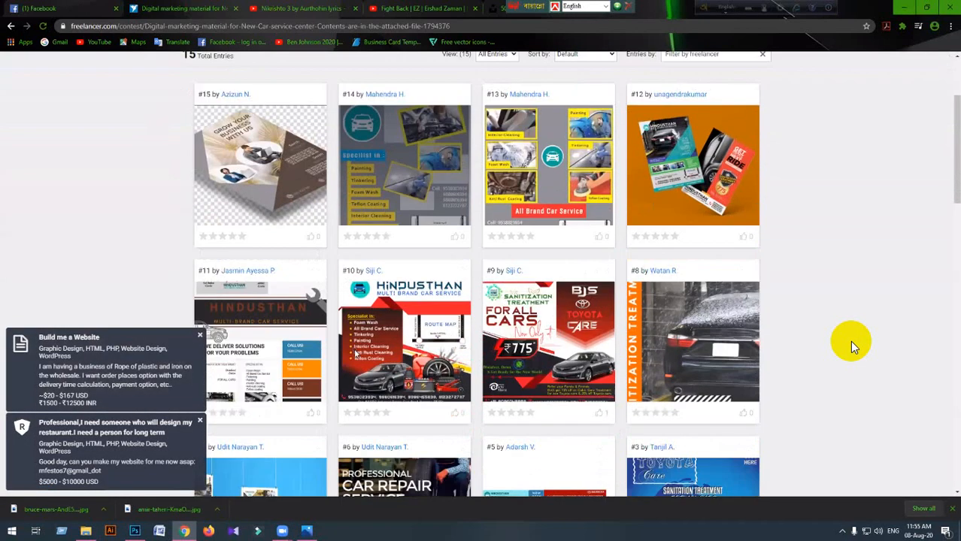
pyautogui.scroll(-5, 852, 346)
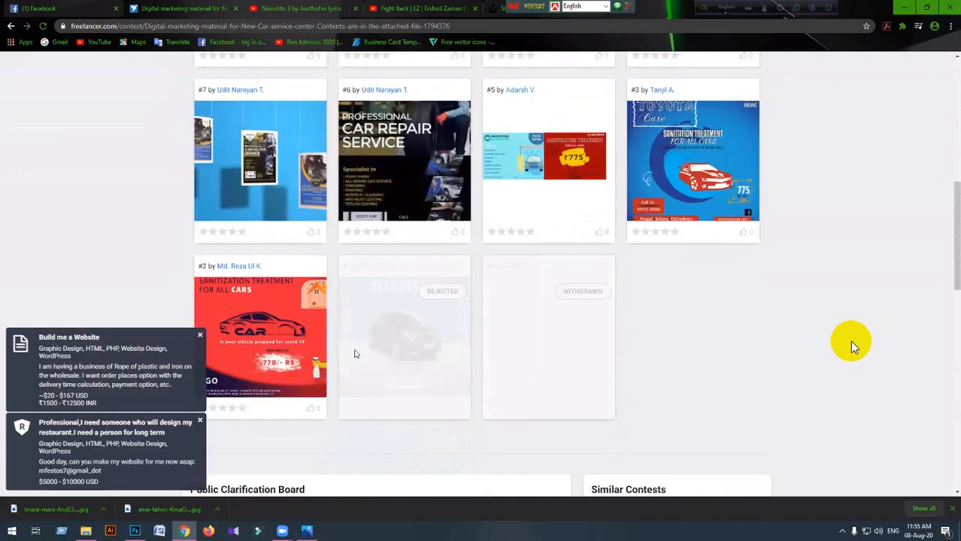
pyautogui.scroll(3, 852, 346)
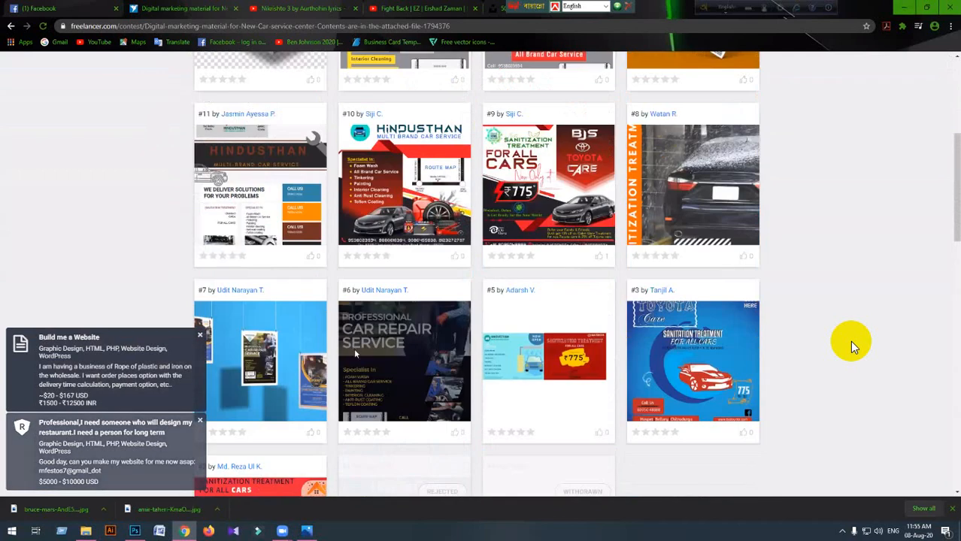
pyautogui.scroll(2, 852, 346)
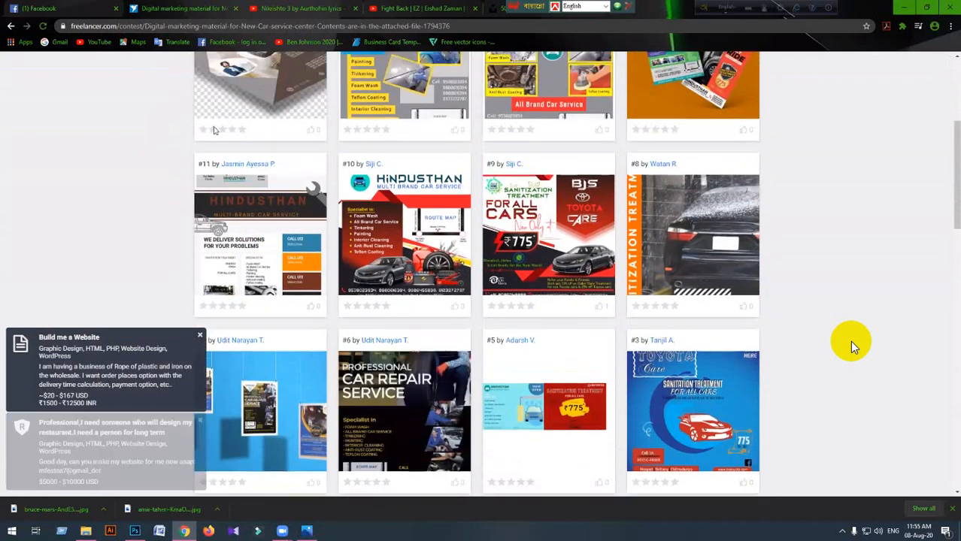
pyautogui.scroll(3, 851, 346)
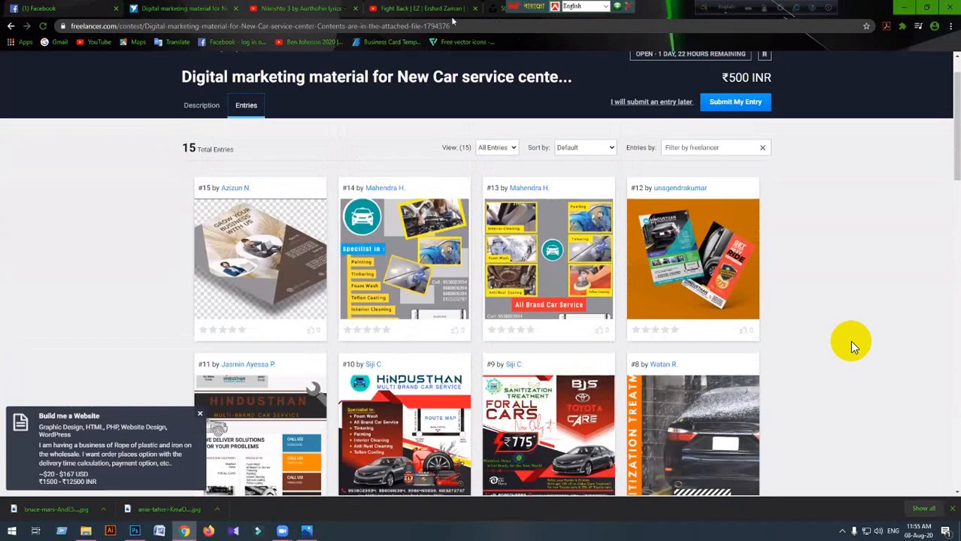
# Step: Return to the contest description and preview the attached file "WhatsApp Image 2020-07-16 at 5.52.39 PM.jpeg", closing it when done
pyautogui.click(202, 105)
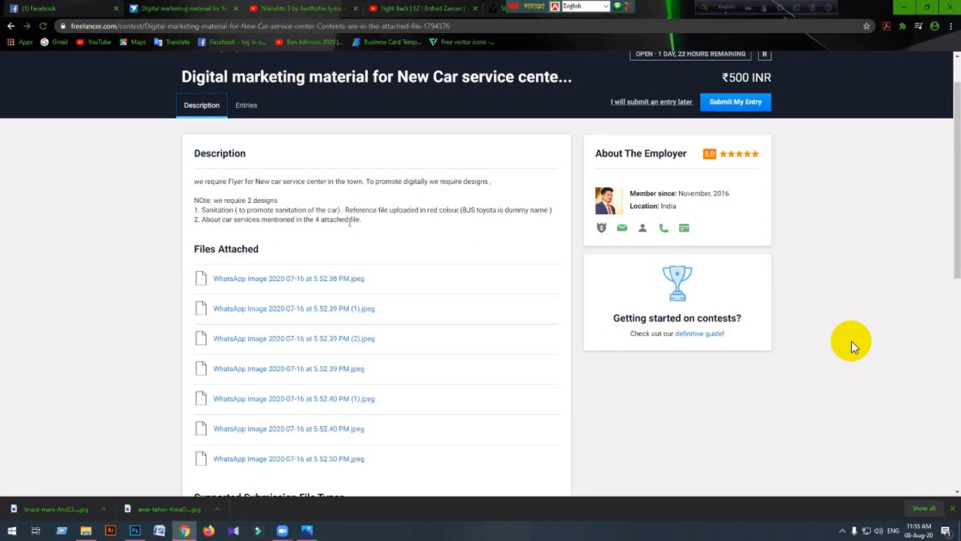
pyautogui.scroll(-2, 324, 211)
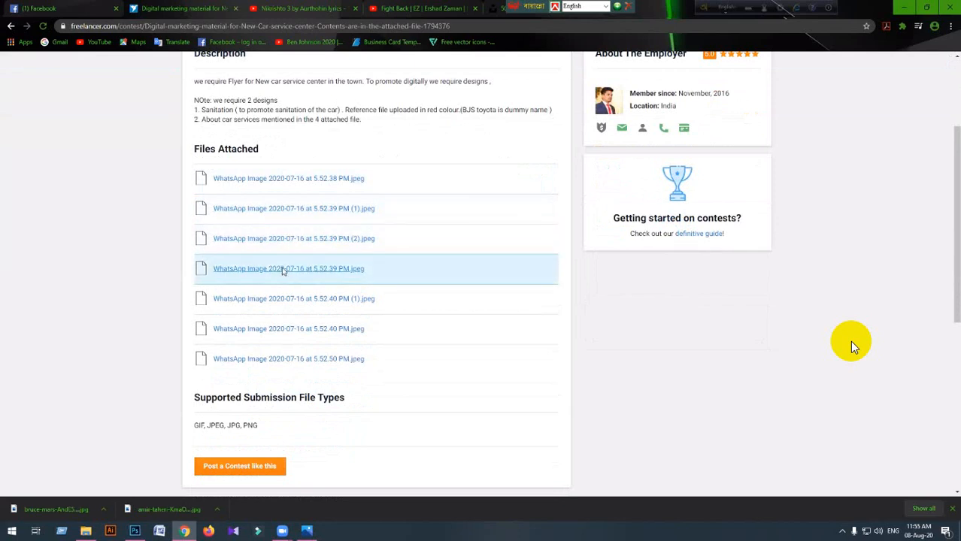
pyautogui.click(283, 270)
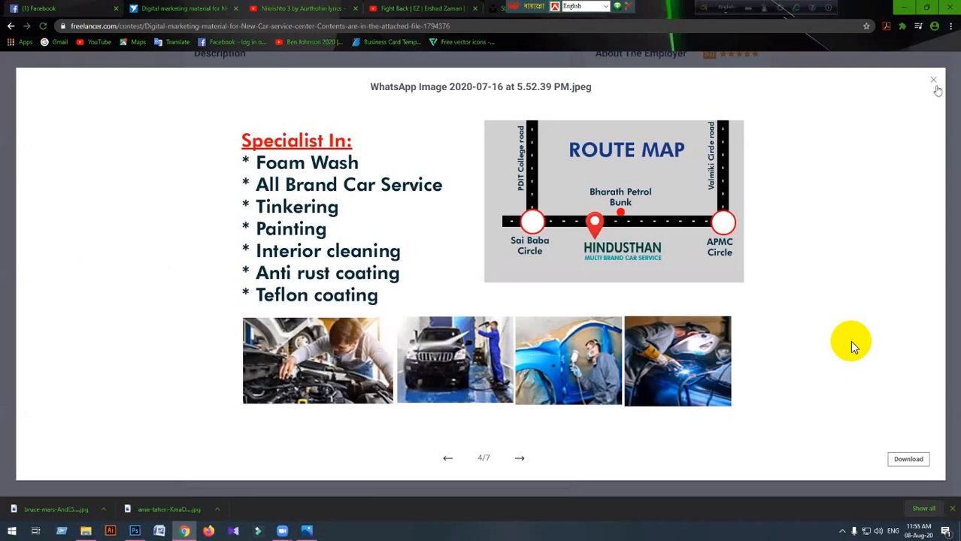
pyautogui.click(933, 80)
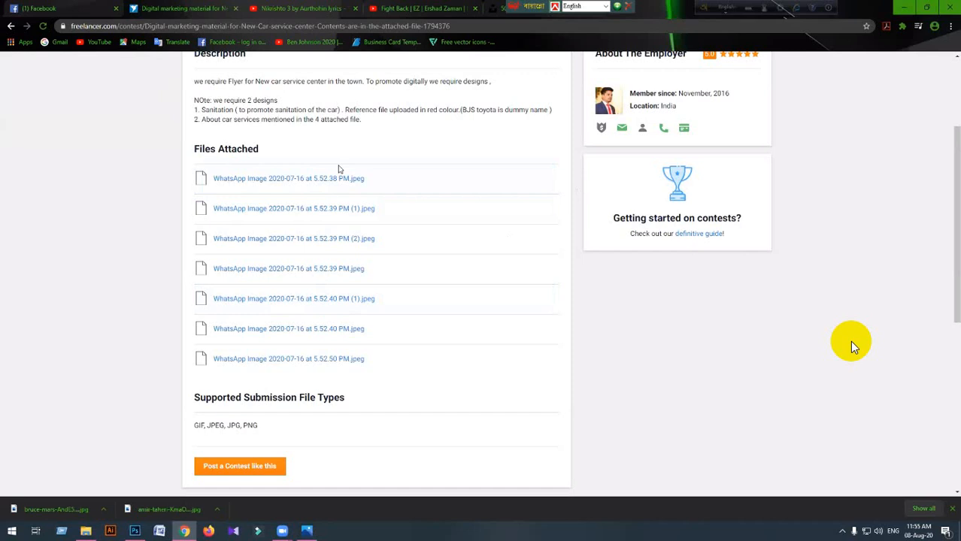
# Step: Page through the attached reference images again, starting from "WhatsApp Image 2020-07-16 at 5.52.38 PM.jpeg", and compare their content
pyautogui.scroll(1, 338, 169)
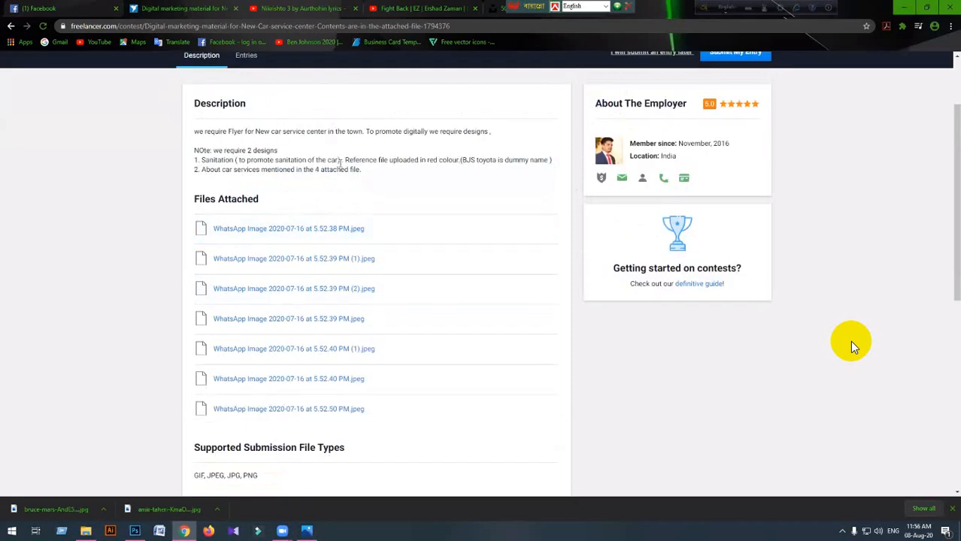
pyautogui.click(324, 230)
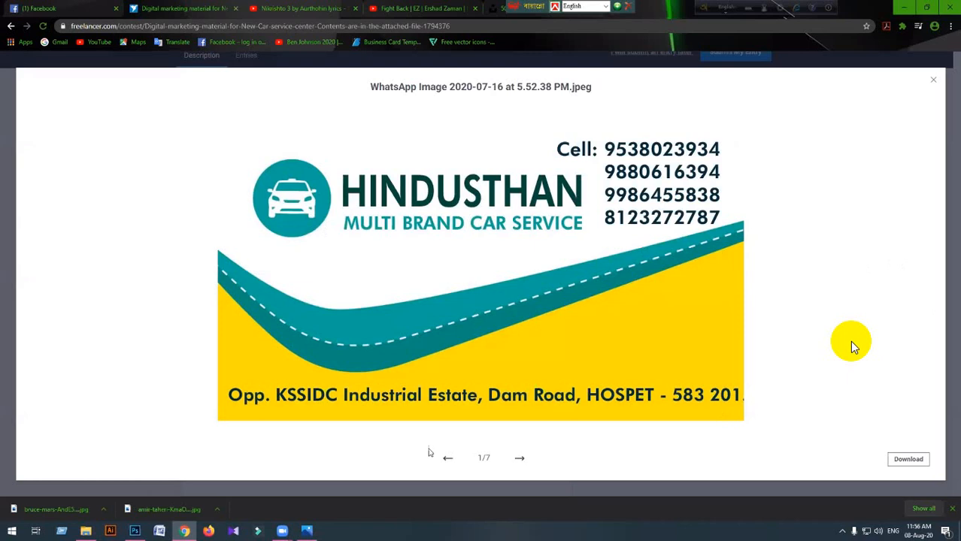
pyautogui.click(521, 460)
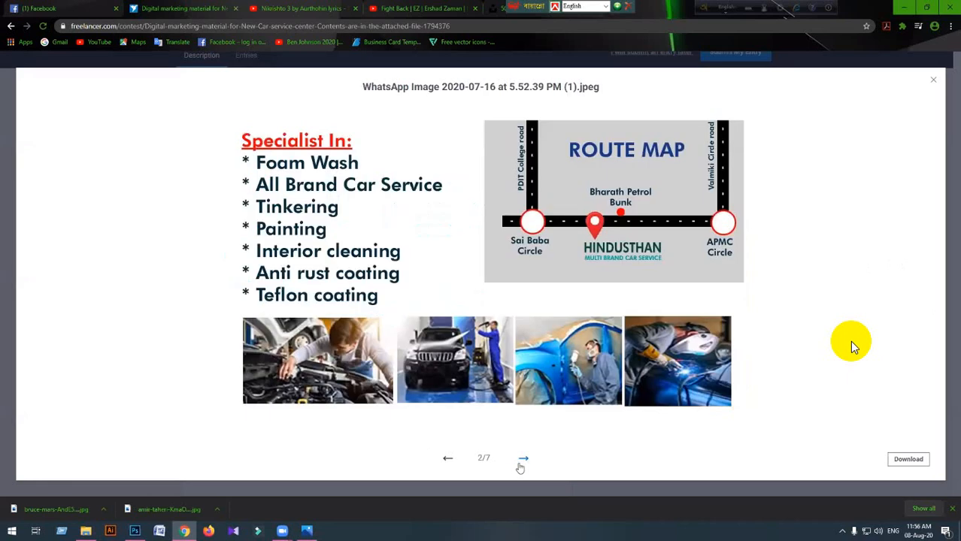
pyautogui.click(522, 461)
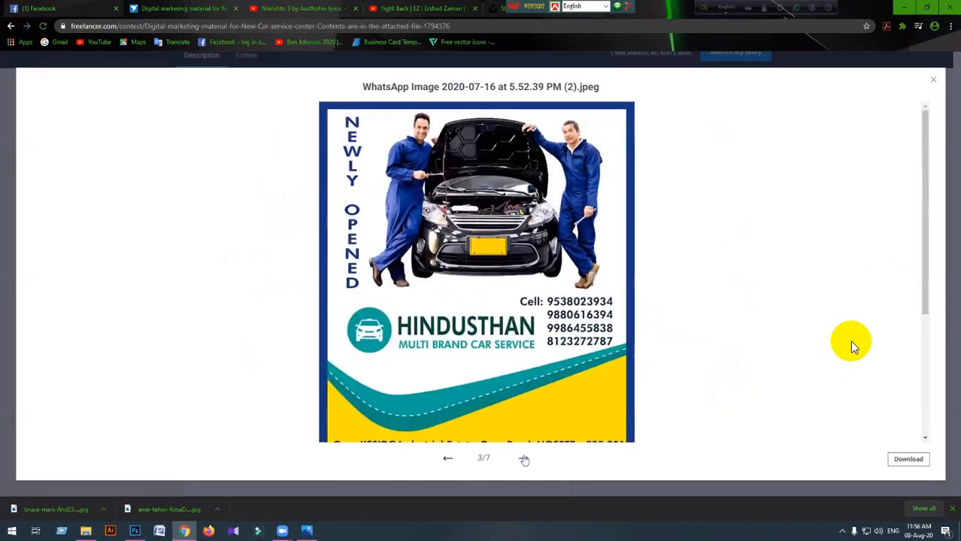
pyautogui.click(524, 460)
pyautogui.click(524, 460)
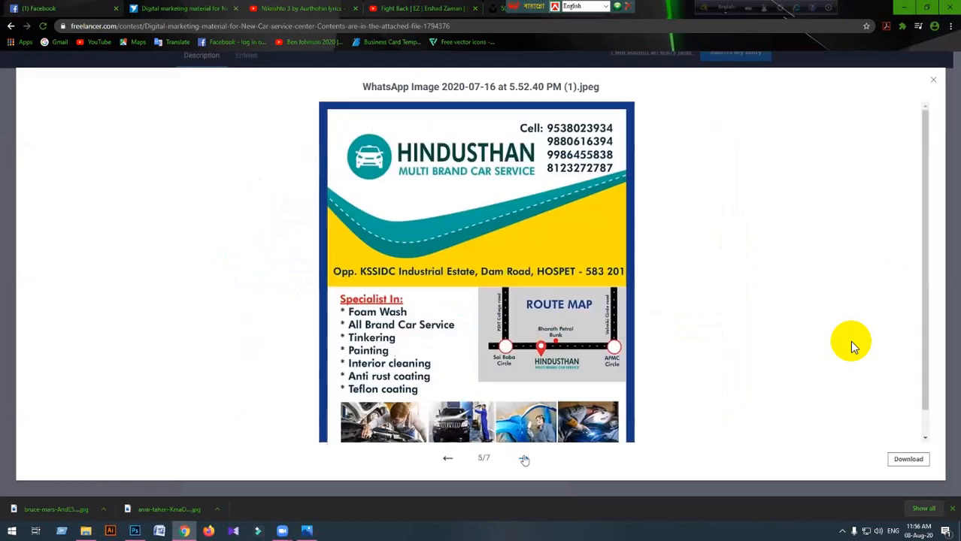
pyautogui.click(523, 460)
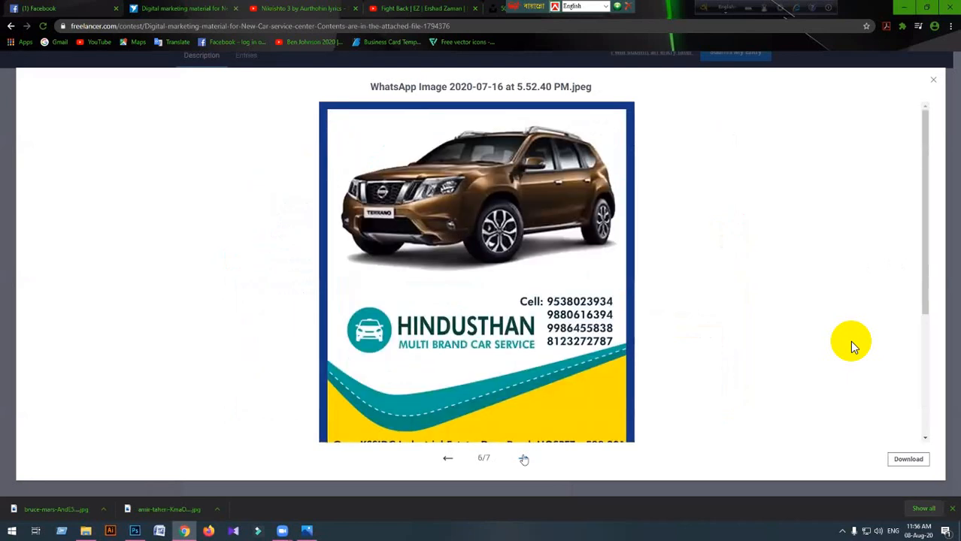
pyautogui.click(524, 460)
pyautogui.click(524, 460)
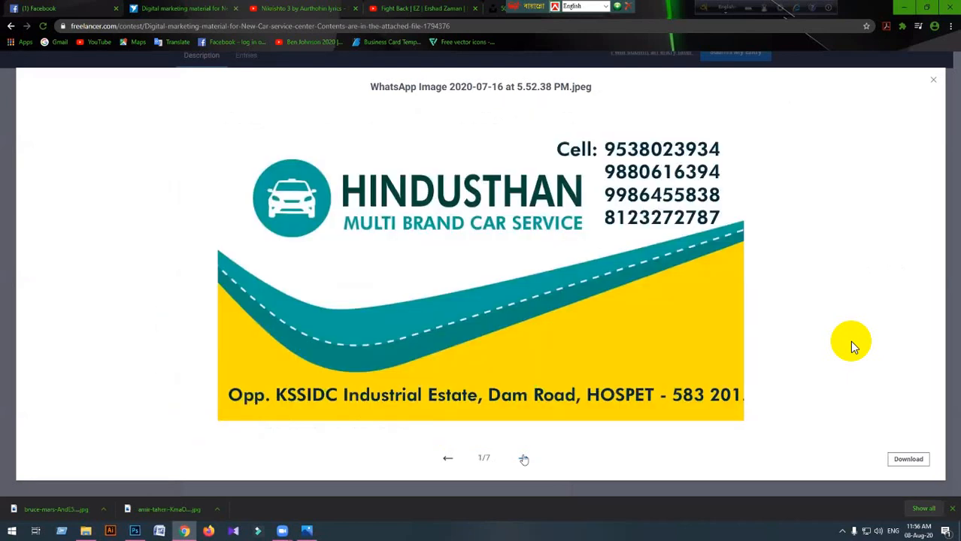
pyautogui.click(523, 460)
pyautogui.click(524, 460)
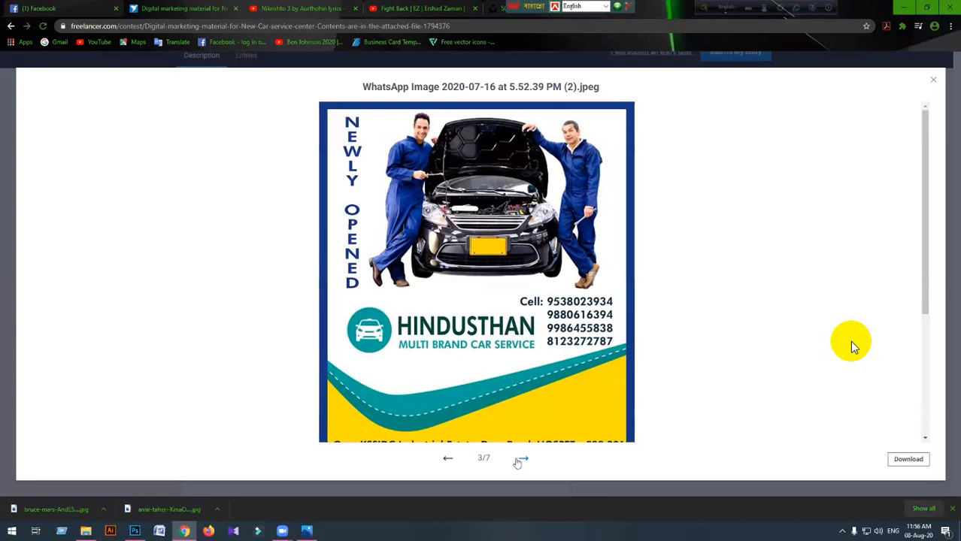
# Step: Finish previewing the attachments at "WhatsApp Image 2020-07-16 at 5.52.39 PM.jpeg" and browse to the list of contests
pyautogui.click(525, 459)
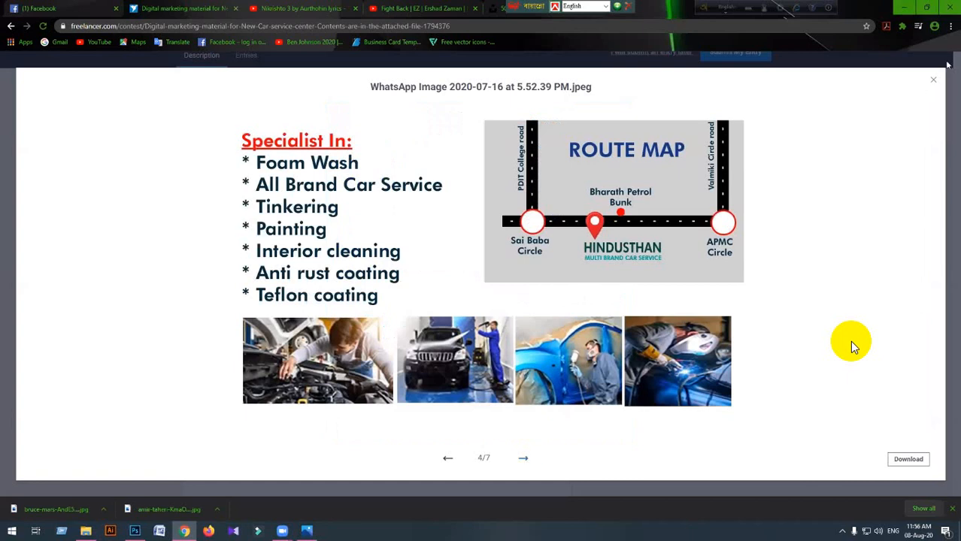
pyautogui.click(932, 79)
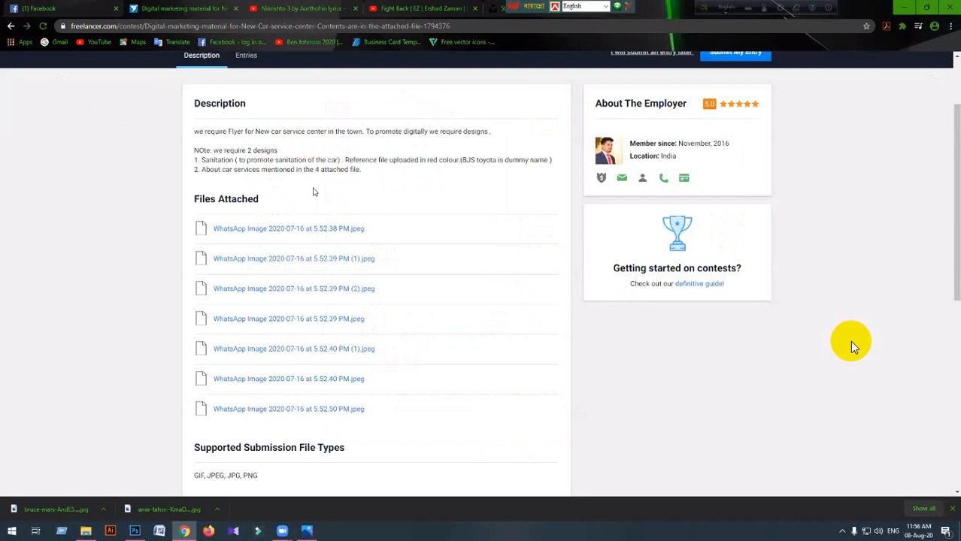
pyautogui.scroll(2, 242, 149)
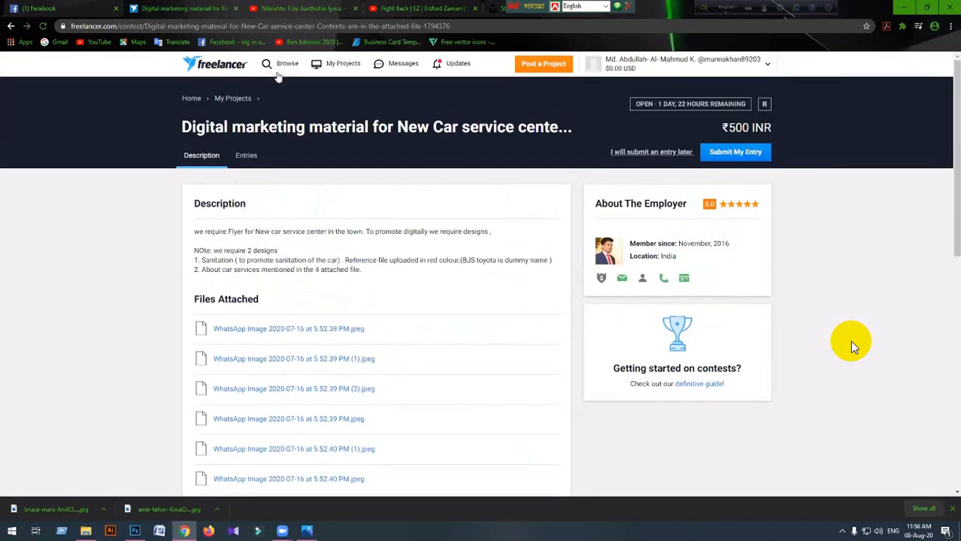
pyautogui.click(283, 63)
pyautogui.click(249, 177)
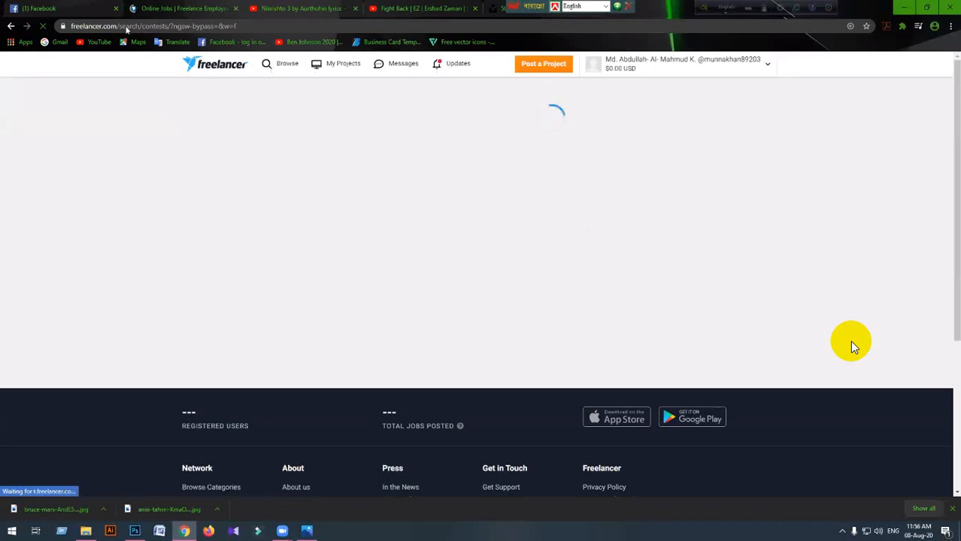
# Step: Switch to Facebook and check the new Messenger notification
pyautogui.hotkey('ctrl', '1')
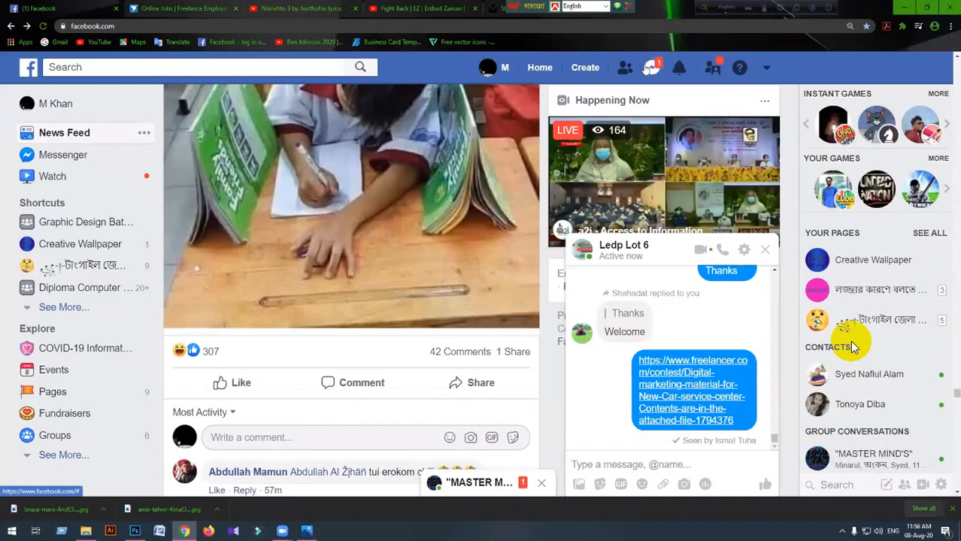
pyautogui.click(643, 68)
pyautogui.click(643, 69)
# Step: Return to the Freelancer contest results, look through the lowest-prize contests, and open "Build me an icon for my blog"
pyautogui.hotkey('ctrl', '2')
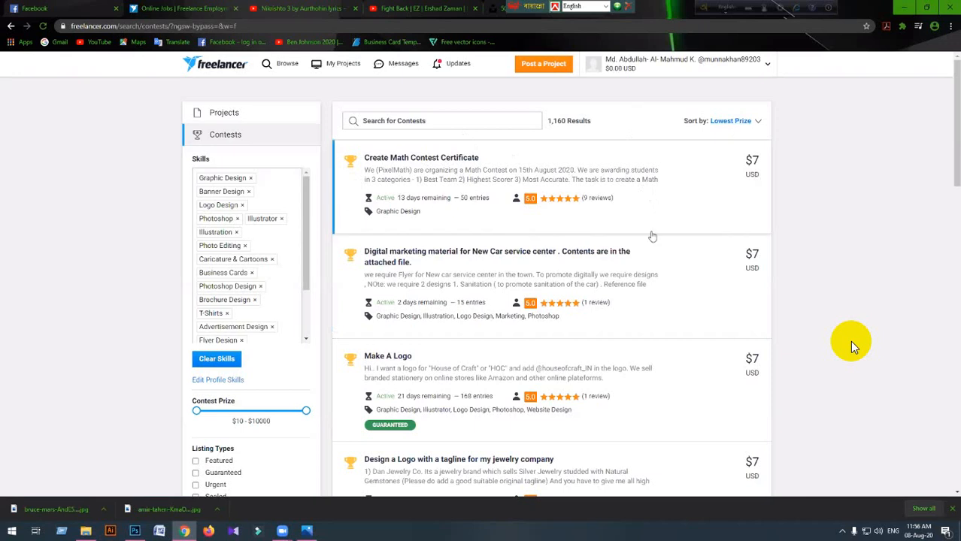
pyautogui.scroll(-1, 697, 158)
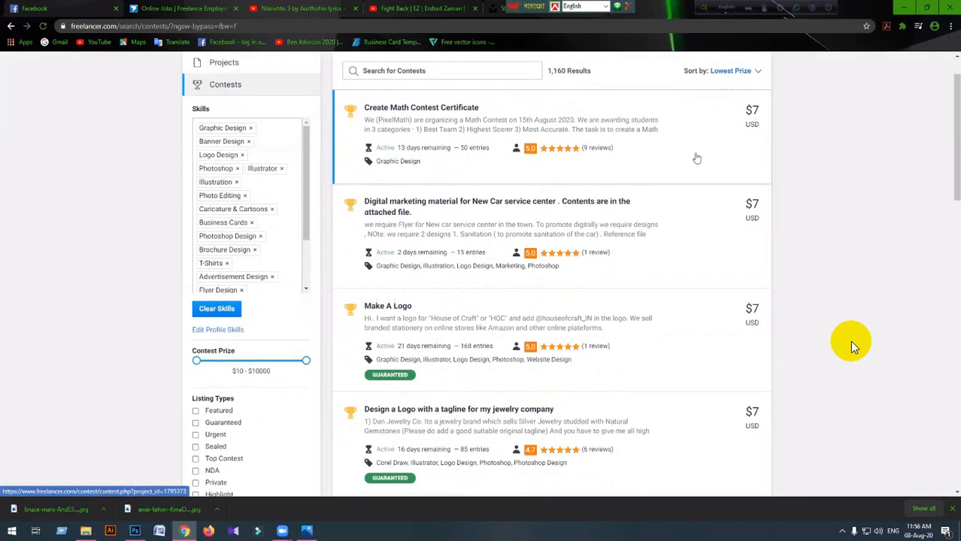
pyautogui.scroll(-1, 697, 158)
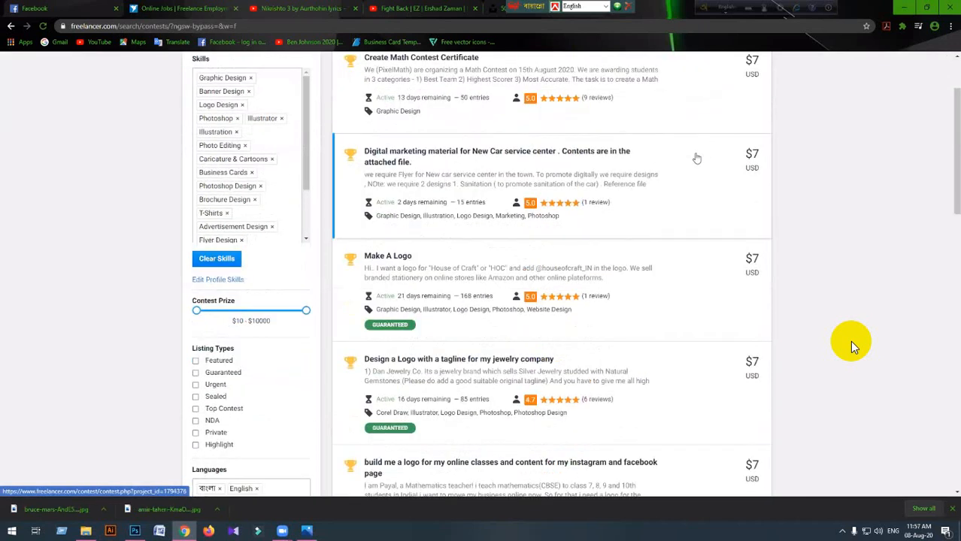
pyautogui.scroll(-1, 697, 158)
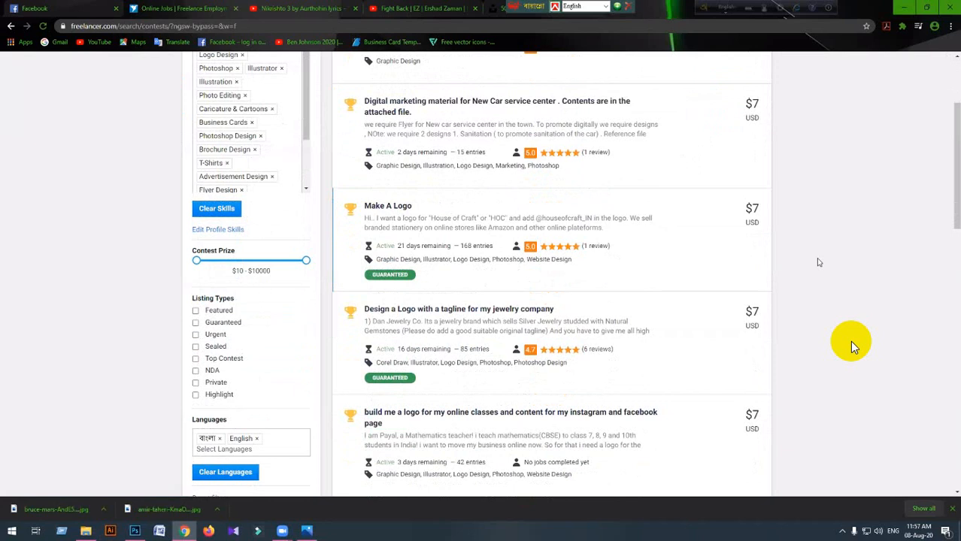
pyautogui.scroll(-1, 819, 262)
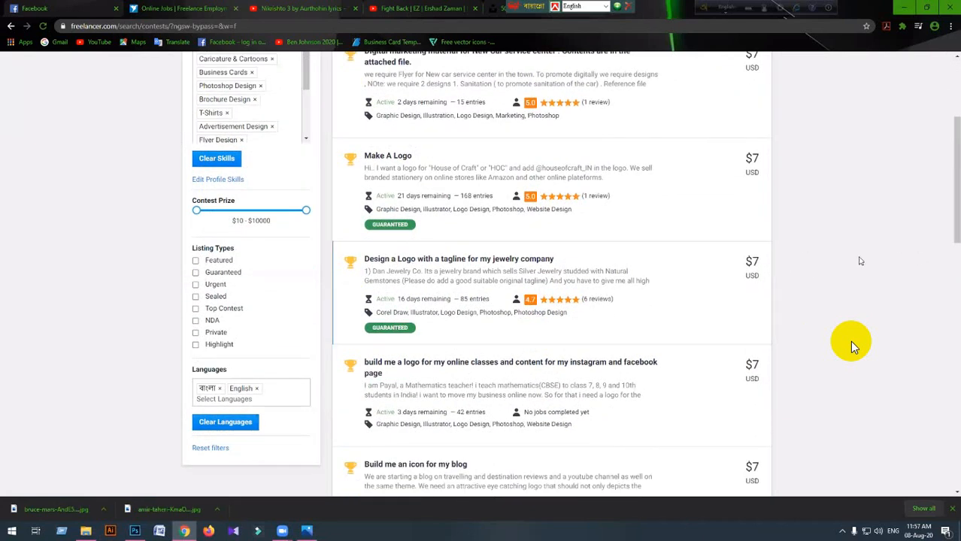
pyautogui.scroll(-1, 863, 260)
pyautogui.scroll(-1, 861, 260)
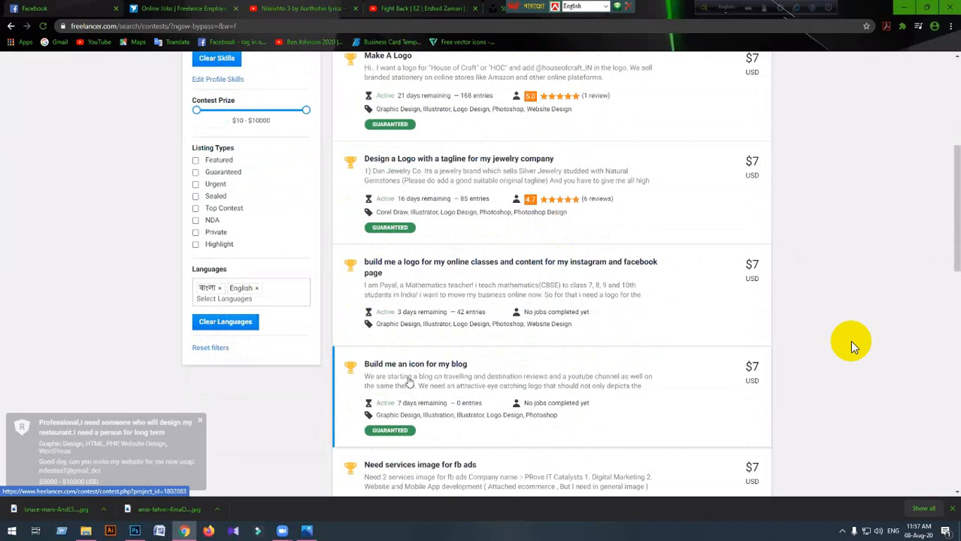
pyautogui.click(452, 381)
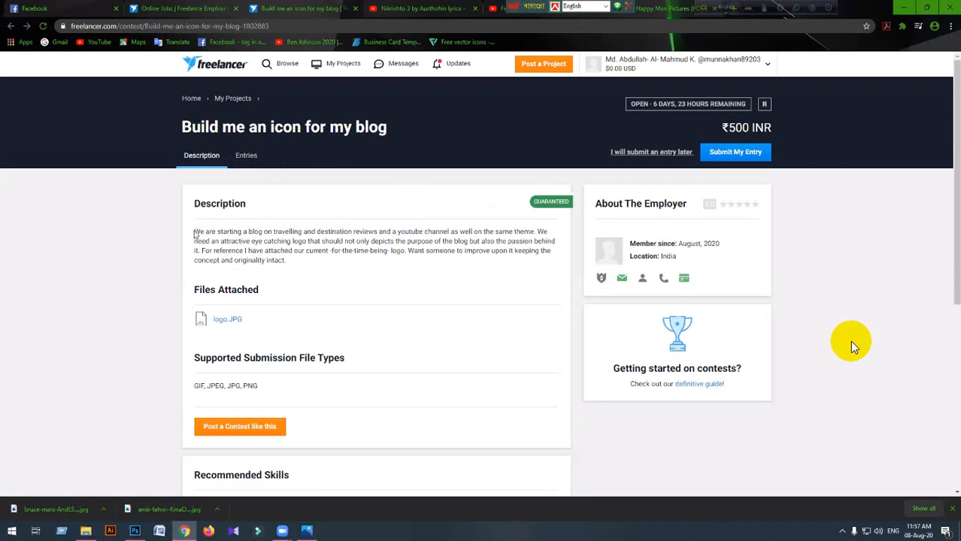
# Step: Read the blog icon contest's description and preview its attached logo.JPG, closing the preview when done
pyautogui.moveTo(194, 234); pyautogui.dragTo(265, 233)
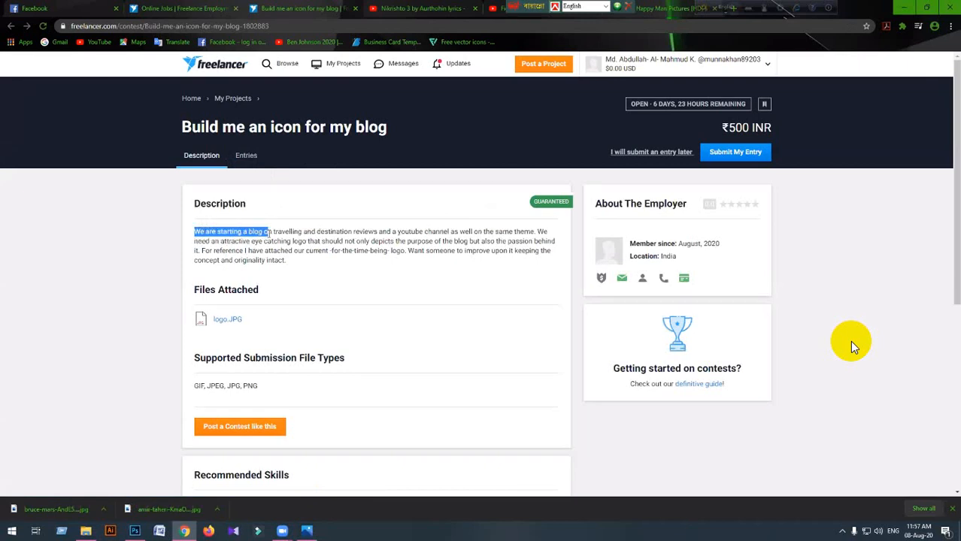
pyautogui.click(329, 264)
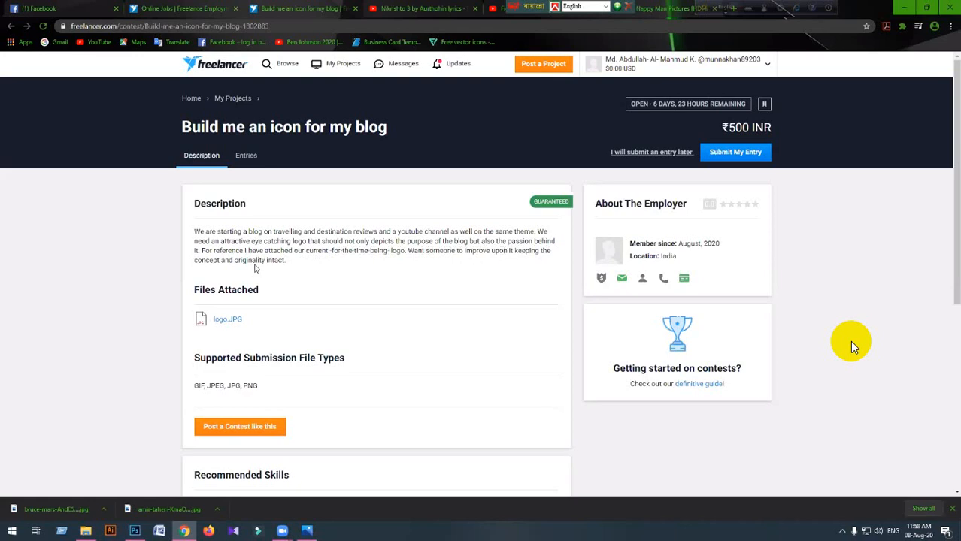
pyautogui.click(230, 319)
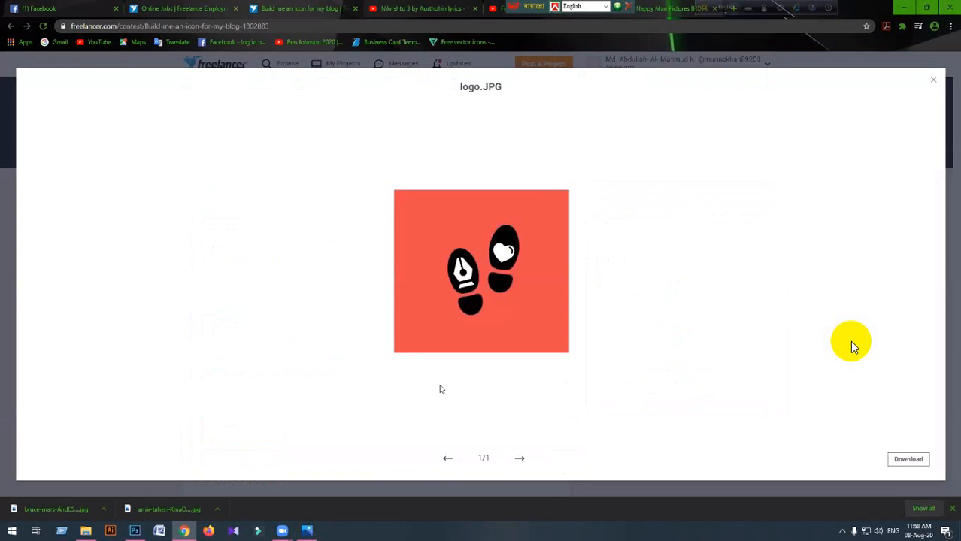
pyautogui.click(934, 84)
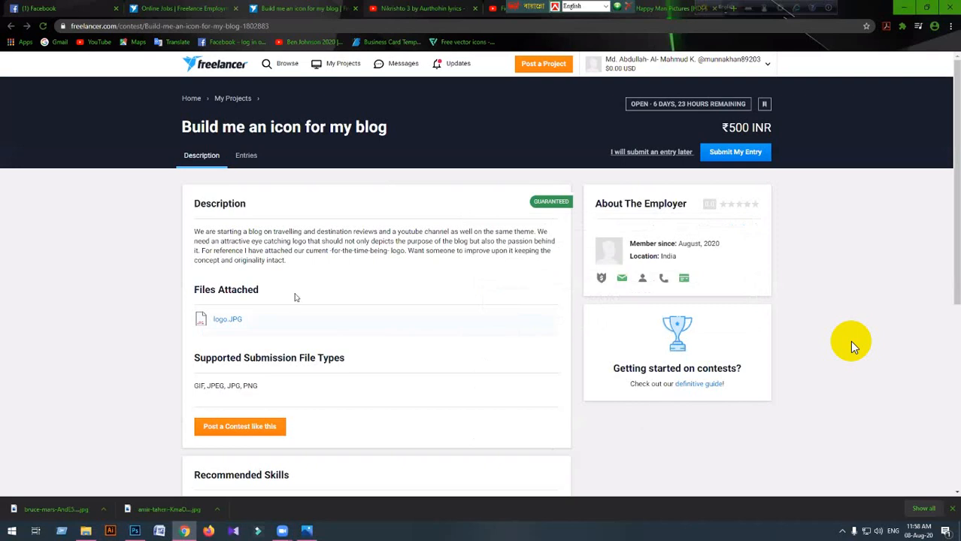
# Step: Highlight the full description paragraph of the blog icon contest while explaining it
pyautogui.moveTo(233, 250); pyautogui.dragTo(273, 284)
pyautogui.click(273, 284)
pyautogui.moveTo(285, 262); pyautogui.dragTo(192, 237)
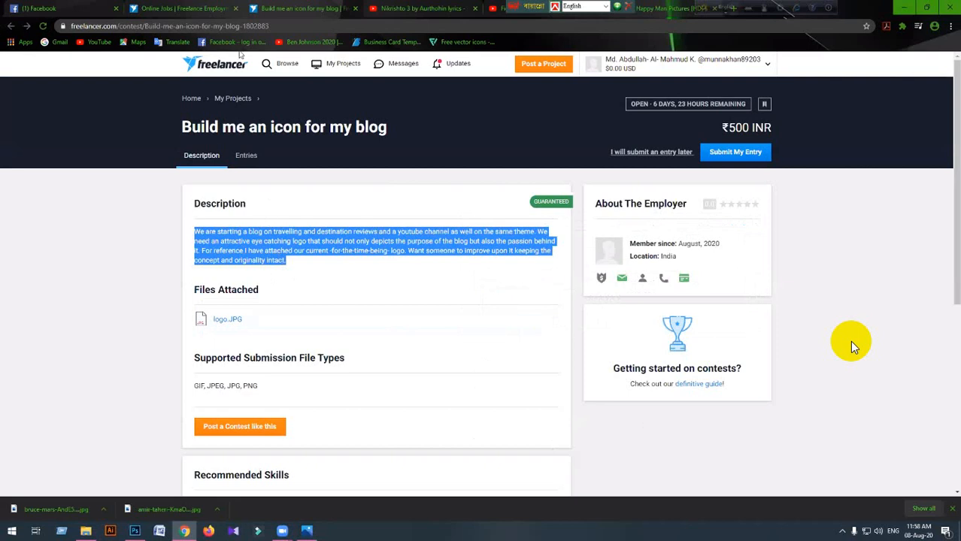
# Step: Go back to the contest results list and review the contests at its beginning
pyautogui.click(182, 15)
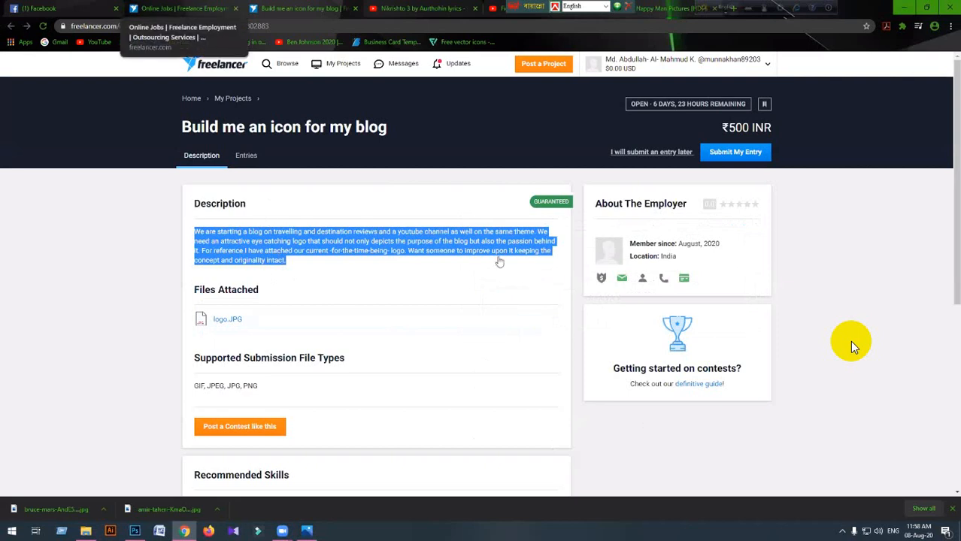
pyautogui.scroll(3, 499, 263)
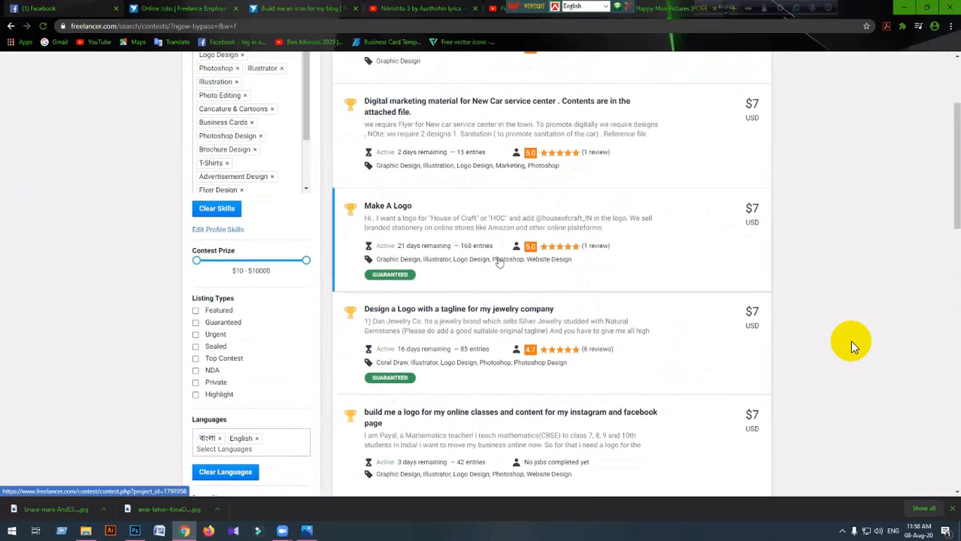
pyautogui.scroll(3, 499, 262)
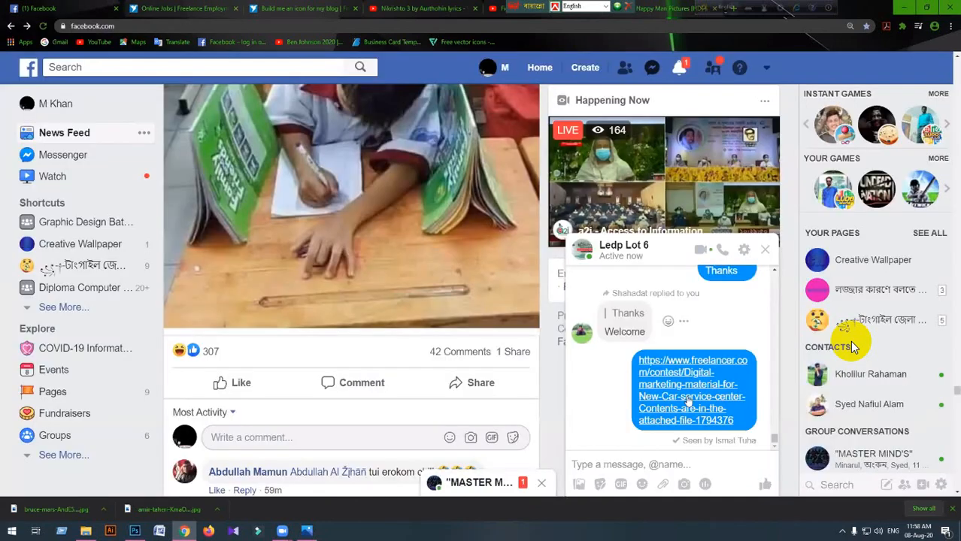
# Step: Open the shared car service contest link from the Facebook group chat and look over the contest's entries
pyautogui.click(687, 398)
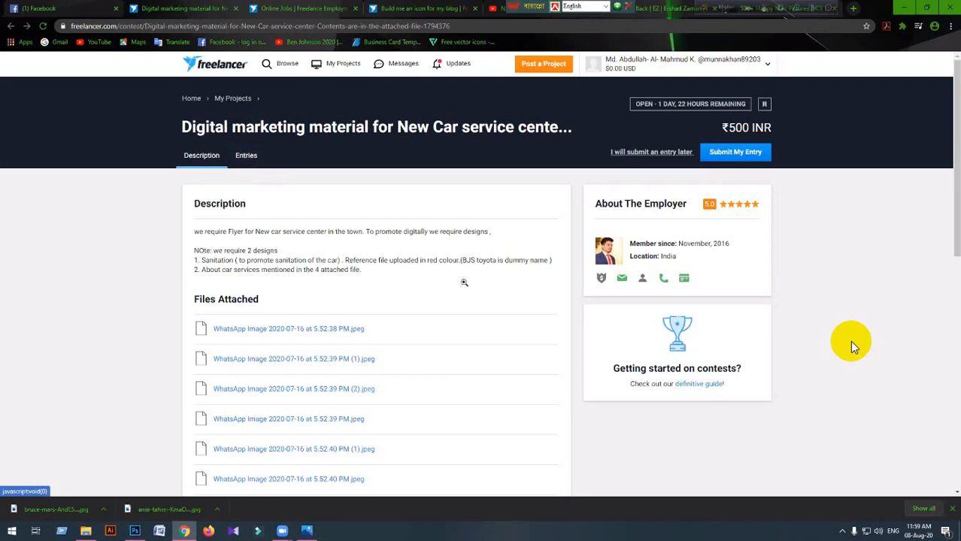
pyautogui.scroll(-3, 464, 283)
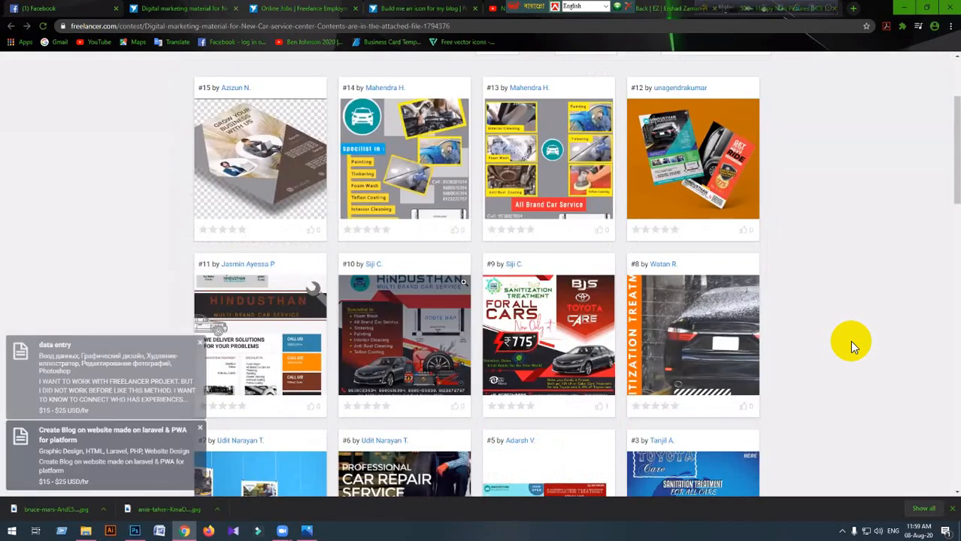
pyautogui.scroll(2, 851, 346)
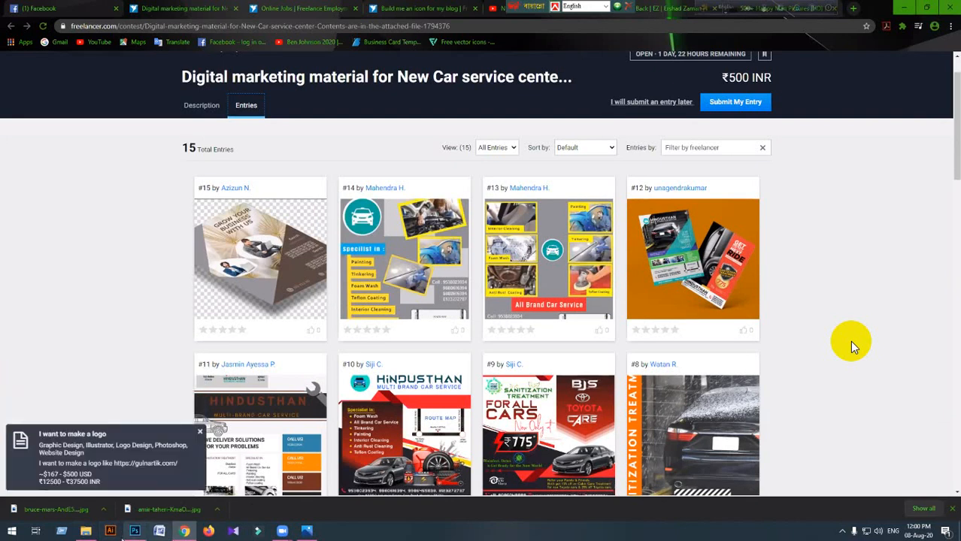
# Step: Switch to Photoshop and start a new document with width and height measured in inches
pyautogui.moveTo(137, 532)
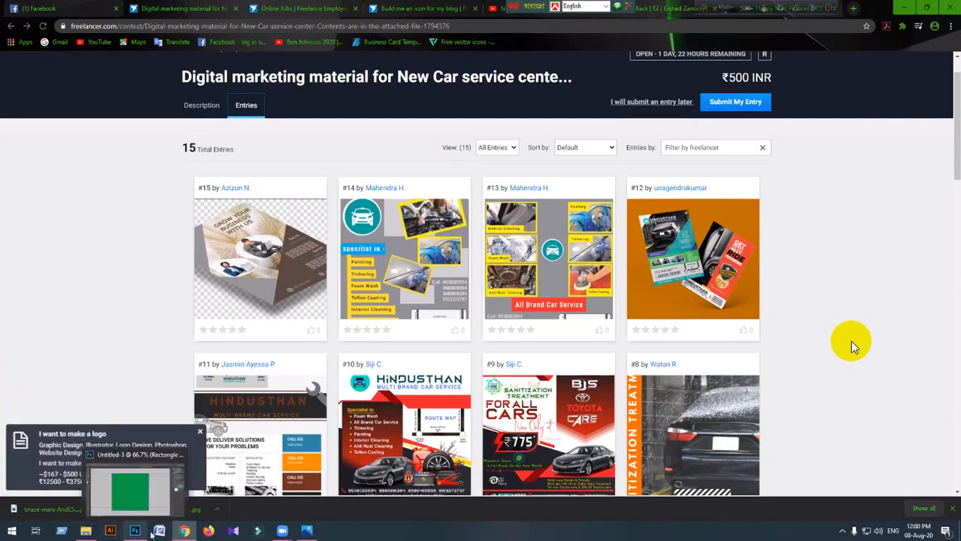
pyautogui.click(134, 531)
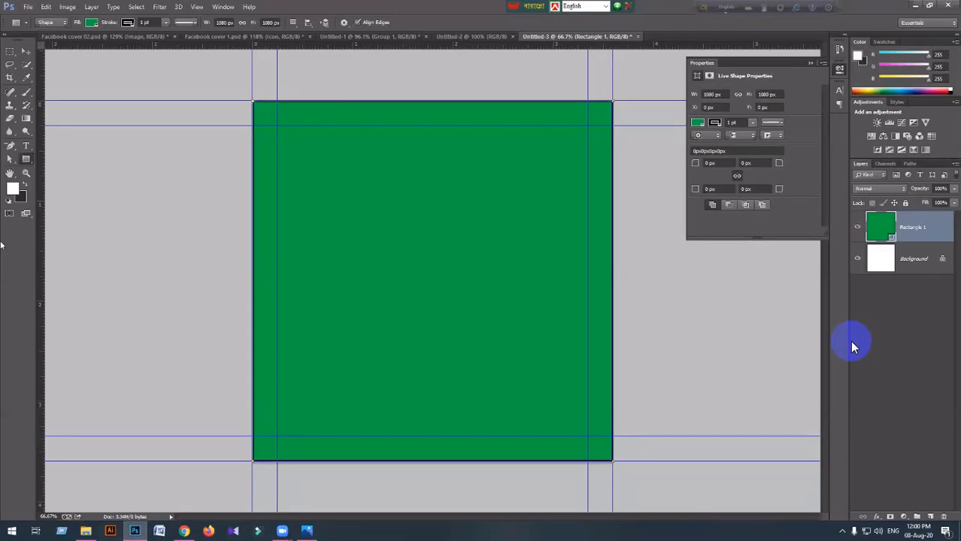
pyautogui.hotkey('ctrl', 'n')
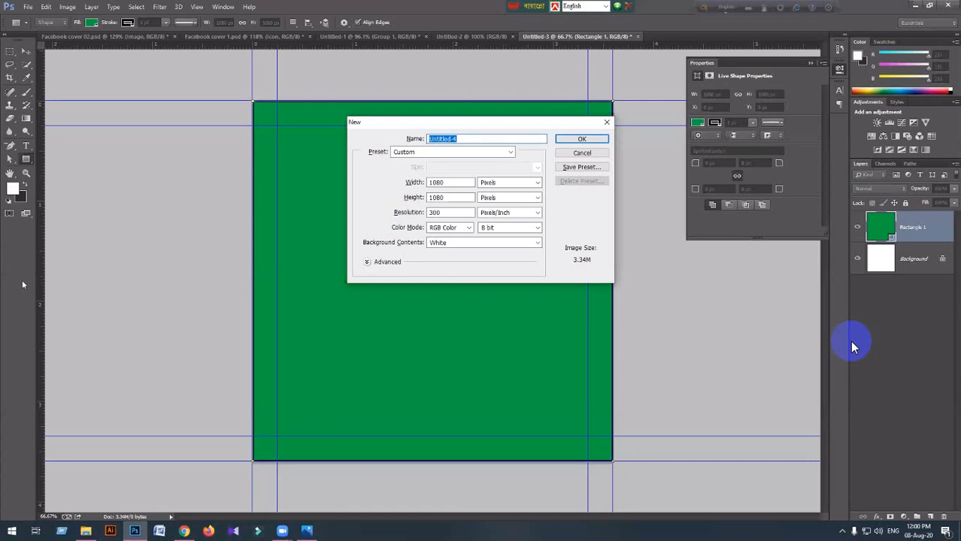
pyautogui.click(496, 184)
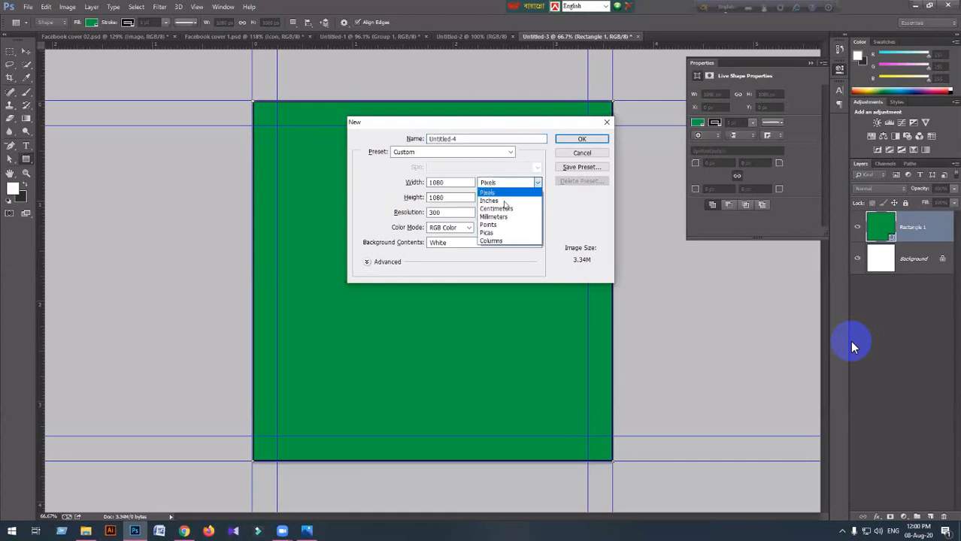
pyautogui.click(499, 200)
pyautogui.click(503, 198)
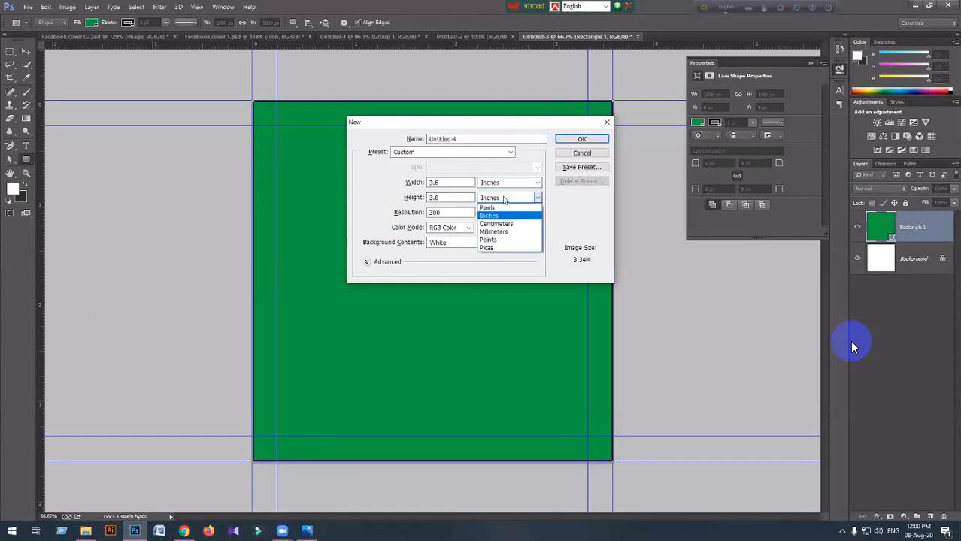
pyautogui.click(504, 198)
# Step: Set the new document's width to 10.5 inches and height to 8.5 inches
pyautogui.moveTo(445, 182); pyautogui.dragTo(375, 180)
pyautogui.click(444, 182)
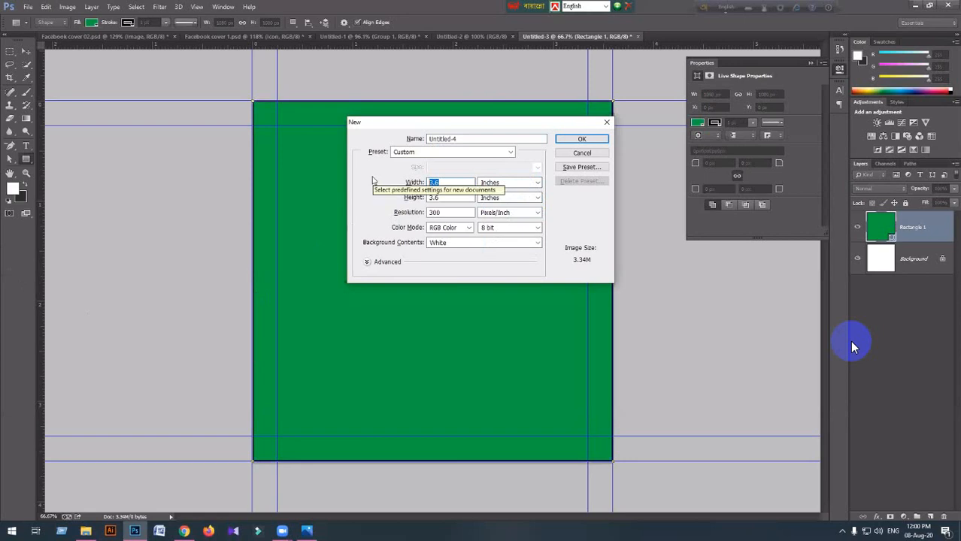
pyautogui.write('1')
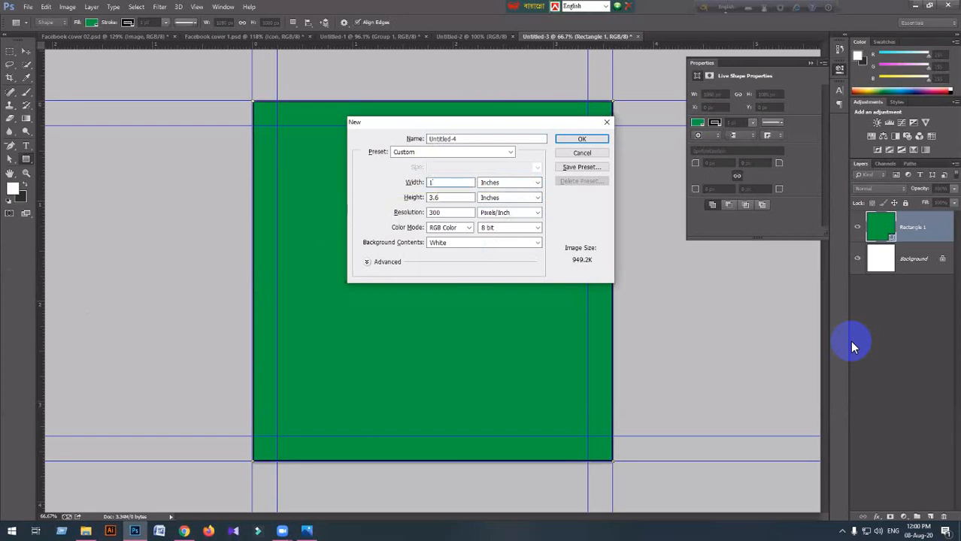
pyautogui.write('0.5')
pyautogui.press('Tab')
pyautogui.write('8.5')
pyautogui.click(444, 183)
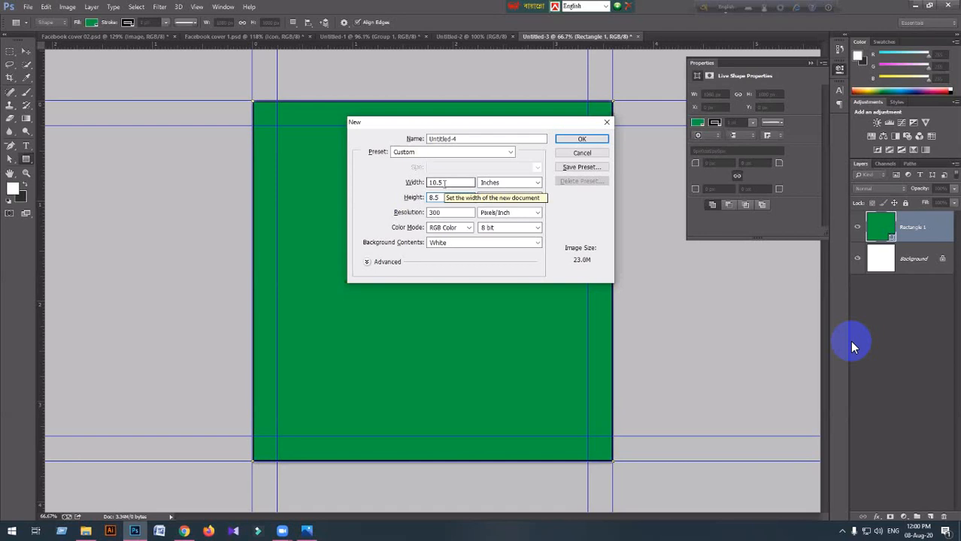
pyautogui.click(441, 196)
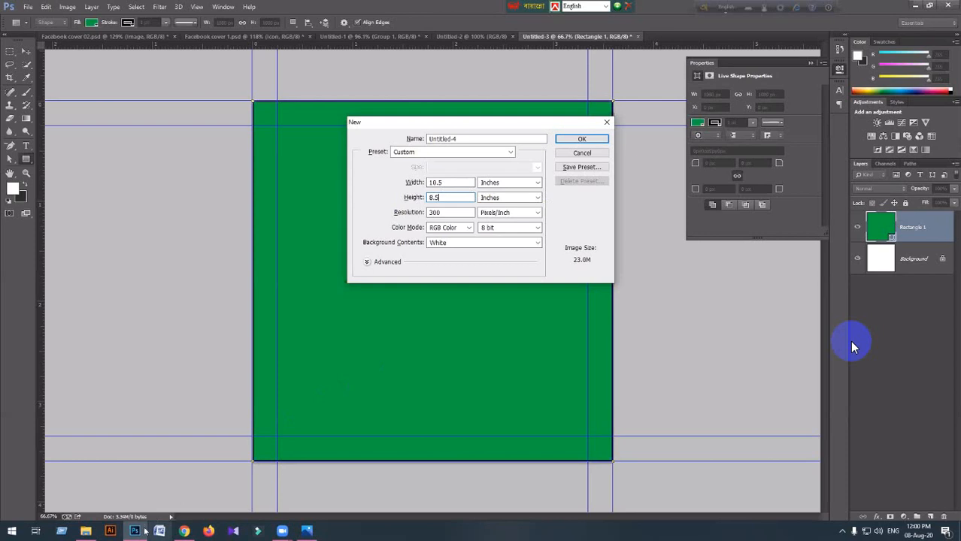
# Step: Switch to Word, try to open the recent Flyer Design document, and close Word to return to Photoshop
pyautogui.moveTo(134, 531)
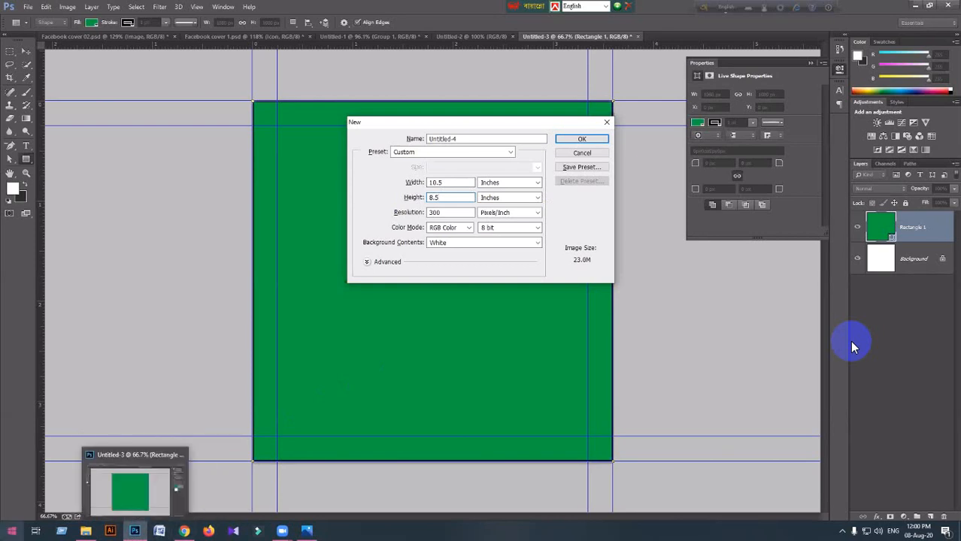
pyautogui.click(160, 532)
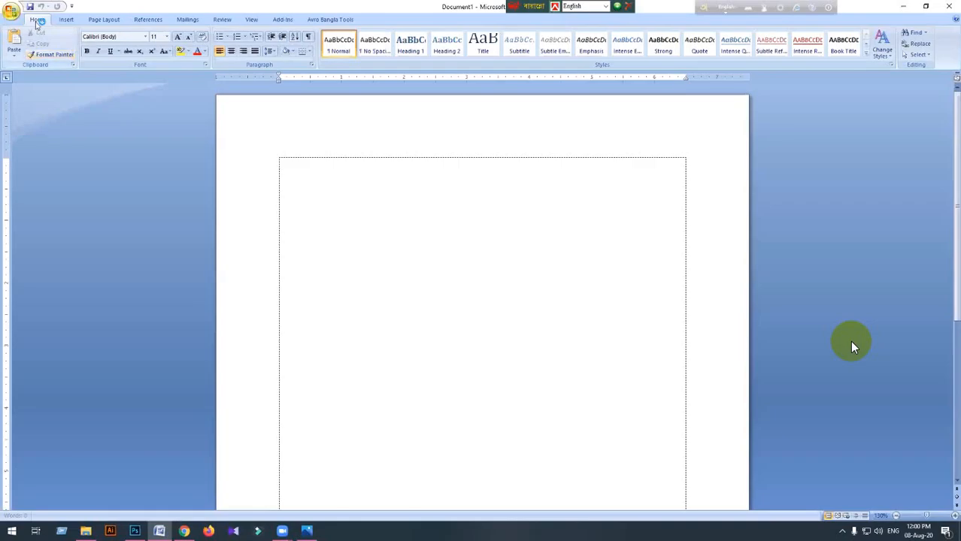
pyautogui.click(11, 10)
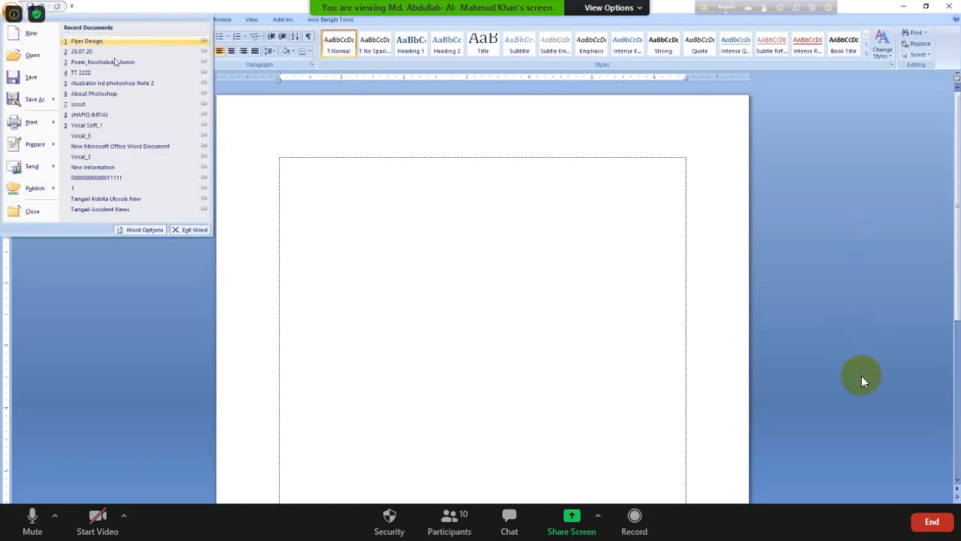
pyautogui.click(535, 255)
pyautogui.click(475, 292)
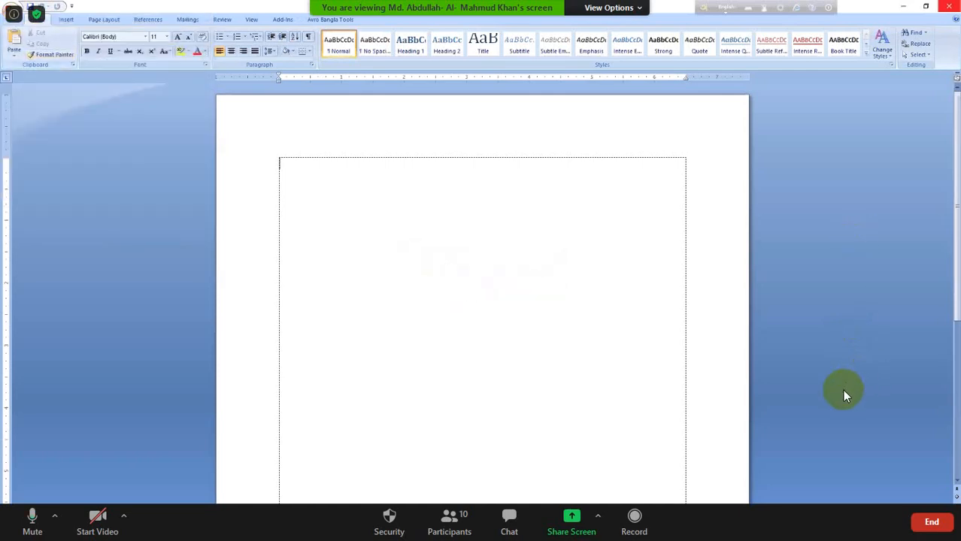
pyautogui.click(944, 6)
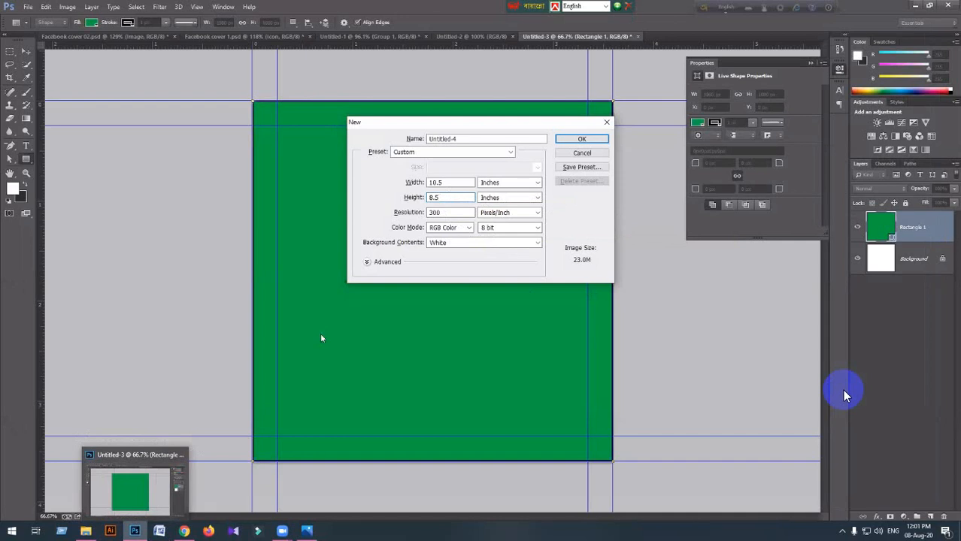
# Step: Set the new document's height to 8 inches and its color mode to CMYK Color
pyautogui.doubleClick(438, 183)
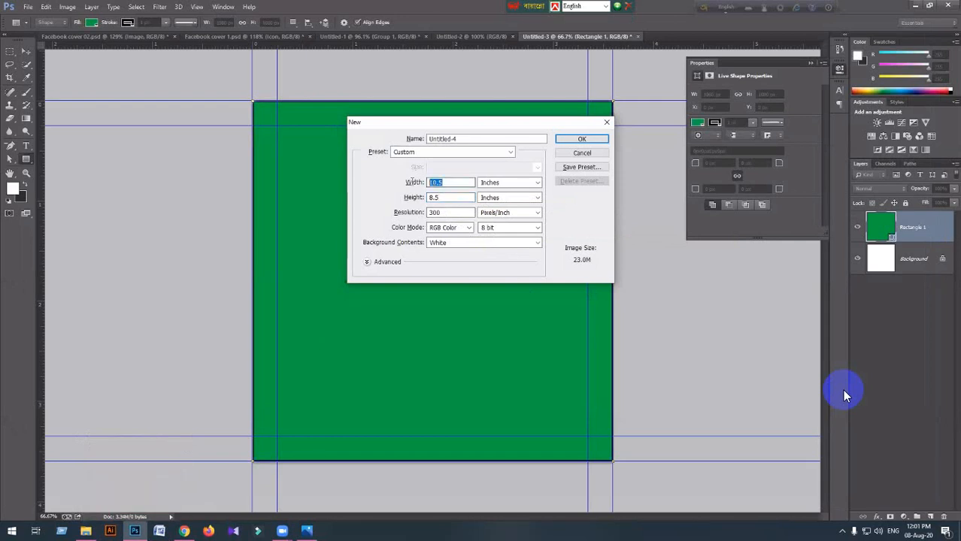
pyautogui.press('Tab')
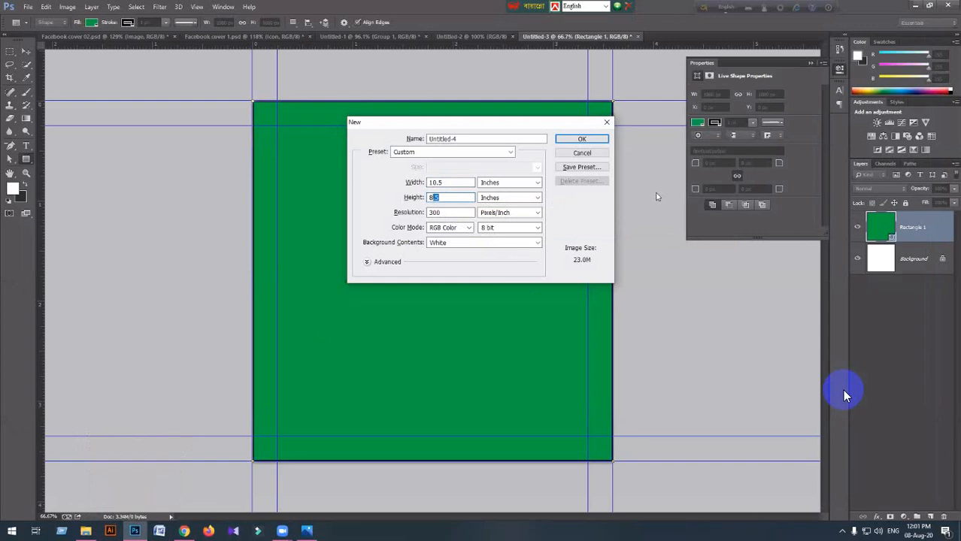
pyautogui.write('8')
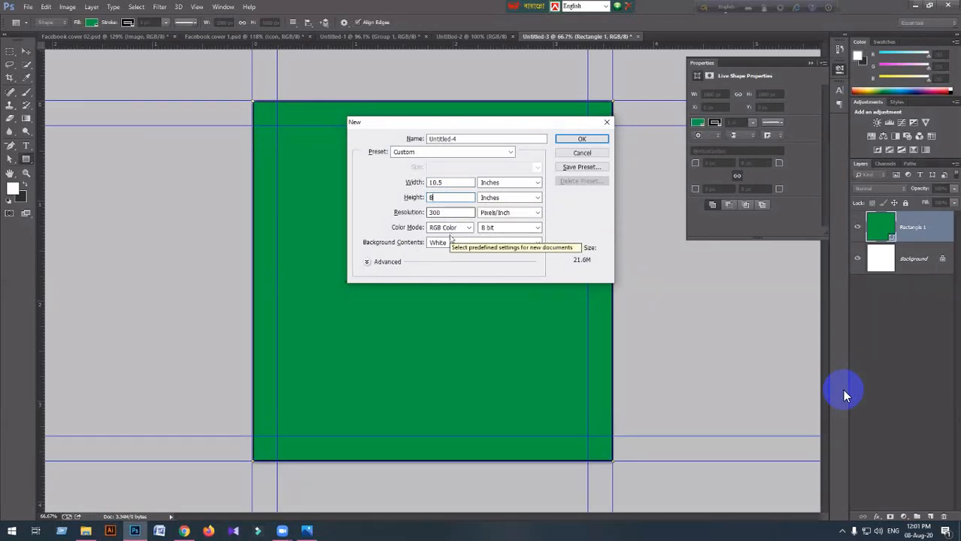
pyautogui.click(450, 228)
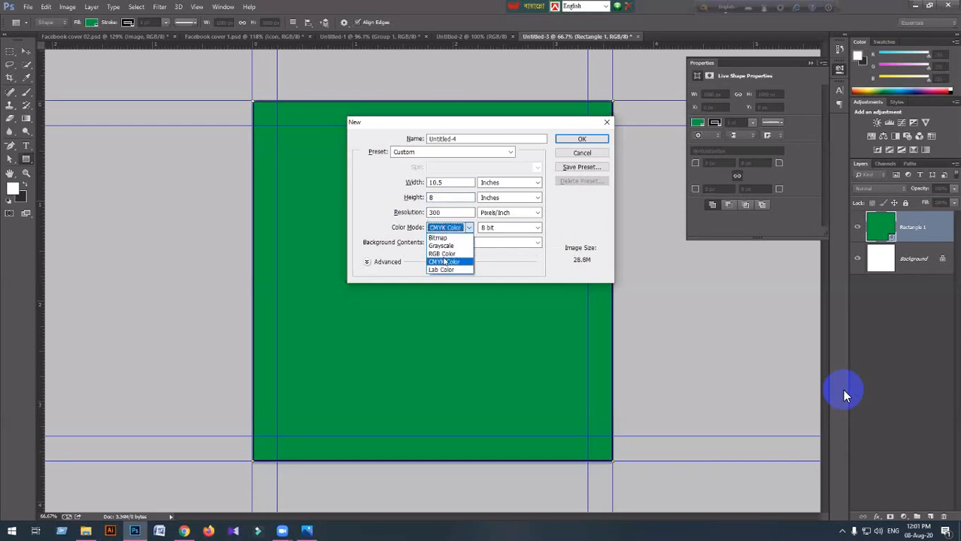
pyautogui.click(443, 262)
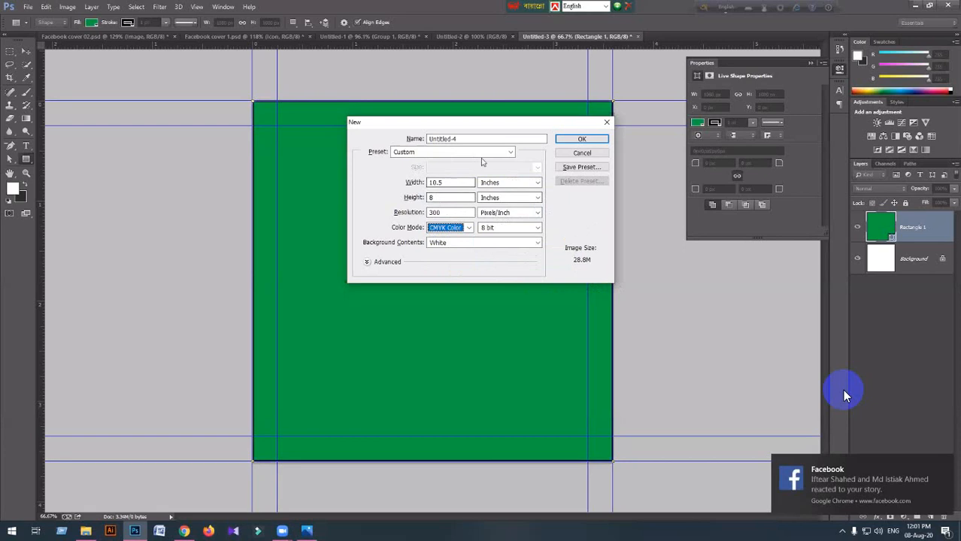
# Step: Name the new document Flyer contest and create it
pyautogui.click(471, 138)
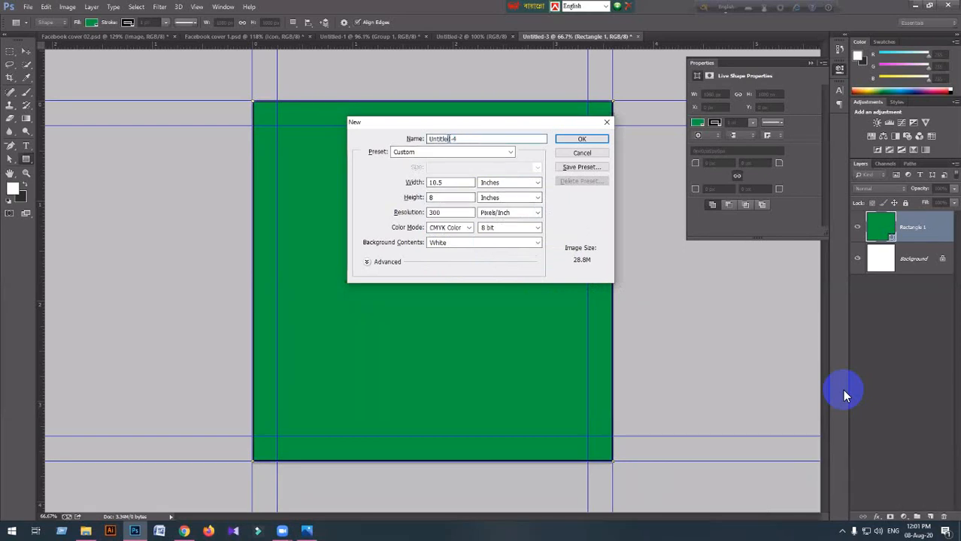
pyautogui.moveTo(466, 139); pyautogui.dragTo(376, 136)
pyautogui.write('Flyer contest')
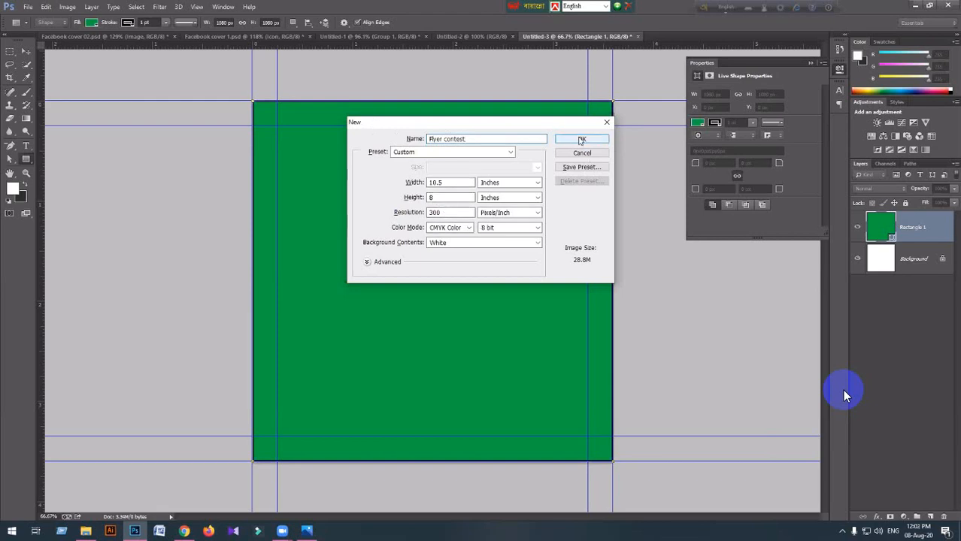
pyautogui.click(581, 140)
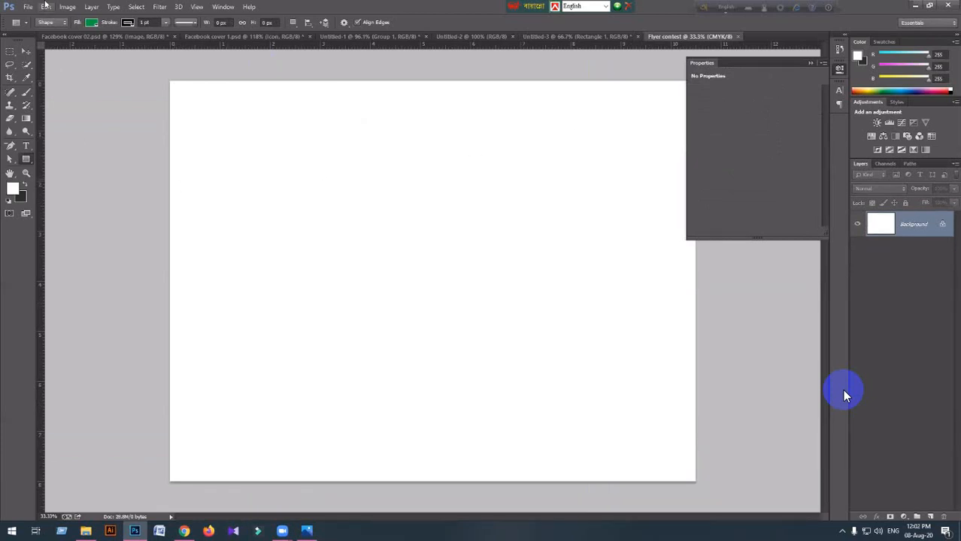
# Step: Close the Flyer contest document and create a portrait document 8 inches wide and 10.5 inches high
pyautogui.click(737, 36)
pyautogui.hotkey('ctrl', 'n')
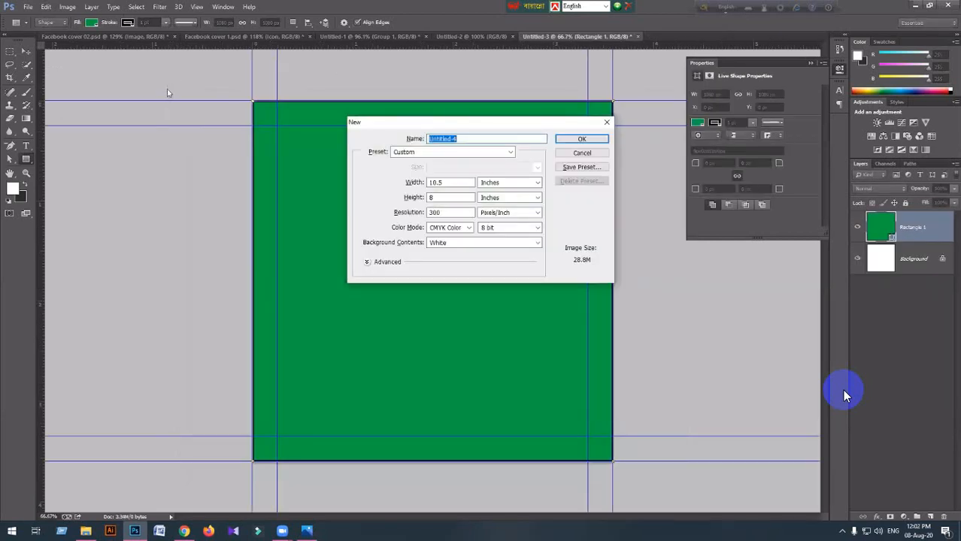
pyautogui.moveTo(457, 183); pyautogui.dragTo(416, 183)
pyautogui.write('8')
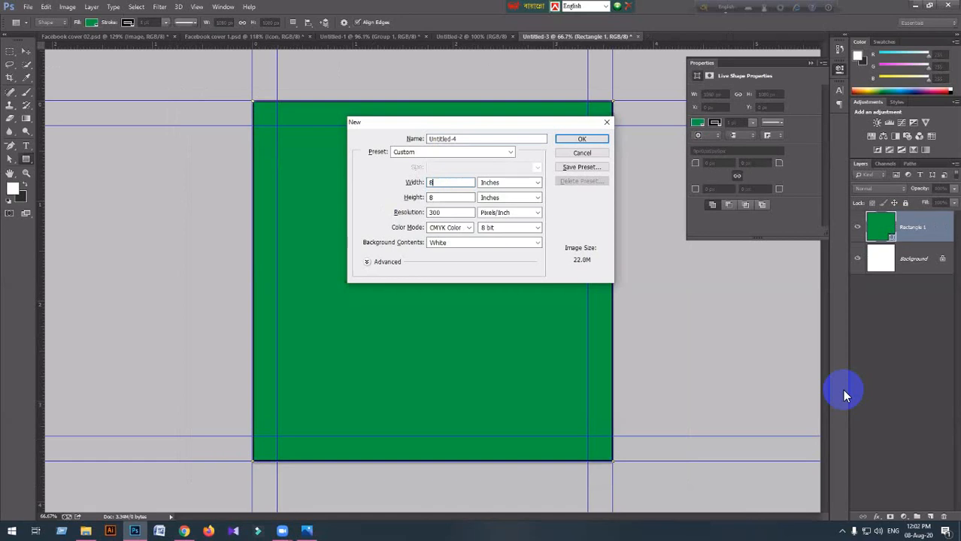
pyautogui.press('Tab')
pyautogui.write('1')
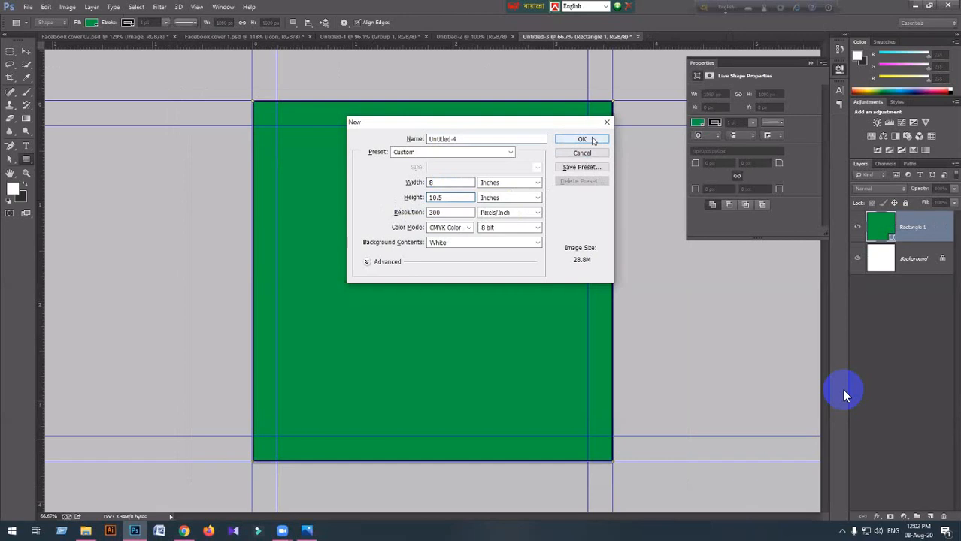
pyautogui.click(581, 139)
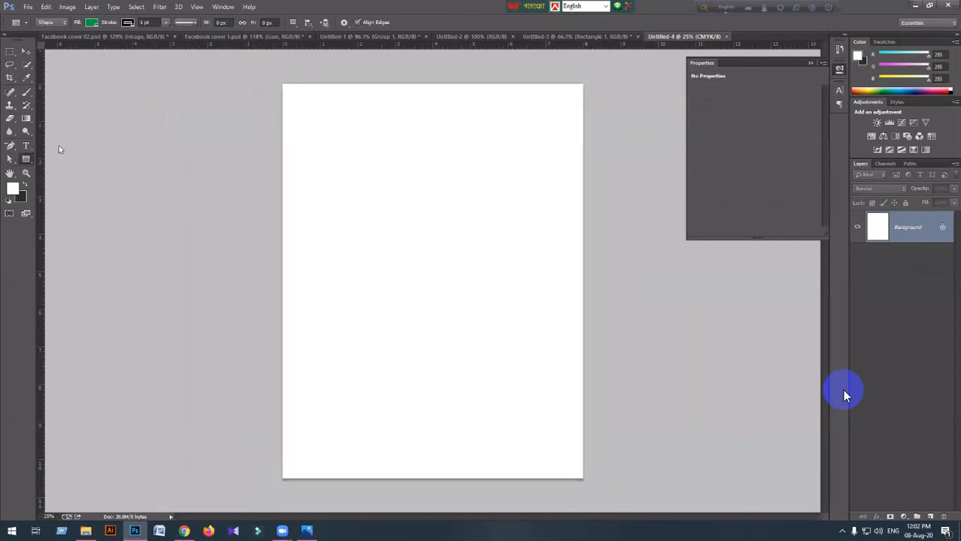
# Step: Place guides along all four edges of the blank page
pyautogui.moveTo(42, 131); pyautogui.dragTo(282, 131)
pyautogui.moveTo(40, 157); pyautogui.dragTo(583, 155)
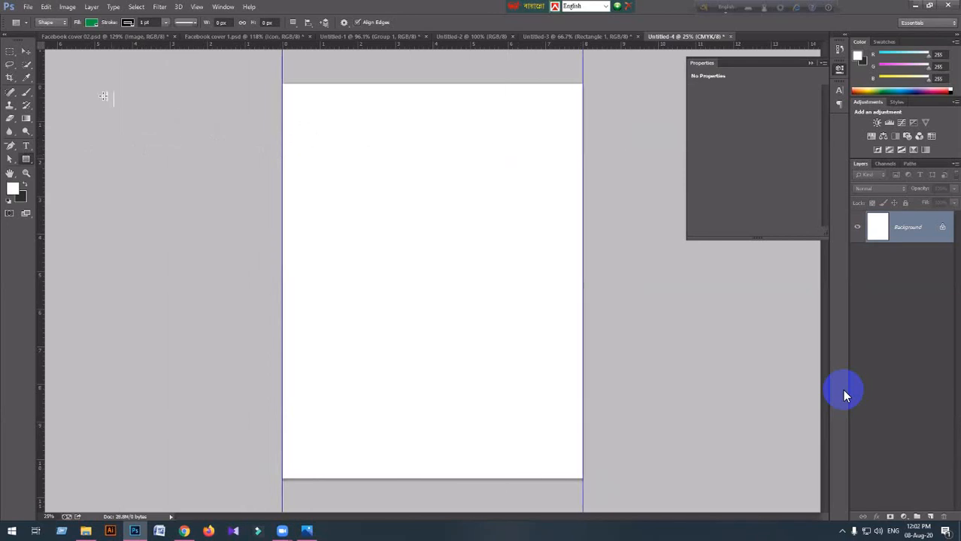
pyautogui.moveTo(333, 48); pyautogui.dragTo(339, 84)
pyautogui.moveTo(352, 50); pyautogui.dragTo(351, 477)
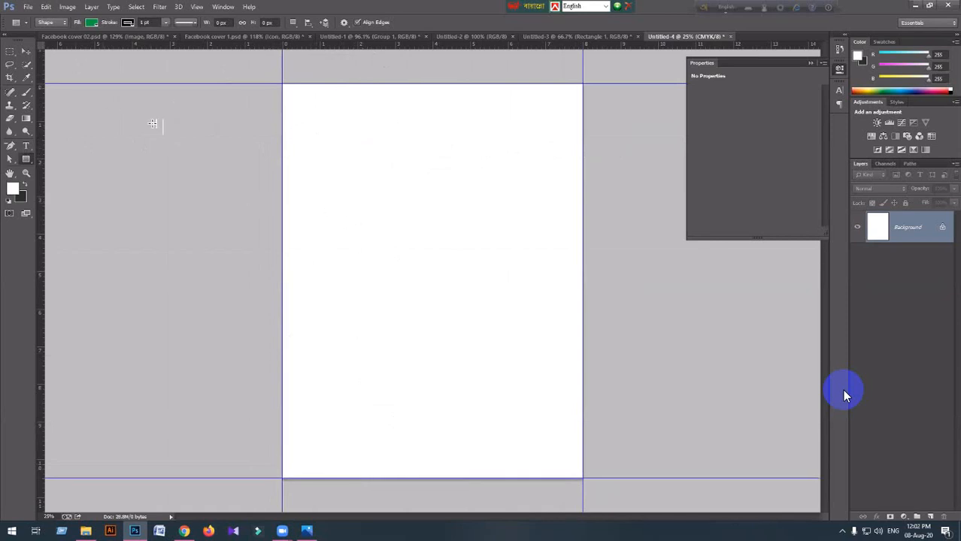
# Step: Enlarge the canvas by a relative 0.5 inches in width and height, with white as the extension color
pyautogui.hotkey('ctrl', 'alt', 'c')
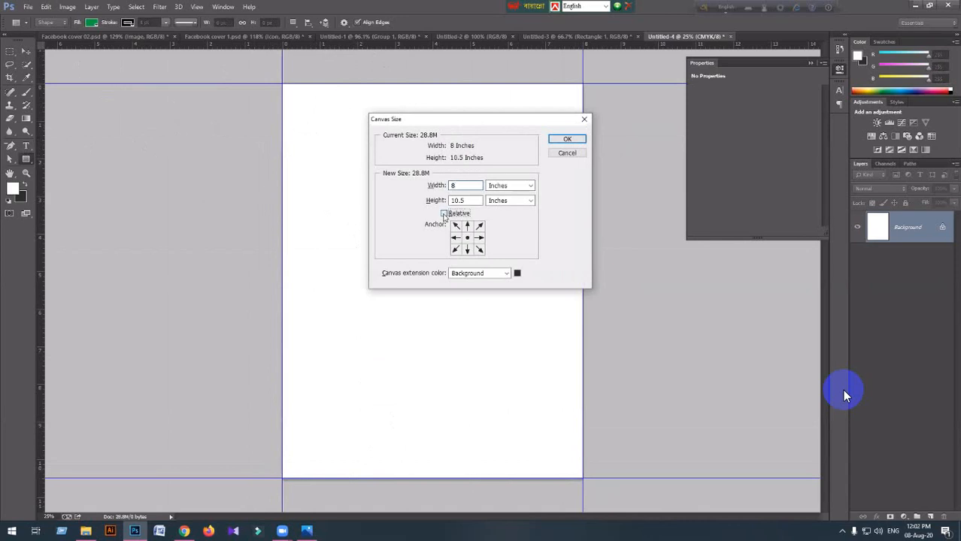
pyautogui.click(443, 213)
pyautogui.write('5')
pyautogui.click(496, 273)
pyautogui.click(473, 306)
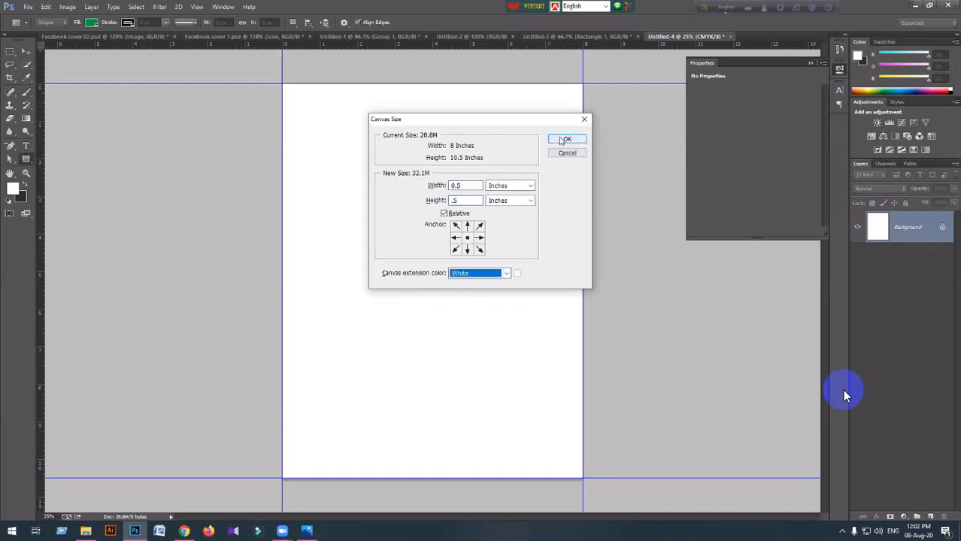
pyautogui.click(562, 140)
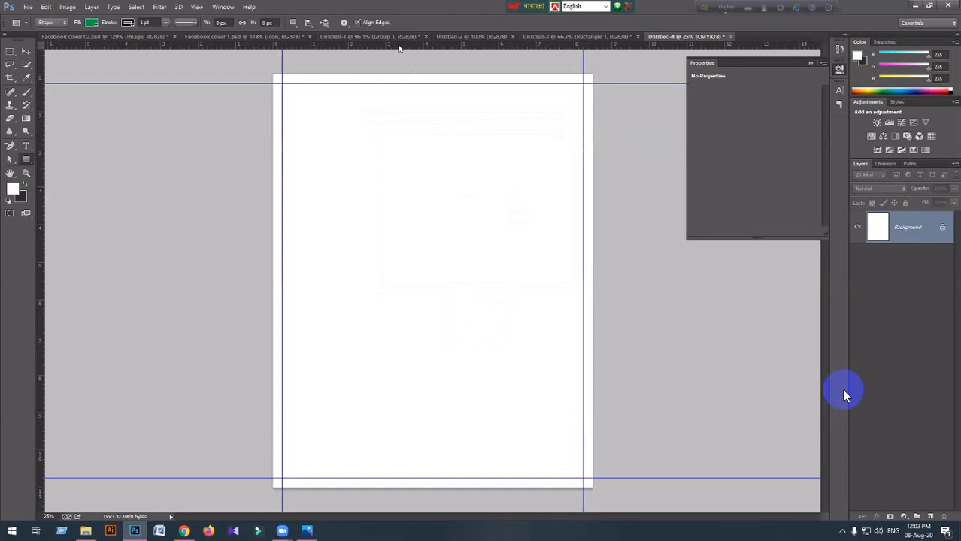
# Step: Add a second set of guides along the four outer edges of the enlarged canvas
pyautogui.moveTo(401, 45); pyautogui.dragTo(414, 487)
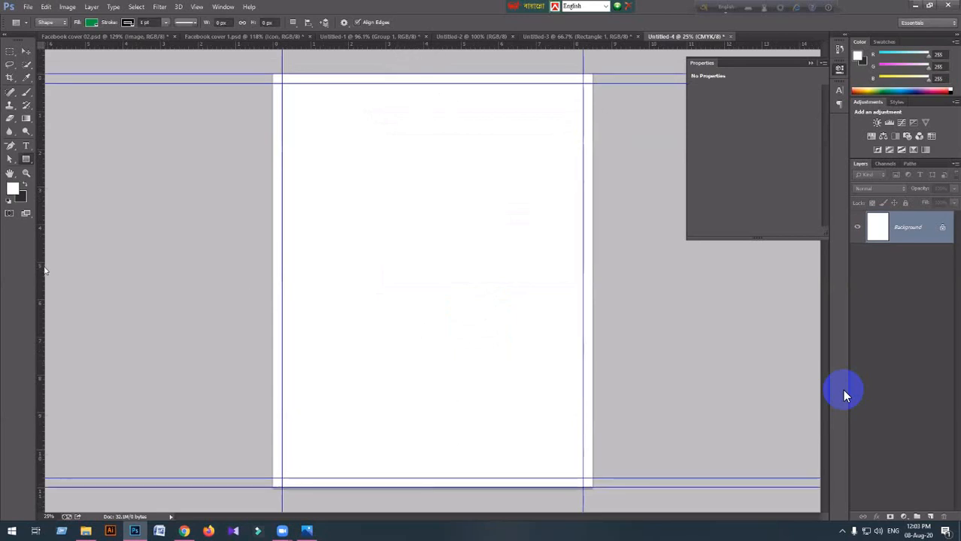
pyautogui.moveTo(44, 271); pyautogui.dragTo(273, 259)
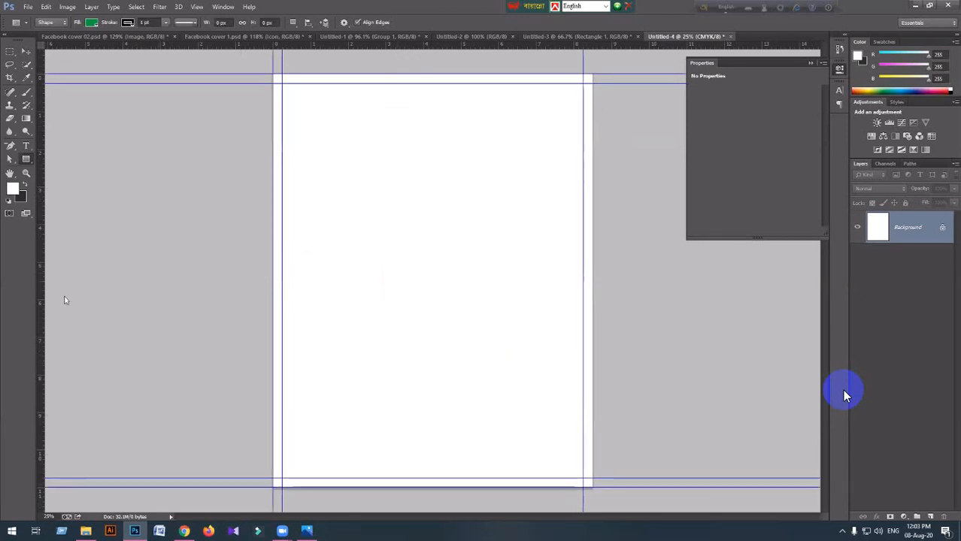
pyautogui.moveTo(36, 306); pyautogui.dragTo(157, 300)
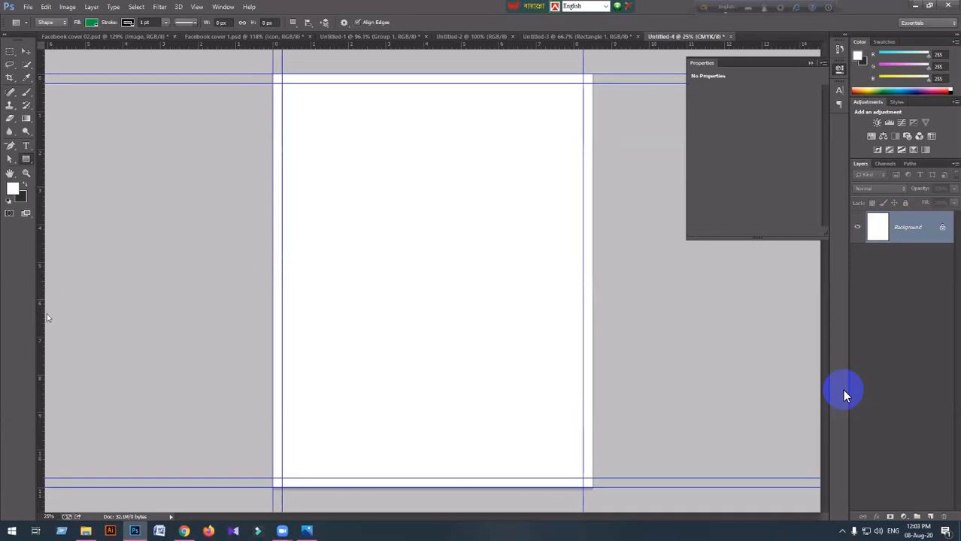
pyautogui.moveTo(46, 317); pyautogui.dragTo(593, 347)
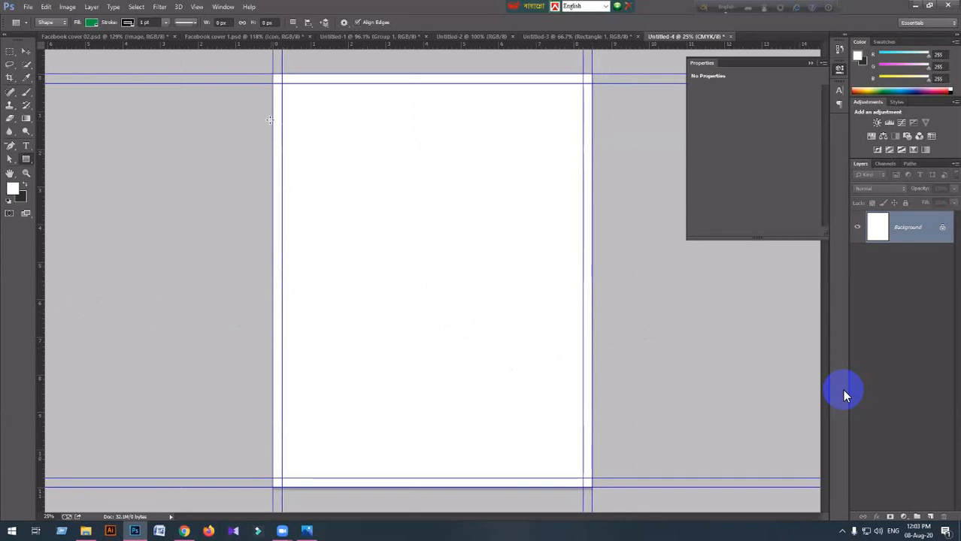
# Step: Extend the canvas by a relative 0.25 inches in both width and height
pyautogui.hotkey('ctrl', 'alt', 'c')
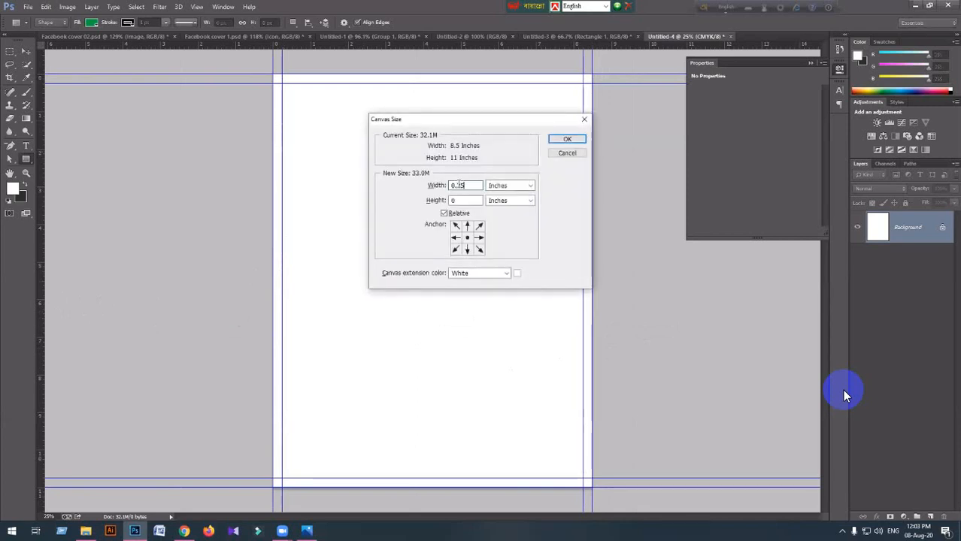
pyautogui.press('Tab')
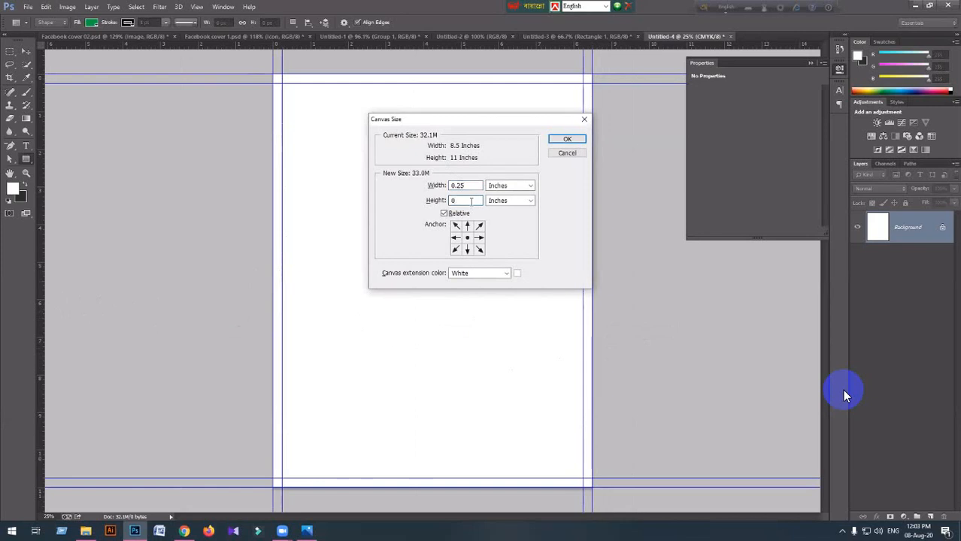
pyautogui.write('0.25')
pyautogui.press('Return')
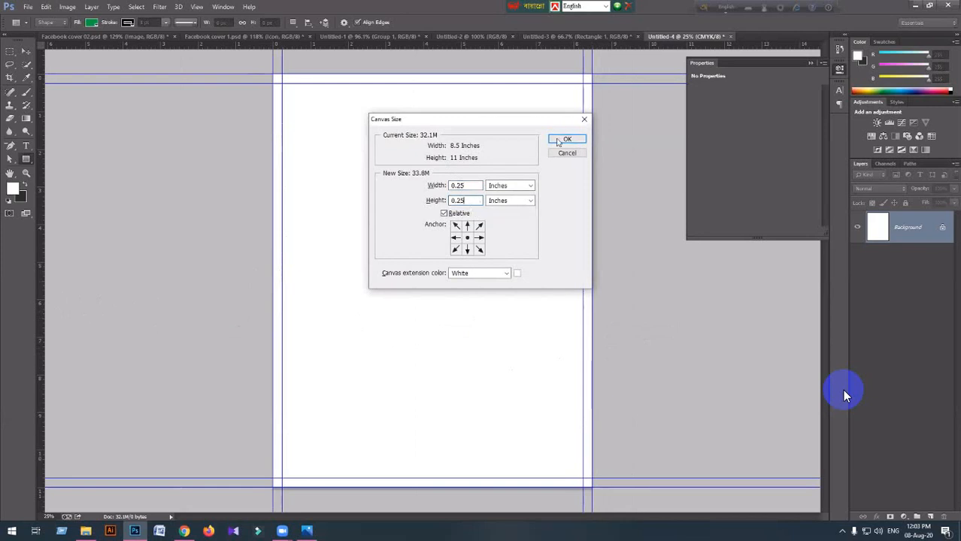
# Step: Add guides along the outer edges of the extended canvas and check the guide spacing at its upper-right corner
pyautogui.moveTo(353, 50); pyautogui.dragTo(360, 492)
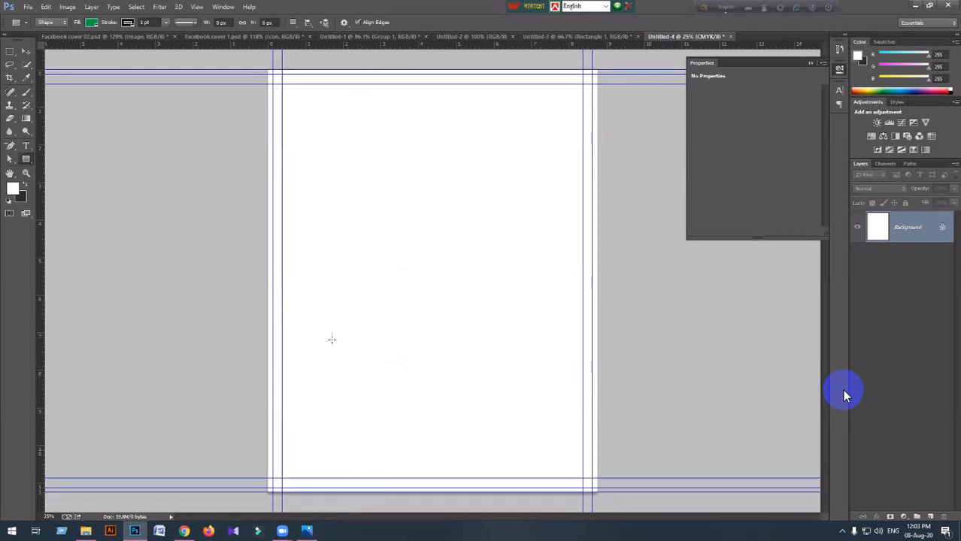
pyautogui.moveTo(42, 252); pyautogui.dragTo(264, 257)
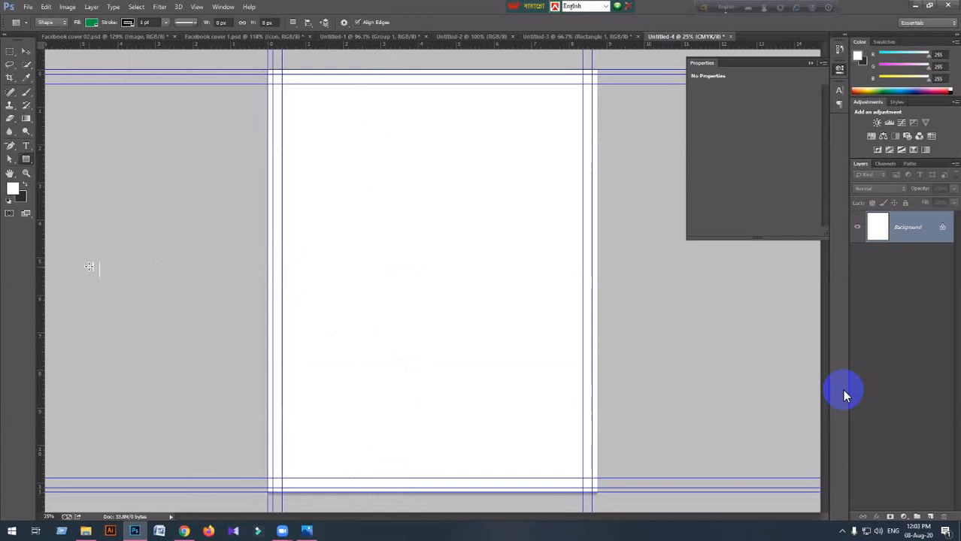
pyautogui.moveTo(42, 243); pyautogui.dragTo(594, 241)
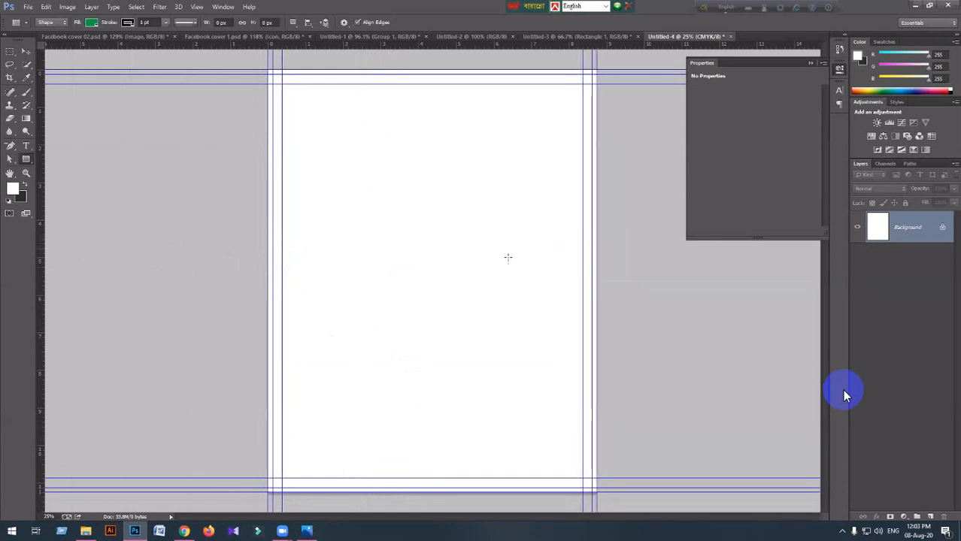
pyautogui.scroll(3, 509, 287)
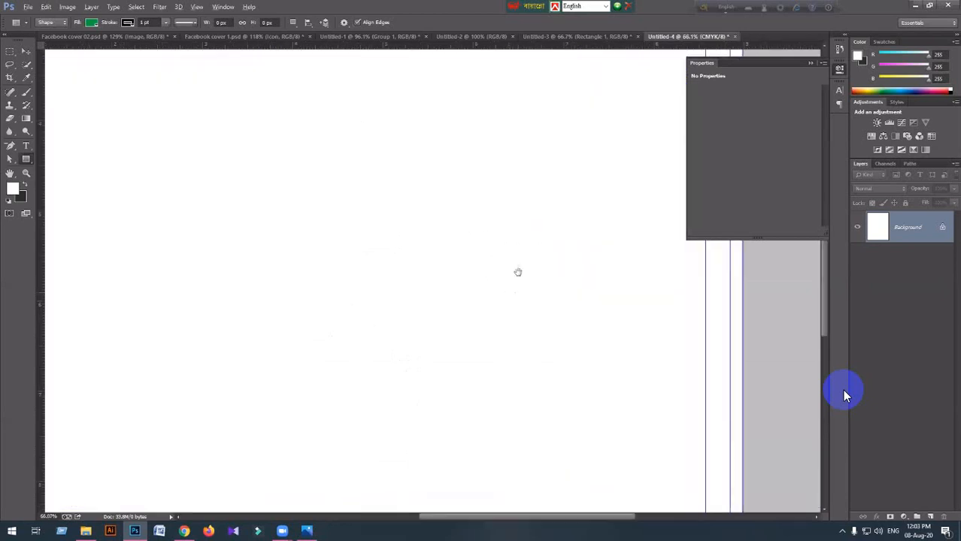
pyautogui.moveTo(510, 235); pyautogui.dragTo(200, 279)
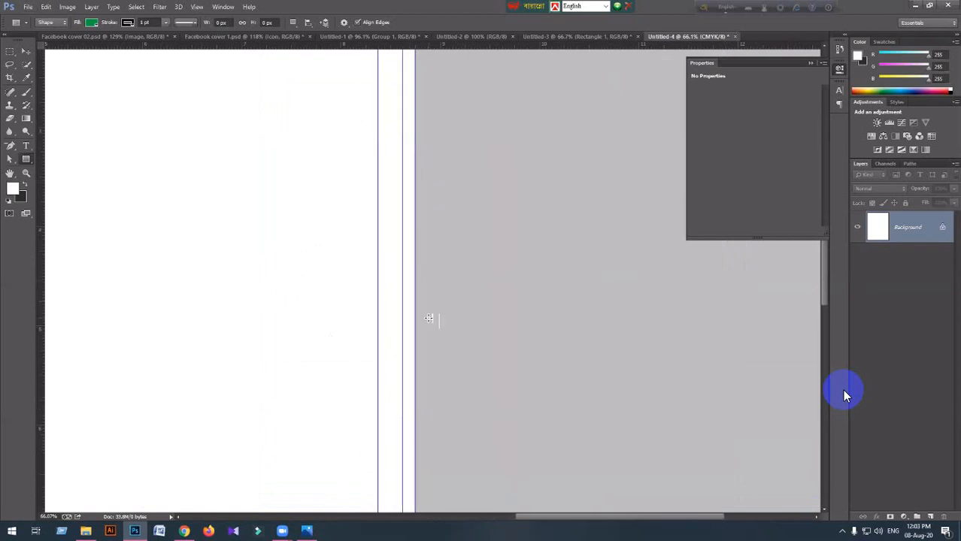
pyautogui.scroll(3, 430, 328)
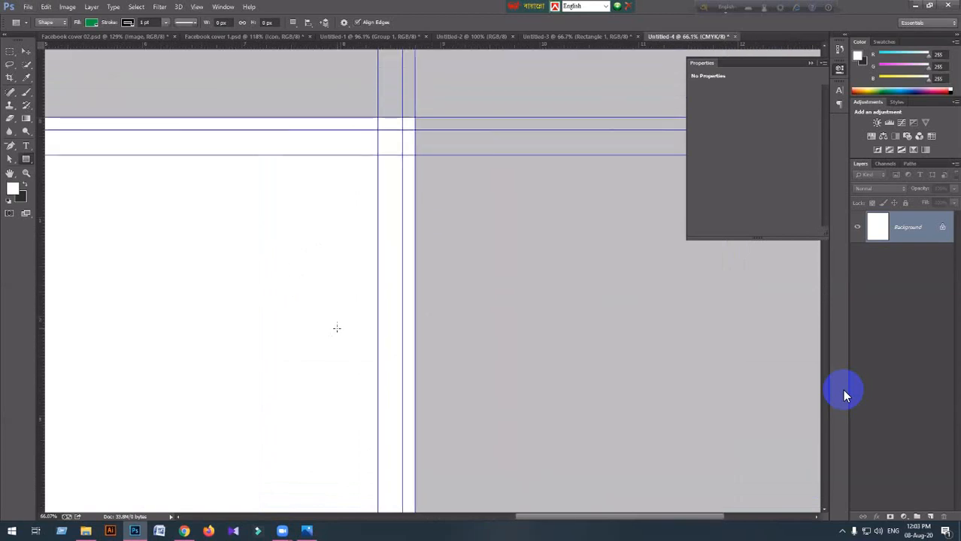
# Step: Check the margin, trim and bleed guides around the whole flyer page
pyautogui.scroll(2, 336, 328)
pyautogui.scroll(-5, 339, 324)
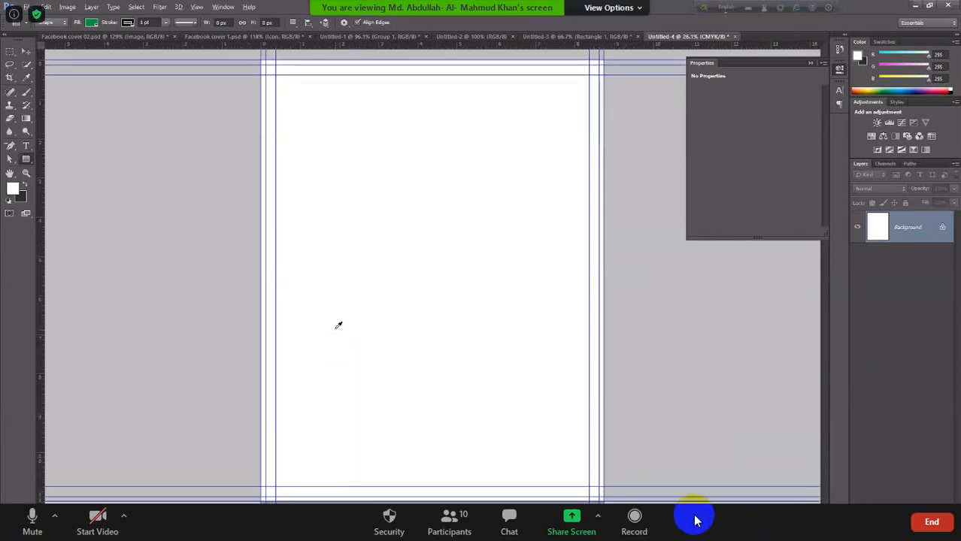
# Step: Exit the full-screen view of the shared screen in Zoom and show the hidden system tray icons
pyautogui.click(629, 9)
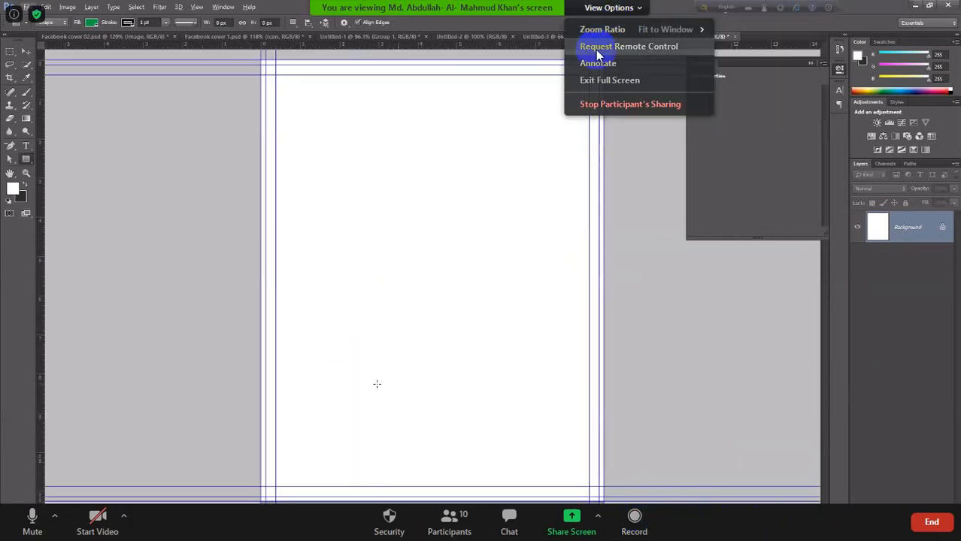
pyautogui.click(600, 80)
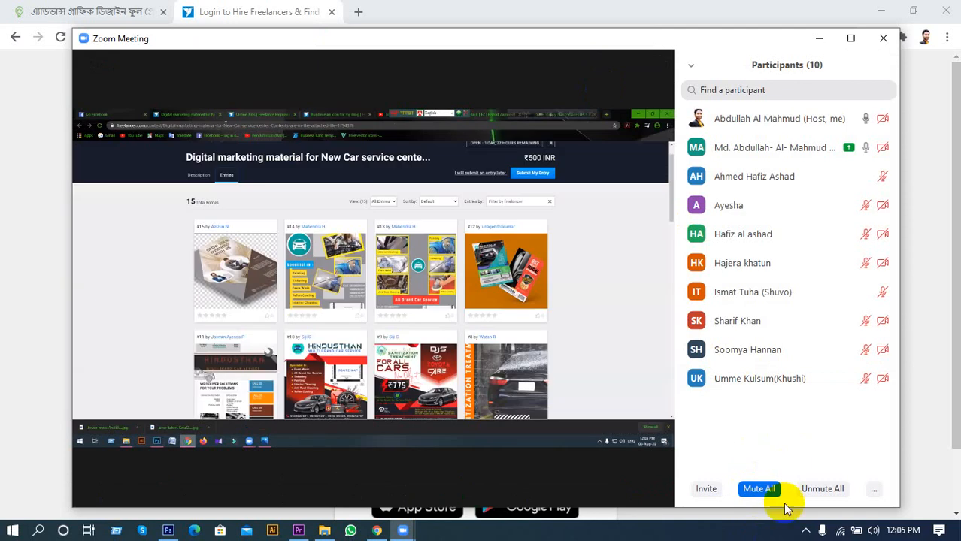
pyautogui.click(805, 531)
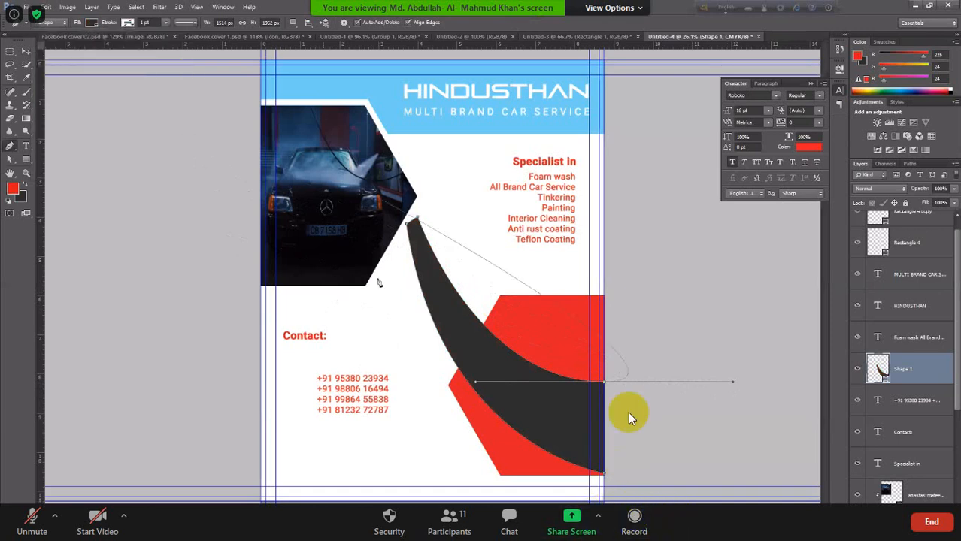
# Step: Return the Zoom meeting to its windowed view and stop the screen recorder from the system tray
pyautogui.click(628, 9)
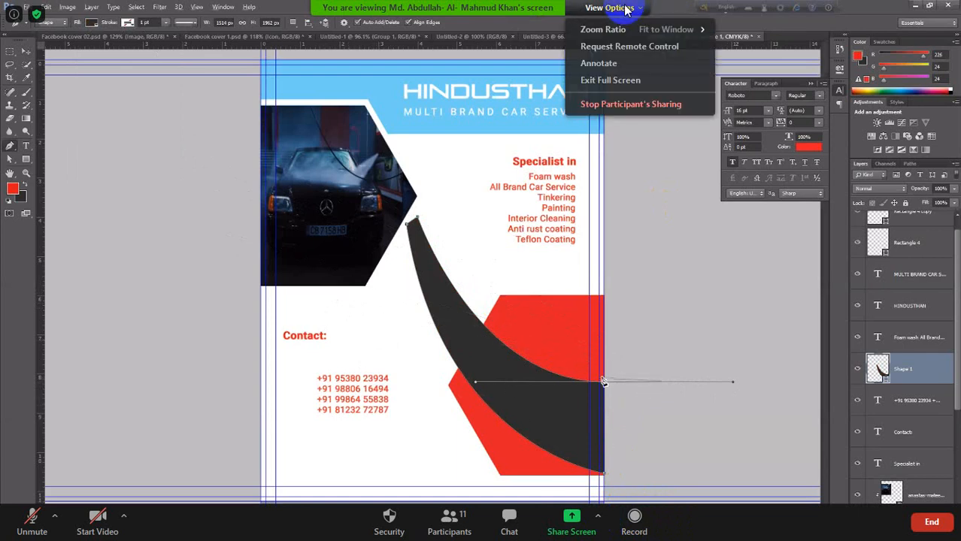
pyautogui.click(616, 80)
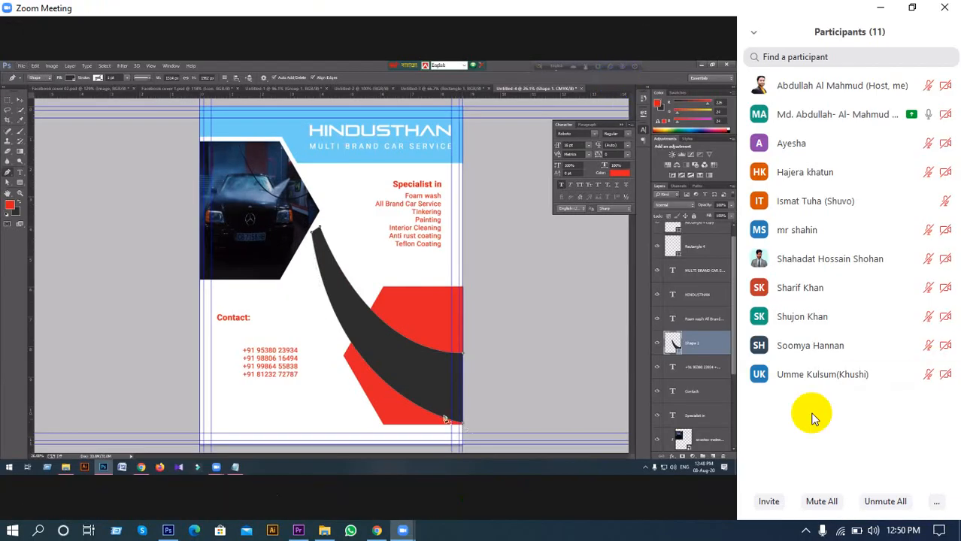
pyautogui.click(805, 531)
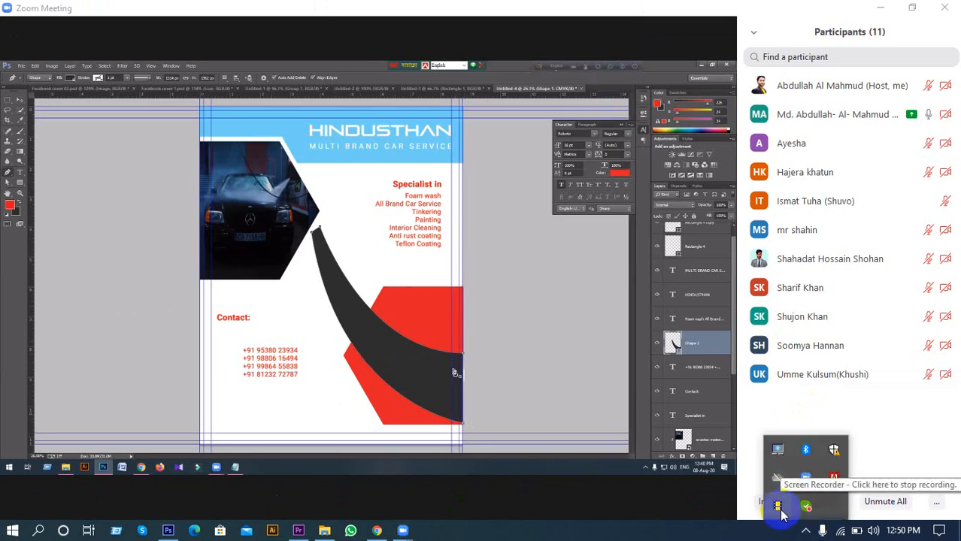
pyautogui.click(777, 507)
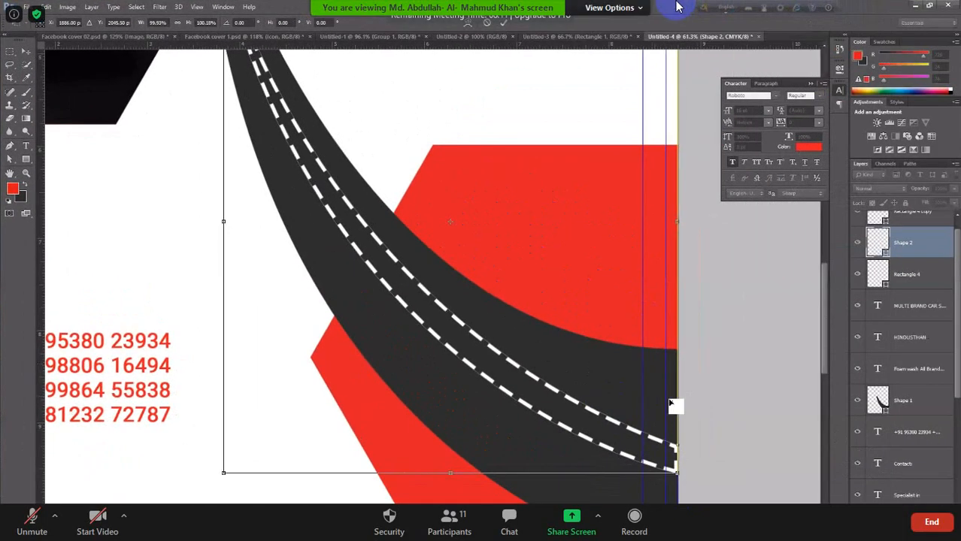
# Step: Take the Zoom meeting out of full screen and open the hidden tray icons to reach the screen recorder
pyautogui.click(641, 8)
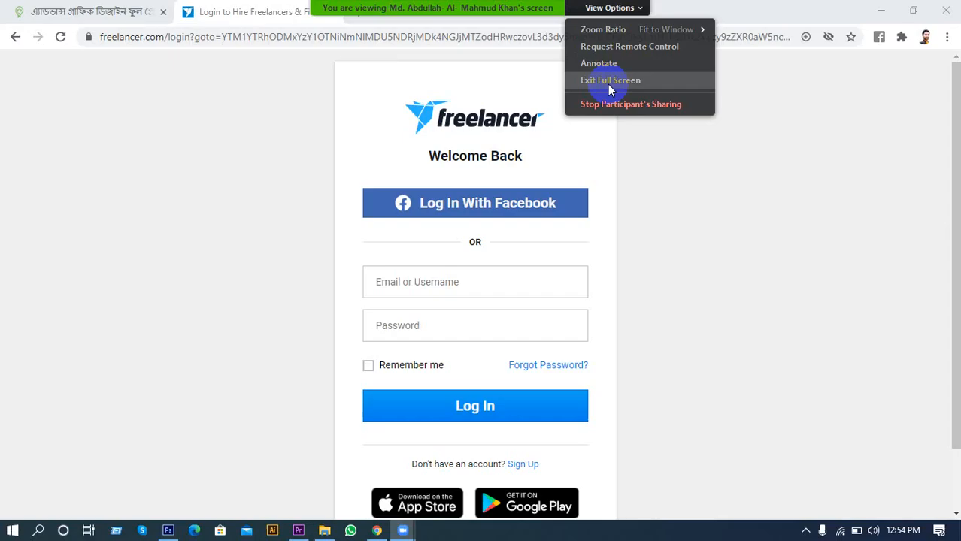
pyautogui.click(609, 86)
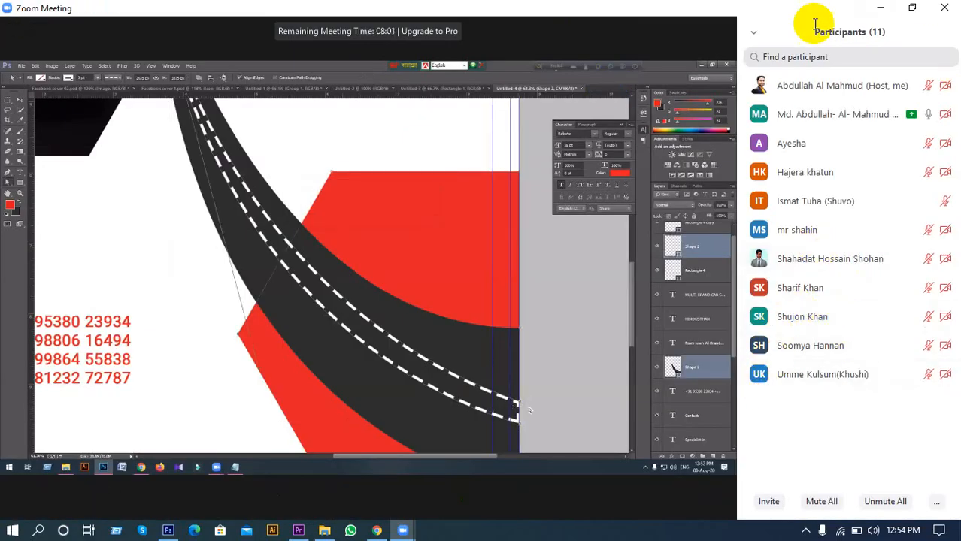
pyautogui.click(806, 531)
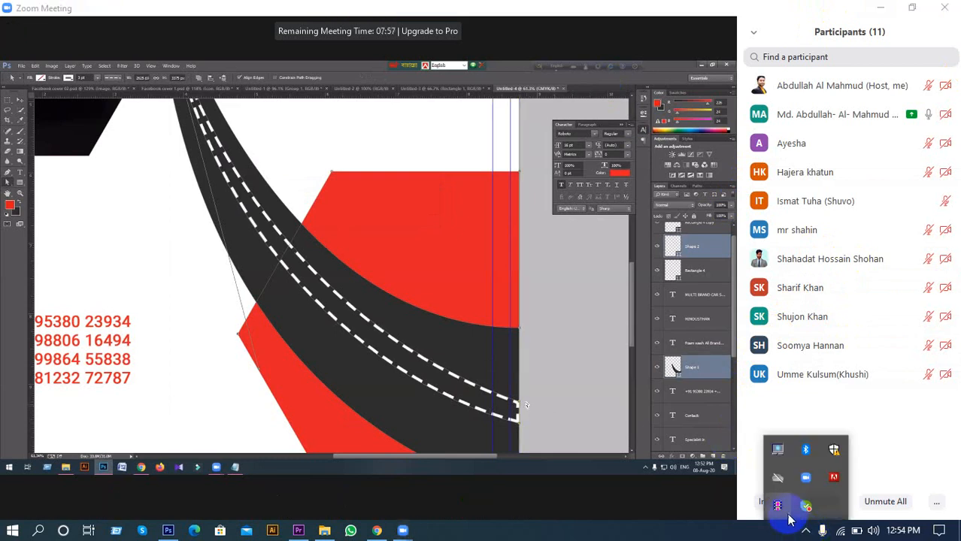